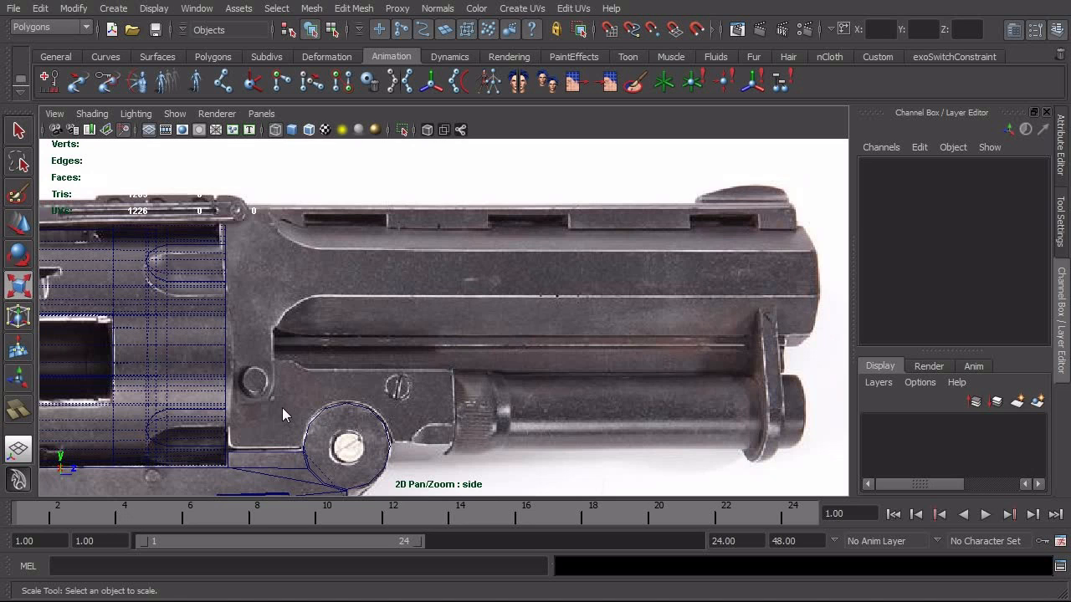
Examine the revolver barrel against the side reference image, and switch to the front view
middle_click_drag(282, 407, 538, 437)
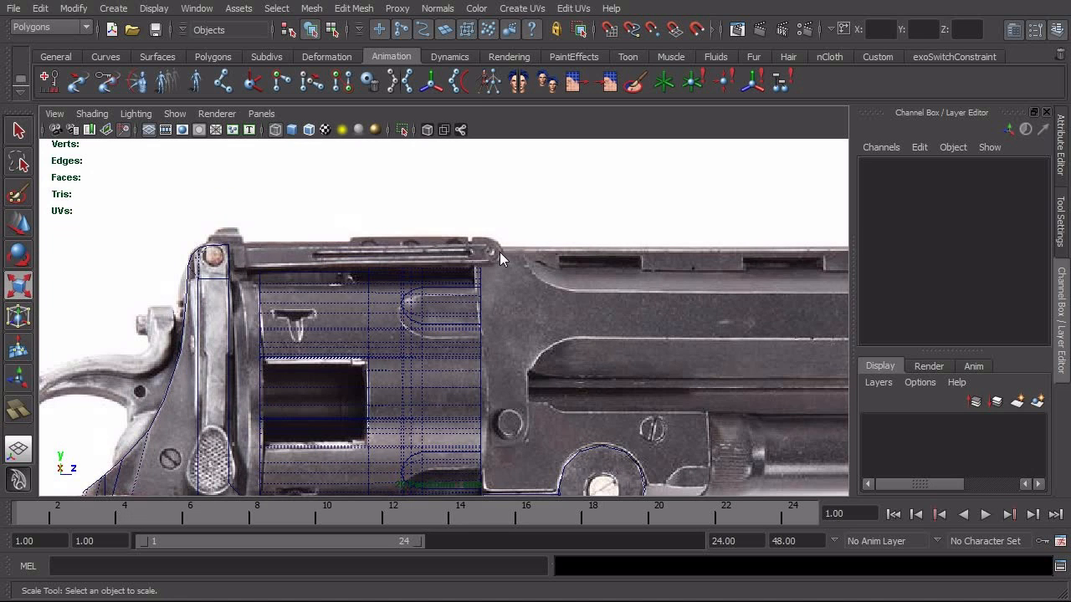
right_click_drag(398, 260, 309, 262, "alt")
middle_click_drag(432, 274, 259, 280, "alt")
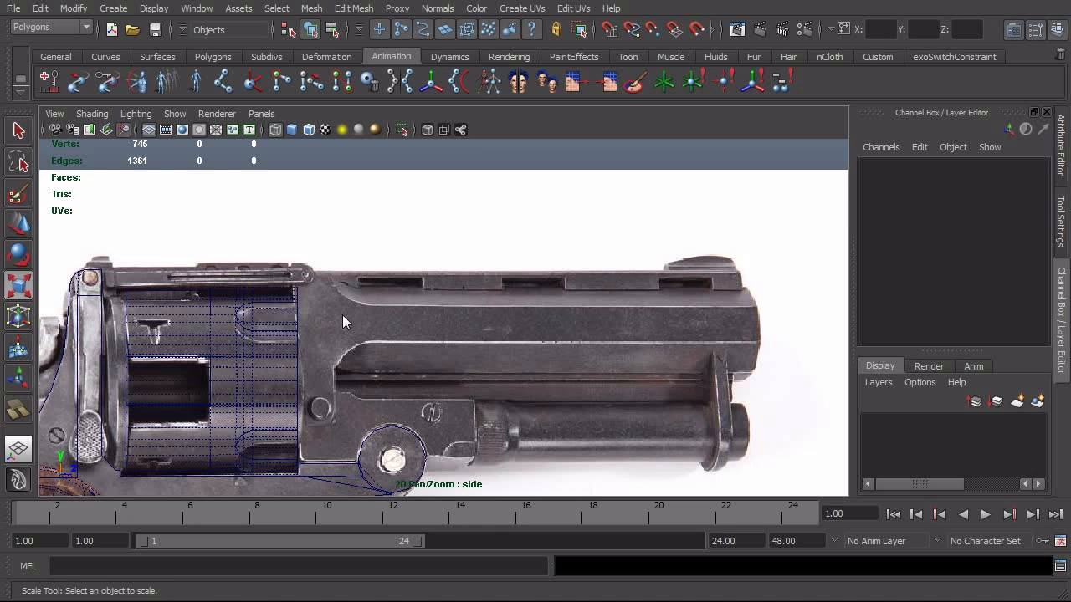
middle_click_drag(347, 313, 454, 280, "alt")
right_click_drag(454, 280, 432, 292, "alt")
key("space")
left_click(434, 293)
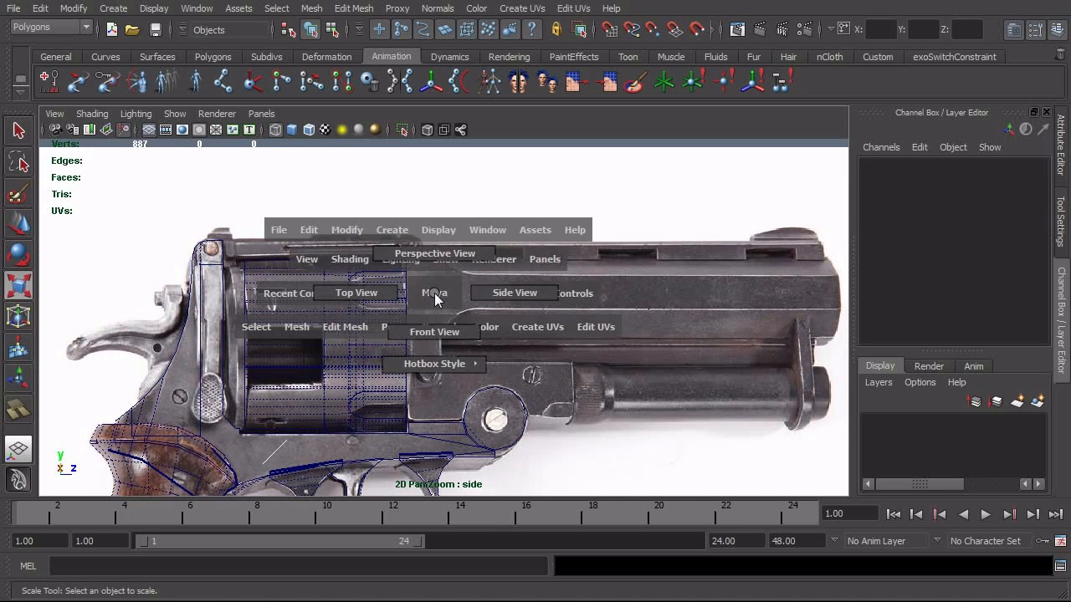
left_click_drag(434, 293, 435, 320)
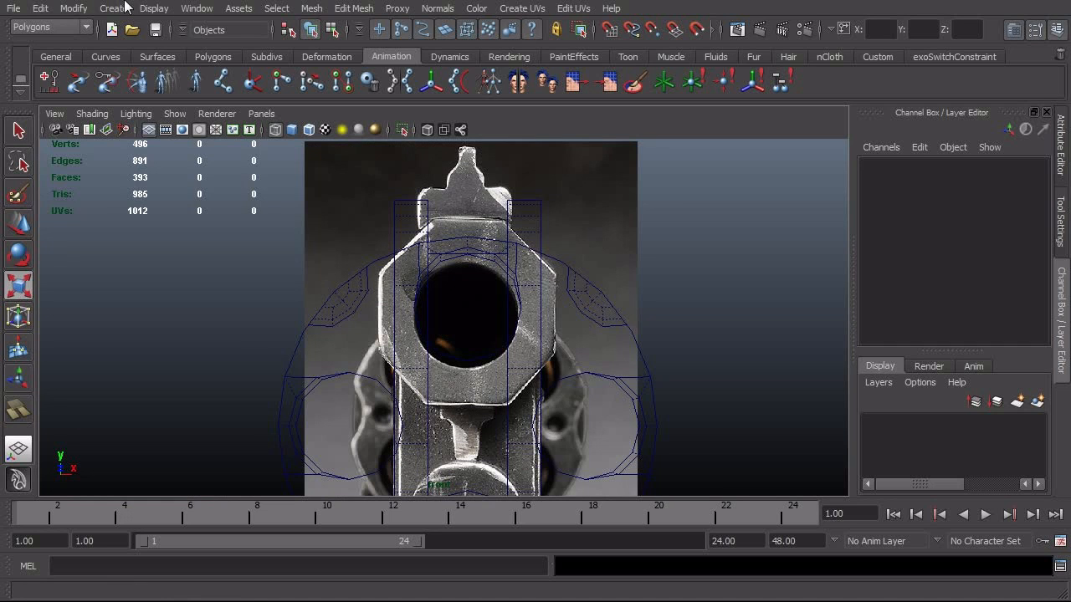
Create a polygon cylinder with 8 axis divisions, aligned to the Z axis
left_click(124, 8)
mouse_move(167, 49)
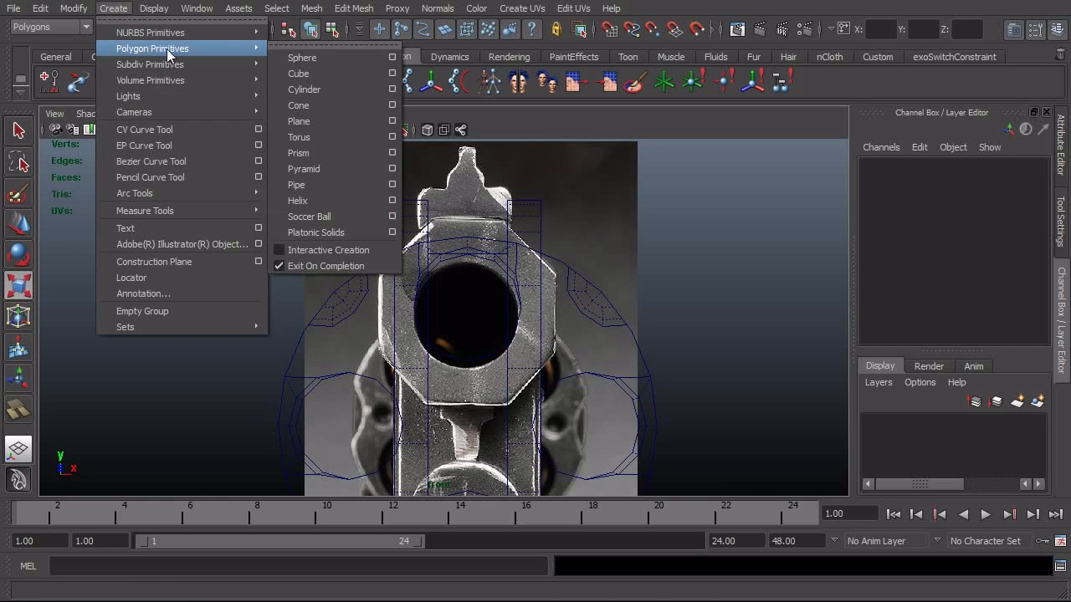
left_click(391, 89)
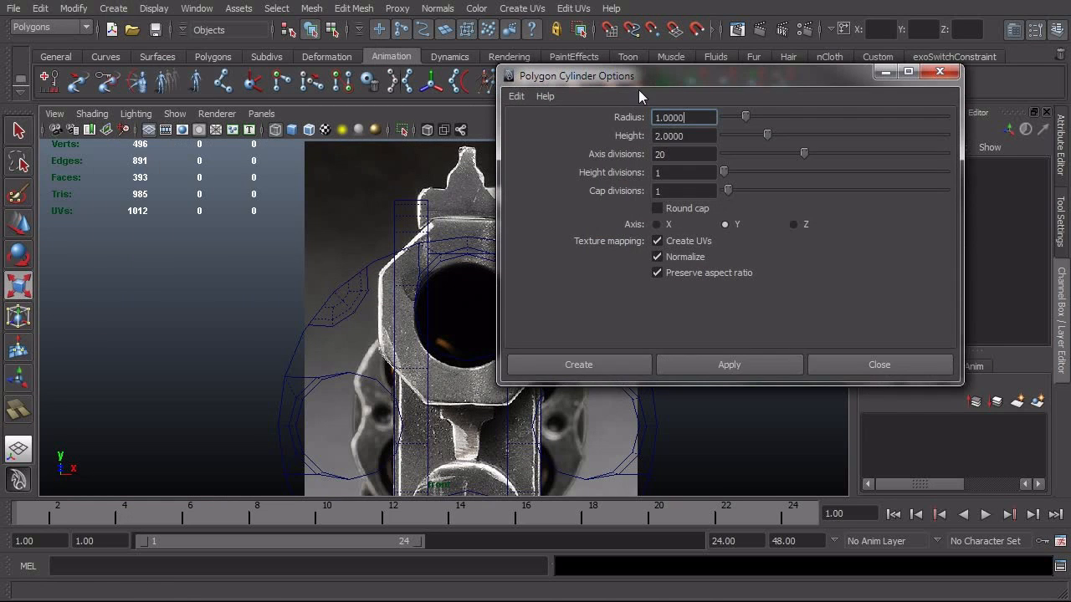
left_click_drag(639, 88, 697, 80)
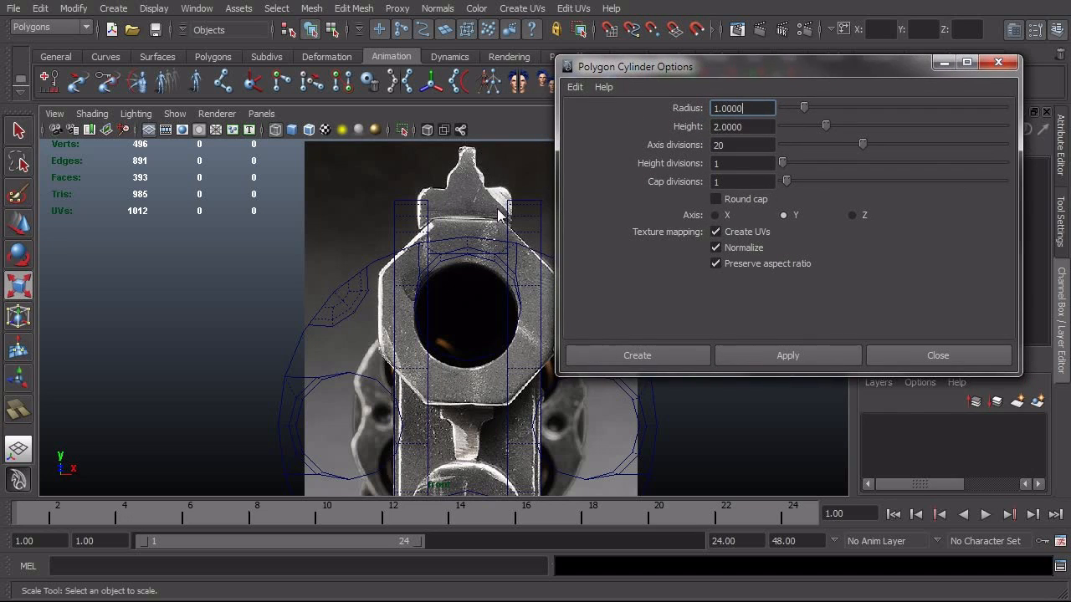
left_click(745, 146)
type("8")
key("Tab")
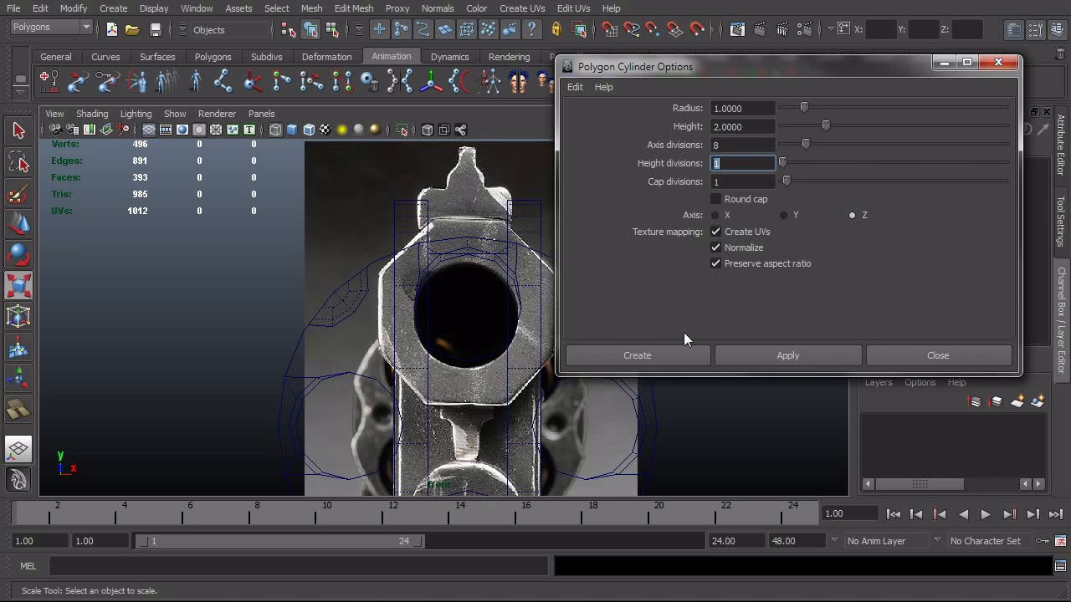
left_click(659, 353)
Move the cylinder up to about 5.52 in Y over the muzzle and scale it uniformly to about 1.378
scroll(460, 376, "down", 5)
key("w")
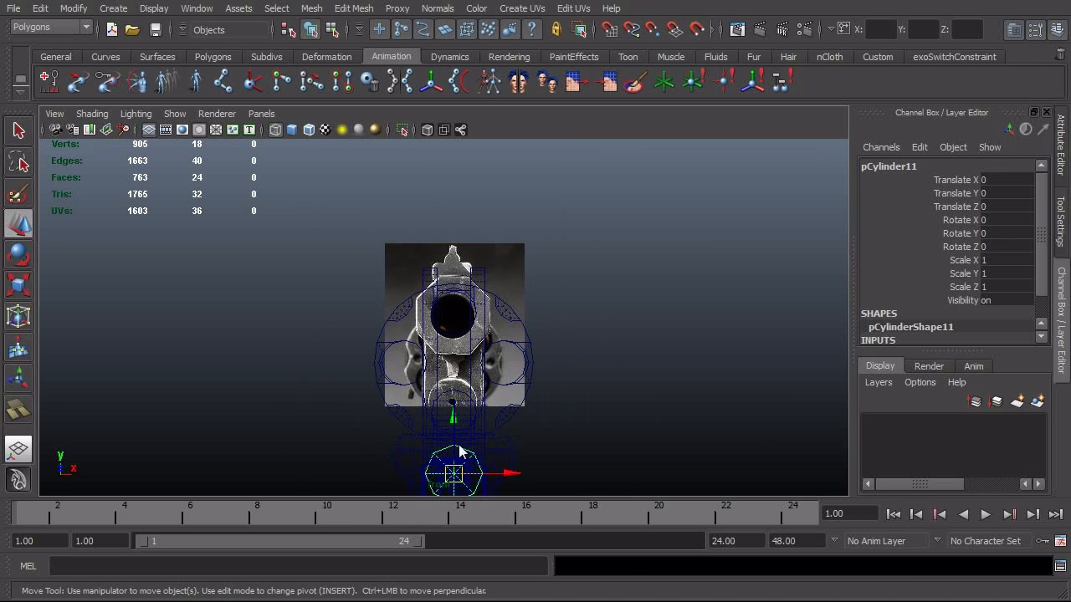
left_click_drag(454, 451, 515, 316)
scroll(460, 339, "up", 5)
key("r")
scroll(512, 330, "up", 2)
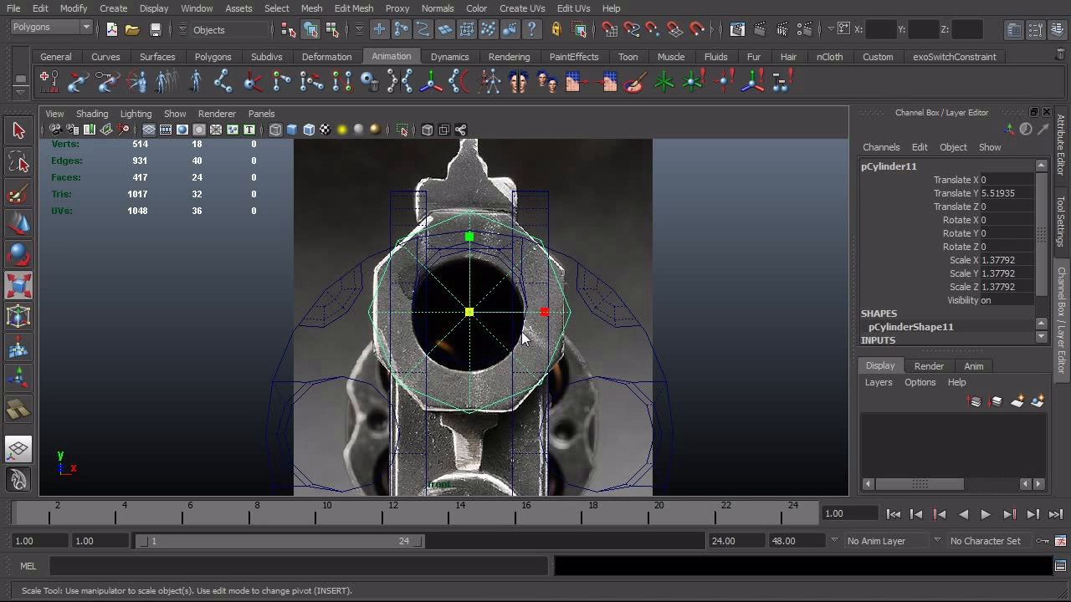
Rotate the cylinder to align with the octagonal muzzle, setting Rotate Z to -22.5
key("e")
left_click_drag(456, 395, 426, 390)
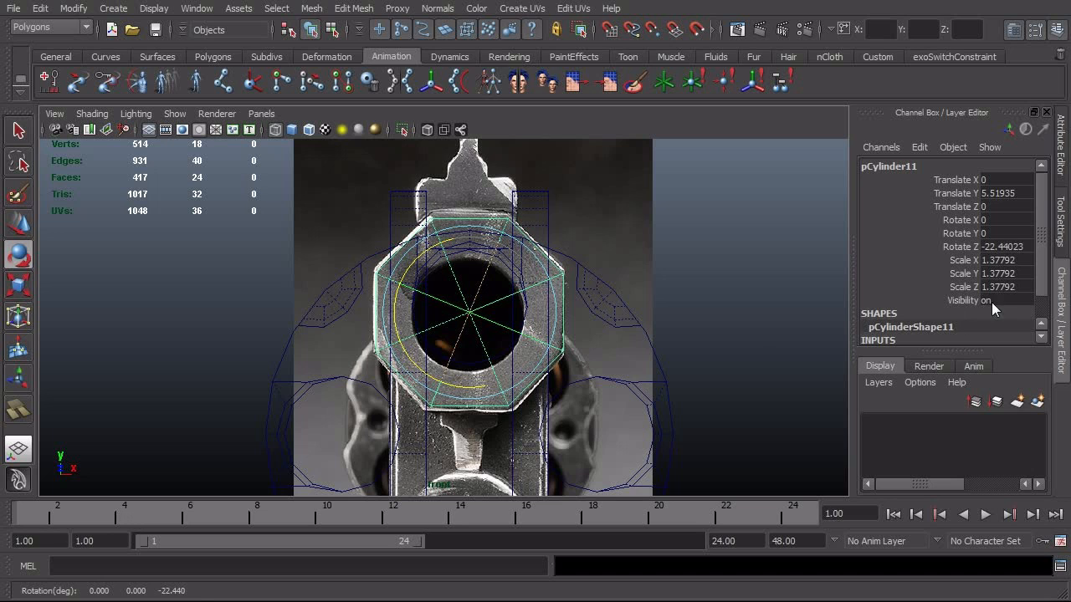
left_click(1007, 247)
left_click(1007, 248)
left_click_drag(1004, 247, 1029, 247)
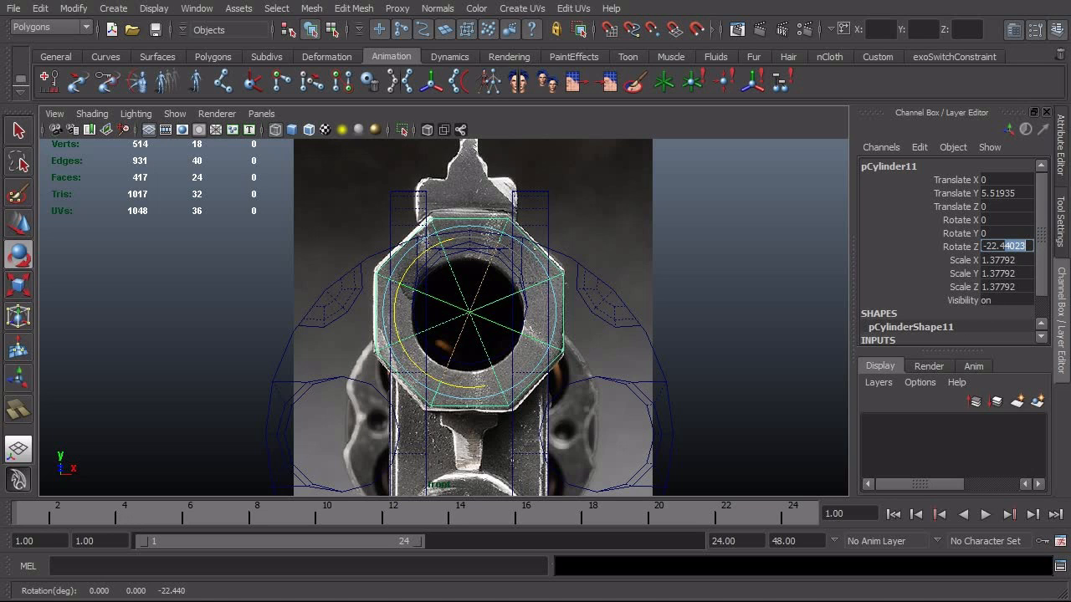
key("BackSpace")
type("5")
key("Return")
Stretch the cylinder slightly in height so its top and bottom match the octagonal muzzle outline
right_click_drag(218, 307, 390, 315, "alt")
middle_click_drag(389, 315, 384, 327, "alt")
right_click_drag(384, 326, 423, 313, "alt")
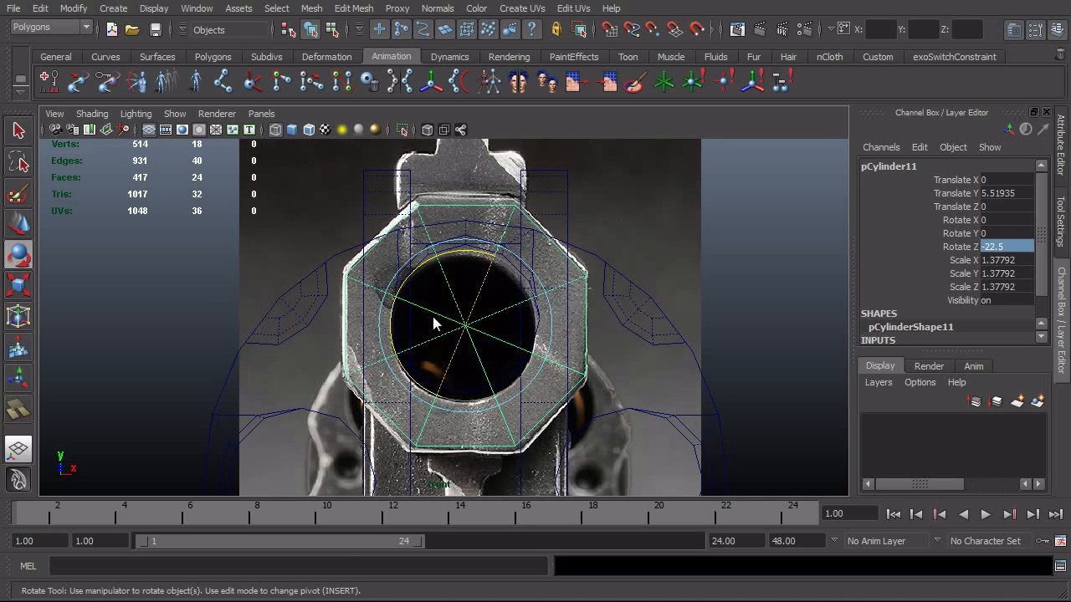
key("r")
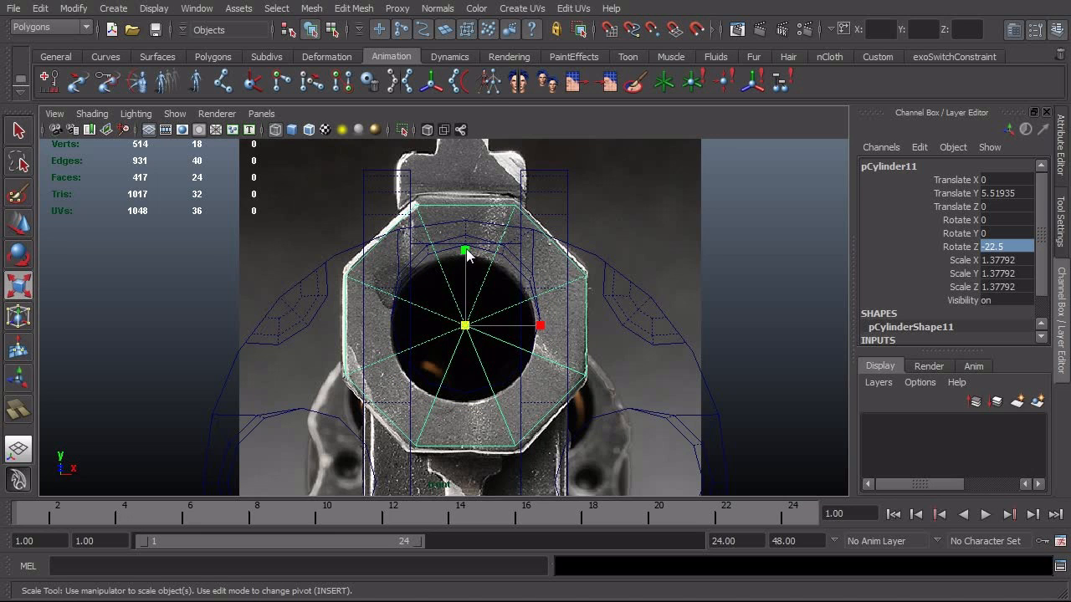
left_click_drag(466, 248, 465, 246)
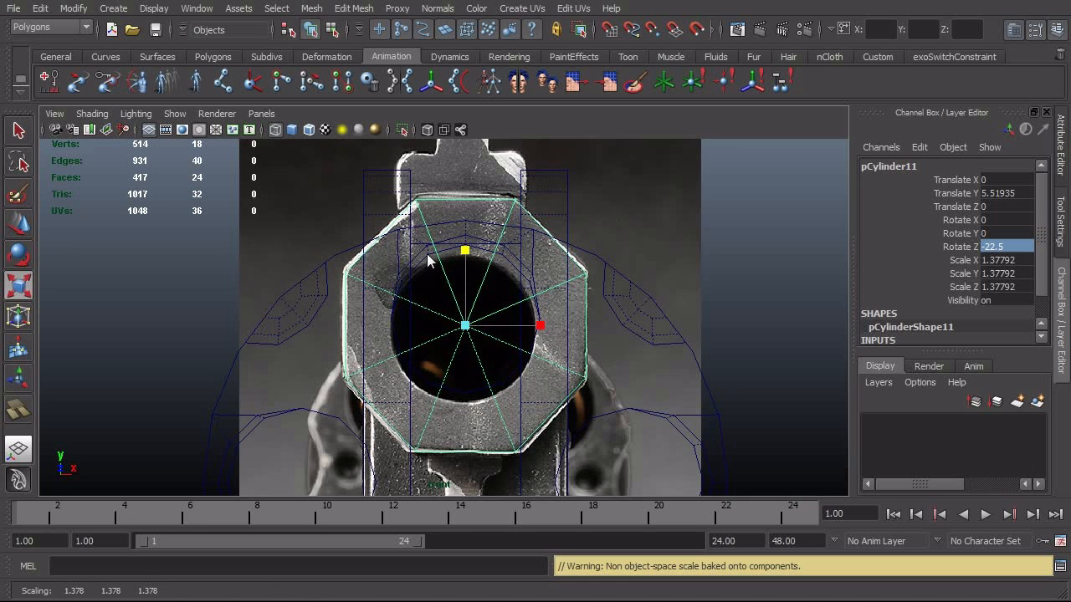
scroll(493, 335, "down", 2)
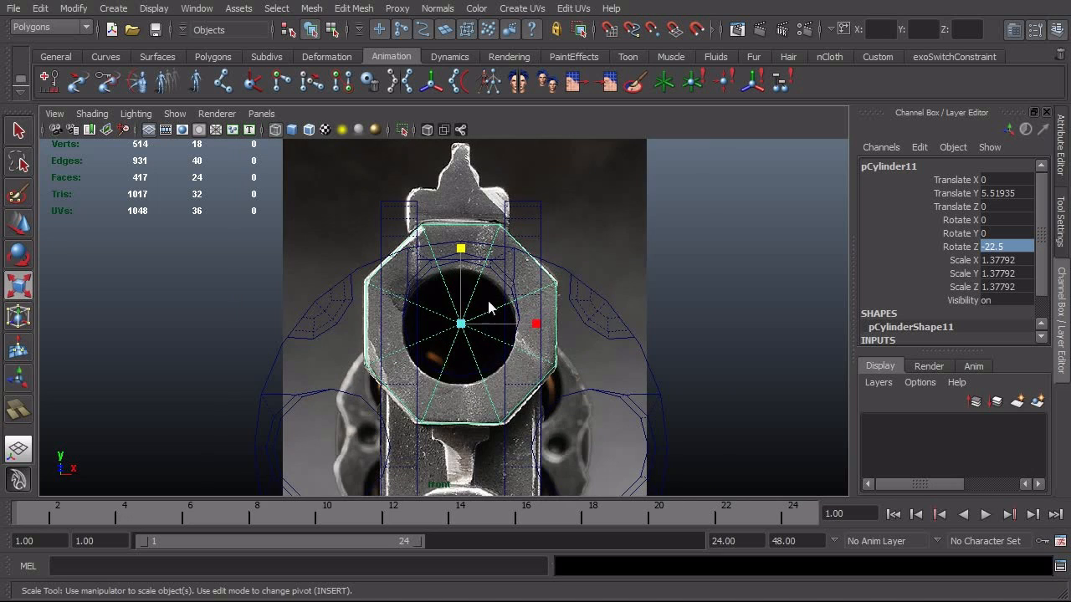
scroll(450, 351, "up", 2)
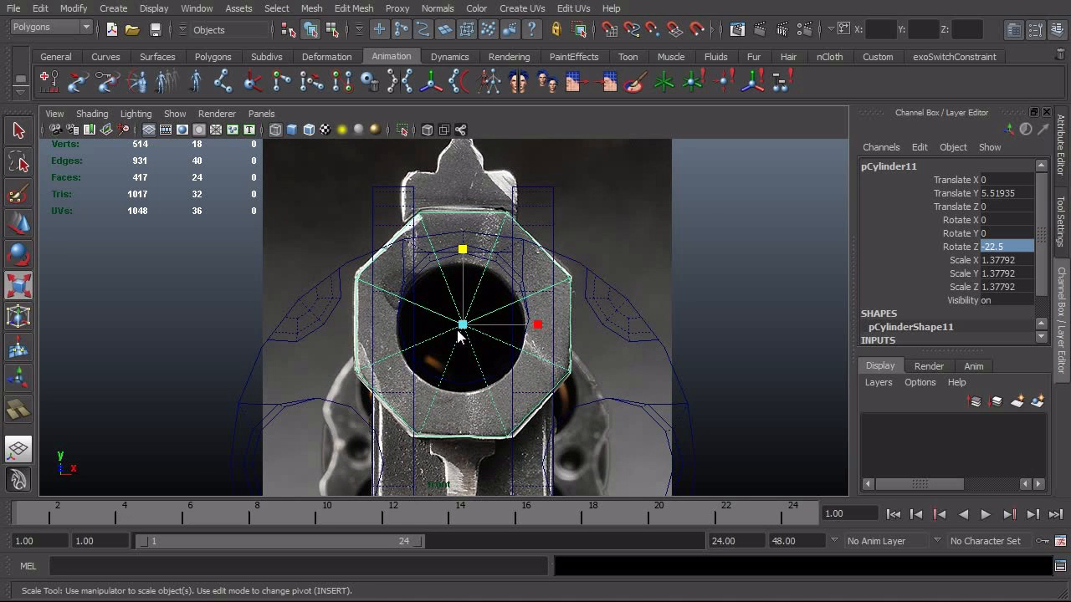
scroll(457, 339, "up", 2)
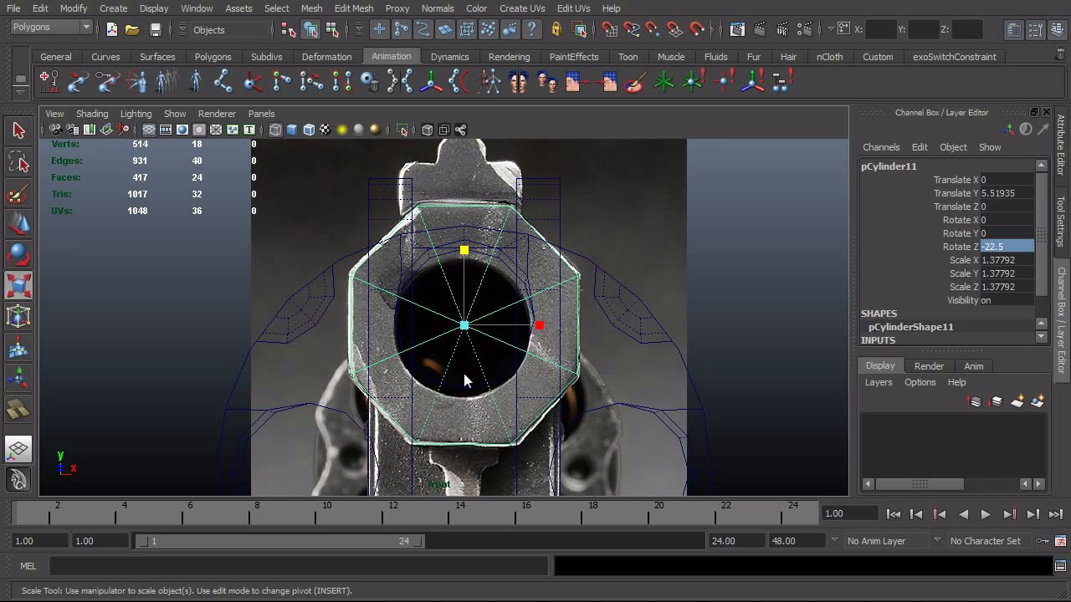
scroll(462, 369, "down", 2)
In the side view, move the cylinder's front-end vertices along Z to the muzzle end of the barrel
key("space")
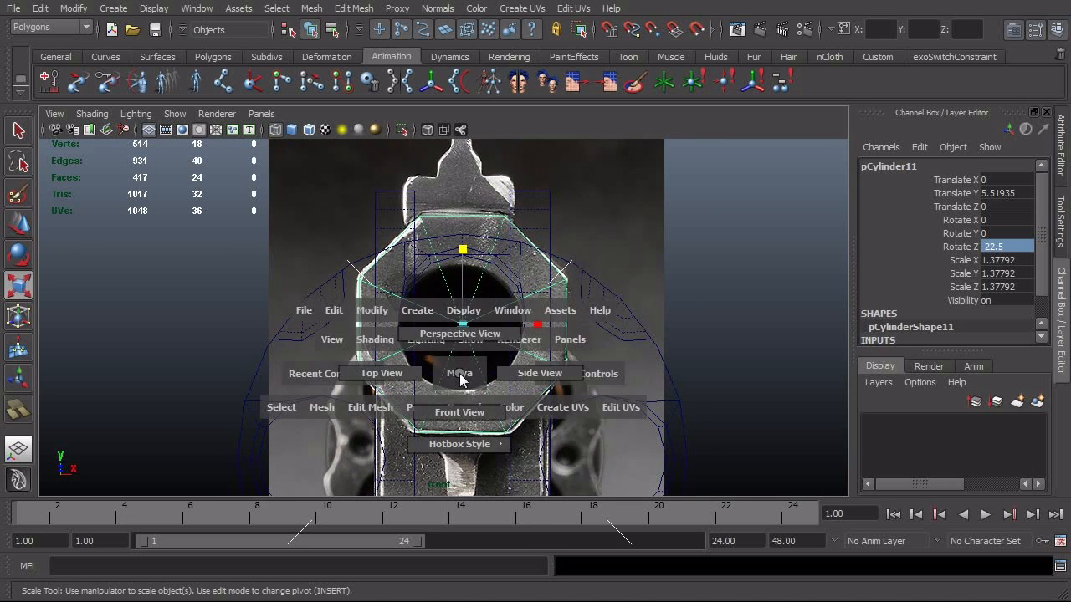
left_click_drag(459, 373, 536, 373)
key("F9")
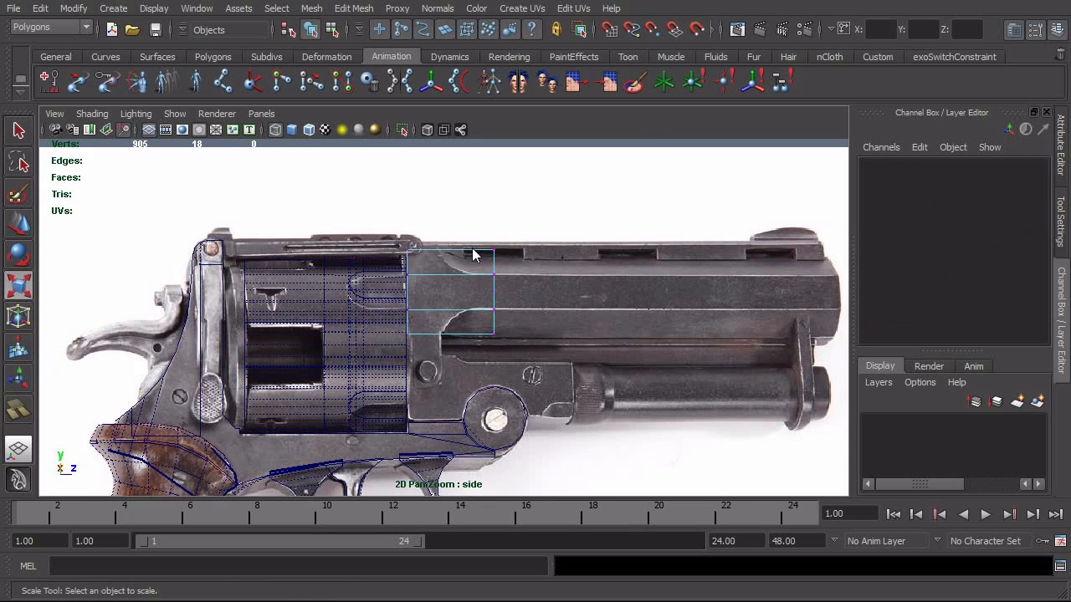
left_click_drag(482, 219, 595, 437)
key("w")
left_click_drag(527, 301, 864, 299)
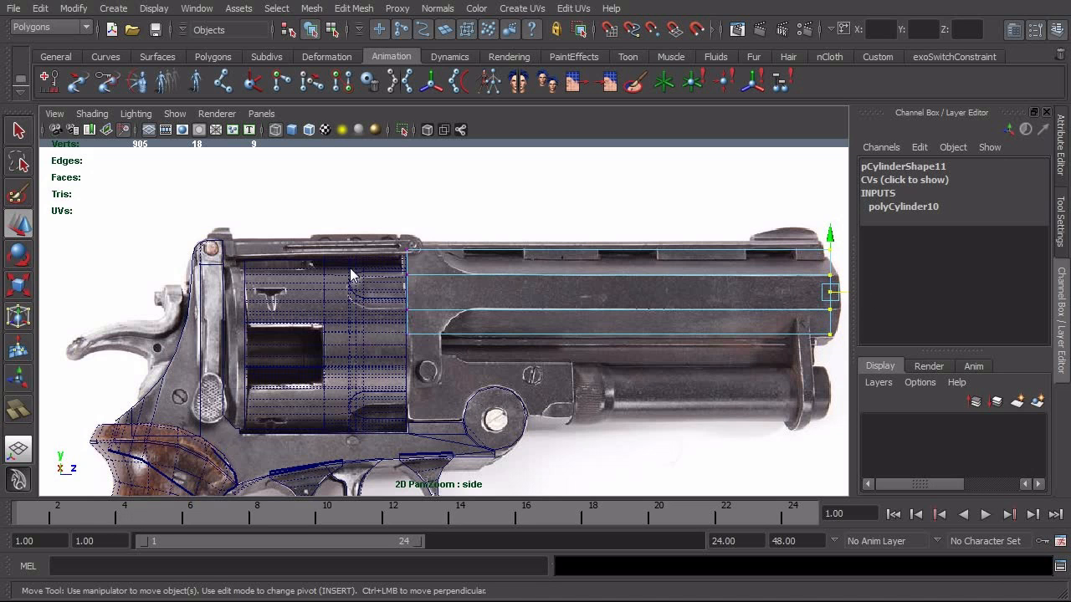
Move the cylinder's rear-end vertices forward along Z to where the octagonal barrel meets the frame
middle_click_drag(409, 356, 359, 362, "alt")
right_click_drag(404, 364, 438, 364, "alt")
left_click_drag(292, 213, 388, 365)
right_click_drag(233, 356, 347, 310, "alt")
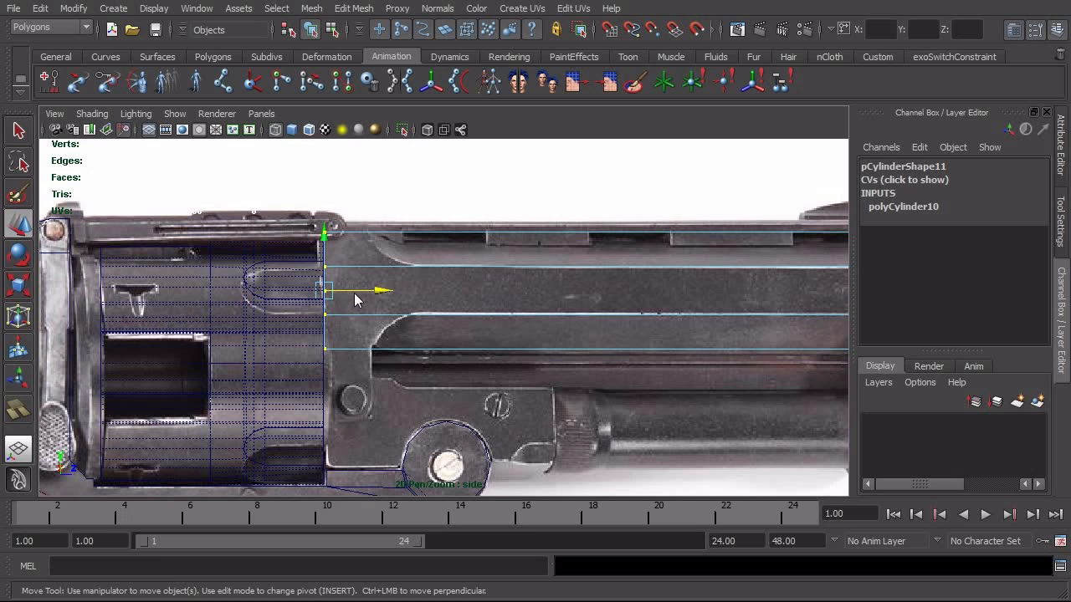
left_click_drag(362, 294, 403, 299)
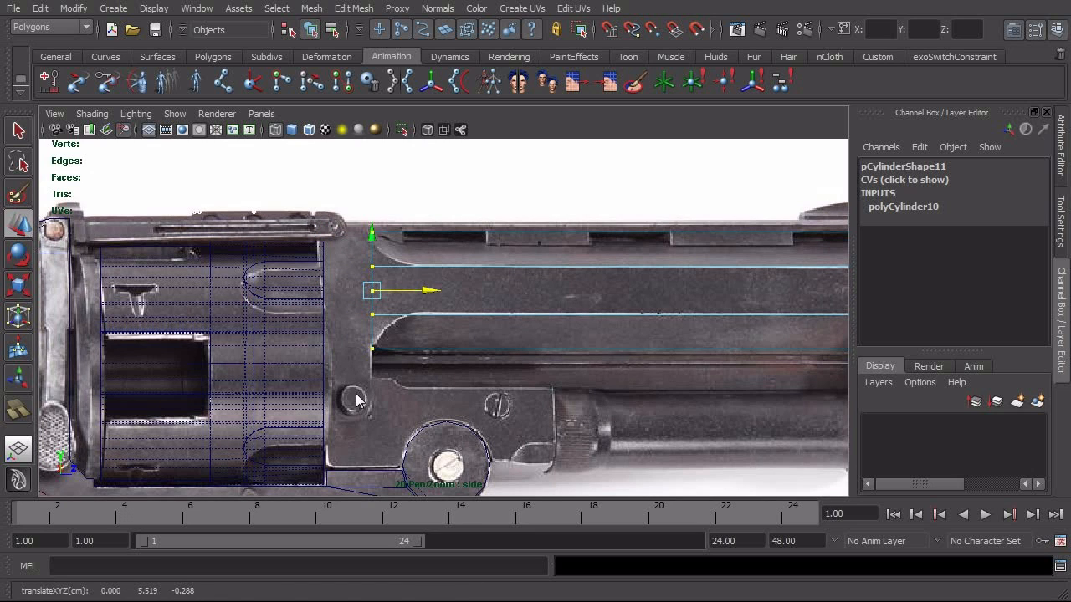
In the front view, cut the barrel cylinder's faces through its centre along the YZ plane
middle_click_drag(369, 379, 300, 418, "alt")
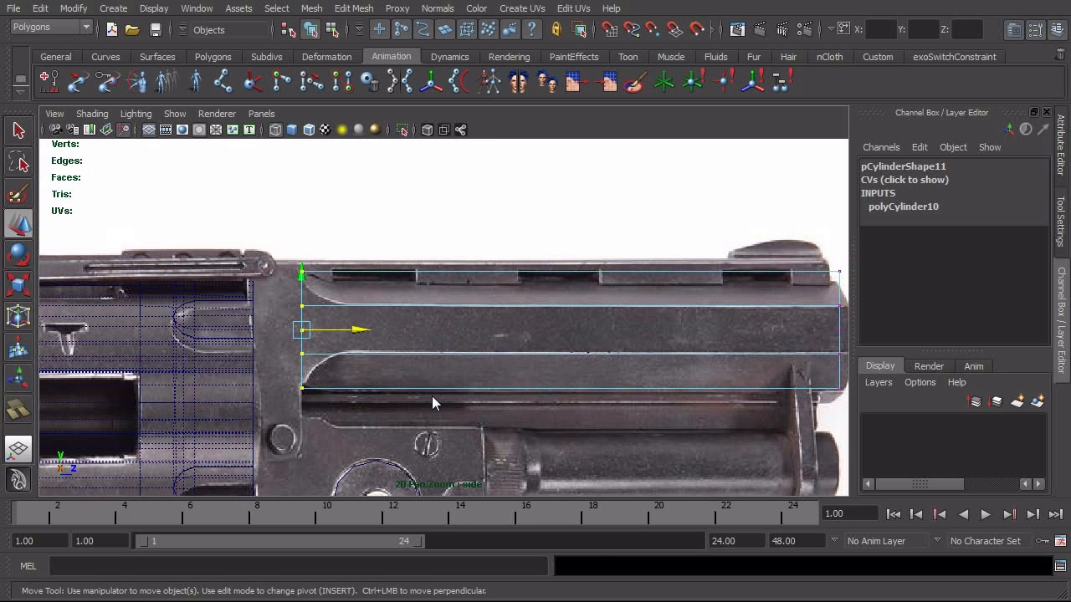
key("space")
left_click_drag(438, 392, 438, 347)
left_click_drag(422, 372, 342, 405, "alt")
key("space")
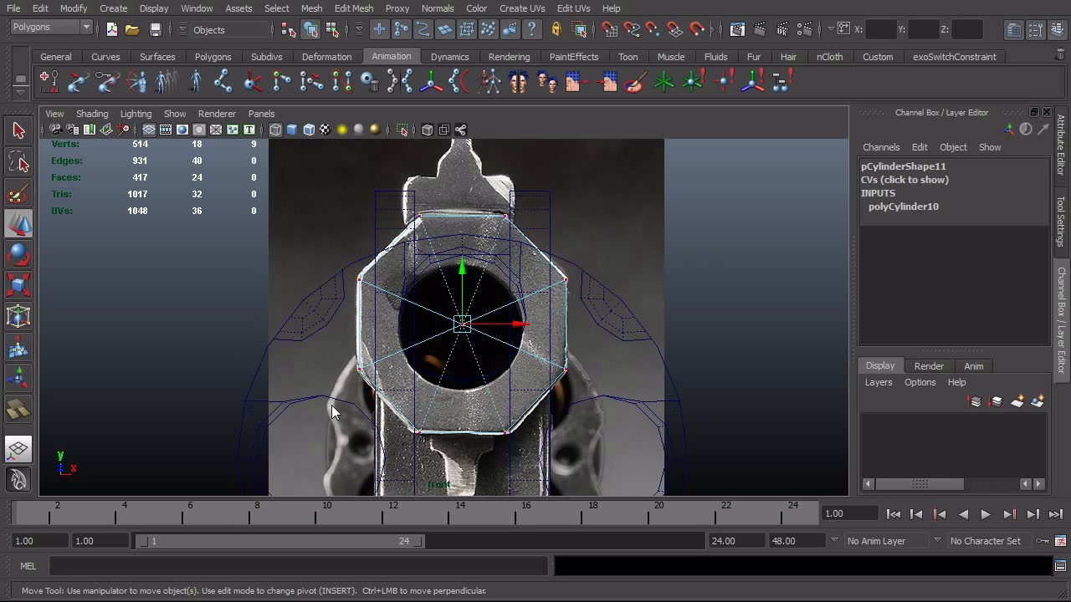
key("F8")
key("F8")
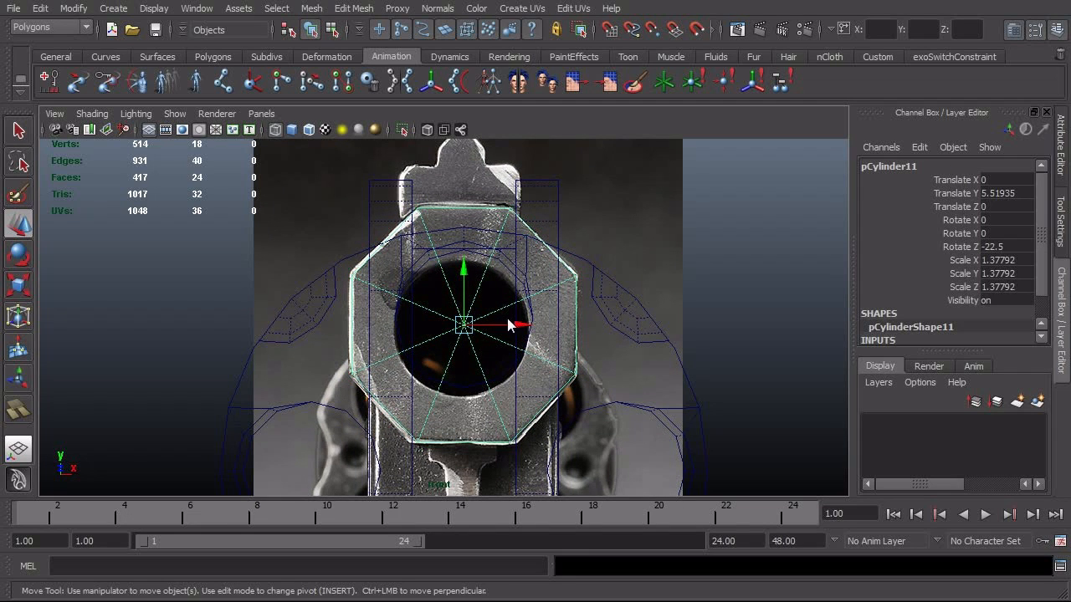
left_click(353, 9)
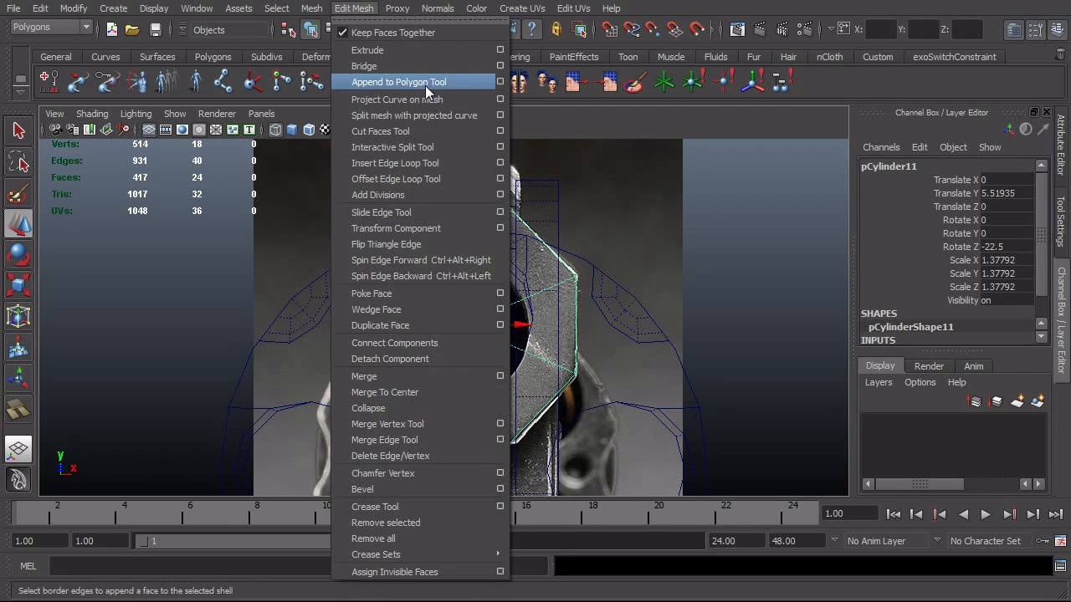
left_click(499, 132)
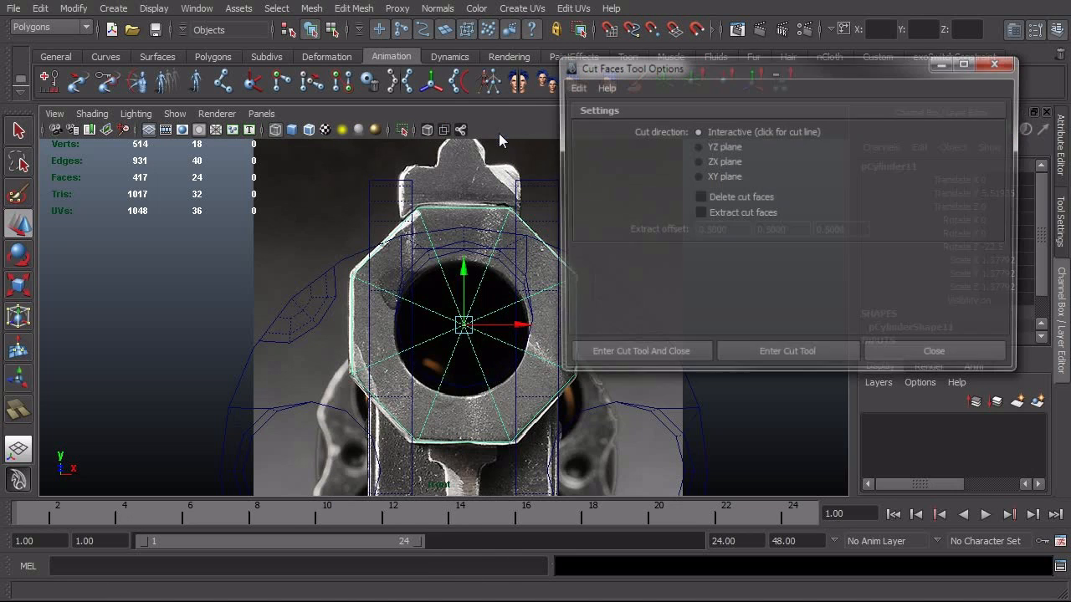
left_click(717, 148)
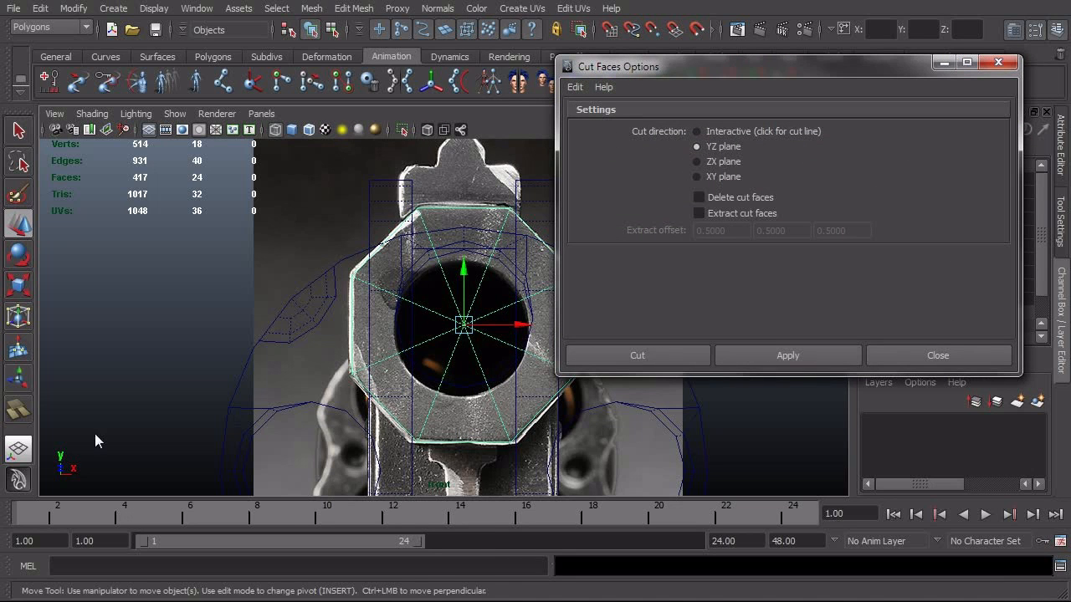
left_click(646, 355)
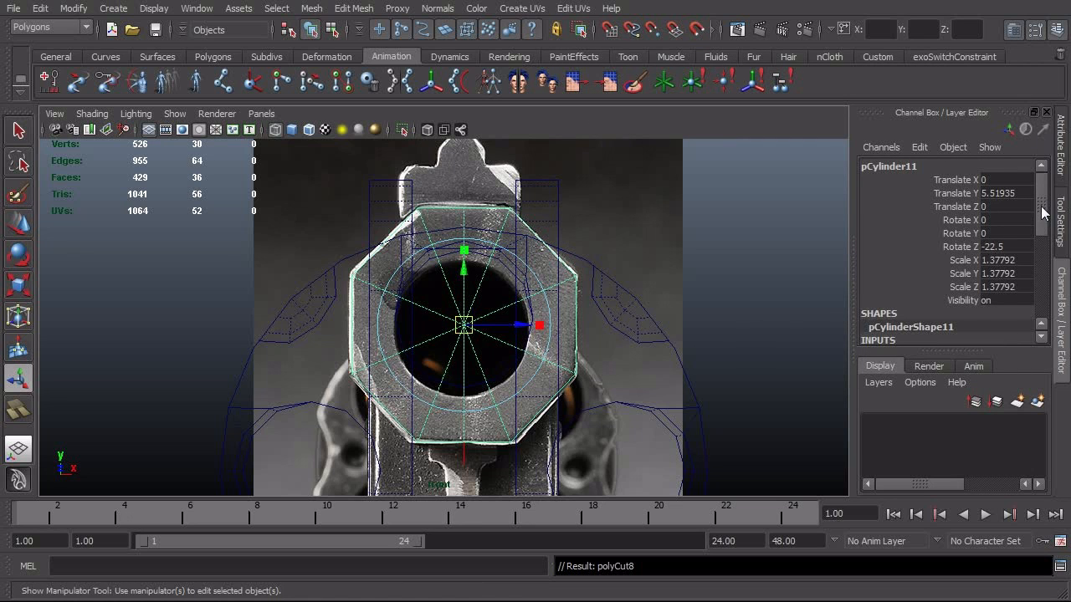
scroll(1041, 214, "down", 5)
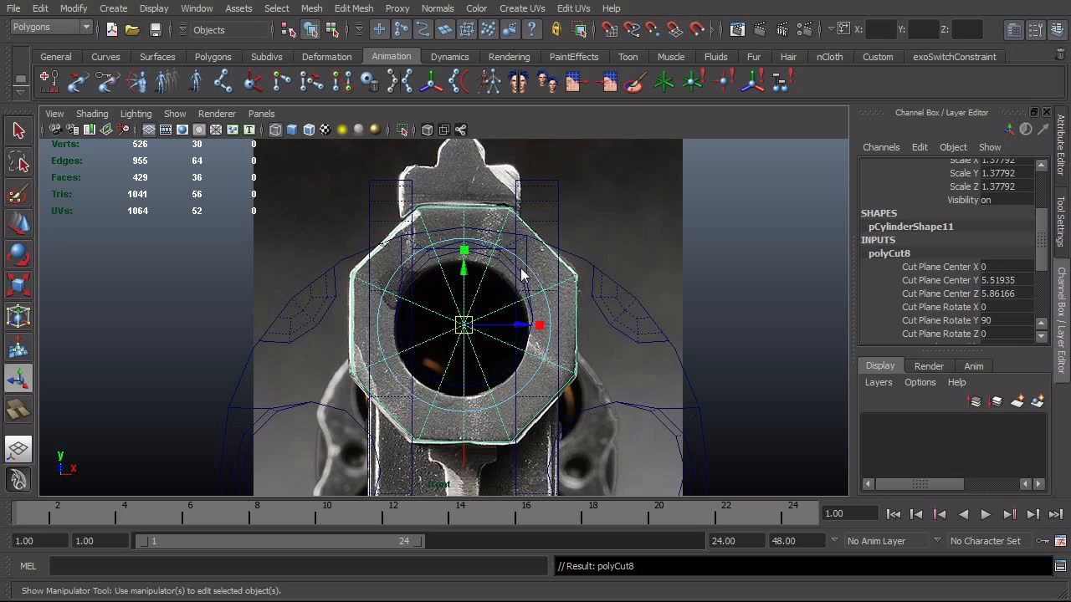
Delete the barrel faces on the positive X side of the centre cut
key("F11")
left_click_drag(473, 182, 655, 492)
key("Delete")
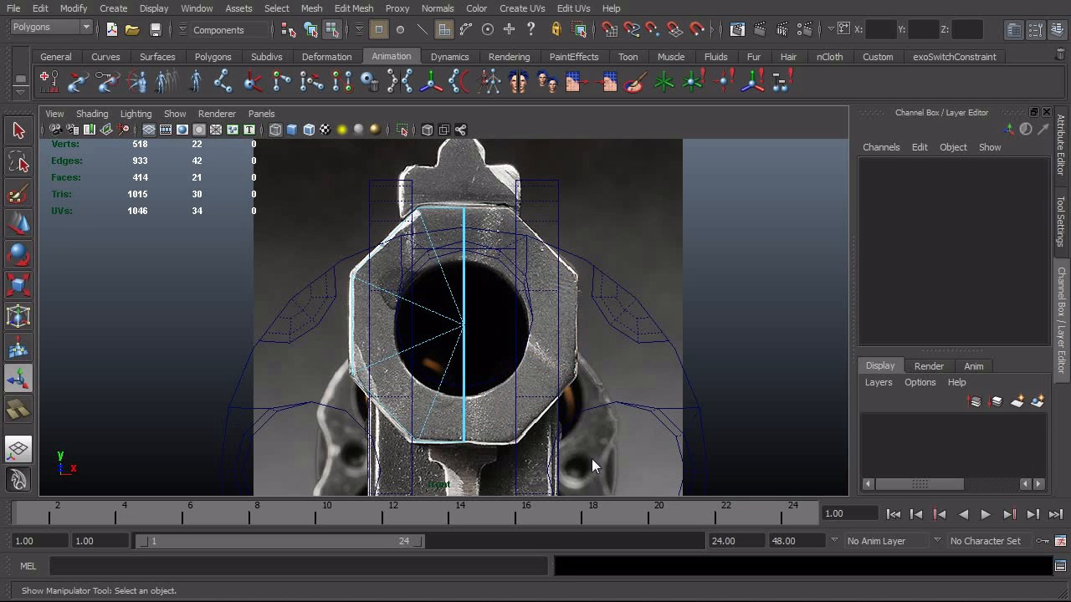
In the perspective view, delete the cap faces at the rear end of the half barrel
key("space")
left_click_drag(588, 430, 419, 373)
right_click_drag(419, 372, 583, 312, "alt")
left_click_drag(584, 305, 675, 350, "alt")
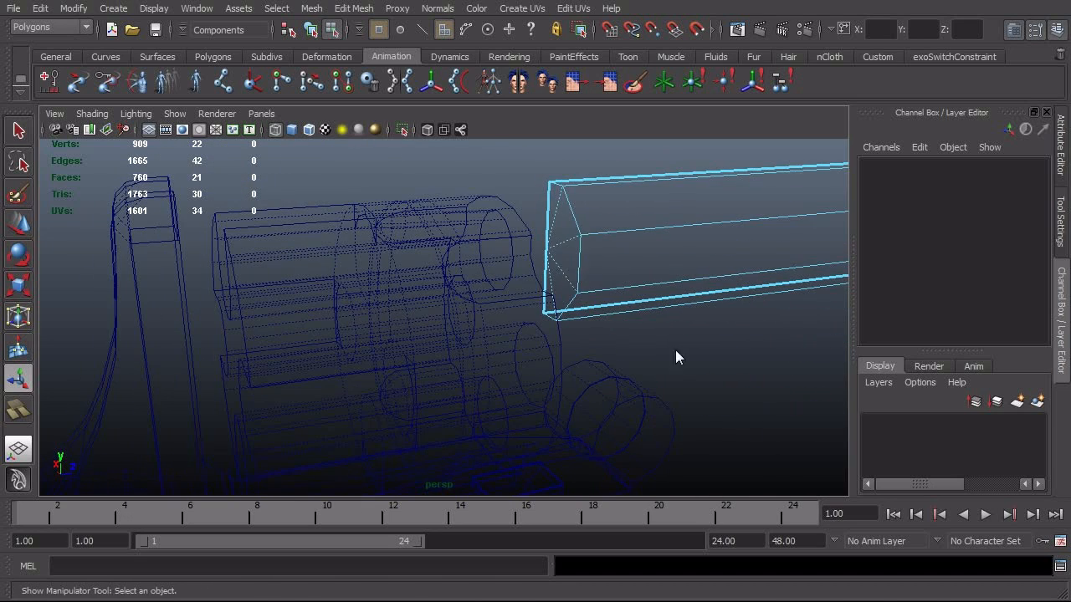
left_click(566, 274)
key("Delete")
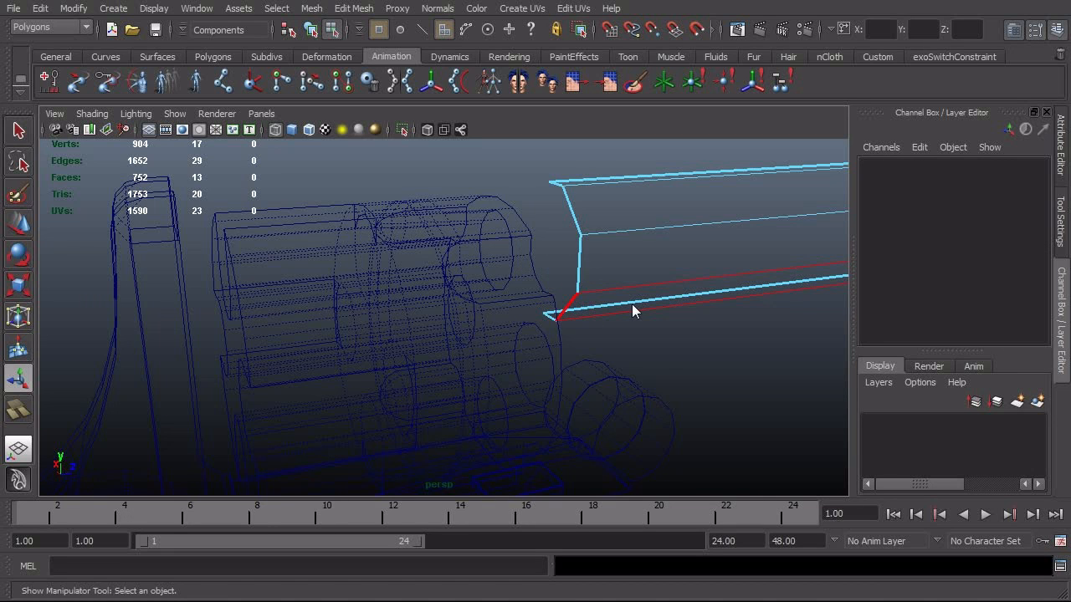
Extract the half barrel's vertical side face as a separate mesh and return to object selection in the side view
left_click_drag(631, 304, 613, 266, "alt")
left_click(565, 270)
key("space")
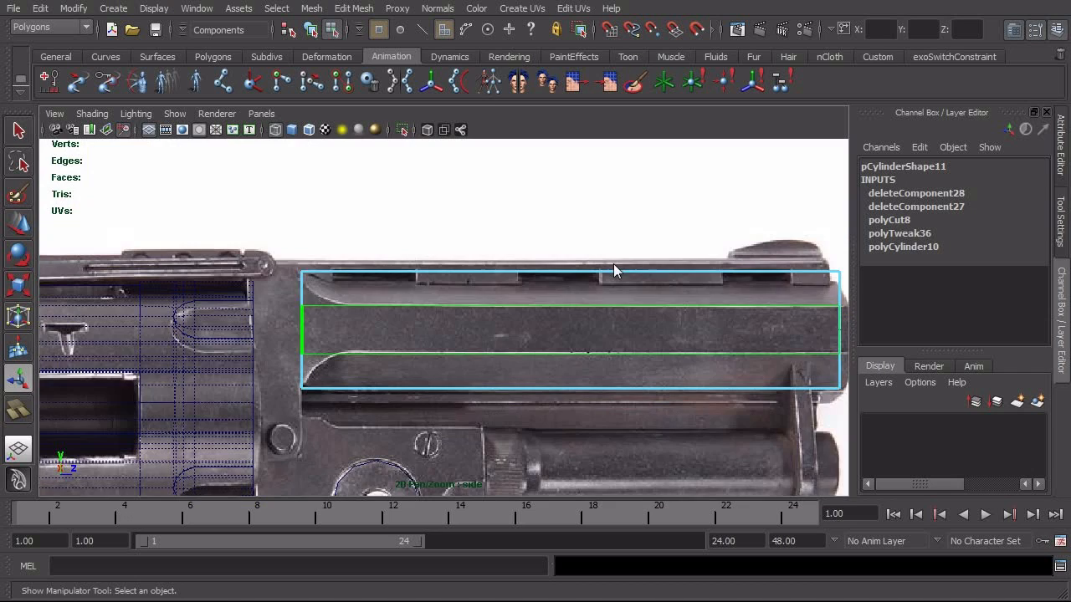
scroll(325, 384, "up", 1)
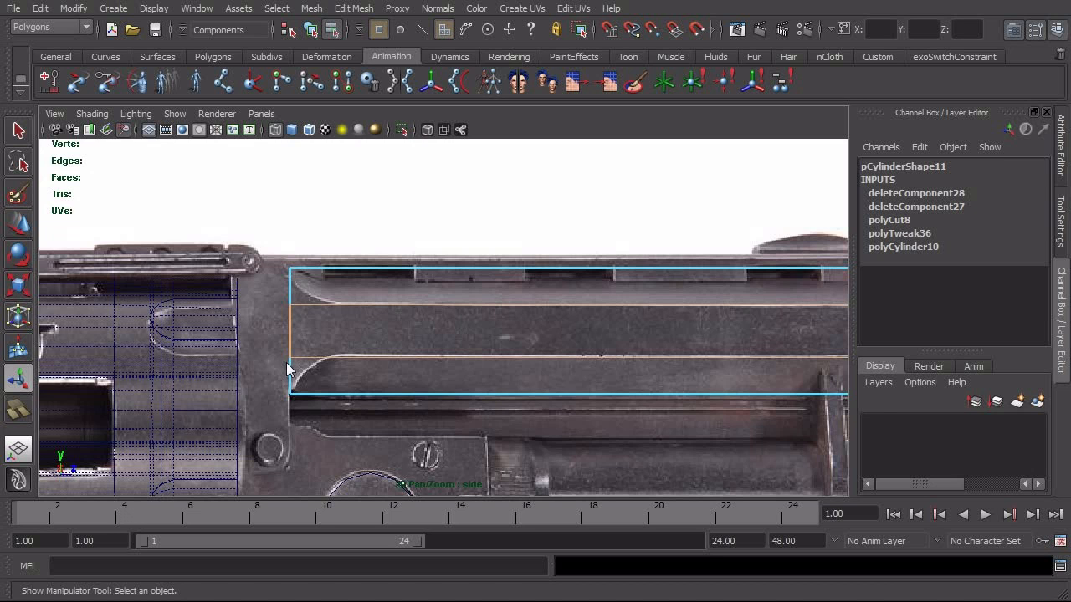
right_click_drag(420, 367, 384, 363, "alt")
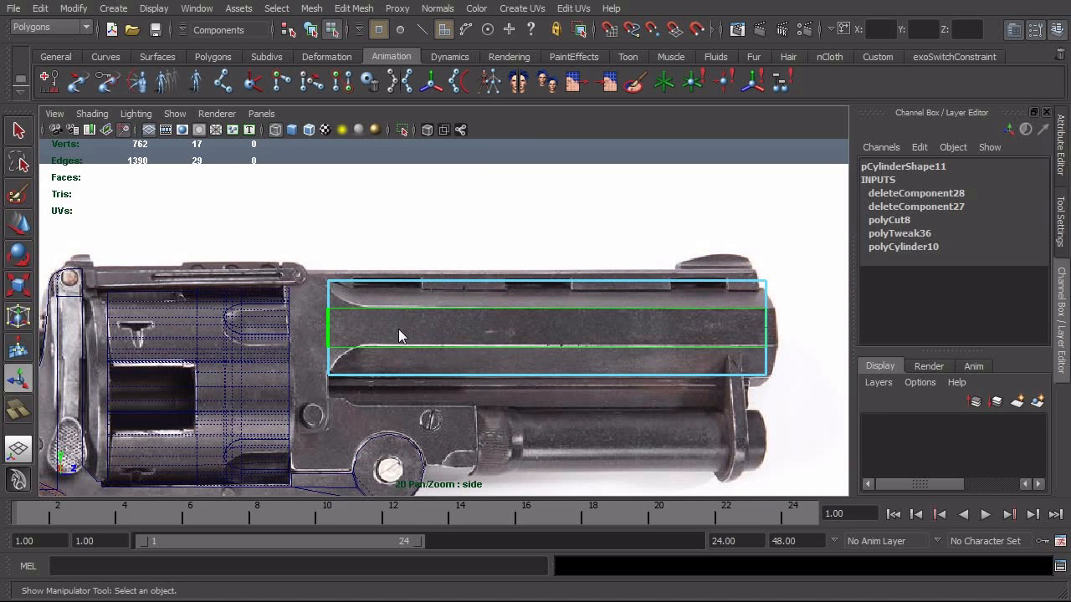
mouse_move(354, 328)
right_mouse_down("alt")
mouse_move(302, 341)
mouse_move(363, 329)
right_mouse_up("alt")
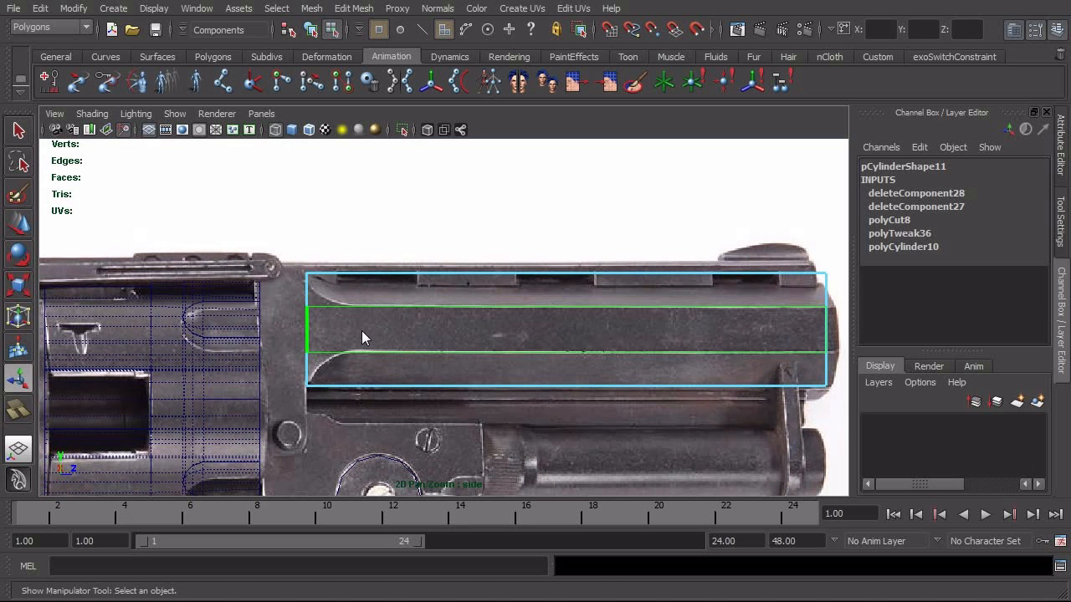
left_click(312, 8)
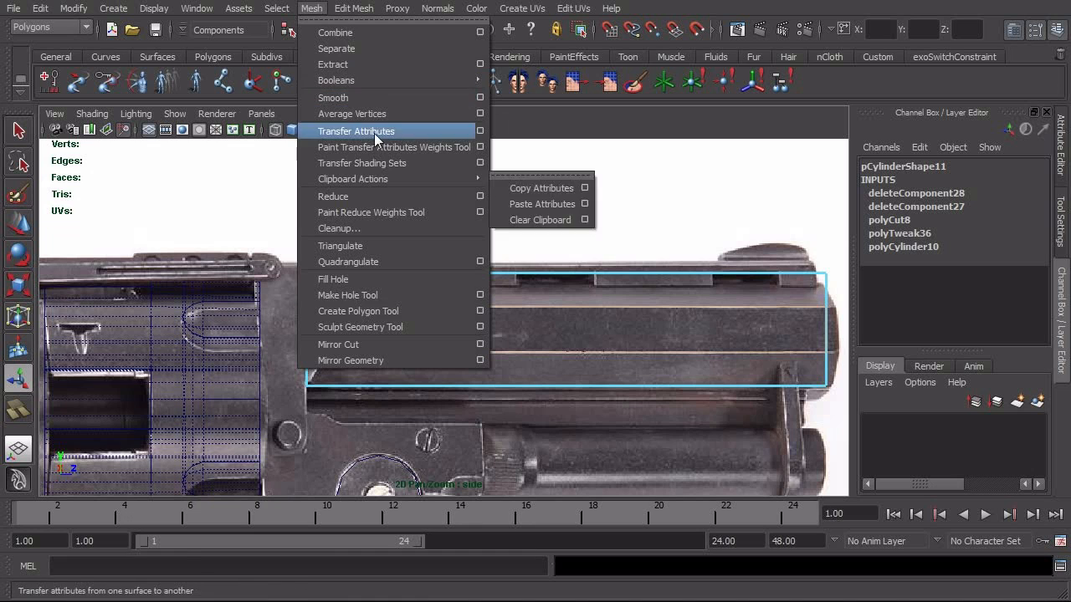
left_click(362, 48)
key("F8")
key("F8")
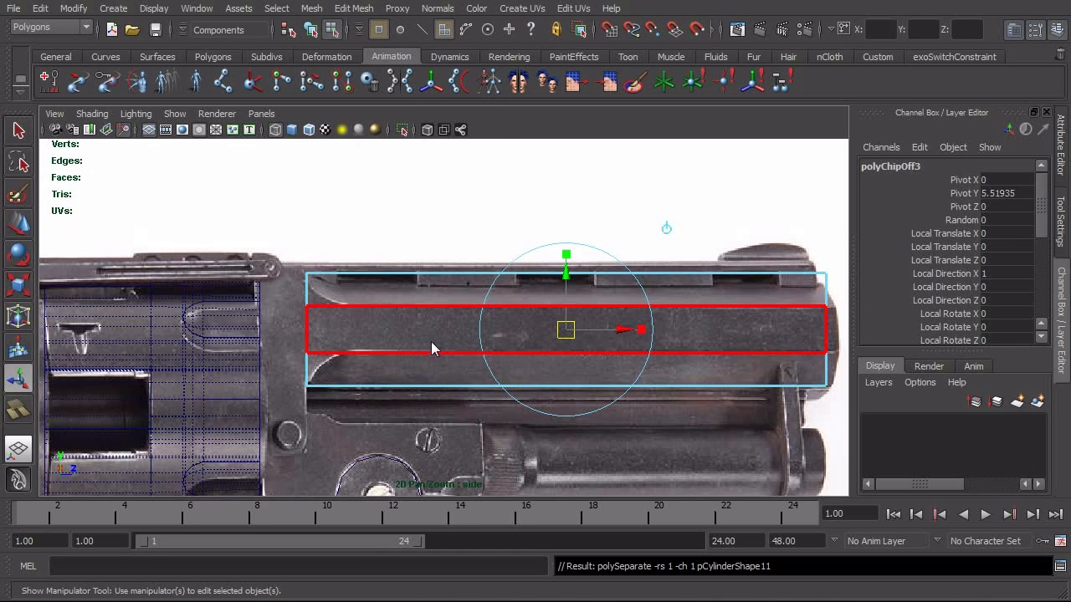
key("F8")
left_click(450, 242)
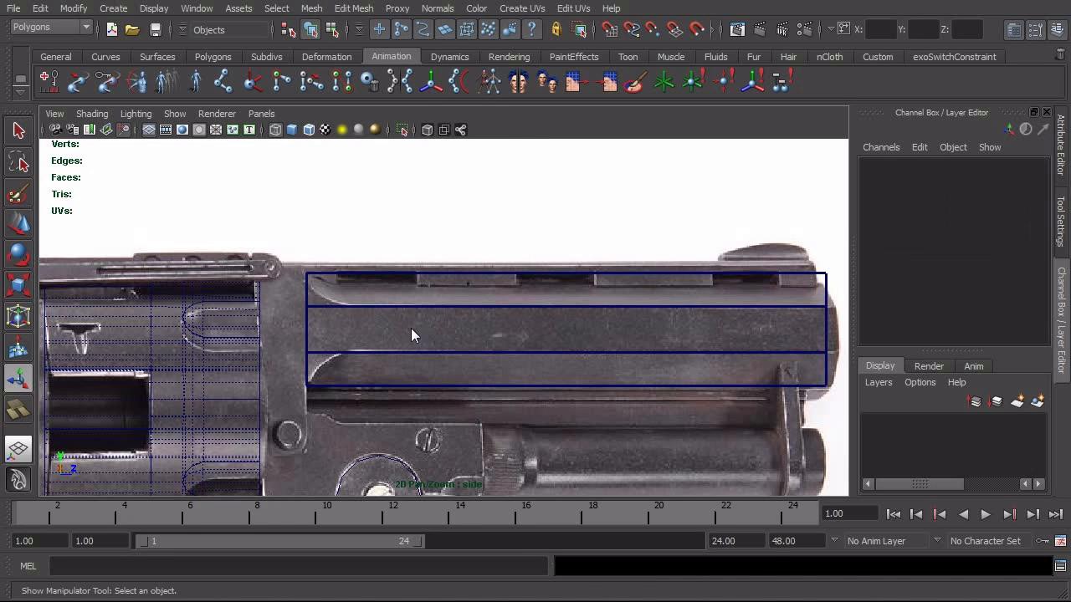
Extrude the rear edge of the extracted side face backward to the front edge of the revolver's cylinder
left_click(314, 326)
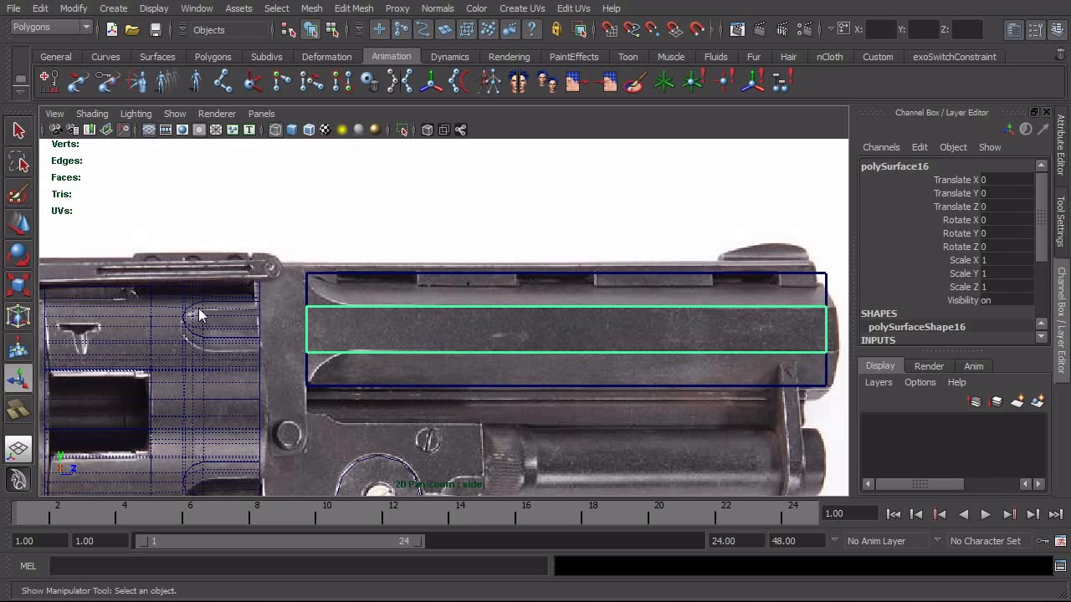
right_click_drag(199, 315, 289, 295, "alt")
left_click(285, 337)
left_click(338, 9)
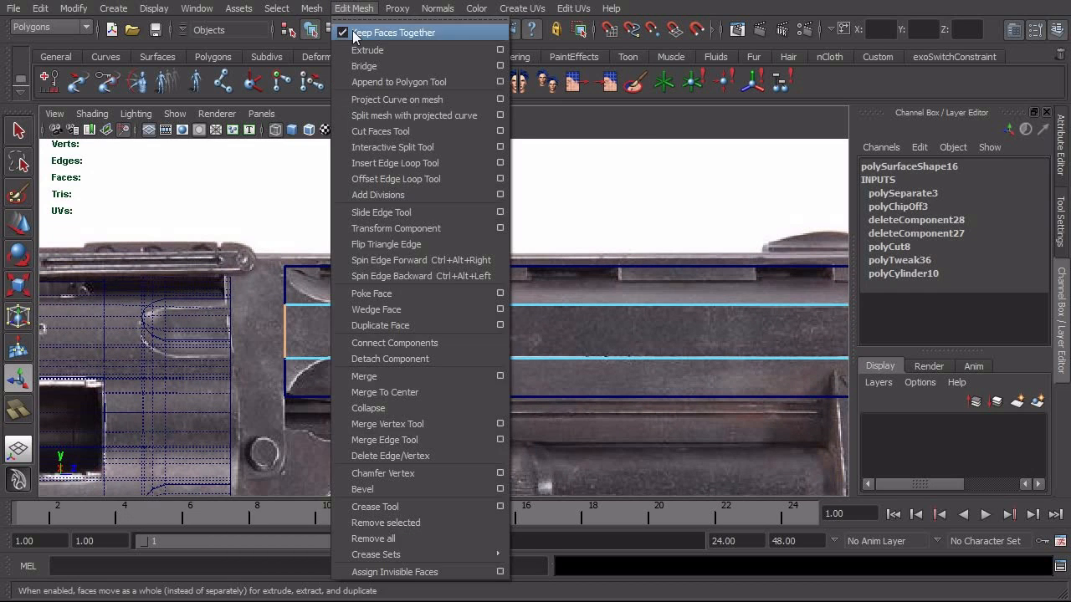
left_click(357, 50)
left_click_drag(349, 333, 292, 342)
right_click_drag(335, 347, 475, 360, "alt")
middle_click_drag(365, 397, 548, 380, "alt")
right_click_drag(210, 423, 259, 415, "alt")
middle_click_drag(288, 412, 425, 384, "alt")
right_click_drag(460, 444, 442, 457, "alt")
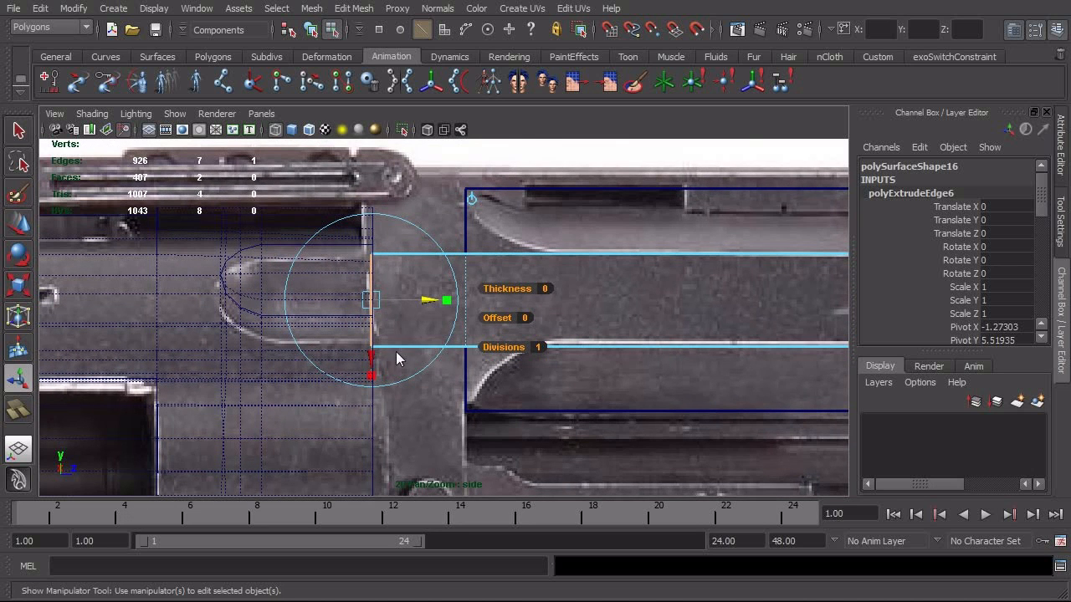
left_click_drag(422, 304, 430, 304)
Extrude the upper and lower edges of the new rear section and scale them vertically to the barrel's full height
right_click_drag(298, 342, 660, 311, "alt")
right_click_drag(546, 355, 468, 373, "alt")
left_click_drag(440, 191, 443, 386)
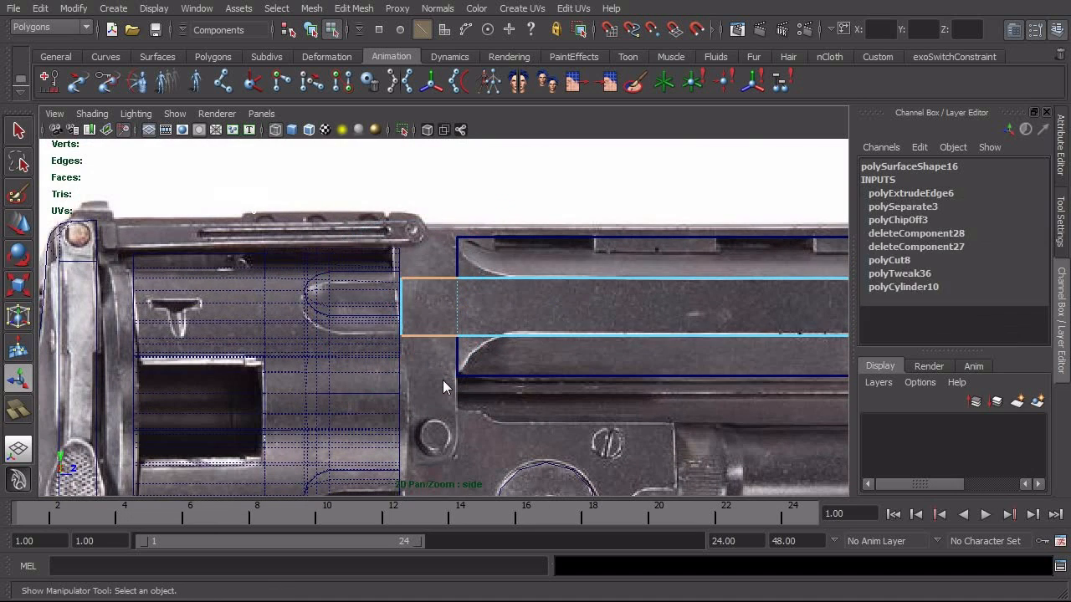
key("ctrl+e")
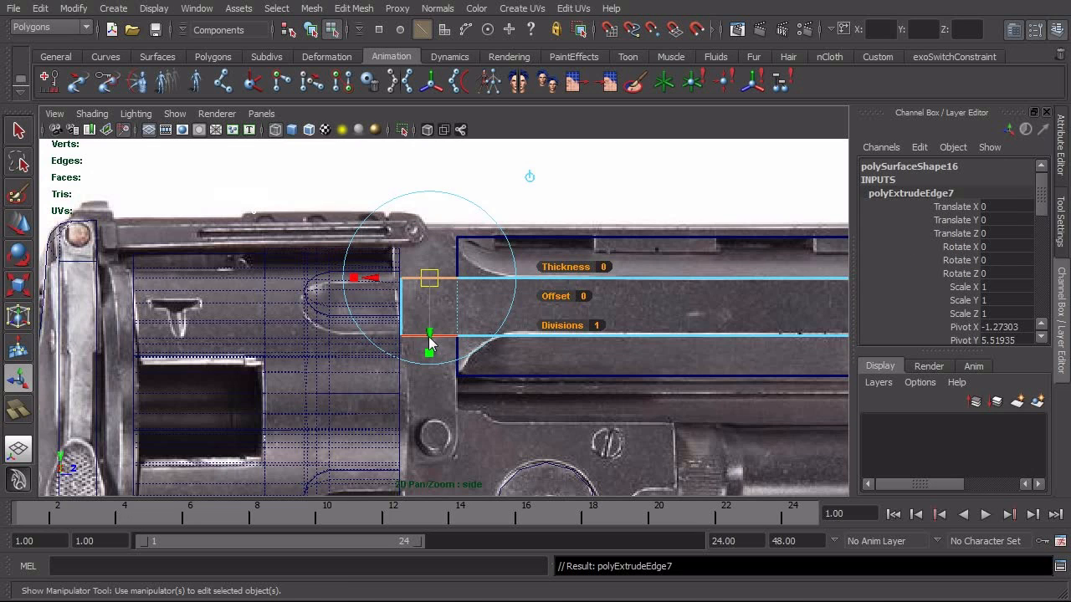
key("r")
left_click_drag(428, 235, 418, 134)
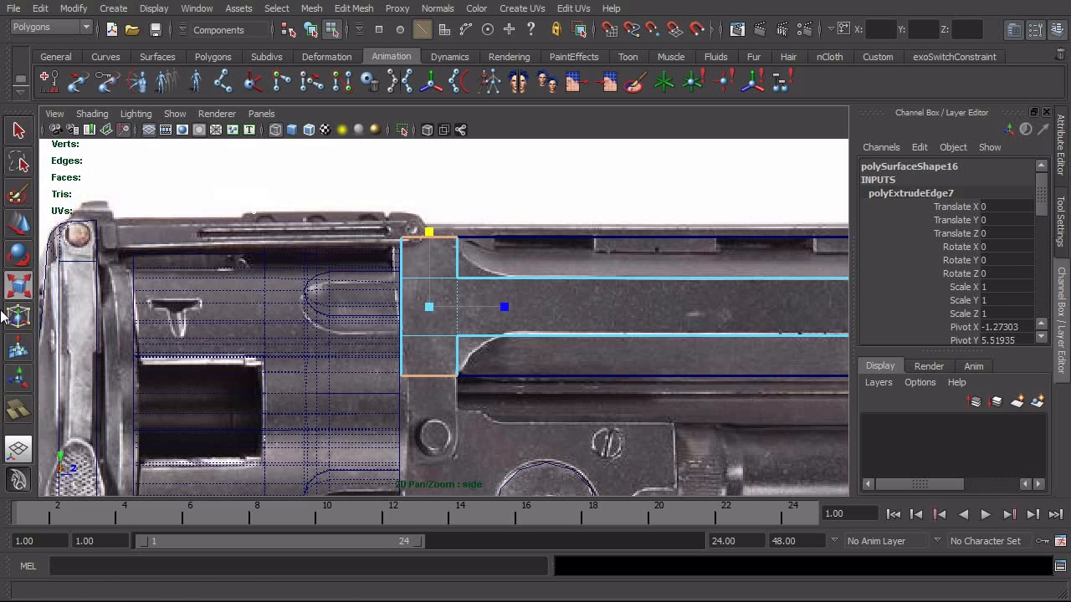
Examine how the extruded section's inner corners line up with the curved groove ends in the side reference
right_click_drag(330, 310, 619, 244, "alt")
middle_click_drag(397, 179, 378, 307, "alt")
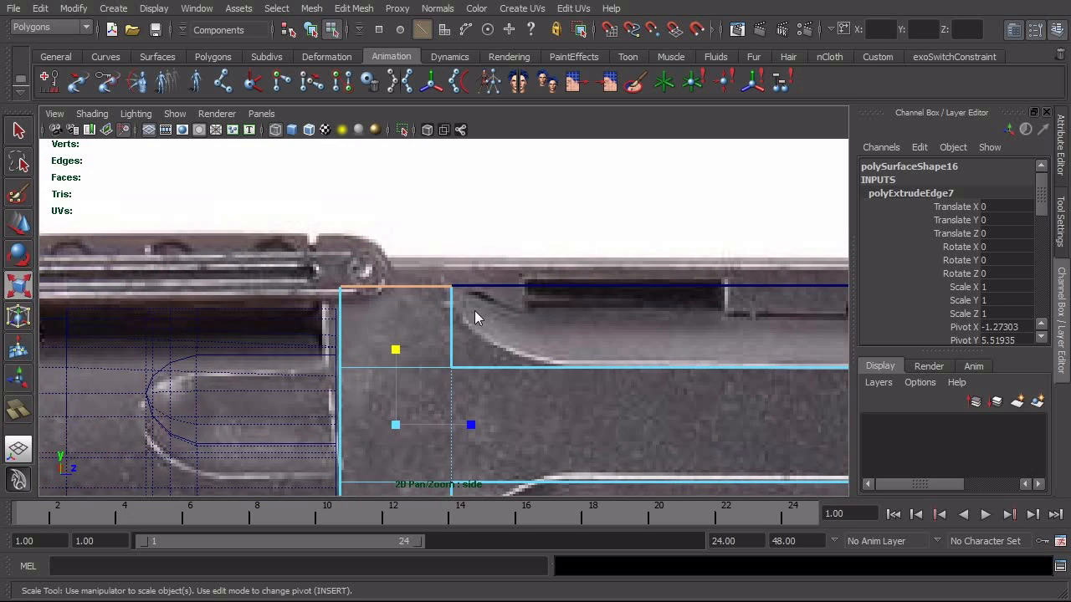
right_click_drag(475, 310, 332, 383, "alt")
middle_click_drag(332, 382, 299, 298, "alt")
right_click_drag(298, 298, 576, 288, "alt")
middle_click_drag(576, 288, 544, 433, "alt")
key("F8")
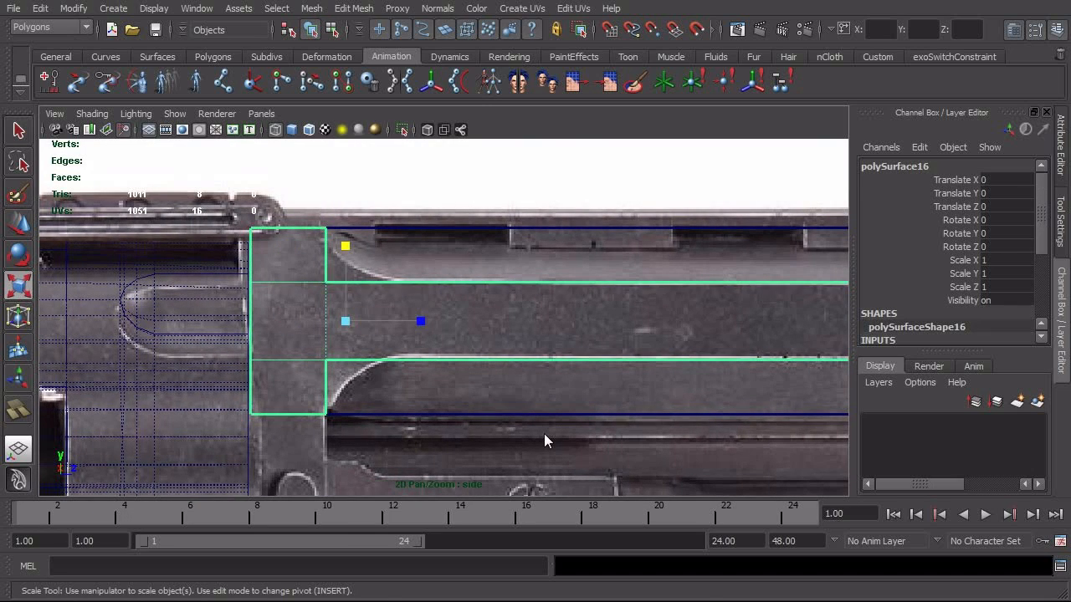
key("space")
left_click_drag(544, 433, 571, 372)
key("space")
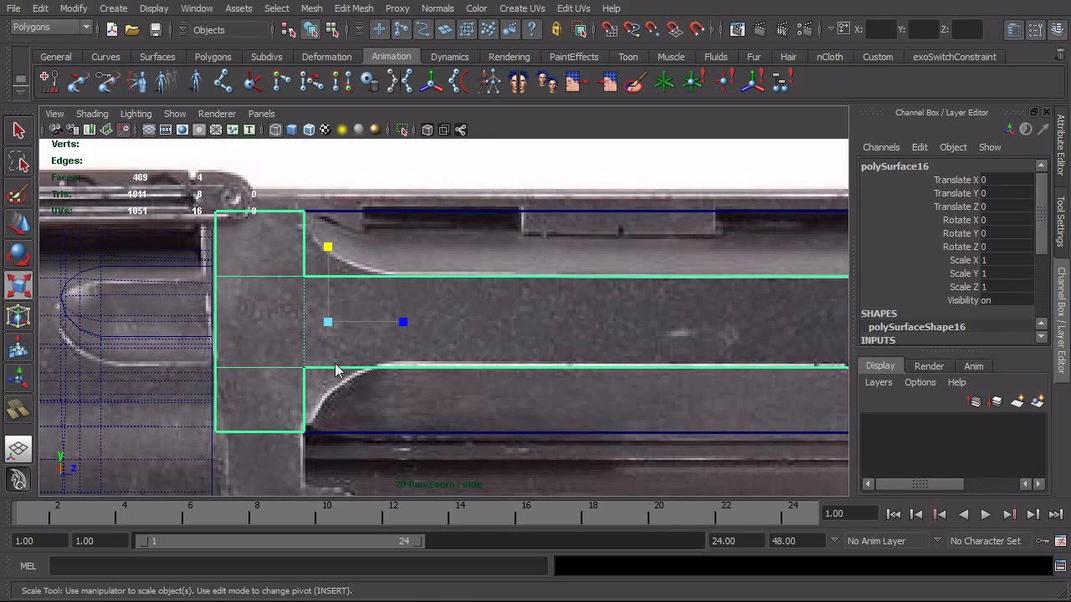
right_click_drag(287, 436, 387, 433, "alt")
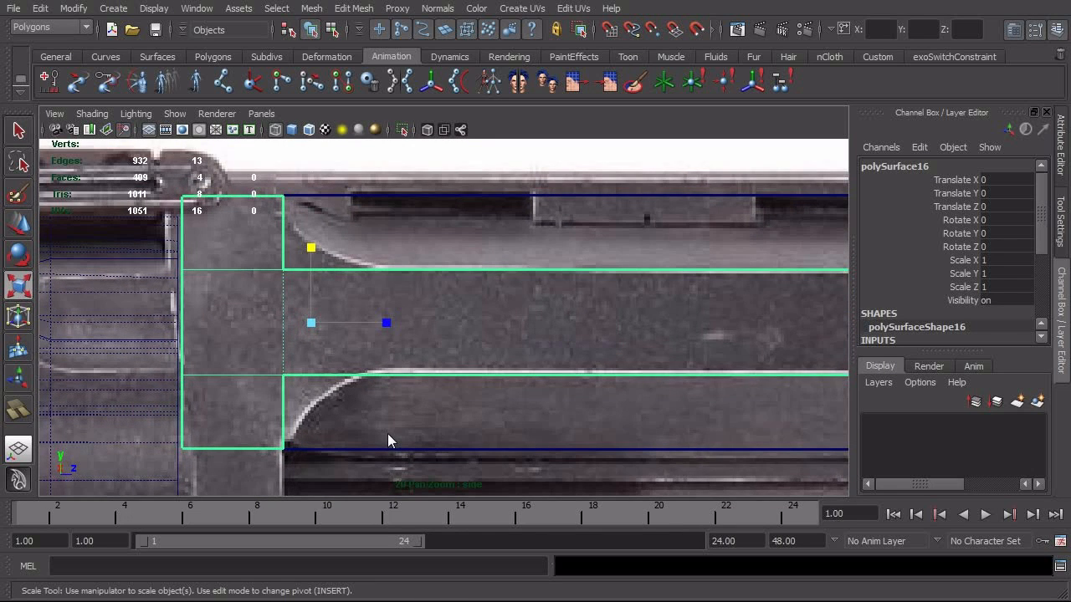
right_click_drag(253, 434, 324, 437, "alt")
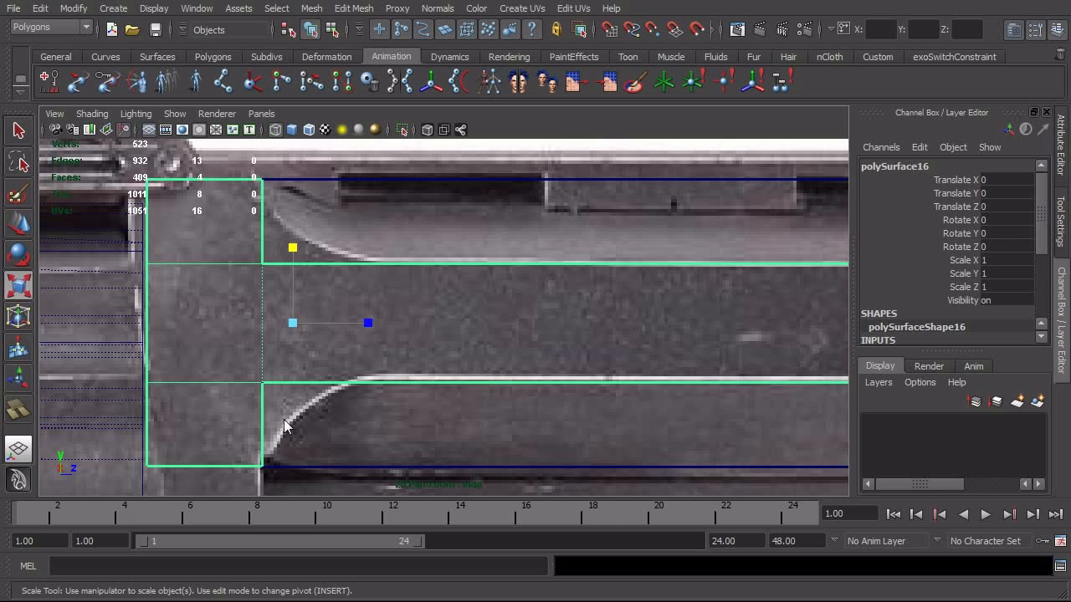
right_click_drag(278, 427, 255, 420, "alt")
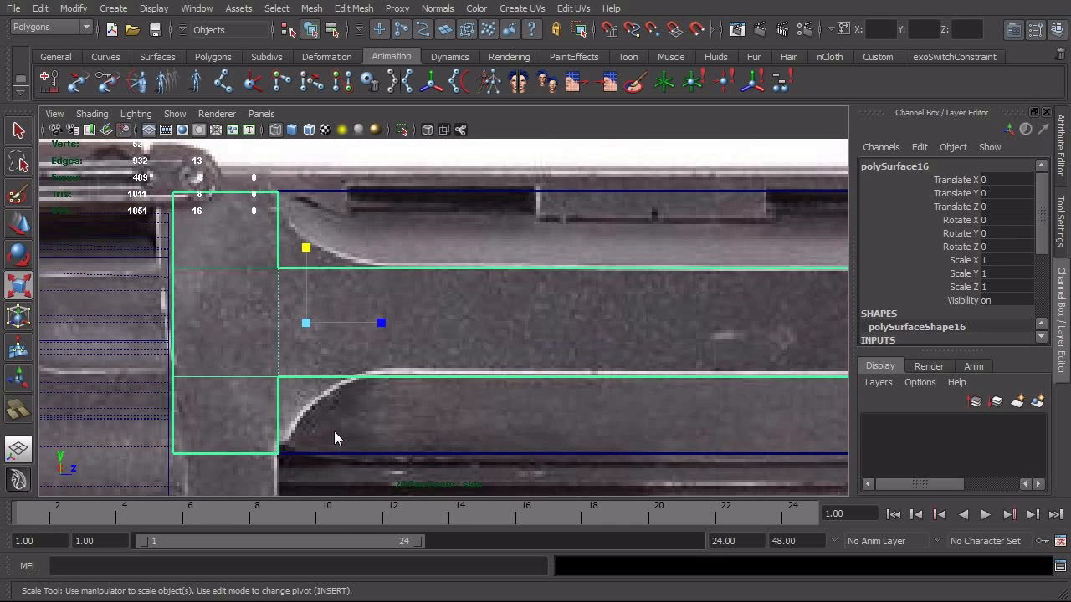
right_click_drag(333, 431, 421, 402, "alt")
middle_click_drag(421, 403, 556, 441, "alt")
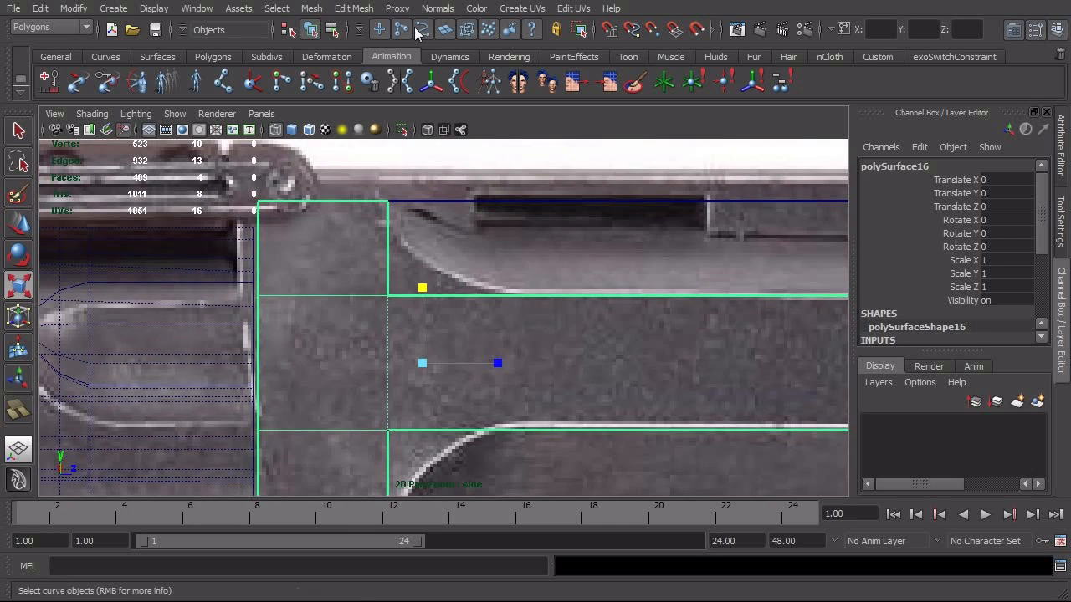
With the Interactive Split Tool, split the upper rear face twice from its lower rear corner to two points on its front edge
left_click(353, 9)
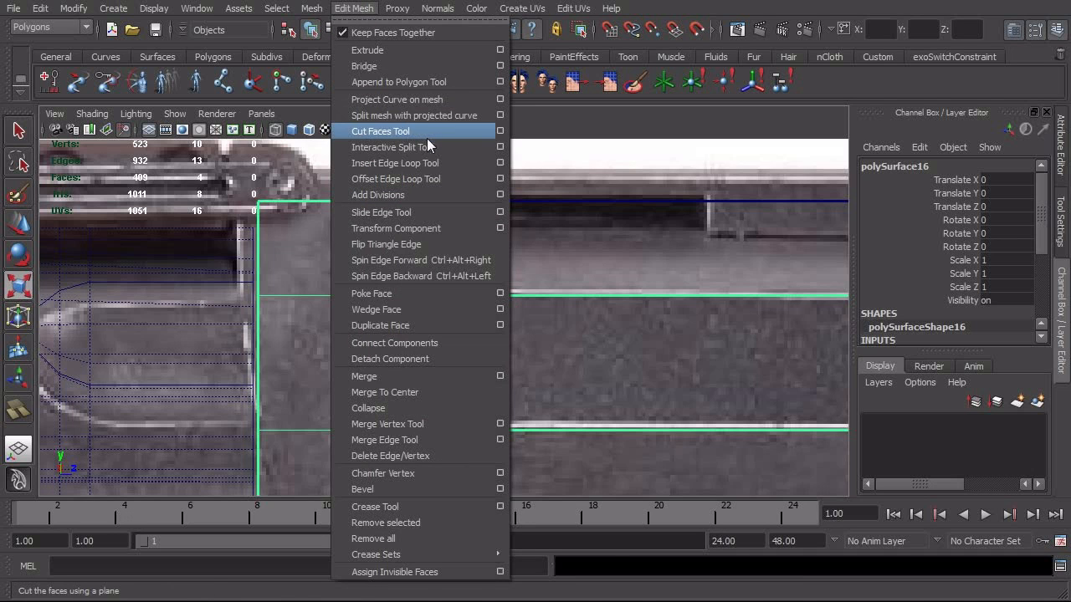
left_click(499, 147)
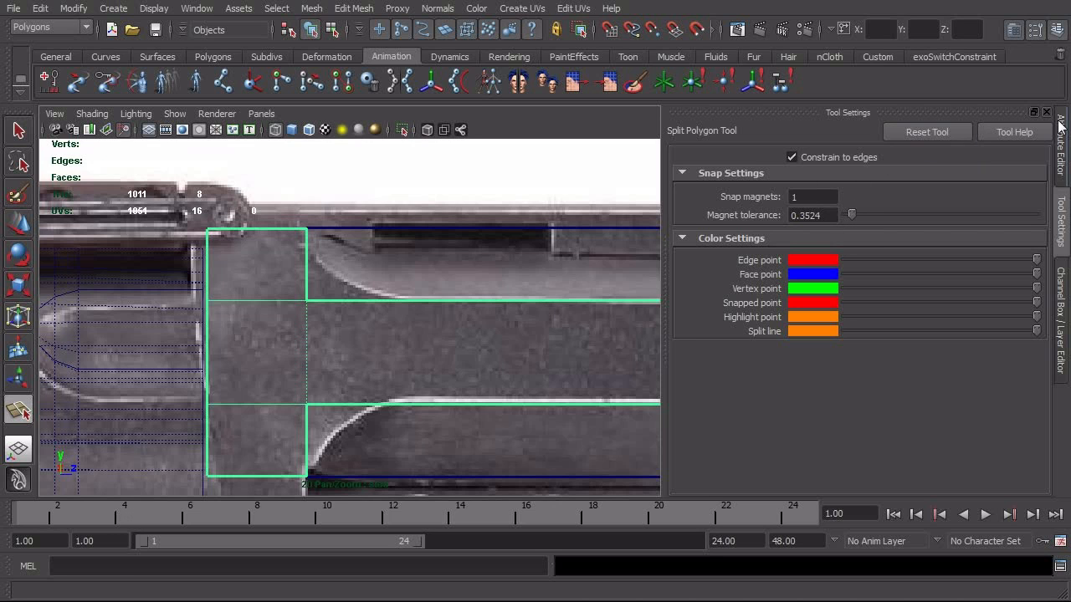
left_click(1059, 144)
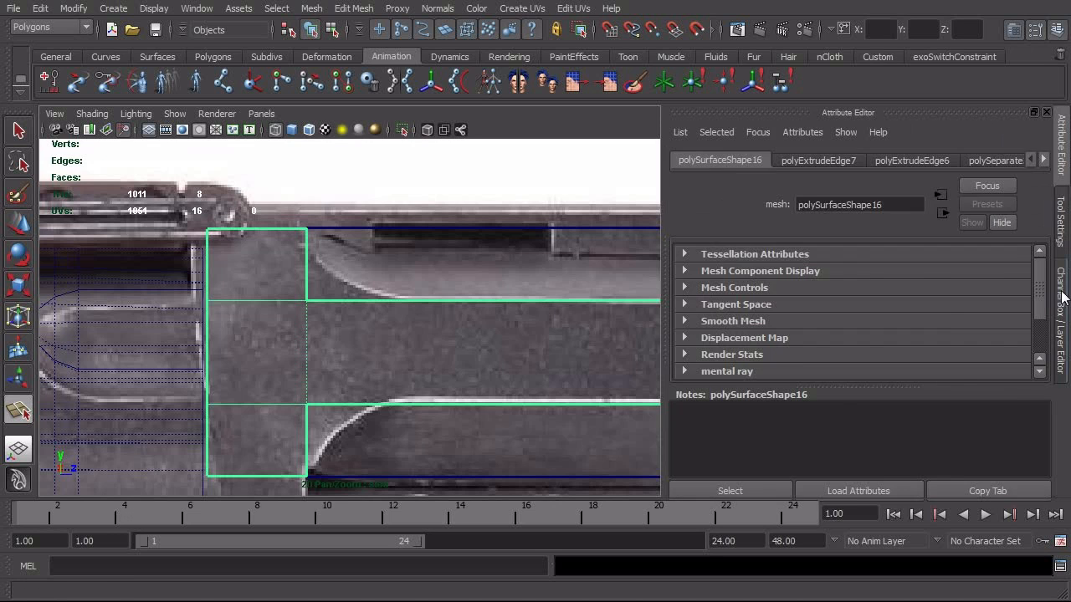
left_click(1060, 318)
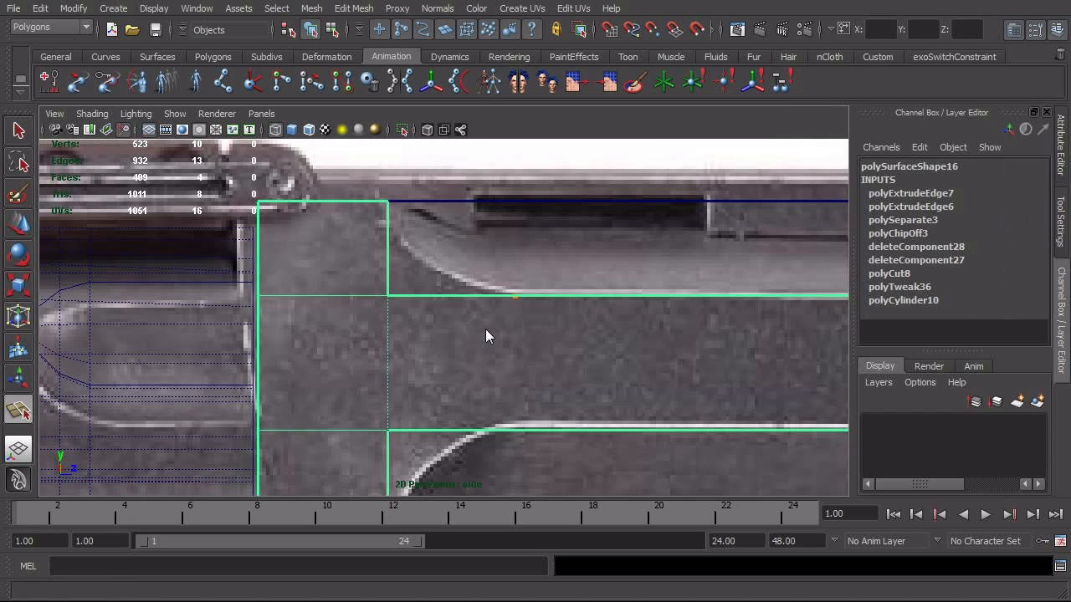
left_click(260, 296)
left_click(389, 254)
key("r")
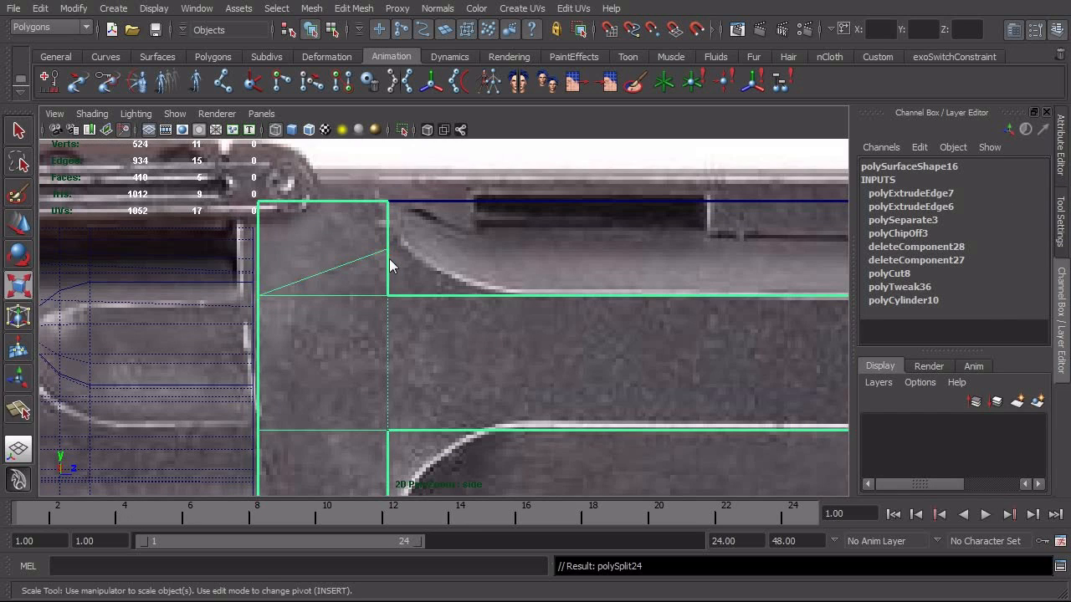
key("y")
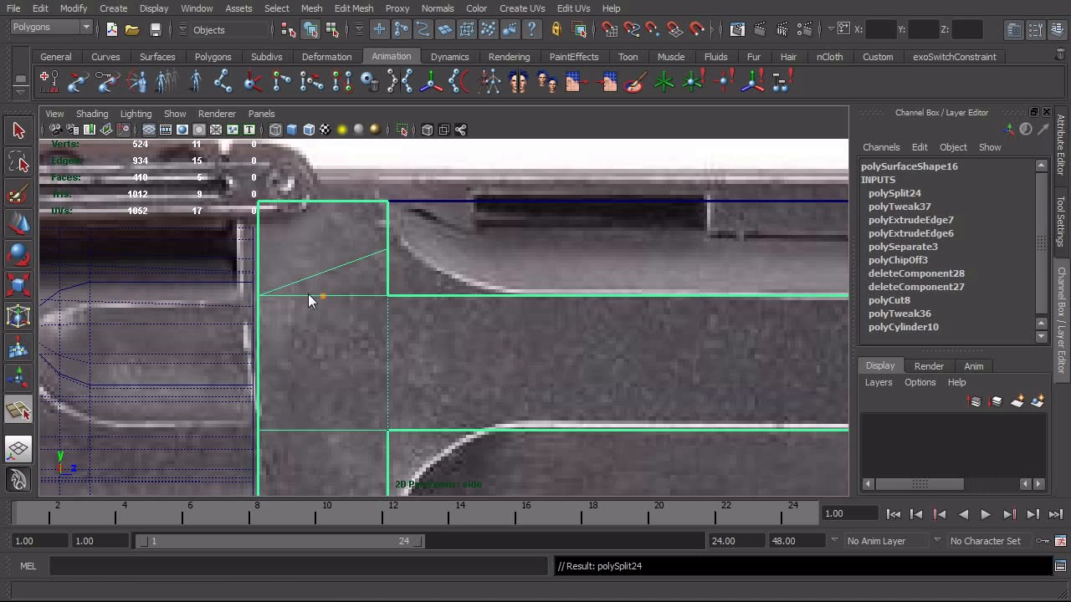
left_click(266, 295)
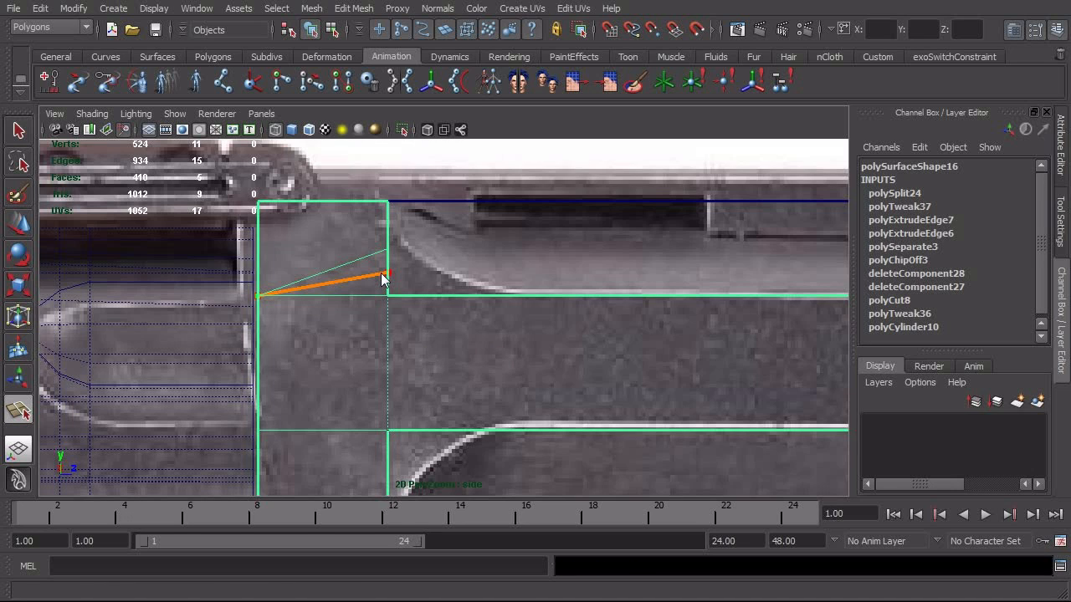
key("r")
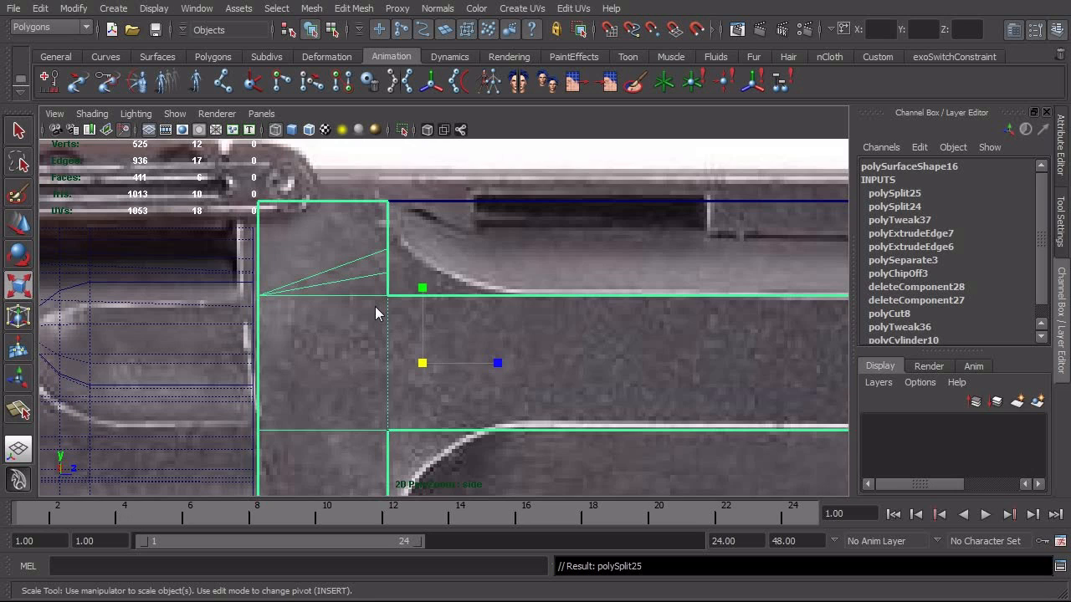
left_click(390, 298)
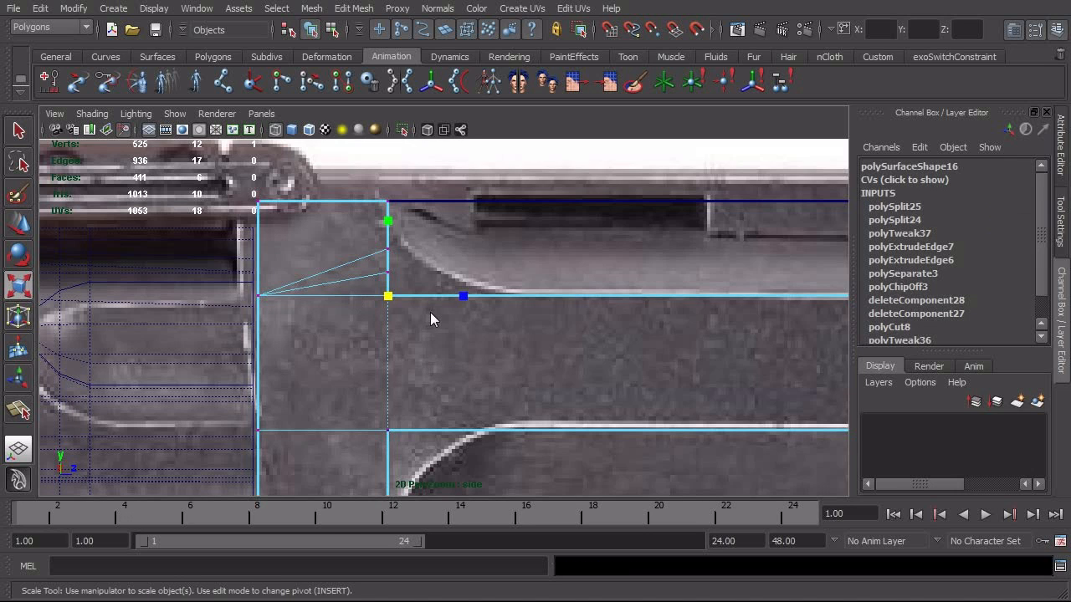
key("w")
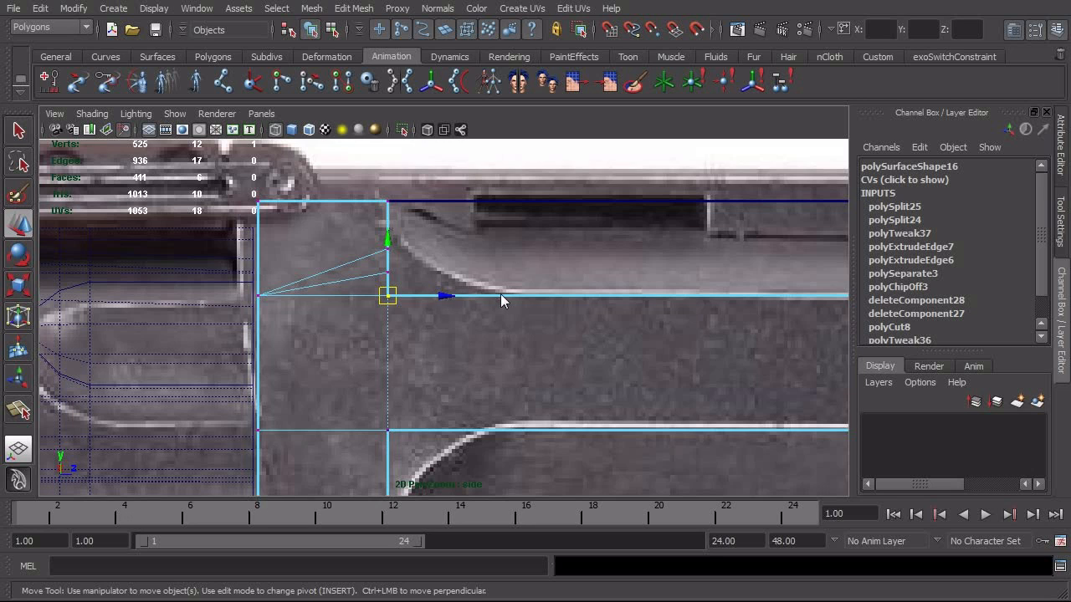
key("ctrl+z")
key("ctrl+z")
key("ctrl+z")
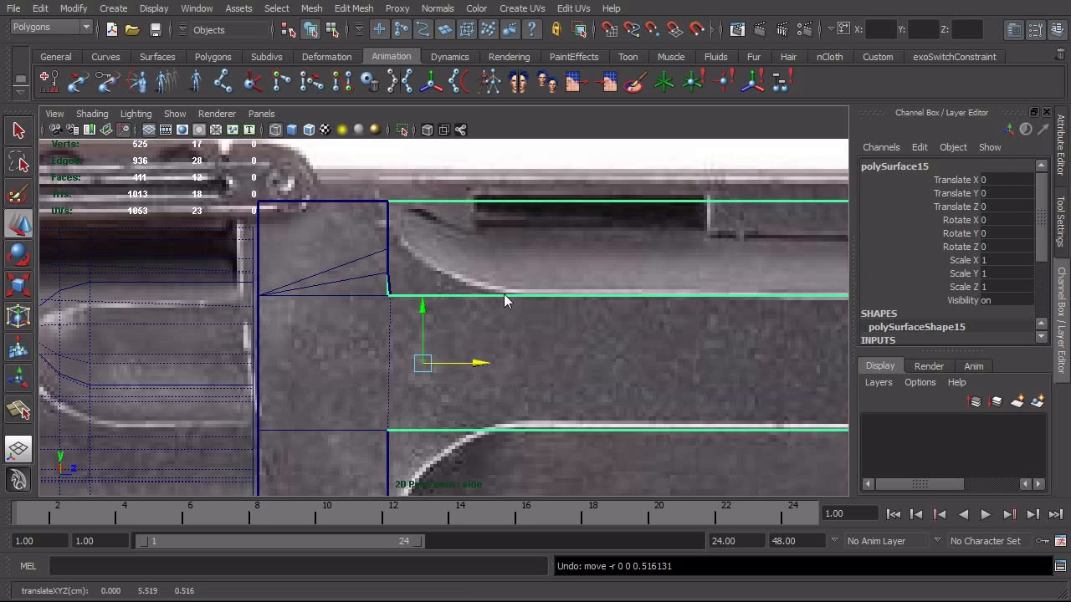
Move the side section's upper inner corner vertex and the two split vertices forward onto the upper groove's curved end
left_click(343, 293)
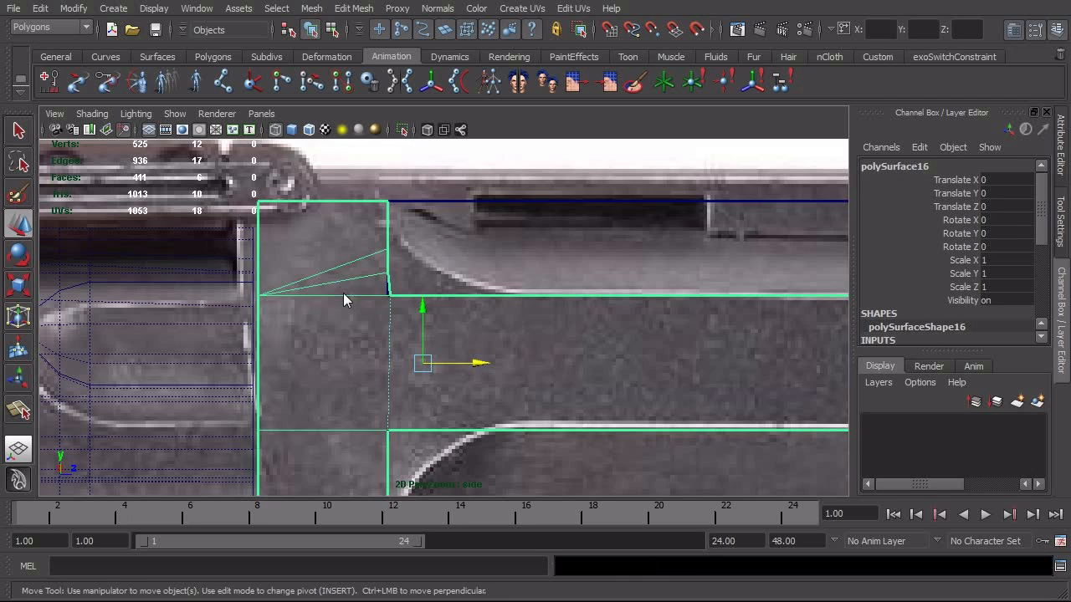
key("F8")
left_click_drag(368, 290, 556, 302)
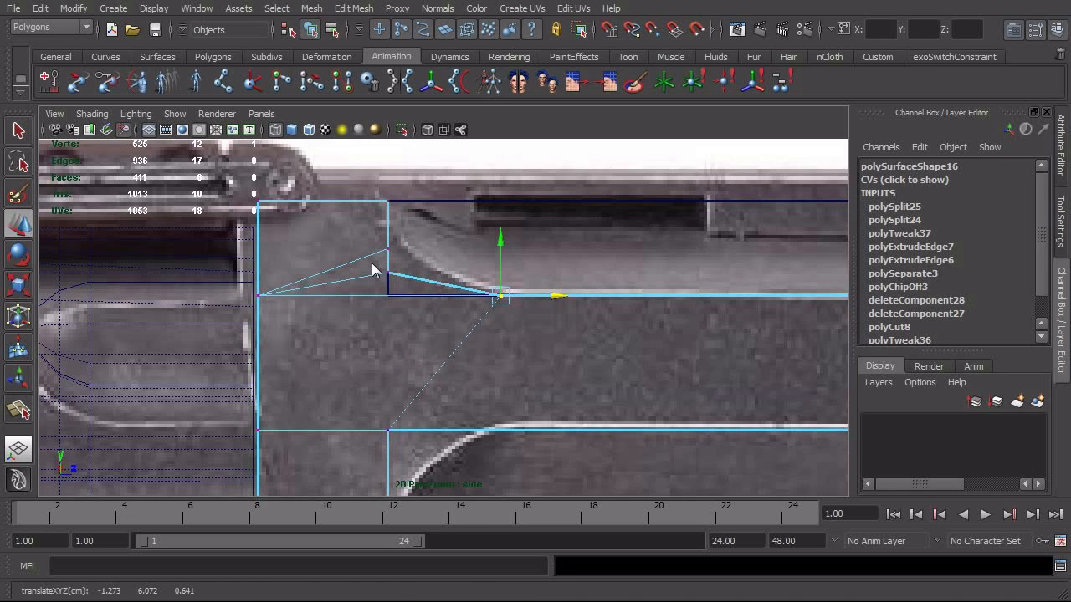
left_click(387, 272)
left_click_drag(443, 273, 494, 279)
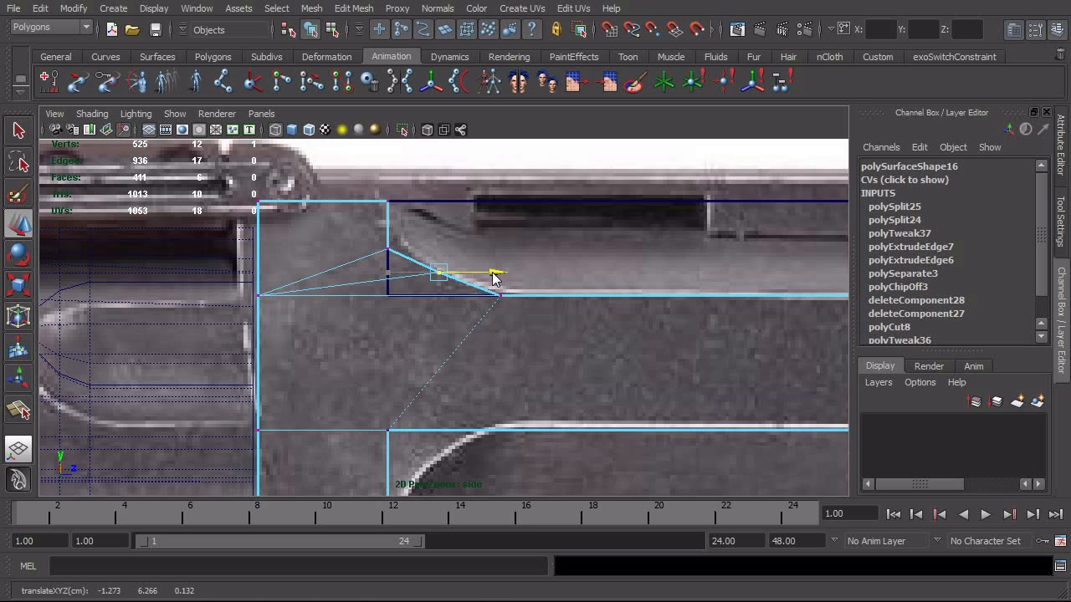
left_click(388, 248)
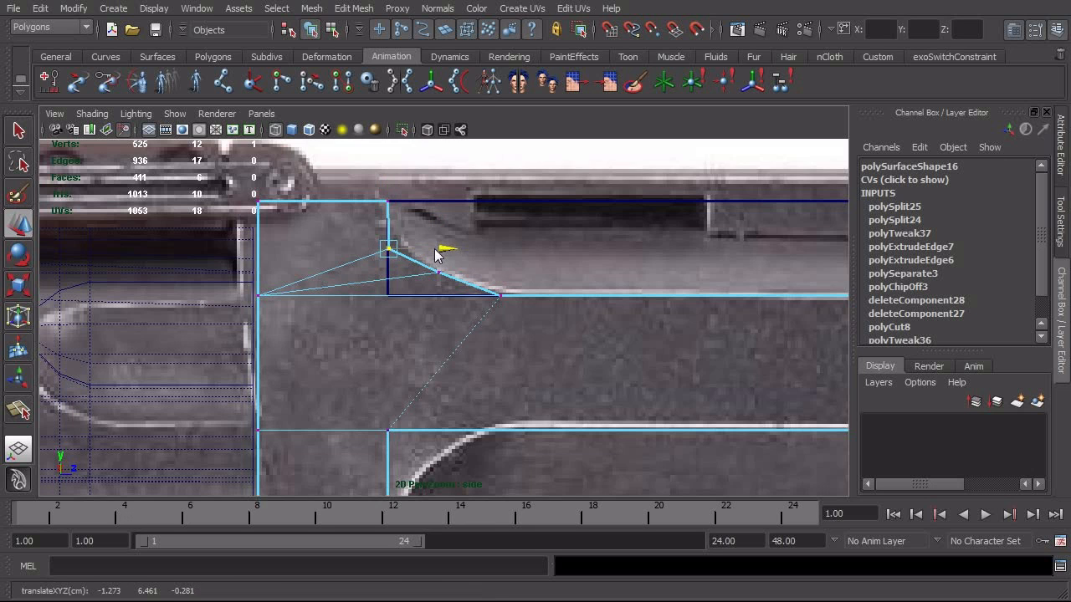
left_click_drag(436, 253, 449, 256)
With the Interactive Split Tool, split the upper rear face from its lower rear corner to the midpoint between the two upper curve vertices
right_click_drag(427, 317, 496, 319, "alt")
middle_click_drag(496, 320, 511, 356, "alt")
right_click_drag(562, 346, 595, 327, "alt")
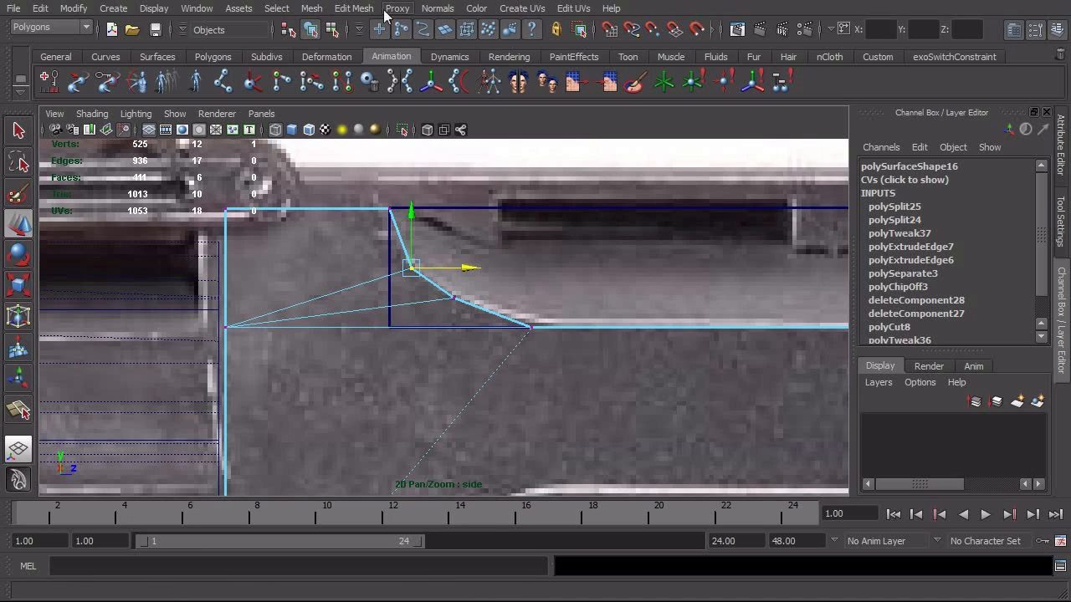
left_click(353, 9)
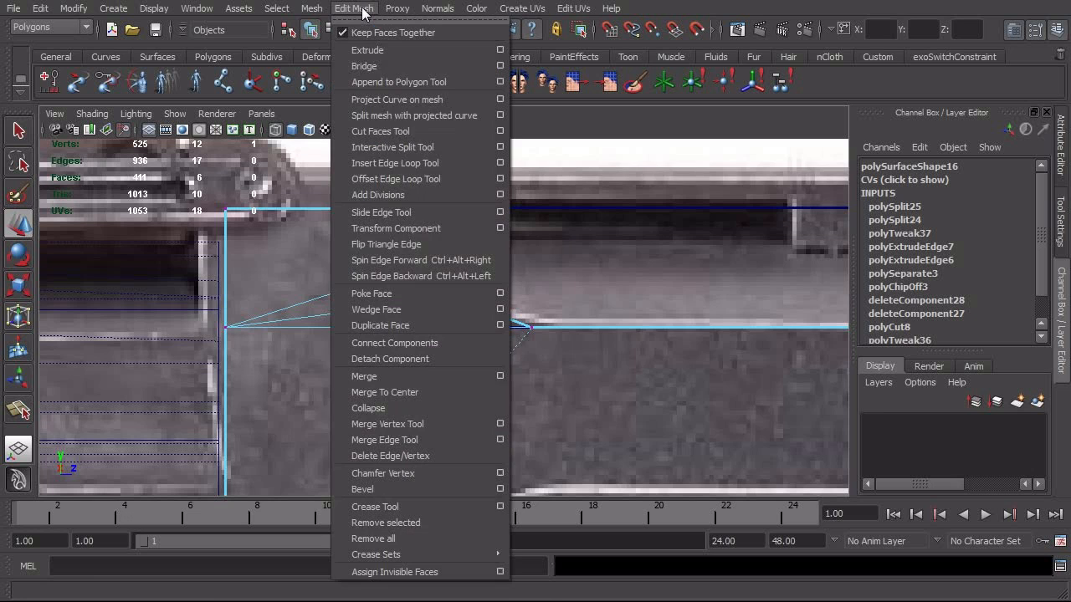
left_click(411, 162)
left_click_drag(323, 287, 238, 335)
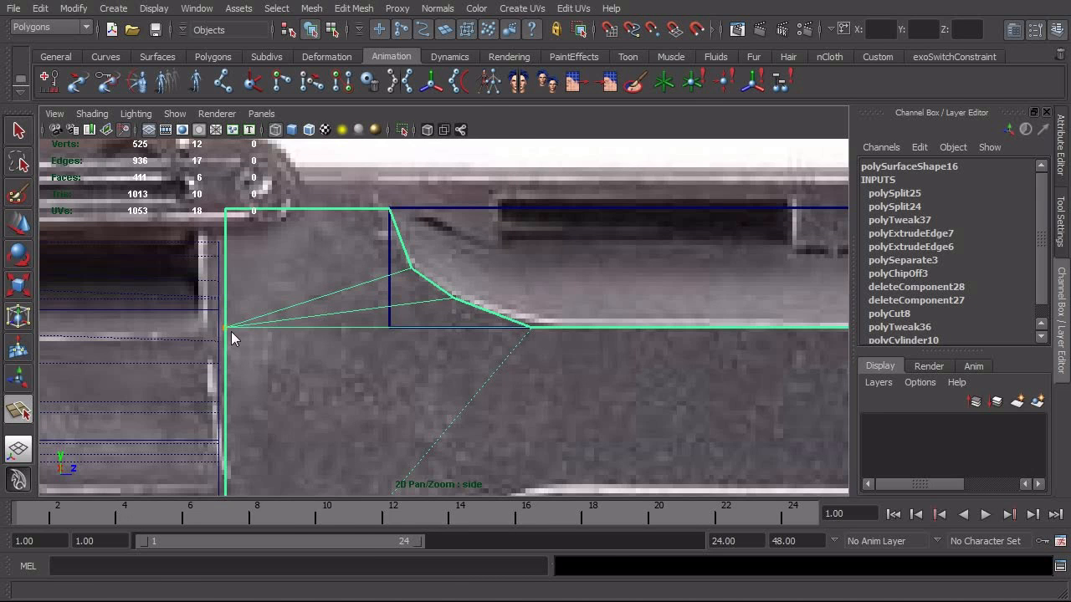
left_click(434, 289)
key("ctrl+z")
left_click(432, 285)
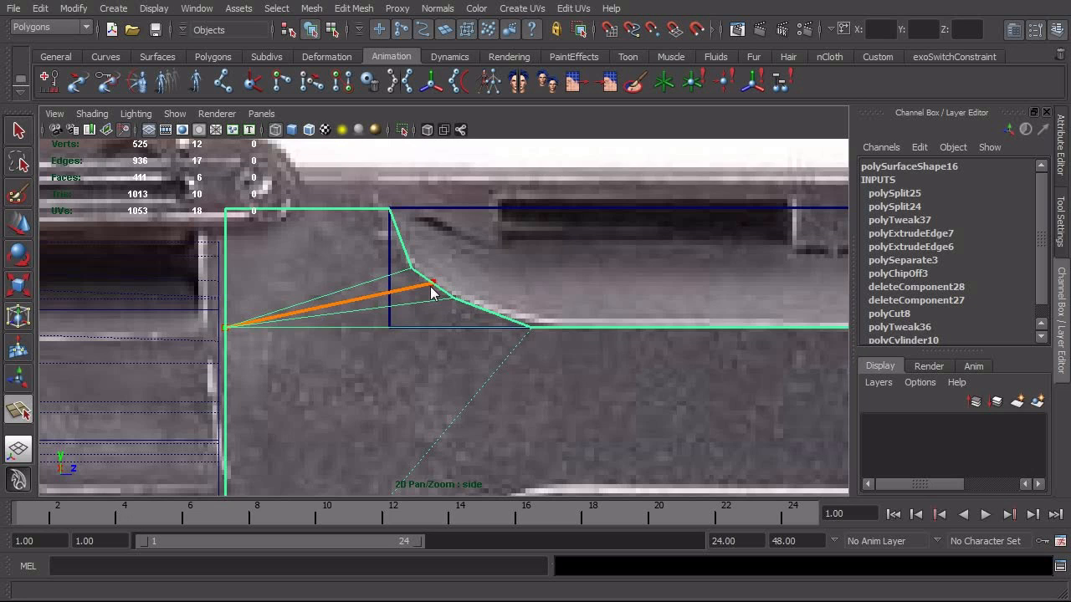
key("w")
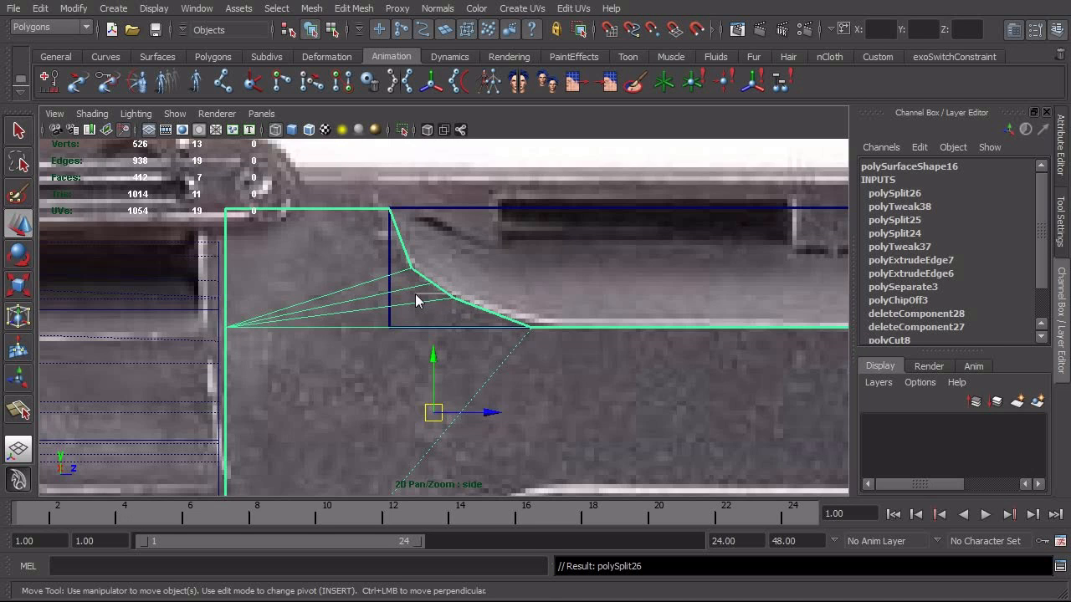
Reposition the vertices on either side of the new split vertex so the edge follows the upper groove's curve in the side reference
key("F9")
left_click_drag(451, 285, 483, 315)
left_click(410, 267)
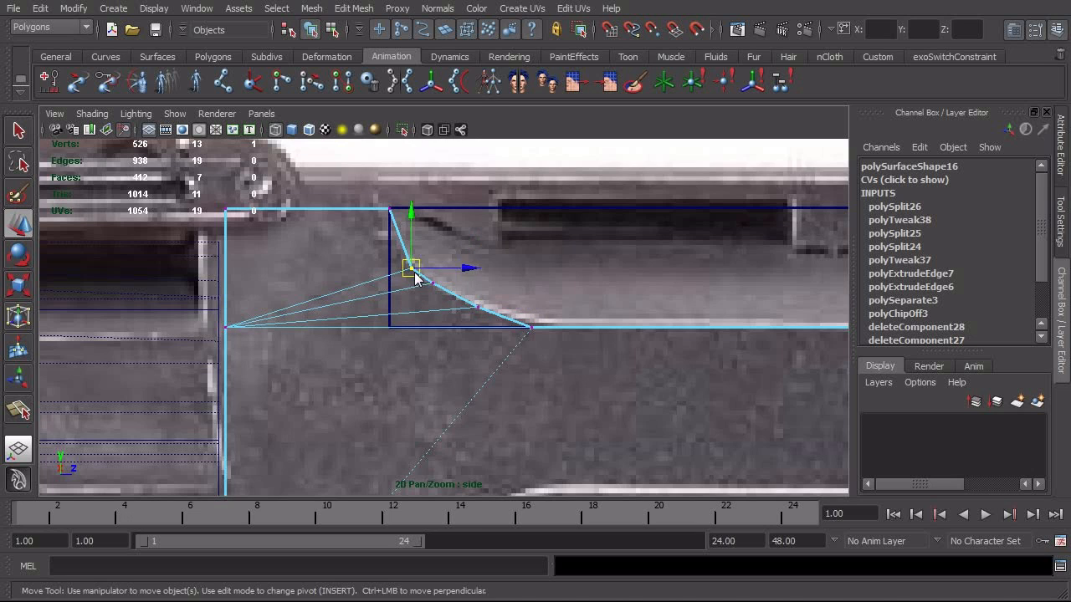
left_click_drag(409, 269, 402, 249)
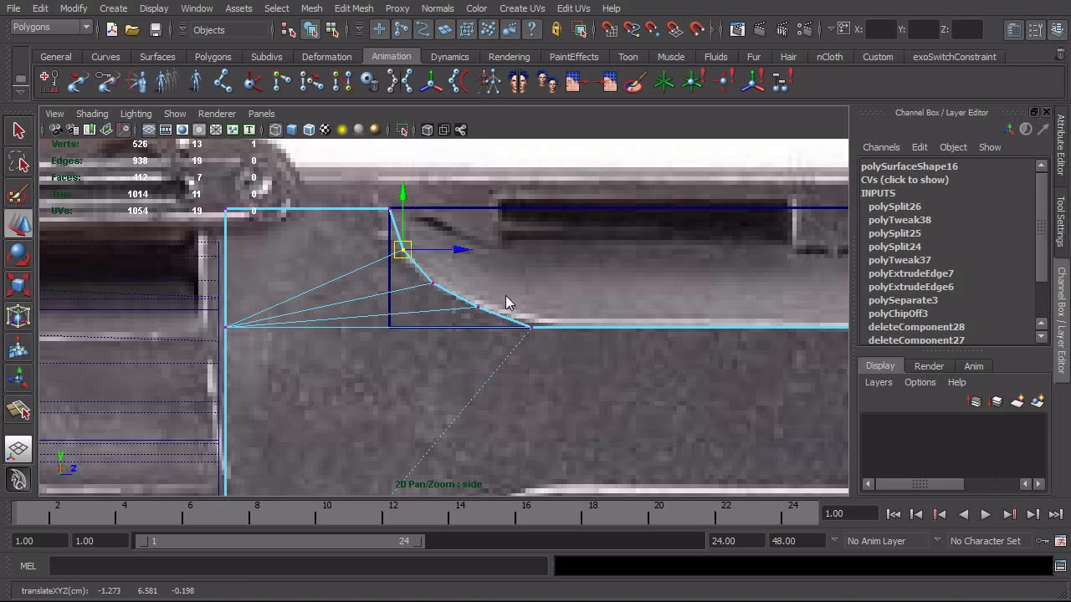
left_click(437, 287)
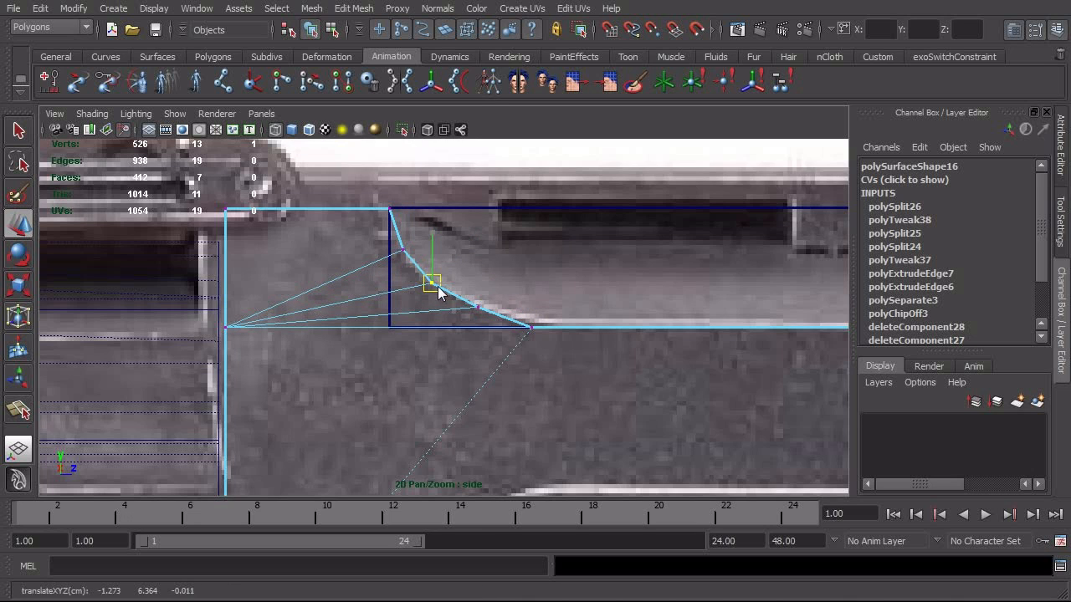
key("F8")
key("F8")
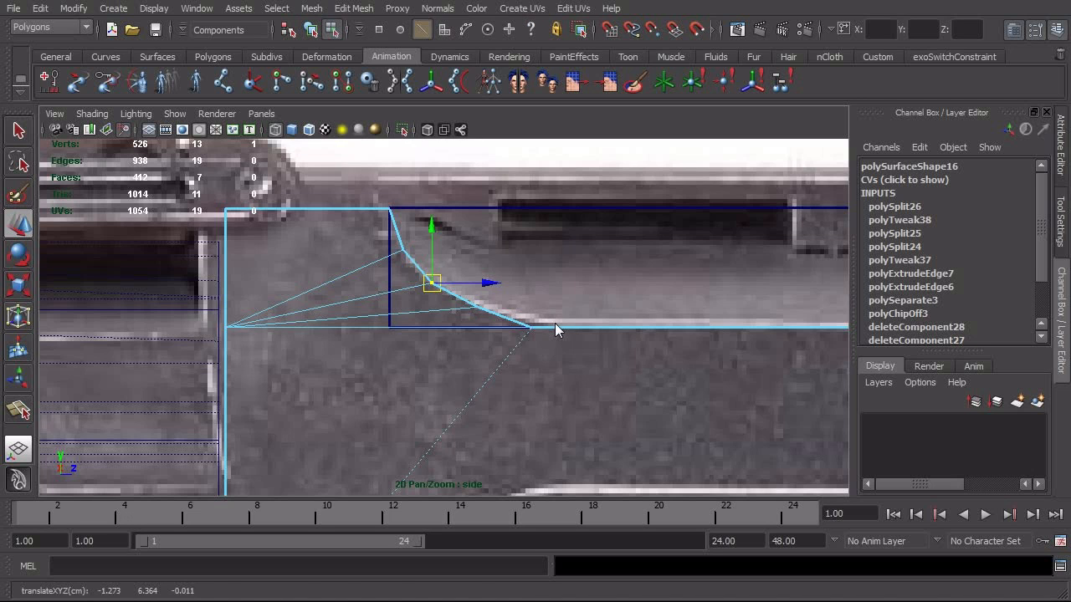
Check the upper curve in shaded display and lower its vertex nearest the straight groove edge slightly to smooth the arc
right_click_drag(621, 313, 379, 313, "alt")
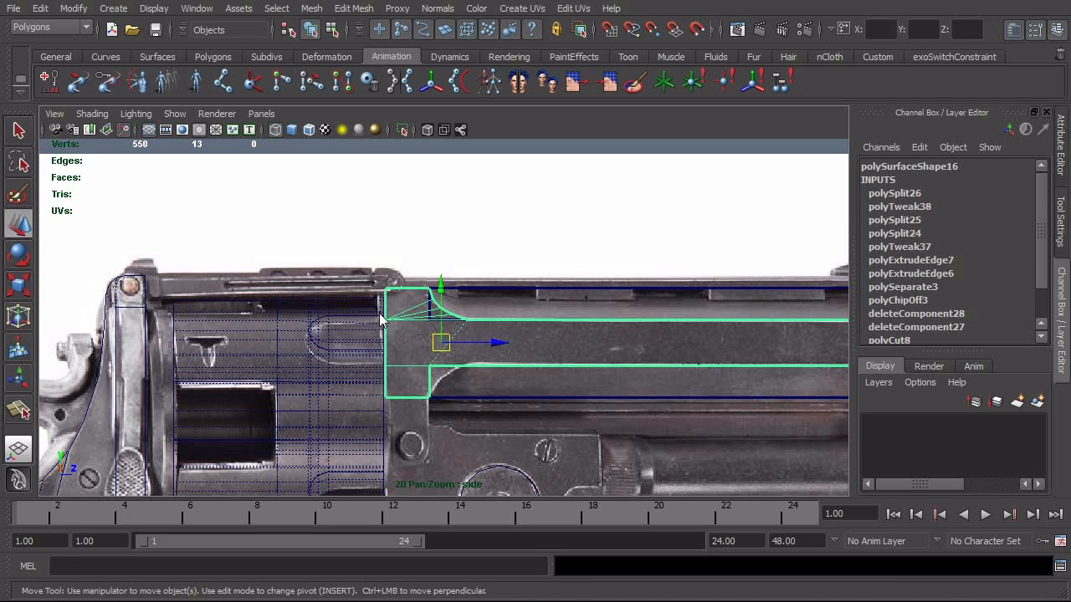
key("5")
left_click(459, 243)
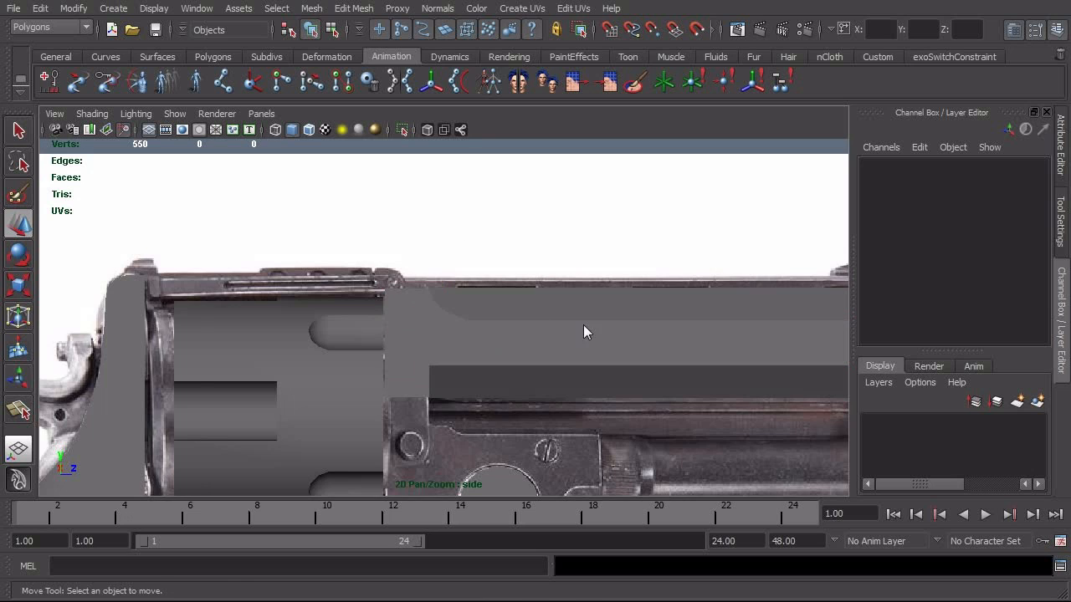
mouse_move(583, 325)
right_mouse_down("alt")
mouse_move(634, 339)
mouse_move(831, 333)
right_mouse_up("alt")
right_click_drag(527, 366, 837, 370, "alt")
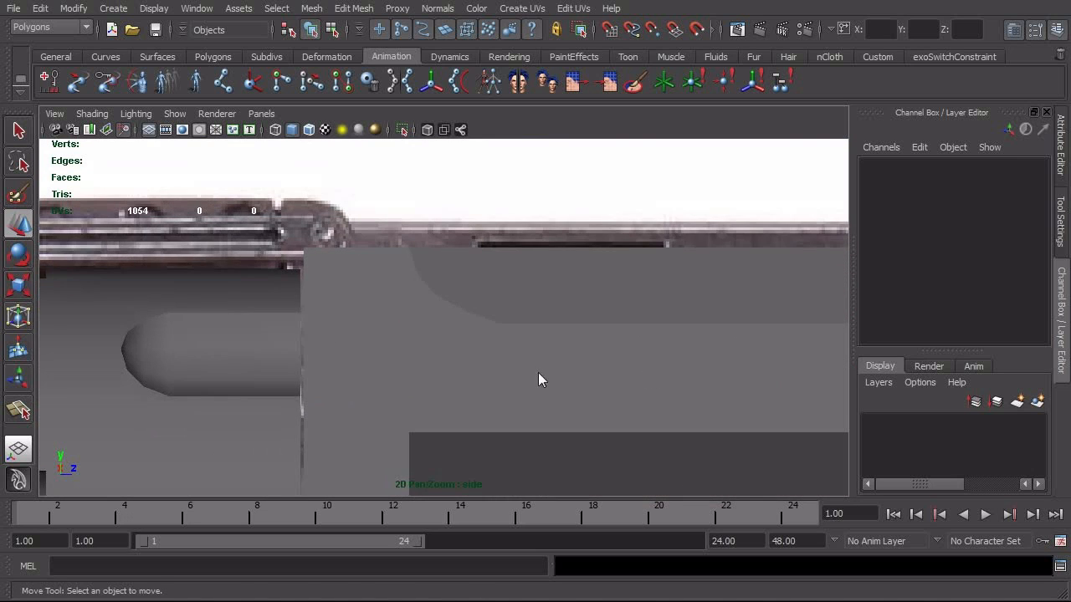
left_click(335, 393)
right_click_drag(336, 392, 459, 326, "alt")
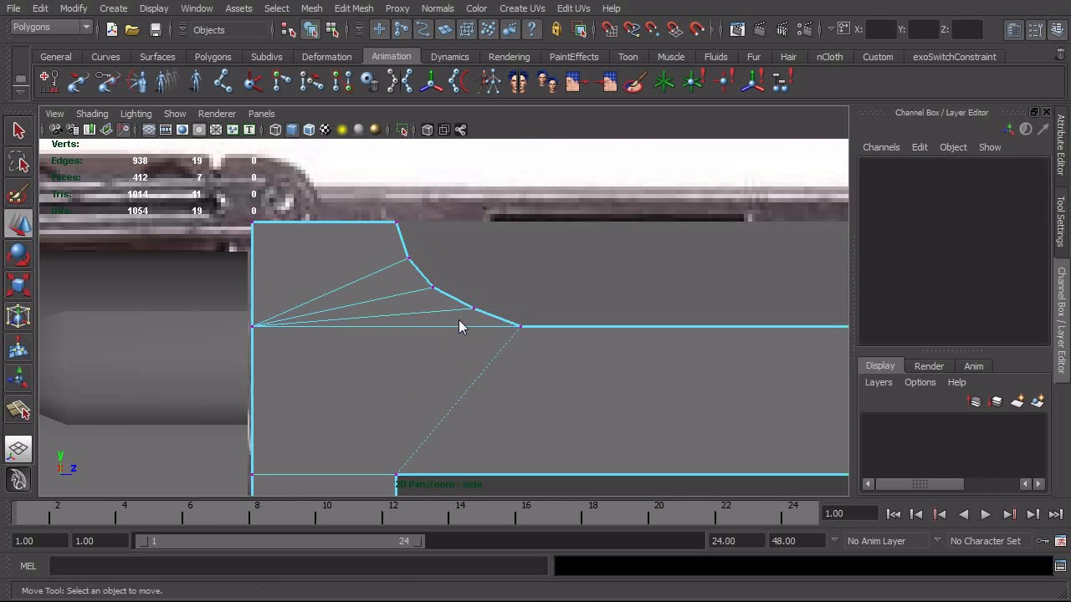
left_click(475, 308)
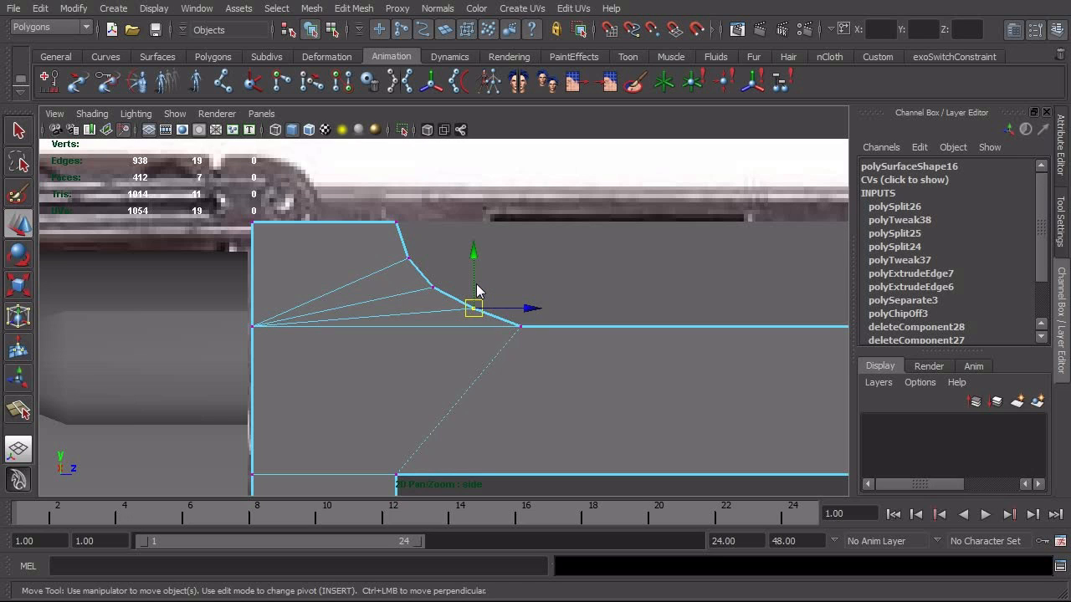
left_click_drag(476, 285, 478, 299)
right_click_drag(535, 311, 593, 187)
left_click(608, 320)
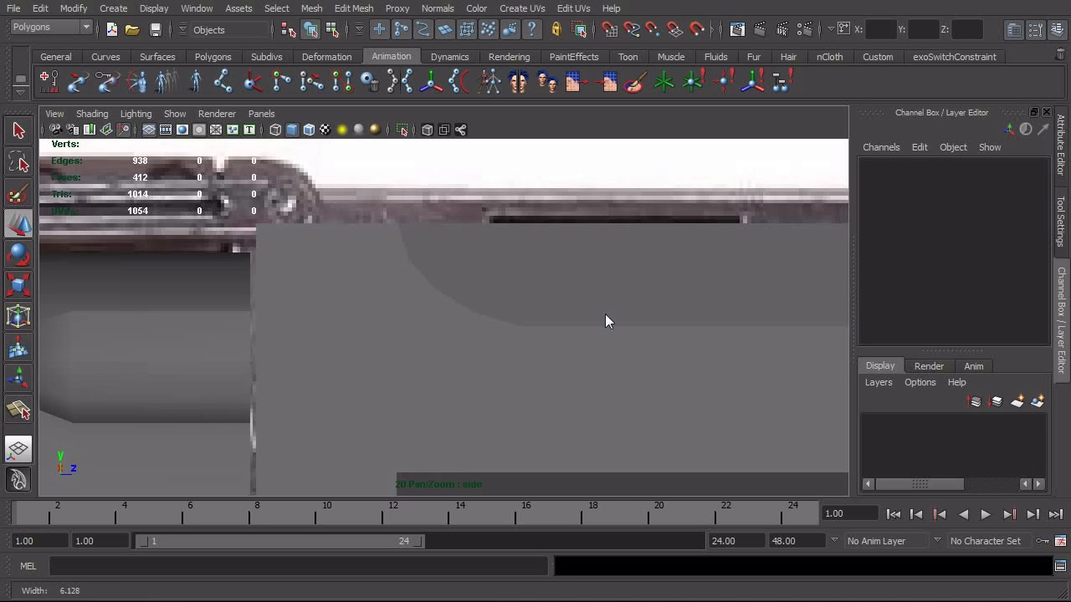
Extrude all faces of the side frame section inward toward the barrel in the perspective view
right_click_drag(605, 313, 543, 336, "alt")
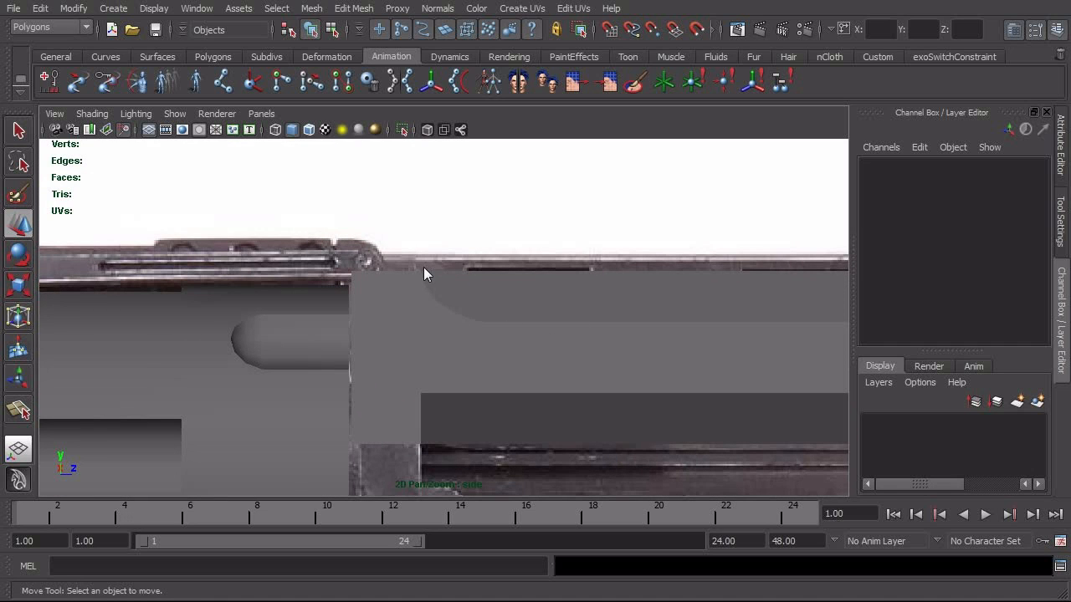
scroll(433, 378, "up", 2)
left_click(430, 379)
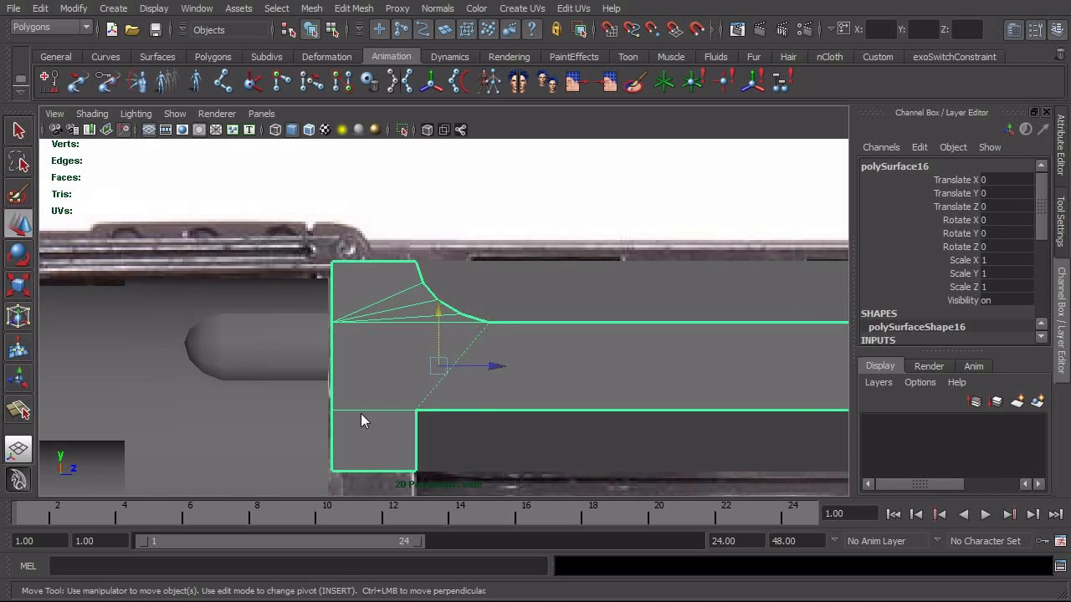
scroll(452, 403, "up", 1)
key("space")
left_click_drag(479, 426, 364, 270)
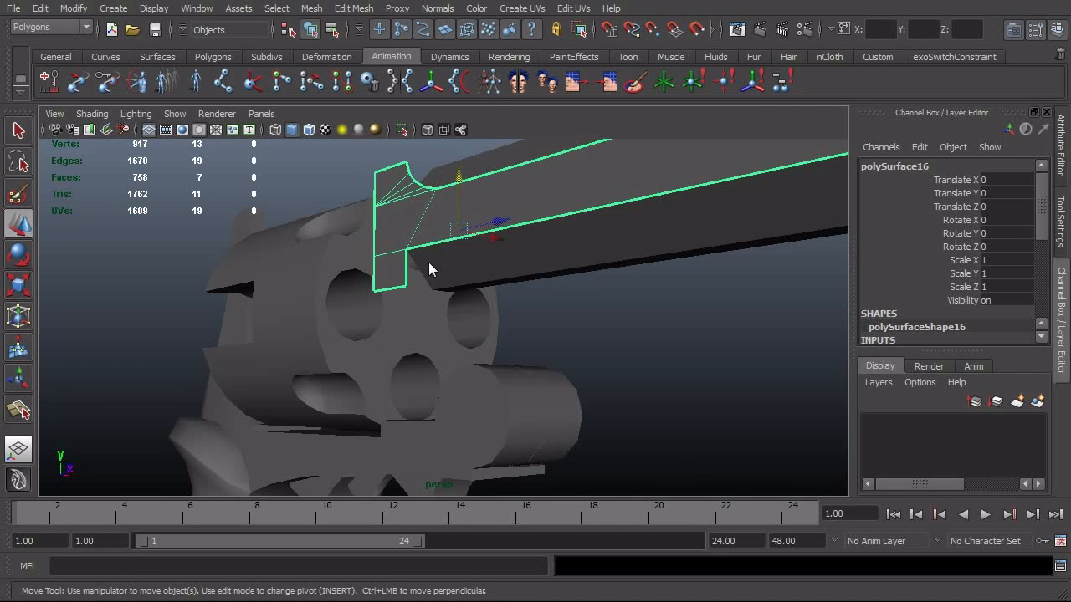
left_click(353, 8)
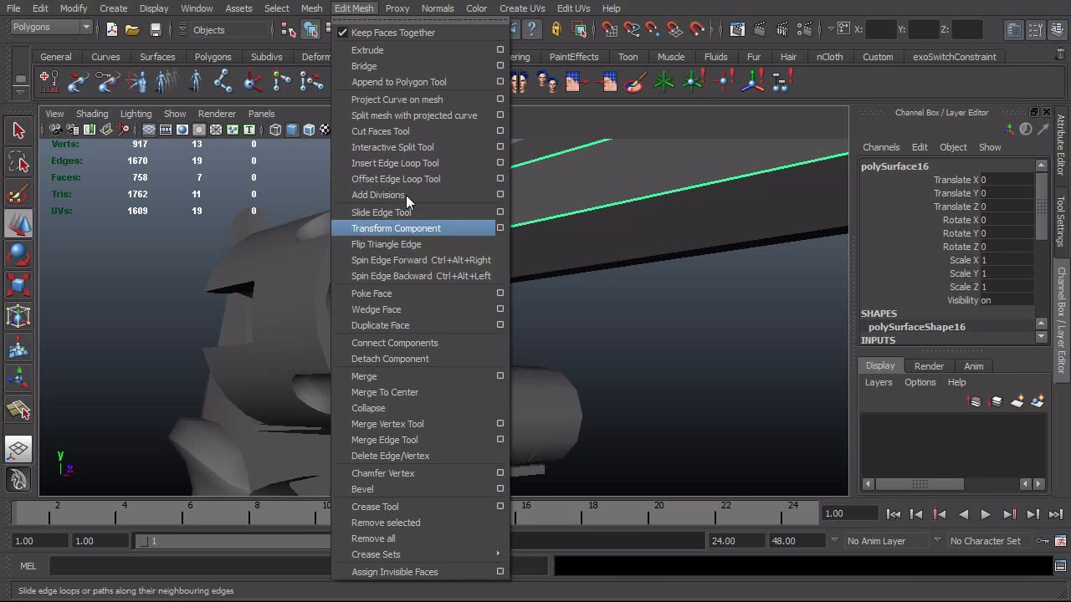
left_click(380, 49)
right_click_drag(487, 206, 425, 241, "alt")
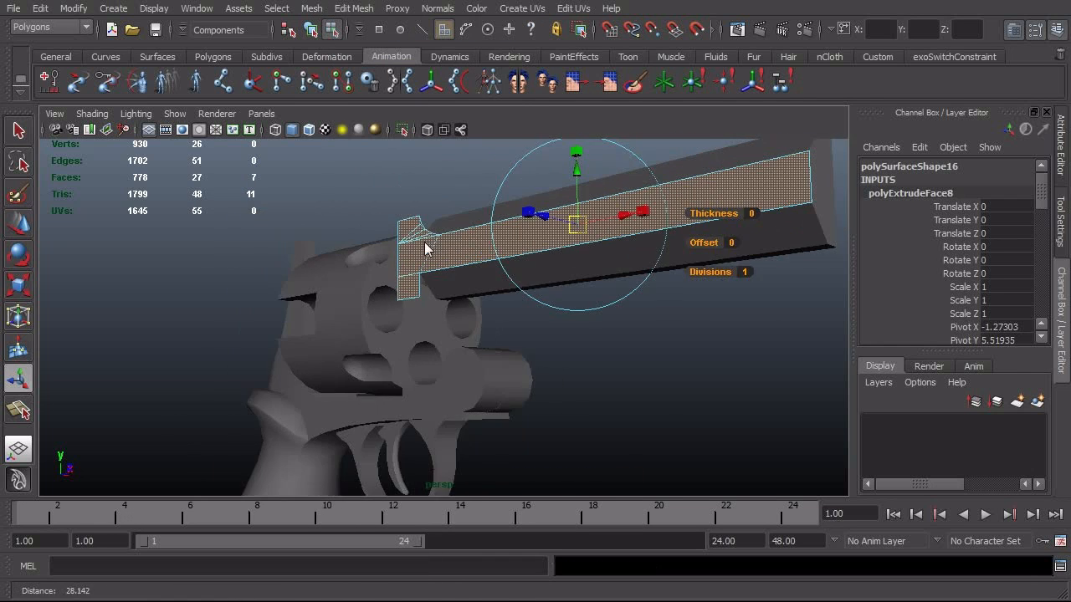
left_click_drag(572, 246, 506, 220, "alt")
key("F8")
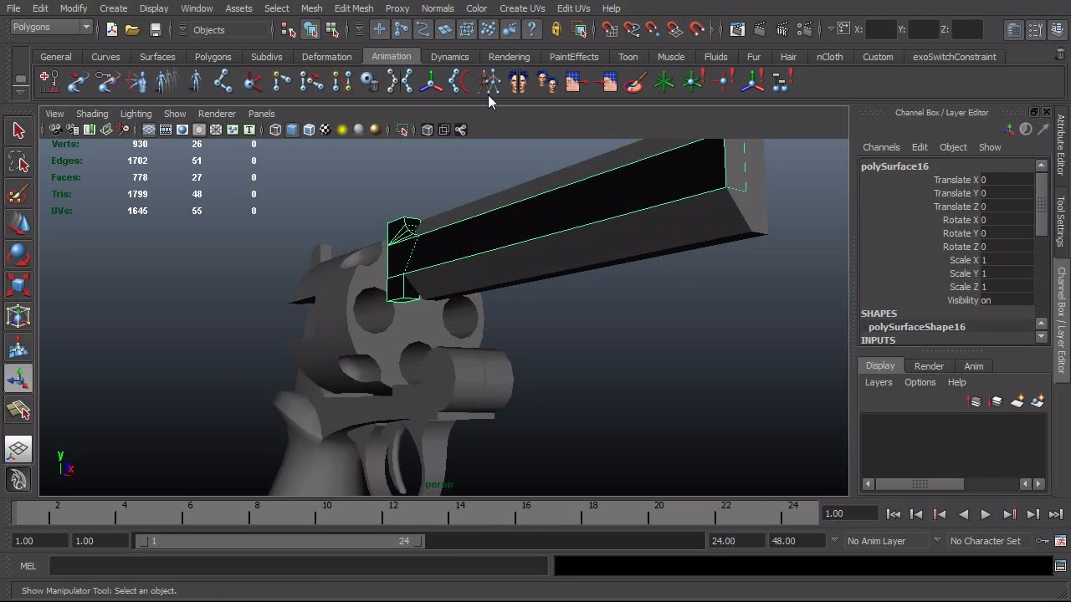
Reverse the normals of the extruded side frame section
left_click(437, 8)
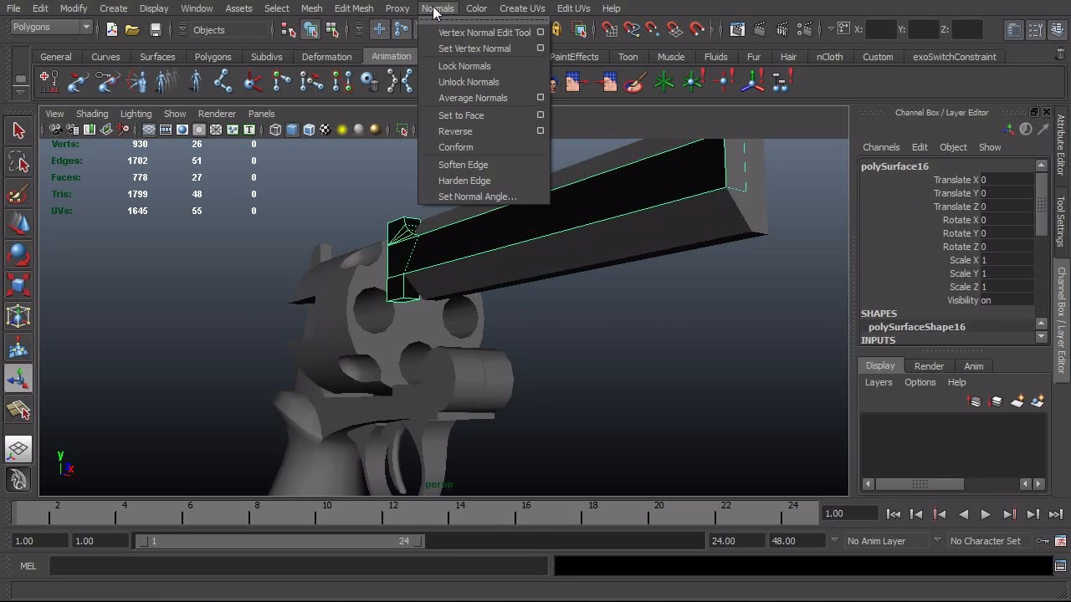
left_click(471, 133)
left_click(508, 324)
Bevel the section's lower inner corner edge, where the rear block meets the long side strip
scroll(496, 375, "up", 4)
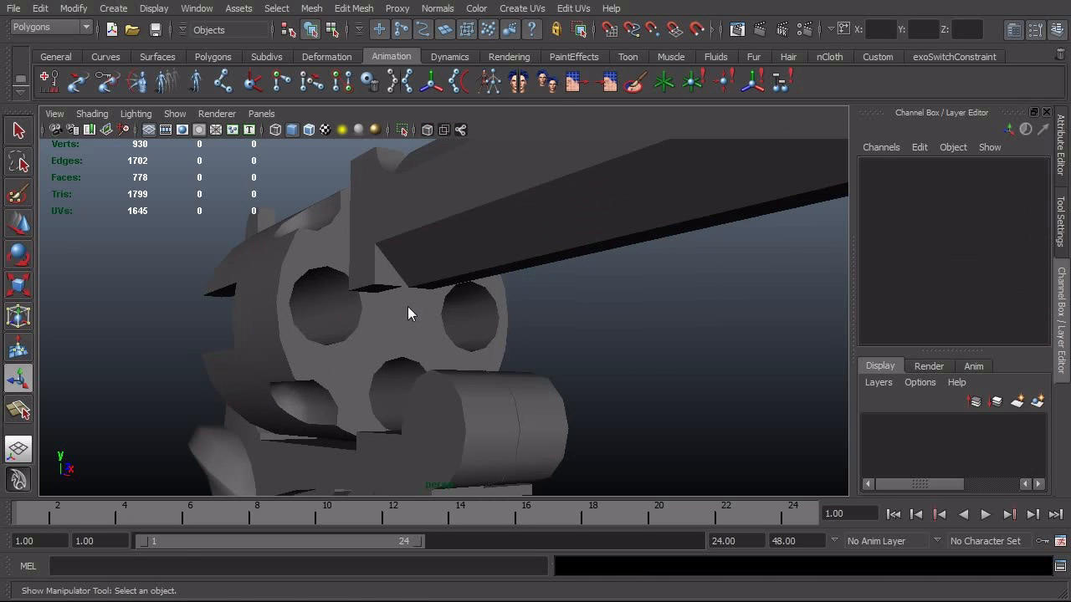
left_click(389, 267)
scroll(347, 301, "up", 4)
right_click_drag(358, 253, 357, 210)
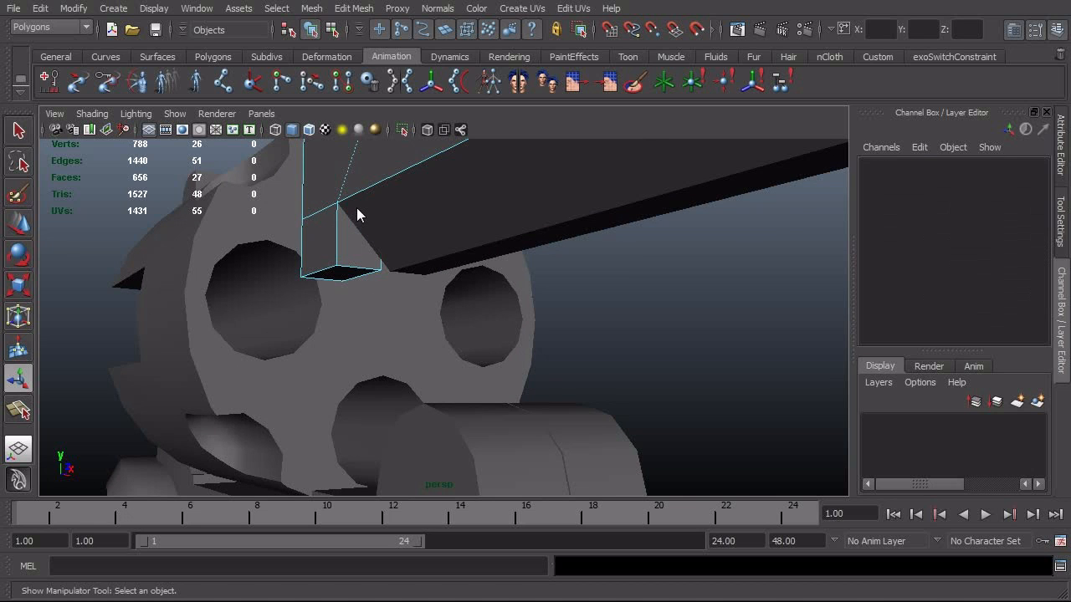
left_click(358, 214)
key("4")
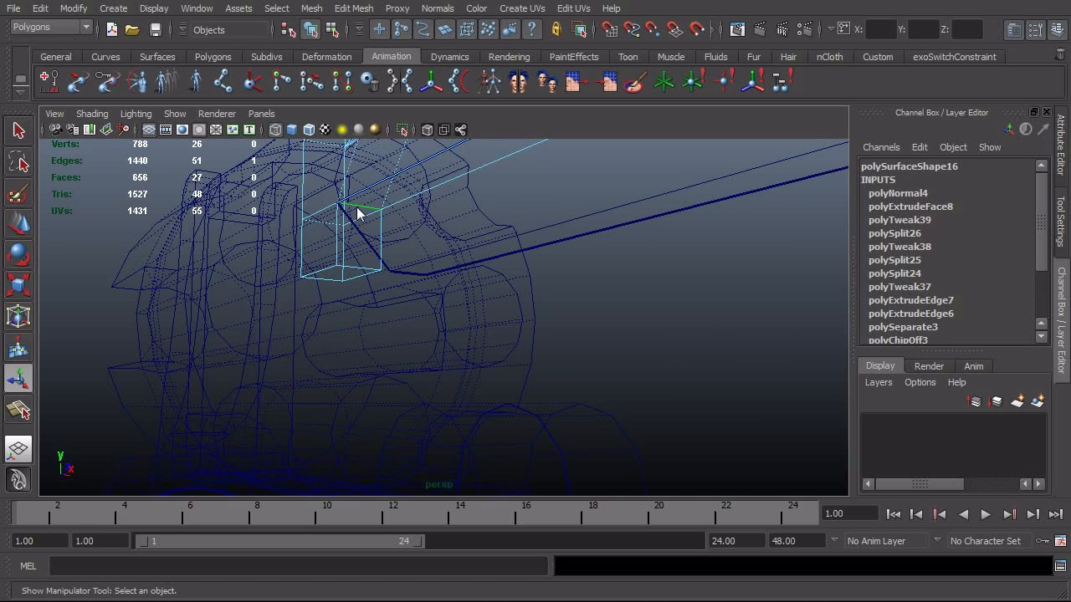
key("5")
key("space")
left_click_drag(357, 214, 406, 205)
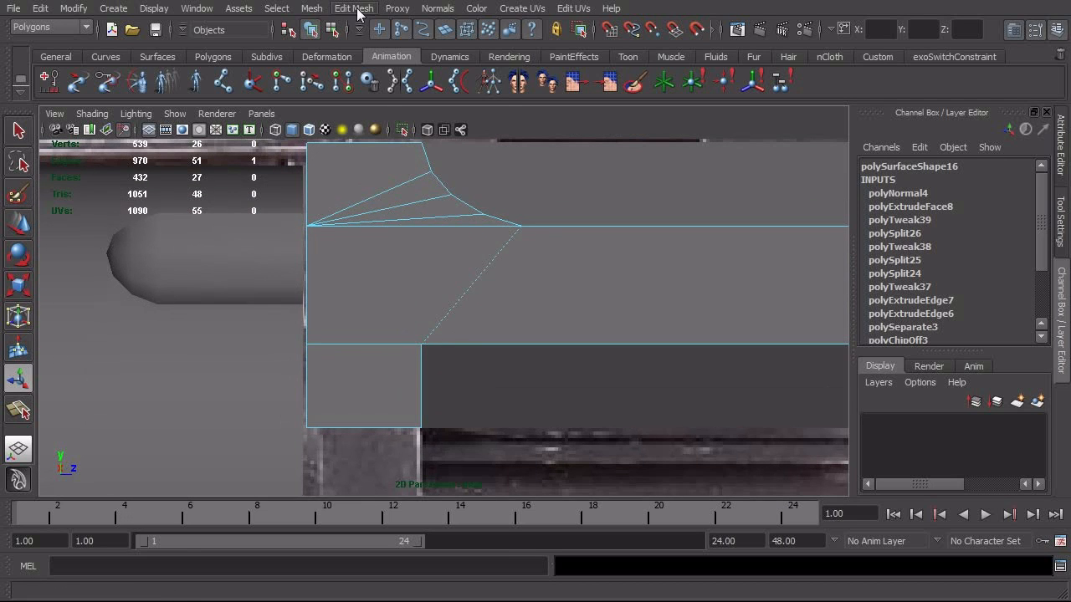
left_click(353, 8)
left_click(421, 489)
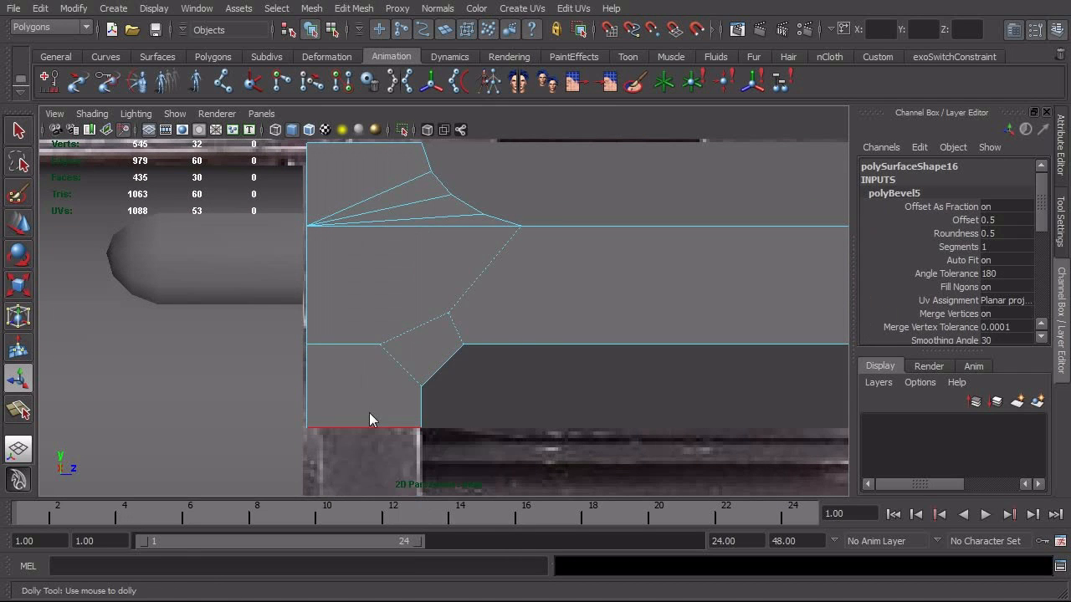
Set the corner bevel's offset to 0.91 and its segments to 4, matching the lower groove's curved end in the side reference
key("4")
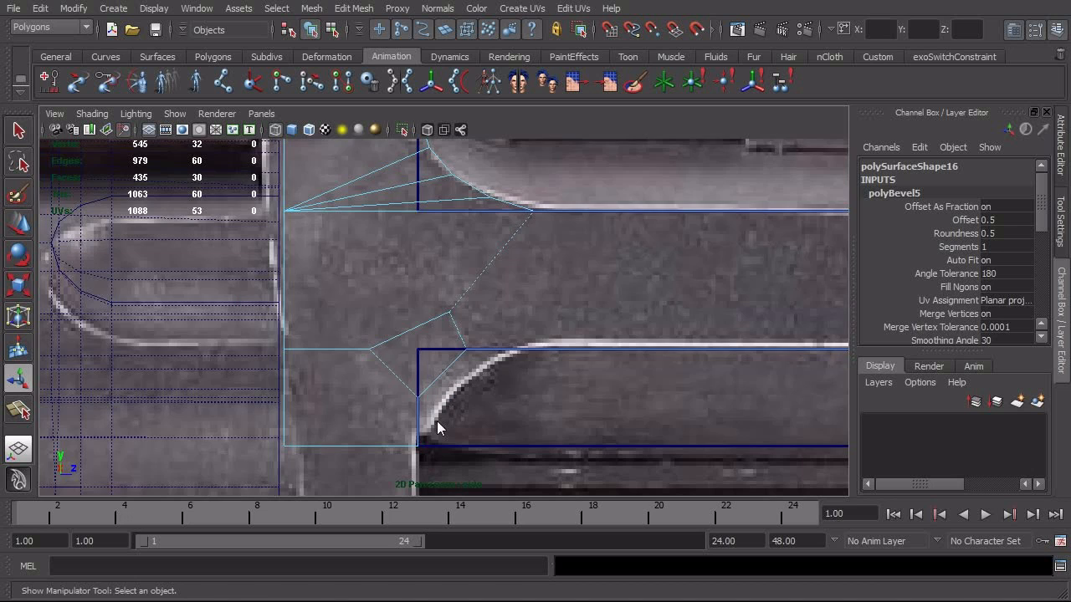
scroll(547, 408, "down", 1)
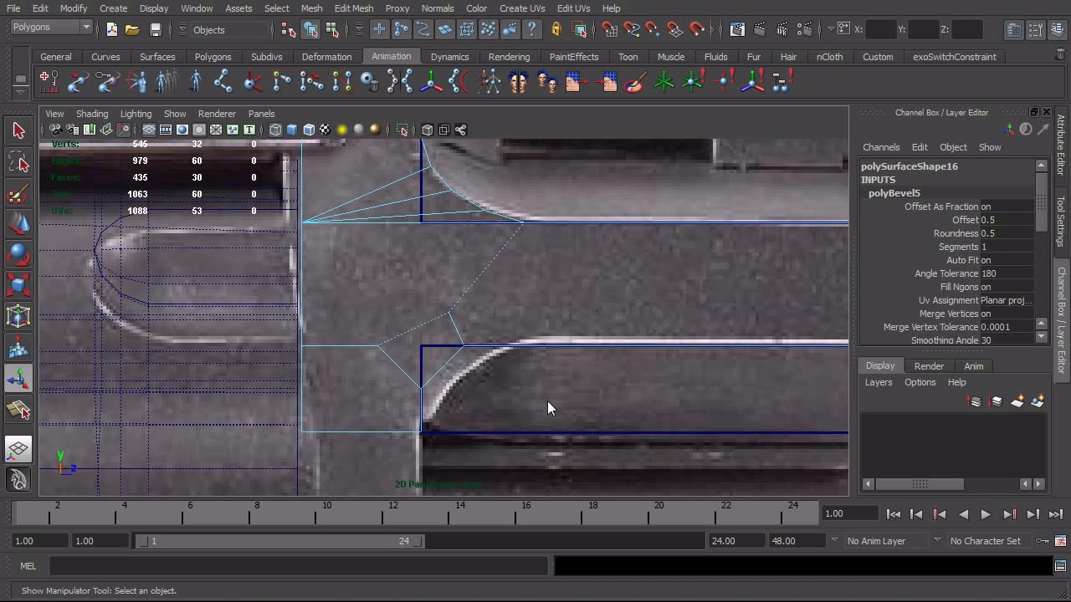
left_click(964, 220)
middle_click_drag(415, 389, 467, 388)
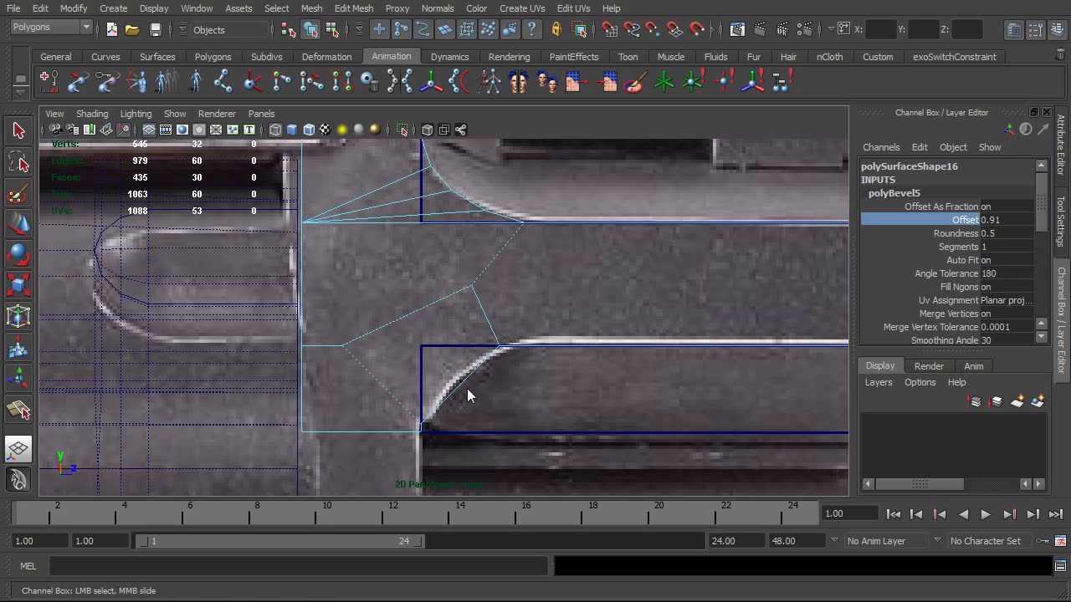
right_click_drag(500, 402, 537, 401, "alt")
middle_click_drag(537, 401, 599, 367, "alt")
left_click(971, 248)
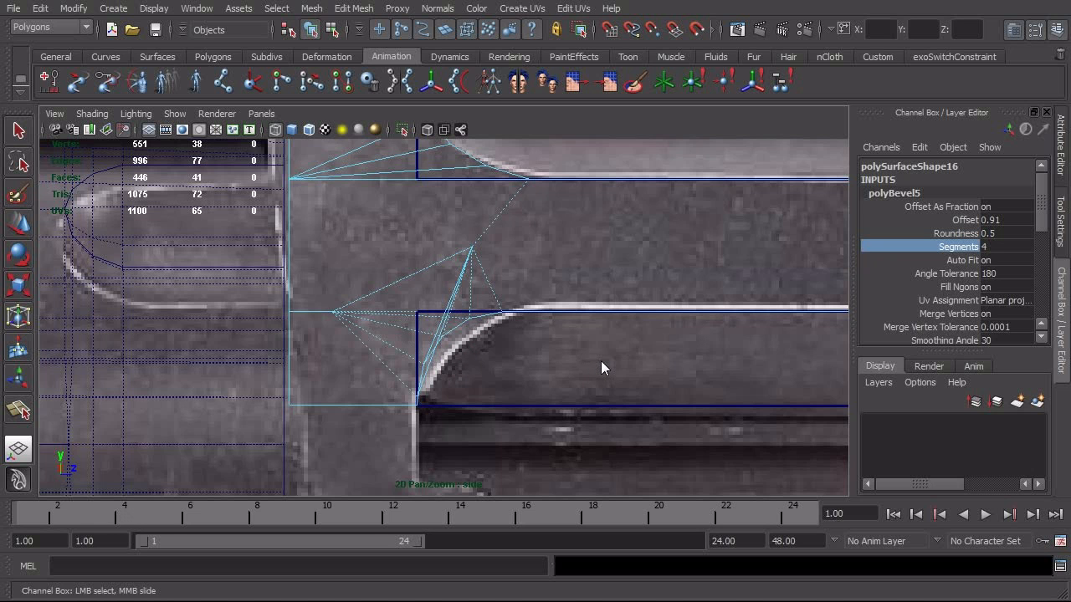
Turn off Auto Fit for the corner bevel and set its roundness to 0.19, following the lower groove's curved end in the side reference
right_click_drag(396, 382, 609, 374, "alt")
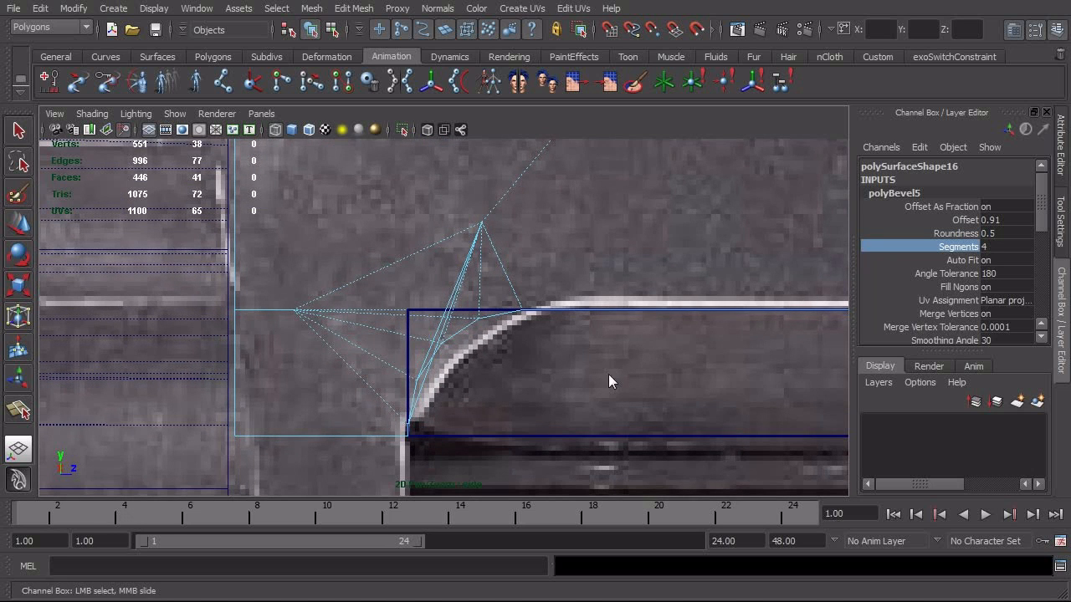
middle_click_drag(579, 386, 588, 428, "alt")
mouse_move(588, 427)
right_mouse_down("alt")
mouse_move(539, 431)
mouse_move(594, 425)
right_mouse_up("alt")
middle_click_drag(594, 424, 596, 370, "alt")
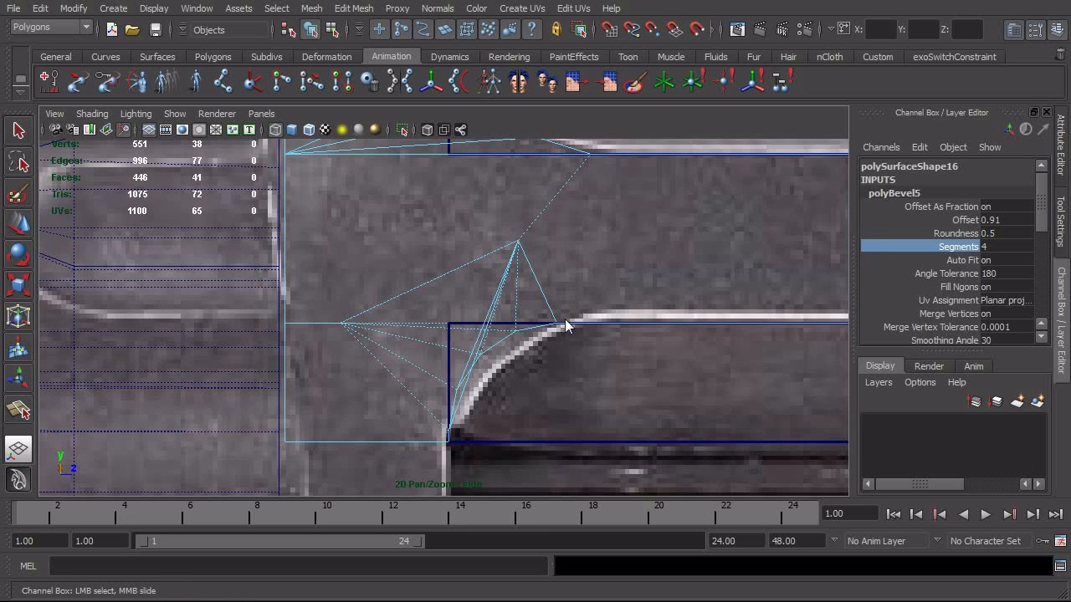
right_click_drag(529, 382, 506, 382, "alt")
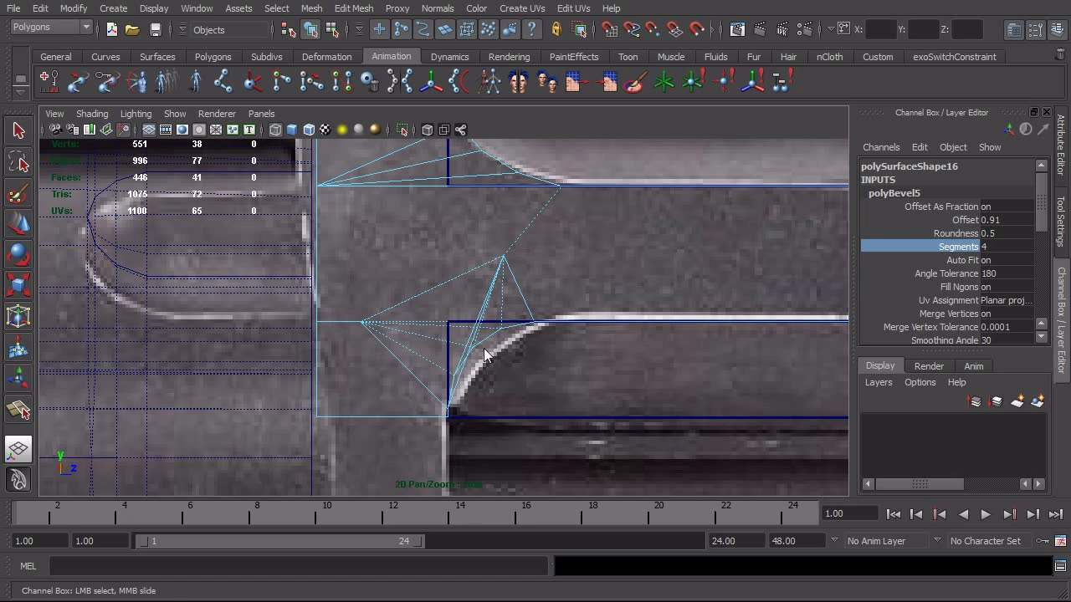
right_click_drag(480, 355, 544, 359, "alt")
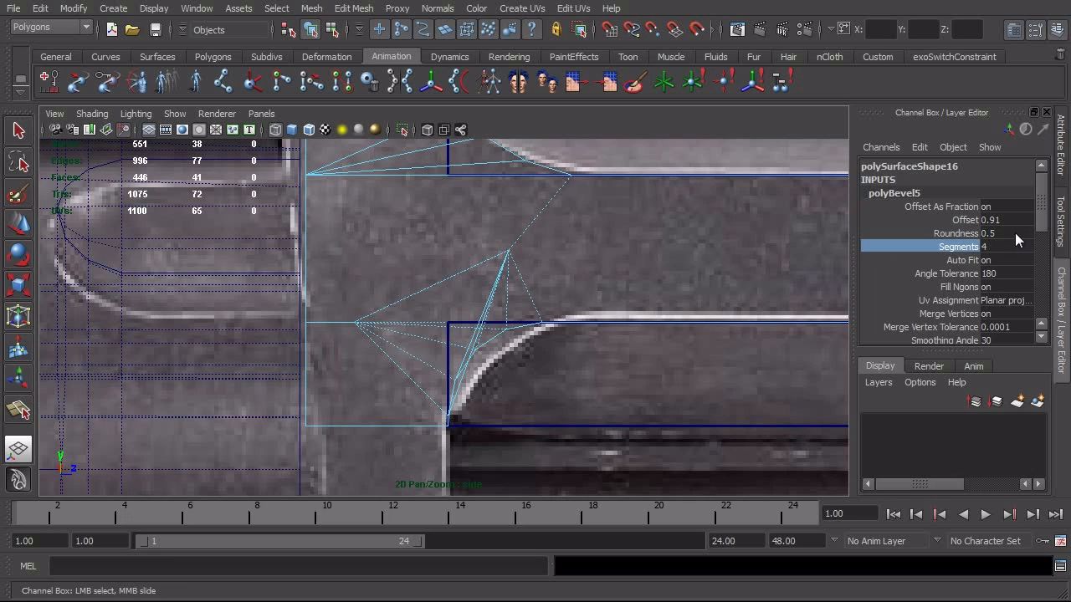
left_click(950, 231)
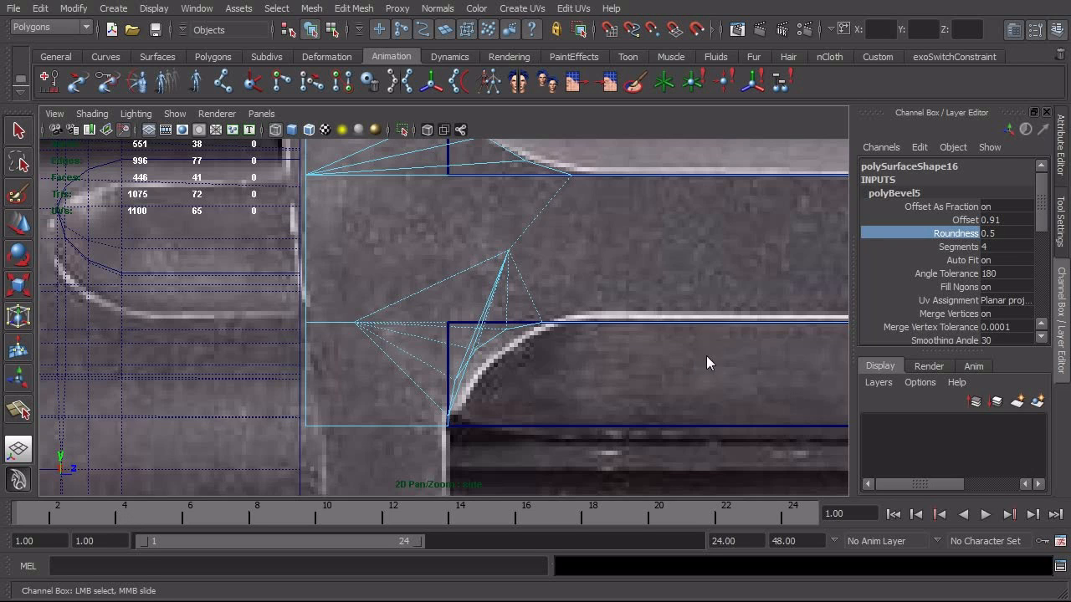
double_click(988, 260)
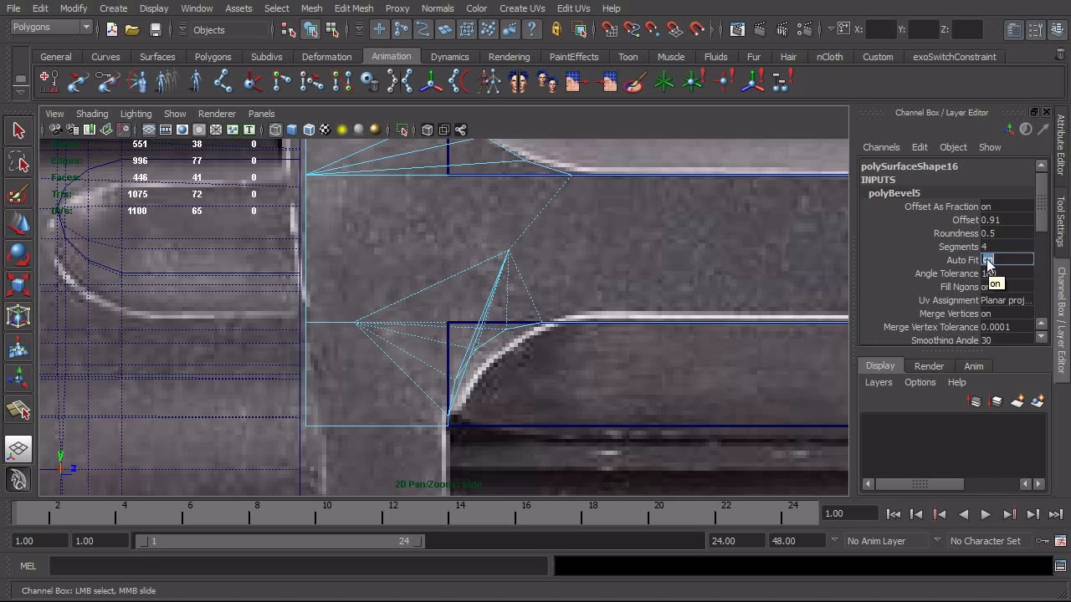
left_click(961, 234)
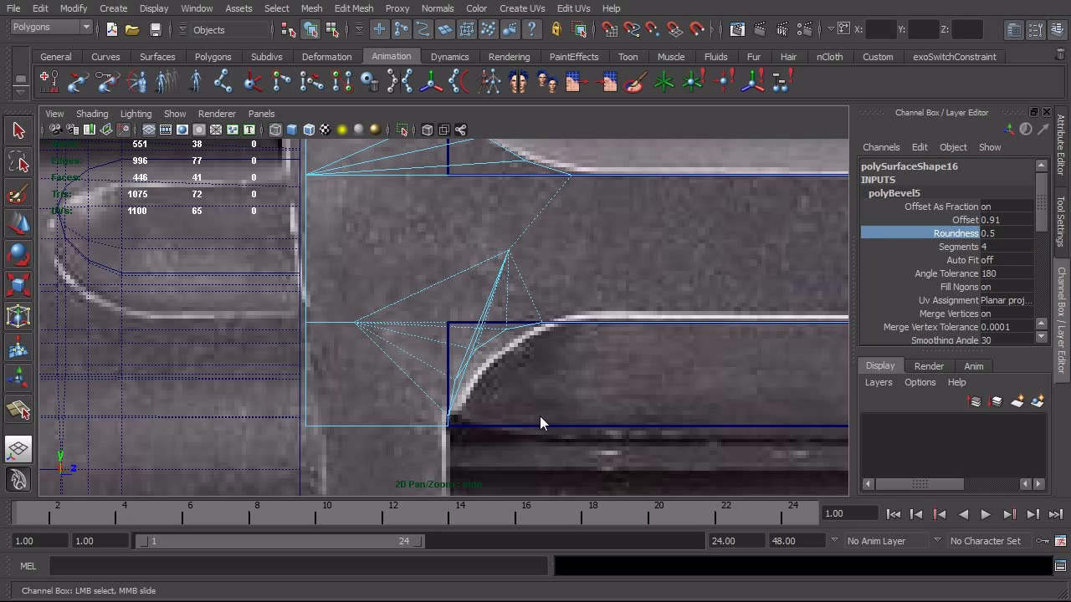
middle_click_drag(539, 415, 523, 416)
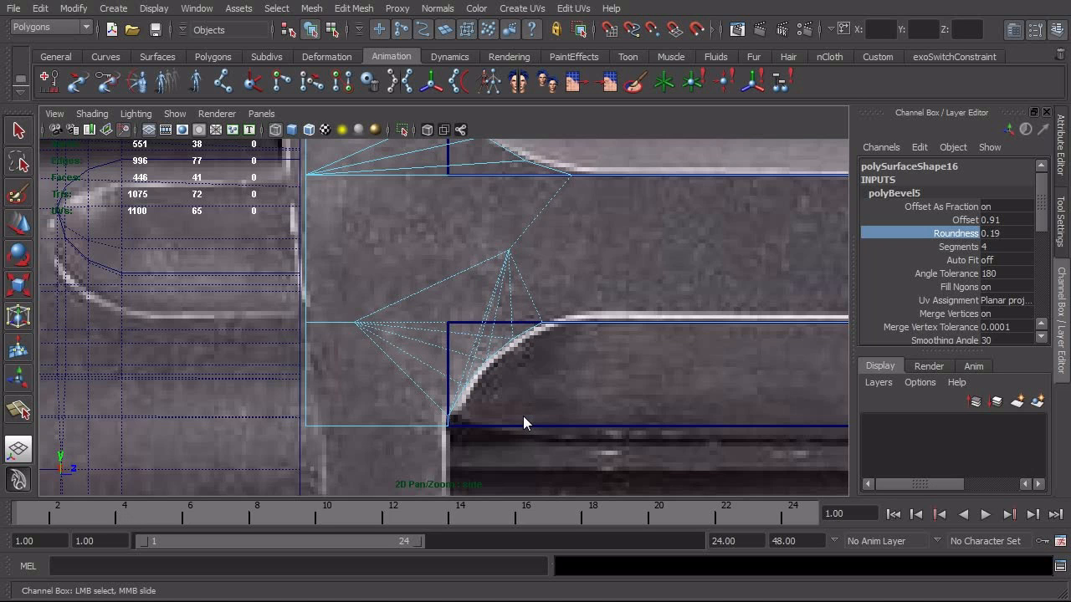
Return the side frame section to object mode and examine its rounded lower corner in the shaded perspective view
right_click_drag(524, 415, 551, 406, "alt")
key("5")
key("space")
mouse_move(550, 407)
left_mouse_down()
mouse_move(553, 355)
mouse_move(466, 371)
mouse_move(595, 382)
mouse_move(658, 335)
mouse_move(548, 402)
mouse_move(569, 381)
mouse_move(545, 359)
left_mouse_up()
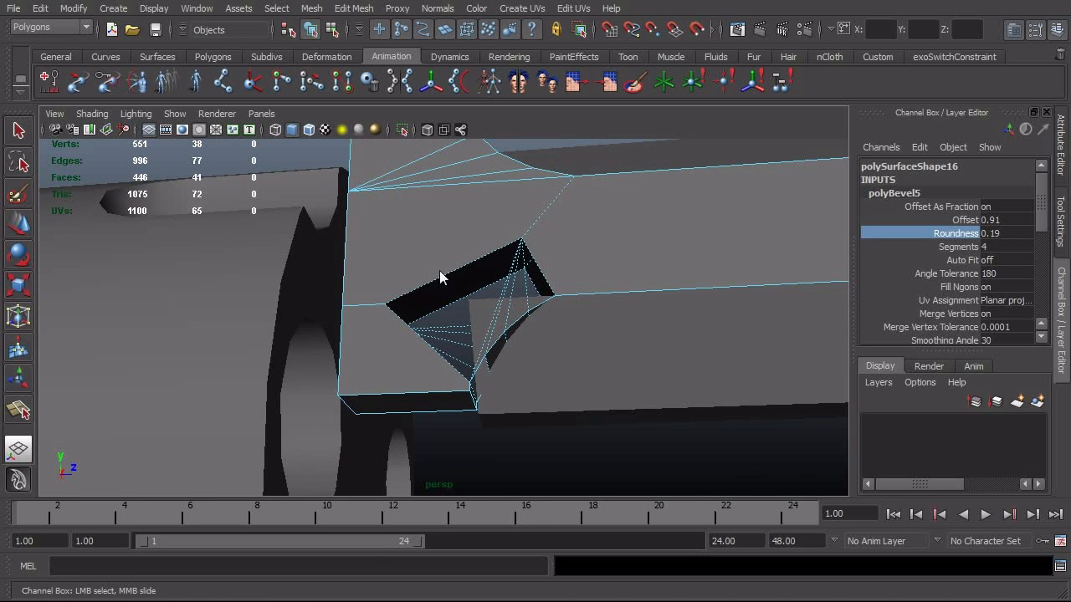
key("F8")
key("F8")
right_click_drag(450, 251, 545, 524)
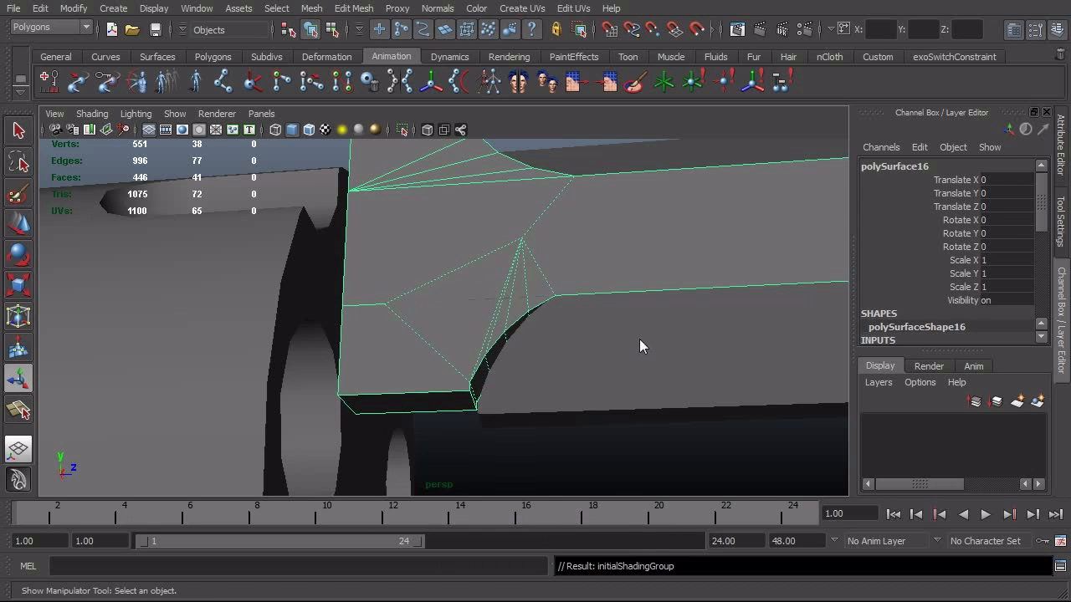
right_click_drag(639, 339, 347, 225, "alt")
left_click(345, 224)
right_click_drag(298, 255, 454, 324, "alt")
left_click_drag(454, 323, 514, 353, "alt")
right_click_drag(514, 354, 494, 374, "alt")
left_click_drag(495, 374, 522, 383, "alt")
left_click(475, 391)
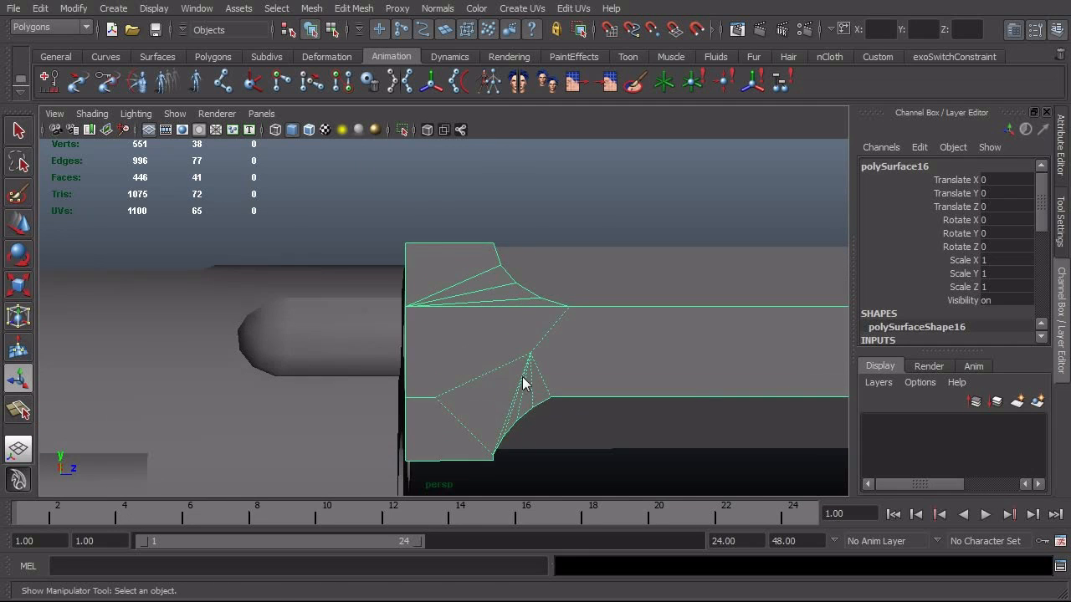
Compare the section's upper and lower groove curves with each other and the reference in the shaded side view
middle_click_drag(522, 377, 505, 342, "alt")
key("space")
left_click_drag(506, 342, 563, 335)
mouse_move(563, 335)
right_mouse_down("alt")
mouse_move(524, 357)
mouse_move(558, 358)
right_mouse_up("alt")
right_click_drag(471, 368, 531, 352, "alt")
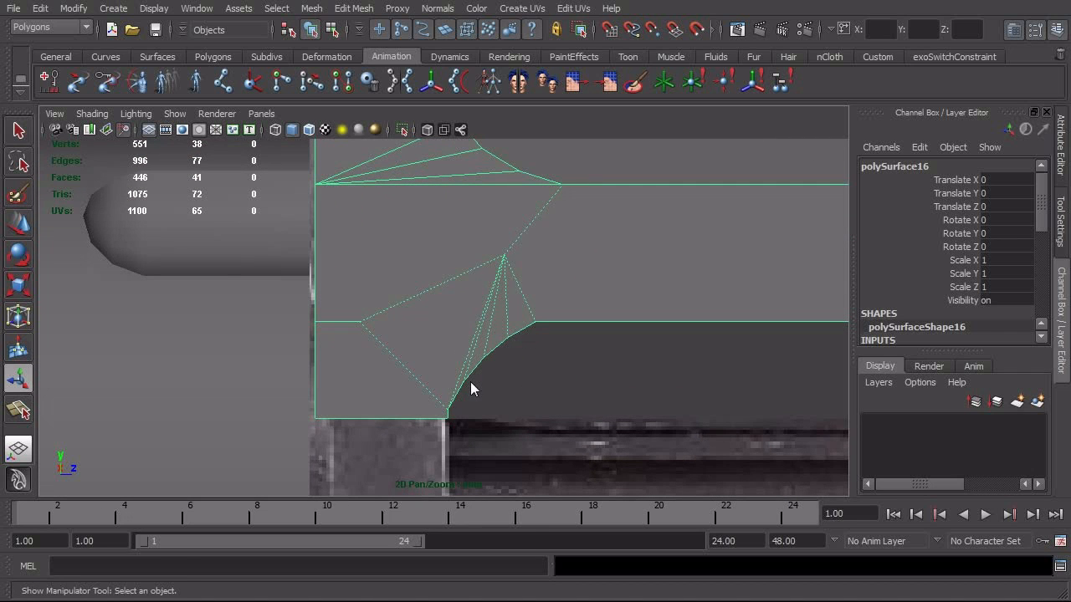
middle_click_drag(468, 395, 446, 445, "alt")
middle_click_drag(532, 240, 526, 302, "alt")
right_click_drag(525, 276, 558, 275, "alt")
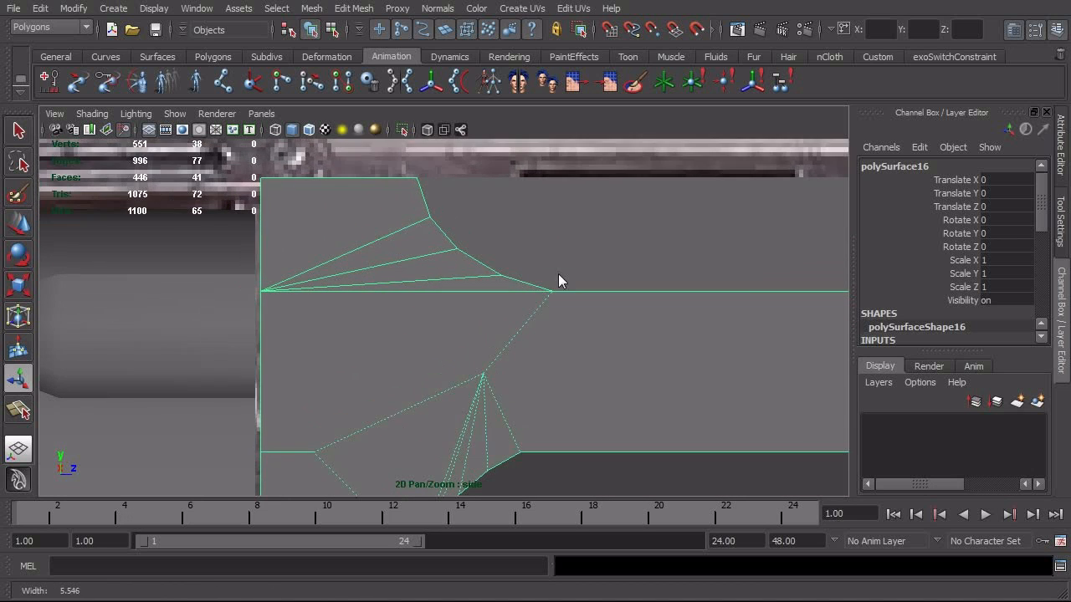
middle_click_drag(571, 303, 549, 263, "alt")
right_click_drag(488, 298, 498, 299, "alt")
middle_click_drag(540, 344, 550, 174, "alt")
right_click_drag(456, 306, 517, 304, "alt")
right_click_drag(352, 391, 602, 317, "alt")
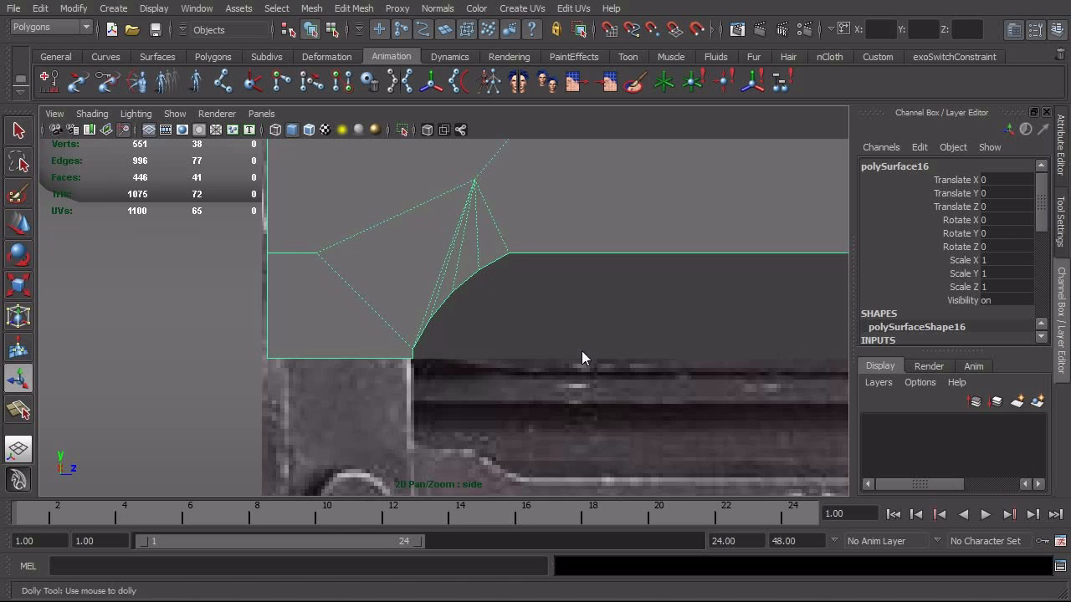
right_click_drag(581, 351, 485, 359, "alt")
key("space")
left_click(485, 359)
left_click_drag(485, 358, 520, 356)
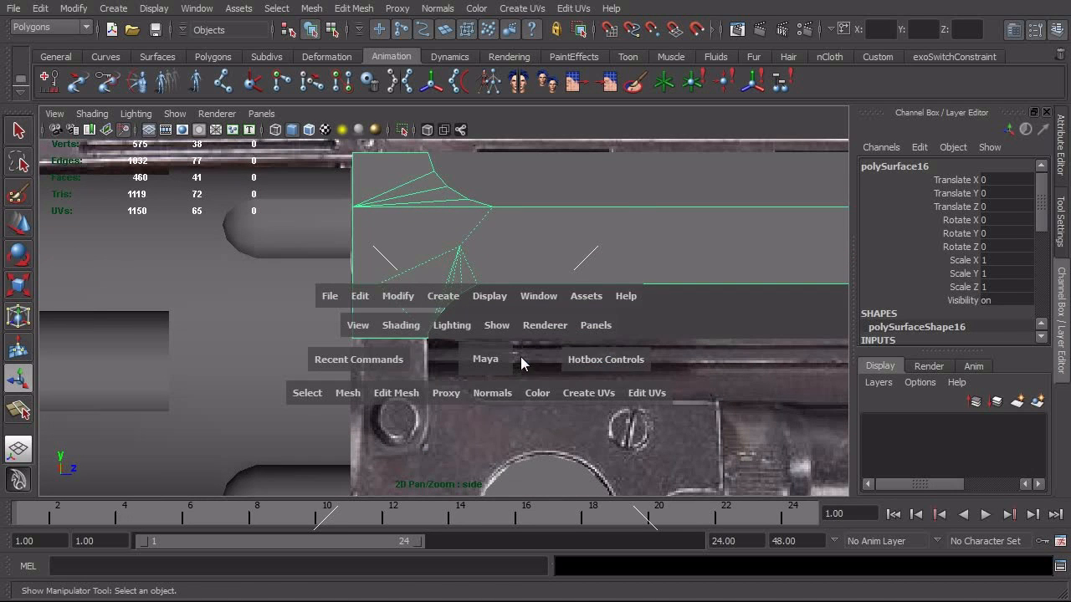
right_click_drag(476, 375, 475, 341, "alt")
Delete the side frame section's thickness and inner faces in the perspective view, leaving only its flat outer surface
key("space")
left_click(523, 328)
left_click_drag(523, 326, 378, 332)
right_click(284, 264)
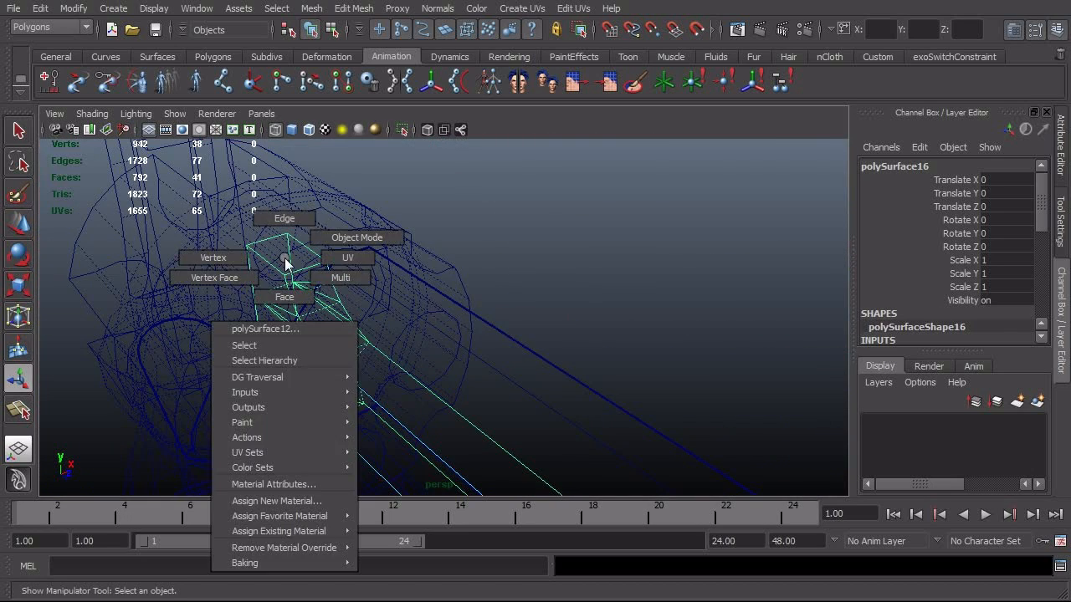
key("5")
right_click_drag(285, 257, 290, 289)
left_click(293, 256)
double_click(299, 276, "shift")
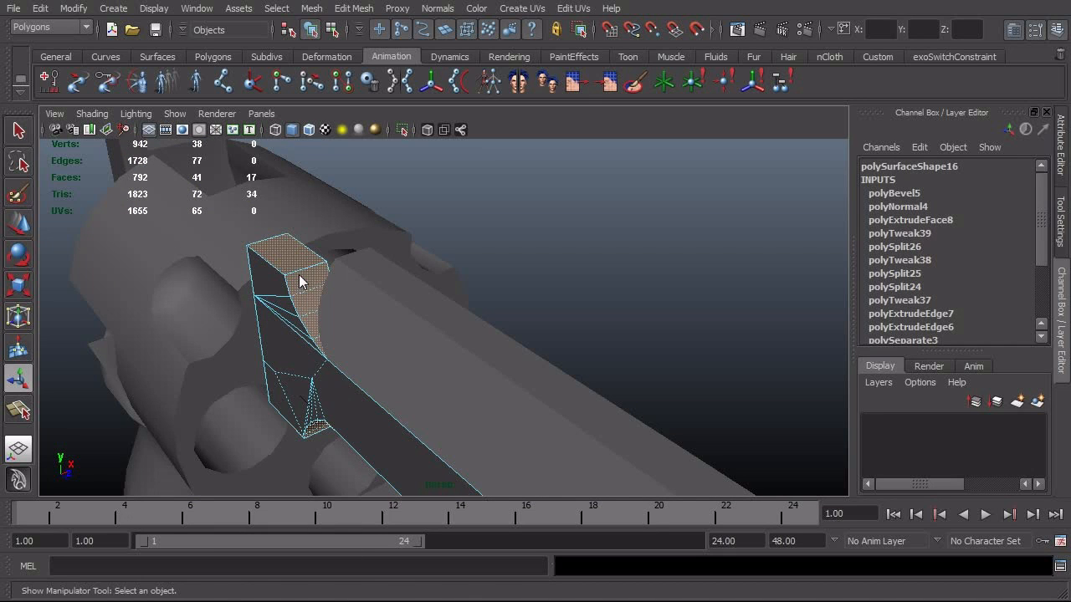
key("Delete")
double_click(313, 266)
key("Delete")
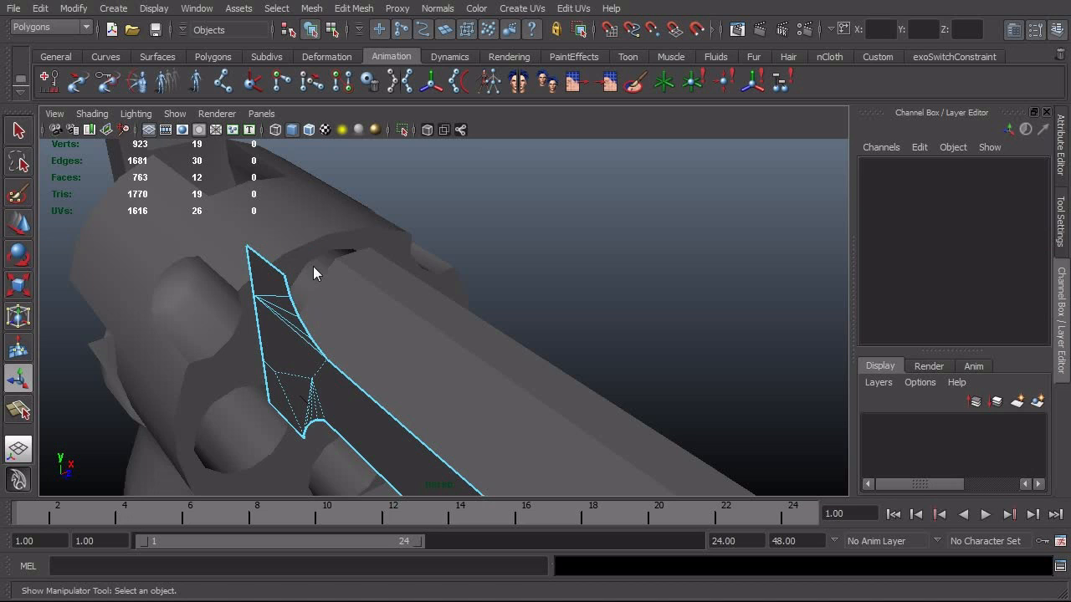
Snap the two stray inner vertices near the lower groove end onto the rear edge's lower middle vertex and merge all three
left_click_drag(291, 295, 453, 314, "alt")
middle_click_drag(452, 315, 402, 346, "alt")
right_click_drag(402, 346, 447, 342, "alt")
left_click_drag(447, 342, 405, 337, "alt")
left_click(392, 316)
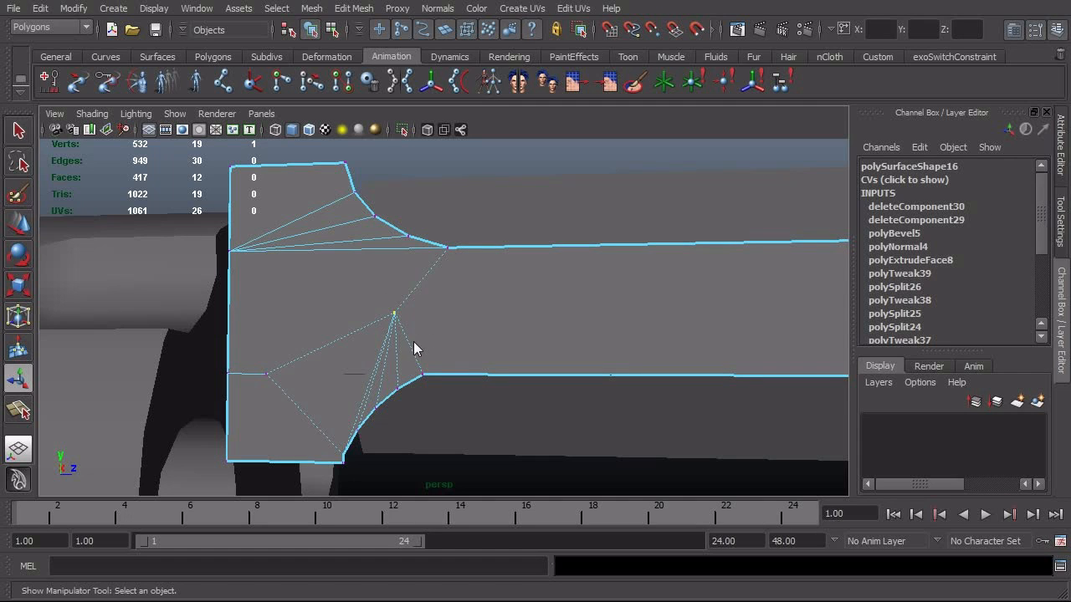
left_click(264, 373, "shift")
key("w")
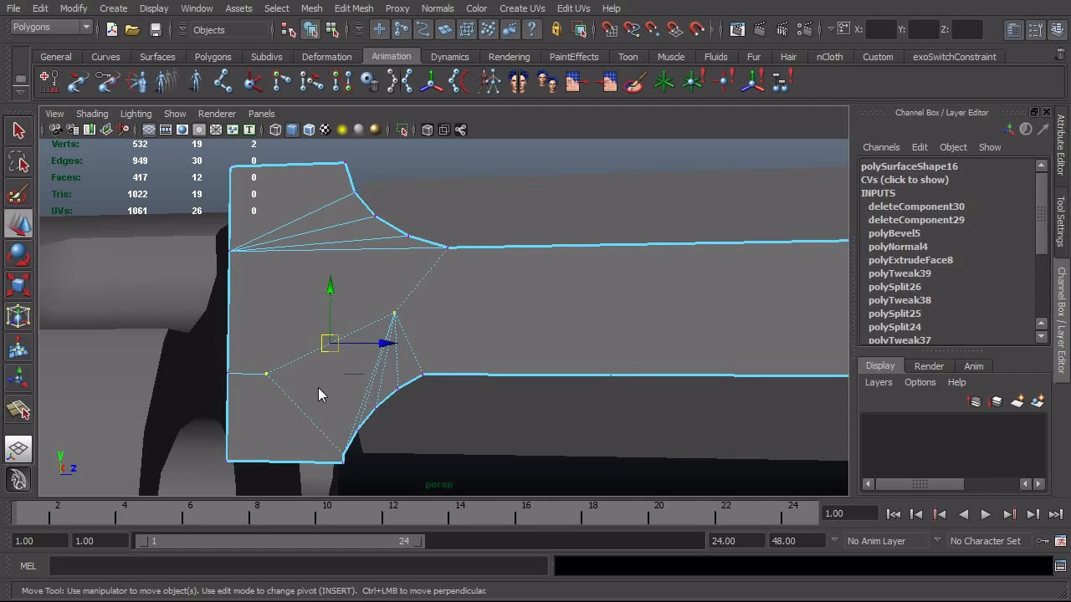
left_click_drag(329, 344, 229, 375)
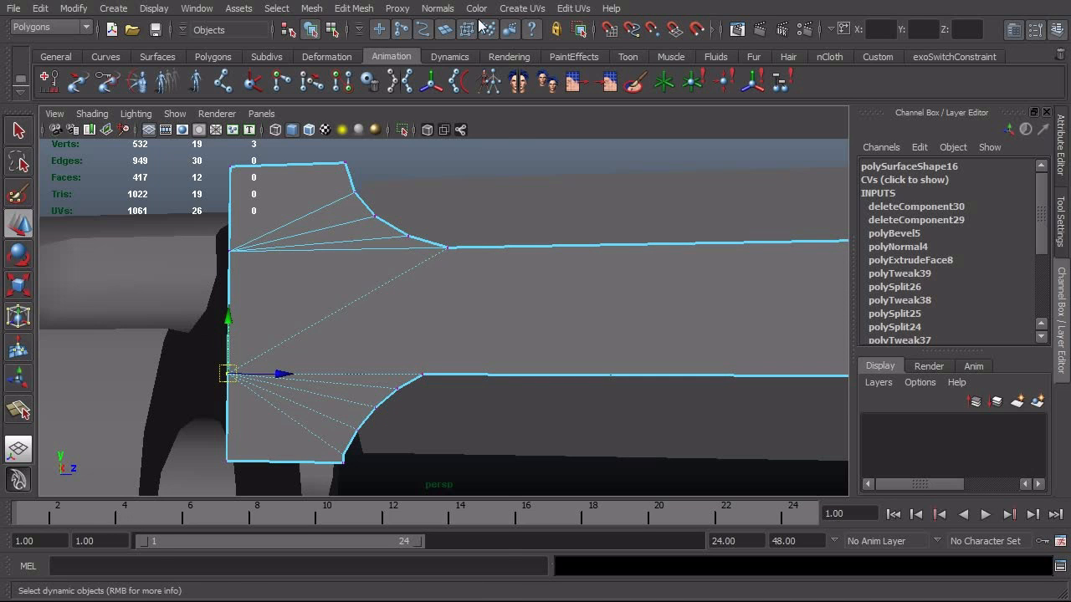
left_click(353, 8)
left_click(376, 375)
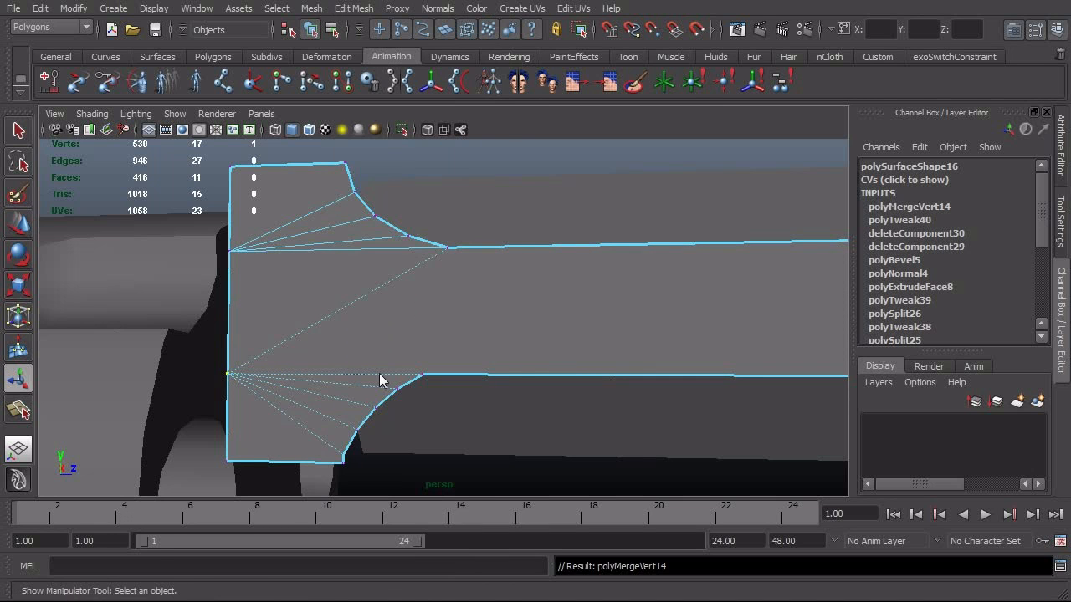
Delete all interior edges of the side frame section, leaving a single outlined face
left_click_drag(377, 376, 624, 359, "alt")
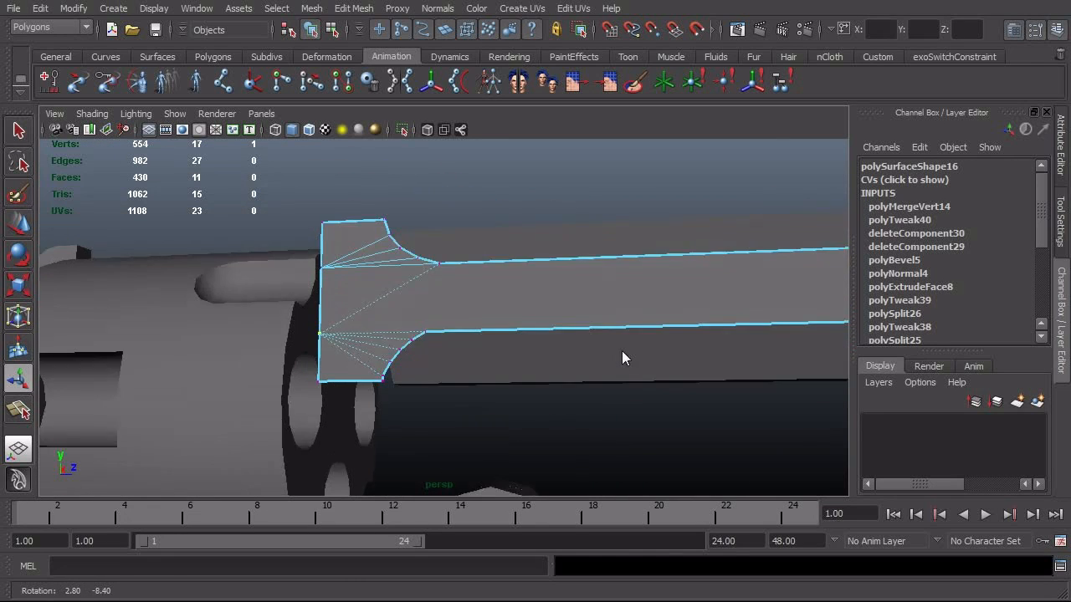
right_click_drag(430, 376, 329, 349, "alt")
middle_click_drag(435, 348, 437, 355, "alt")
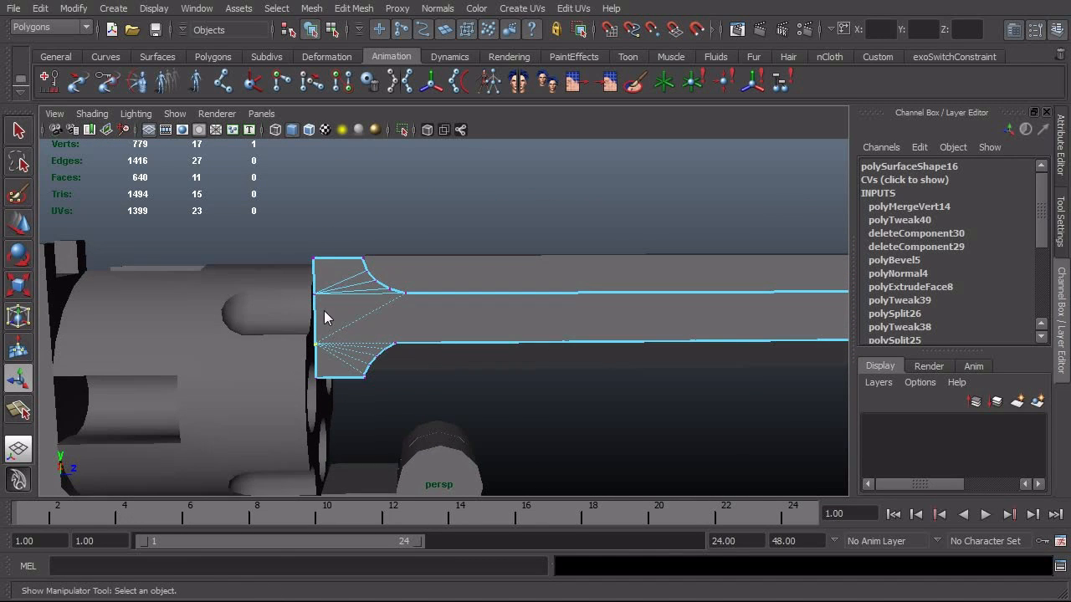
right_click_drag(336, 320, 314, 335, "shift")
left_click_drag(371, 346, 348, 347, "alt")
right_click_drag(348, 346, 470, 320, "alt")
left_click_drag(471, 320, 505, 320, "alt")
right_click_drag(505, 320, 406, 306, "alt")
left_click_drag(406, 306, 271, 285, "alt")
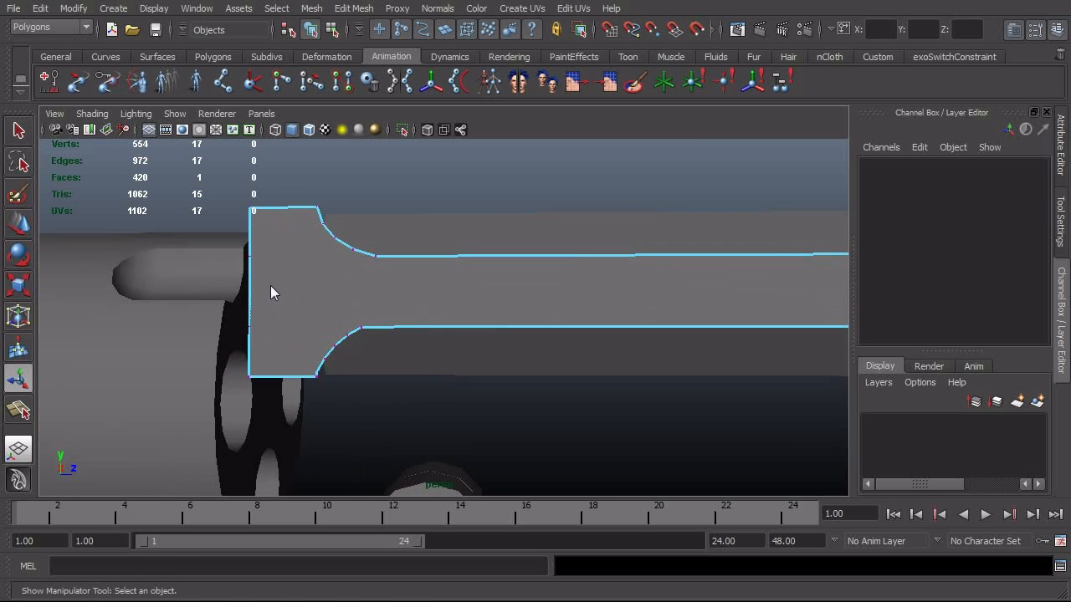
Delete the two redundant vertices on the section's straight rear edge and return to object mode
left_click_drag(280, 323, 288, 341)
right_click_drag(289, 340, 271, 327, "shift")
right_click_drag(259, 277, 244, 298, "shift")
left_click_drag(271, 332, 285, 330)
right_click_drag(285, 330, 271, 342, "shift")
left_click_drag(316, 337, 282, 350, "alt")
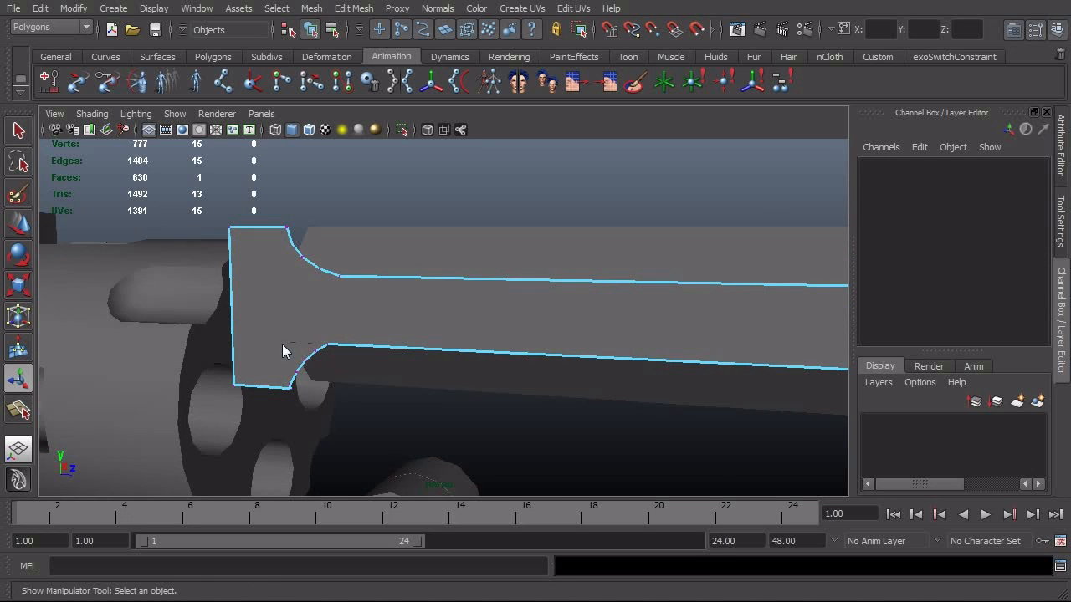
key("F8")
key("4")
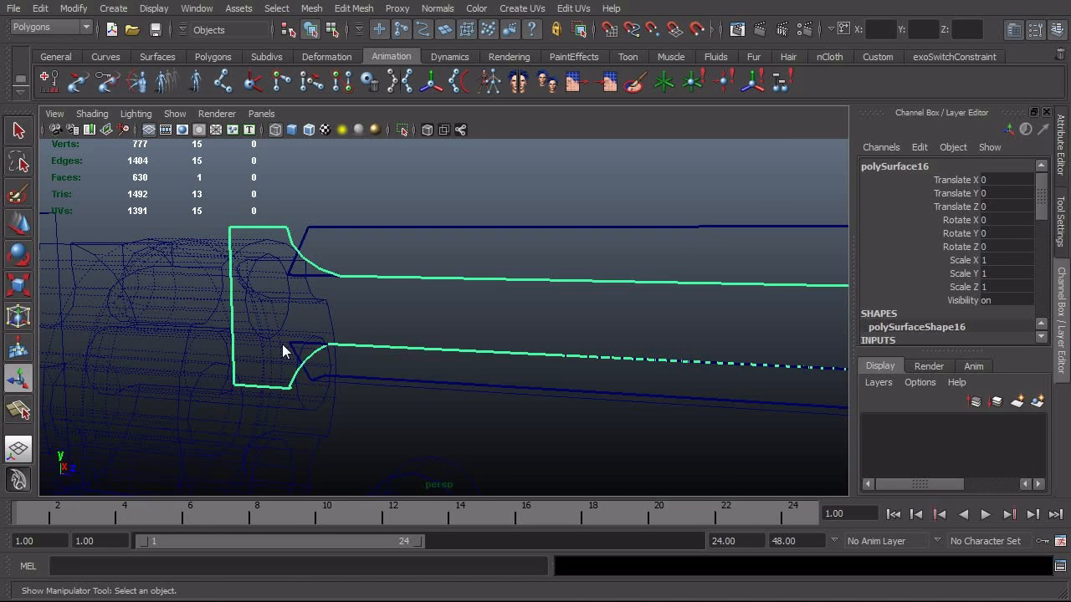
key("5")
Combine the octagonal half barrel and the side frame section into one mesh in the wireframe side view
left_click_drag(282, 343, 480, 358, "alt")
left_click(409, 352)
key("space")
right_click_drag(449, 365, 539, 367, "alt")
middle_click_drag(539, 367, 488, 391, "alt")
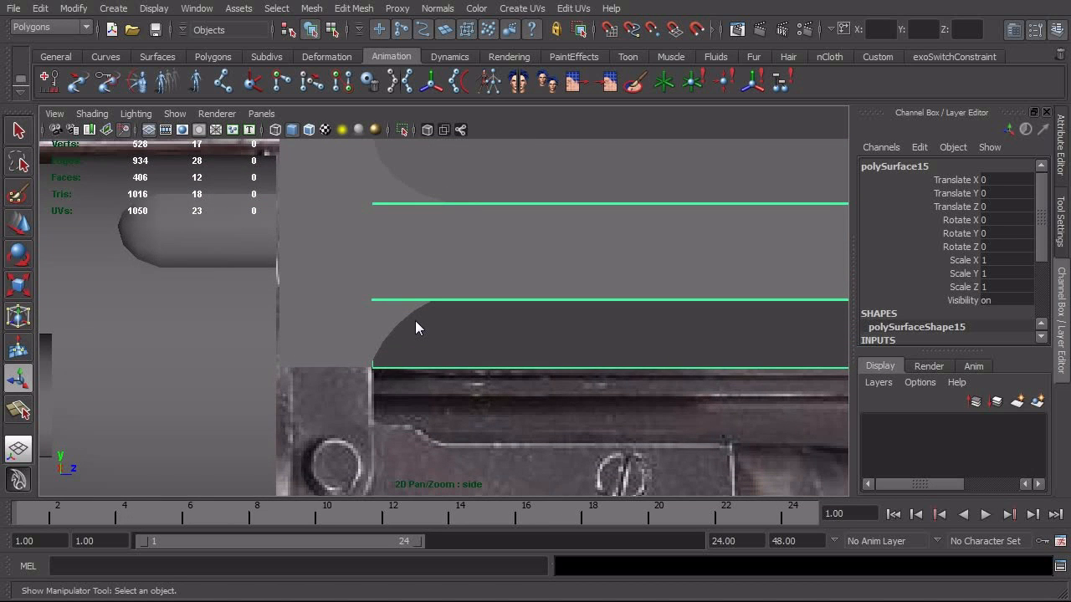
key("4")
right_click_drag(417, 317, 567, 314, "alt")
middle_click_drag(474, 321, 452, 303, "alt")
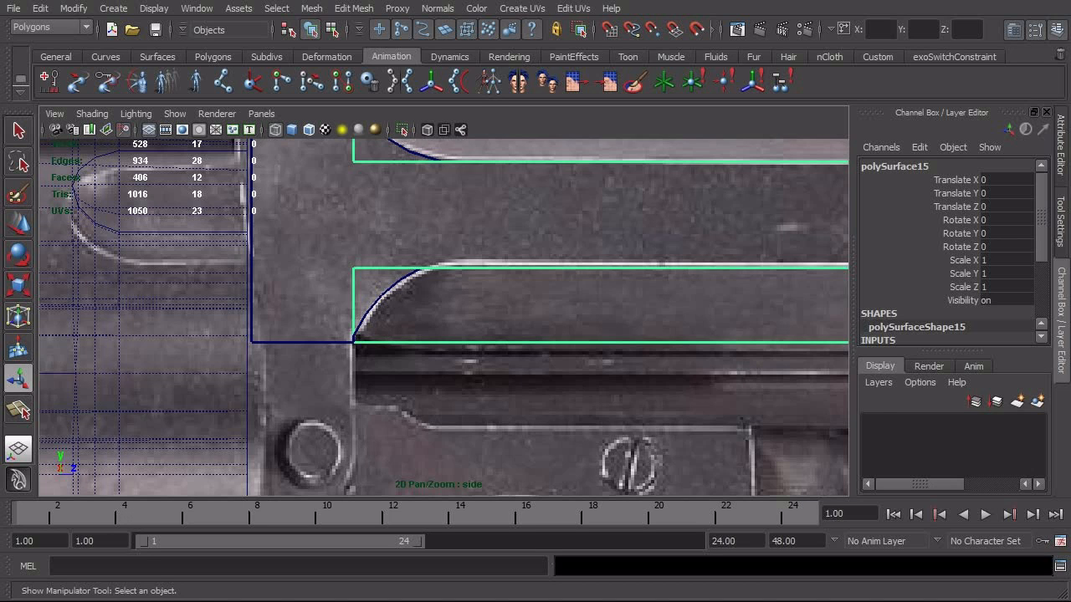
key("q")
left_click(425, 272, "shift")
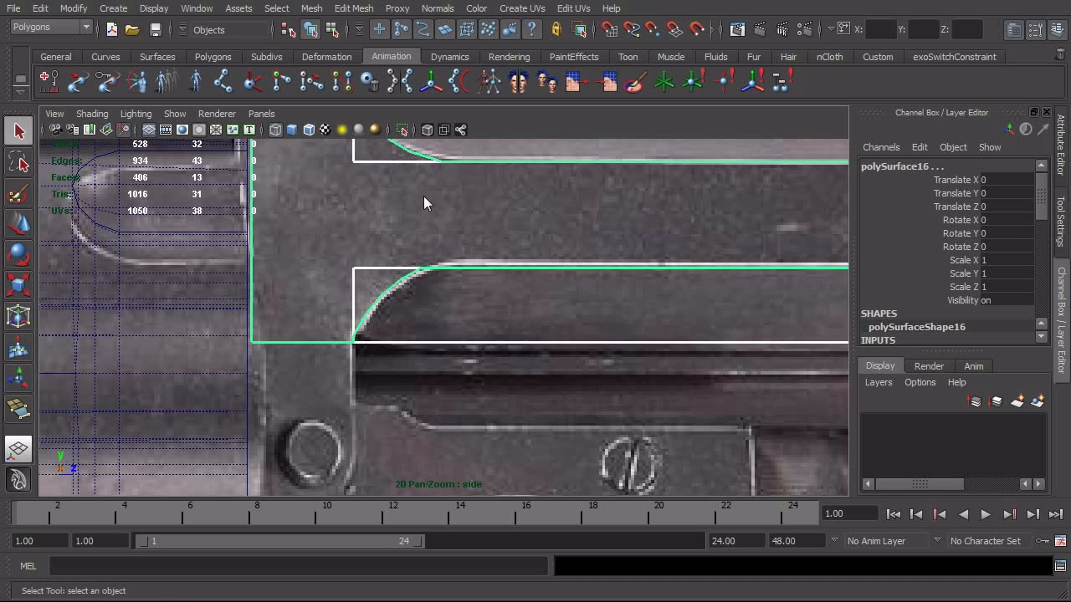
left_click(311, 8)
left_click(328, 42)
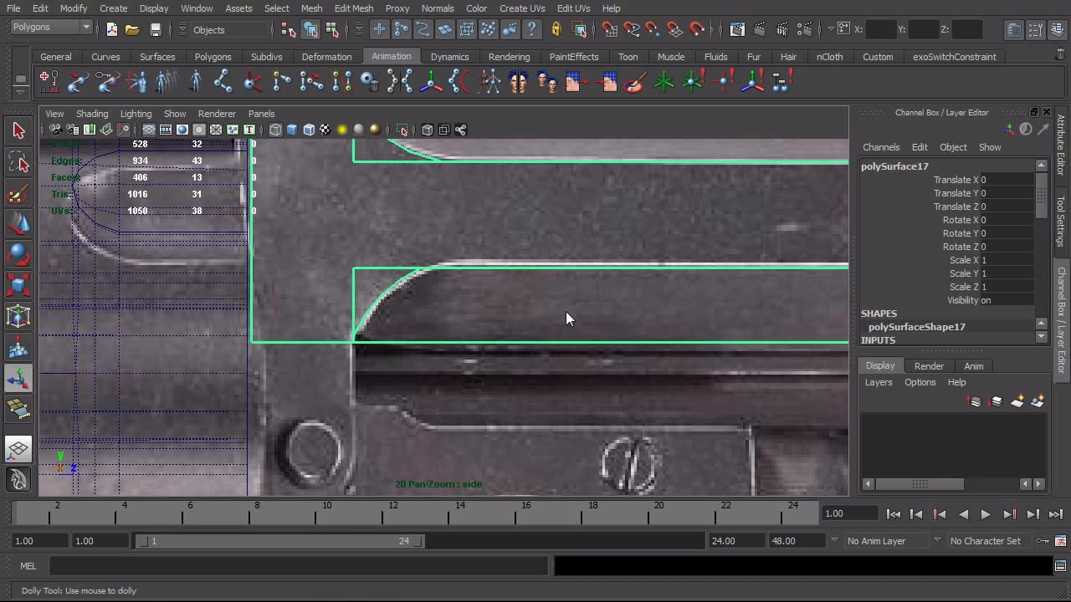
Select all vertices of the combined barrel mesh and merge the coincident ones
key("a")
right_click_drag(430, 305, 360, 308)
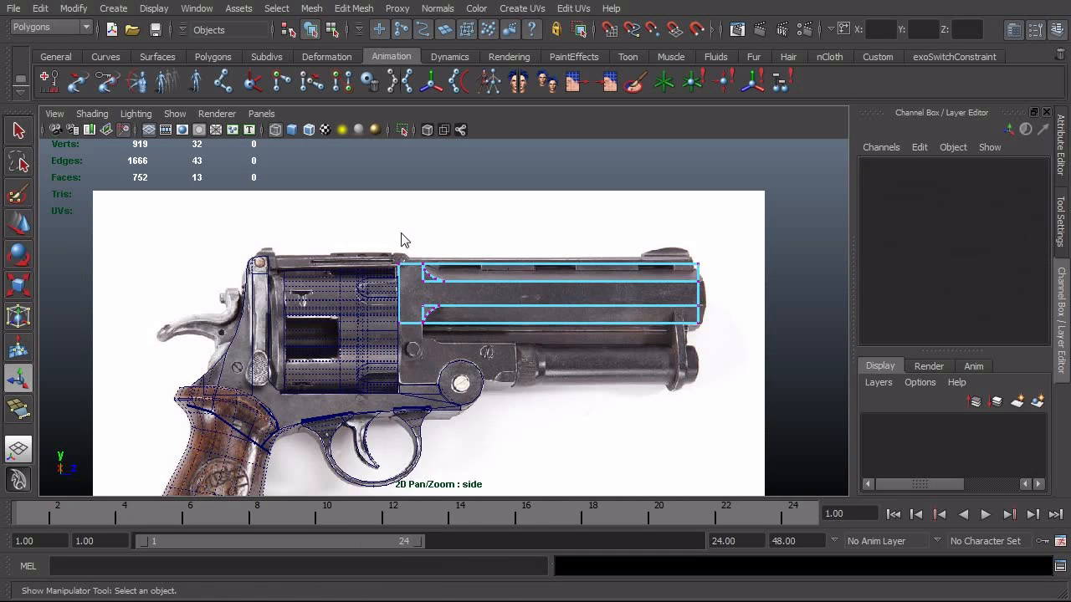
left_click_drag(350, 201, 844, 422)
left_click(353, 8)
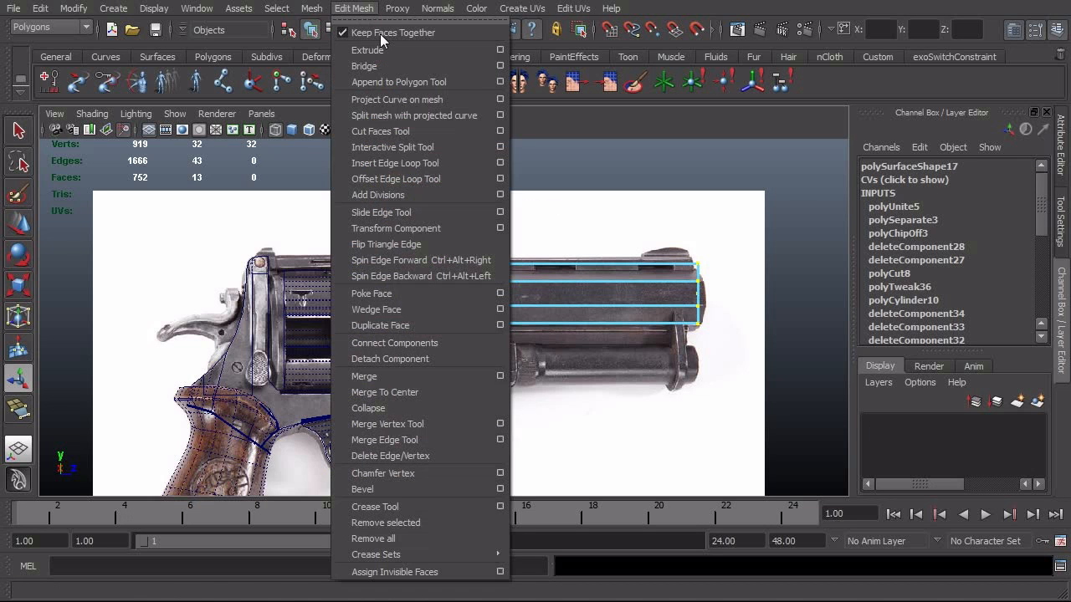
left_click(404, 375)
scroll(409, 372, "up", 1)
right_click_drag(409, 365, 461, 365, "alt")
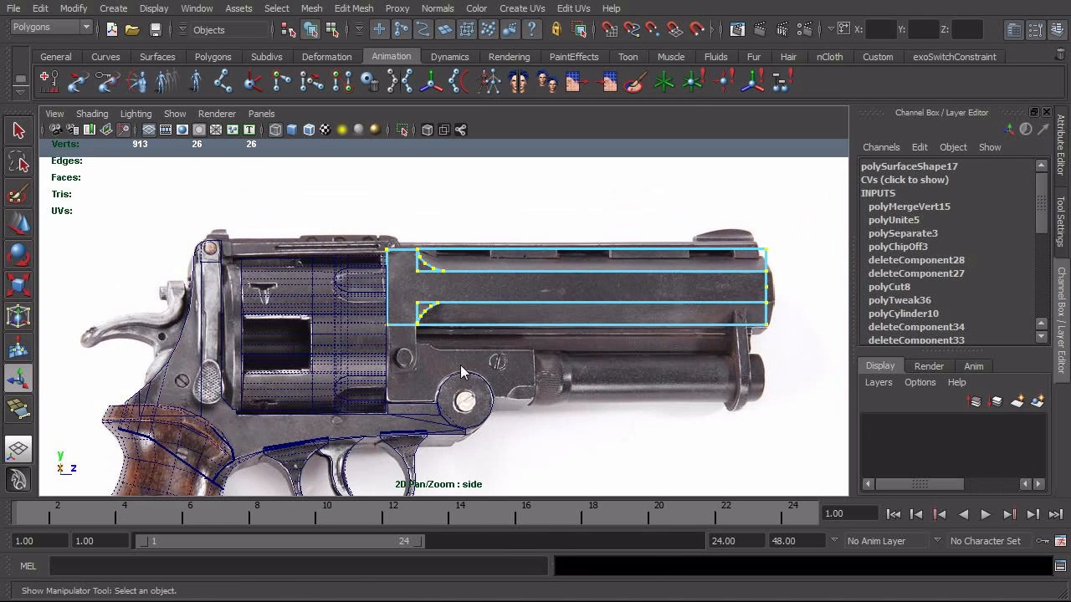
Examine the merged barrel mesh in the perspective view, from the groove ends to the muzzle end
key("space")
left_click_drag(490, 365, 504, 293)
left_click_drag(509, 347, 469, 362, "alt")
right_click_drag(468, 362, 456, 361, "alt")
mouse_move(458, 360)
left_mouse_down("alt")
mouse_move(458, 348)
mouse_move(470, 348)
left_mouse_up("alt")
middle_click_drag(470, 348, 326, 333, "alt")
left_click_drag(328, 334, 276, 330, "alt")
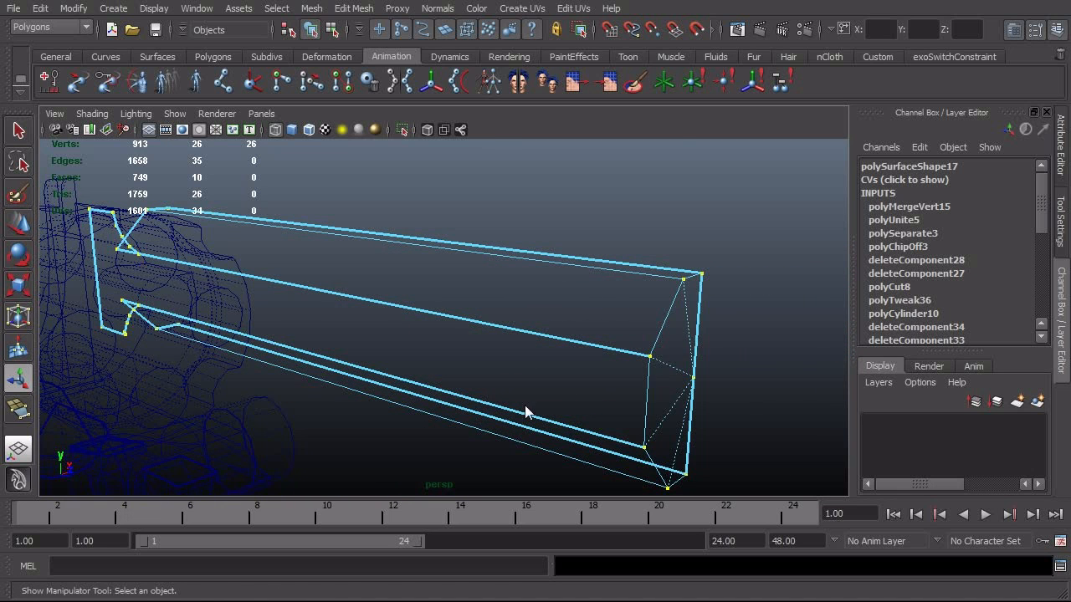
Examine the upper and lower curved groove ends of the merged barrel mesh from close range
left_click_drag(525, 404, 334, 408, "alt")
right_click_drag(267, 400, 301, 393, "alt")
middle_click_drag(301, 394, 358, 365, "alt")
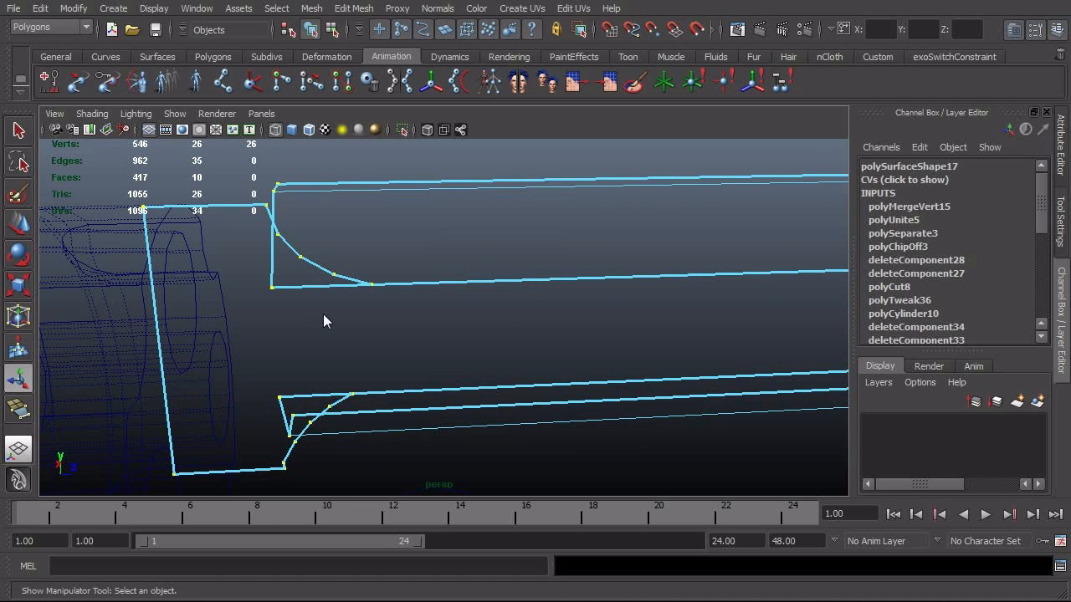
left_click_drag(324, 364, 328, 302, "alt")
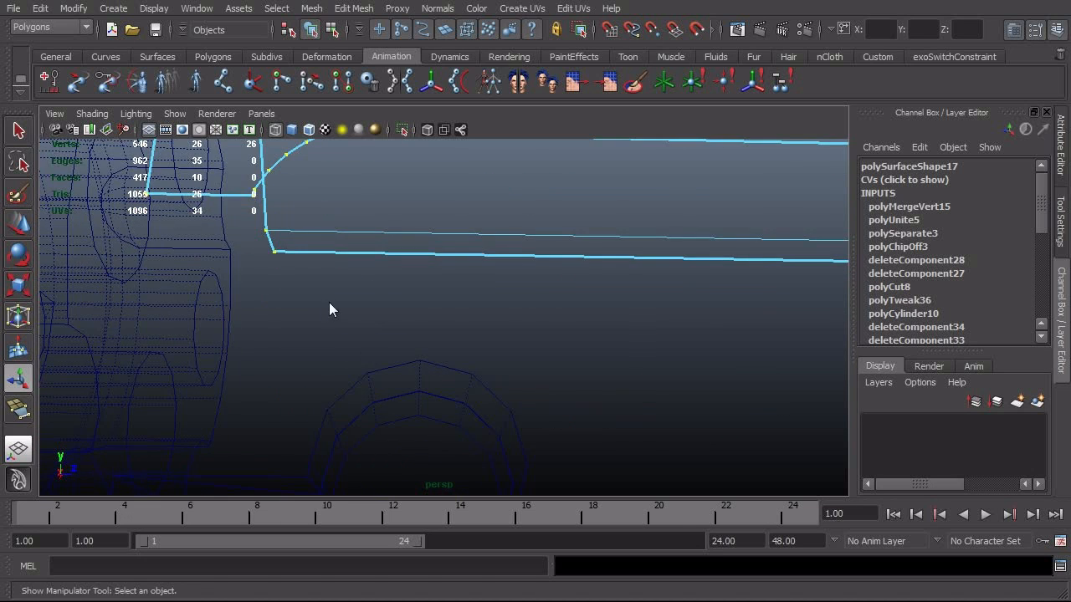
right_click_drag(329, 302, 443, 351, "alt")
middle_click_drag(444, 353, 481, 426, "alt")
key("F8")
key("F8")
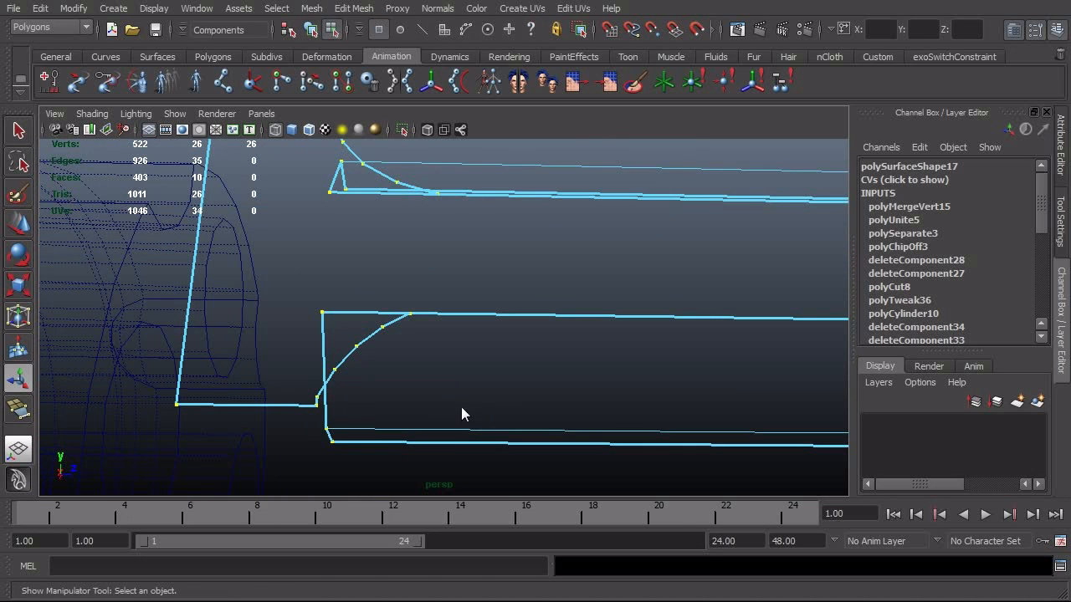
Check the lower groove face against the side reference image and inspect that face in the perspective view
key("space")
left_click_drag(435, 387, 482, 392)
scroll(435, 402, "up", 3)
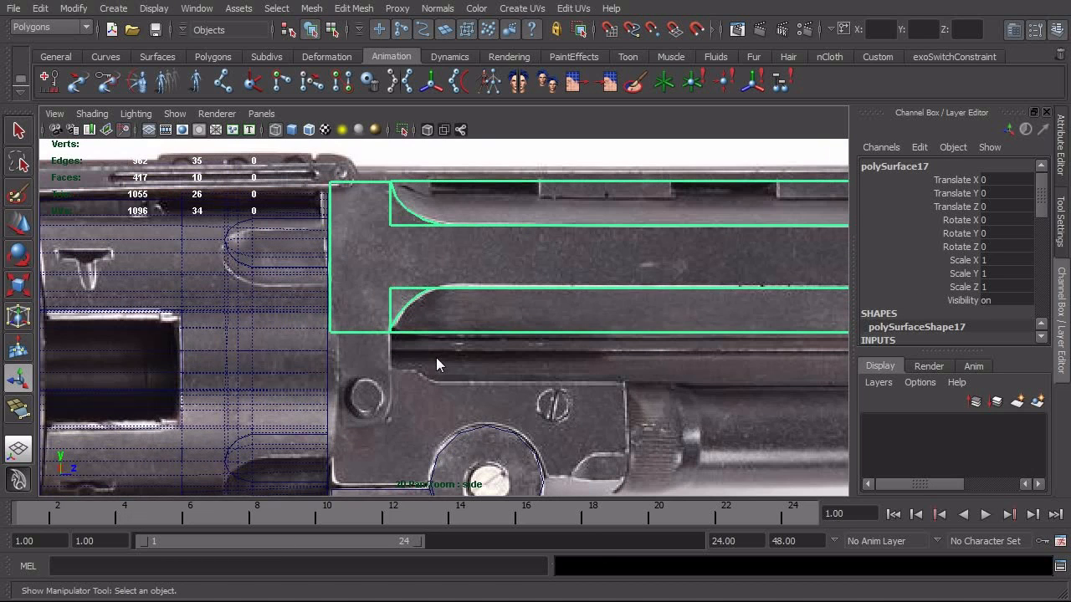
right_click_drag(443, 324, 443, 283)
left_click(440, 332)
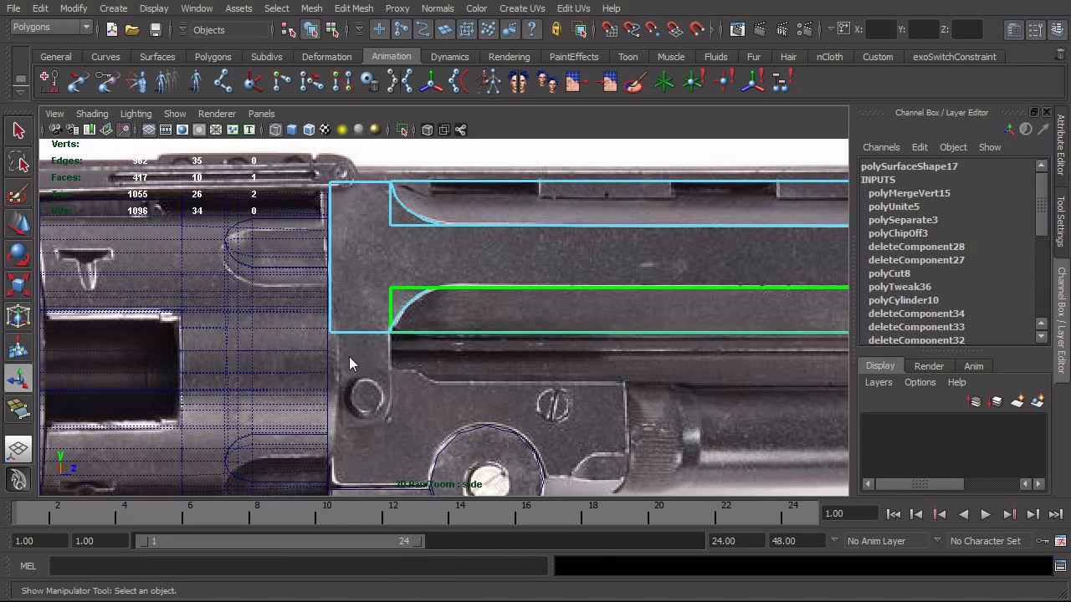
right_click_drag(349, 356, 528, 365, "alt")
key("space")
left_click_drag(527, 359, 502, 288)
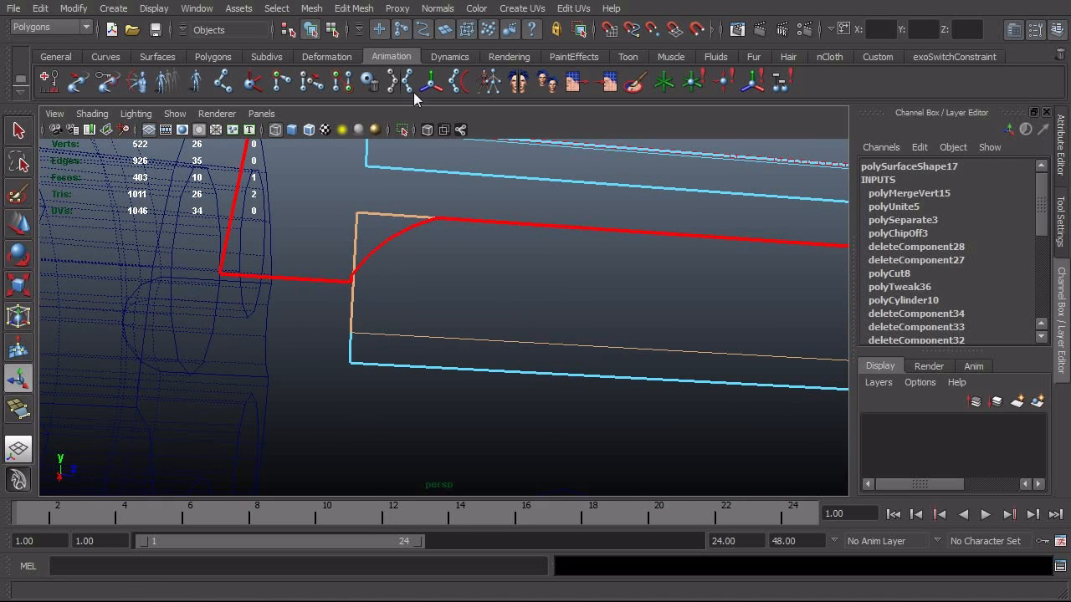
Split the lower groove faces from the barrel's bottom rear corner across the bevel edge to the end of the curve
left_click(343, 10)
left_click(394, 145)
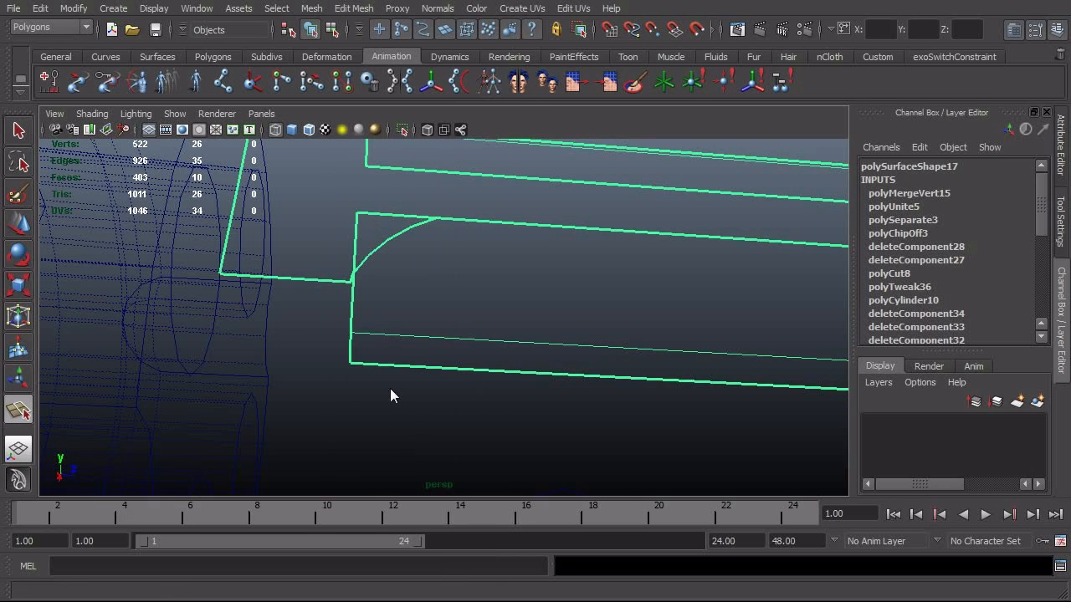
left_click(429, 338)
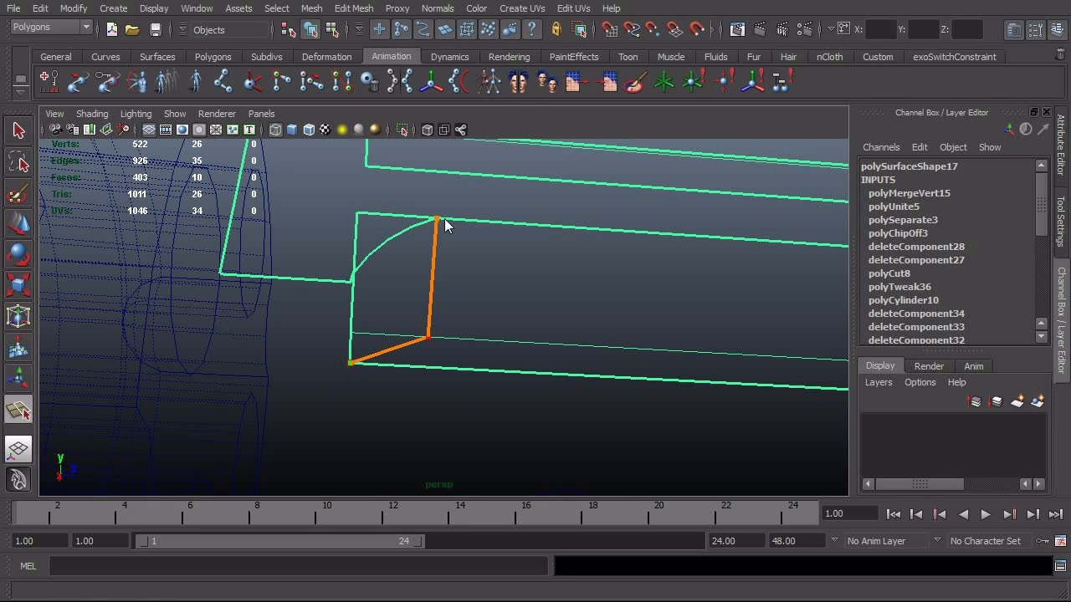
left_click(443, 218)
key("Return")
Split the upper groove faces from the barrel's top rear corner across the bevel edge to near the curve's end
left_click_drag(502, 239, 482, 337, "alt")
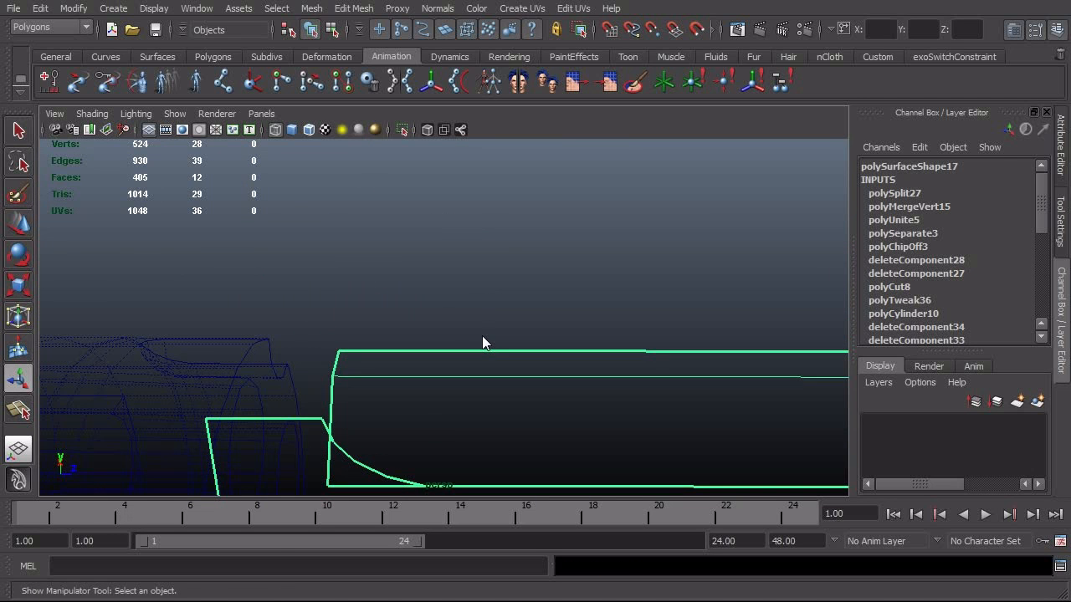
key("y")
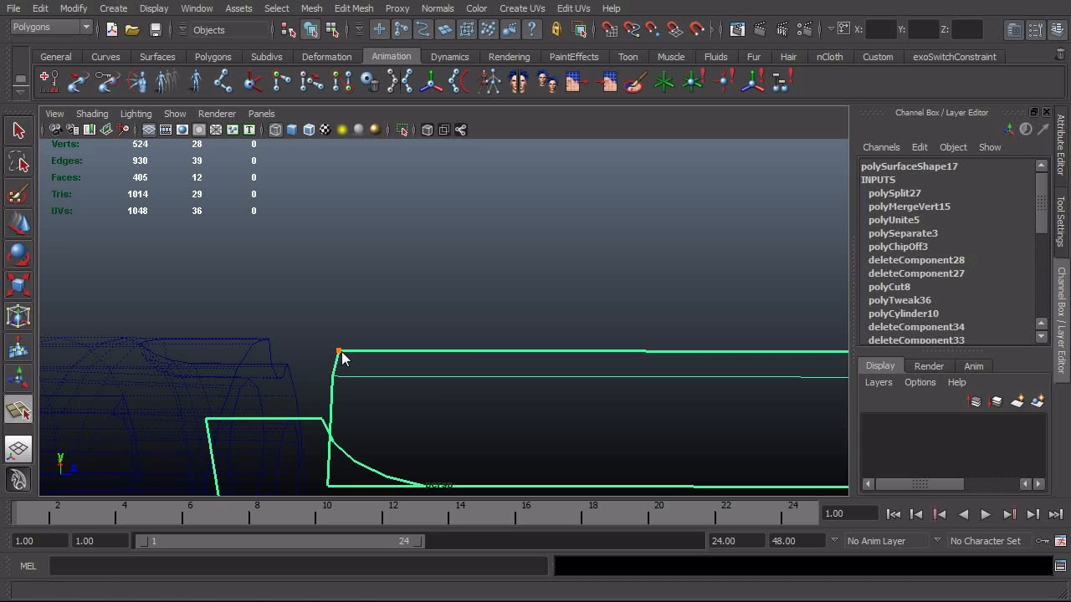
left_click_drag(421, 375, 432, 376)
left_click(442, 486)
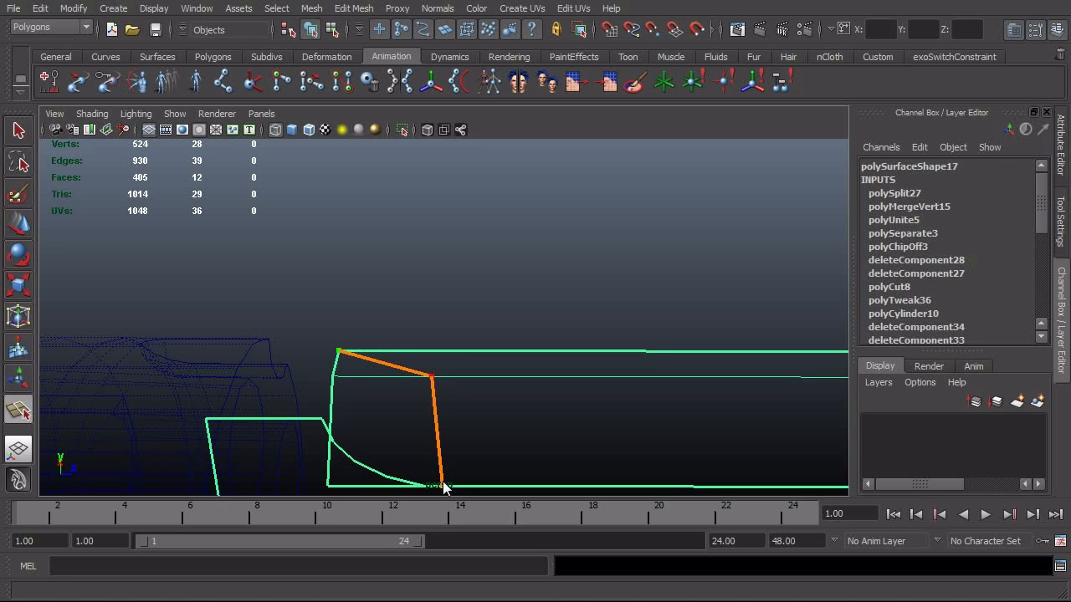
key("t")
Snap the lower groove's new cross edge lengthwise to the end vertex of the lower curve
left_click_drag(494, 438, 493, 332, "alt")
key("F10")
left_click(456, 279)
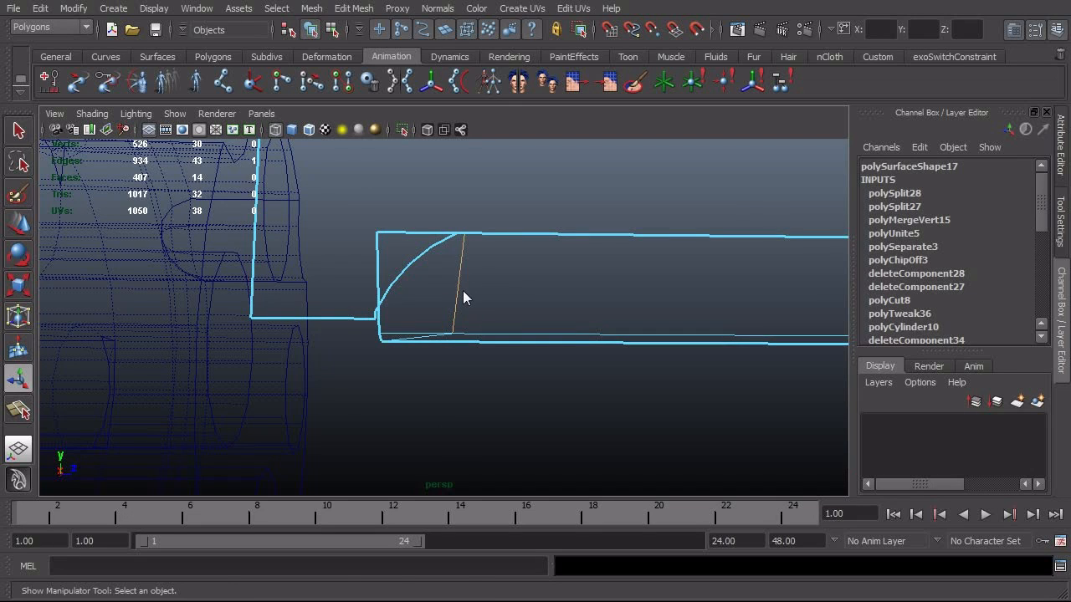
key("w")
key("v")
left_click_drag(478, 288, 477, 285)
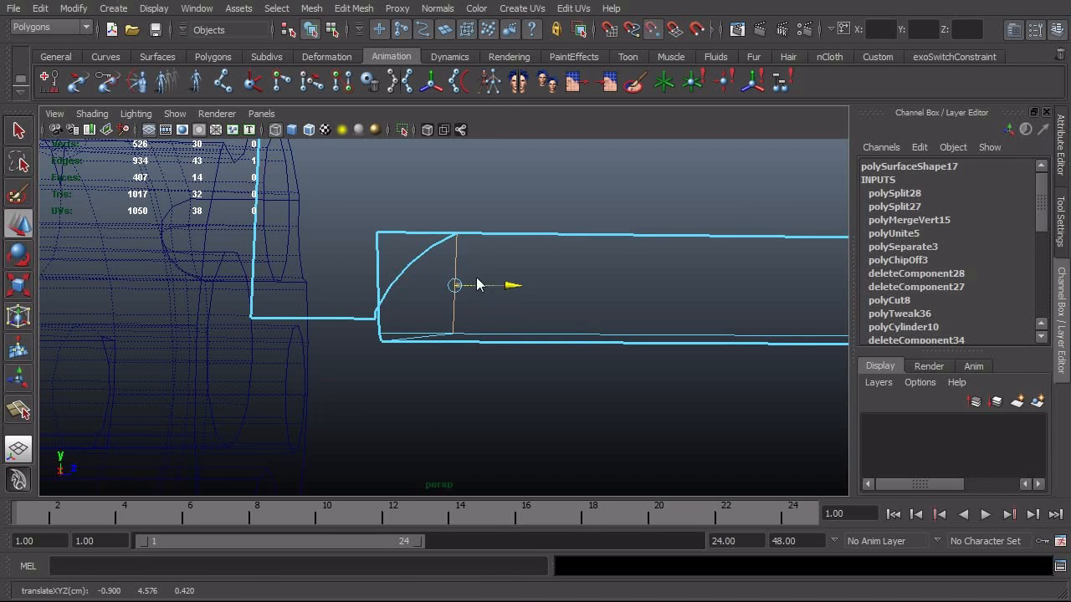
Snap the upper groove's new cross edge lengthwise to the end vertex of the upper curve
left_click_drag(535, 215, 515, 334, "alt")
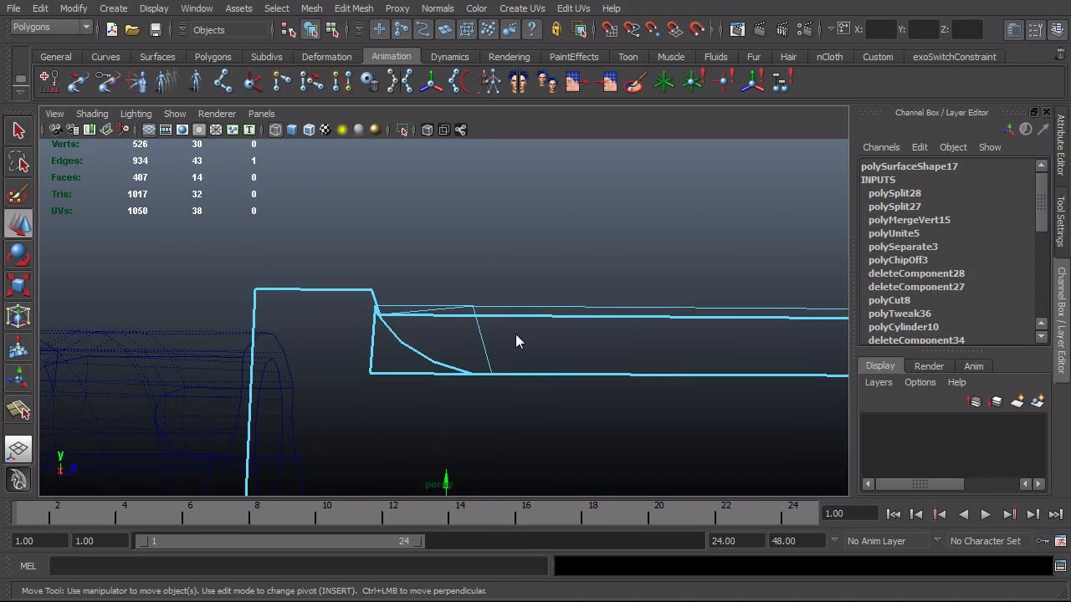
left_click(483, 343)
key("v")
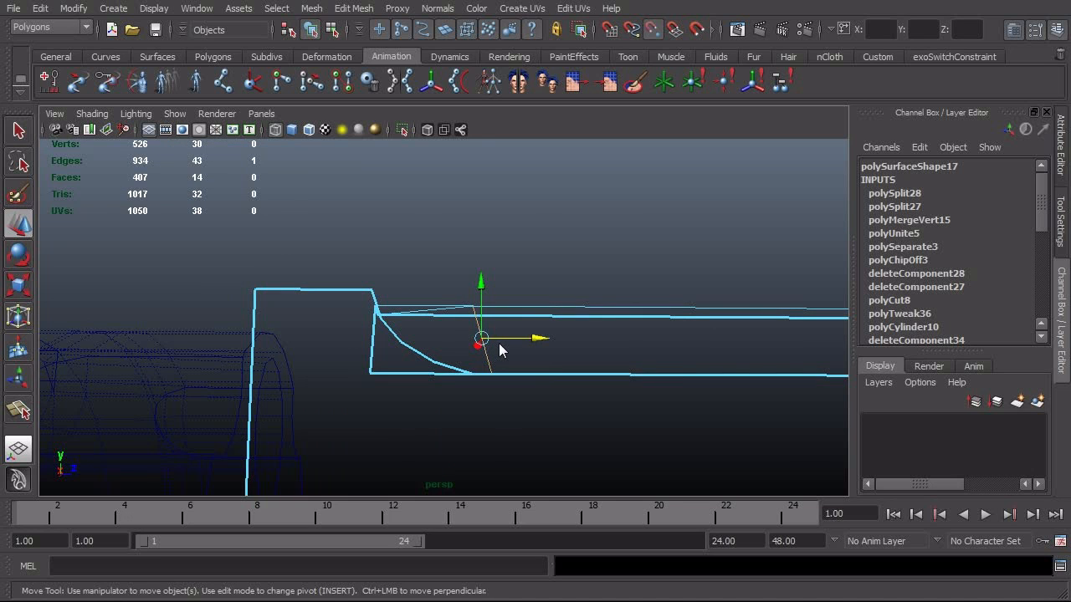
left_click_drag(506, 341, 490, 349)
left_click_drag(494, 392, 494, 438, "alt")
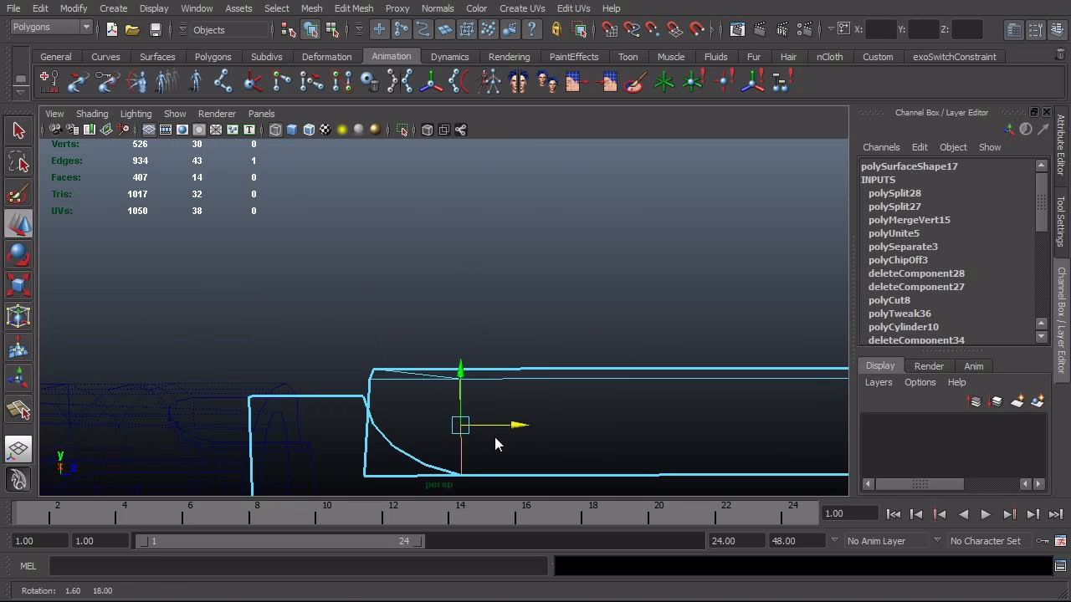
right_click_drag(494, 438, 494, 438, "alt")
left_click_drag(495, 437, 496, 347, "alt")
middle_click_drag(496, 406, 481, 354, "alt")
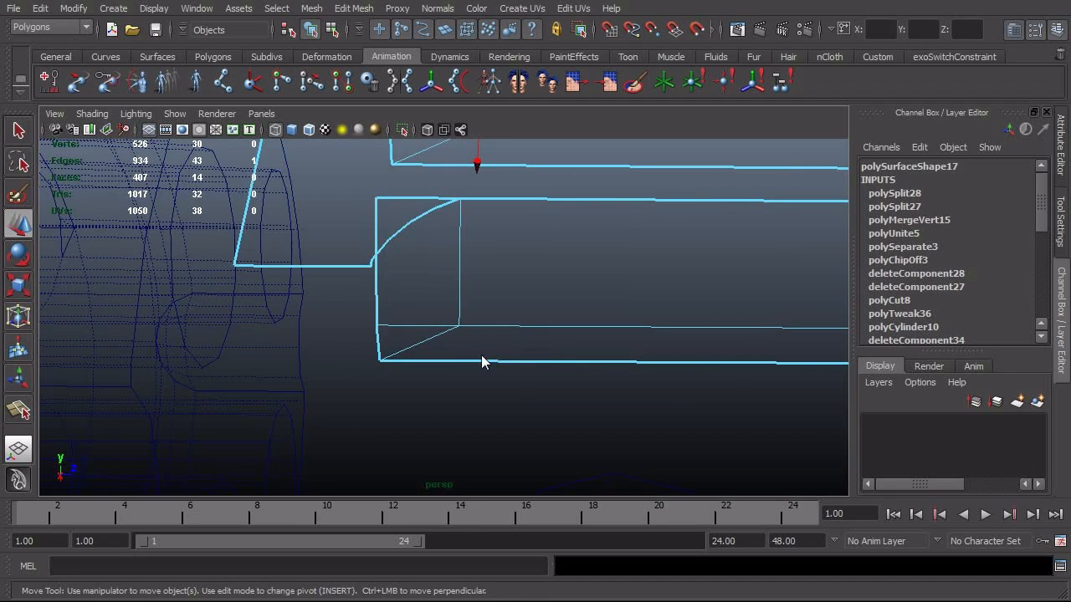
Extend the side frame section downward in the side view by lowering its bottom edge to just above the round pin
scroll(478, 352, "up", 3)
mouse_move(423, 292)
right_mouse_down()
mouse_move(422, 320)
mouse_move(424, 298)
right_mouse_up()
key("space")
left_click_drag(423, 298, 502, 296)
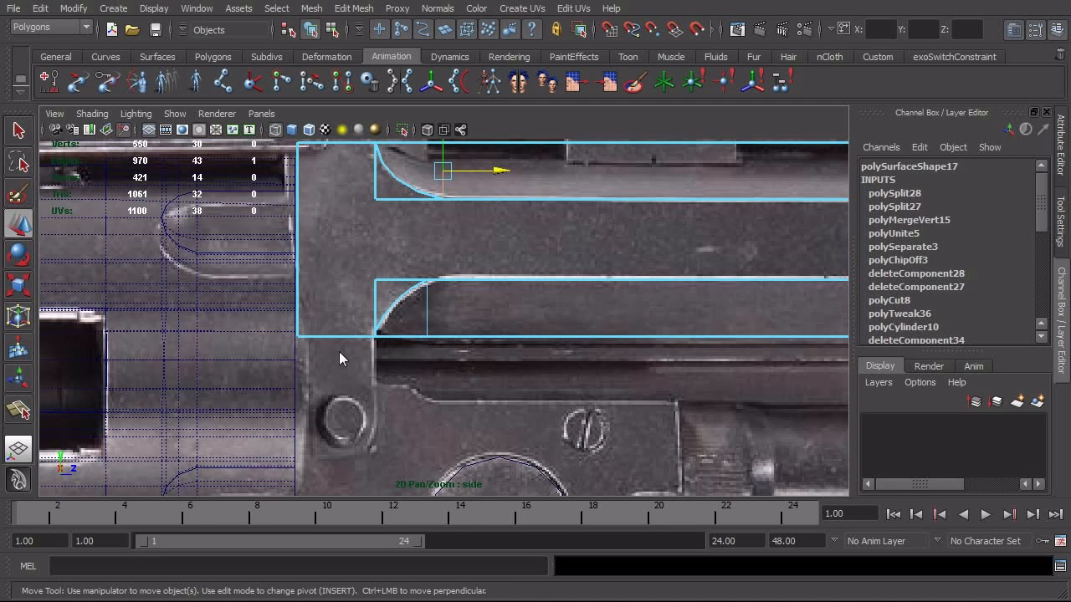
right_click_drag(339, 351, 718, 340, "alt")
middle_click_drag(356, 378, 414, 375, "alt")
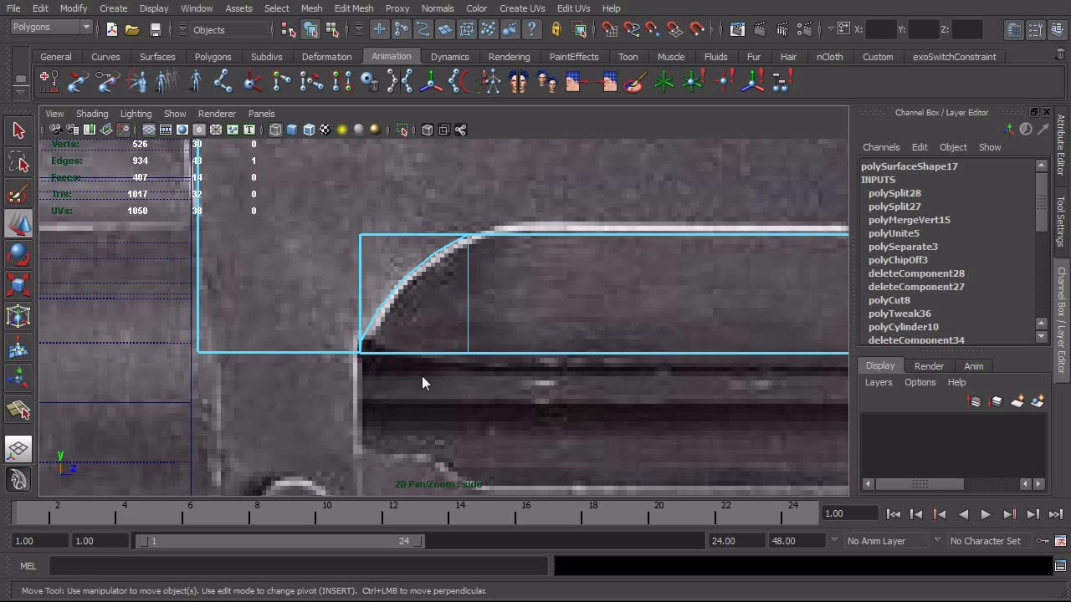
left_click(288, 352)
left_click_drag(278, 321, 257, 437)
right_click_drag(492, 438, 438, 437, "alt")
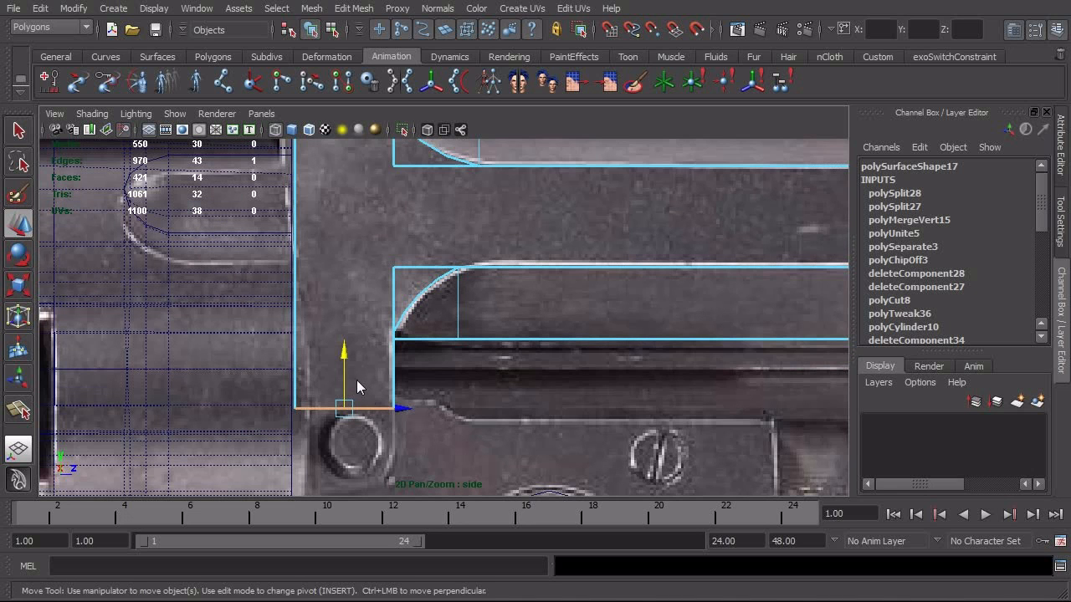
left_click_drag(348, 383, 343, 374)
Snap the lower curve's bottom vertex vertically to the height of the barrel's bottom edge
right_click_drag(337, 387, 757, 391, "alt")
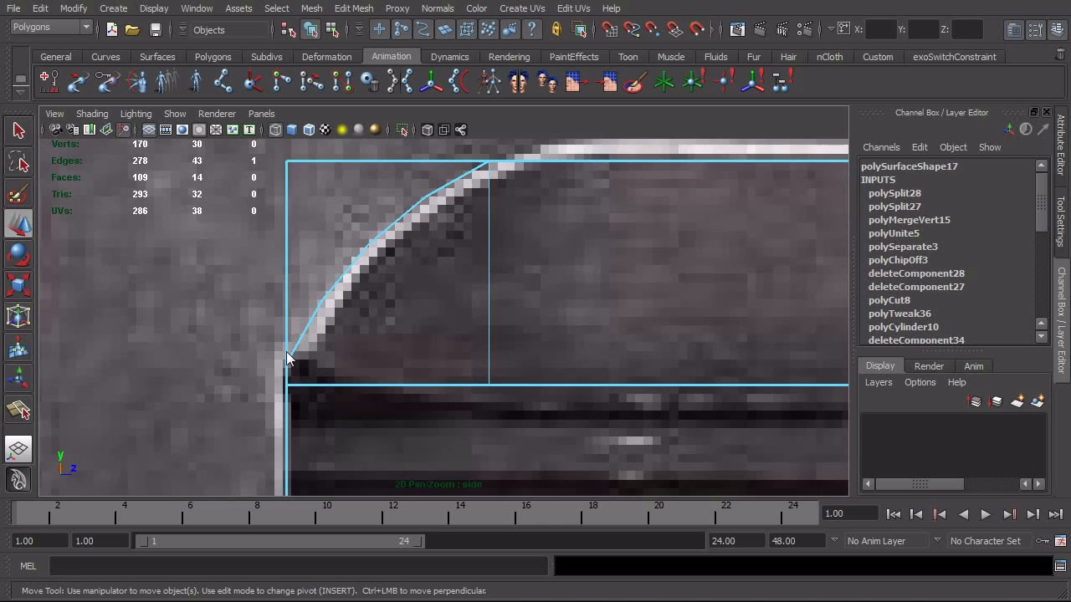
right_click_drag(294, 353, 215, 353)
left_click_drag(253, 350, 330, 375)
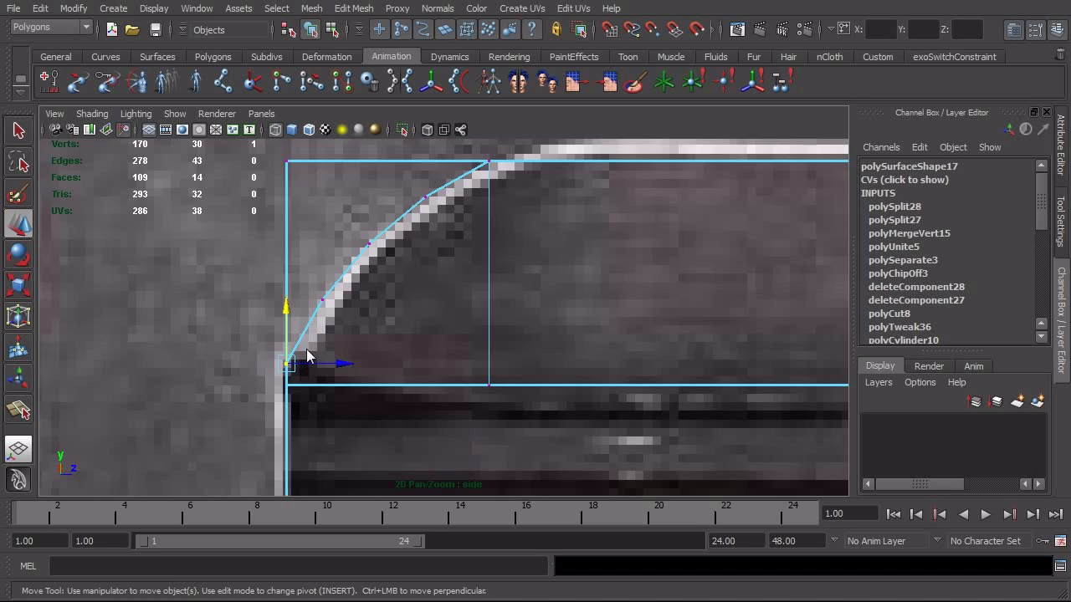
key("v")
left_click_drag(288, 345, 289, 366)
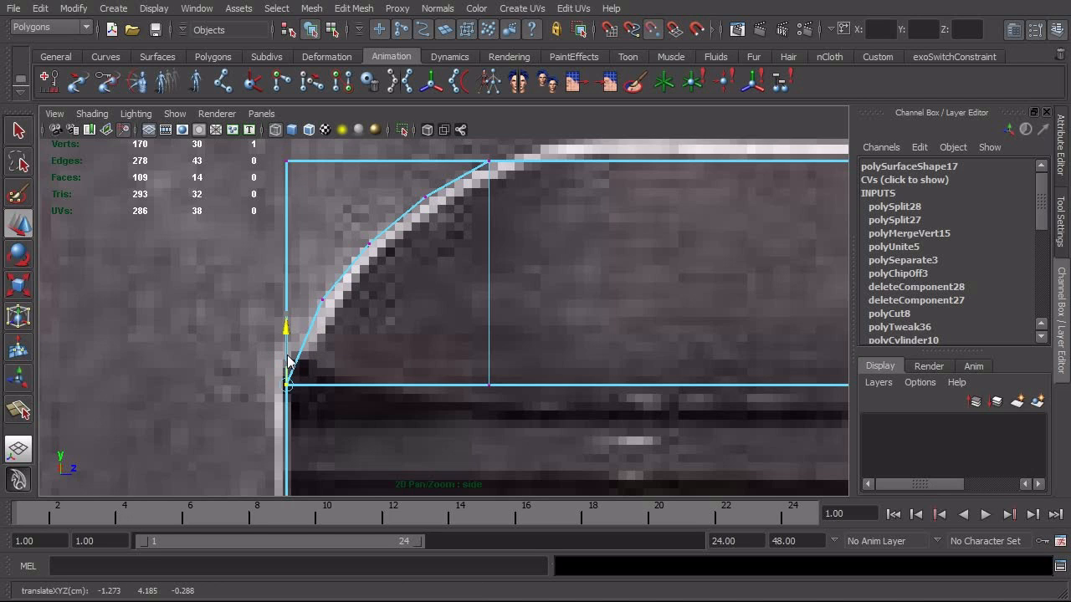
Move the next two vertices of the lower curve onto the reference arc and return to object mode
left_click(323, 301)
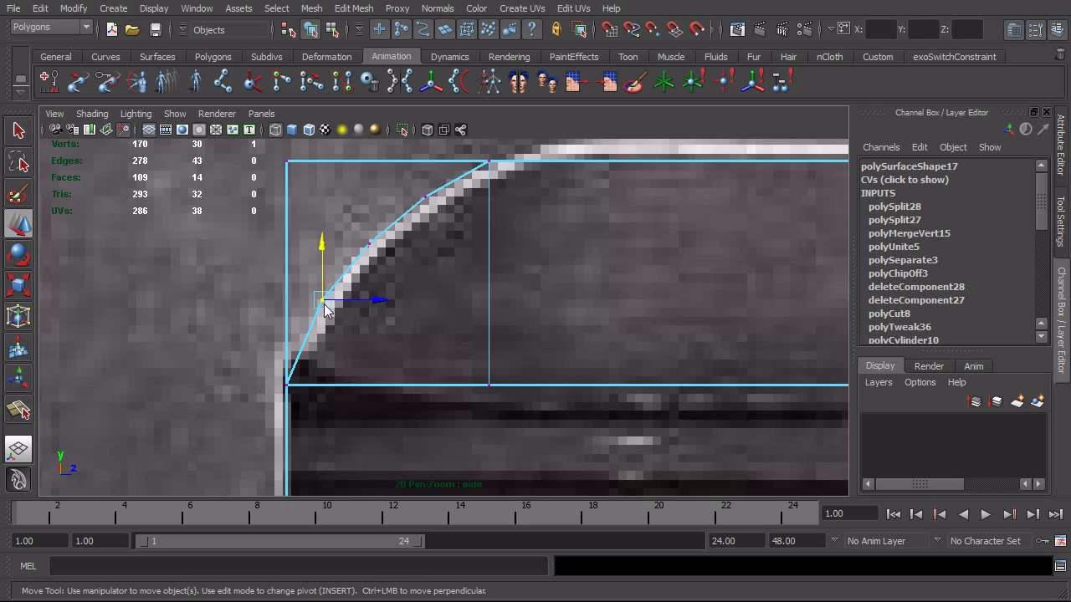
left_click_drag(323, 301, 321, 319)
left_click(377, 247)
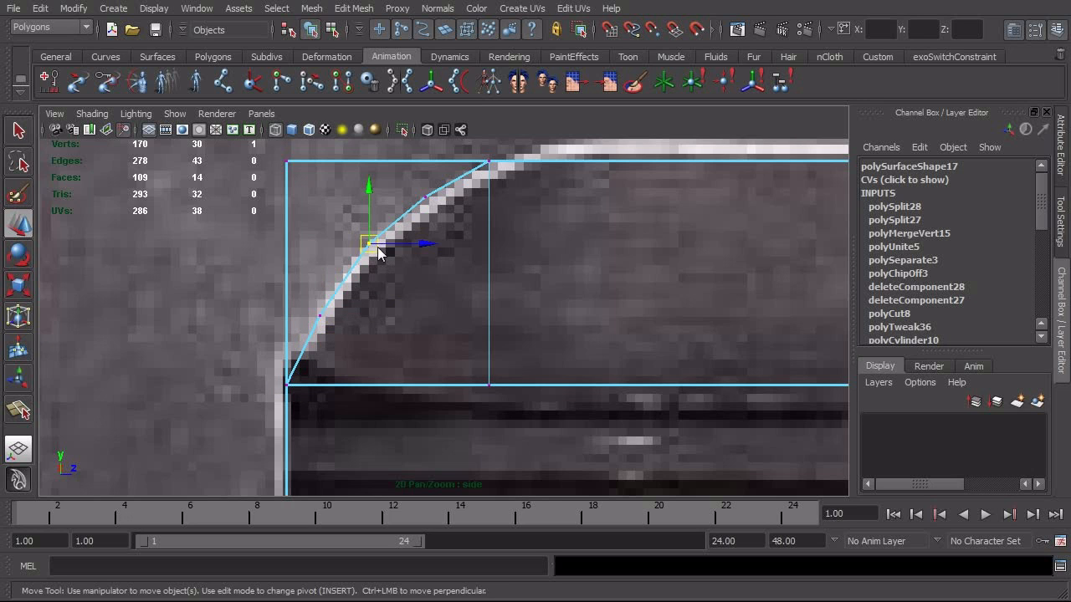
left_click_drag(378, 246, 373, 261)
scroll(407, 275, "down", 3)
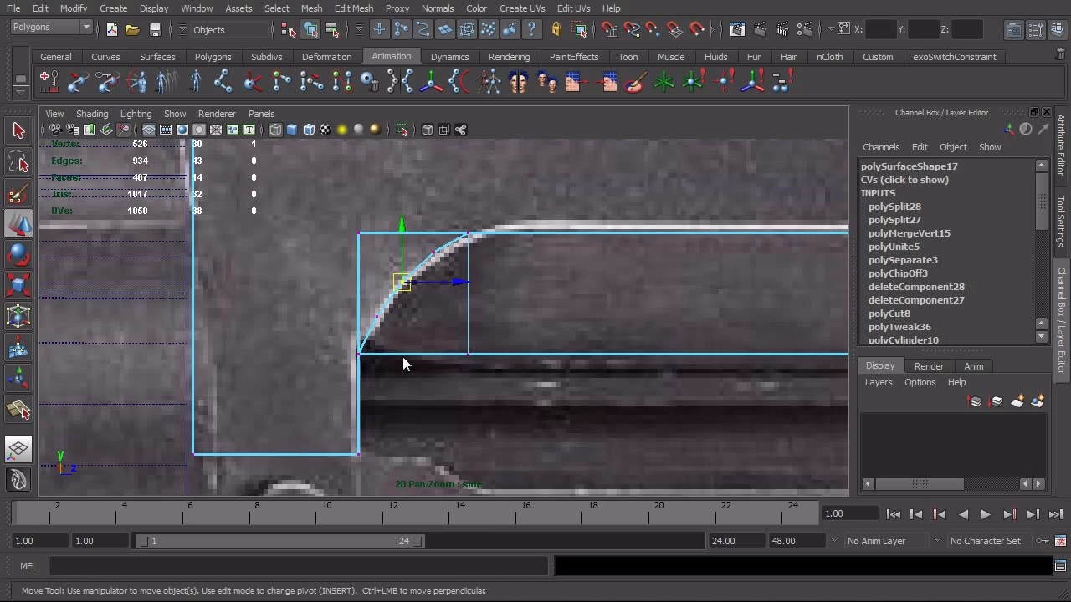
key("F8")
key("F8")
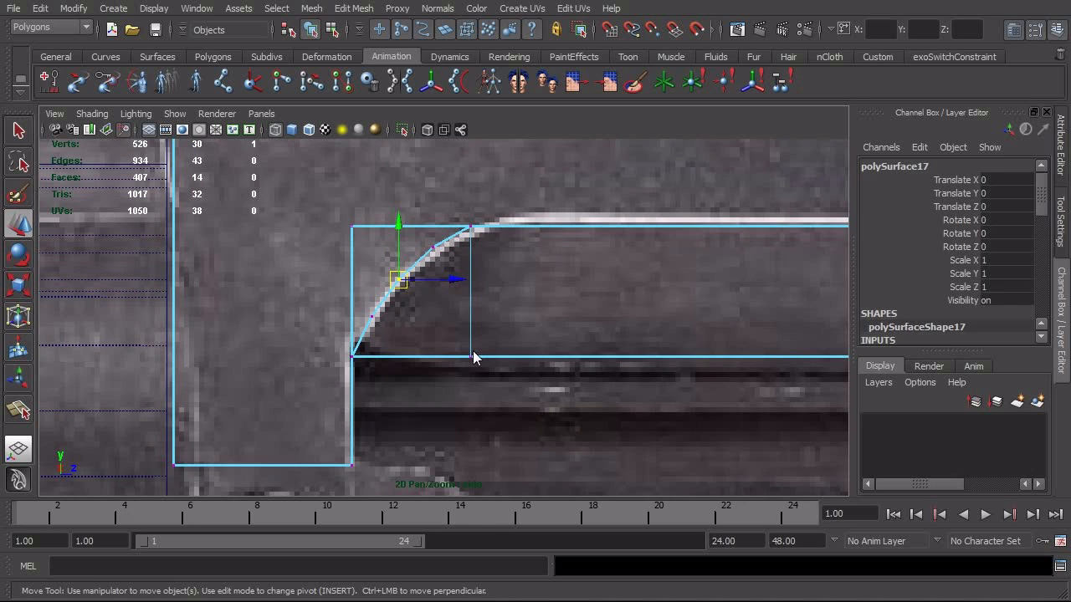
Delete the small side face behind the split edge at the lower groove's rear end
key("space")
left_click_drag(473, 343, 439, 336)
right_click_drag(439, 336, 496, 341, "alt")
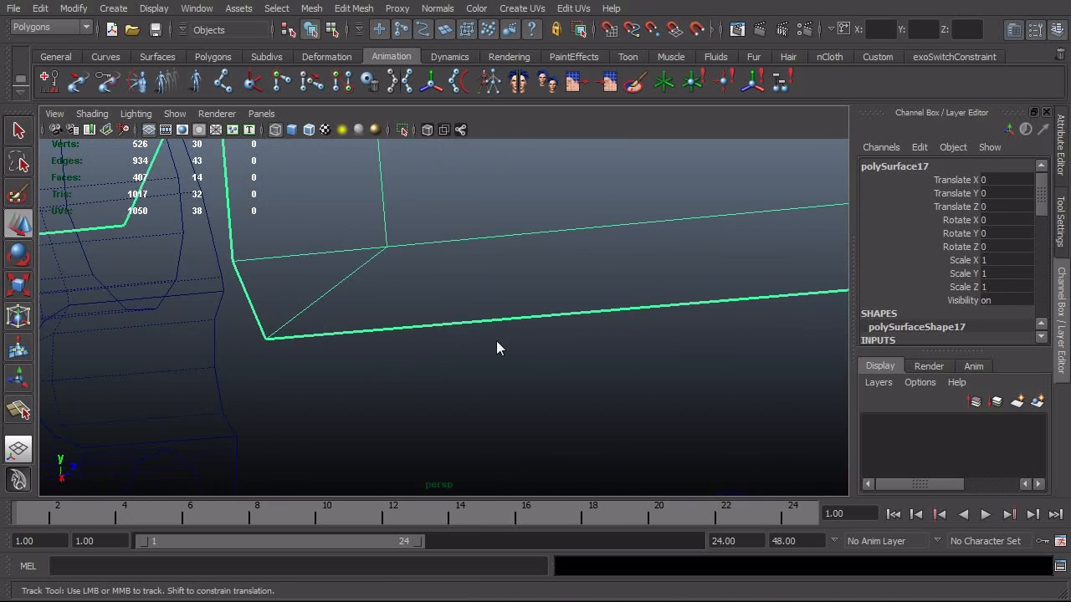
middle_click_drag(496, 341, 508, 372, "alt")
right_click_drag(507, 371, 514, 416)
left_click(504, 403)
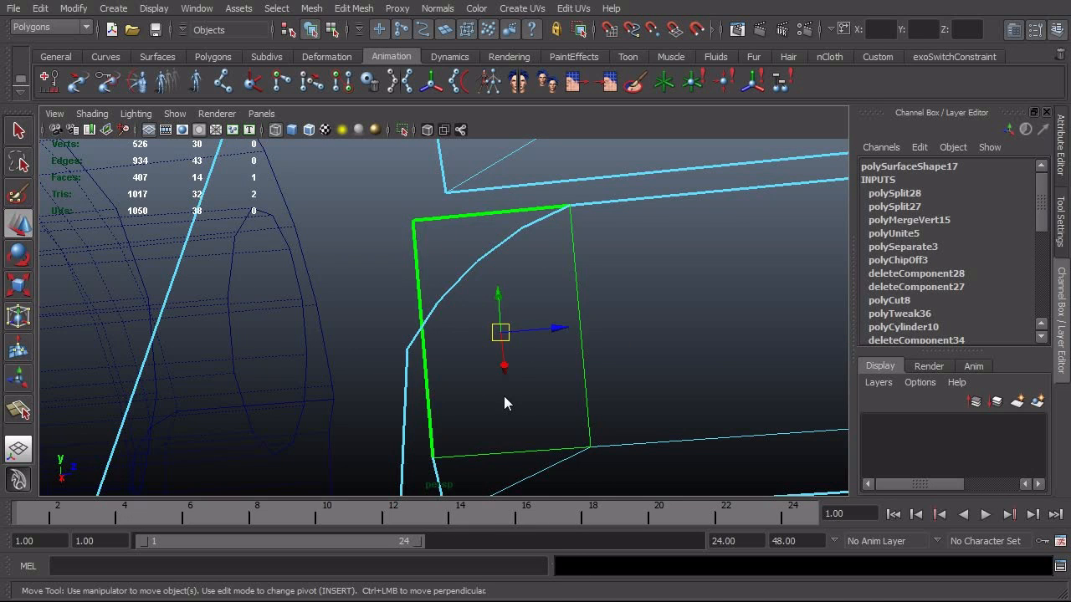
key("Delete")
Snap the rear vertex of the barrel's lower bevel to the bottom vertex of the lower curve
right_click_drag(615, 416, 502, 422, "alt")
left_click_drag(502, 417, 453, 369, "alt")
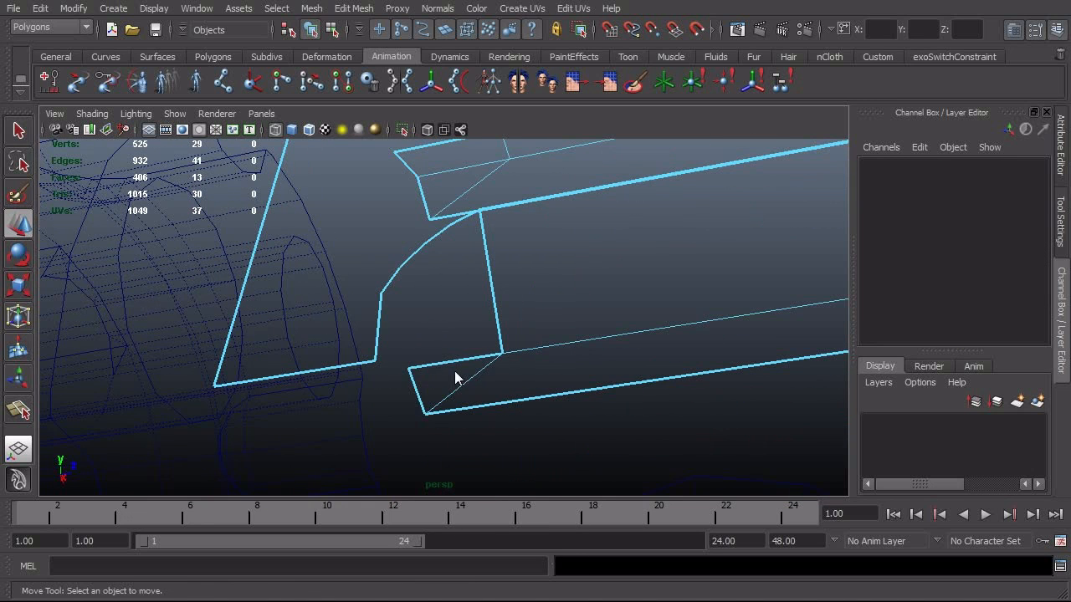
right_click_drag(453, 370, 401, 363)
left_click_drag(400, 358, 390, 312)
mouse_move(441, 370)
left_mouse_down("alt")
mouse_move(335, 423)
mouse_move(371, 452)
mouse_move(389, 359)
mouse_move(402, 376)
left_mouse_up("alt")
key("5")
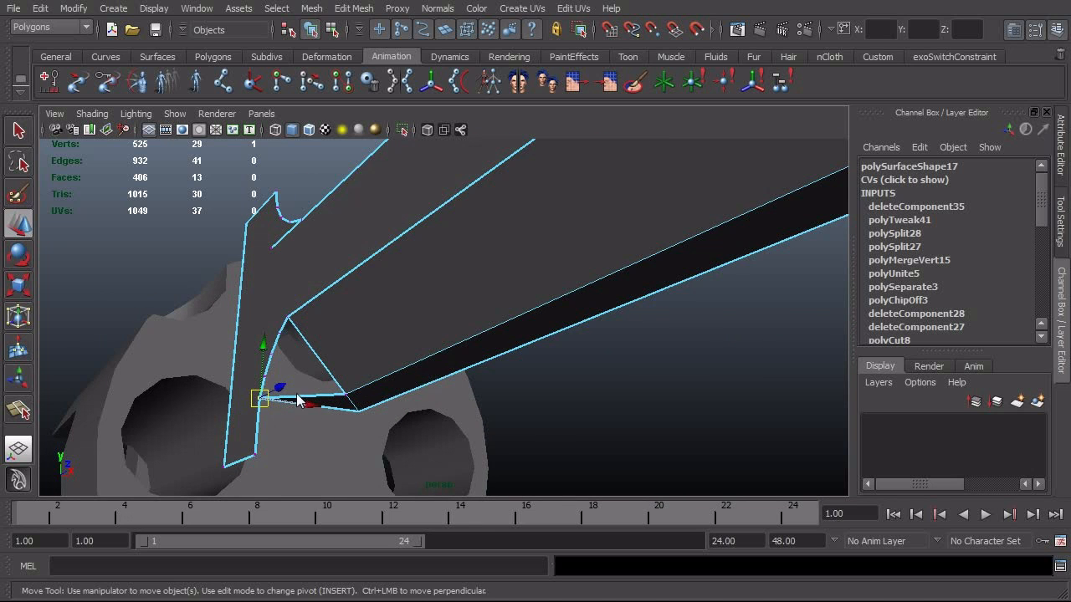
left_click_drag(299, 402, 376, 383, "alt")
left_click_drag(311, 387, 517, 357, "alt")
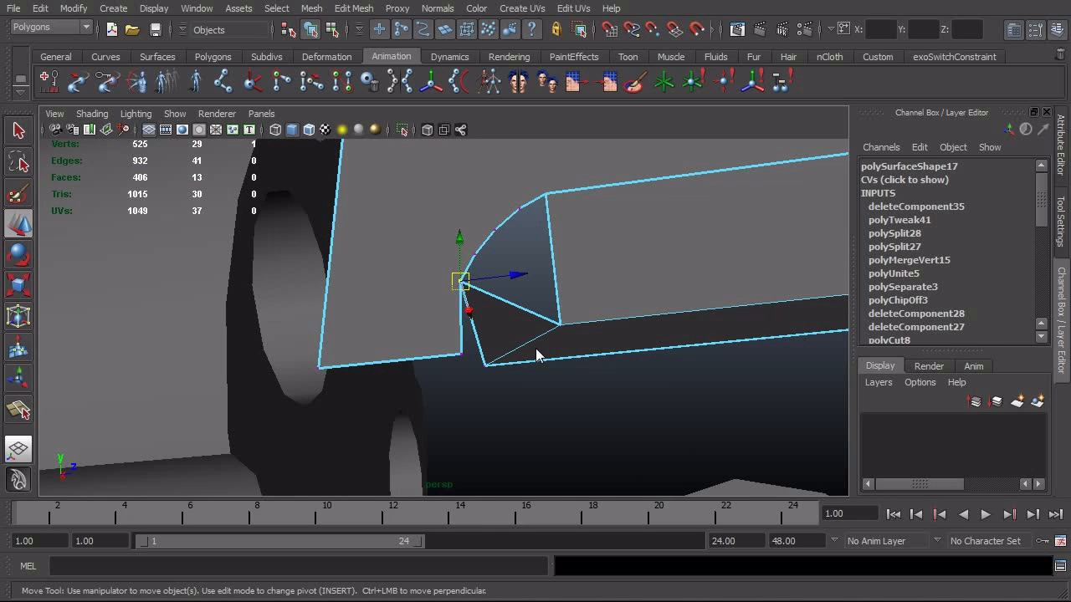
Split the triangular bevel face from the barrel's bottom rear corner to its open edge with the Interactive Split Tool
key("F8")
left_click(355, 8)
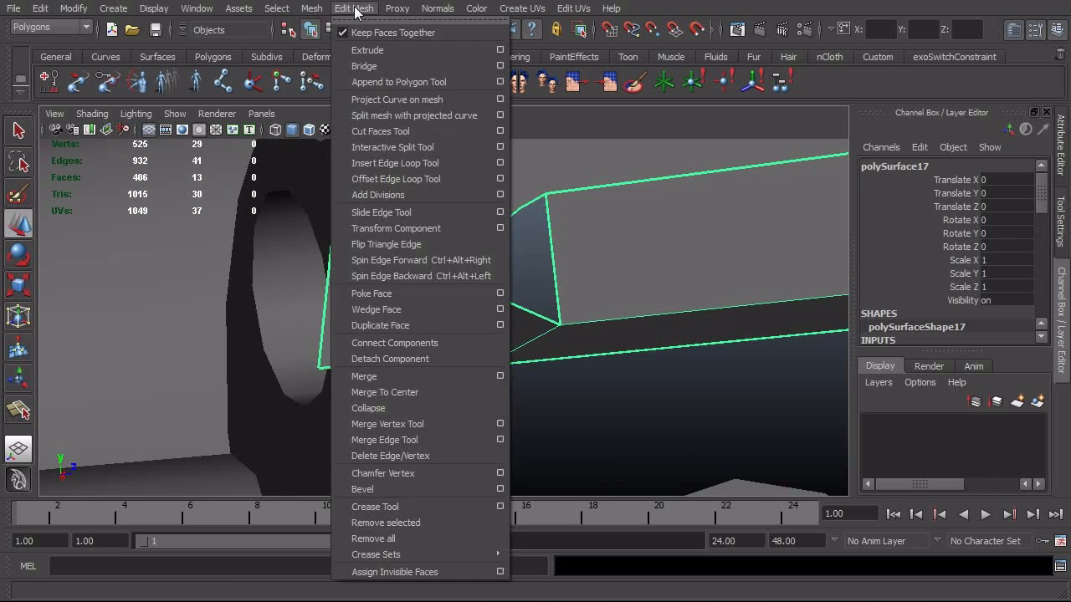
left_click(440, 148)
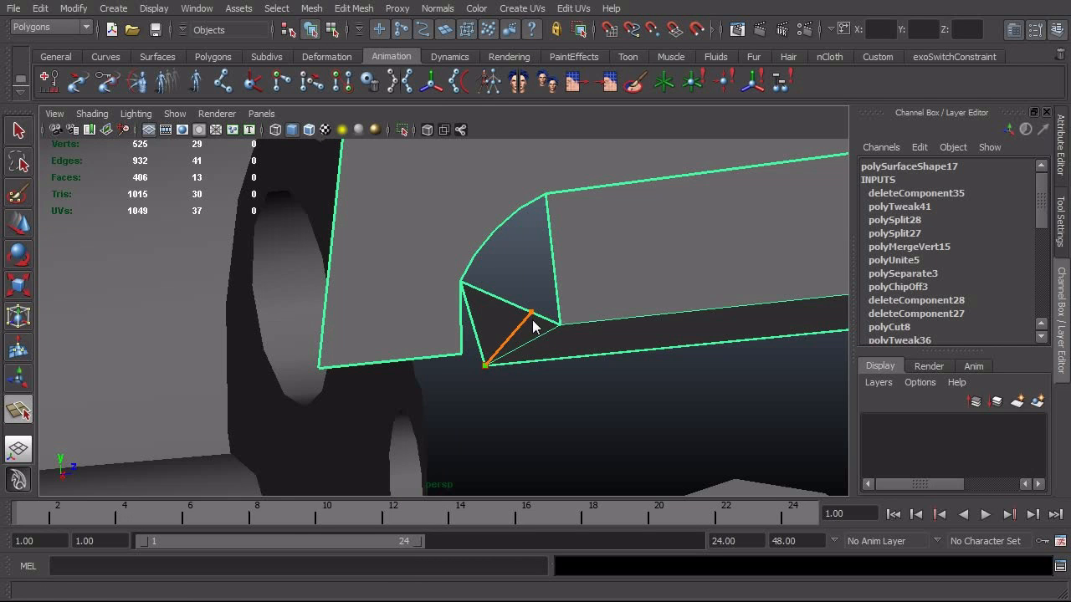
left_click(541, 318)
key("Return")
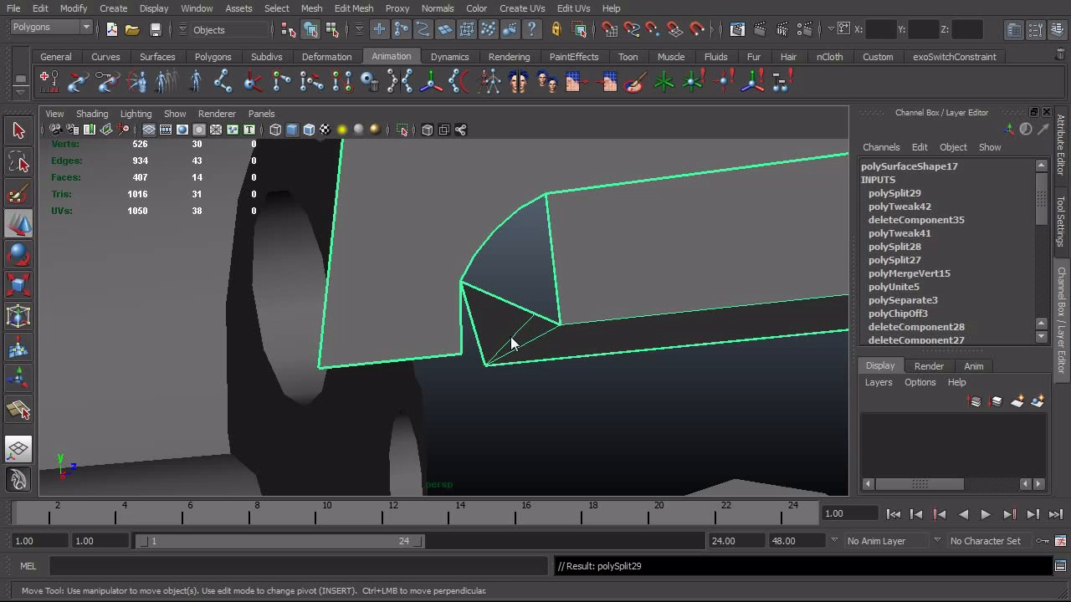
Add two more splits to the triangular bevel face, from its bottom rear corner to the open edge
key("y")
left_click(488, 366)
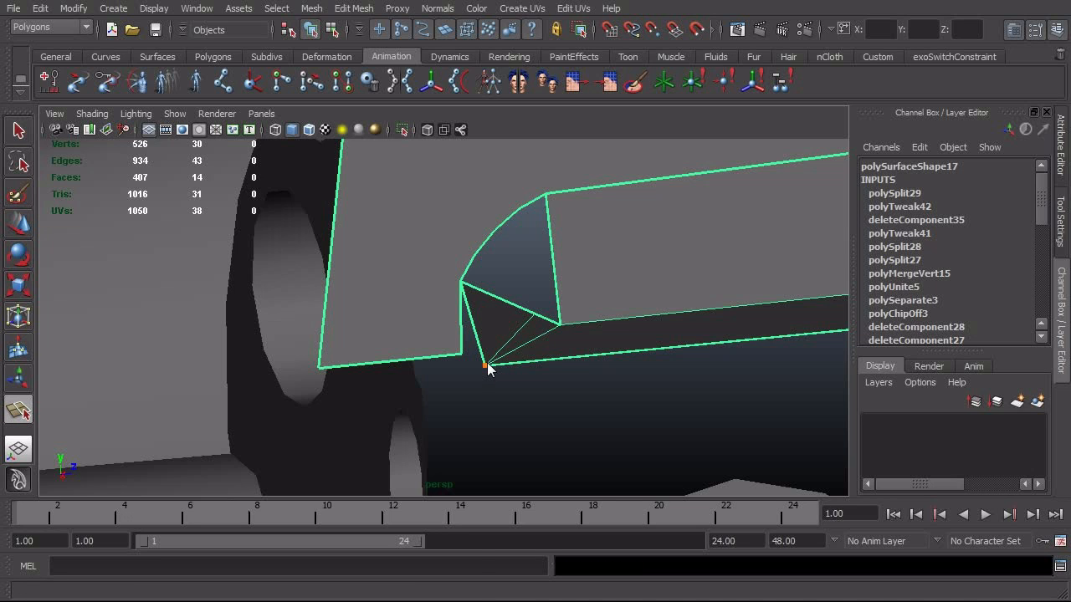
left_click(511, 305)
key("Return")
key("y")
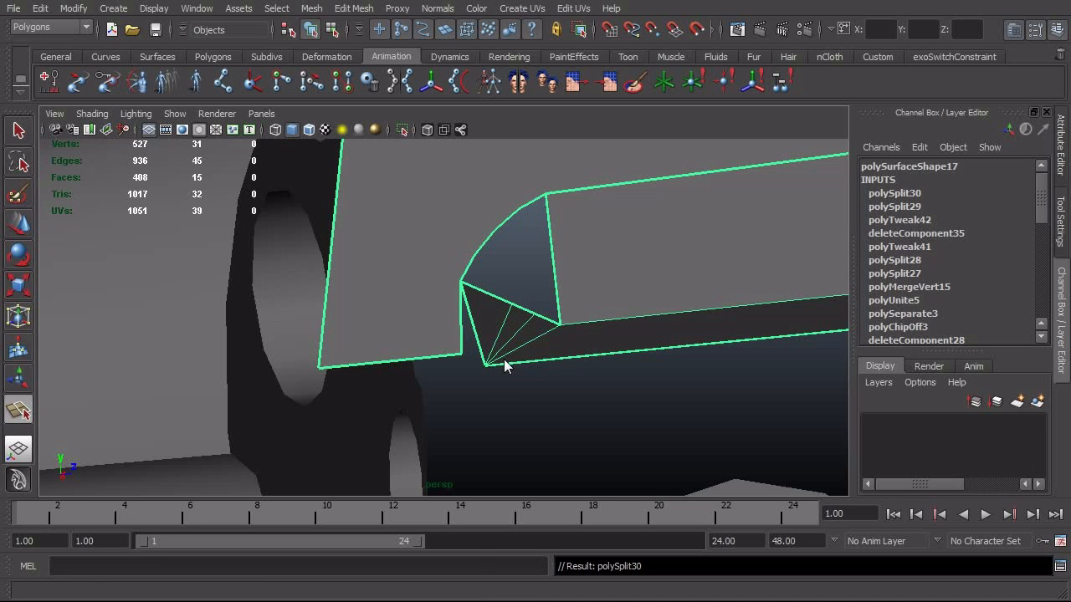
left_click(489, 305)
key("Return")
Snap the three new split vertices lengthwise under the matching vertices of the lower groove's arc in the side view
right_click_drag(483, 308, 552, 333, "alt")
right_click_drag(327, 353, 385, 363, "alt")
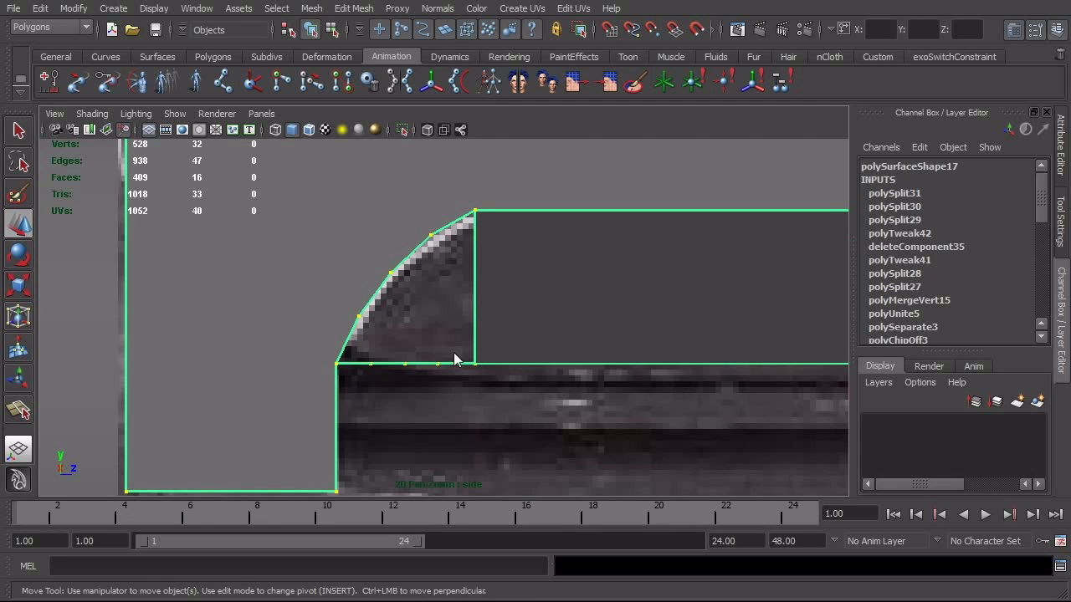
left_click_drag(432, 351, 362, 326)
key("v")
key("space")
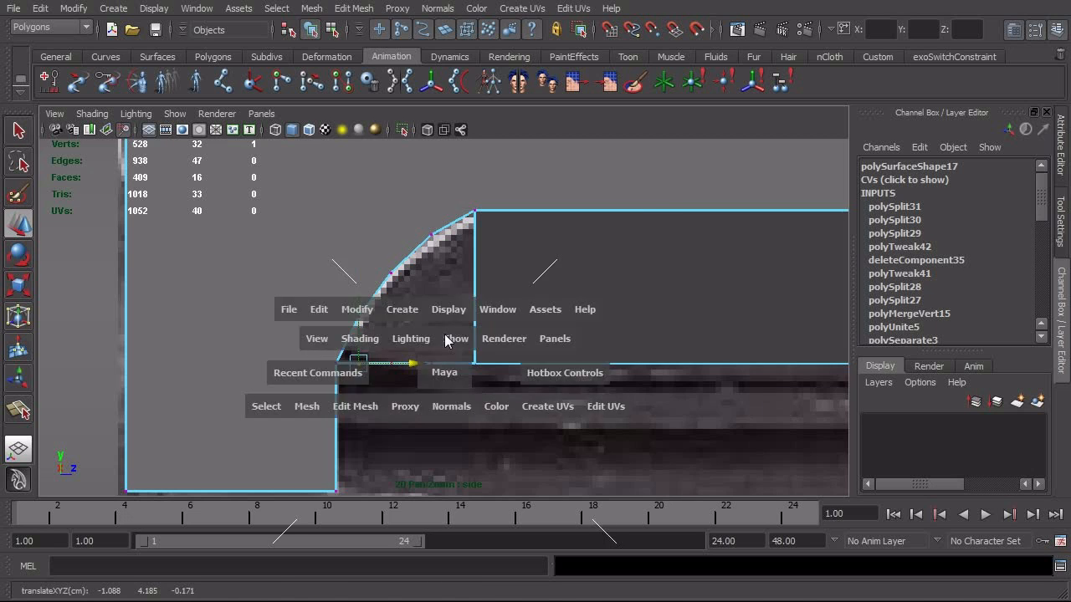
Move the three split vertices sideways in the perspective view so the bevel's open edge forms a curve, and return to object mode
left_click_drag(427, 328, 460, 352)
right_click_drag(477, 346, 479, 272, "alt")
middle_click_drag(472, 260, 435, 316, "alt")
left_click(415, 287)
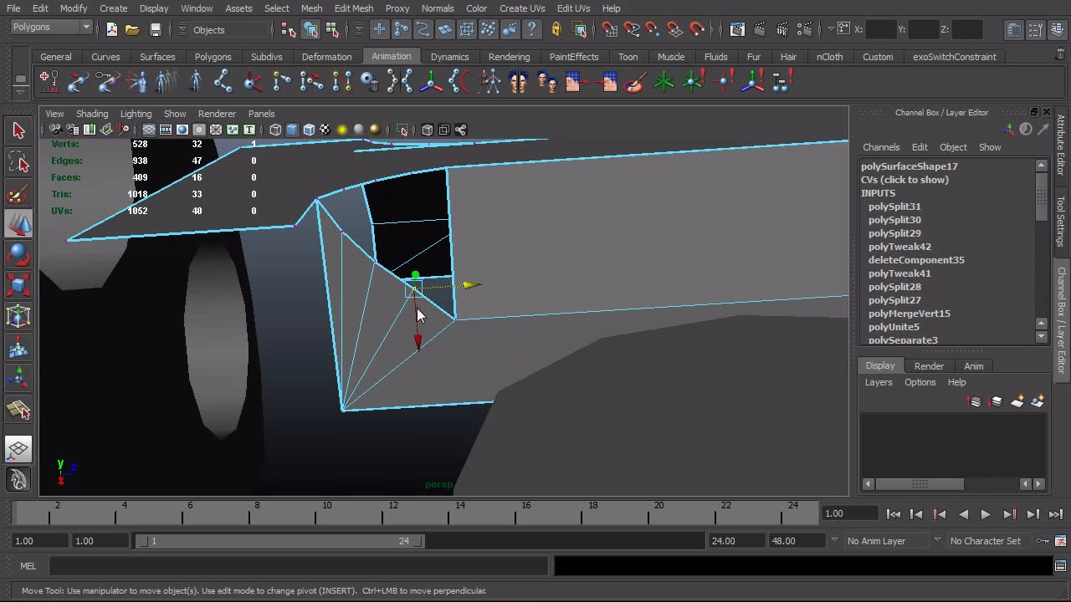
left_click_drag(417, 314, 376, 322)
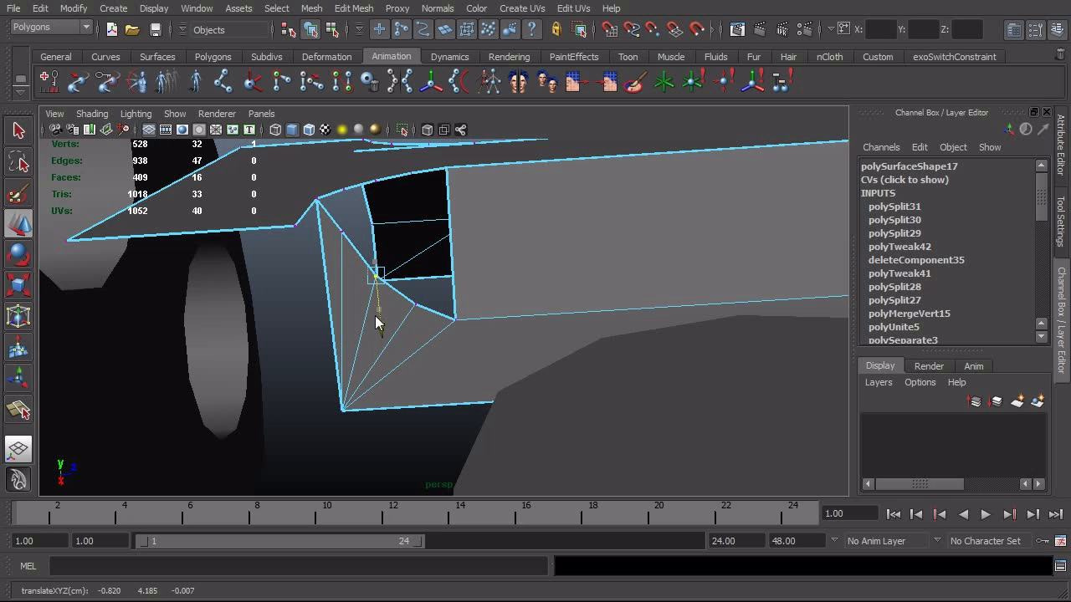
left_click(347, 227)
left_click_drag(346, 276, 383, 383, "alt")
middle_click_drag(383, 383, 342, 206, "alt")
right_click_drag(342, 207, 330, 317, "alt")
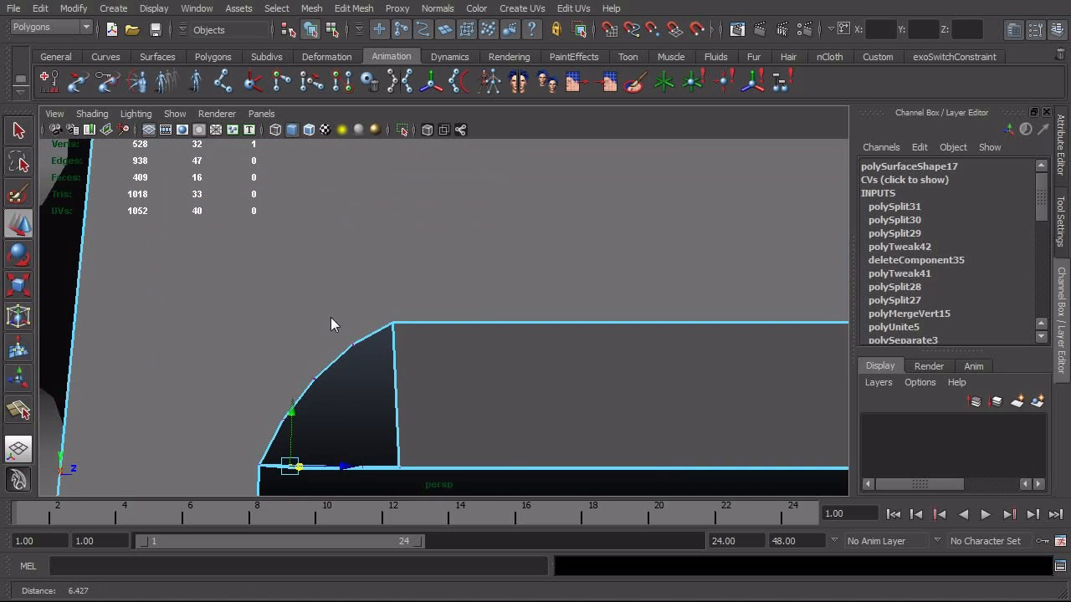
left_click_drag(330, 317, 319, 290, "alt")
key("F8")
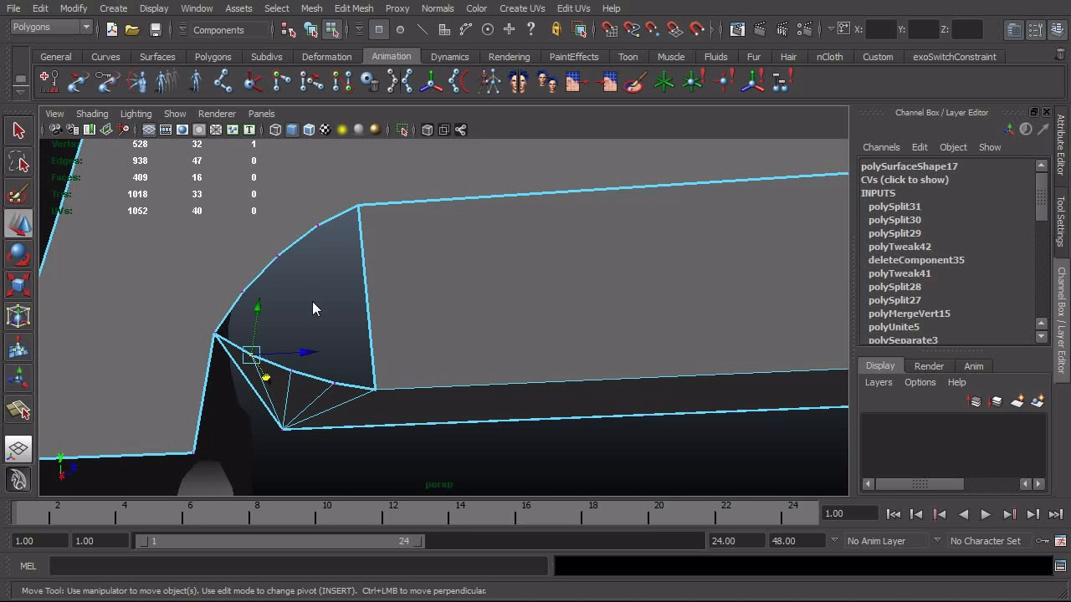
right_click_drag(384, 303, 343, 305, "alt")
left_click_drag(343, 298, 270, 280, "alt")
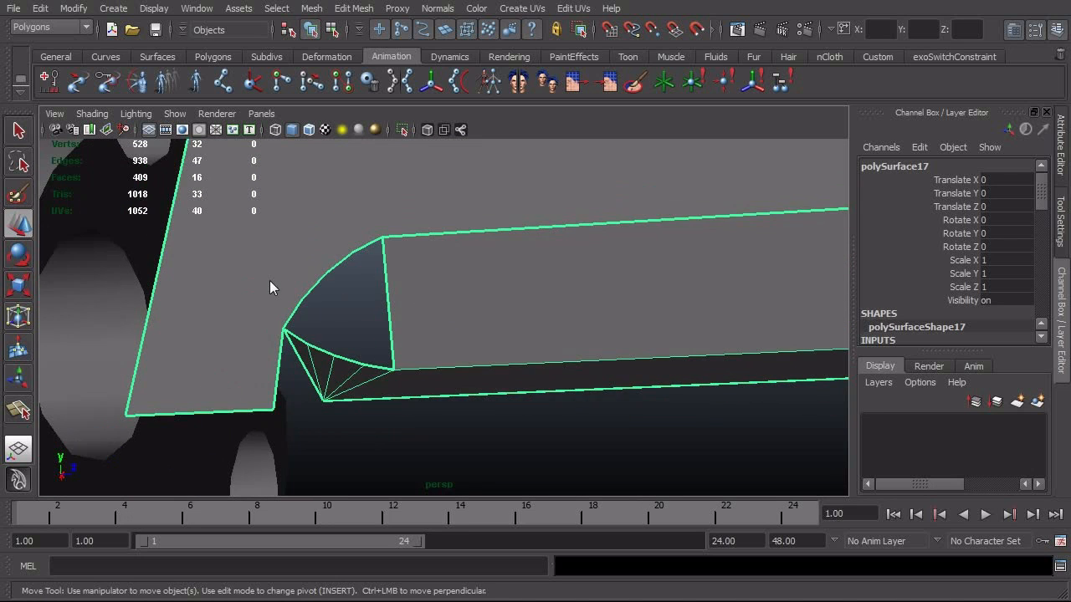
Select the vertices around the lower groove's rear end and merge the overlapping ones
key("F8")
left_click_drag(224, 186, 618, 457)
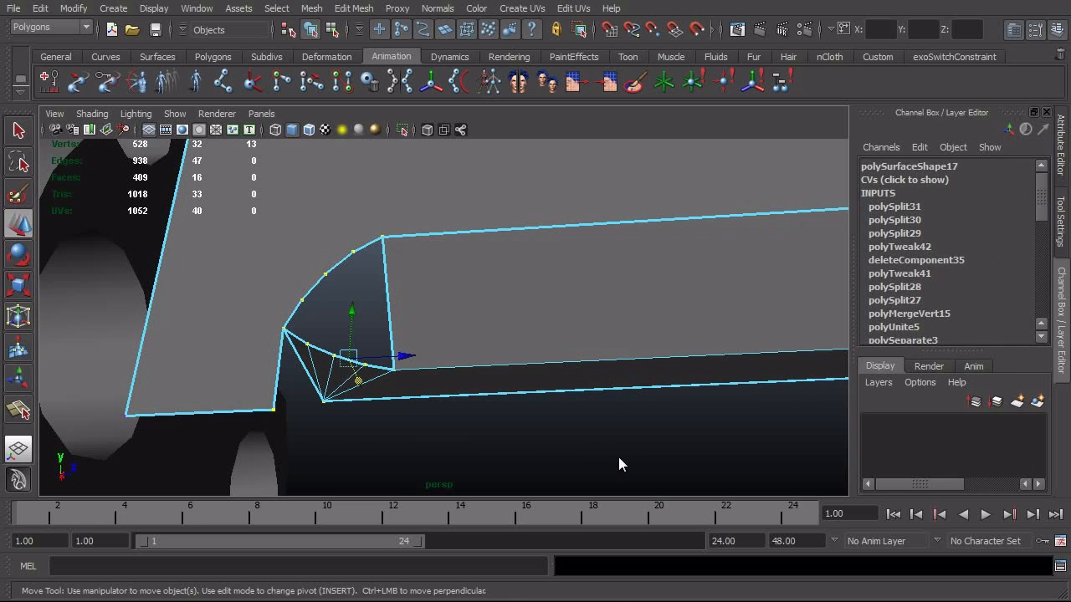
left_click(353, 8)
left_click(439, 375)
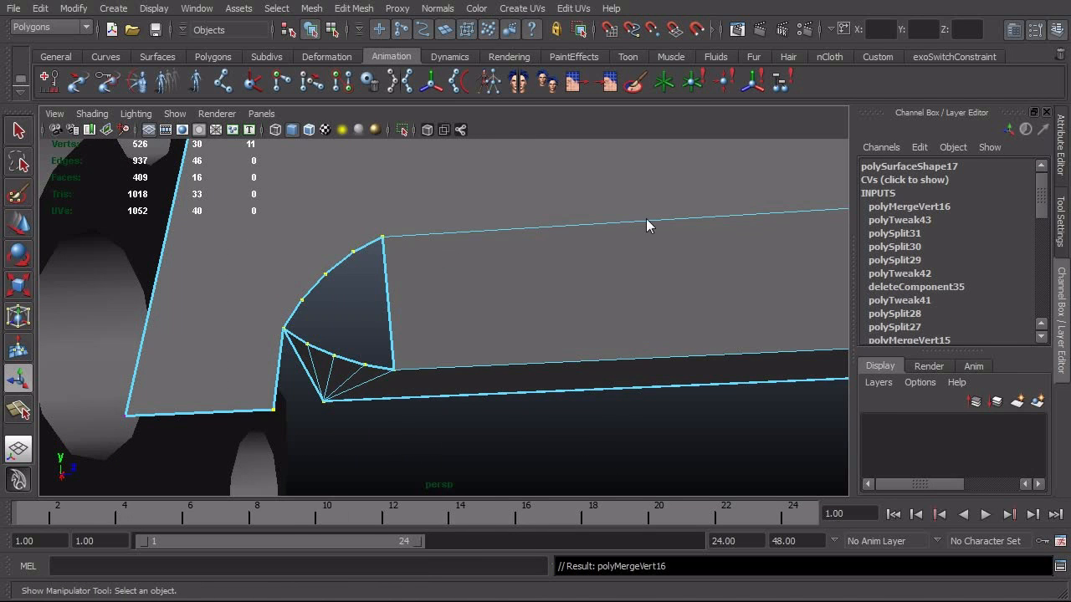
Fill the narrow rear part of the lower groove end with two appended polygons between the arc and the curved bevel edge
left_click_drag(347, 374, 242, 399, "alt")
right_click_drag(241, 399, 288, 402, "alt")
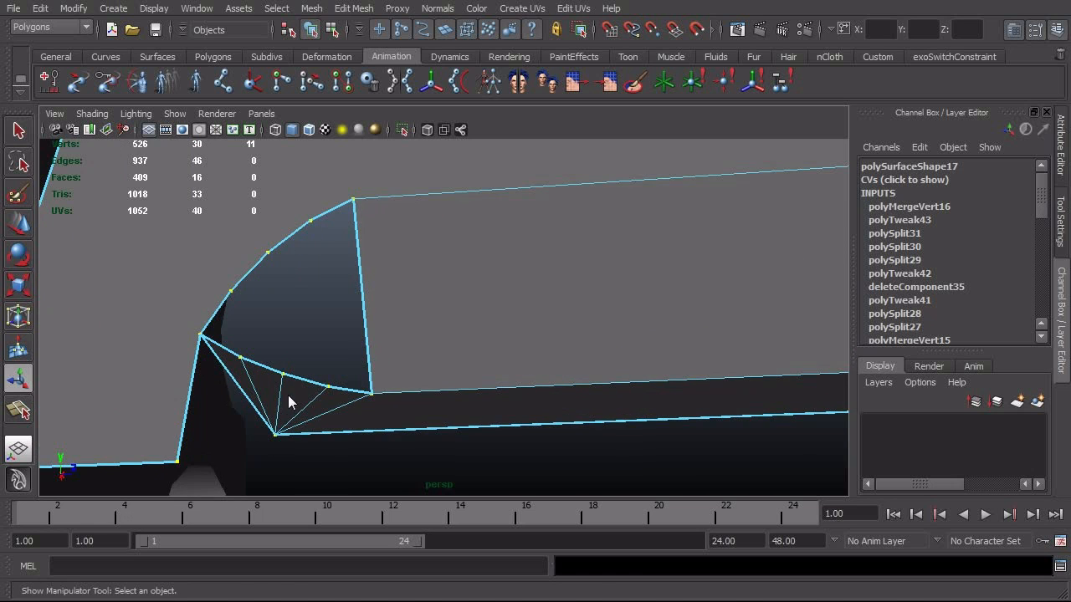
key("F8")
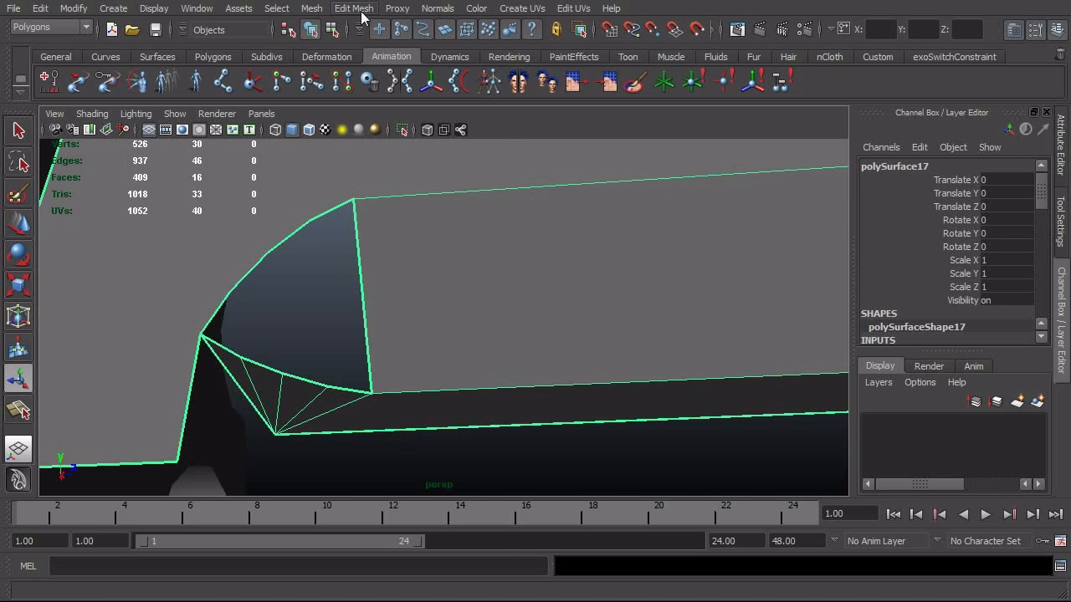
left_click(353, 9)
left_click(389, 82)
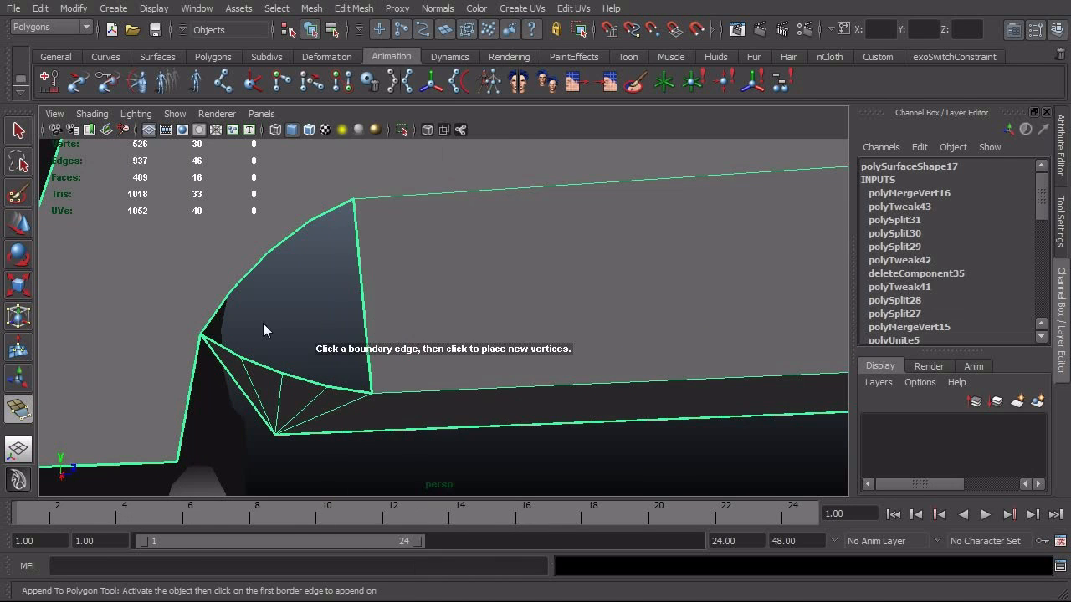
left_click(222, 321)
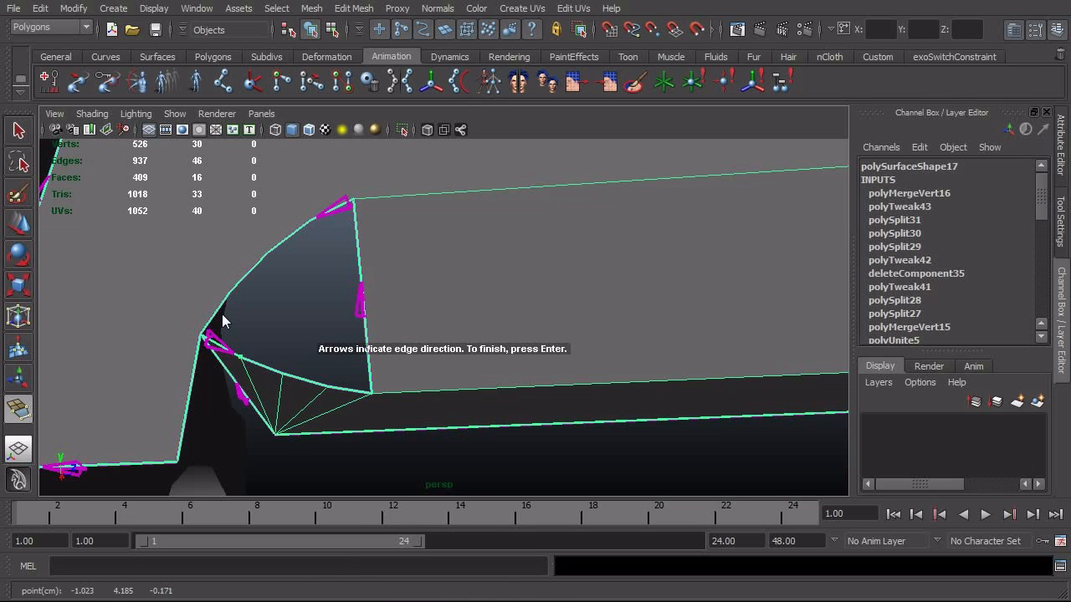
left_click(217, 313)
key("Return")
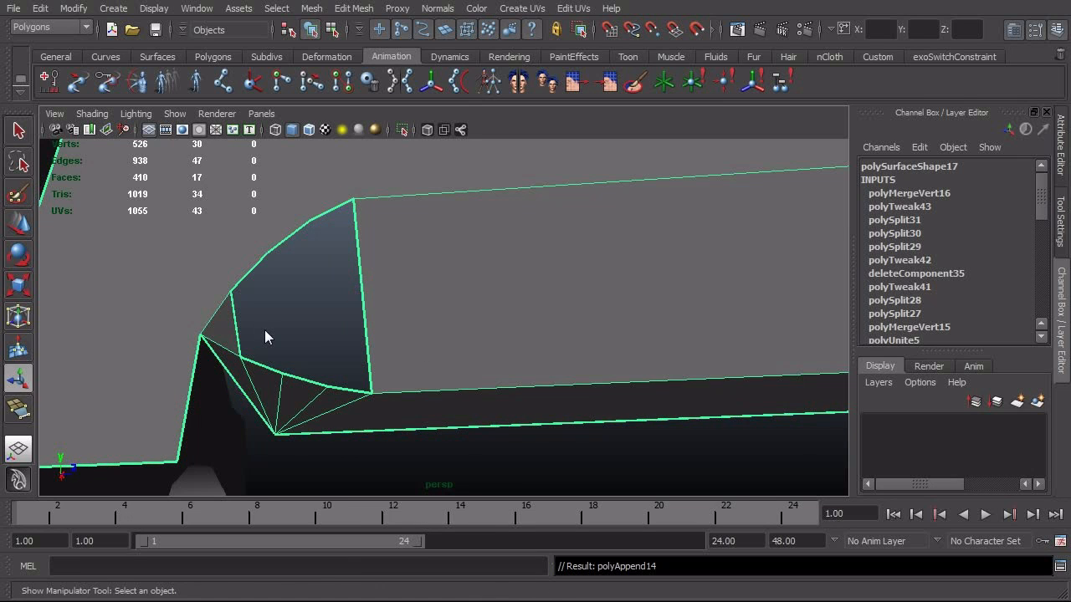
key("g")
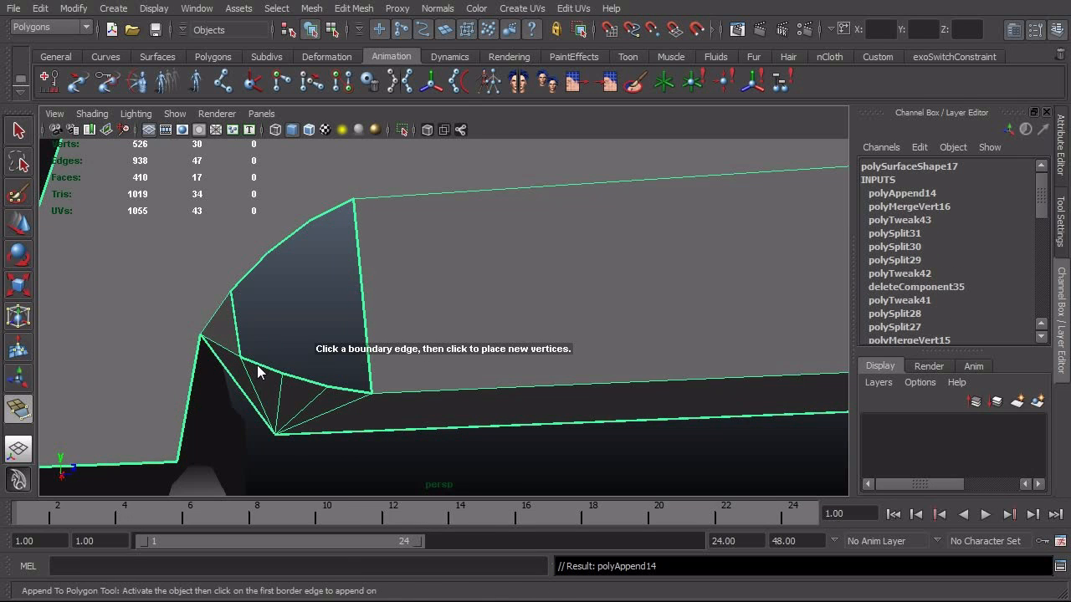
left_click(257, 364)
left_click(245, 274)
key("Return")
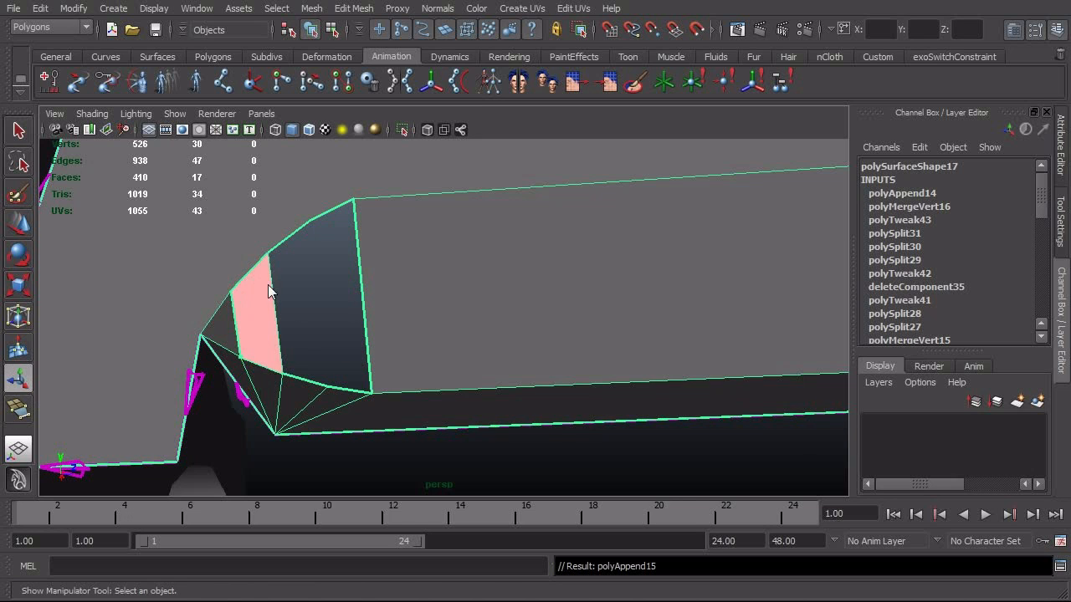
Append the last two polygons between the arc and the bevel edge to close the lower groove end
key("g")
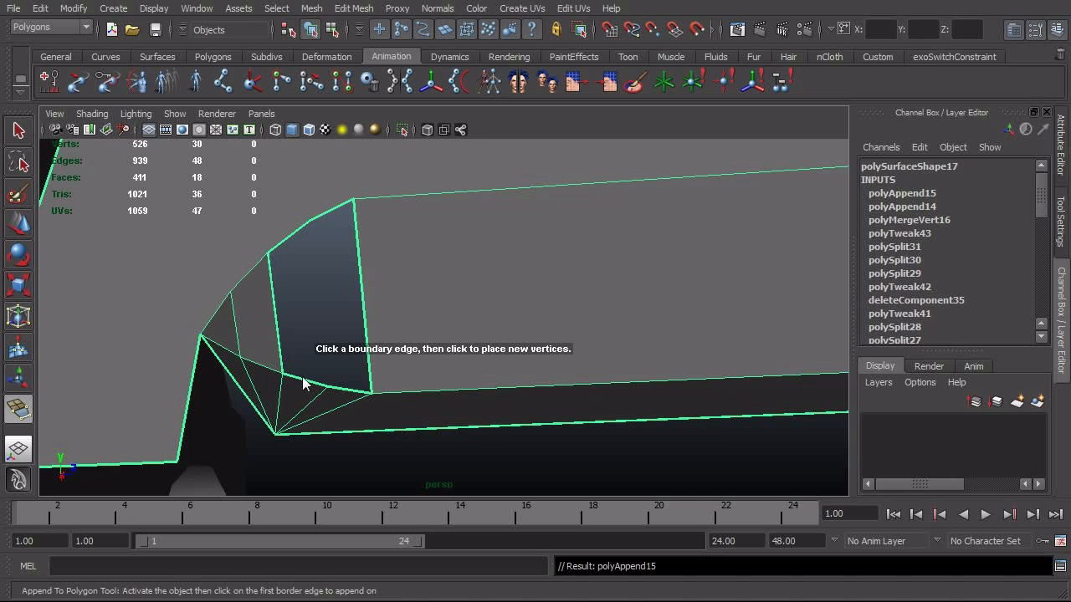
left_click(304, 377)
left_click(291, 237)
key("Return")
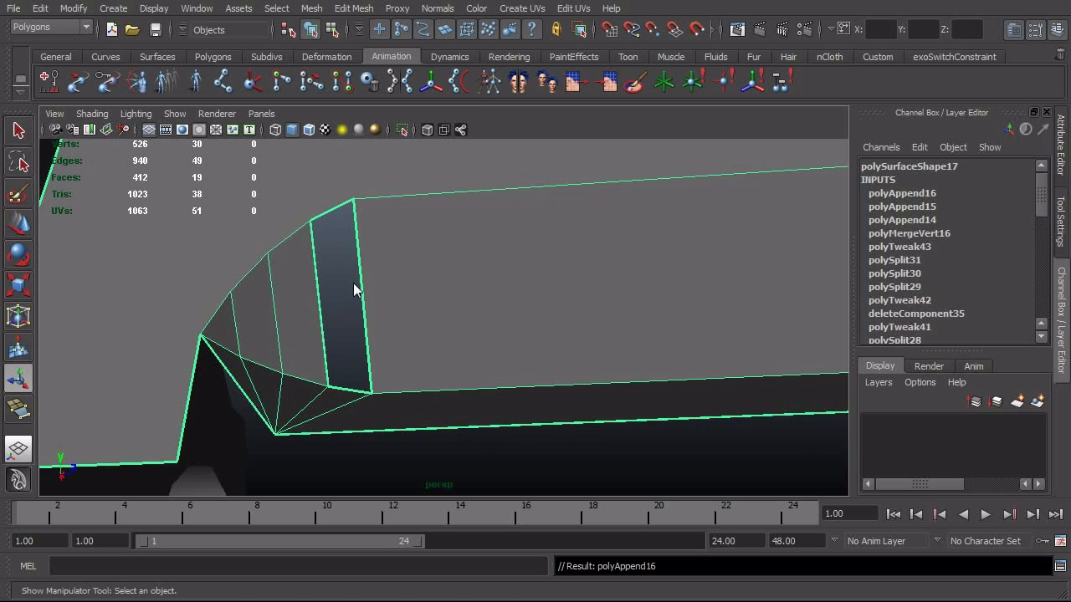
key("g")
left_click(352, 391)
left_click(334, 214)
key("Return")
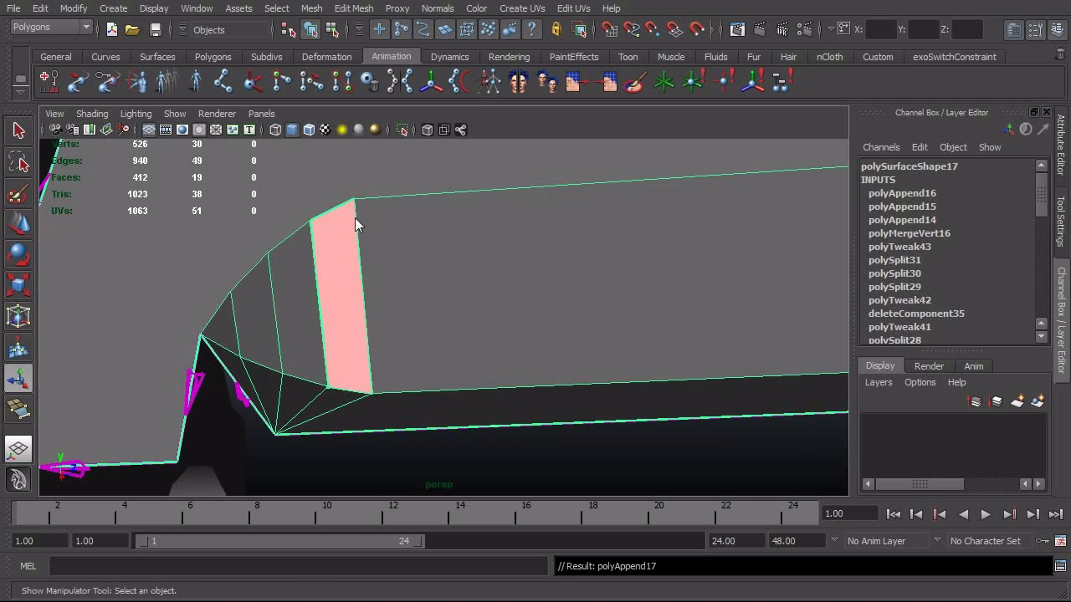
Deselect the barrel mesh and examine the shading of the filled lower groove end from several angles
left_click_drag(605, 305, 386, 344, "alt")
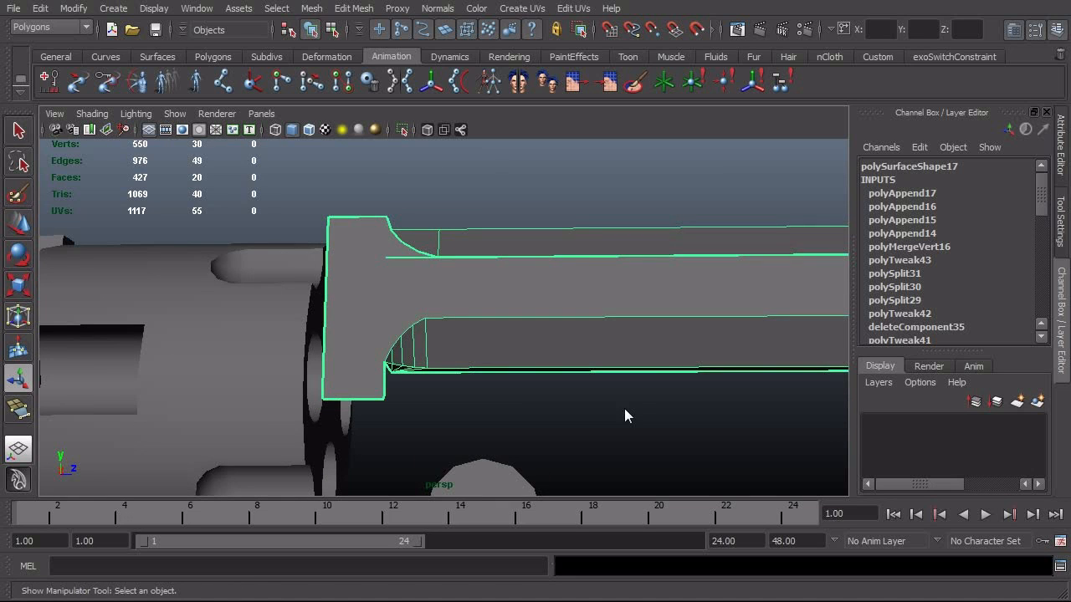
key("F8")
key("F8")
key("F8")
key("F8")
left_click(597, 412)
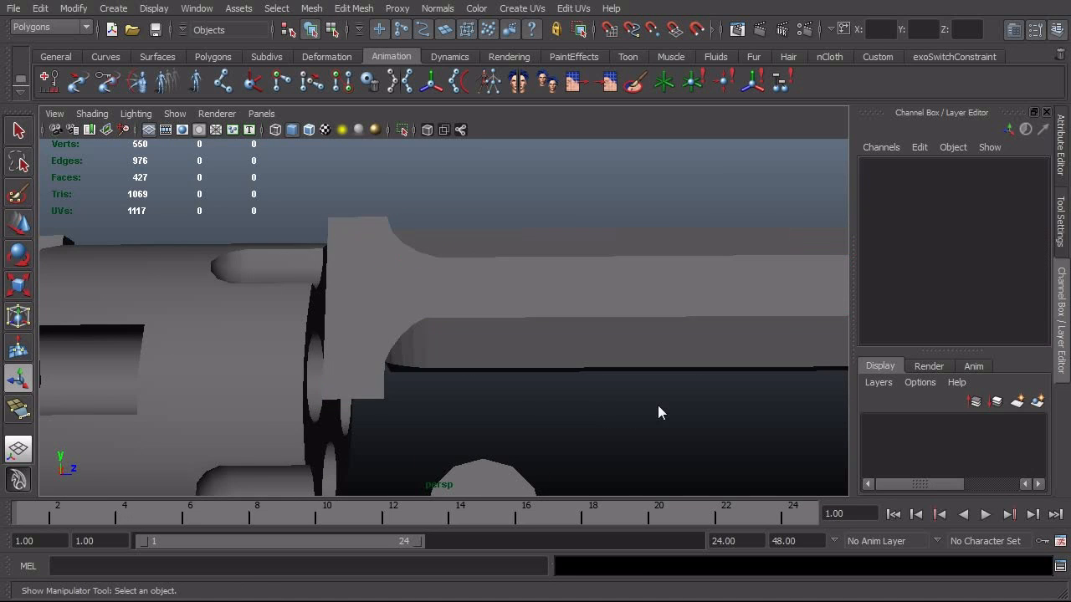
scroll(619, 411, "down", 3)
left_click_drag(521, 425, 430, 361, "alt")
scroll(587, 394, "up", 3)
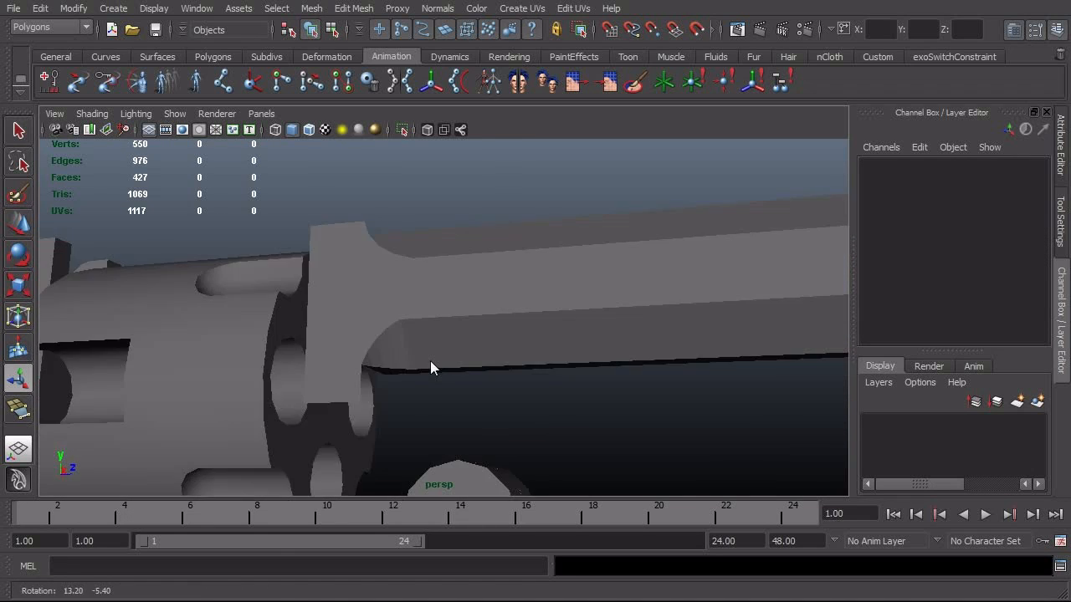
Soften the cross edges of the lower groove end's filled strip, including its border with the long bevel face
left_click(412, 351)
right_click_drag(412, 350, 431, 370, "alt")
right_click_drag(405, 377, 404, 347)
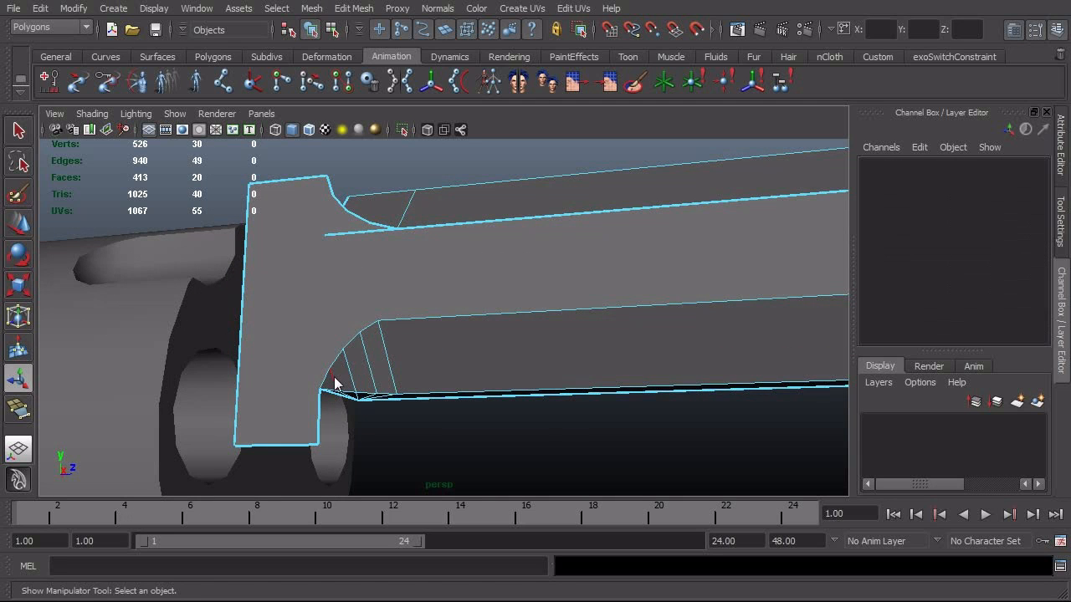
left_click(334, 381)
key("Right")
key("Up")
key("Up")
key("Up")
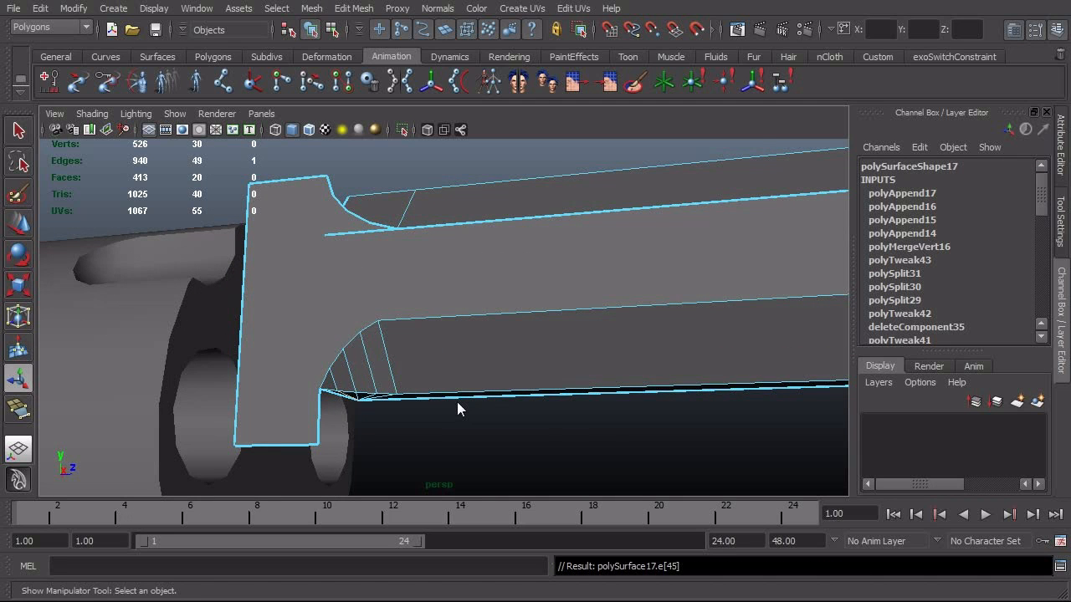
right_click_drag(490, 371, 591, 385, "shift")
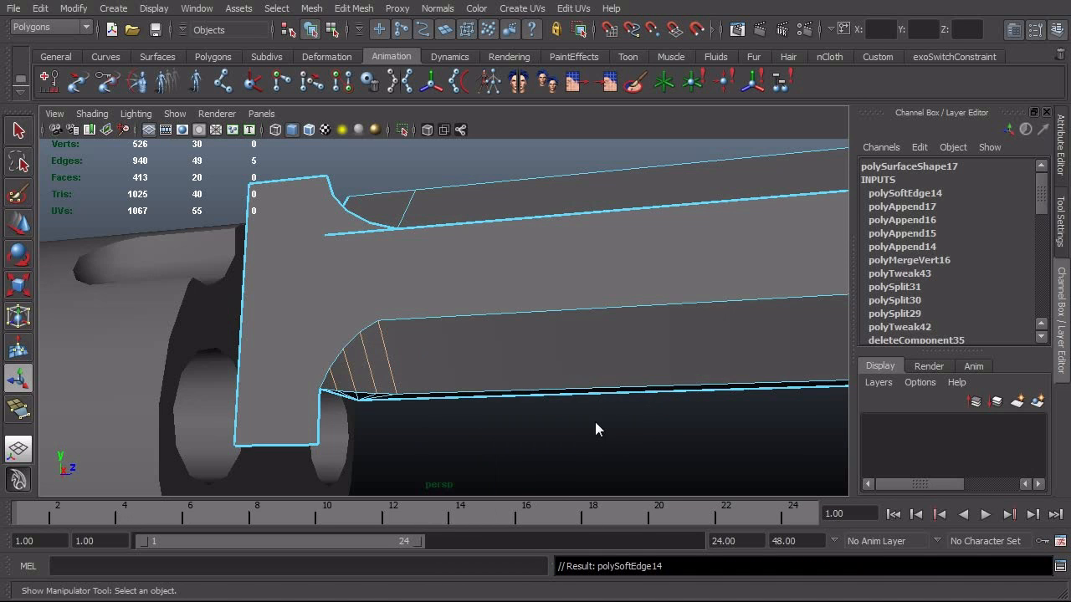
left_click(591, 452)
Delete the bevel face at the rear end of the barrel's upper groove
right_click_drag(590, 445, 498, 390, "alt")
left_click_drag(498, 390, 580, 410, "alt")
right_click_drag(580, 411, 452, 413, "alt")
left_click_drag(453, 412, 430, 352, "alt")
left_click(361, 356)
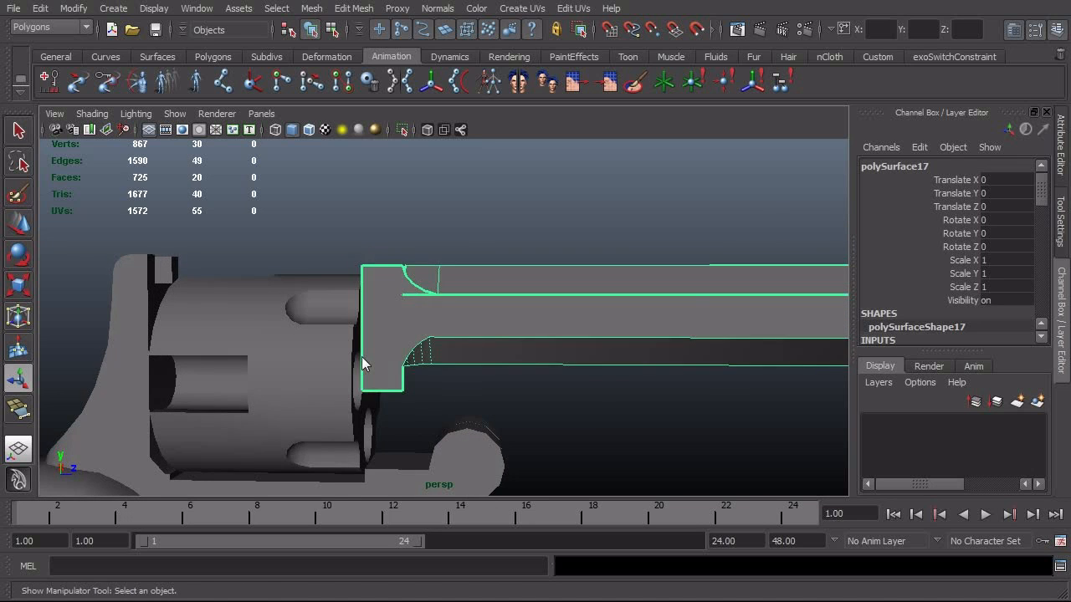
left_click_drag(361, 357, 362, 380, "alt")
right_click_drag(363, 380, 469, 374, "alt")
left_click_drag(469, 374, 363, 342, "alt")
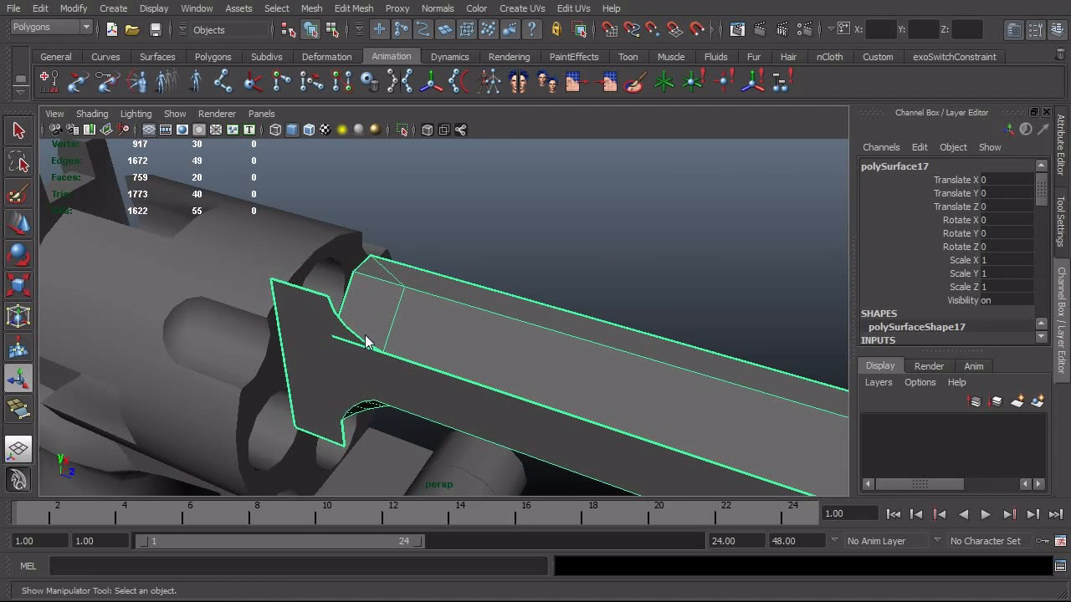
right_click_drag(345, 307, 347, 337)
left_click(366, 315)
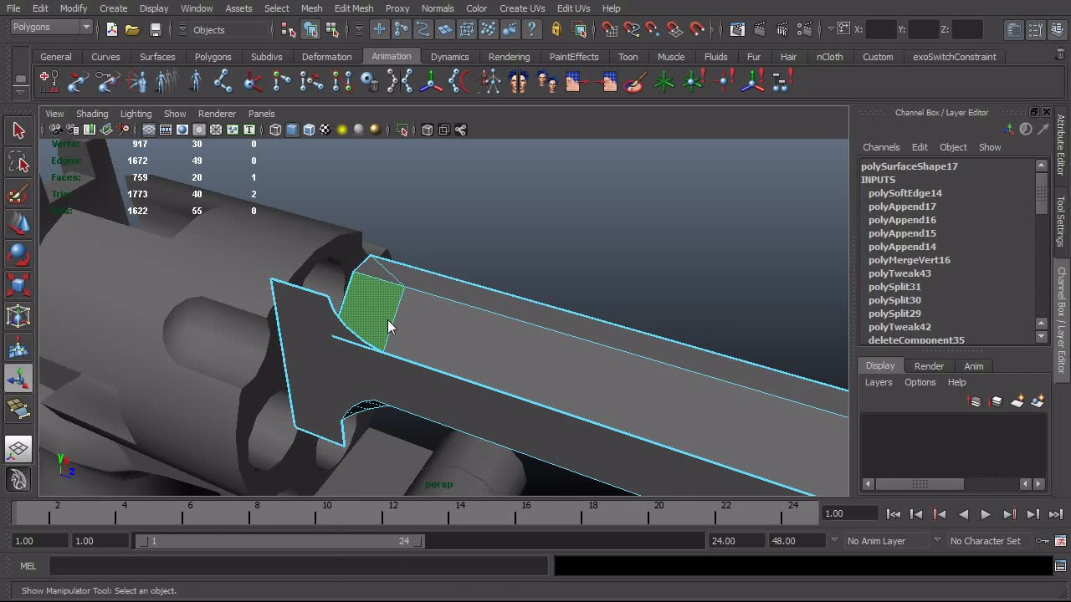
key("Delete")
Snap the frame section's top edge vertically to the barrel's upper edge in the side view, and return to the perspective view
key("space")
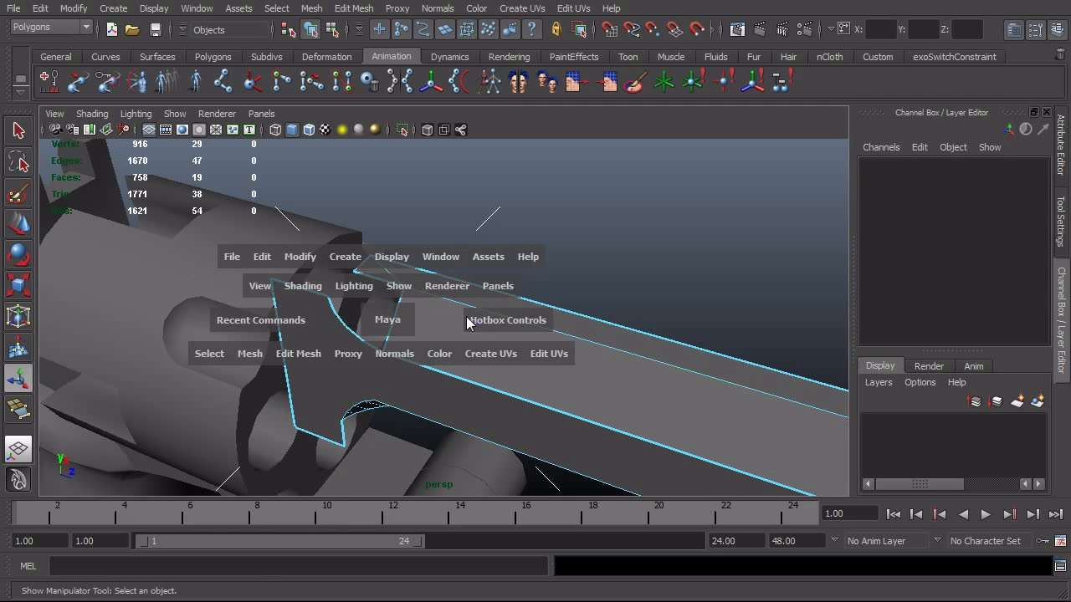
left_click_drag(387, 319, 467, 324)
right_click_drag(326, 332, 414, 308, "alt")
middle_click_drag(416, 306, 440, 520, "alt")
middle_click_drag(432, 151, 429, 363, "alt")
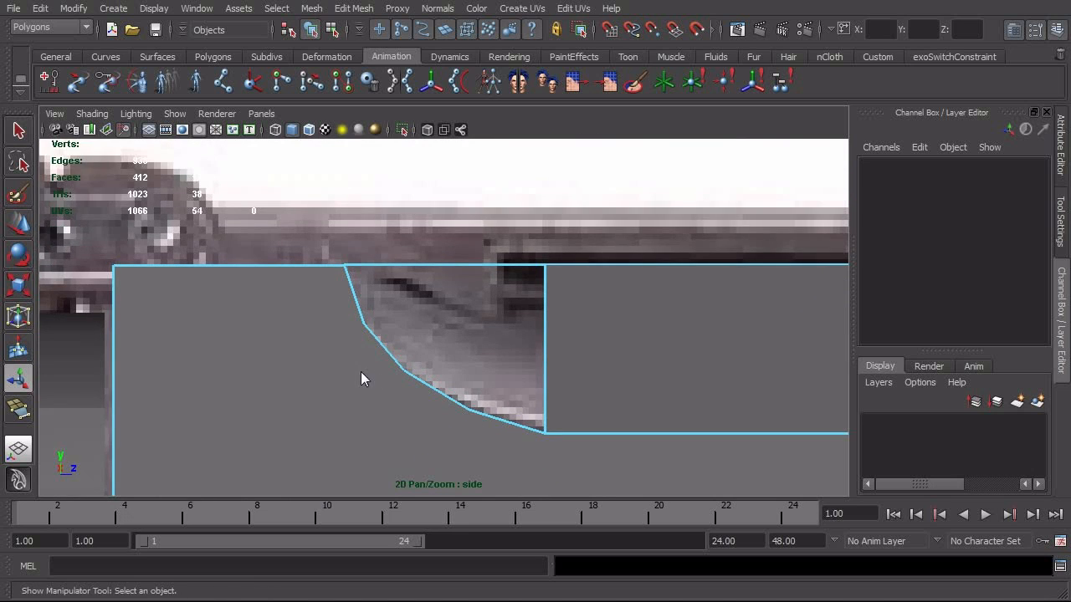
right_click_drag(261, 358, 289, 319, "alt")
middle_click_drag(263, 308, 364, 316, "alt")
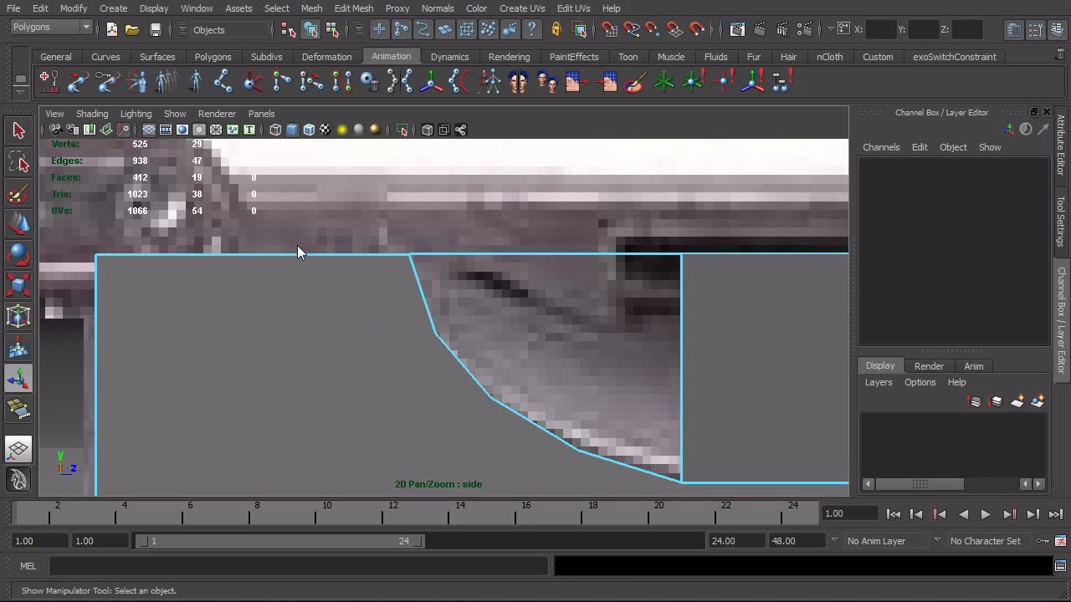
left_click(299, 256)
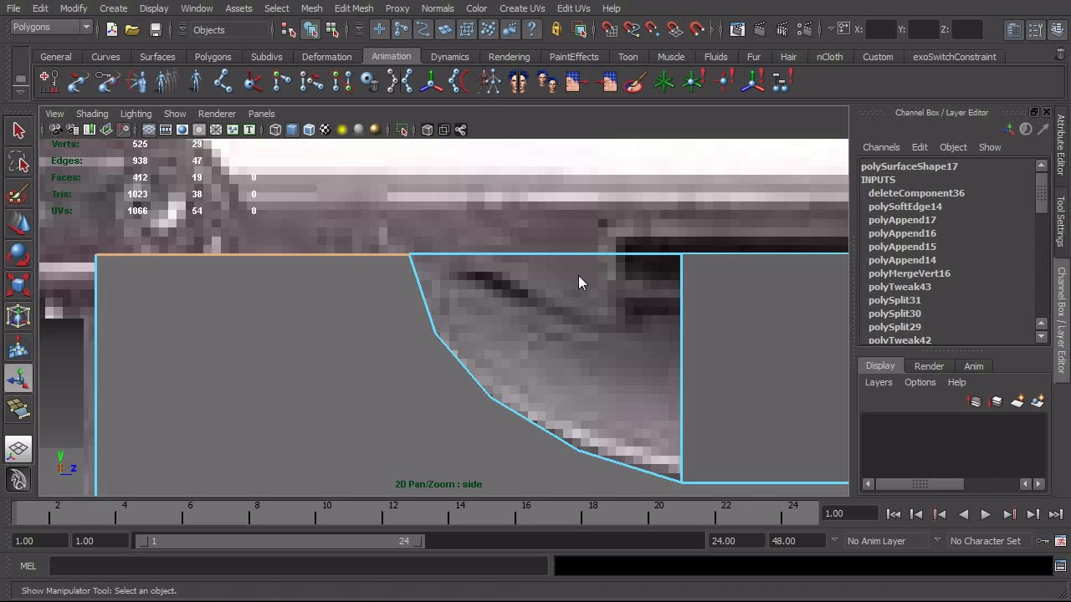
key("w")
key("v")
left_click_drag(254, 234, 402, 255)
key("space")
left_click_drag(507, 318, 512, 280)
left_click_drag(508, 294, 476, 330, "alt")
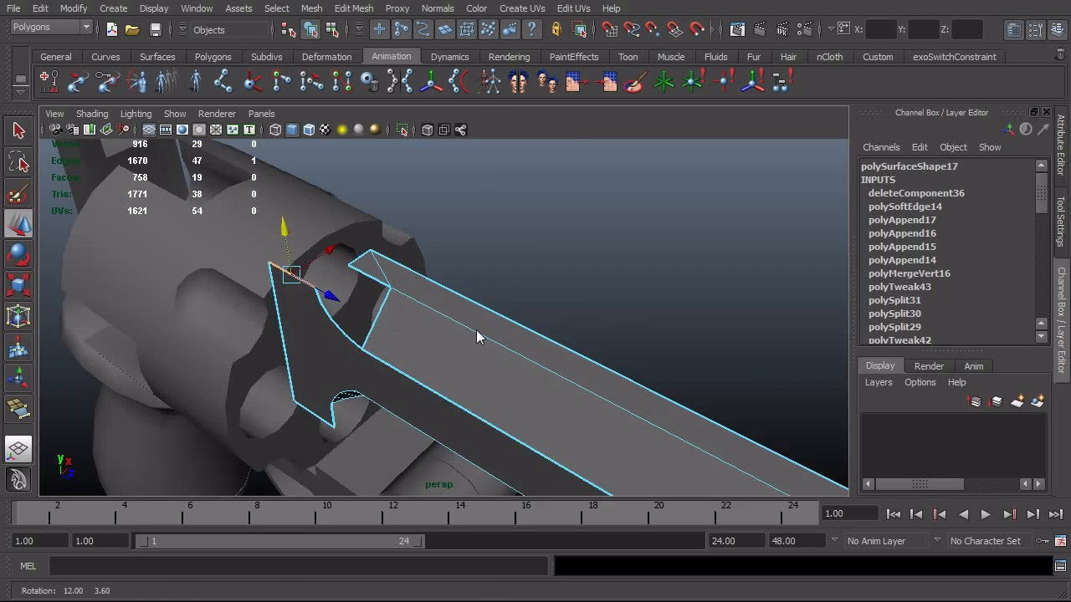
Snap the loose corner vertex at the rear of the barrel's upper bevel onto the top vertex of the frame's groove curve
right_click_drag(476, 329, 486, 337, "alt")
left_click_drag(486, 337, 444, 293, "alt")
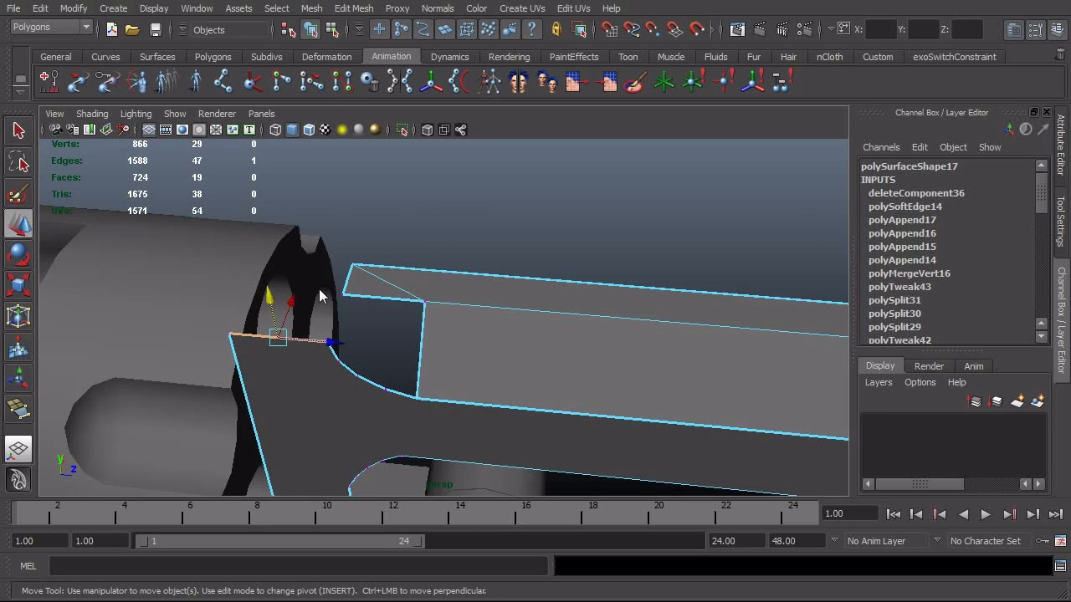
left_click_drag(359, 305, 492, 350)
key("v")
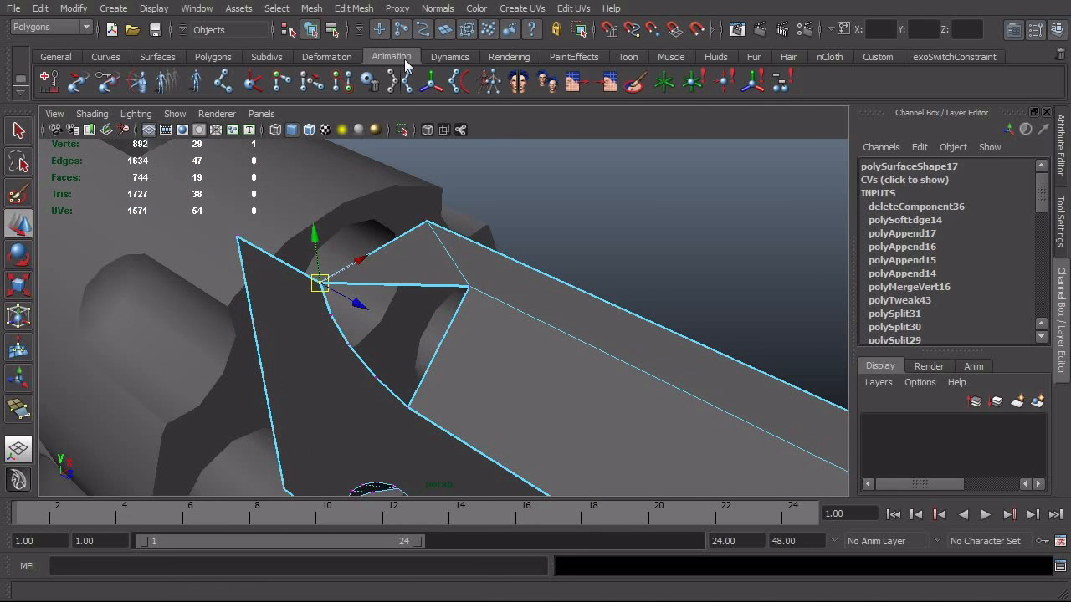
Split the barrel's rear top face with the Interactive Split Tool, from its upper corner to the open edge near the bevel corner
left_click(353, 8)
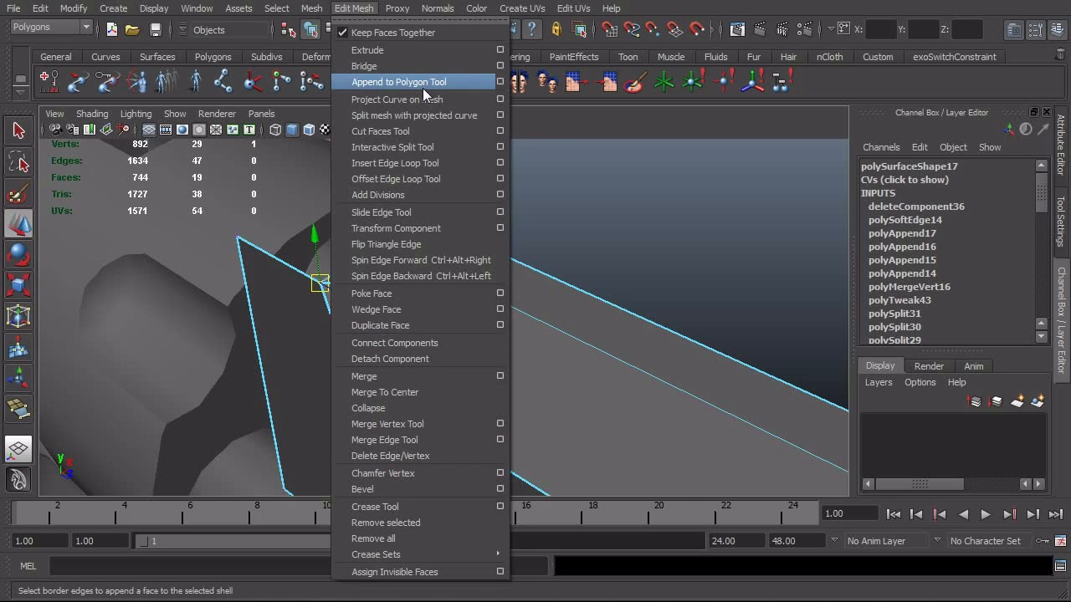
left_click(416, 145)
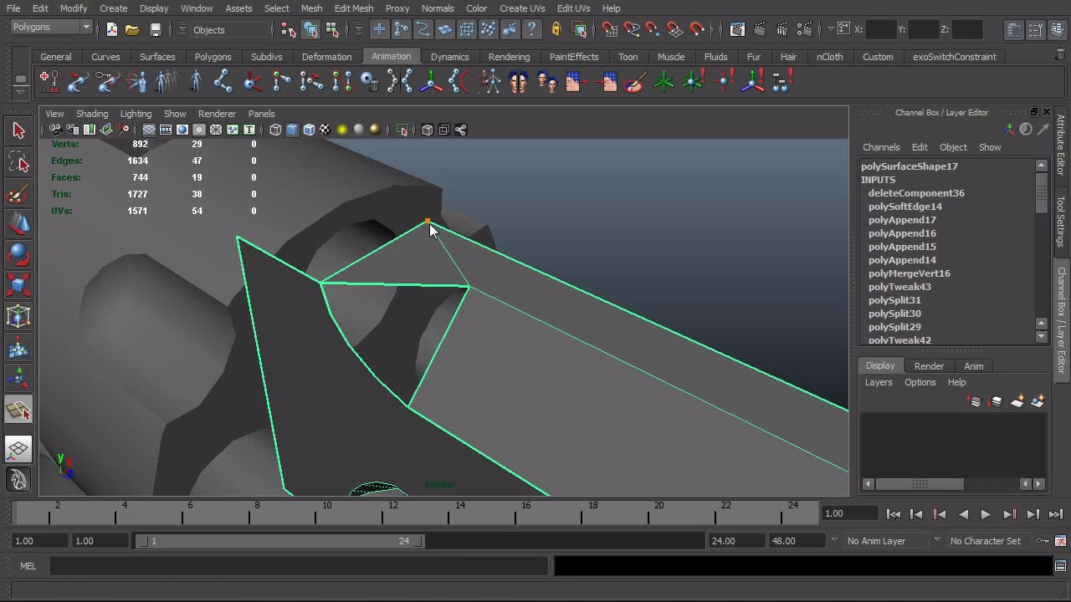
left_click(429, 223)
left_click(439, 285)
key("Return")
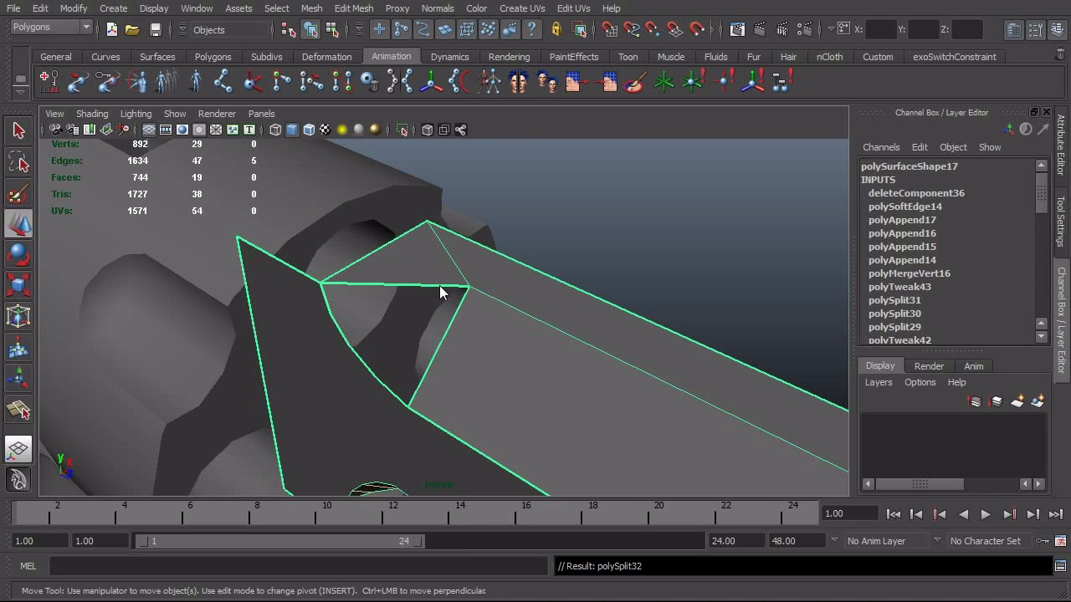
key("y")
left_click(427, 222)
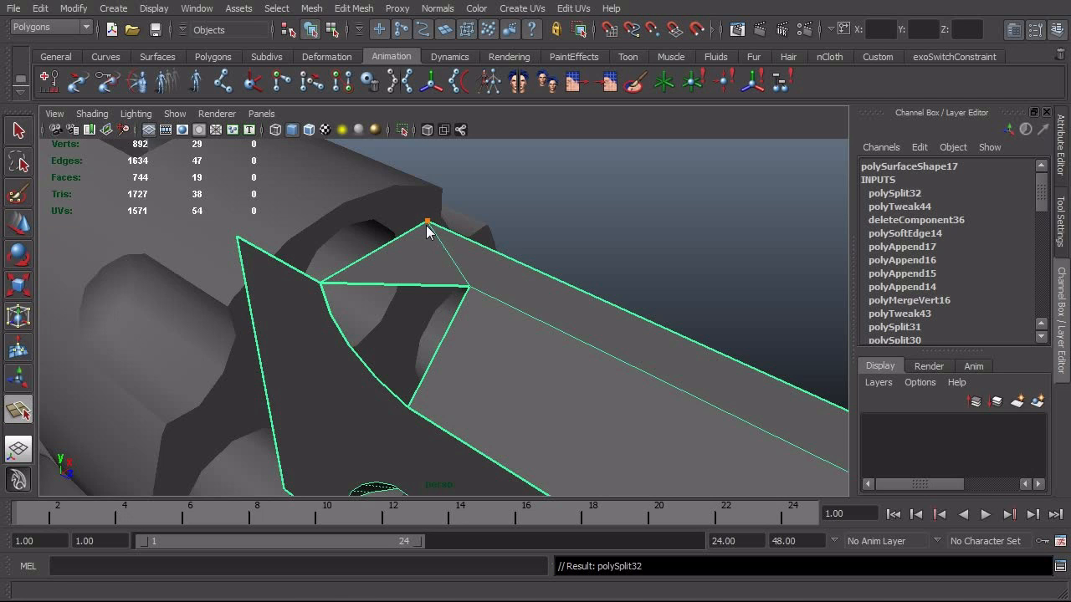
left_click_drag(427, 226, 437, 243, "alt")
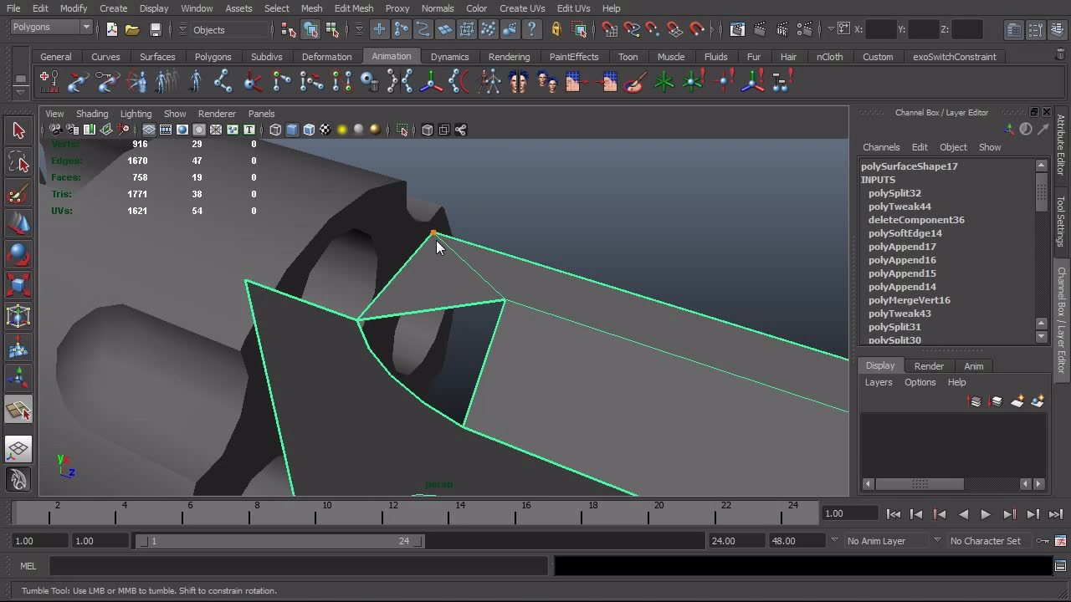
left_click(473, 302)
key("Return")
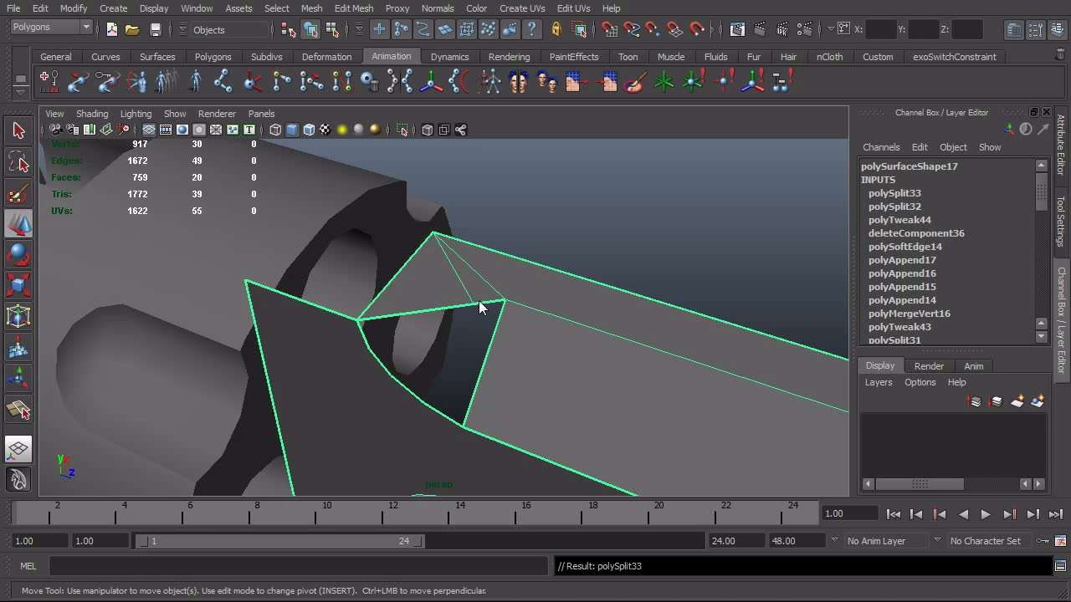
Add two more splits from the same upper corner, spaced along the open edge towards the frame section
key("y")
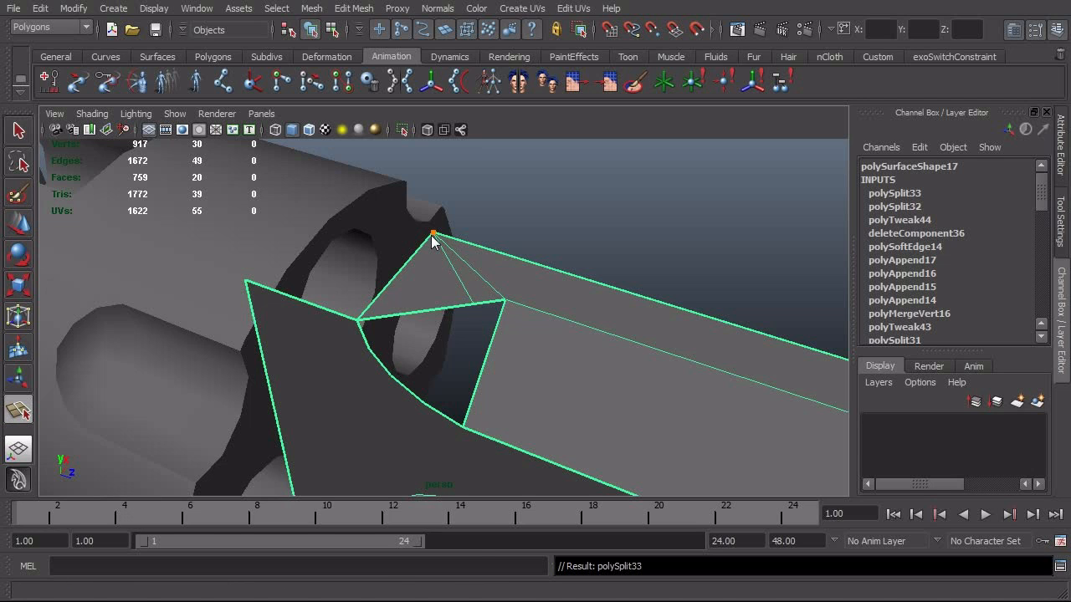
left_click(432, 235)
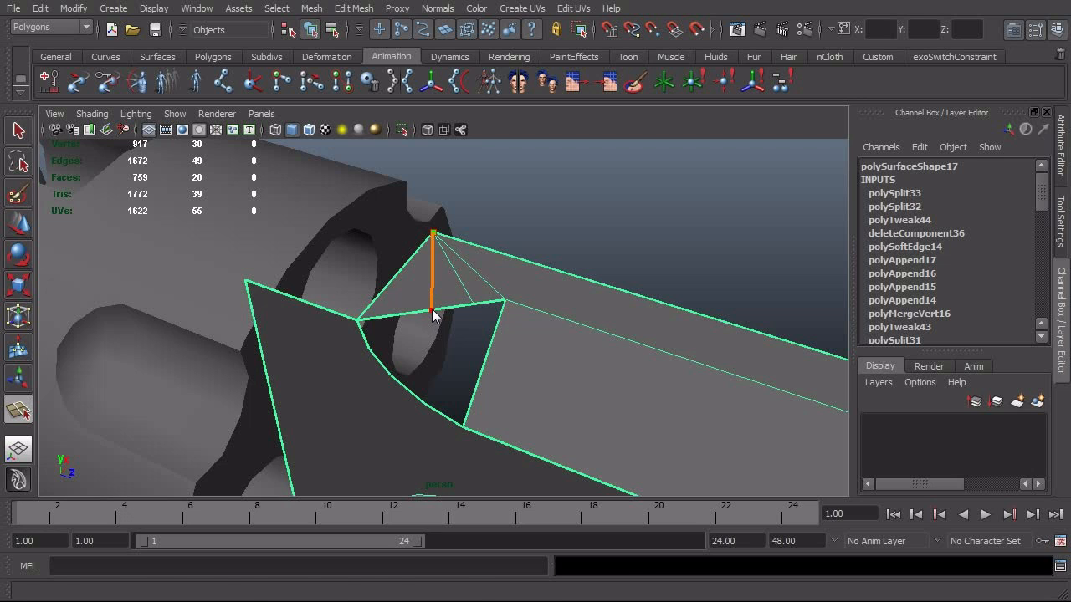
left_click(432, 311)
key("Return")
key("y")
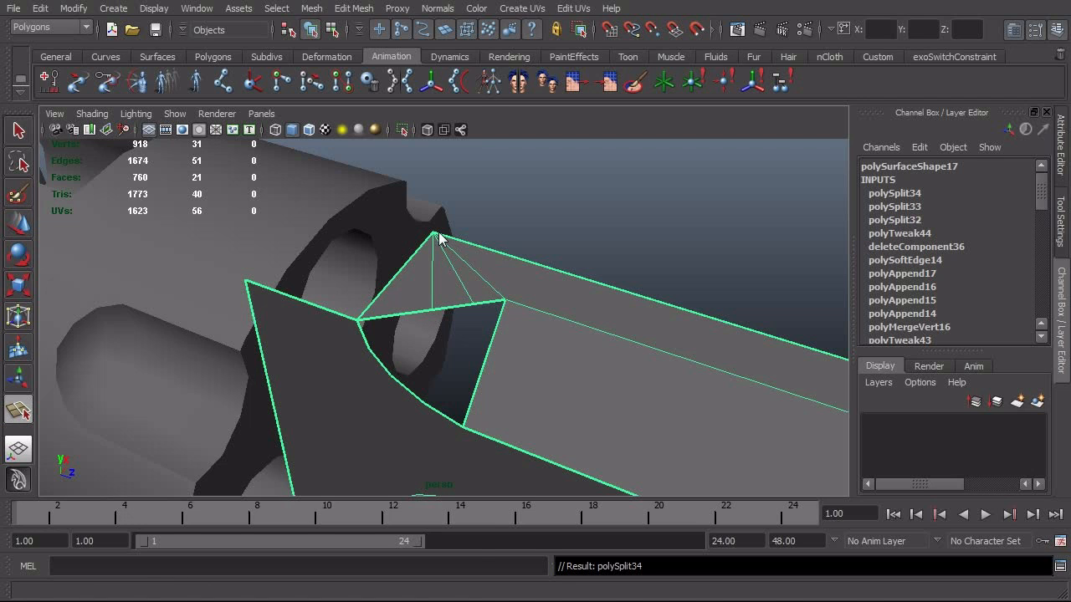
left_click(433, 235)
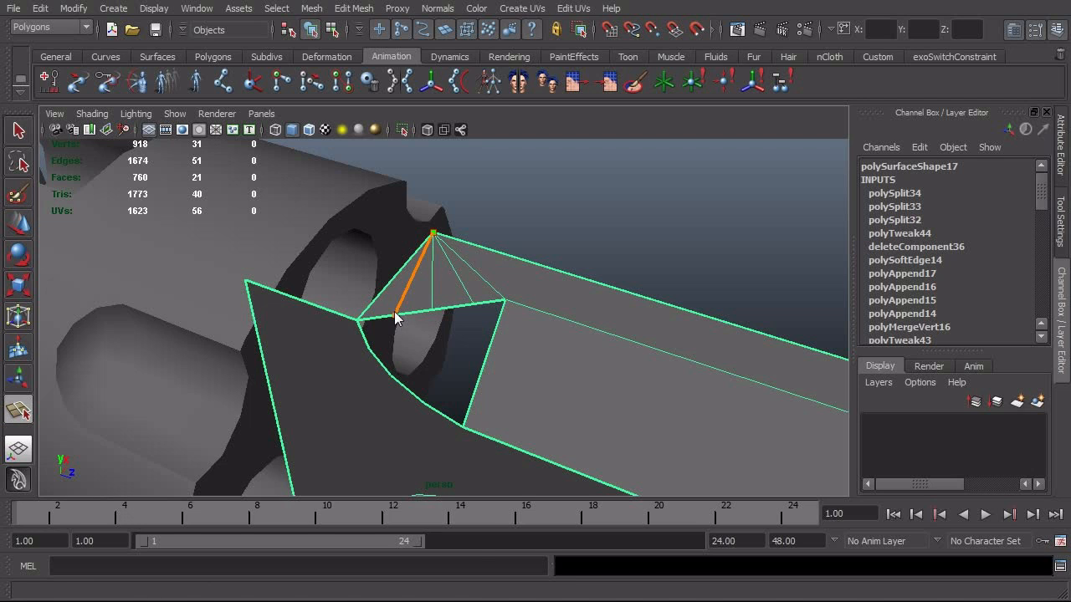
left_click(396, 311)
key("Return")
In the side view, snap the new open-edge vertices lengthwise to the groove curve's vertices, then return to the shaded perspective view
left_click_drag(515, 333, 429, 332, "alt")
key("space")
scroll(465, 333, "up", 1)
middle_click_drag(546, 386, 539, 278, "alt")
scroll(542, 322, "down", 5)
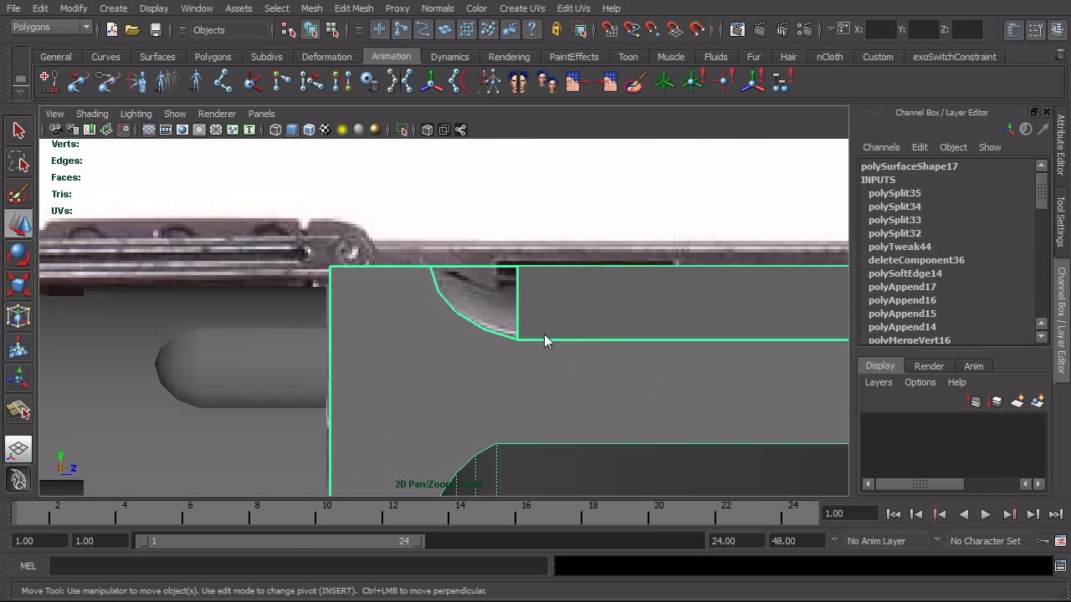
middle_click_drag(544, 334, 538, 354, "alt")
scroll(450, 343, "up", 2)
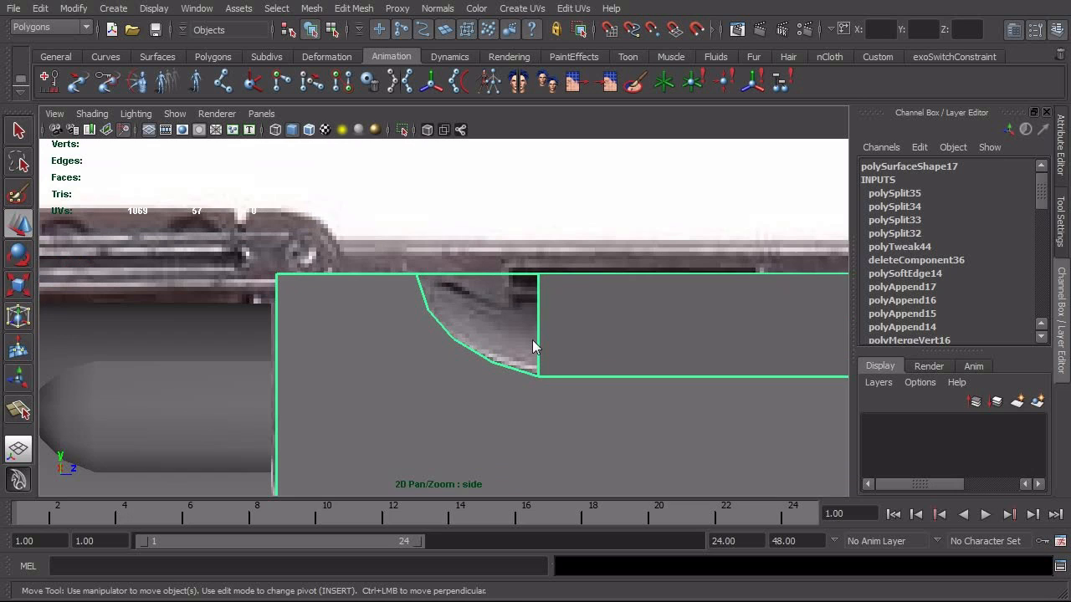
right_click_drag(521, 291, 473, 276)
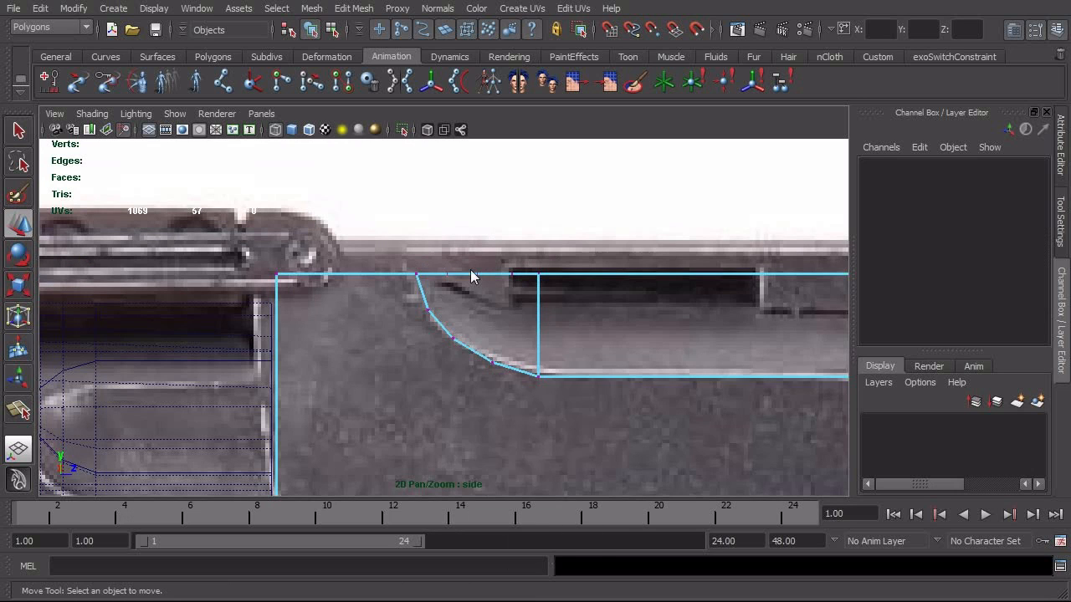
left_click_drag(428, 264, 463, 297)
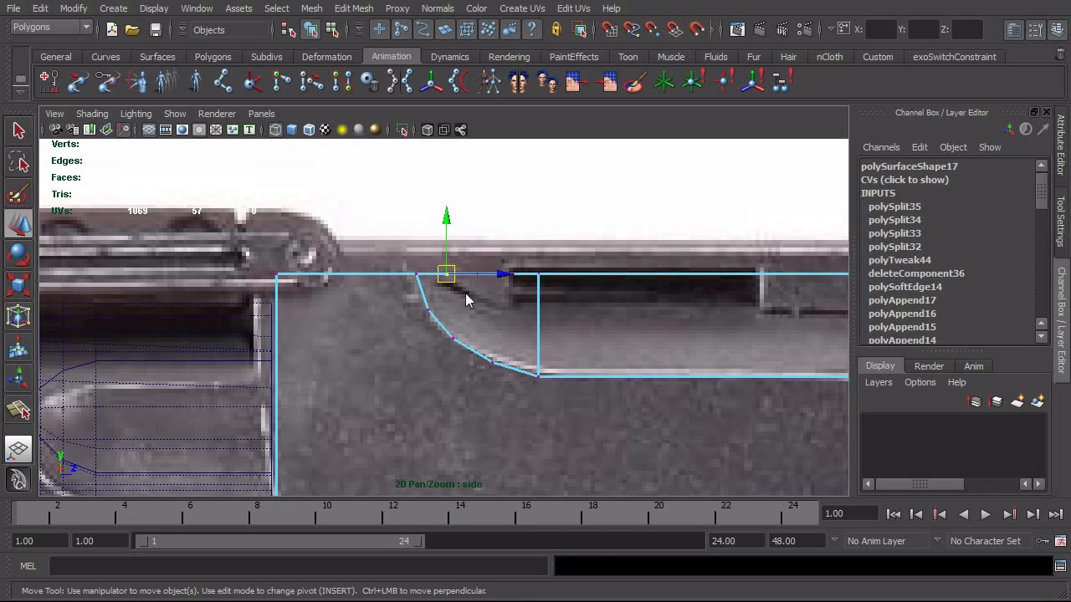
key("v")
left_click_drag(469, 281, 464, 319)
key("v")
key("ctrl+z")
key("v")
mouse_move(479, 249)
left_mouse_down()
mouse_move(523, 295)
mouse_move(501, 346)
mouse_move(508, 302)
mouse_move(503, 317)
mouse_move(515, 310)
mouse_move(562, 357)
mouse_move(563, 322)
mouse_move(589, 382)
mouse_move(595, 355)
left_mouse_up()
key("v")
key("space")
key("5")
Move the new vertices sideways across the barrel so that the open edge forms a smooth curve
left_click(535, 311)
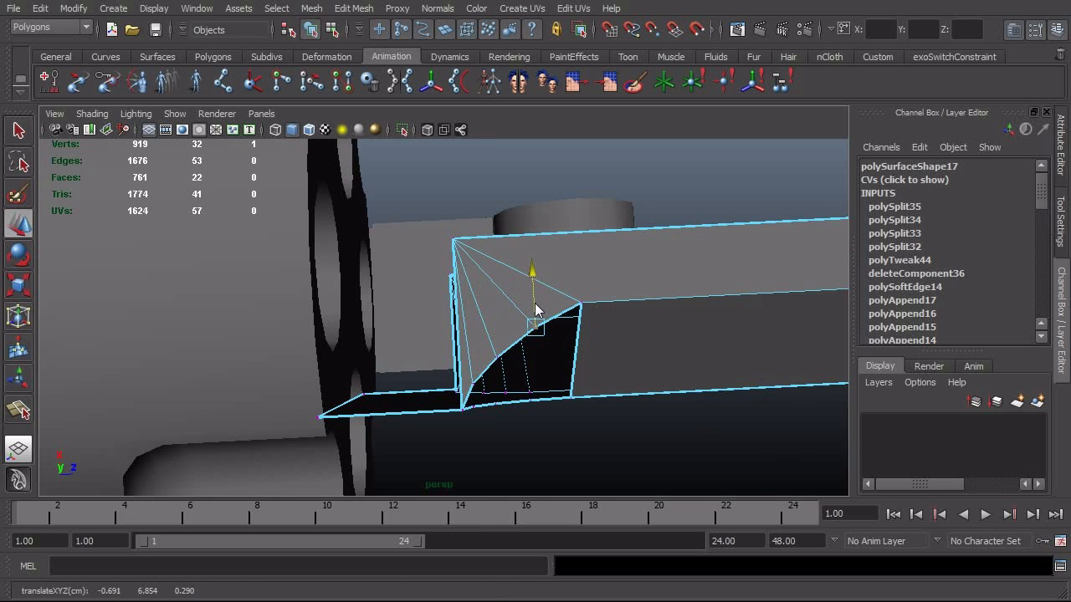
left_click_drag(535, 312, 498, 337)
left_click(499, 360)
left_click_drag(500, 380, 502, 367, "alt")
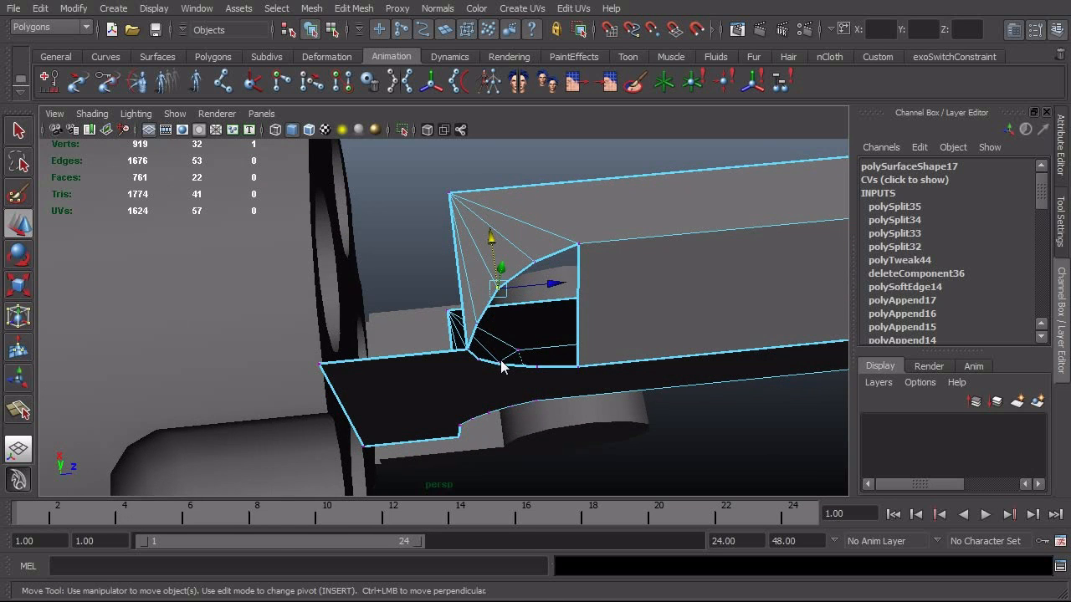
Fill the first two sections of the upper groove end beside the frame with the Append to Polygon Tool
left_click_drag(523, 312, 477, 270, "alt")
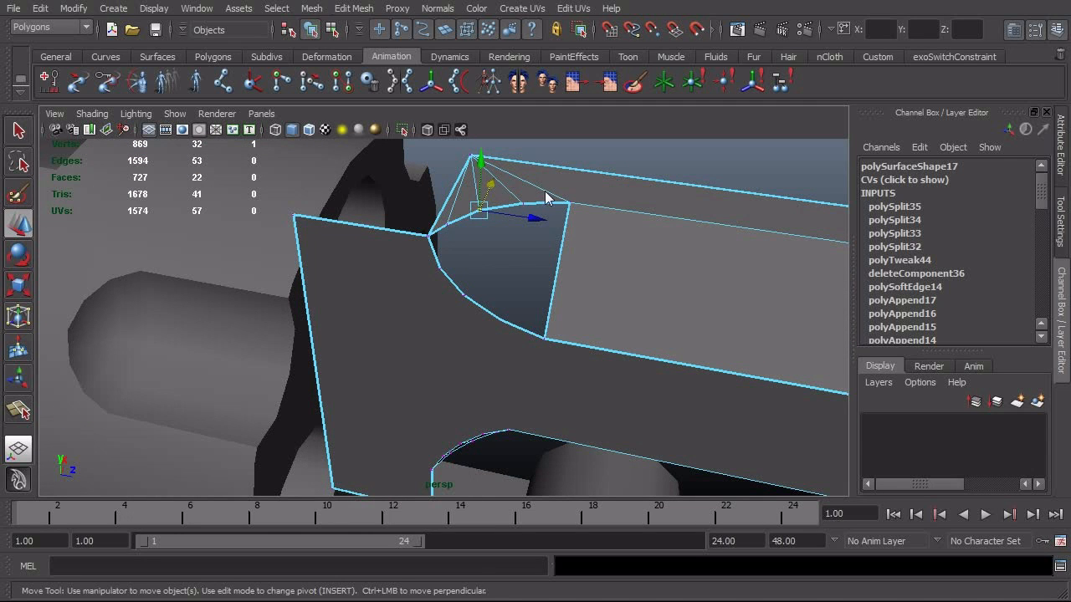
key("F8")
right_click(569, 202, "shift")
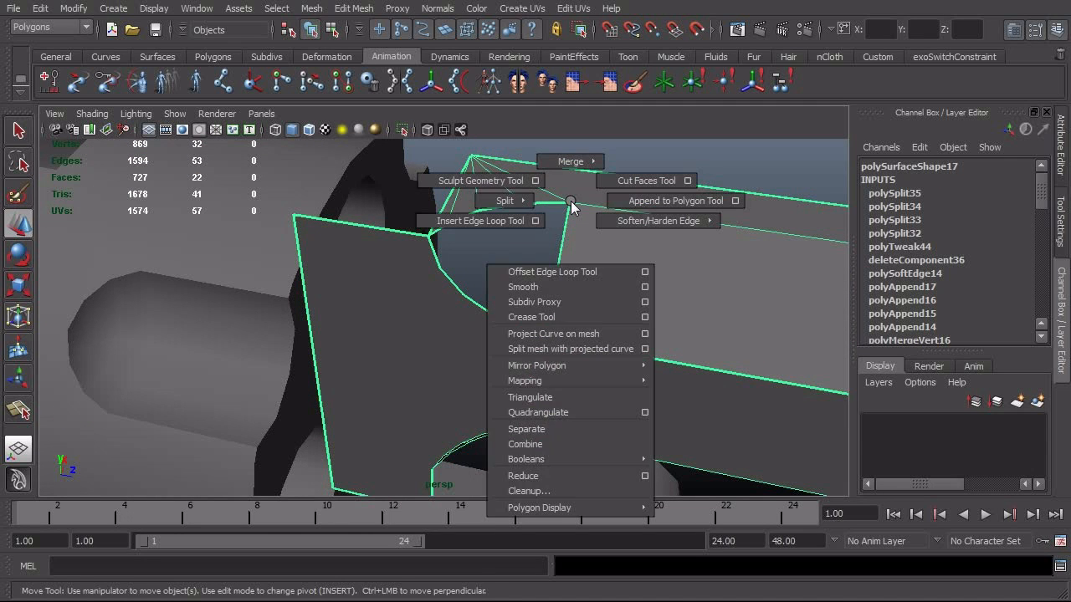
right_click_drag(571, 205, 584, 204, "shift")
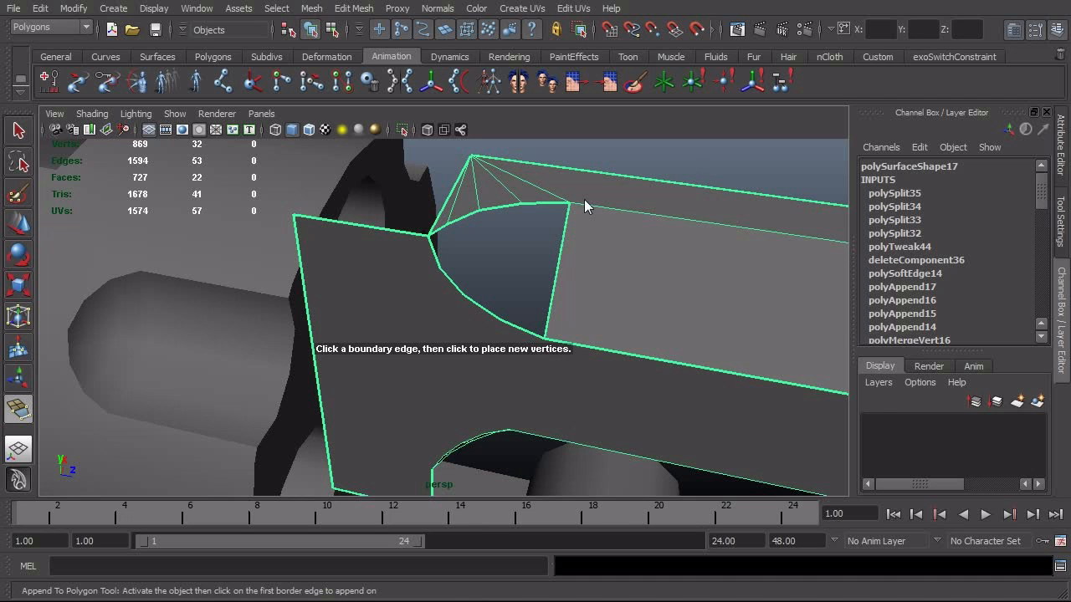
left_click(442, 230)
left_click(436, 247)
key("Return")
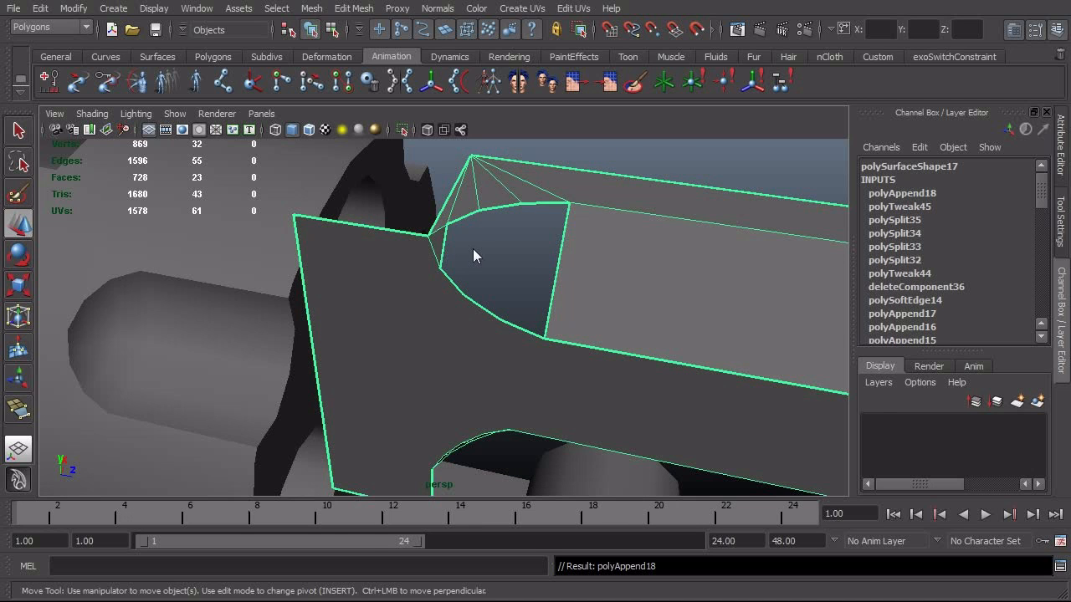
key("y")
left_click(443, 250)
left_click(450, 292)
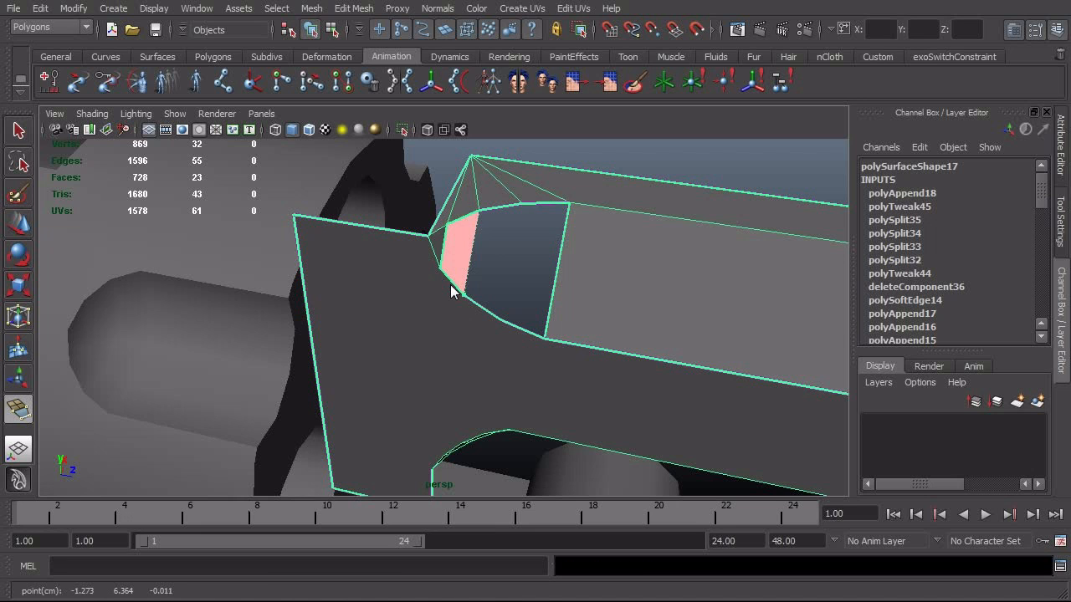
key("Return")
Append the remaining two faces of the upper groove end, closing the gap up to the long bevel face
key("y")
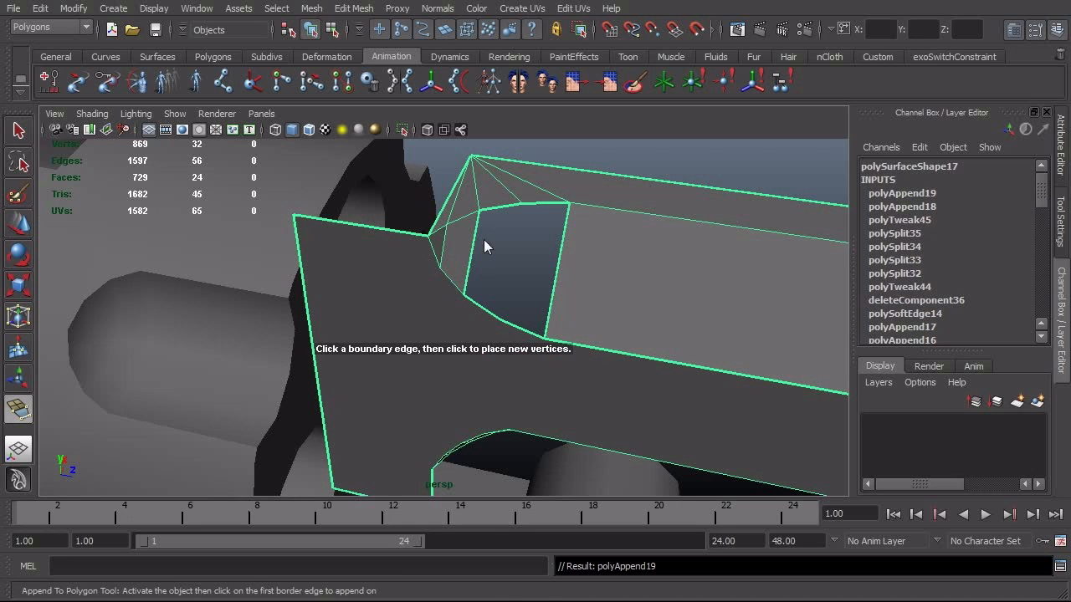
left_click(500, 292)
key("Return")
key("w")
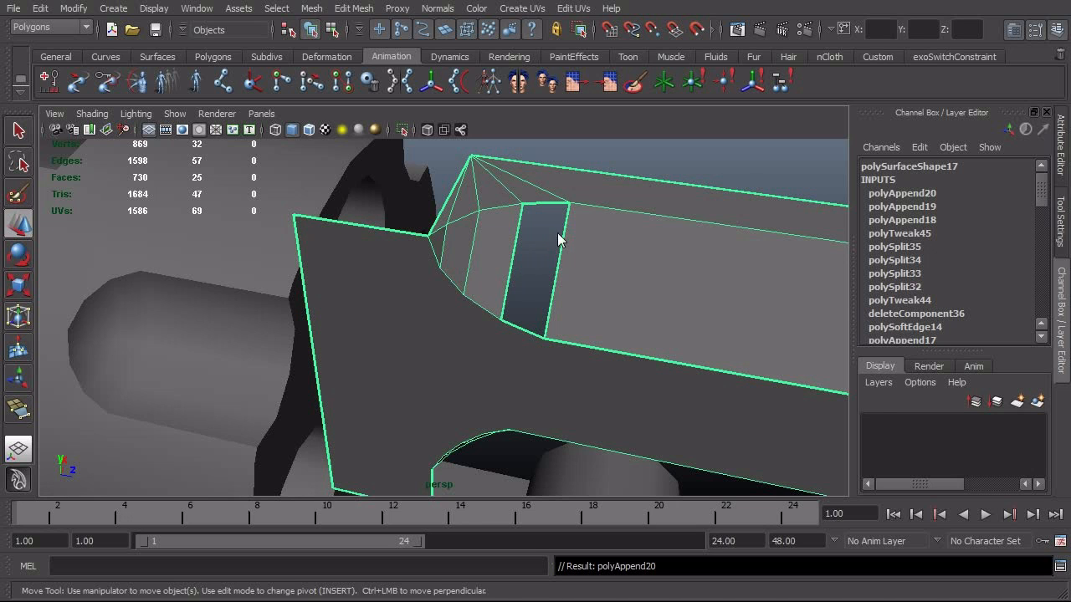
key("y")
left_click(550, 205)
left_click(521, 328)
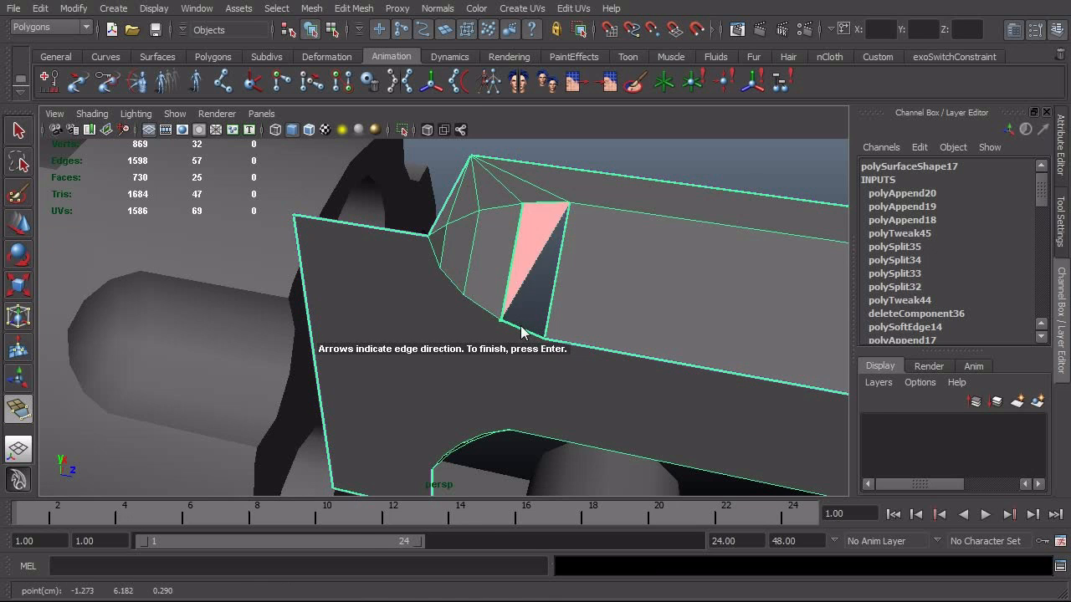
key("Return")
key("w")
Select all vertices of the barrel mesh and merge the coincident ones
left_click_drag(651, 328, 520, 293, "alt")
right_click_drag(583, 279, 460, 277, "alt")
left_click_drag(460, 277, 549, 284, "alt")
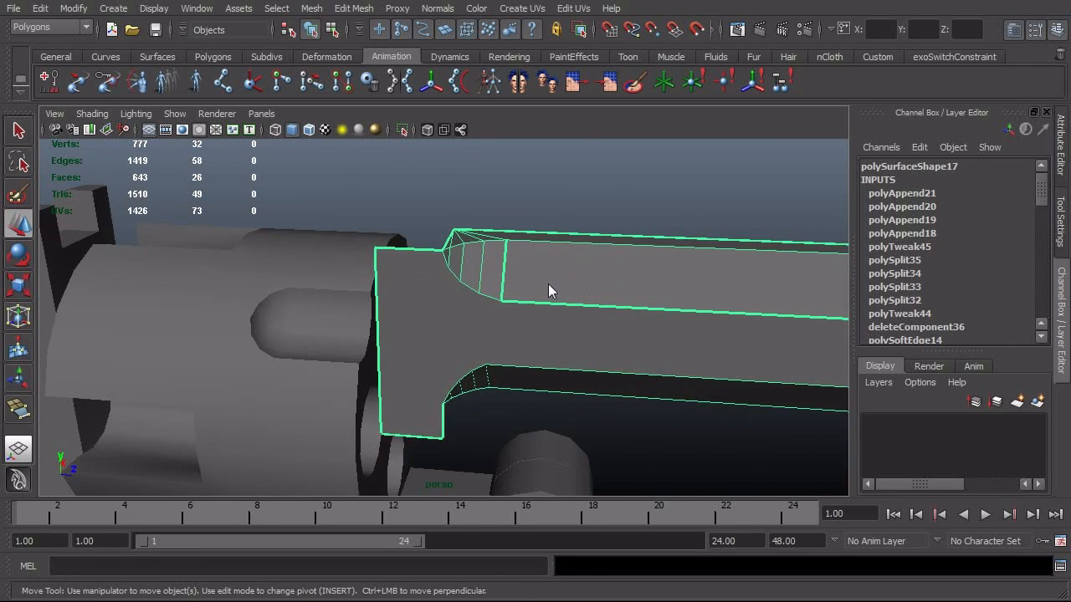
right_click_drag(594, 289, 311, 290, "alt")
key("ctrl+F9")
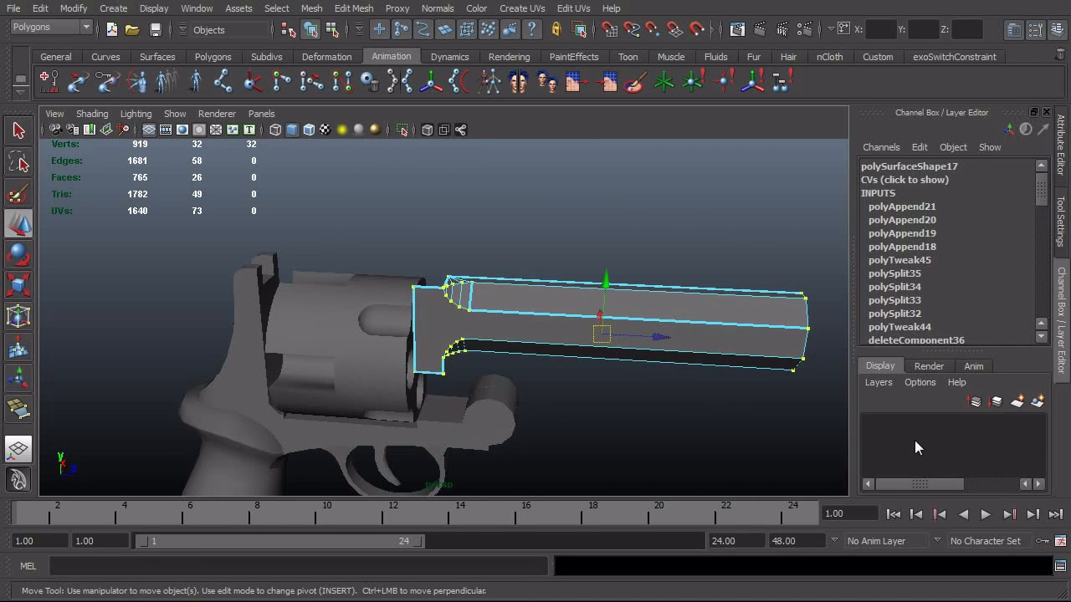
left_click(353, 8)
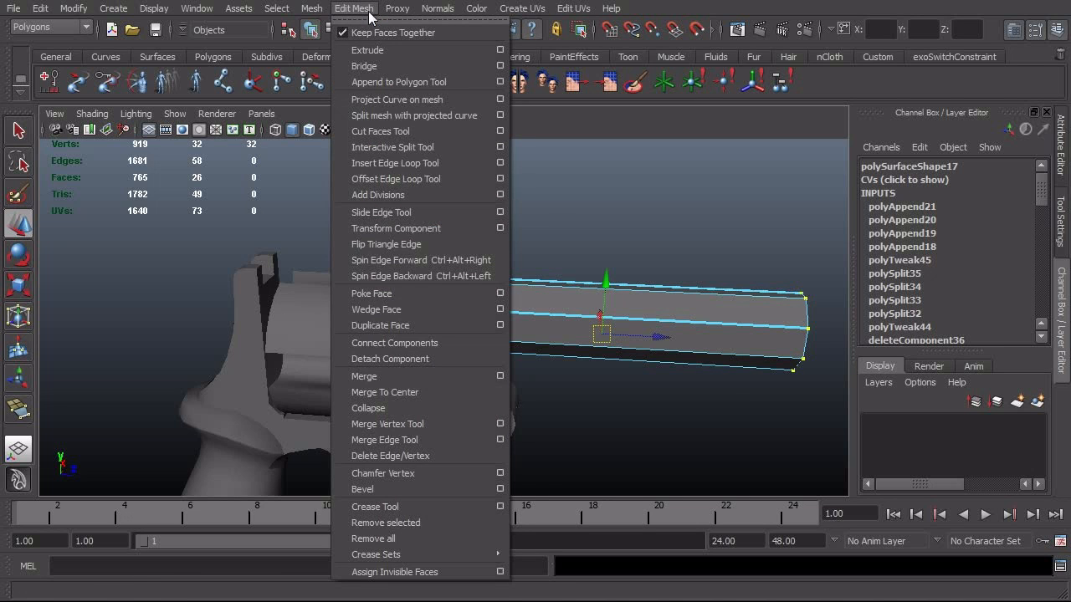
left_click(398, 377)
Soften the cross edges of the upper groove end's filled strip, including its border with the long bevel face, and check the shading
right_click_drag(354, 370, 564, 371, "alt")
left_click_drag(564, 371, 522, 368, "alt")
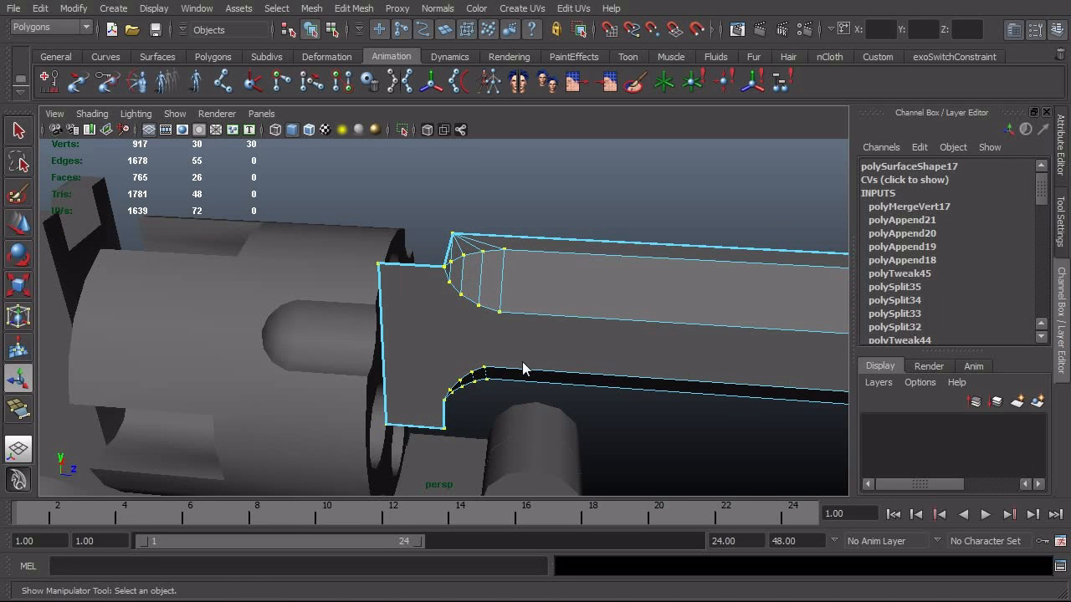
key("F10")
left_click(502, 285)
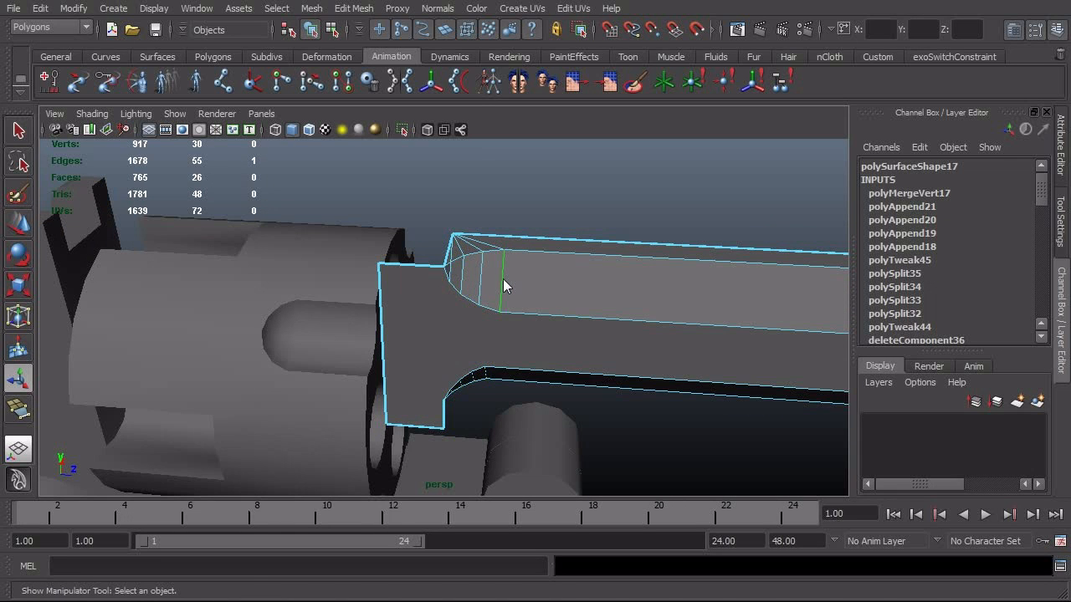
key("alt+r")
right_click_drag(466, 278, 423, 342, "shift")
key("F8")
key("F8")
left_click(600, 216)
left_click_drag(424, 342, 439, 320, "alt")
Harden the two edges where the barrel's upper and lower bevels meet the muzzle face, and deselect the mesh
left_click(375, 331)
left_click_drag(375, 332, 425, 302, "alt")
key("F10")
left_click(399, 265)
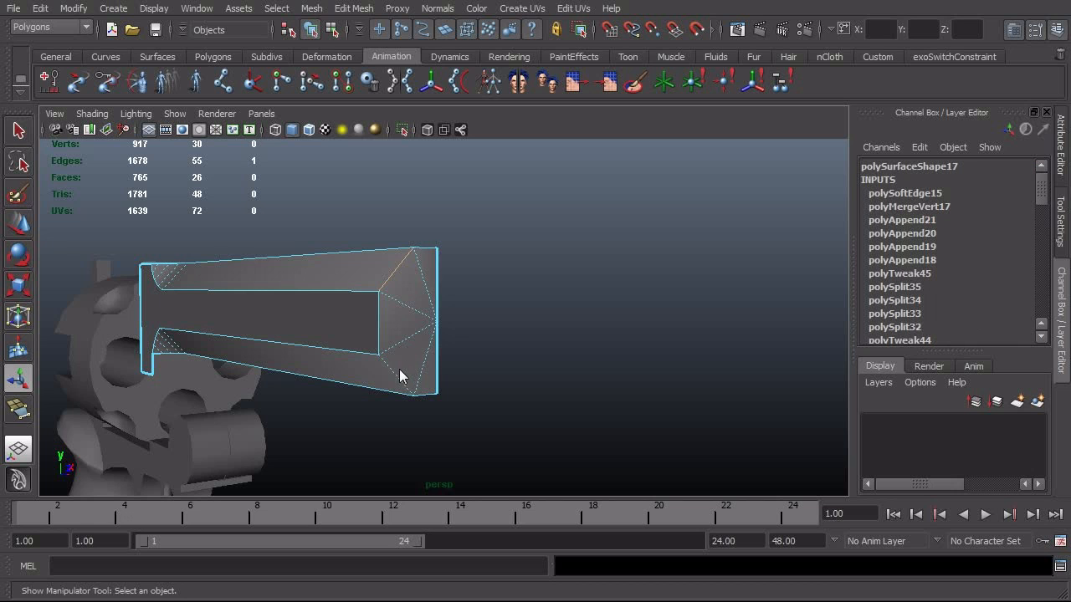
left_click(395, 374, "shift")
left_click_drag(395, 375, 494, 355, "alt")
right_click_drag(494, 355, 575, 393, "shift")
left_click(590, 365)
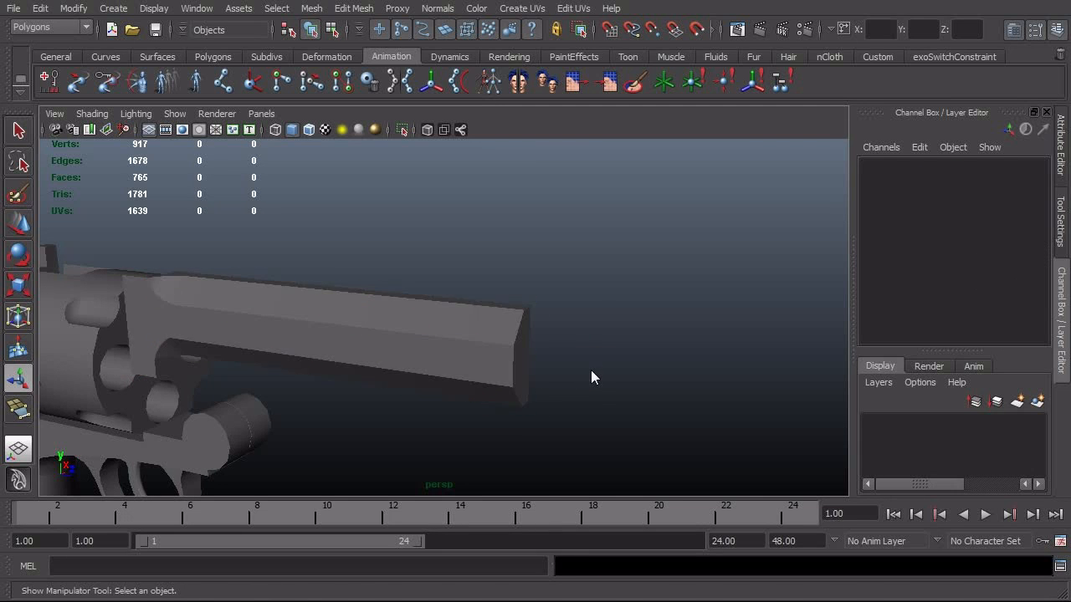
Examine the area below the barrel's lower groove end against the side reference image in wireframe
left_click_drag(591, 369, 505, 373, "alt")
scroll(573, 381, "up", 2)
key("space")
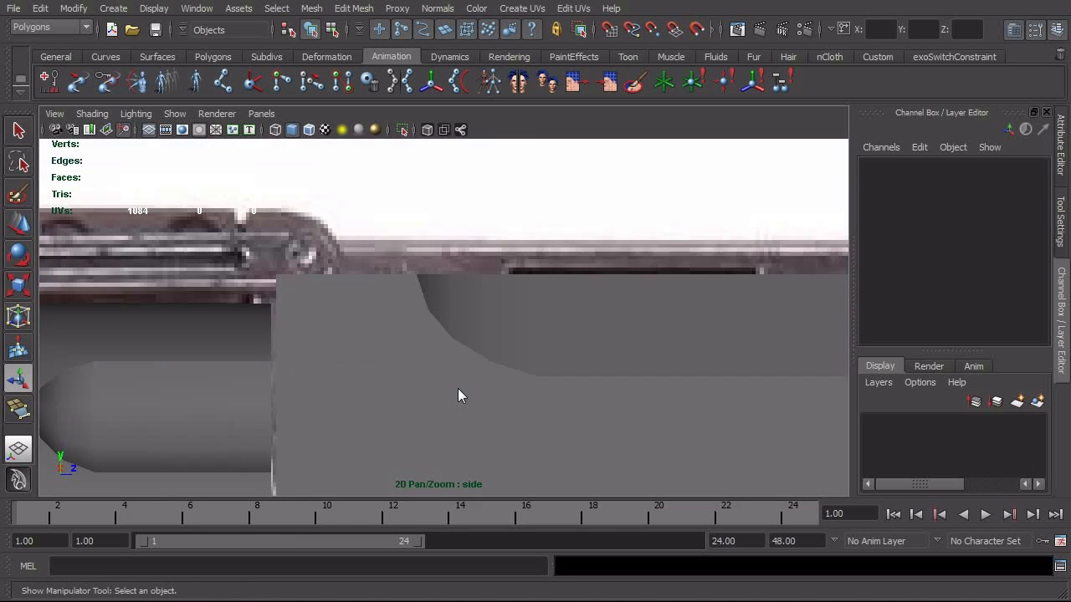
scroll(514, 392, "up", 1)
middle_click_drag(514, 392, 527, 265, "alt")
key("4")
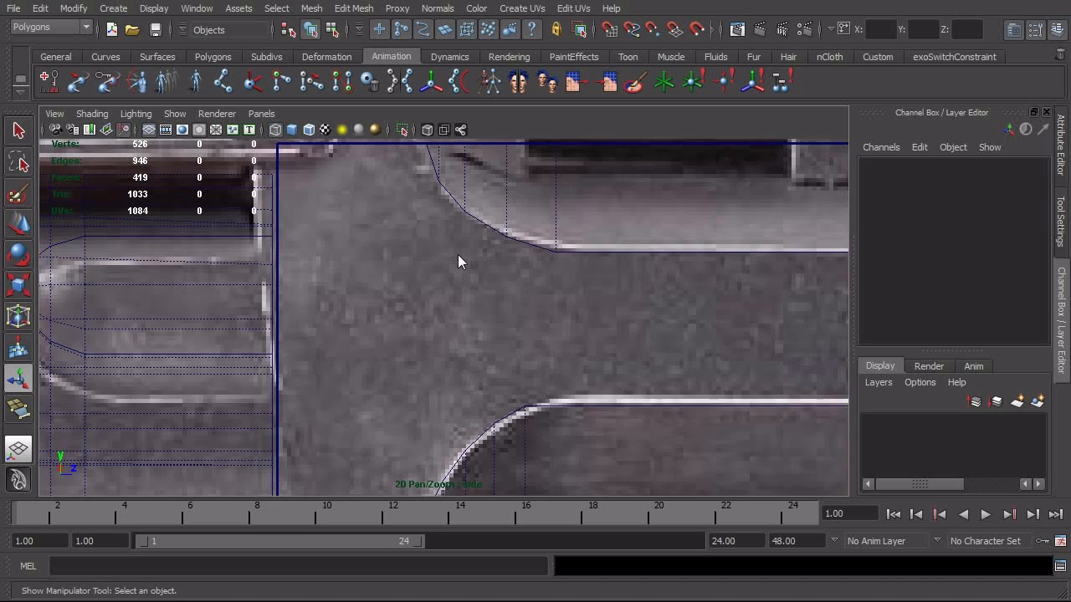
left_click_drag(458, 255, 319, 272)
mouse_move(318, 271)
middle_mouse_down("alt")
mouse_move(441, 407)
mouse_move(447, 337)
middle_mouse_up("alt")
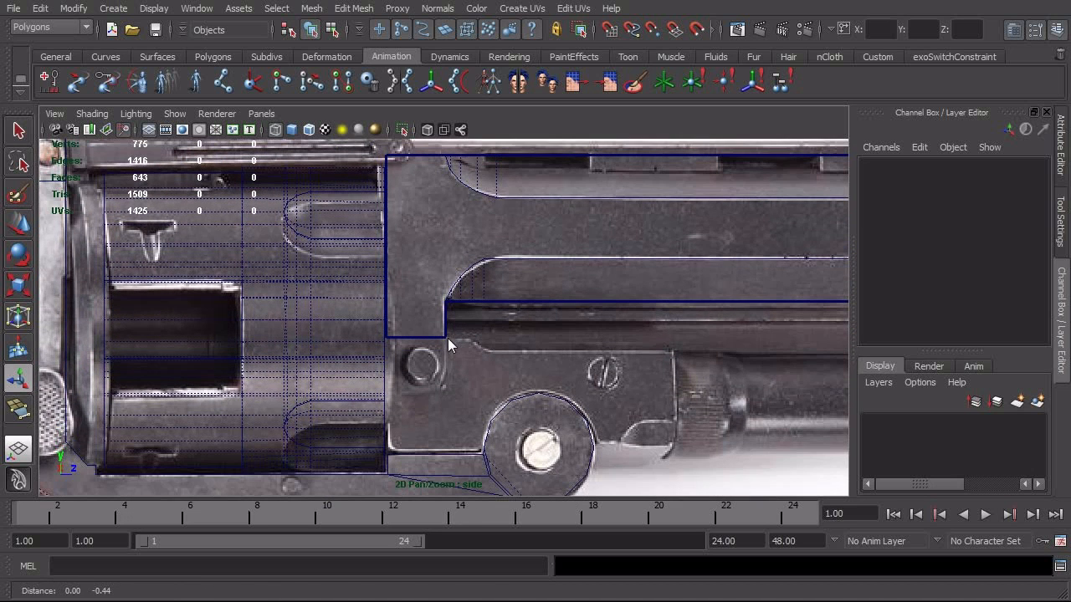
key("q")
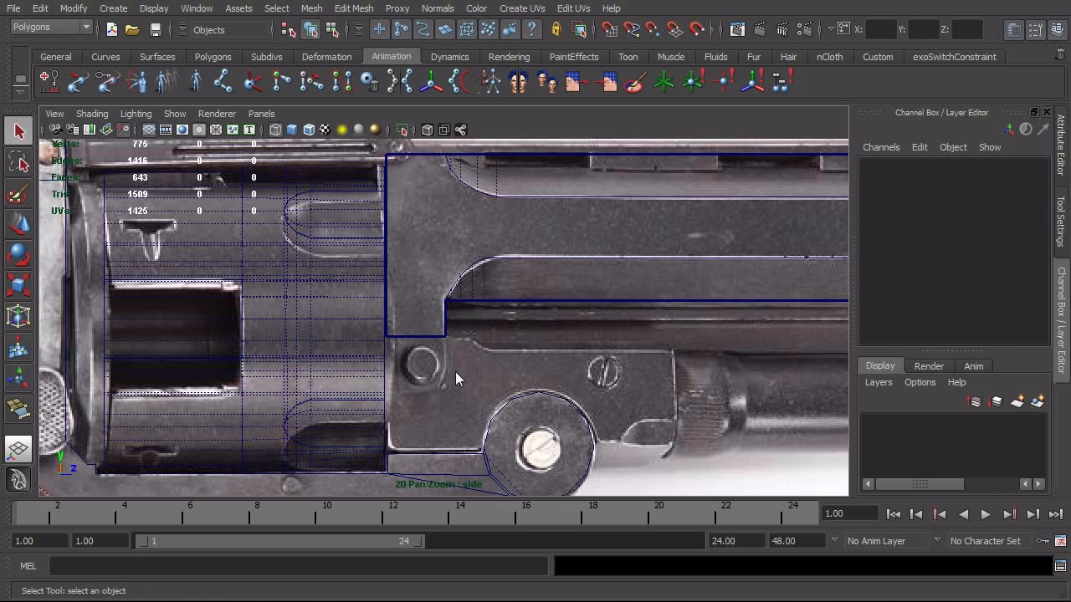
Extrude the barrel's short crosswise border edge beneath the lower groove end downward, level with the bottom corner of the side frame section
key("space")
mouse_move(454, 370)
left_mouse_down()
mouse_move(449, 337)
mouse_move(384, 349)
mouse_move(319, 385)
mouse_move(542, 361)
mouse_move(494, 359)
mouse_move(504, 366)
mouse_move(420, 299)
left_mouse_up()
key("5")
left_click(398, 235)
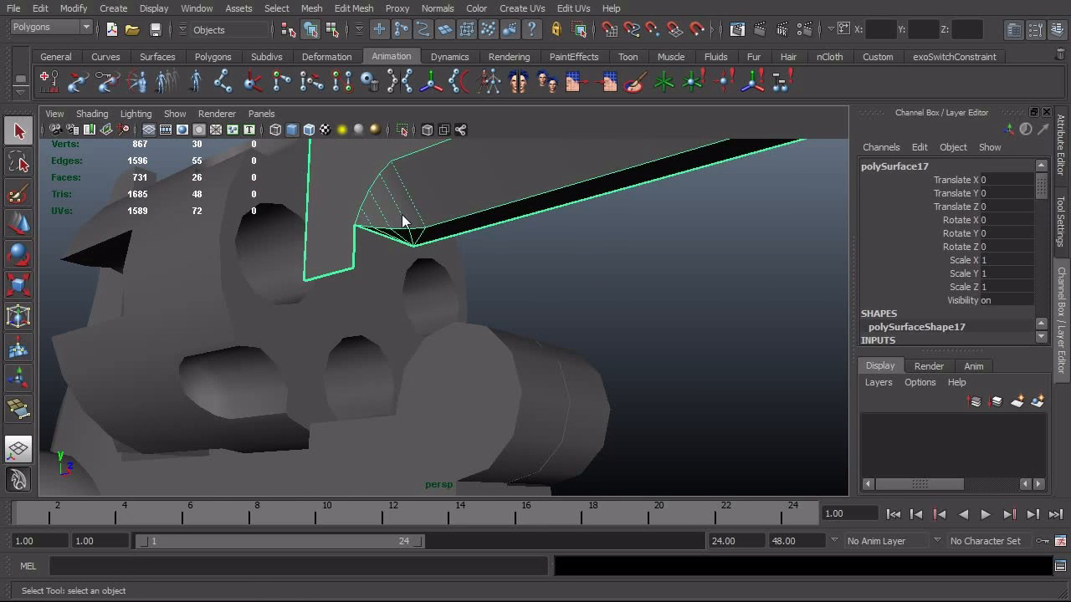
right_click_drag(397, 235, 392, 255)
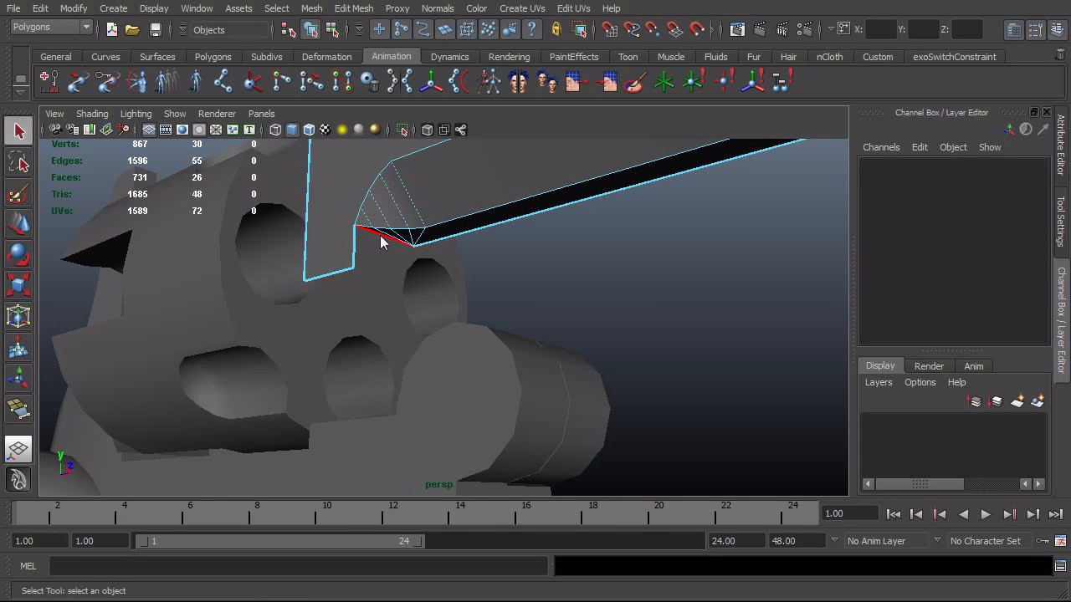
left_click(380, 242)
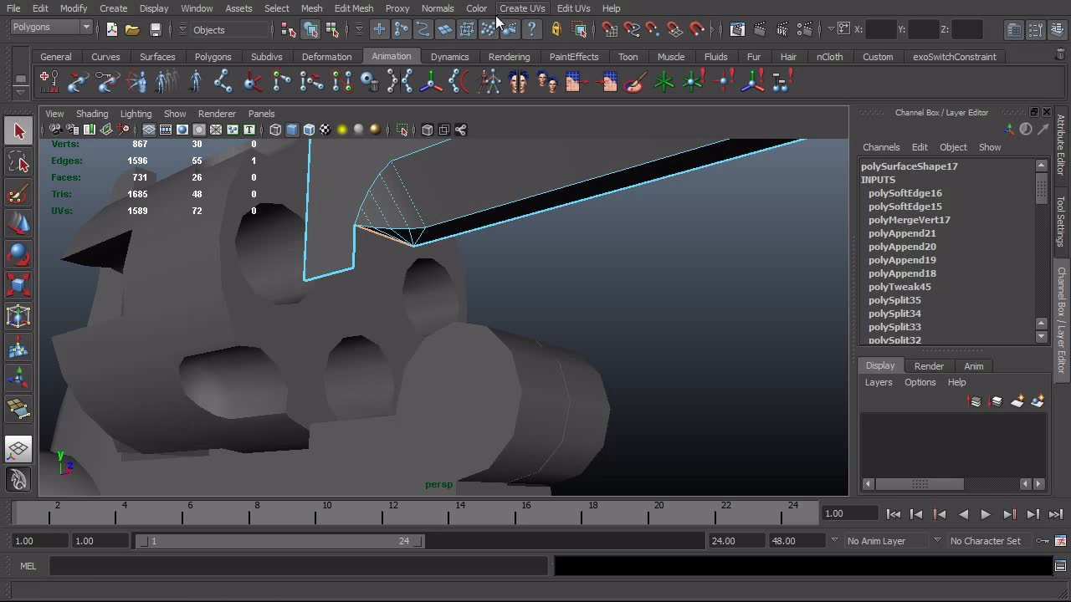
left_click(371, 8)
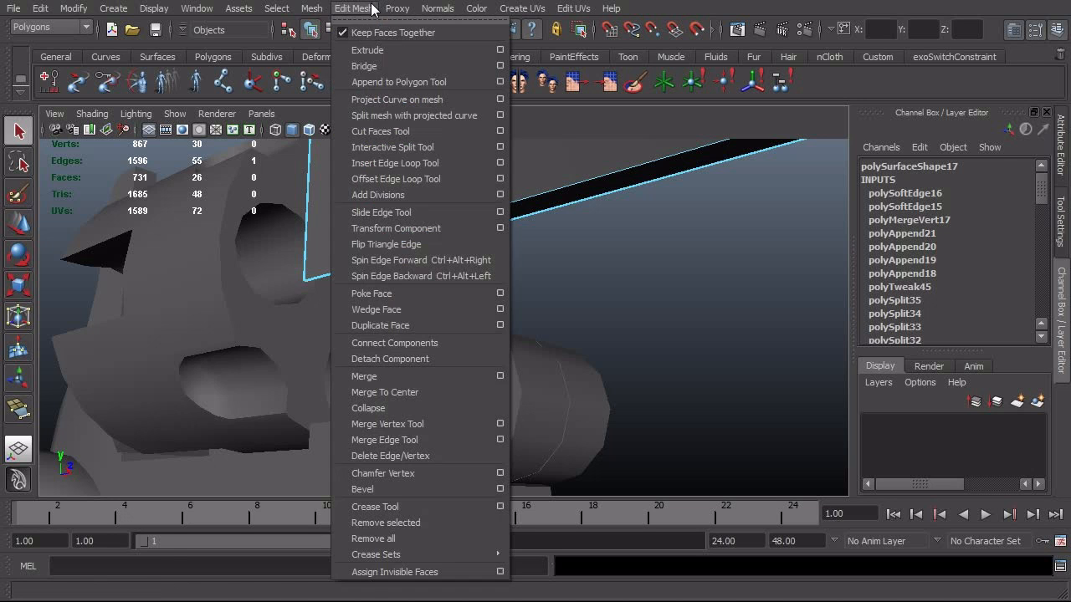
left_click(368, 49)
key("w")
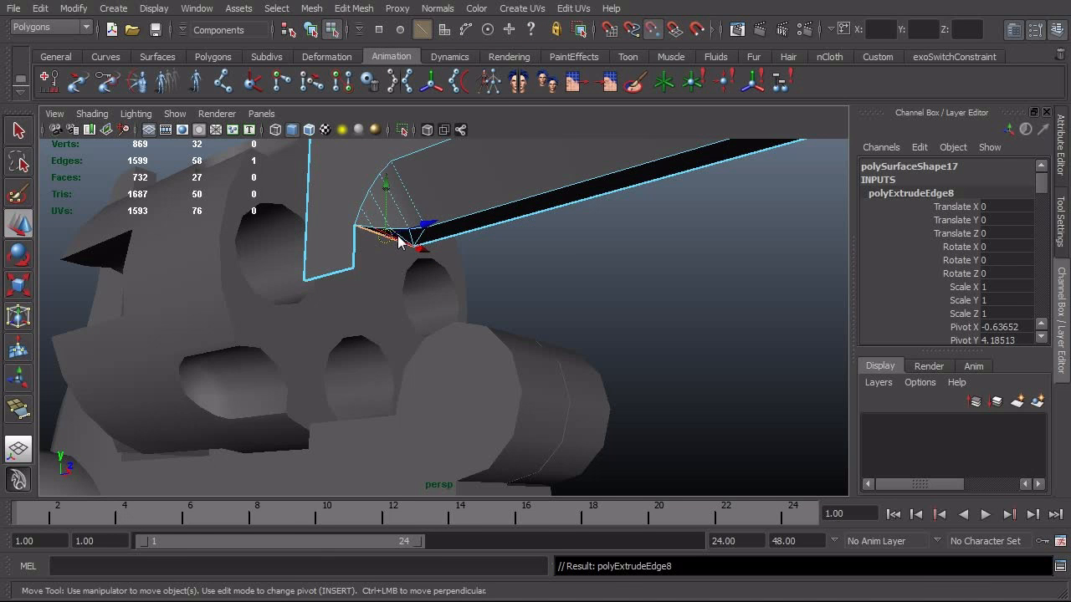
left_click_drag(389, 219, 513, 323)
key("space")
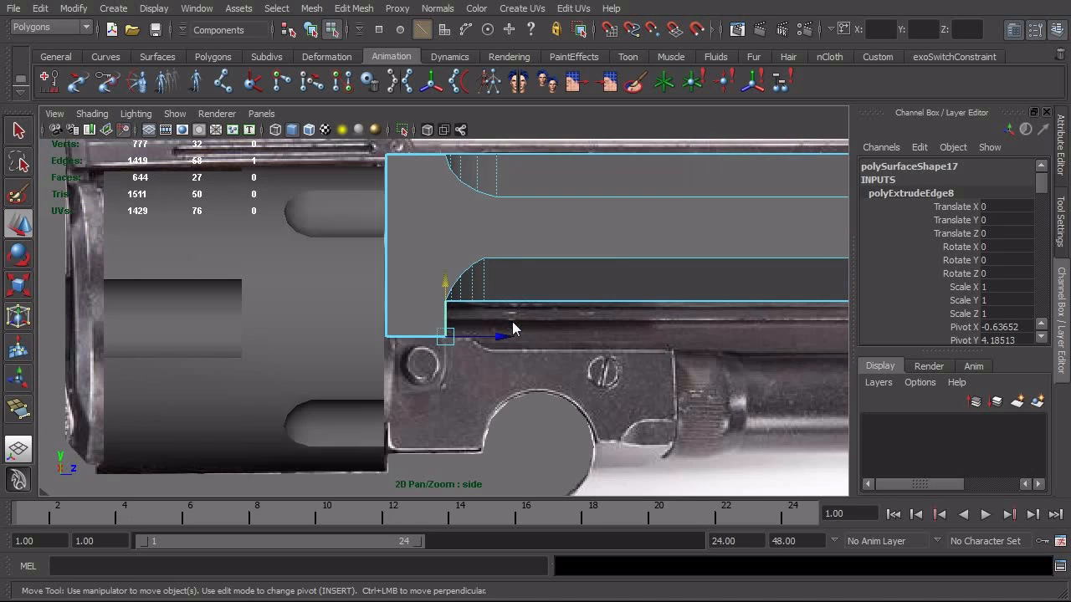
Extrude that edge forward along Z to about 0.51 cm, following the crane's upper outline in the side reference
right_click_drag(479, 373, 593, 393, "alt")
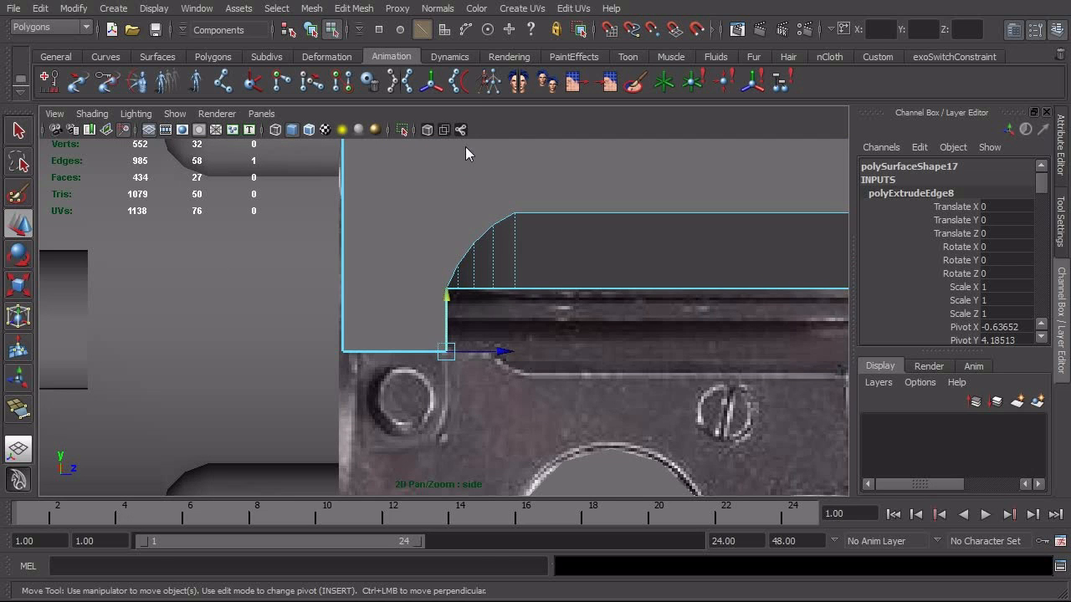
left_click(353, 8)
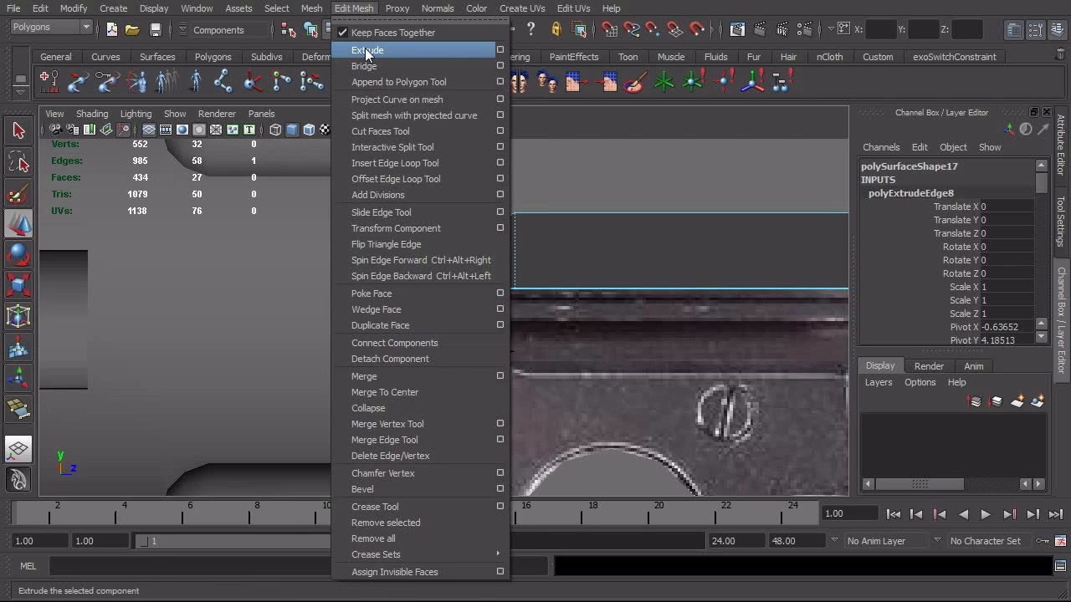
left_click(366, 51)
key("w")
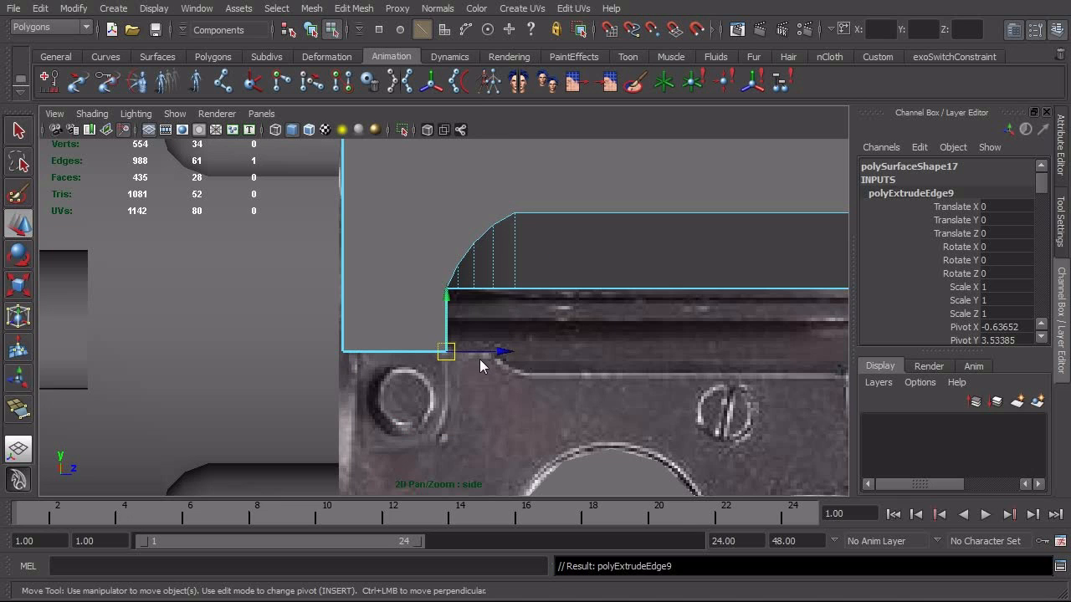
left_click_drag(480, 360, 553, 355)
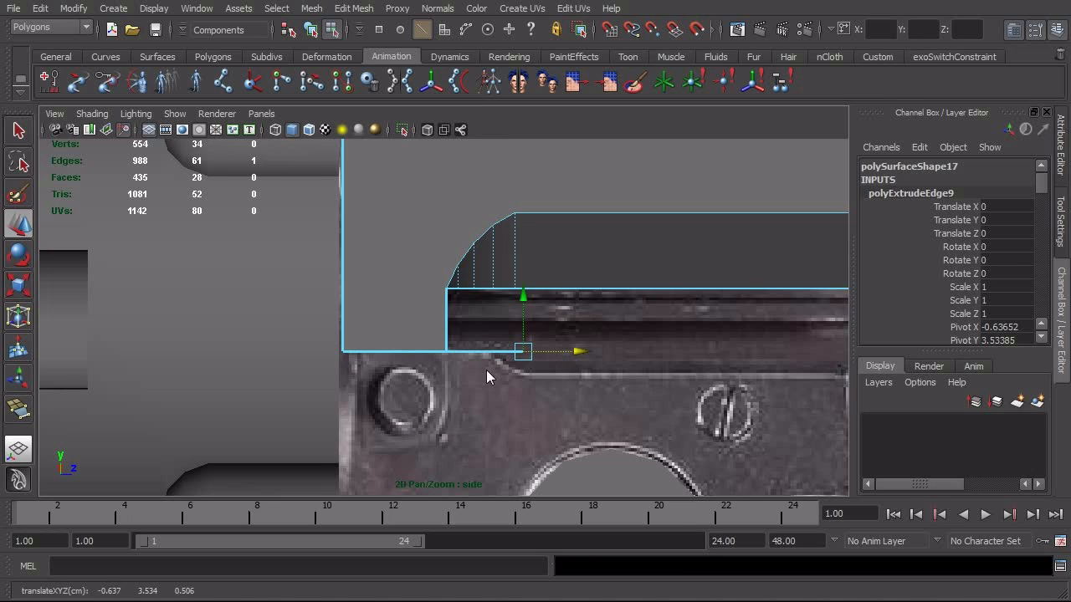
Extrude the edge down to the crane's lower step line at about Y 3.31 cm, and forward to its front end at about Z 3.88 cm
right_click_drag(535, 381, 557, 386, "alt")
middle_click_drag(551, 388, 518, 342, "alt")
right_click_drag(519, 342, 590, 360, "alt")
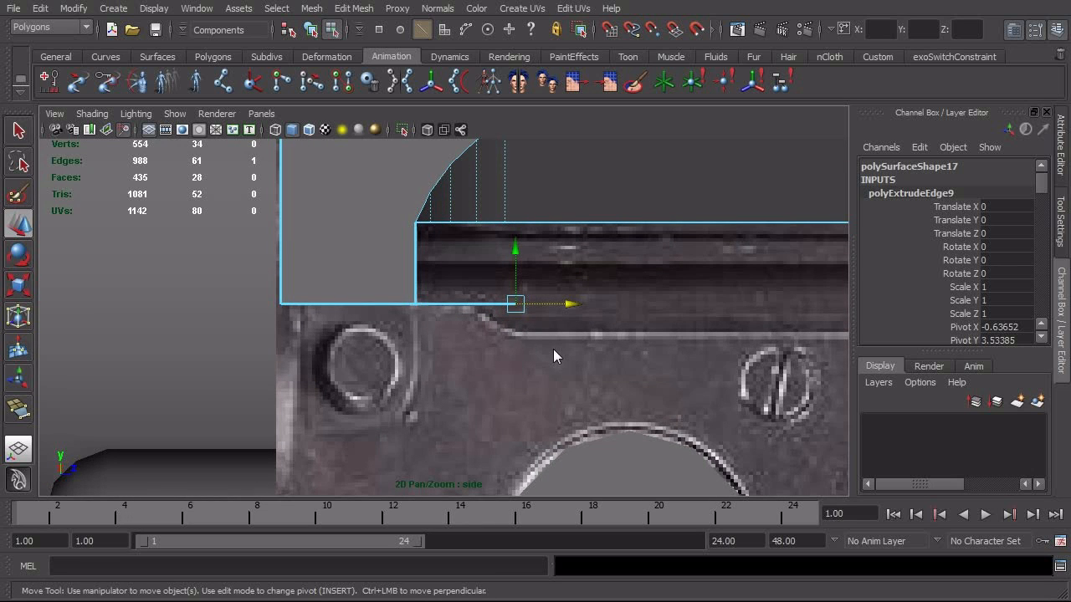
right_click_drag(553, 349, 537, 351, "alt")
key("g")
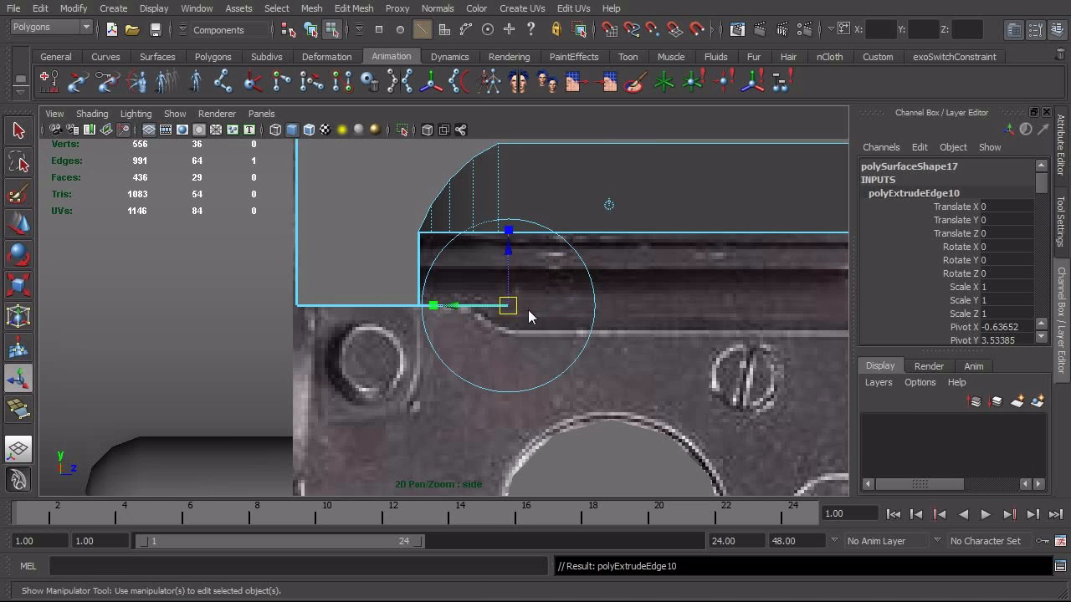
left_click_drag(512, 261, 512, 278)
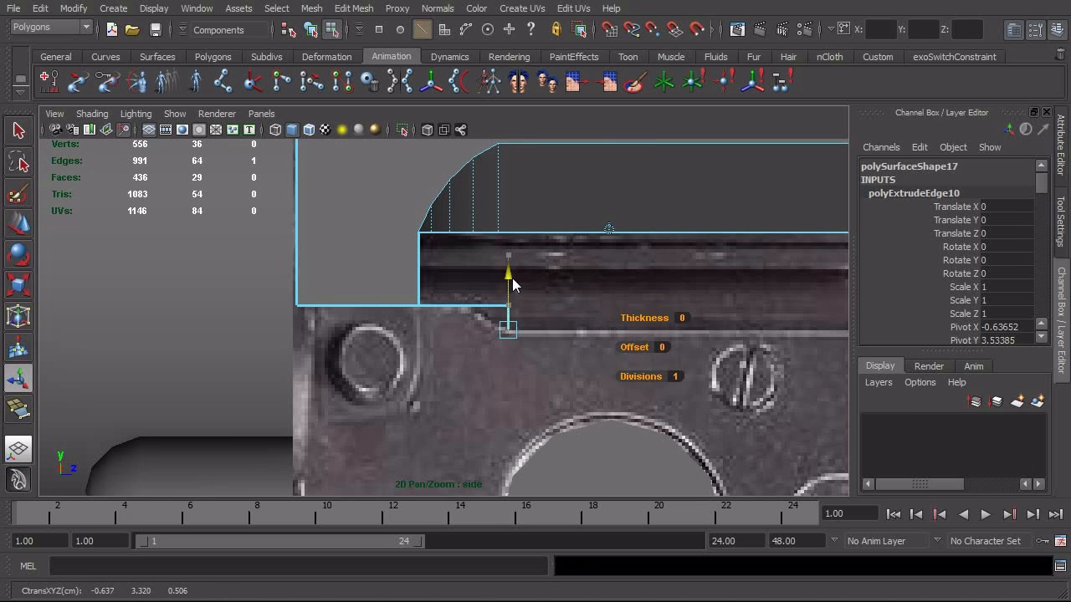
key("g")
right_click_drag(586, 322, 545, 326, "alt")
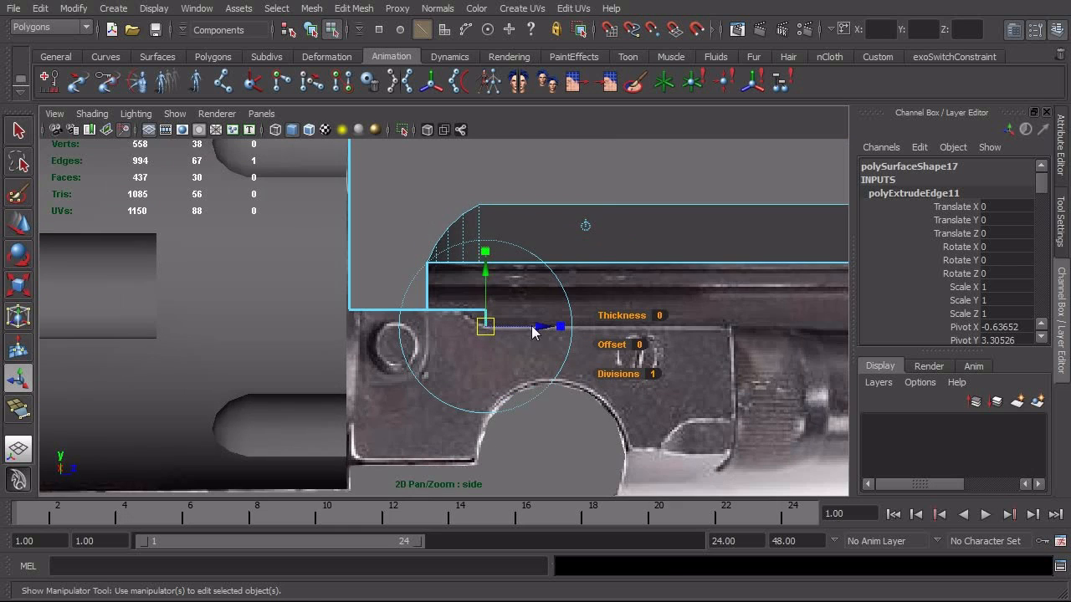
left_click_drag(536, 328, 786, 328)
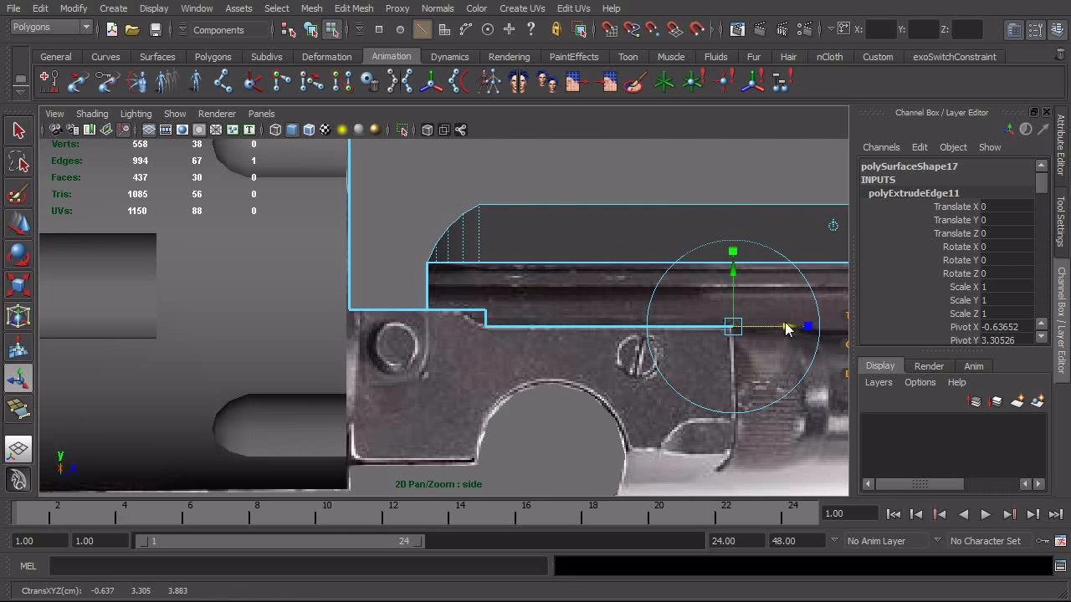
Extrude the edge down the crane's front end to about Y 1.57 cm, and back to the round cutout at about Z 2.40 cm
key("g")
left_click_drag(730, 287, 717, 410)
key("g")
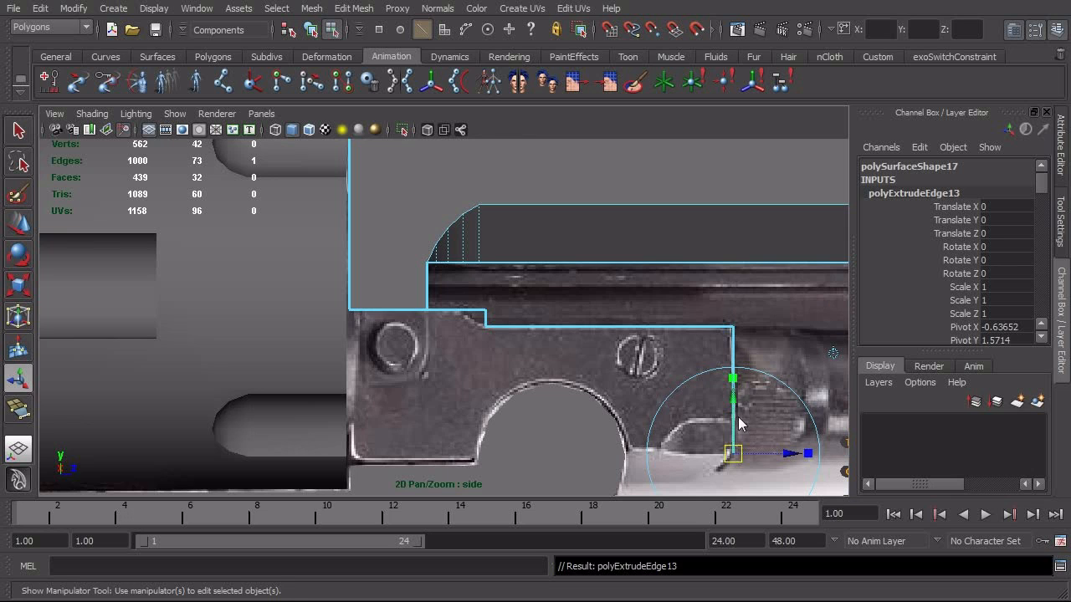
left_click_drag(795, 460, 684, 460)
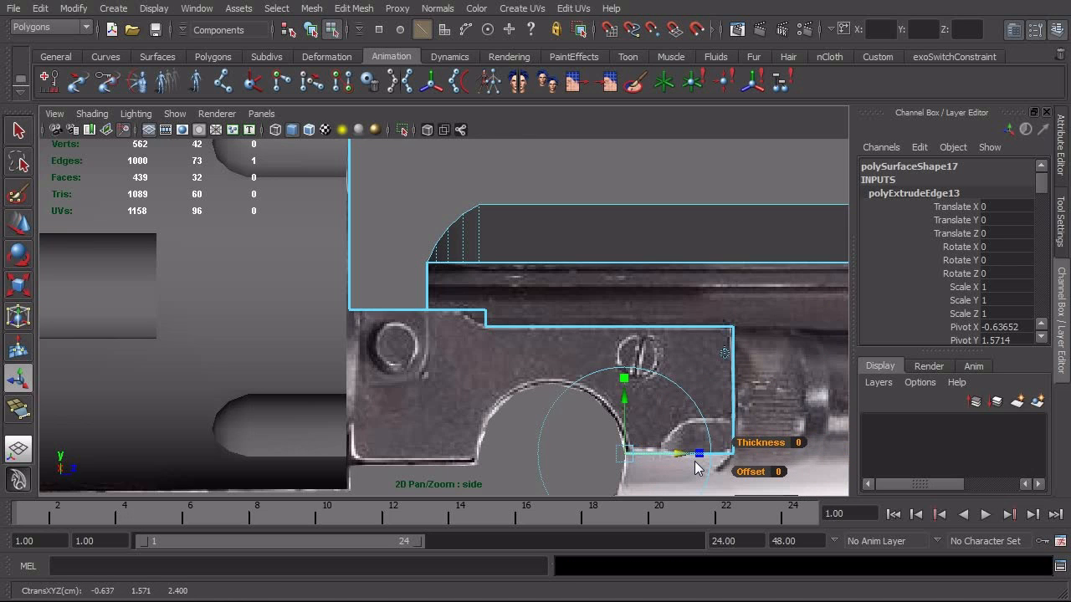
Extrude the edge back across the round cutout and on to the crane's rear, snapping it in line with the frame section's rear edge
right_click_drag(324, 476, 462, 475, "alt")
middle_click_drag(549, 460, 525, 372, "alt")
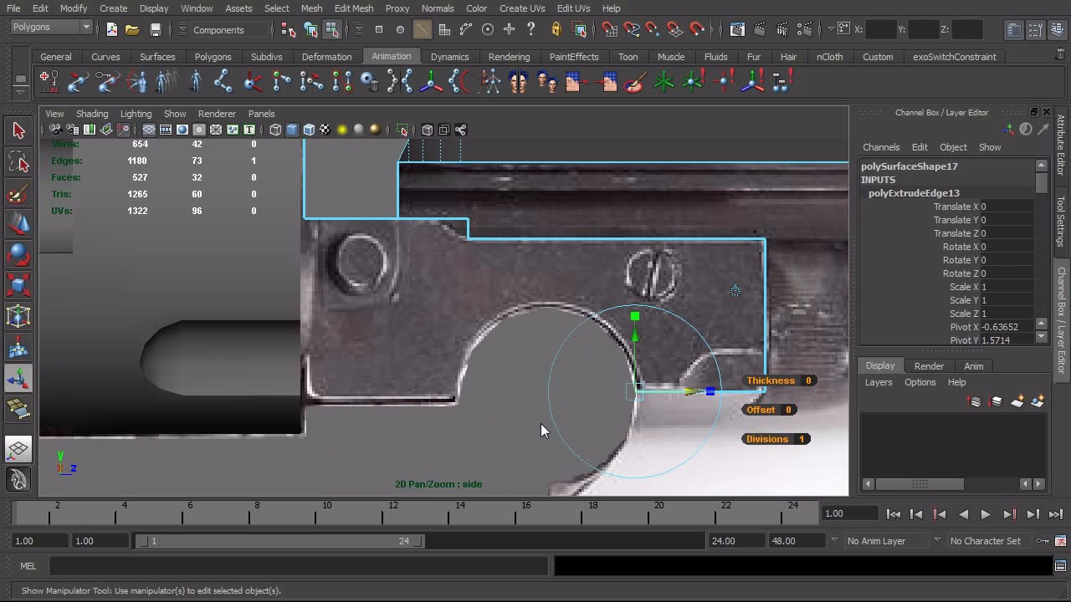
key("g")
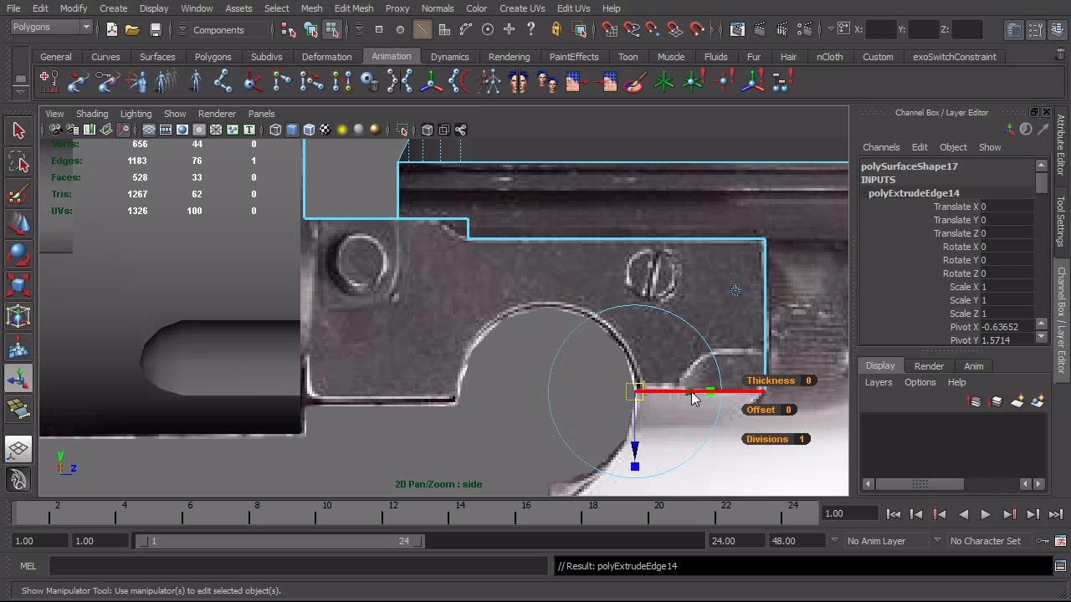
left_click_drag(690, 392, 511, 390)
key("g")
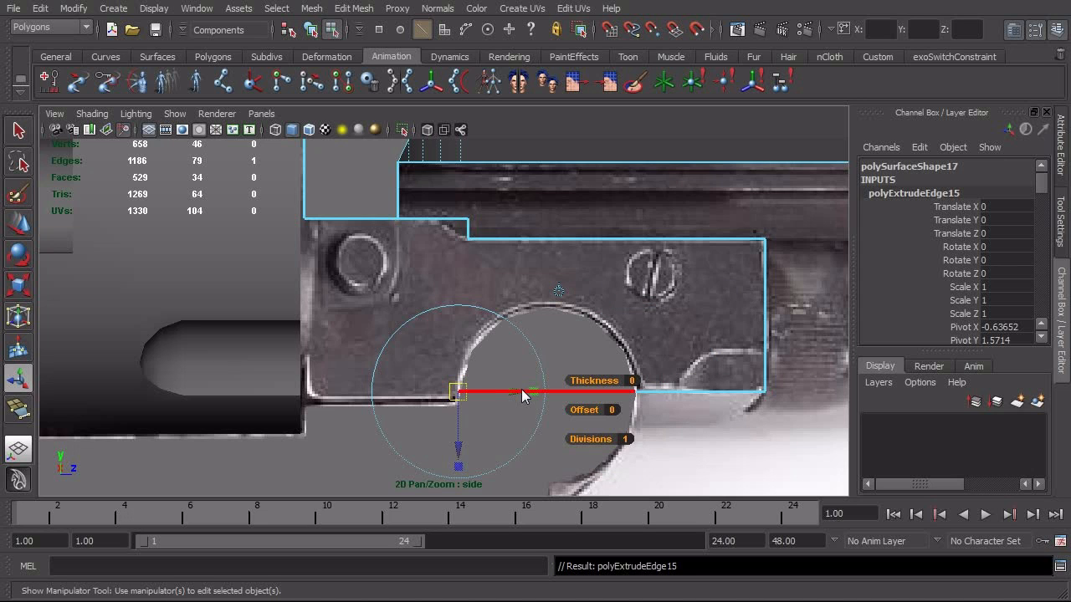
left_click_drag(510, 392, 359, 395)
key("w")
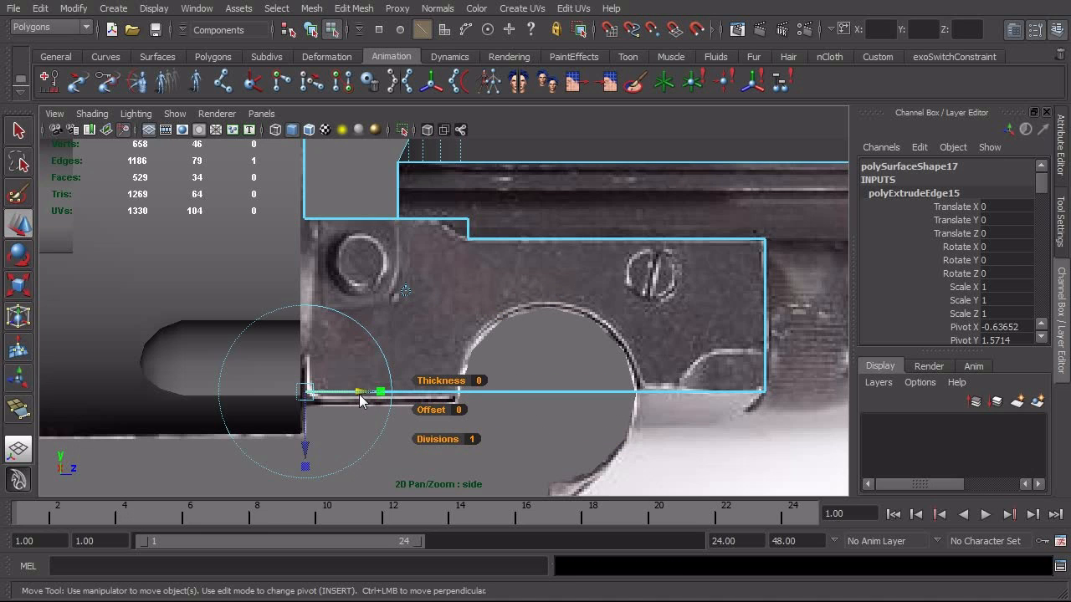
key("v")
left_click_drag(346, 393, 326, 279)
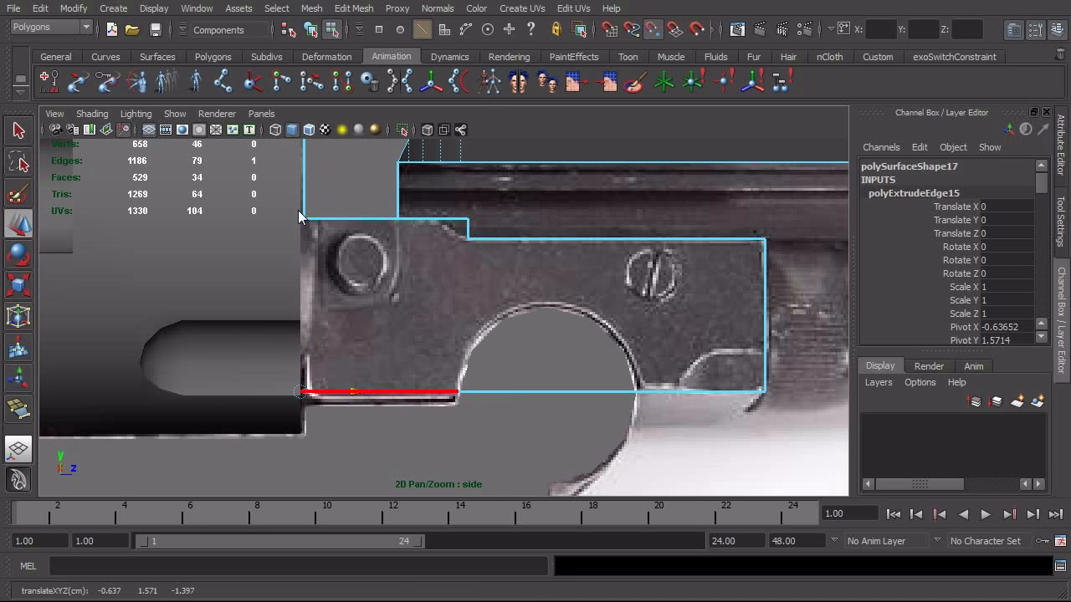
left_click_drag(304, 223, 310, 251)
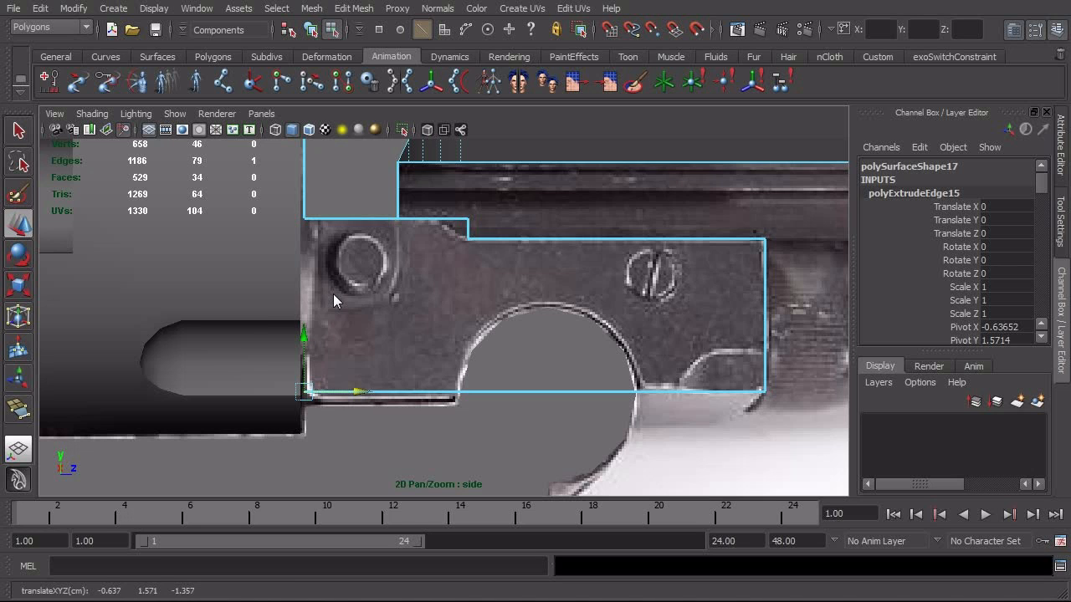
Extrude the rear edge upward, snap it to the frame section's bottom rear corner, and check the crane outline in perspective
key("ctrl+e")
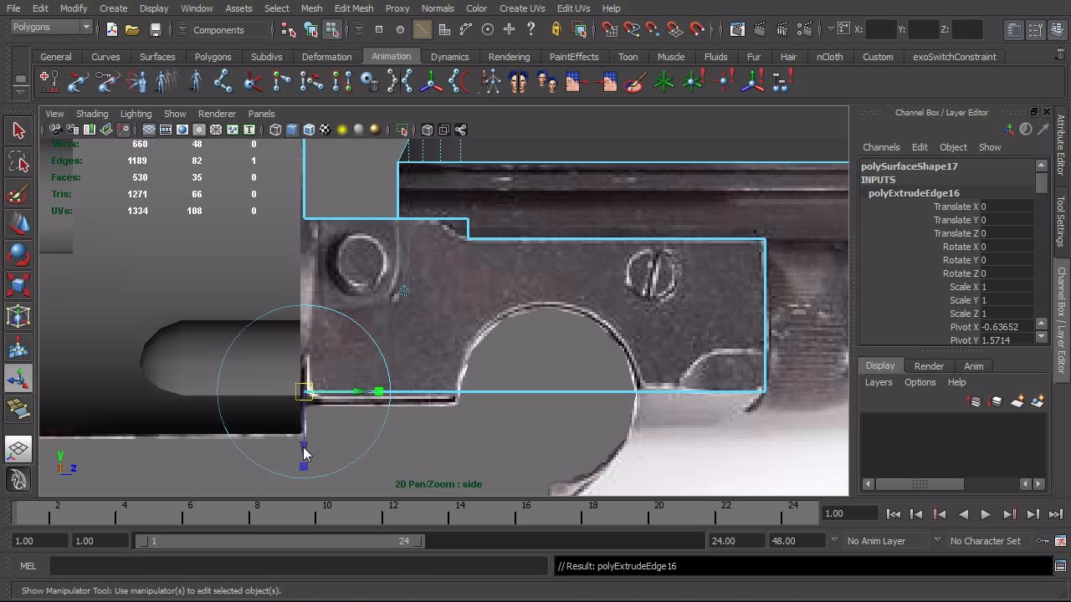
key("w")
key("v")
left_click_drag(305, 356, 360, 229)
key("space")
left_click_drag(454, 311, 432, 335, "alt")
left_click_drag(335, 357, 461, 399, "alt")
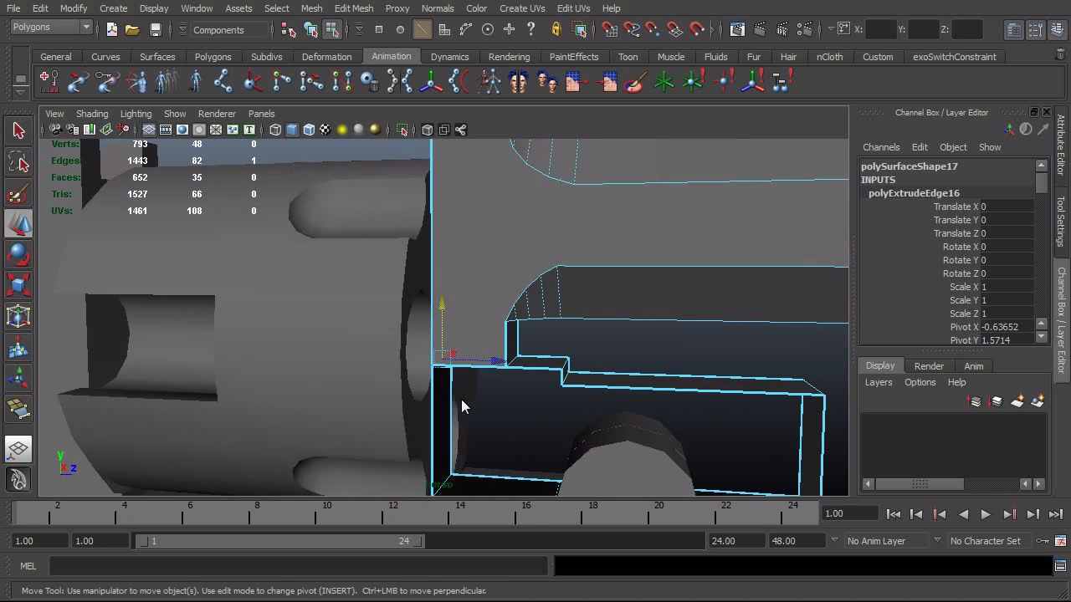
left_click_drag(592, 391, 632, 407, "alt")
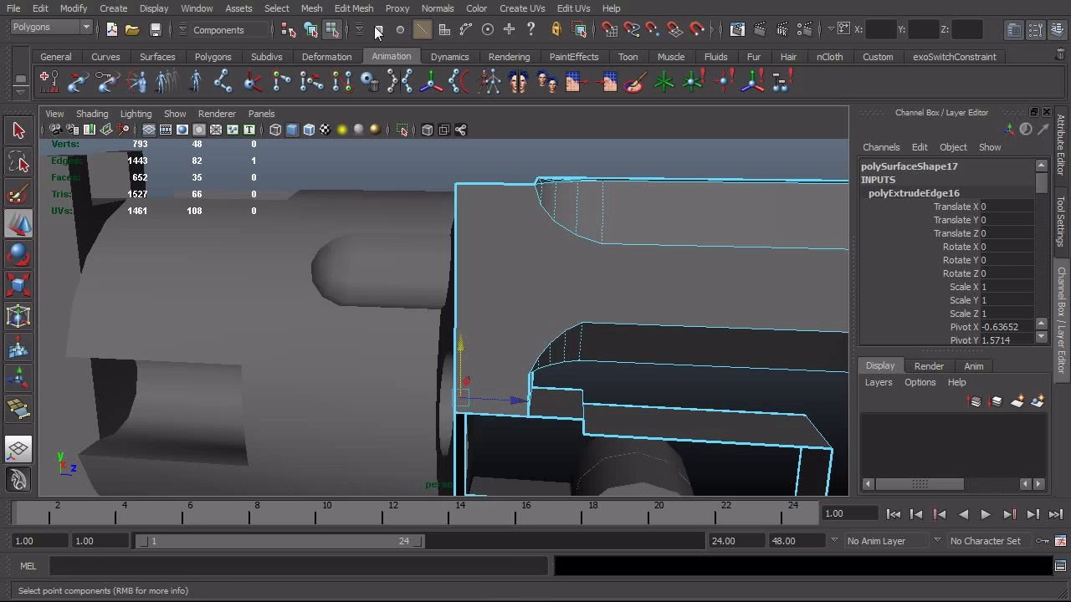
left_click(353, 8)
left_click(364, 51)
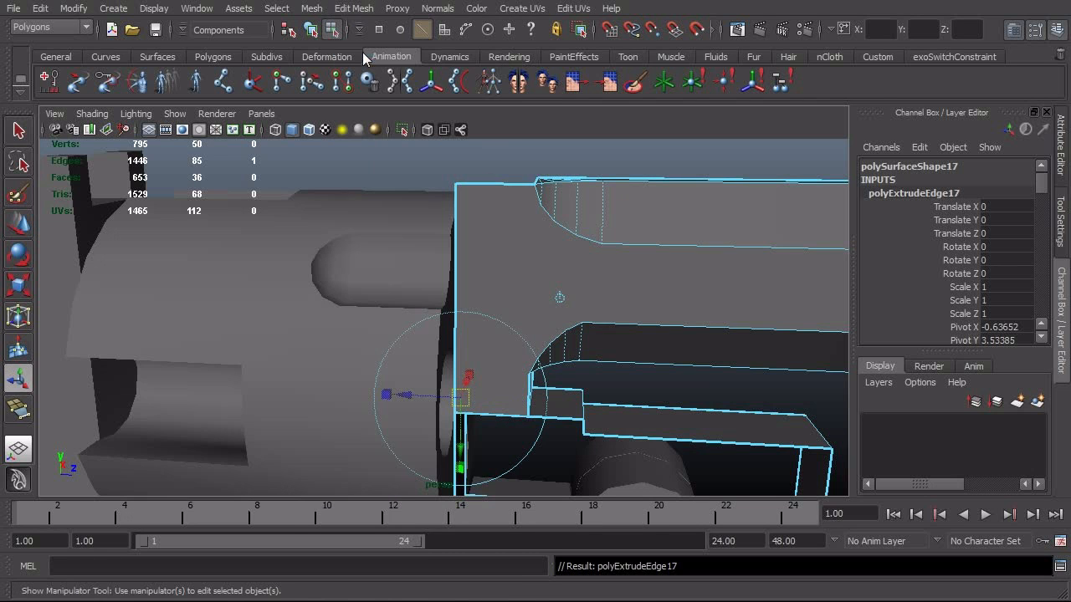
key("w")
key("g")
key("g")
key("g")
key("g")
key("g")
key("g")
key("g")
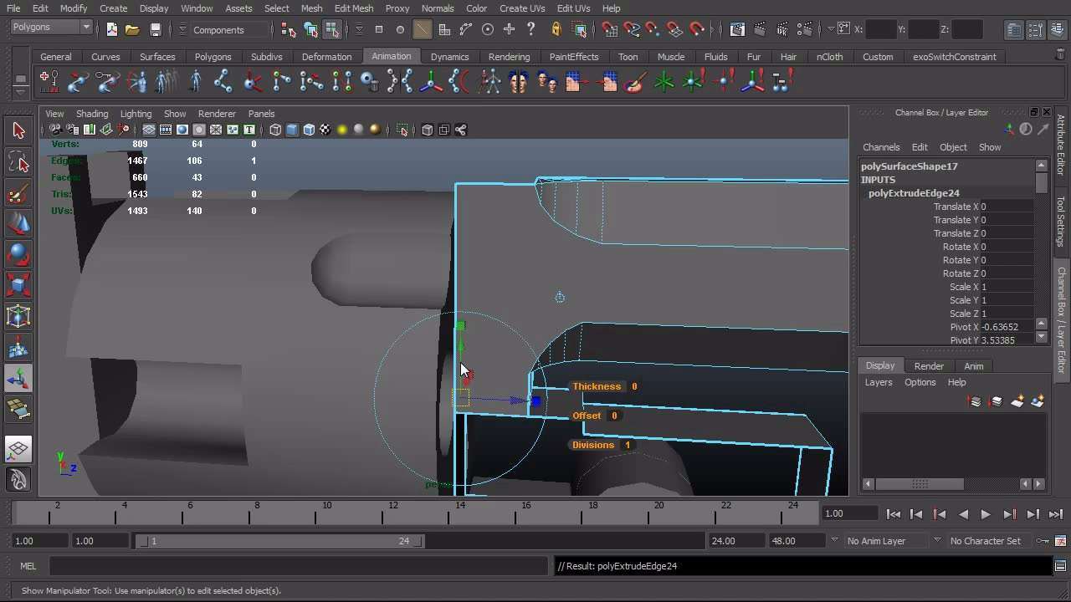
key("ctrl+z")
key("ctrl+z")
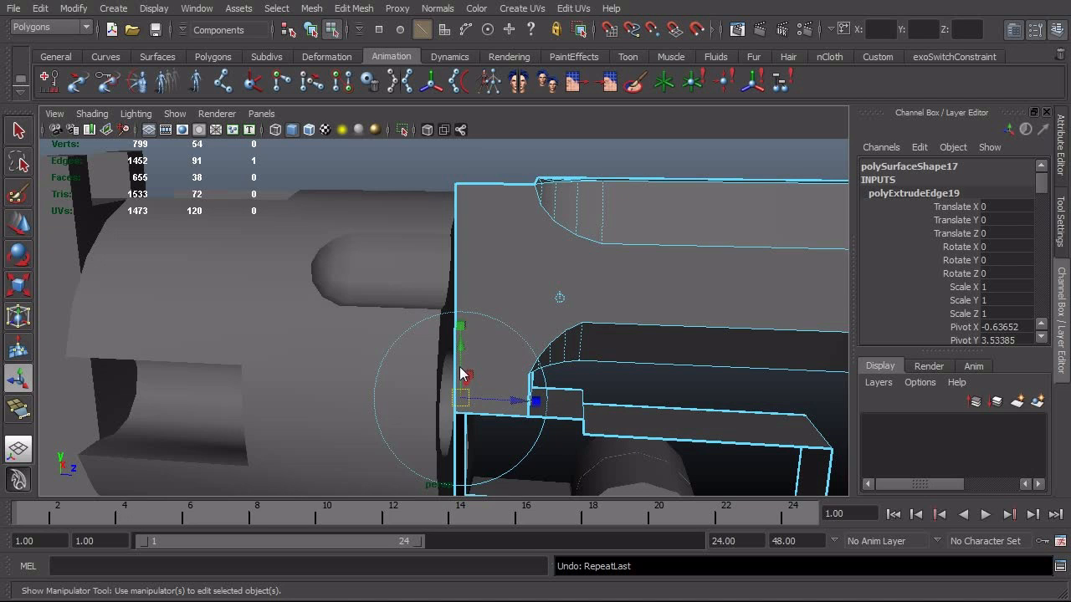
key("ctrl+z")
key("ctrl+z")
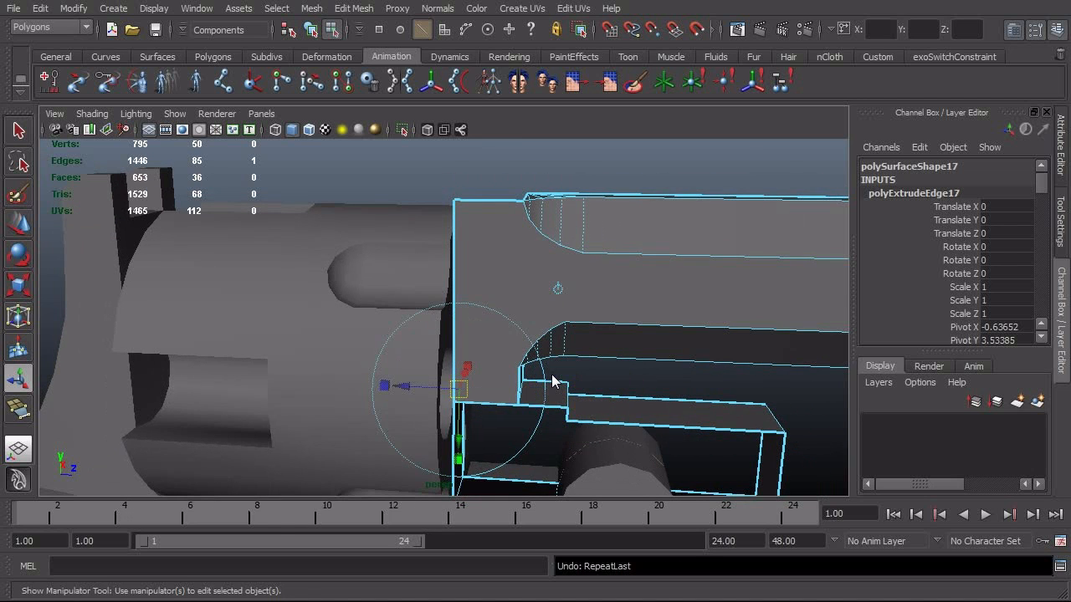
left_click_drag(561, 407, 586, 405, "alt")
key("ctrl+z")
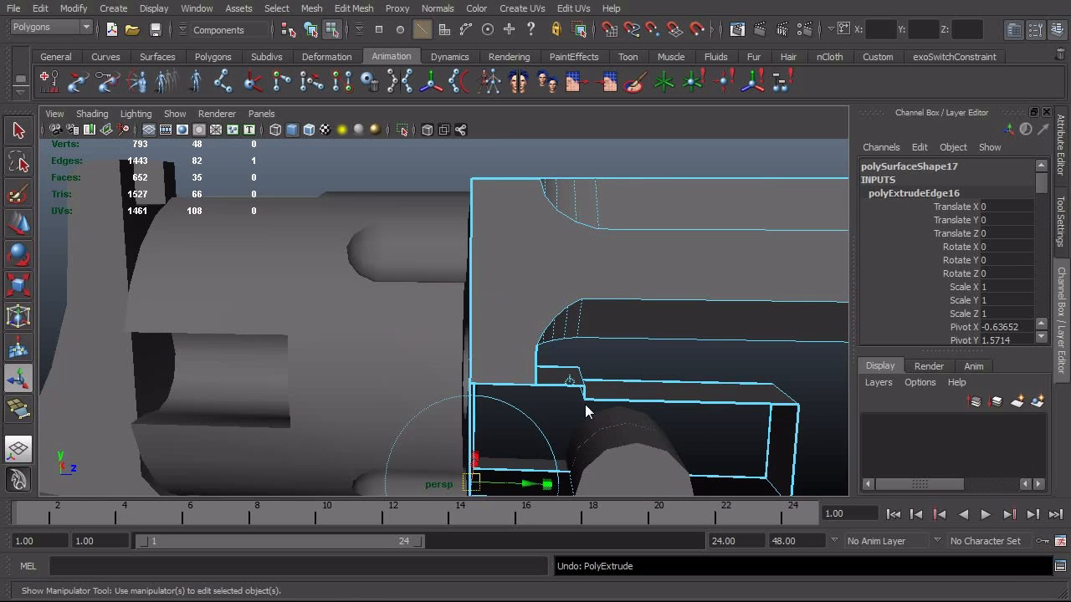
Extrude the crane's upper rear edge and snap it forward beneath the frame section to the start of the crane's step
right_click_drag(580, 407, 529, 383, "alt")
left_click_drag(528, 382, 508, 382, "alt")
left_click(441, 317)
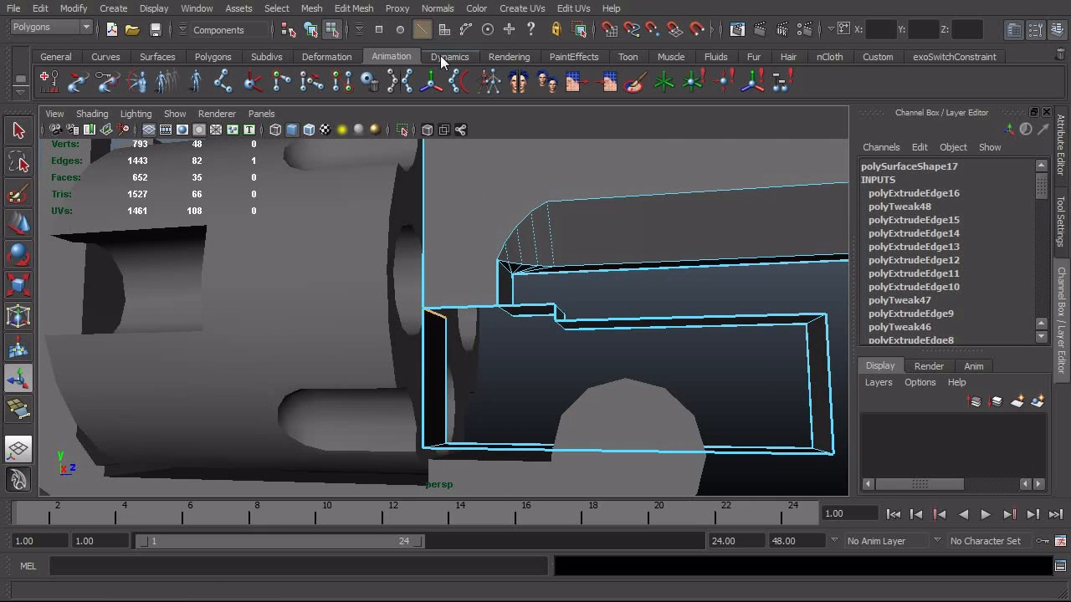
left_click(354, 8)
left_click(368, 48)
left_click_drag(502, 334, 538, 373, "alt")
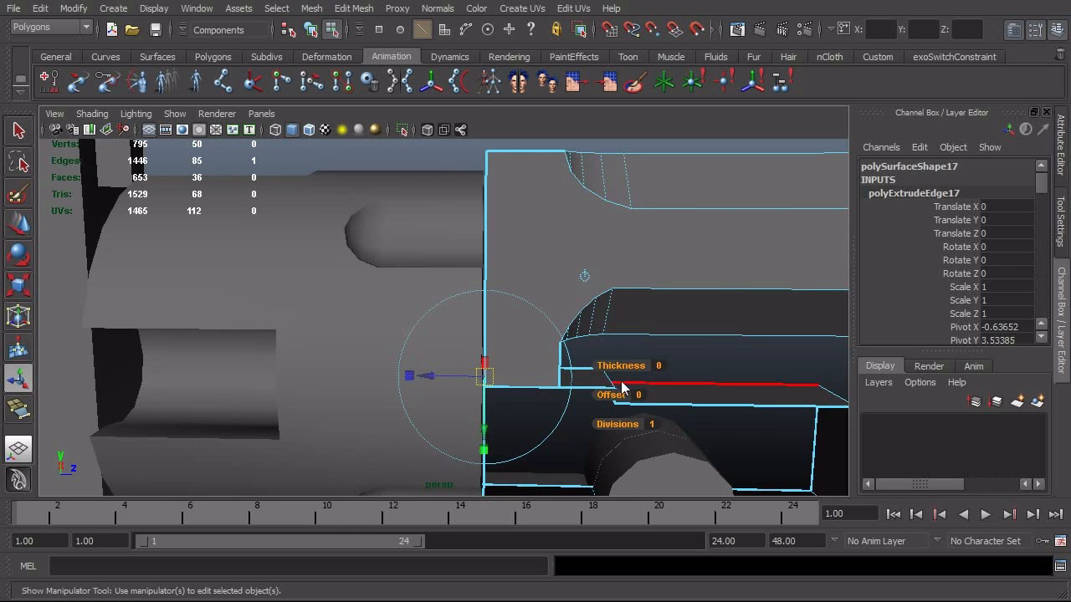
right_click_drag(621, 381, 527, 385, "alt")
key("w")
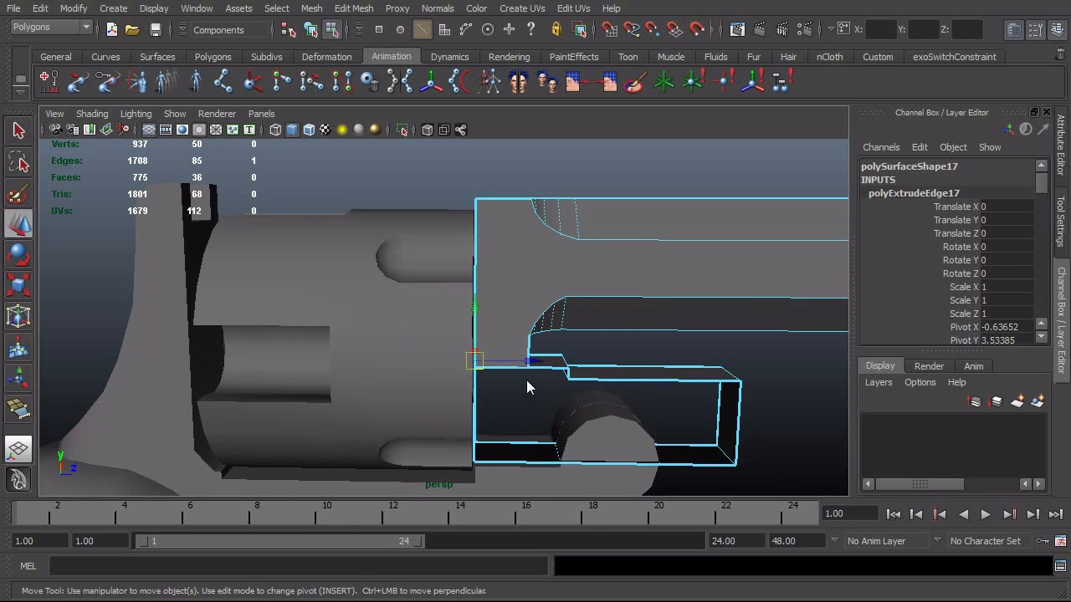
key("v")
left_click_drag(474, 315, 463, 394)
Select the vertices of the frame section and crane outline and merge the overlapping ones
key("F9")
right_click_drag(644, 327, 523, 310, "alt")
left_click_drag(310, 203, 611, 504)
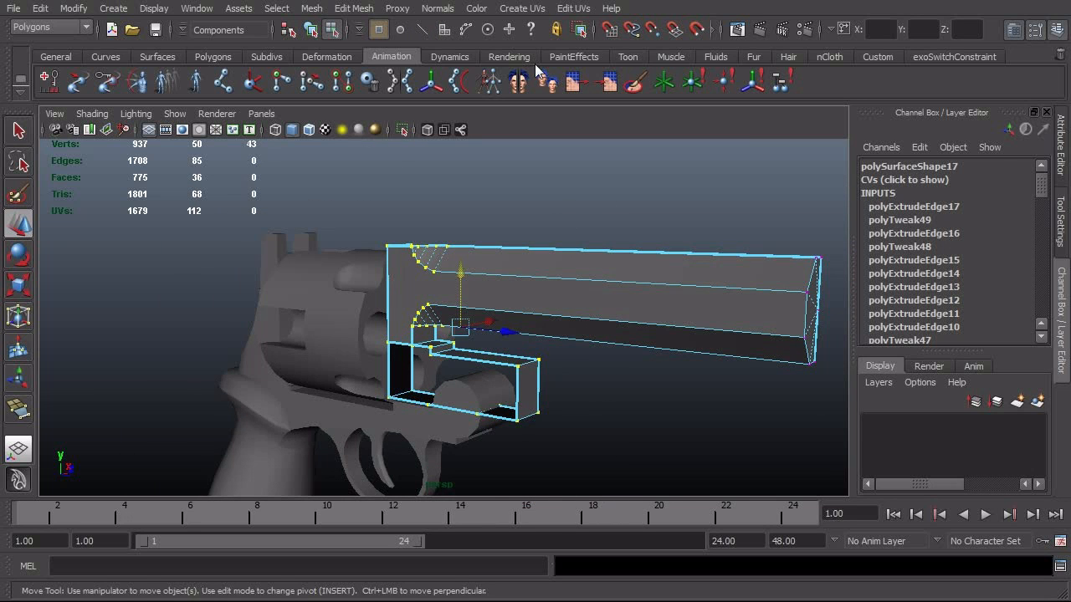
left_click(353, 8)
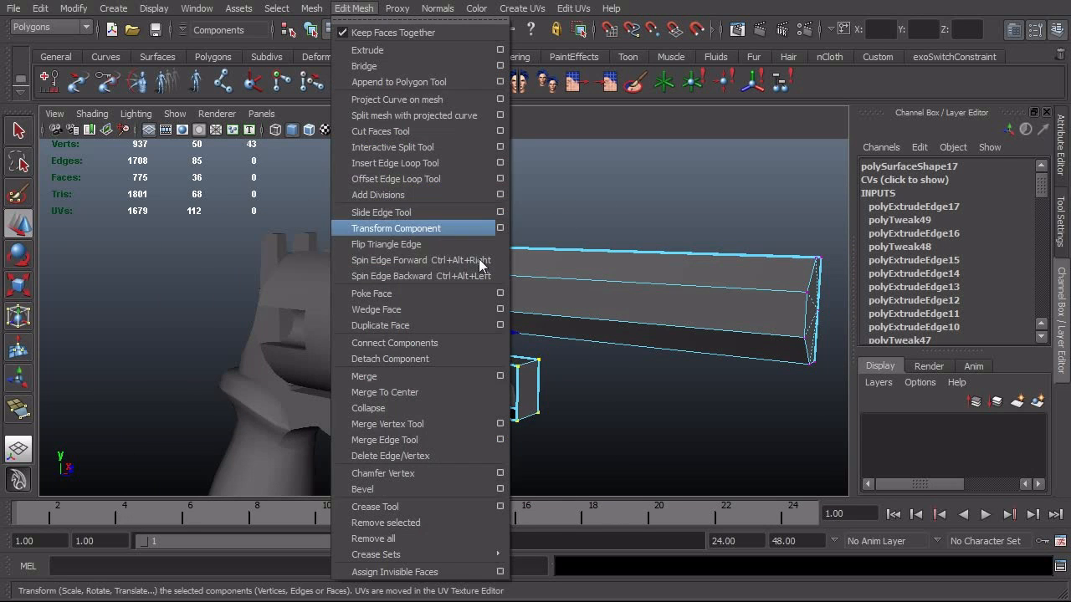
left_click(447, 375)
Bevel the upper corner edge of the crane's step and compare it with the side reference
left_click_drag(384, 415, 502, 408, "alt")
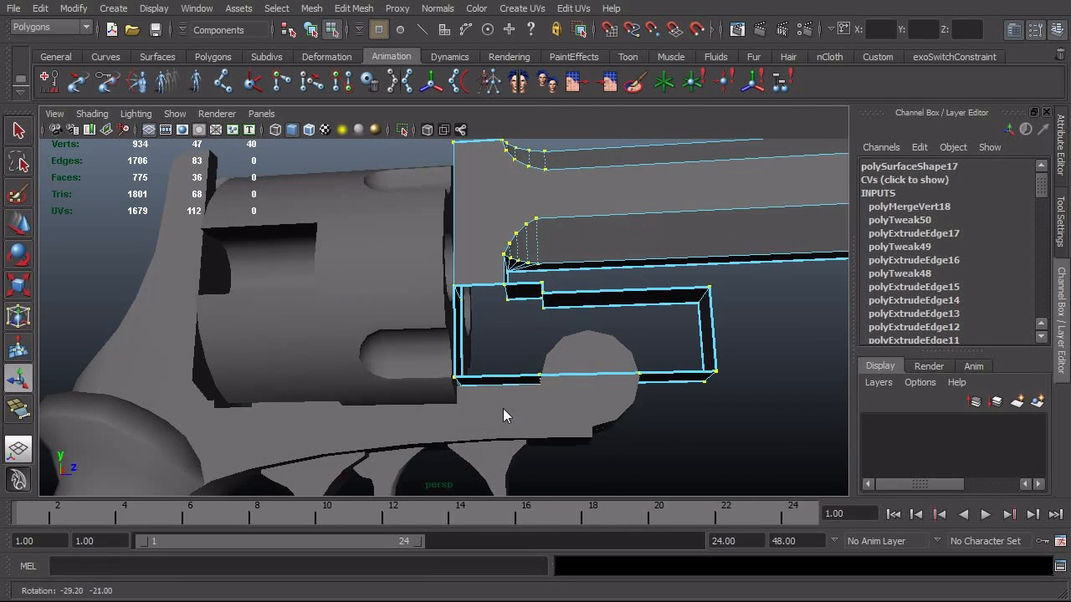
right_click_drag(427, 420, 565, 421, "alt")
left_click_drag(566, 421, 514, 417, "alt")
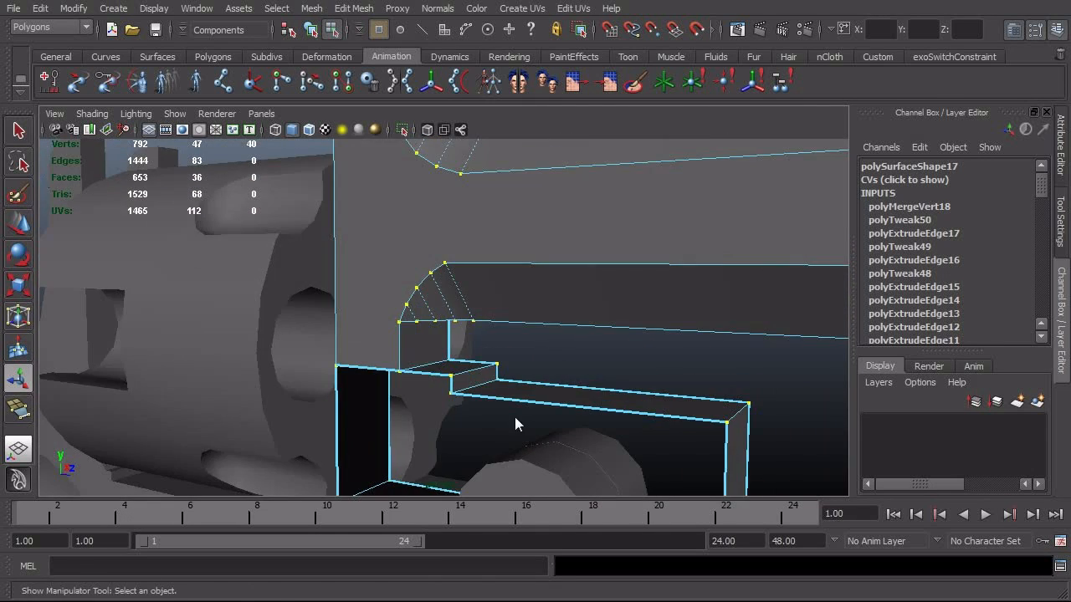
right_click_drag(501, 382, 501, 319)
left_click(479, 369)
key("space")
left_click(501, 386)
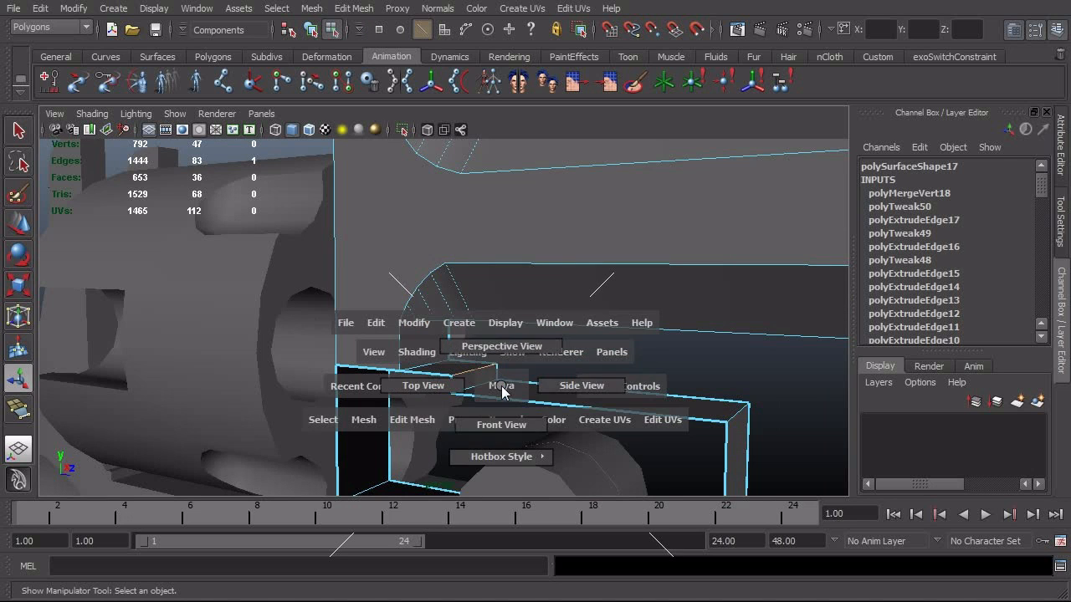
left_click_drag(502, 391, 582, 385)
scroll(465, 419, "up", 3)
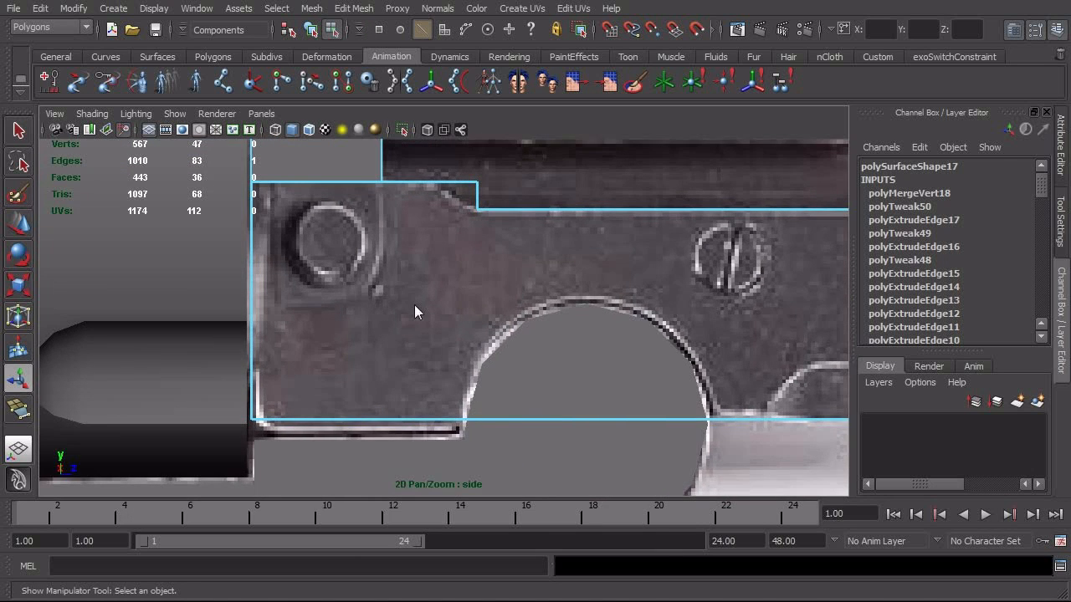
middle_click_drag(414, 311, 414, 422, "alt")
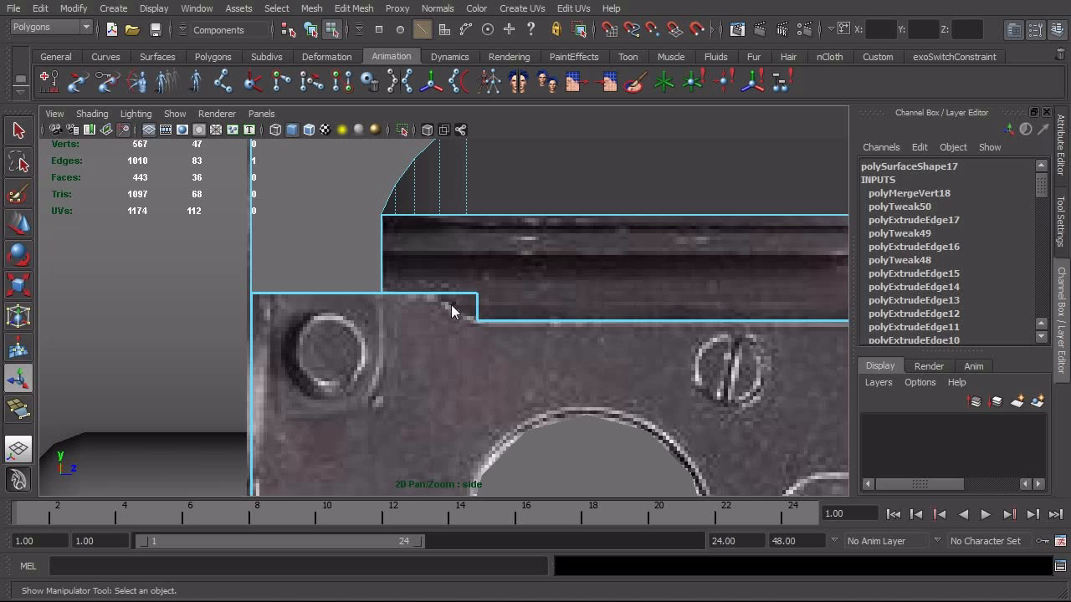
left_click(353, 8)
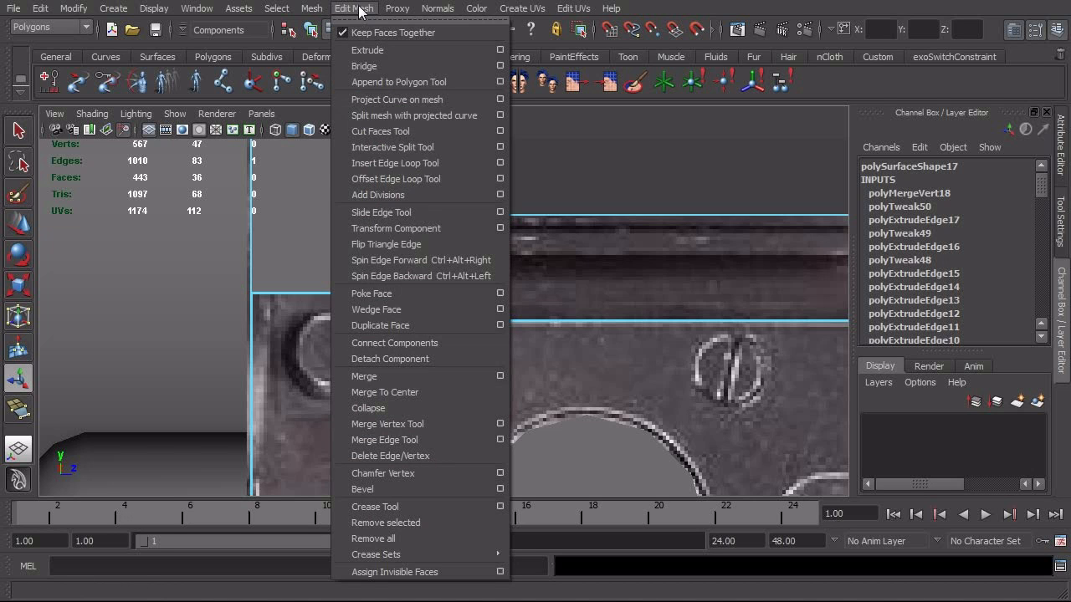
left_click(410, 490)
scroll(418, 402, "up", 1)
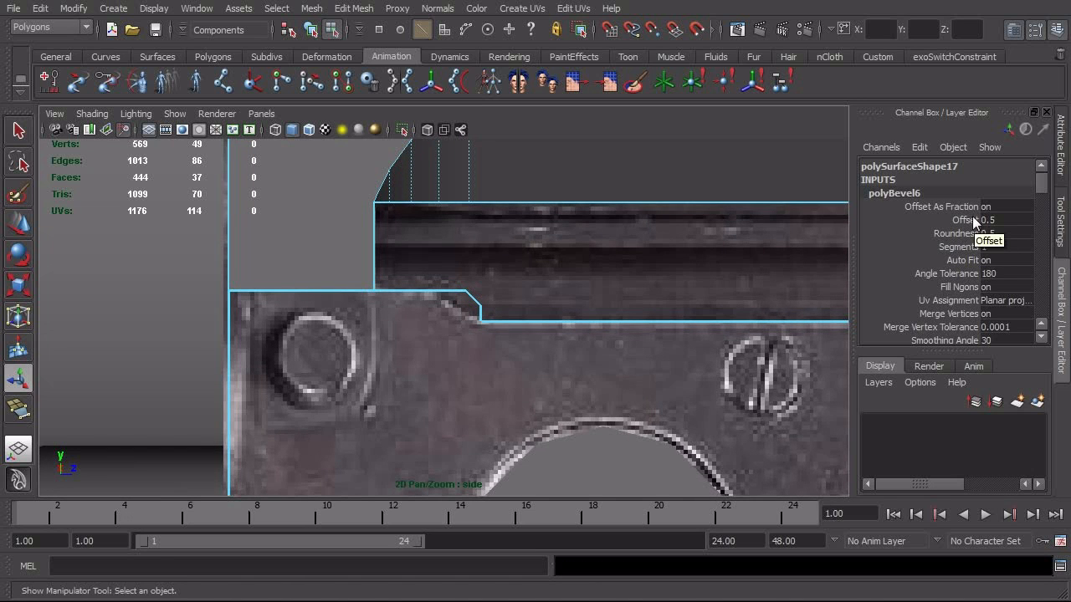
Set the step bevel's offset to 1 and its segments to 3
left_click(964, 219)
middle_click_drag(629, 363, 636, 363)
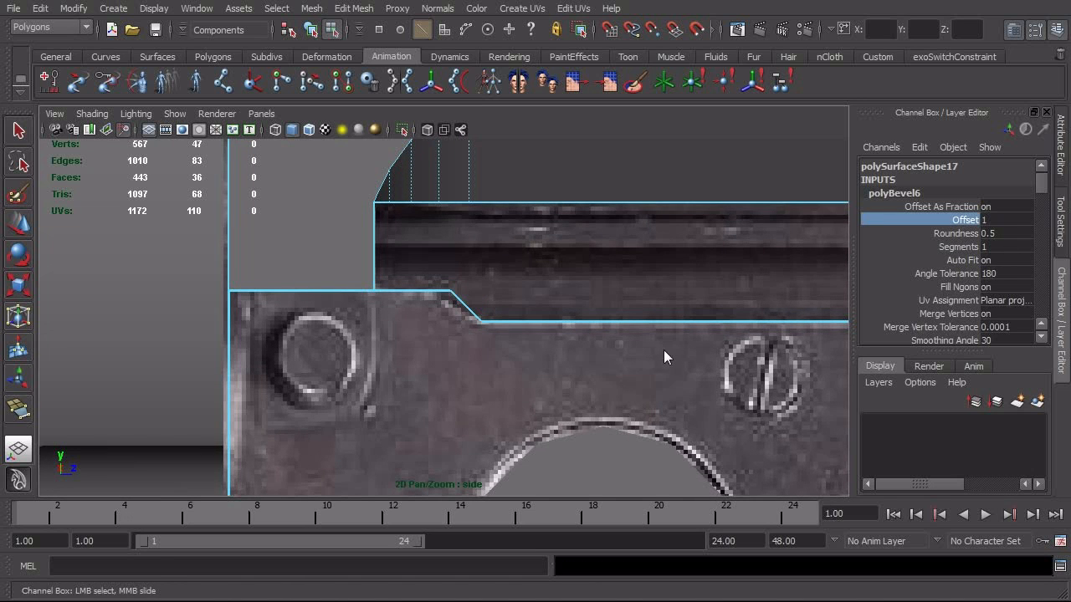
left_click(963, 246)
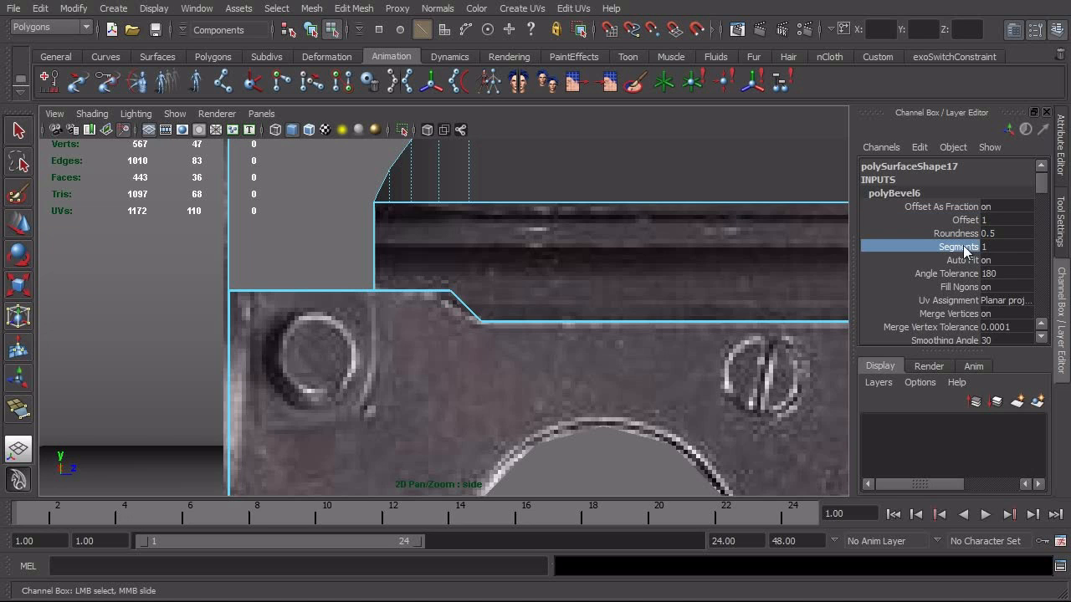
middle_click_drag(625, 358, 640, 358)
scroll(477, 377, "up", 2)
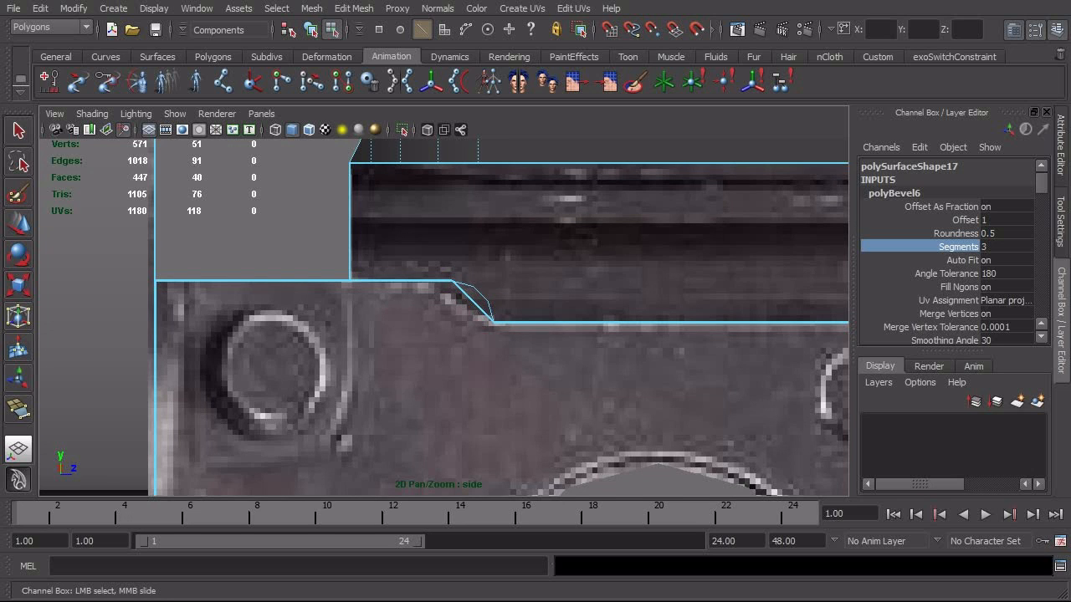
Turn off Auto Fit for the bevel and set its roundness to -0.21 so the step curves inward
left_click(1020, 260)
type("0")
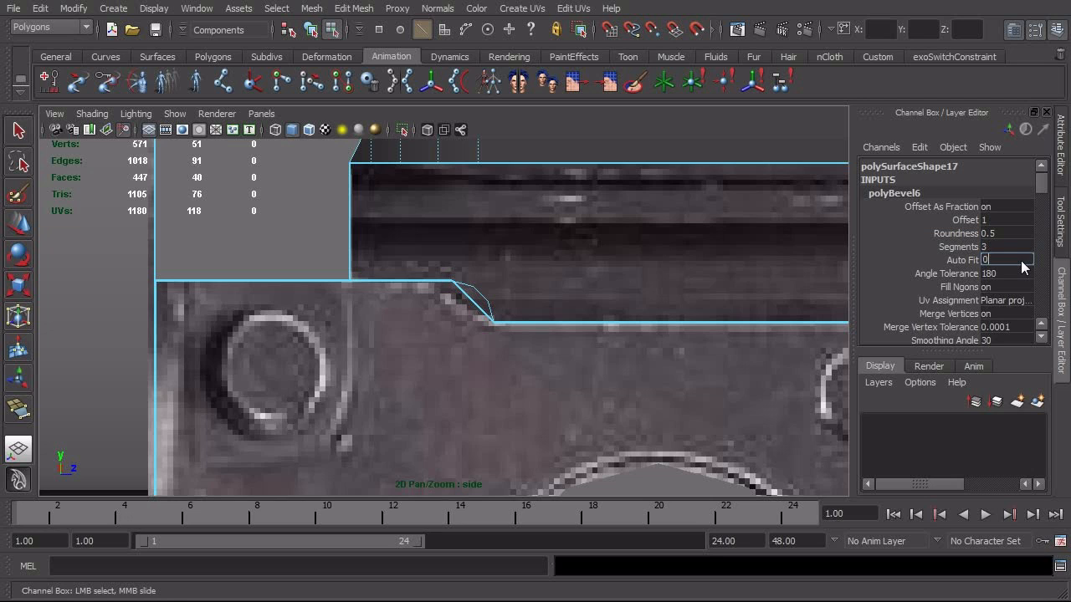
key("Tab")
left_click(968, 235)
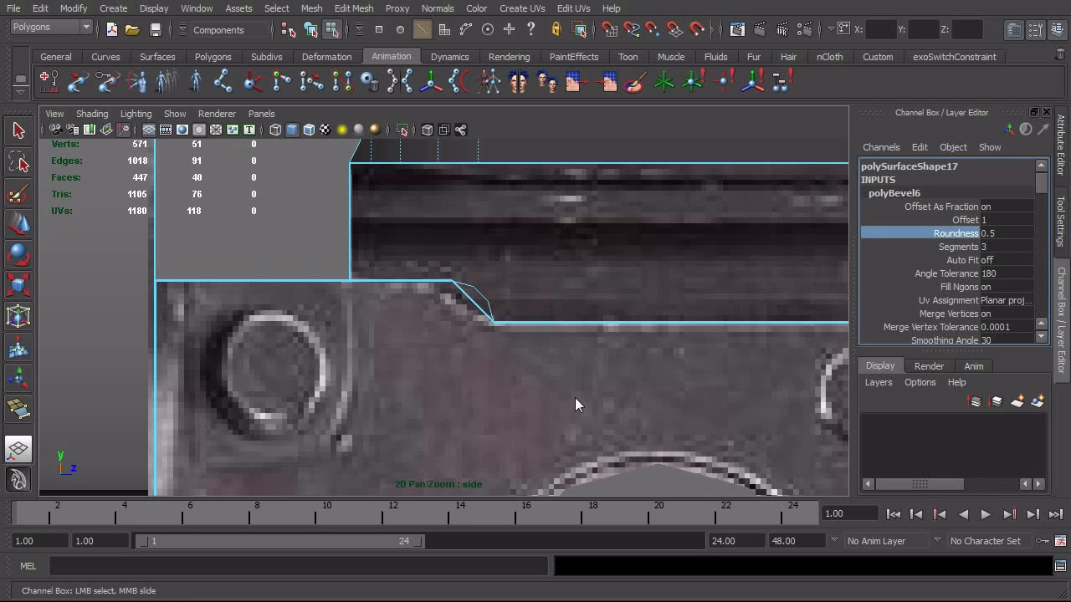
middle_click_drag(575, 397, 521, 403)
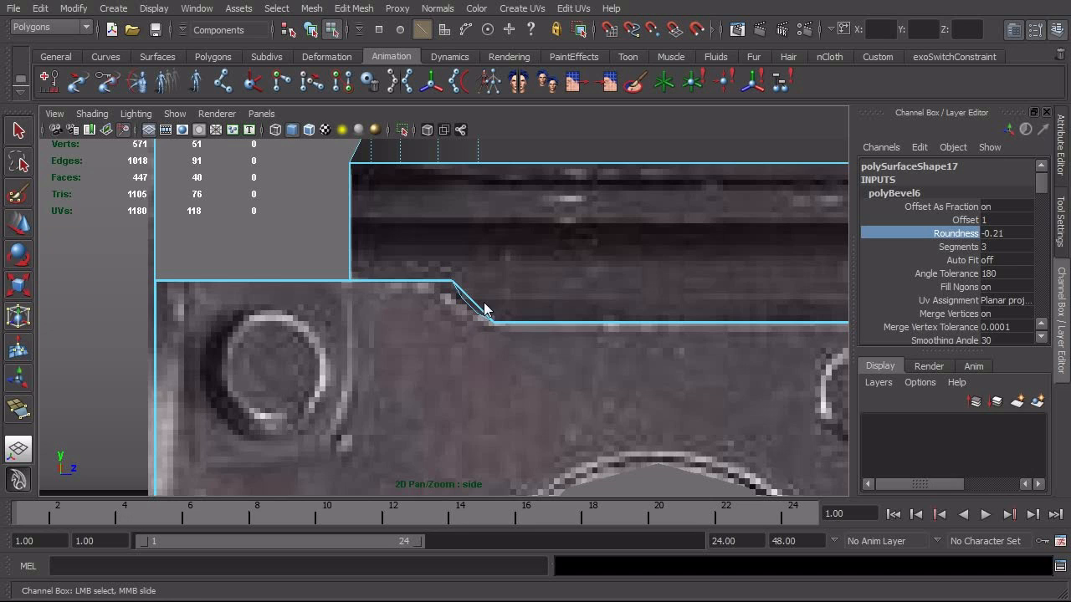
Select the two side cap faces within the beveled step curve and delete them
right_click_drag(493, 325, 490, 358)
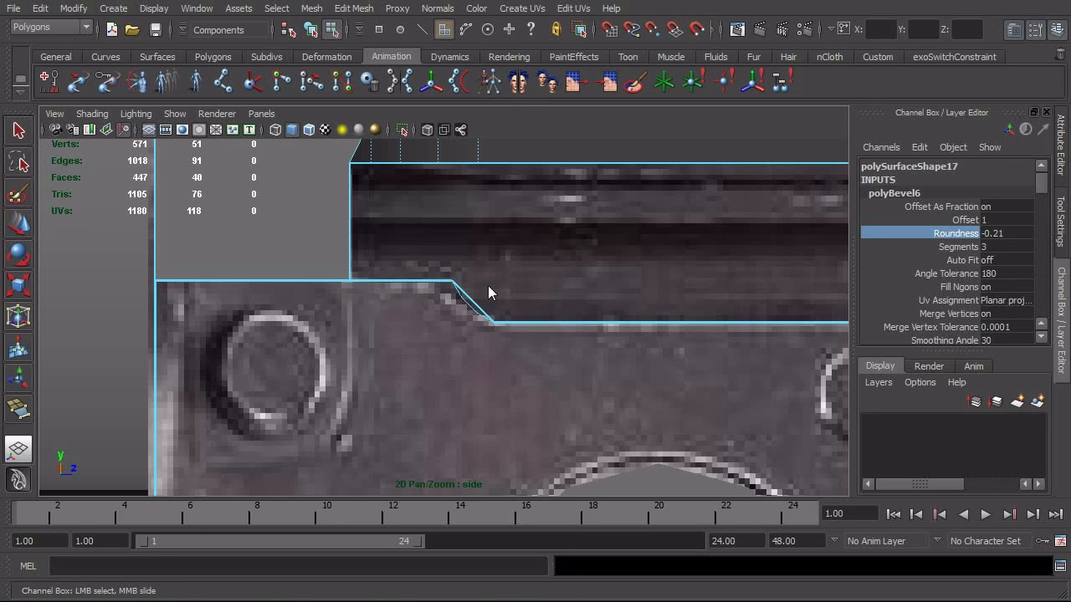
left_click_drag(490, 289, 475, 311)
key("t")
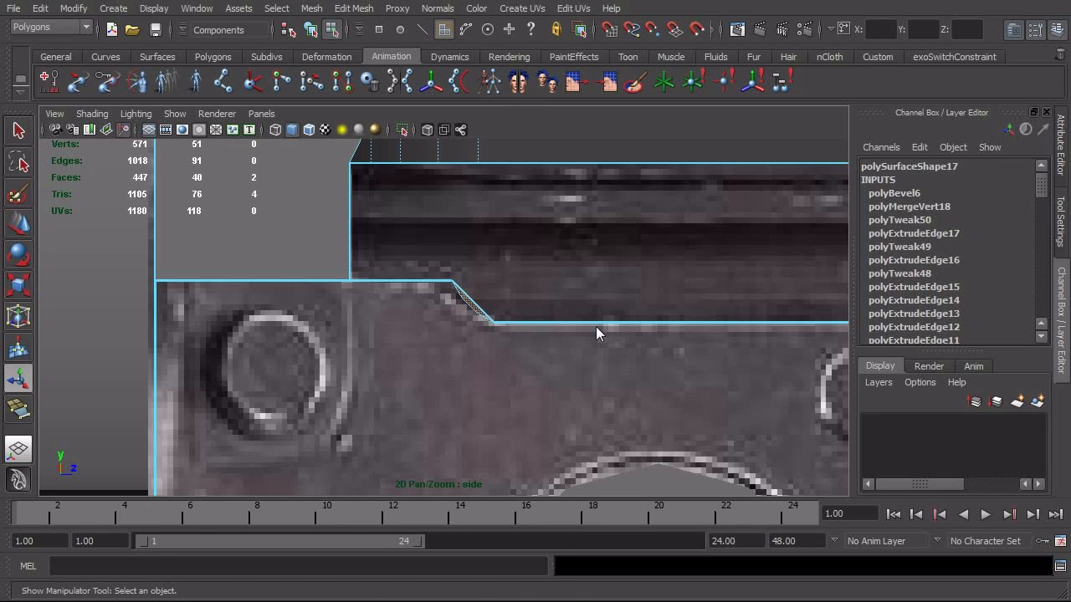
key("Delete")
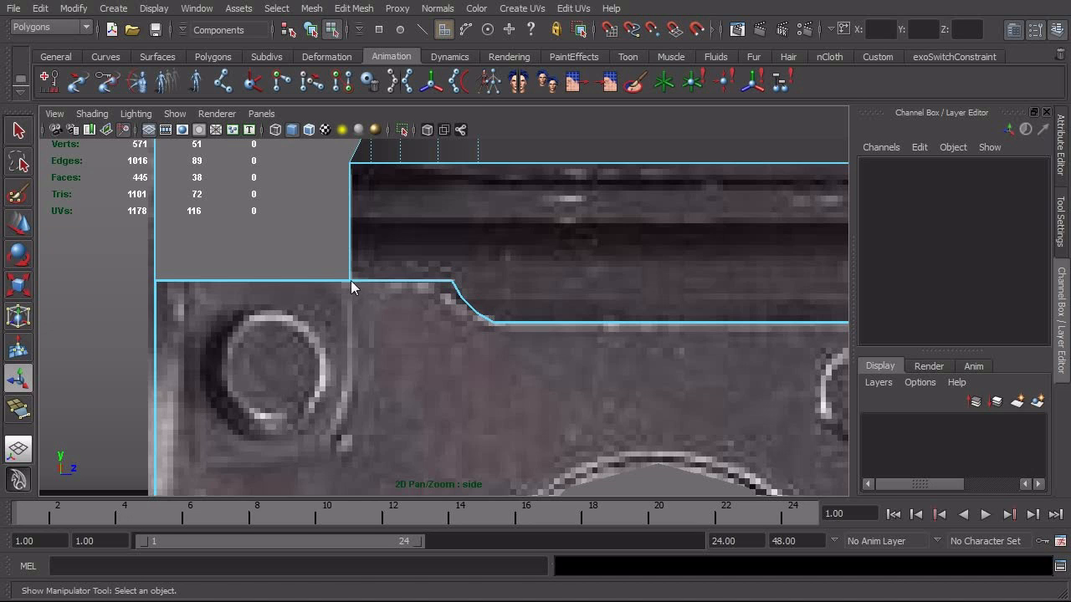
Move the two vertices at the curve's upper end back to about Z 0.195 cm to match the reference
key("F9")
left_click_drag(409, 259, 484, 289)
key("w")
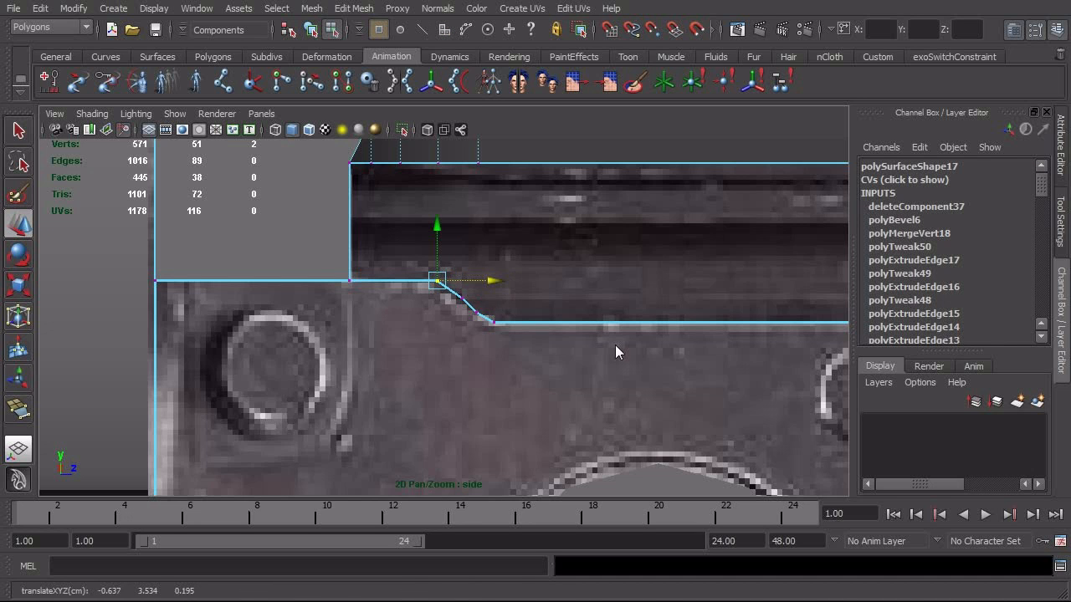
right_click_drag(386, 379, 608, 382)
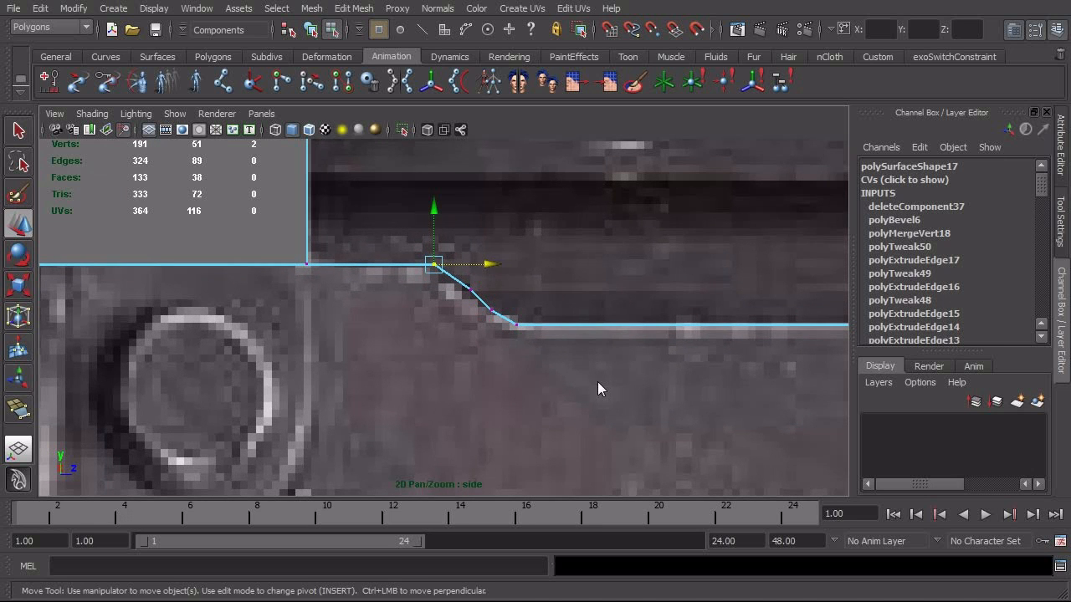
Undo the recent vertex moves and the deletion of the faces beside the beveled corner
key("ctrl+z")
key("ctrl+z")
key("ctrl+z")
key("ctrl+z")
key("ctrl+z")
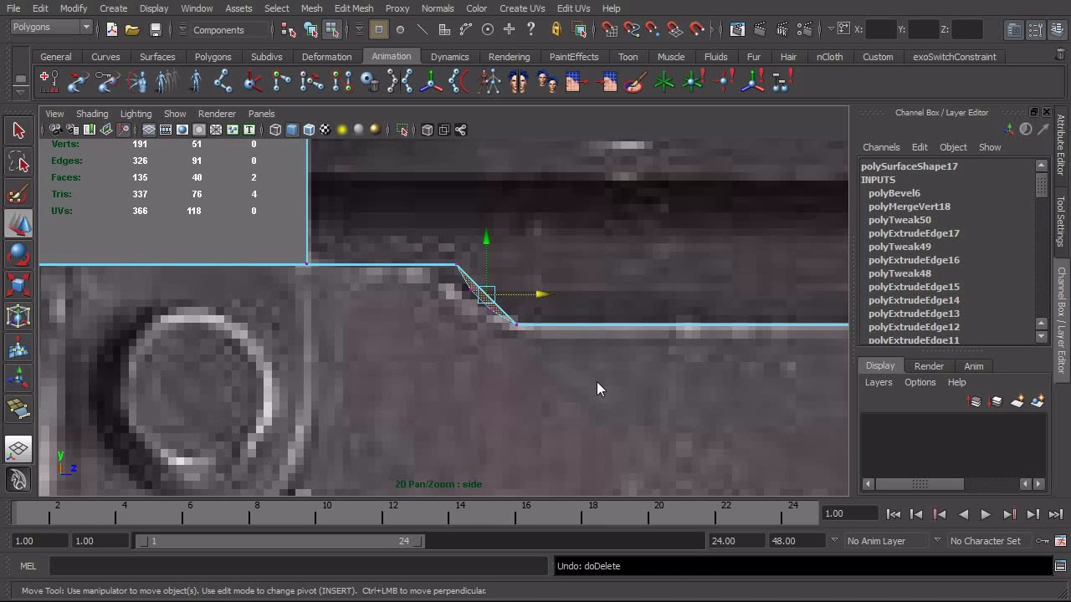
Set the Segments of polyBevel6 on the frame mesh to 4
key("F8")
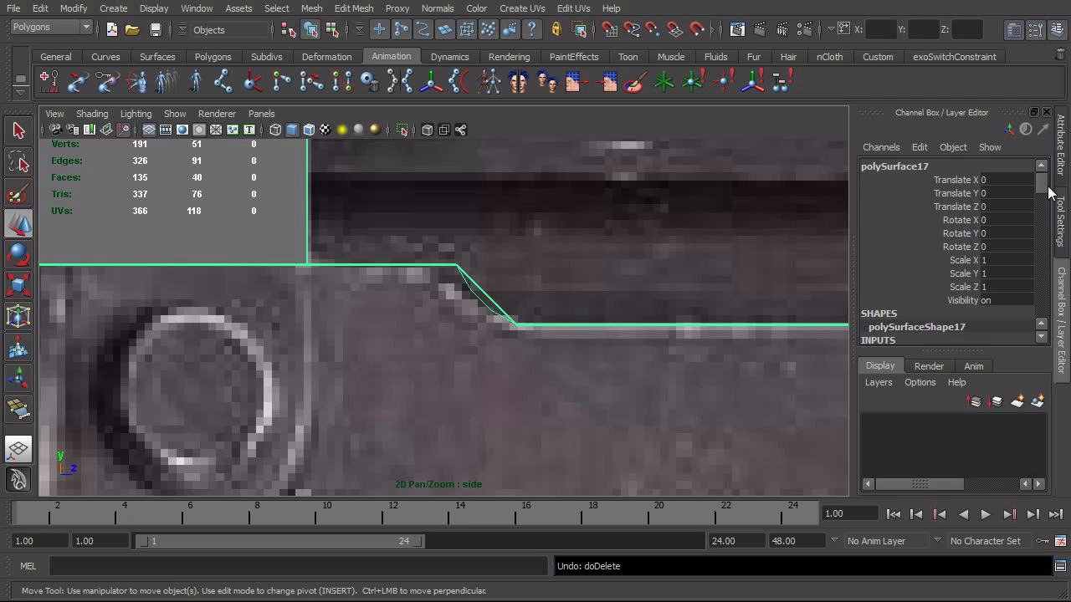
mouse_move(1041, 193)
left_mouse_down()
mouse_move(1044, 216)
mouse_move(1050, 205)
left_mouse_up()
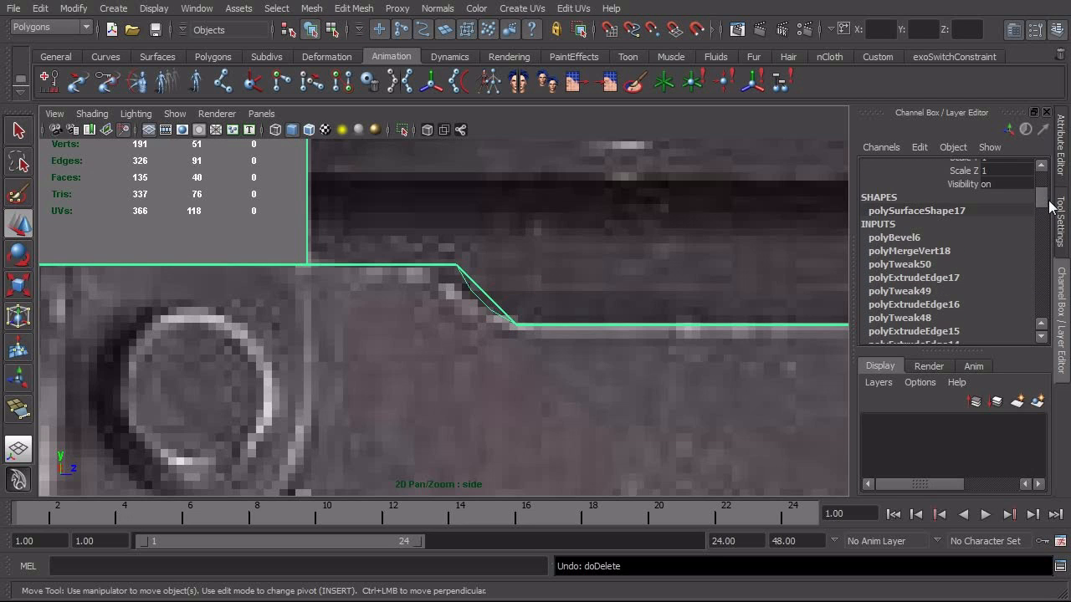
left_click(912, 237)
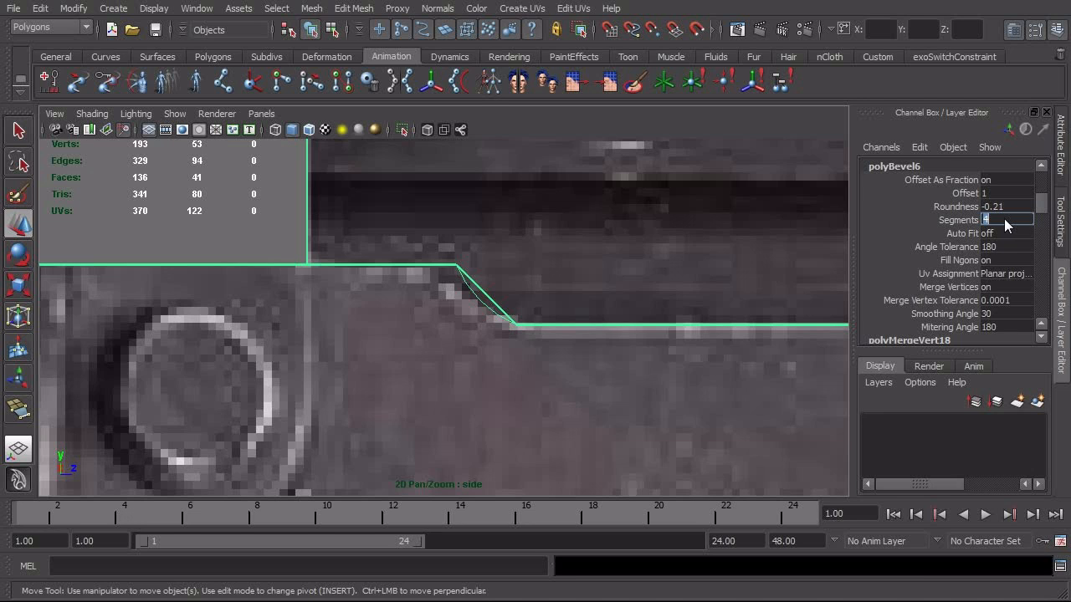
key("Return")
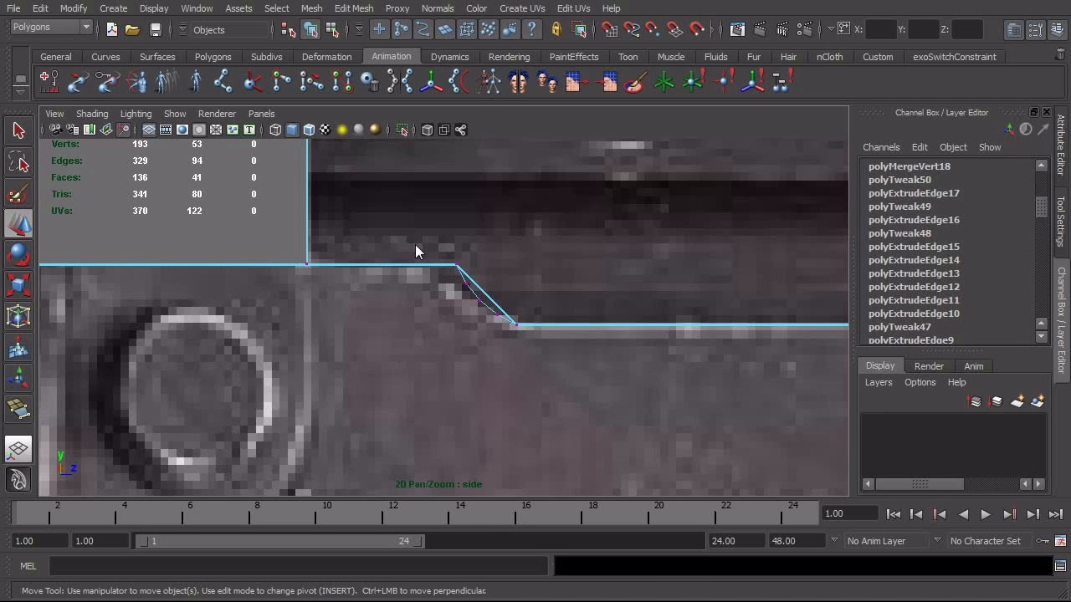
Delete the two side faces that fill the gap between the beveled curve and its straight diagonal edge
left_click_drag(423, 241, 465, 282)
key("ctrl+z")
right_click_drag(483, 290, 483, 326)
left_click(499, 297)
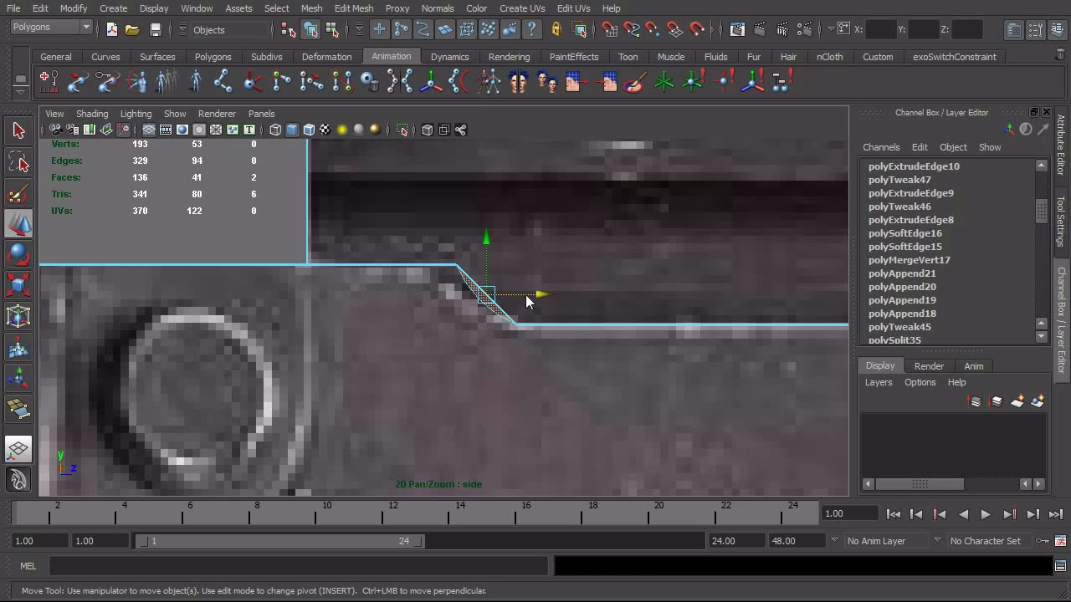
key("Delete")
key("F8")
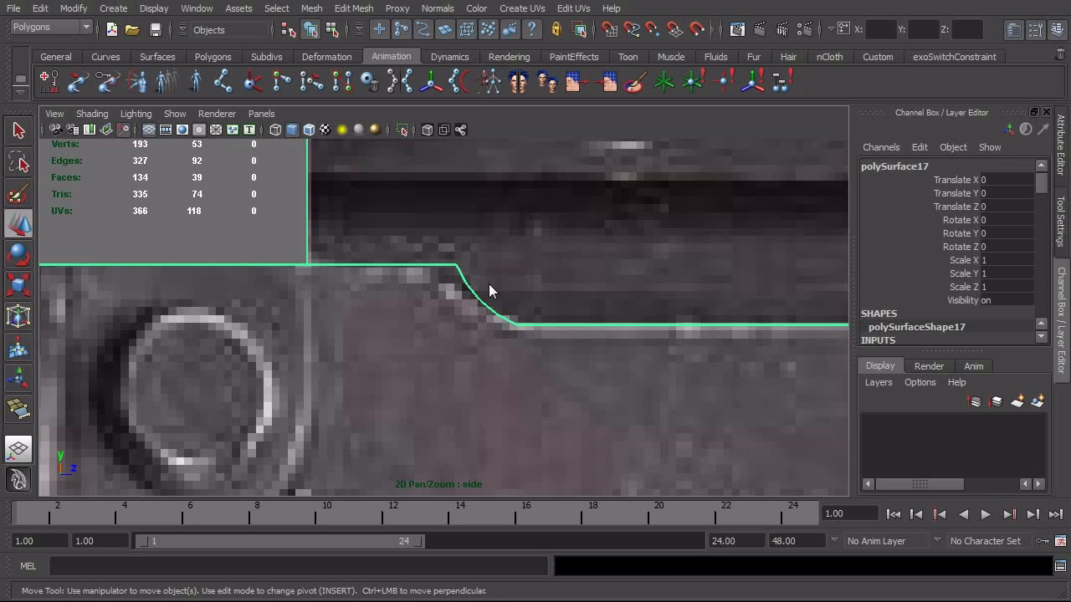
Move the bevel's vertices in the side view so the curve follows the step contour in the reference image
right_click_drag(426, 278, 395, 277)
left_click_drag(449, 254, 481, 276)
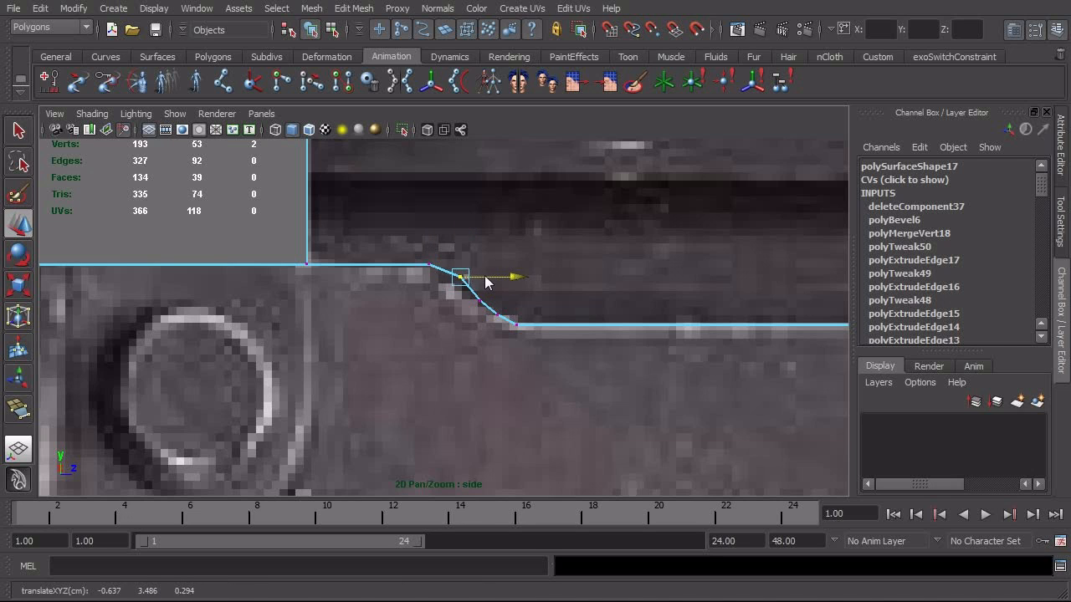
left_click(508, 324)
left_click_drag(487, 314, 516, 305)
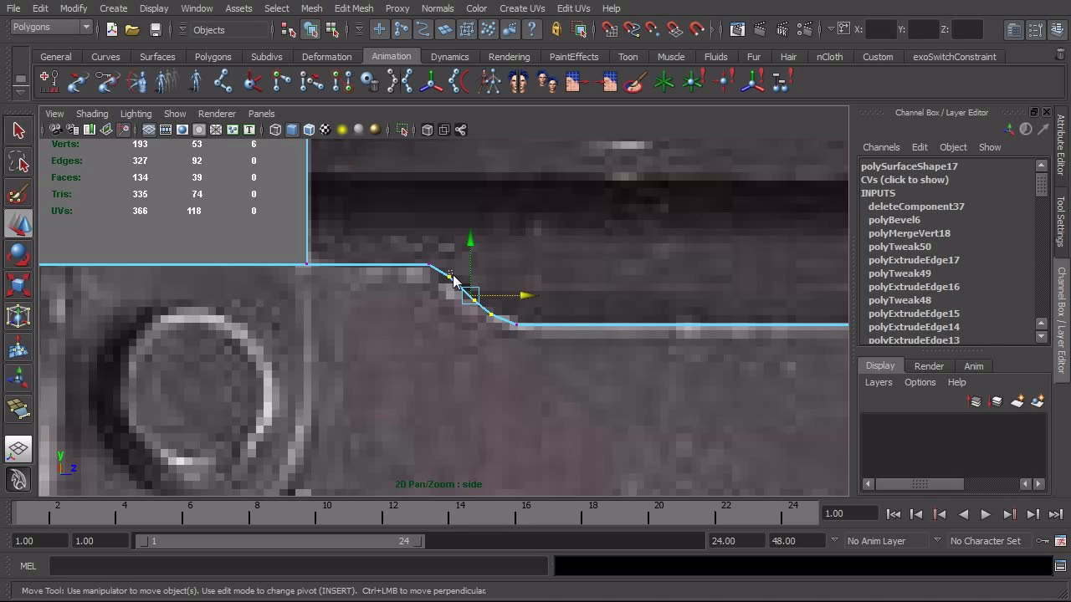
left_click(450, 274)
left_click_drag(444, 276, 497, 305)
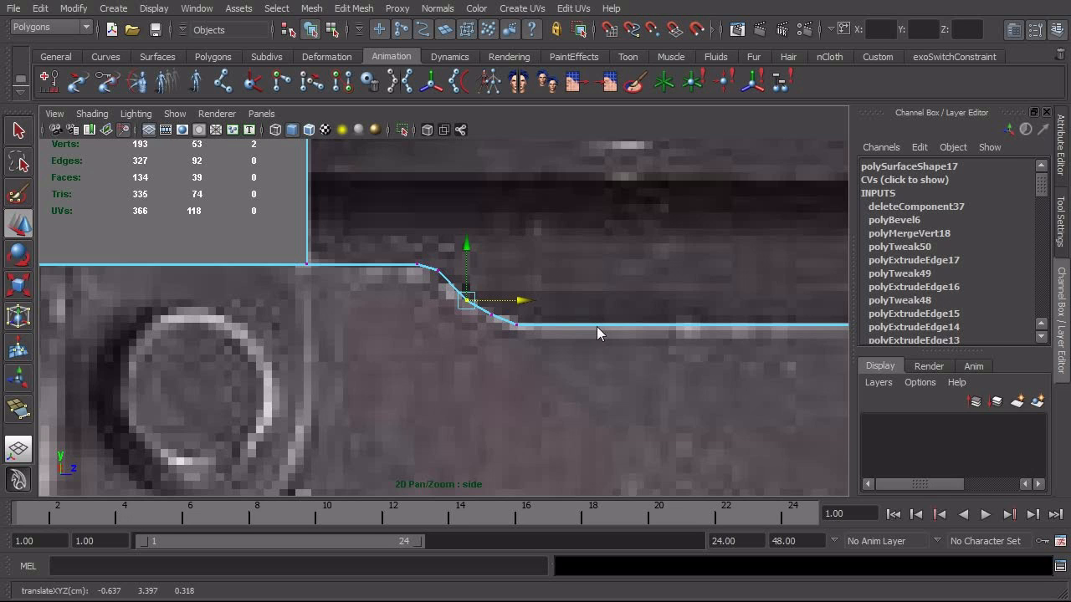
key("F8")
left_click(653, 279)
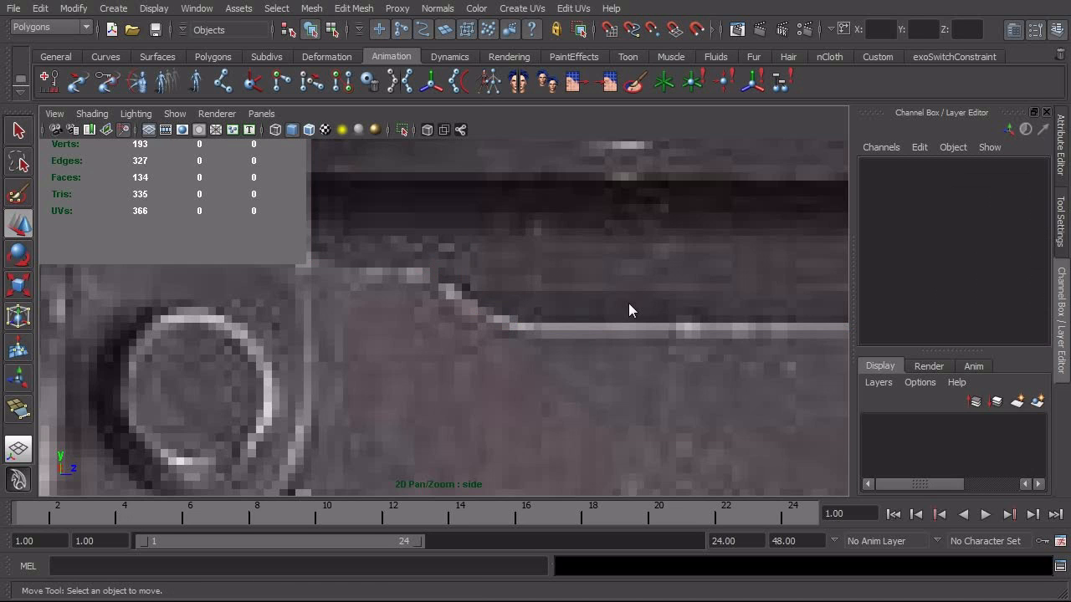
Examine the reshaped bevel and the surrounding frame mesh from several angles in the perspective view
left_click(584, 347)
key("space")
left_click_drag(621, 363, 646, 307)
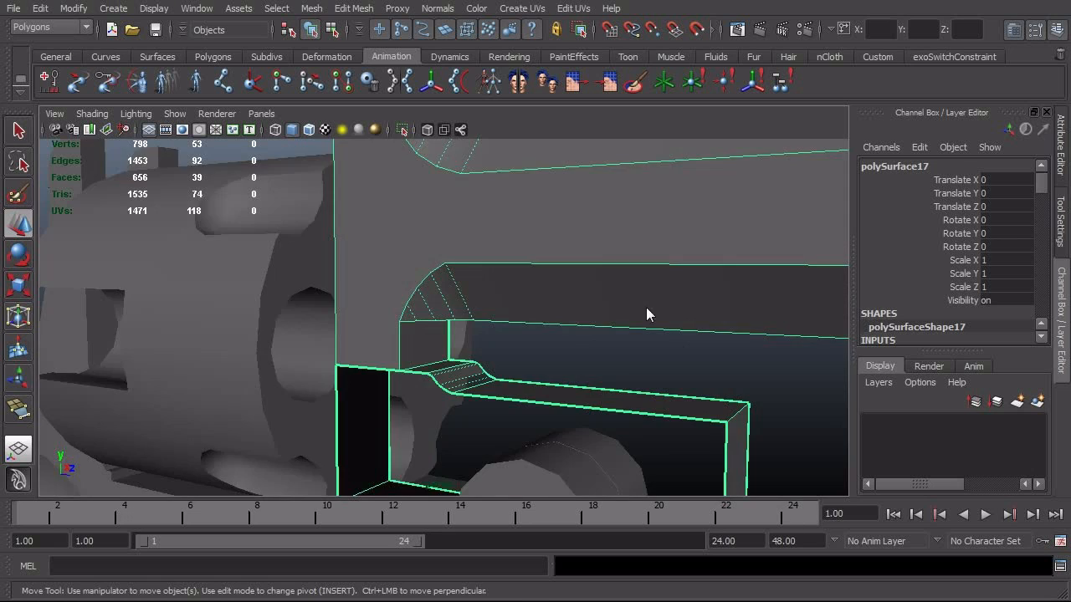
scroll(581, 368, "down", 3)
left_click_drag(580, 368, 522, 391, "alt")
left_click(622, 297)
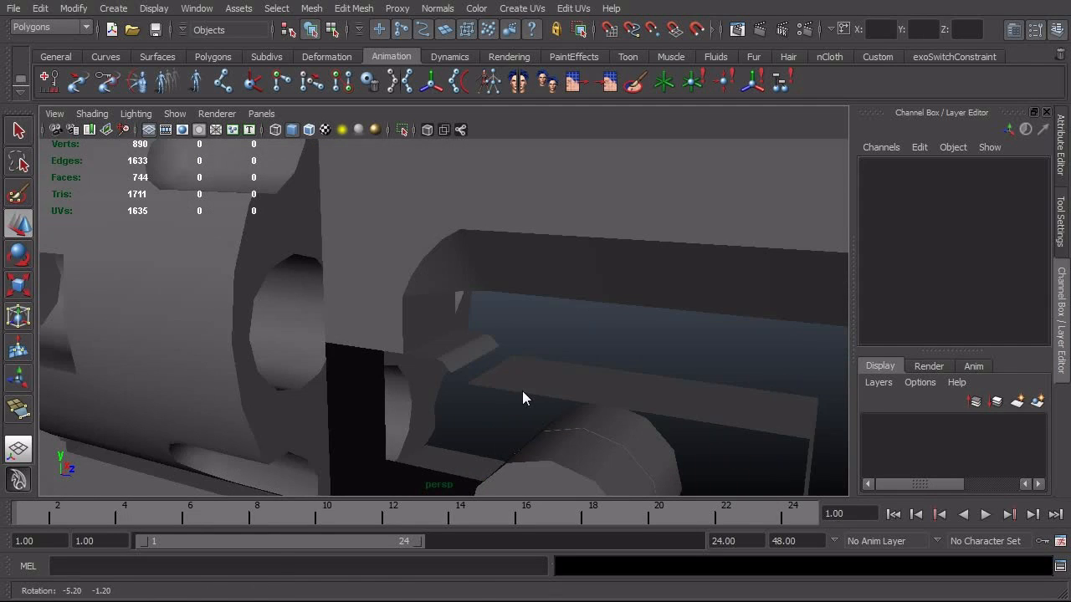
left_click(511, 375)
right_click(511, 375)
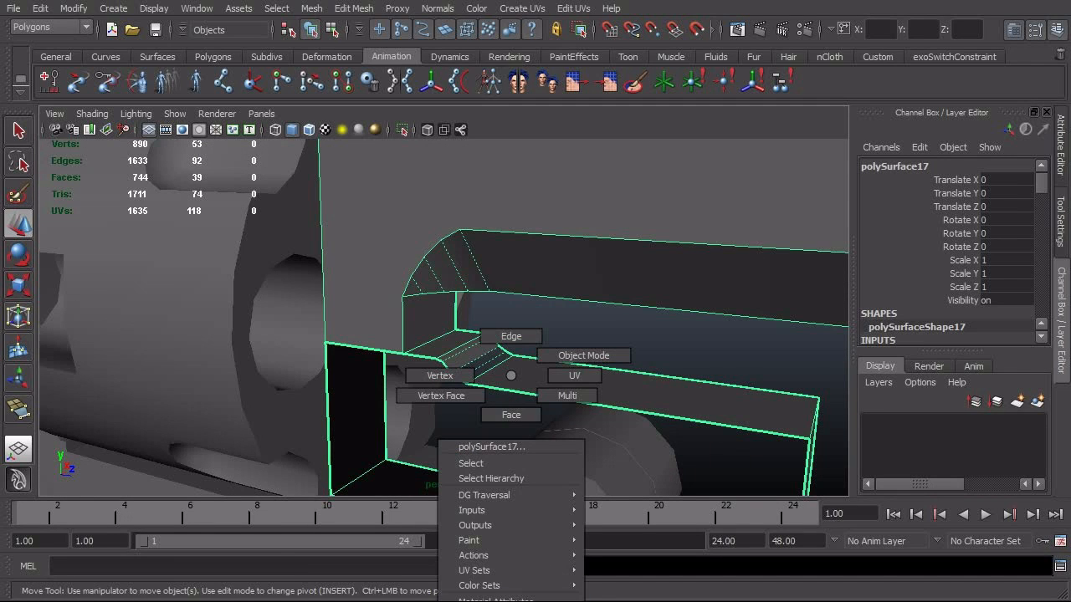
left_click(682, 363)
left_click_drag(683, 363, 612, 415, "alt")
left_click(538, 409)
left_click_drag(538, 408, 648, 368, "alt")
Snap the two inner vertex pairs on the frame block's lower edge to the sides of the round pivot in side view
key("space")
right_click_drag(681, 380, 495, 403, "alt")
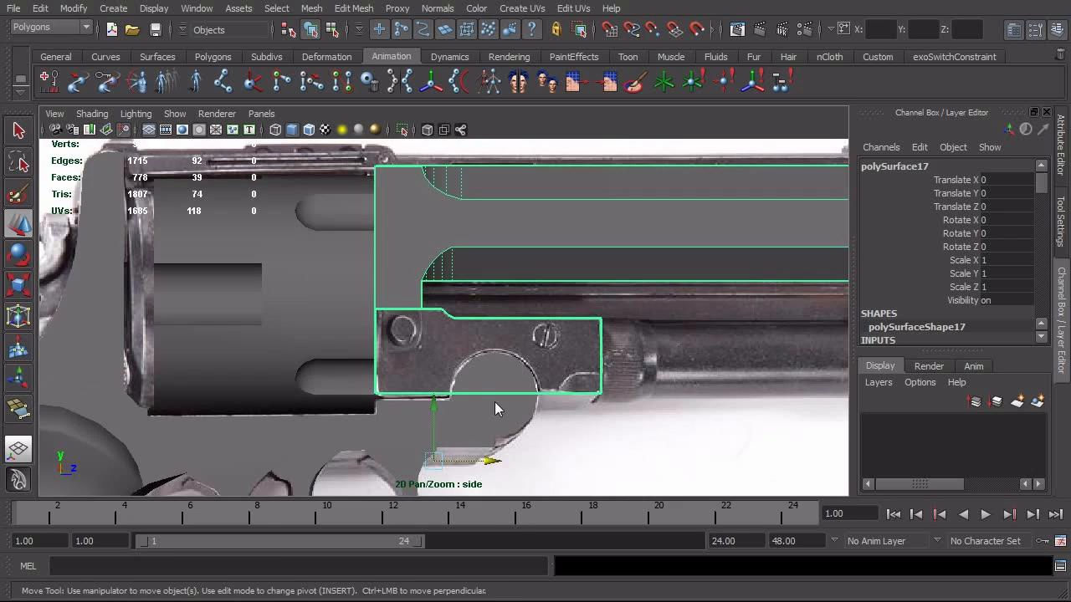
middle_click_drag(494, 402, 426, 366, "alt")
right_click_drag(427, 364, 580, 364, "alt")
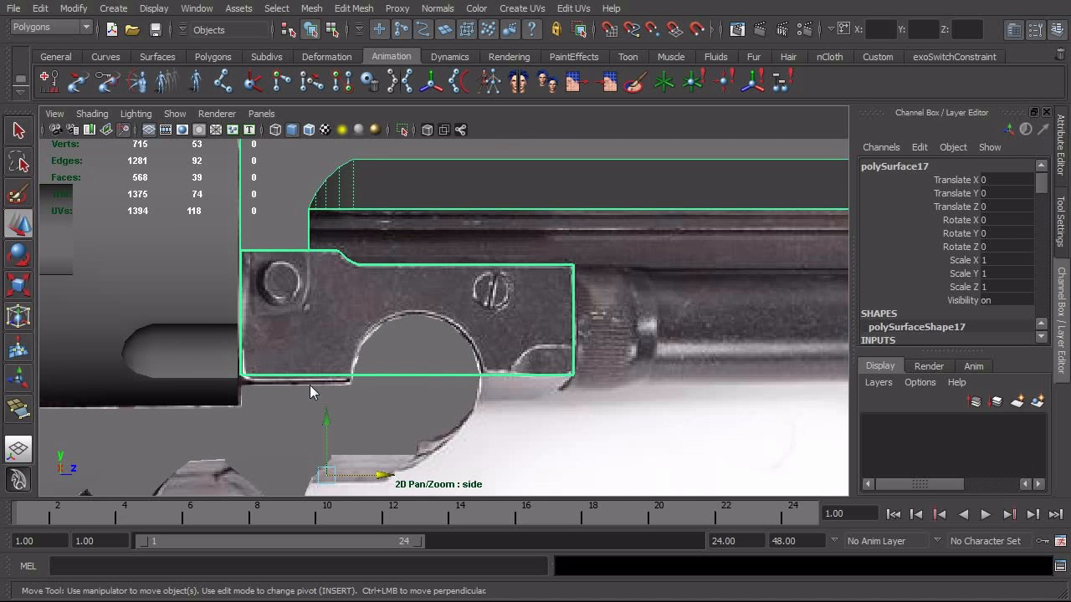
right_click_drag(309, 385, 572, 385, "alt")
right_click_drag(440, 427, 572, 432, "alt")
left_click(512, 428)
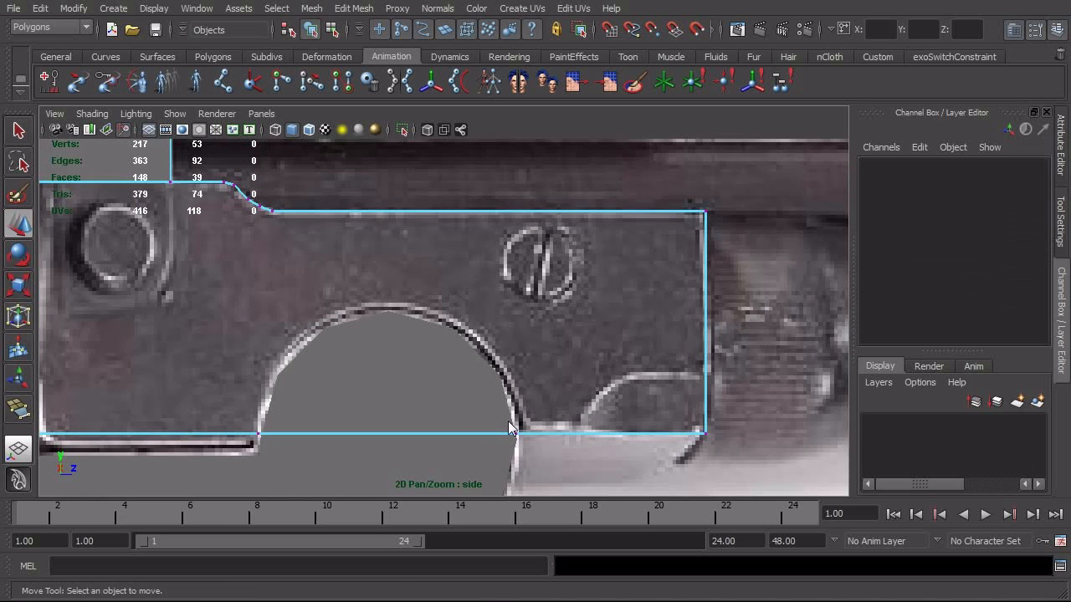
left_click_drag(512, 428, 543, 455)
key("v")
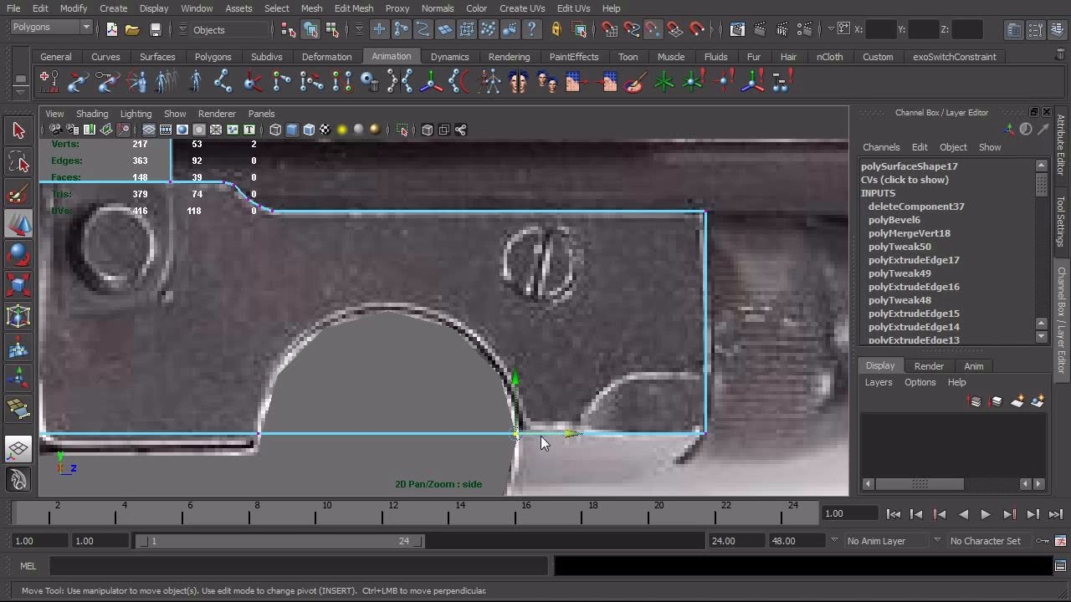
key("v")
left_click_drag(542, 443, 279, 445)
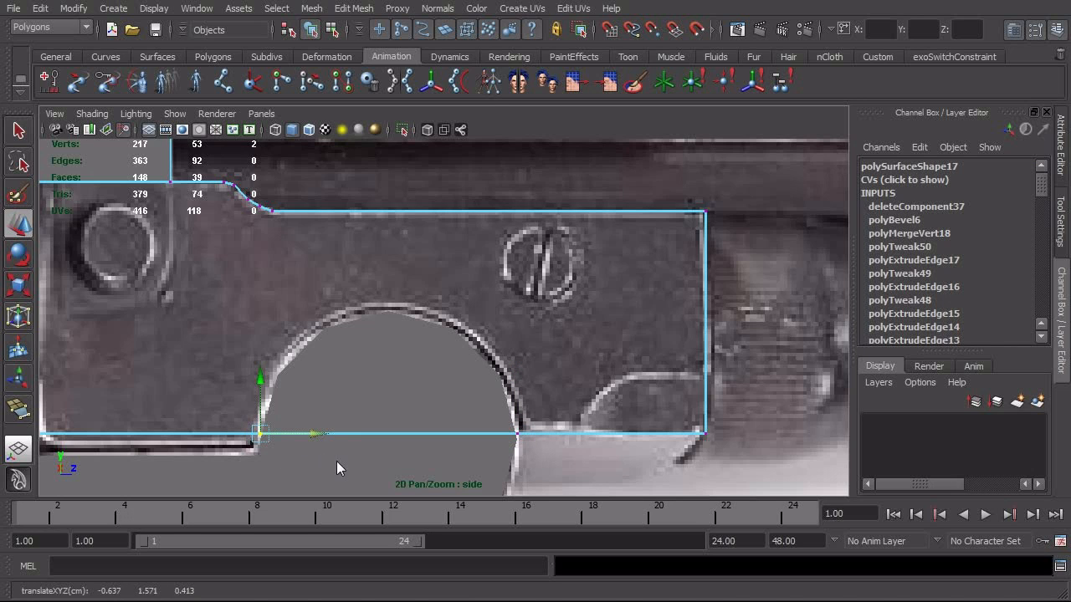
Align the block's bottom row of vertices vertically with the pivot cylinder's side vertices and display the model in wireframe
scroll(336, 461, "down", 2)
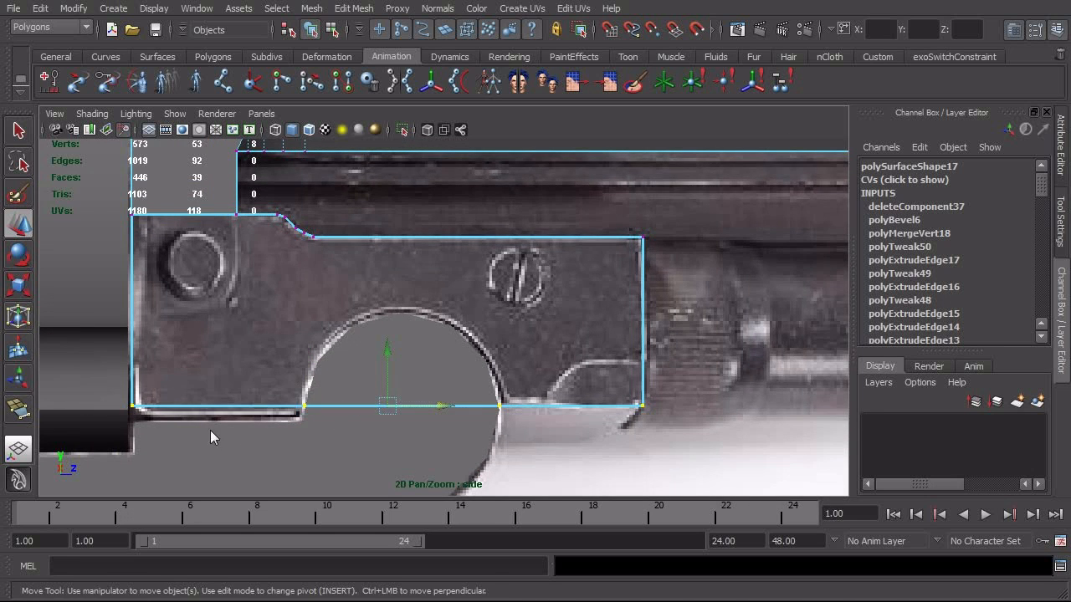
scroll(459, 430, "up", 2)
key("v")
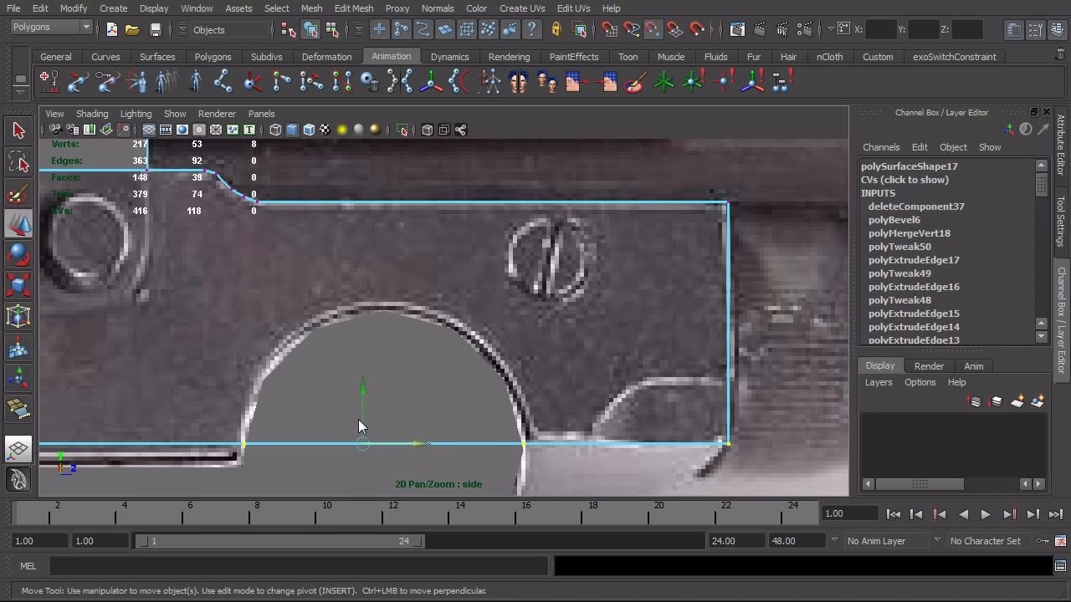
left_click_drag(362, 428, 532, 452)
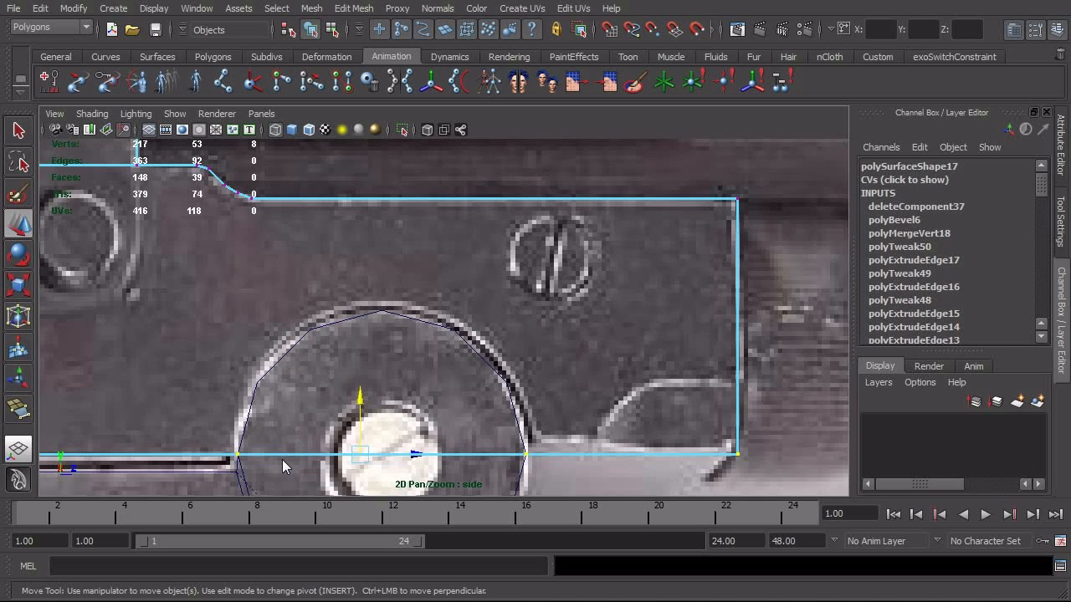
scroll(297, 462, "up", 1)
scroll(303, 462, "up", 3)
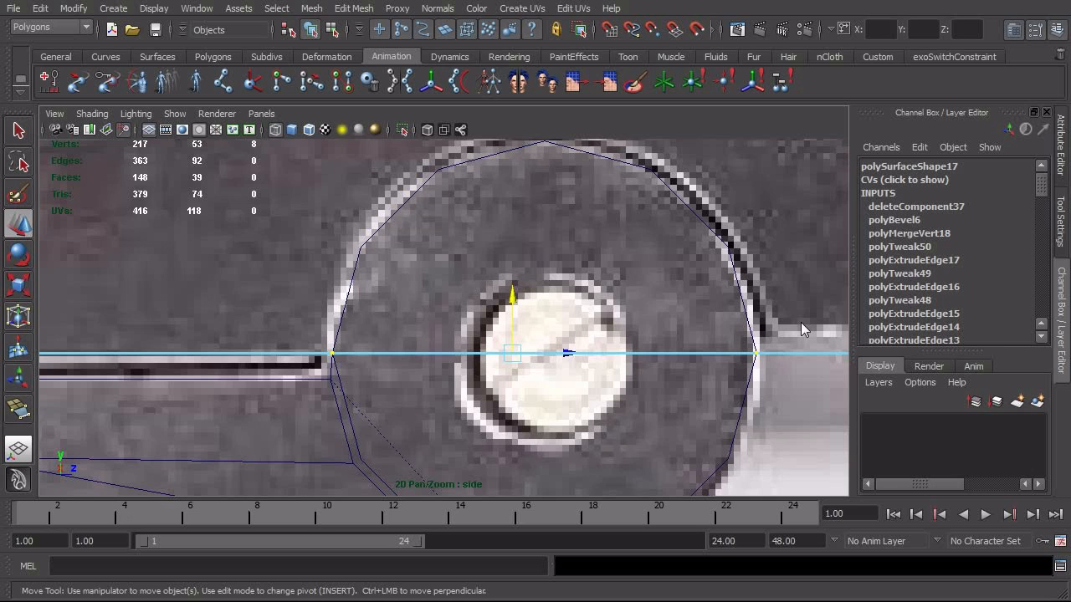
scroll(787, 364, "down", 3)
scroll(622, 381, "up", 2)
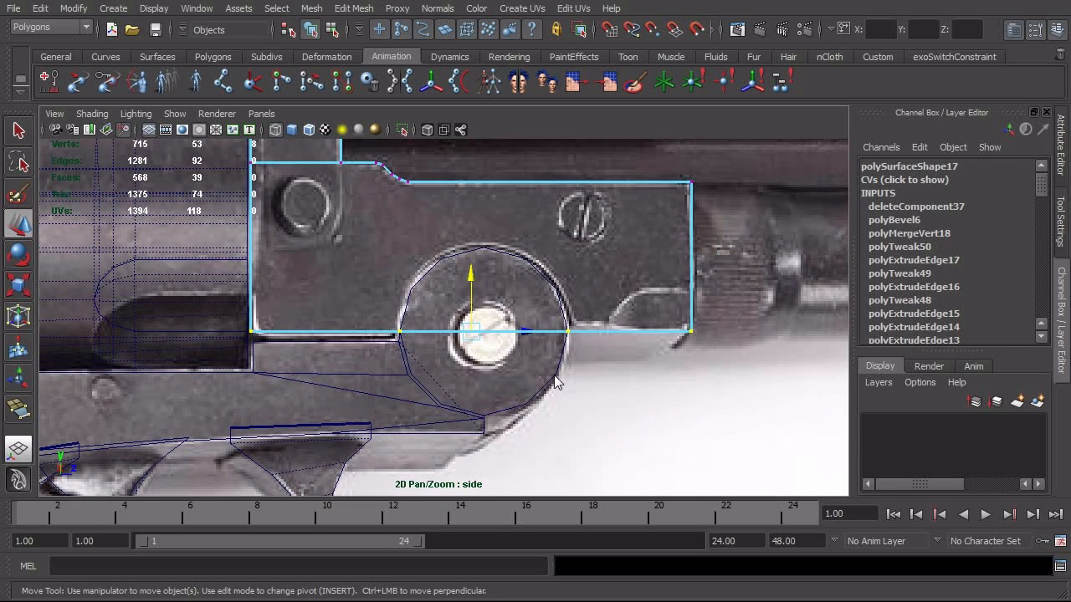
key("F8")
key("F8")
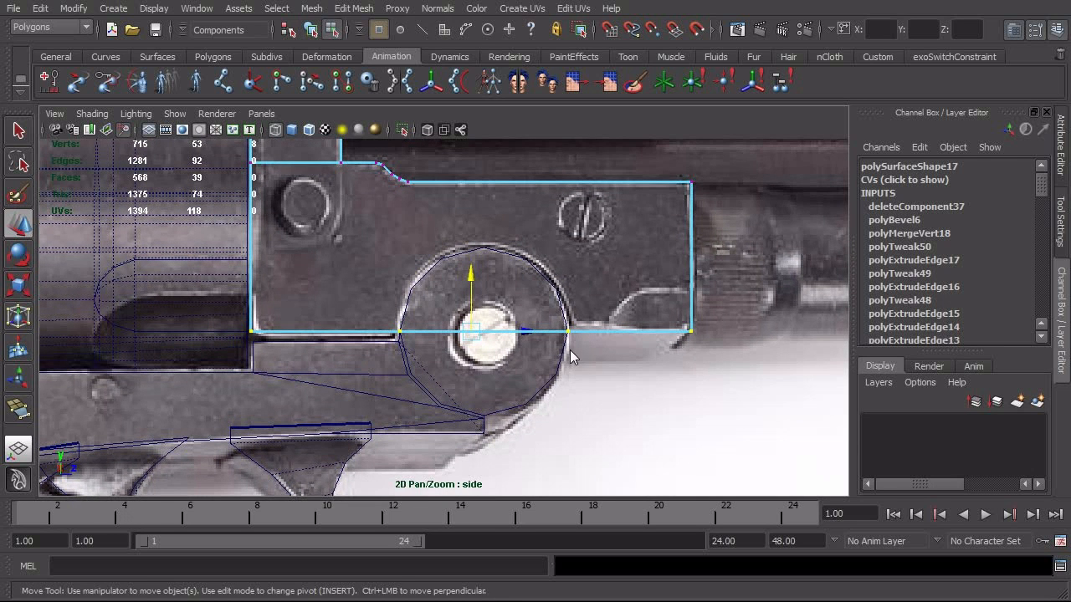
right_click_drag(436, 344, 542, 333, "alt")
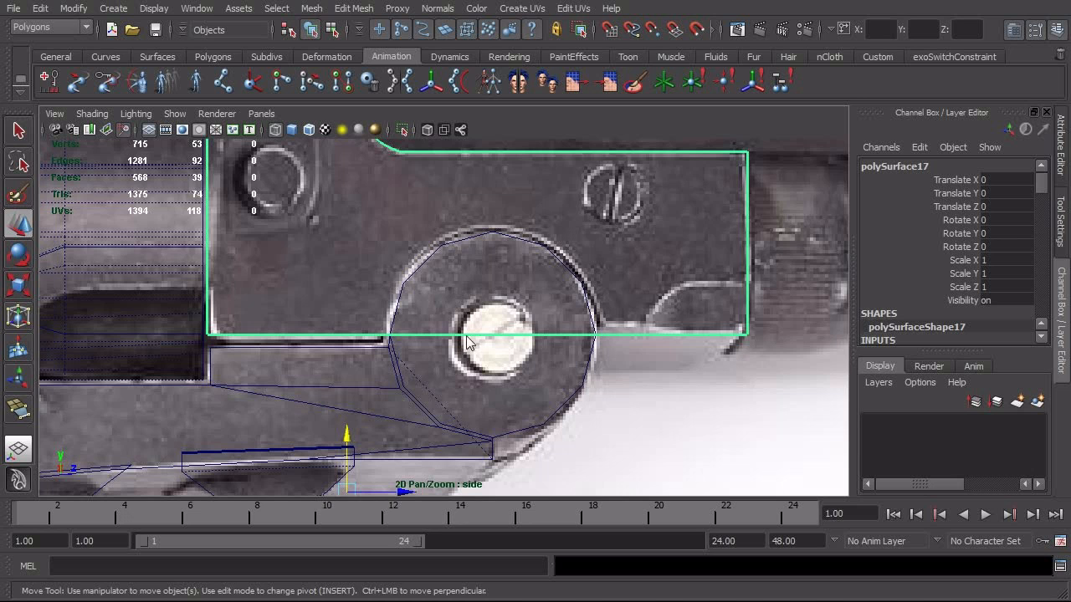
Insert 5 evenly spaced edge loops across the block's bottom face between the pivot's sides, using Multiple edge loops
key("space")
left_click_drag(467, 334, 467, 312)
mouse_move(469, 325)
left_mouse_down("alt")
mouse_move(476, 338)
mouse_move(486, 332)
left_mouse_up("alt")
right_click_drag(553, 349, 521, 379, "shift")
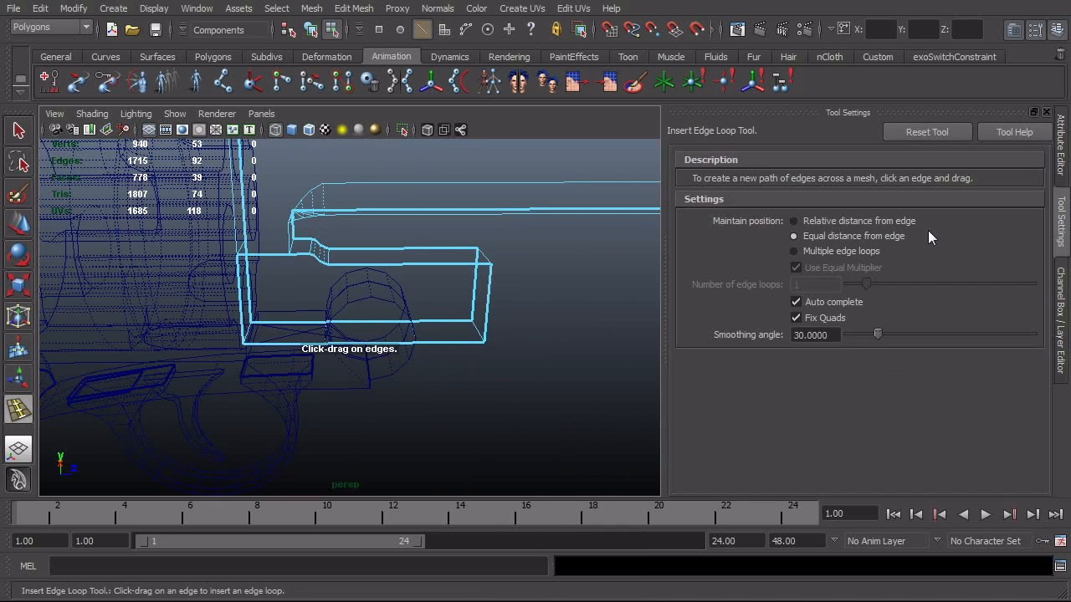
left_click(820, 255)
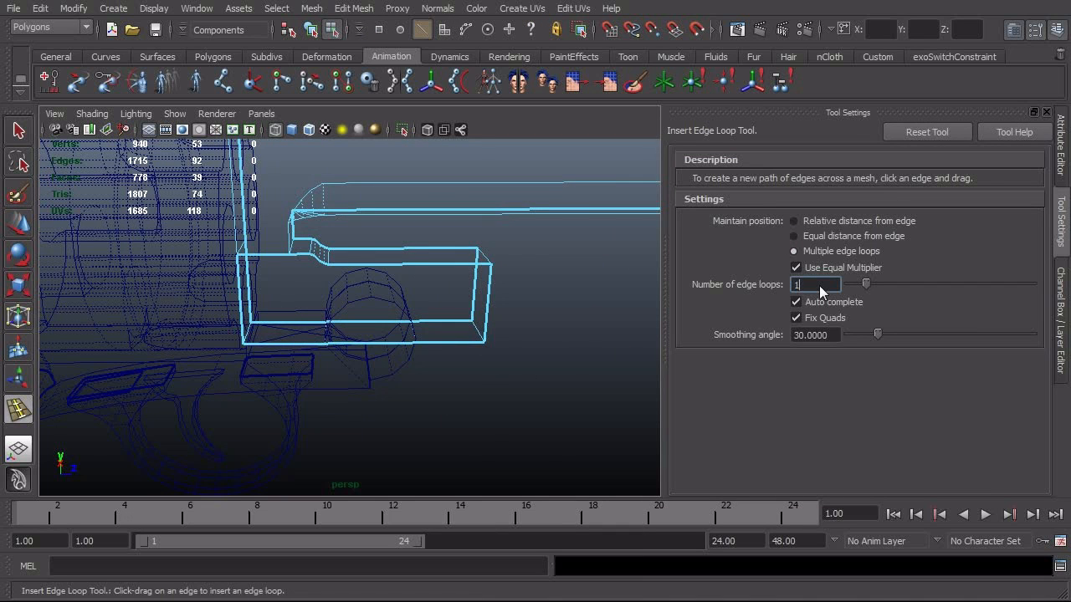
type("5")
key("Tab")
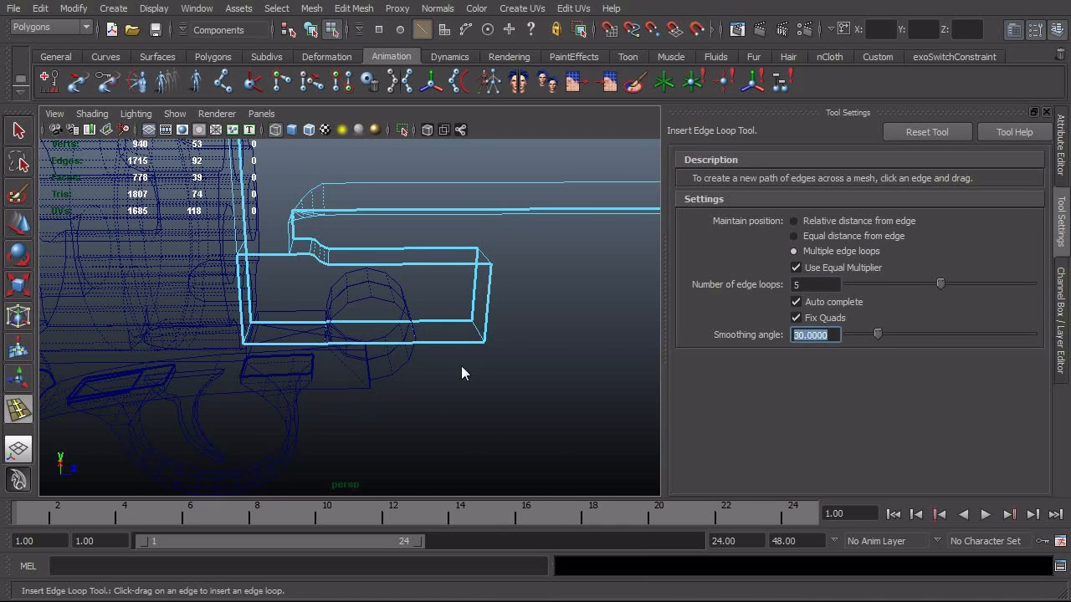
left_click(366, 342)
Vertex-snap the first inserted edge beside the pivot's rear side up onto the cylinder's outline, undoing the misplaced first attempt
right_click_drag(266, 377, 456, 401, "alt")
mouse_move(457, 401)
left_mouse_down("alt")
mouse_move(488, 392)
mouse_move(469, 389)
left_mouse_up("alt")
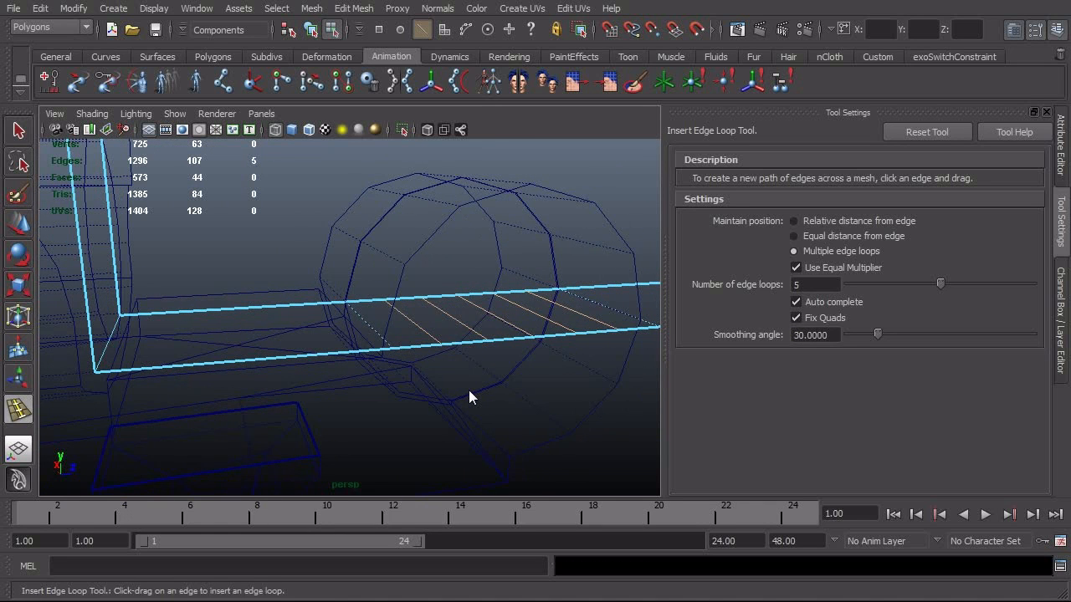
key("q")
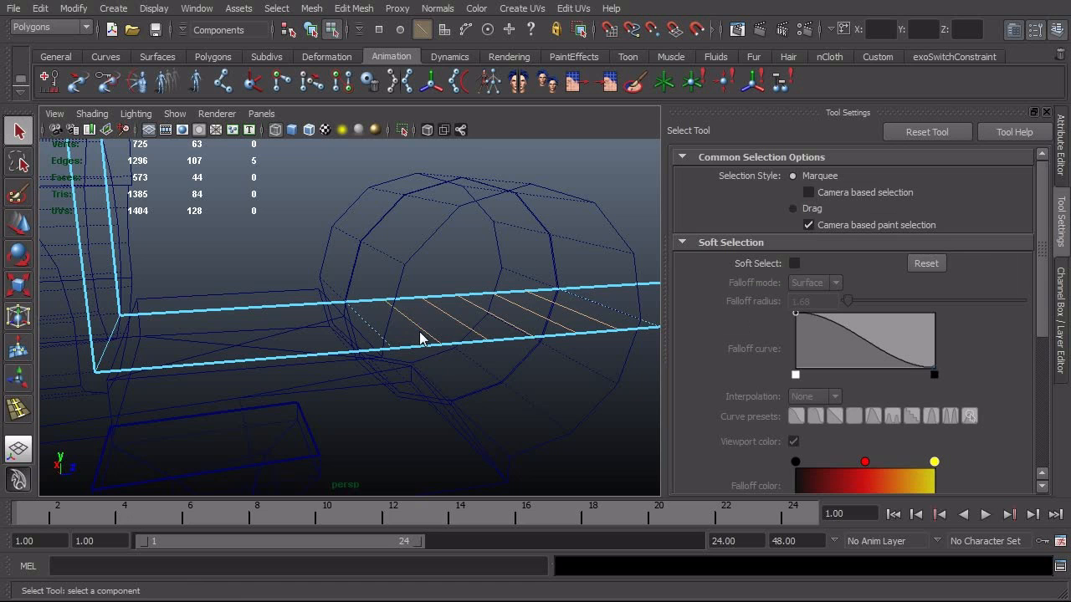
left_click(421, 330)
left_click_drag(429, 353, 466, 365, "alt")
key("w")
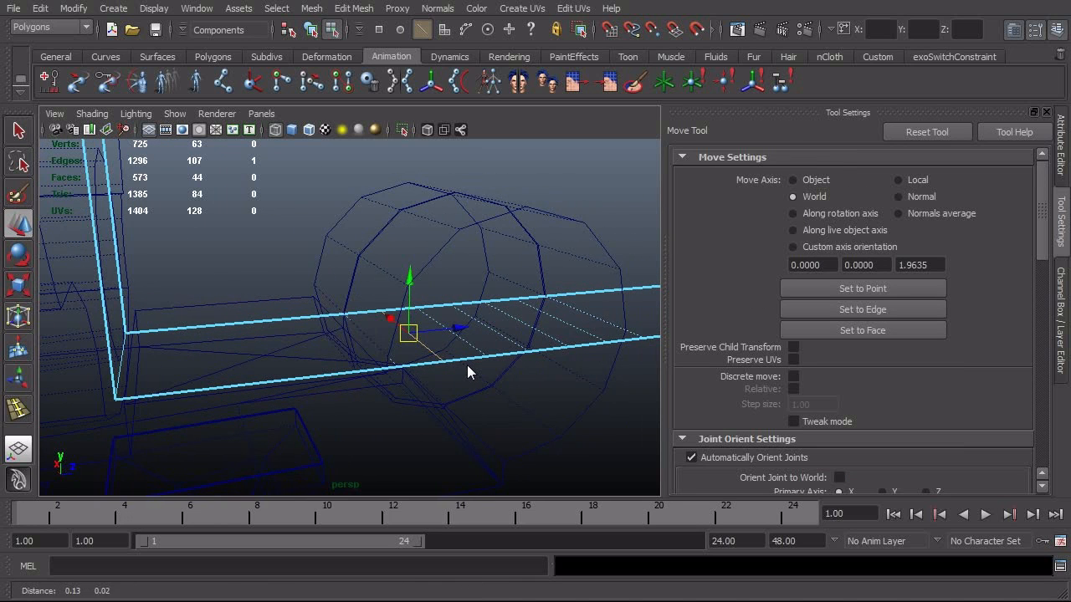
key("v")
left_click_drag(415, 336, 407, 285)
left_click_drag(490, 410, 434, 420, "alt")
key("ctrl+z")
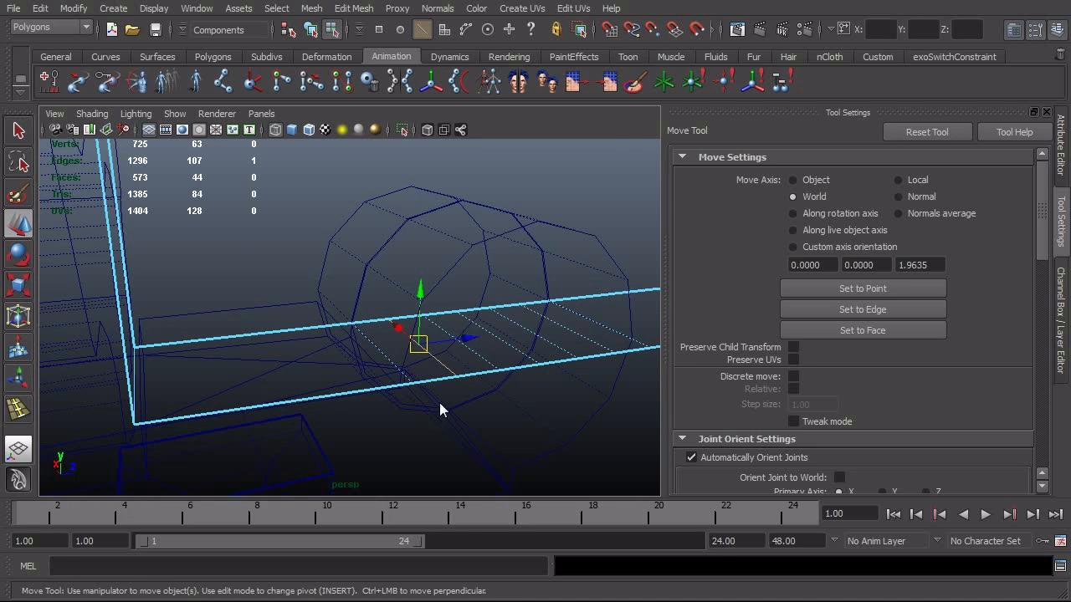
key("v")
left_click_drag(421, 293, 438, 238)
Snap the second inserted edge onto the next vertex of the cylinder's outline
left_click(464, 345)
key("v")
left_click_drag(509, 238, 472, 241)
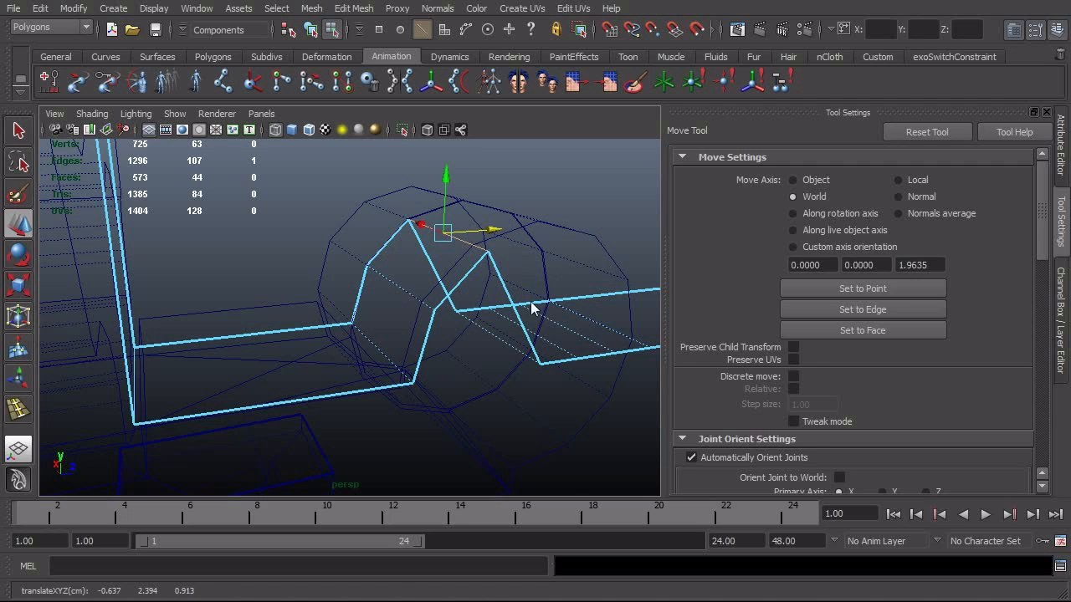
Snap the third inserted edge onto the top vertex of the pivot cylinder's outline
left_click(513, 345)
left_click_drag(500, 306, 539, 227)
right_click_drag(538, 300, 461, 322, "alt")
left_click_drag(461, 322, 447, 295, "alt")
right_click_drag(447, 294, 495, 301, "alt")
left_click_drag(496, 301, 485, 363, "alt")
right_click_drag(485, 363, 526, 358, "alt")
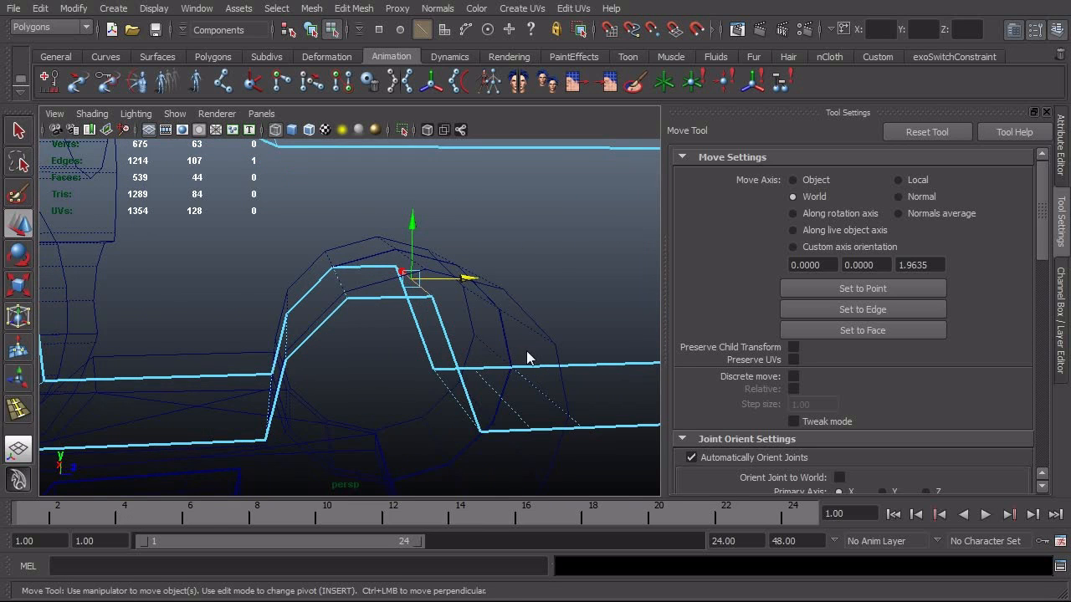
left_click_drag(412, 253, 413, 235)
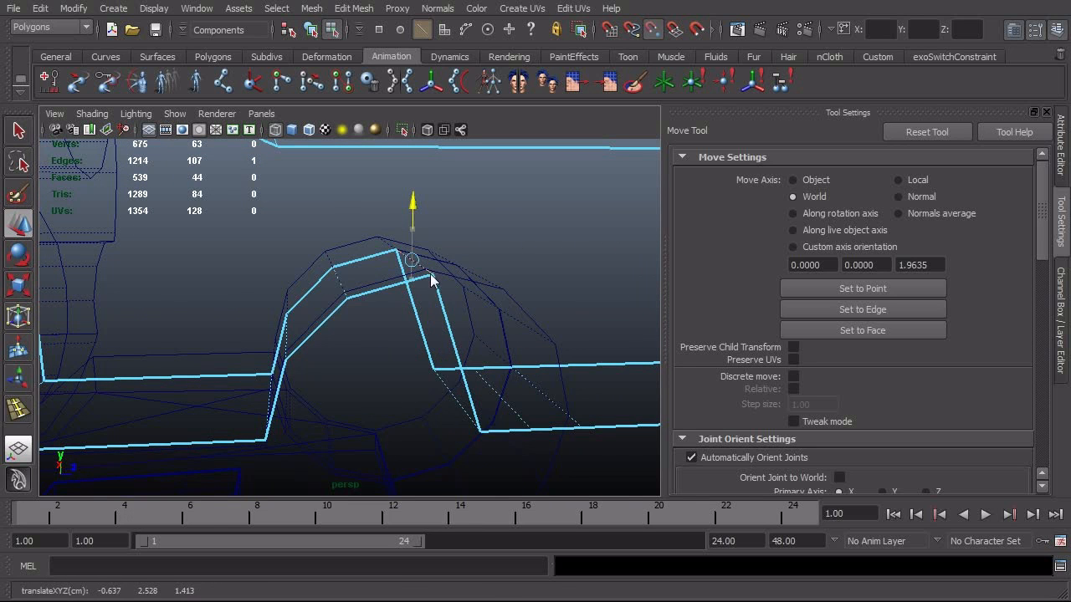
Snap the fourth and fifth inserted edges onto the remaining front vertices of the cylinder's outline to complete the arch
left_click(456, 395)
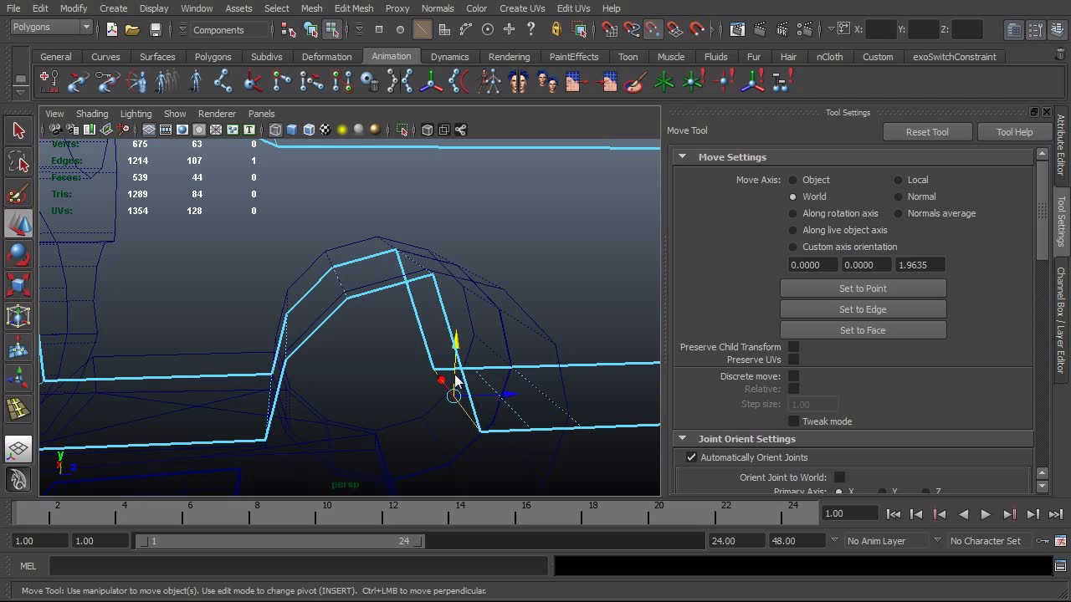
left_click_drag(472, 336, 505, 298)
left_click(496, 390)
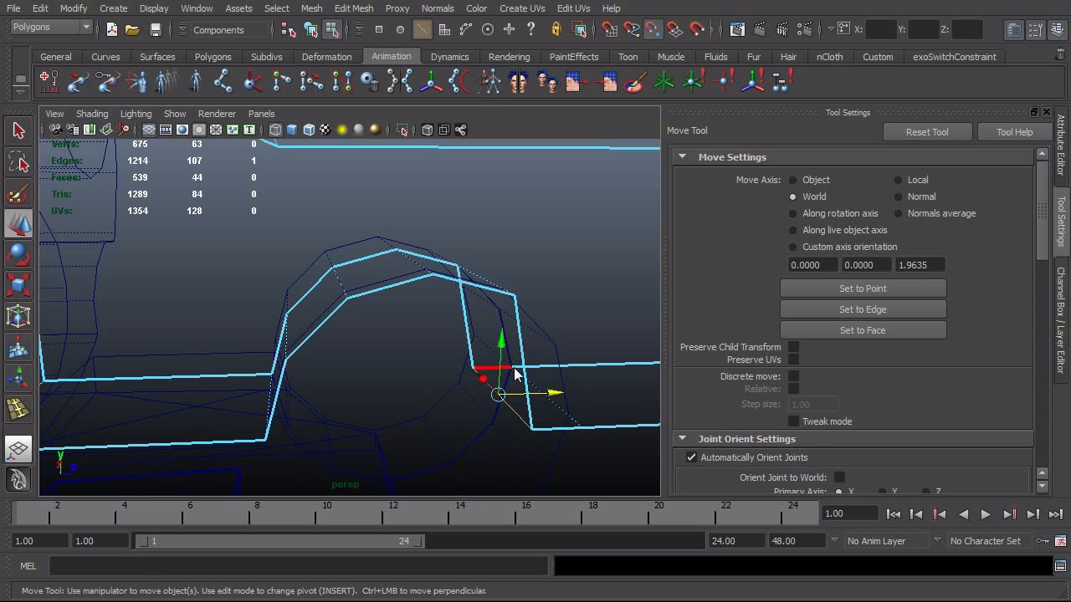
left_click_drag(527, 398, 336, 351)
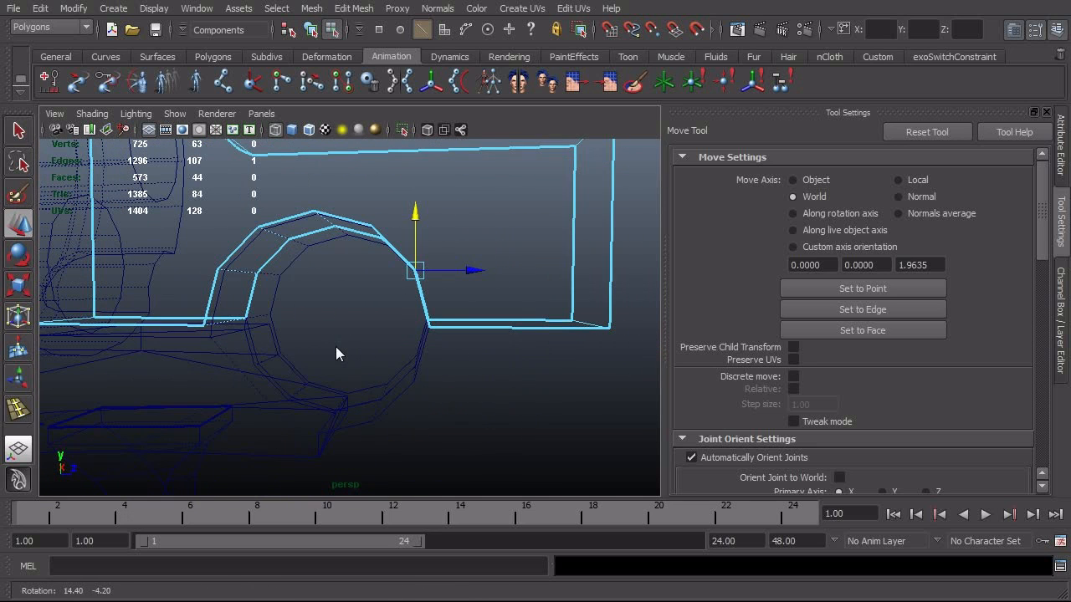
Return to object mode with smooth shading and inspect the arched cutout against the reference in the side view
key("F8")
key("F8")
key("F8")
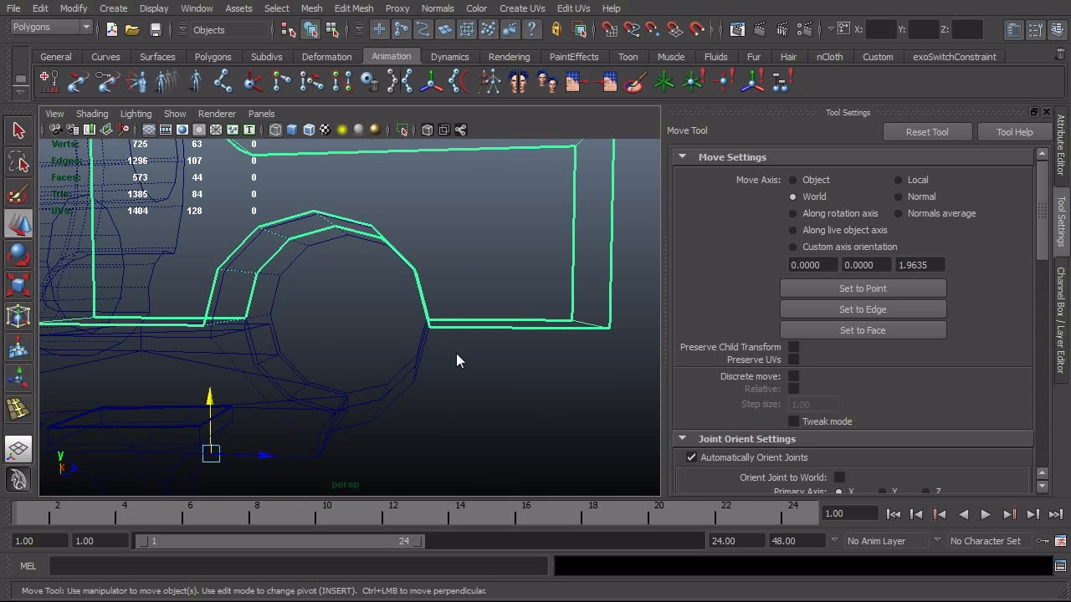
key("5")
right_click_drag(583, 424, 380, 421, "alt")
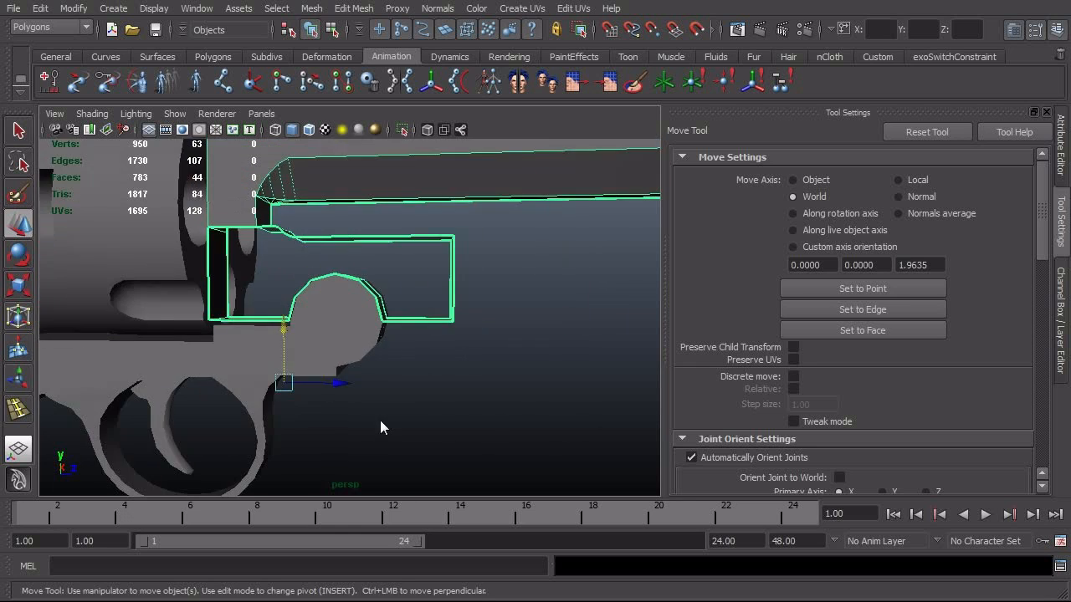
left_click_drag(380, 420, 406, 416, "alt")
right_click_drag(405, 416, 455, 414, "alt")
middle_click_drag(454, 414, 462, 427, "alt")
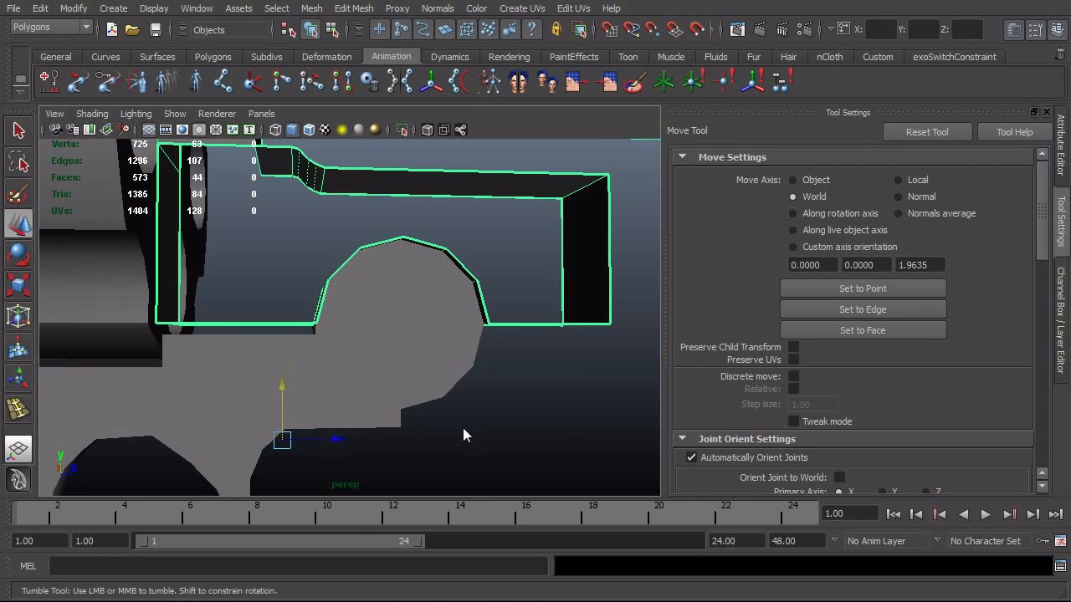
key("space")
left_click_drag(462, 428, 524, 416)
right_click_drag(283, 409, 333, 409, "alt")
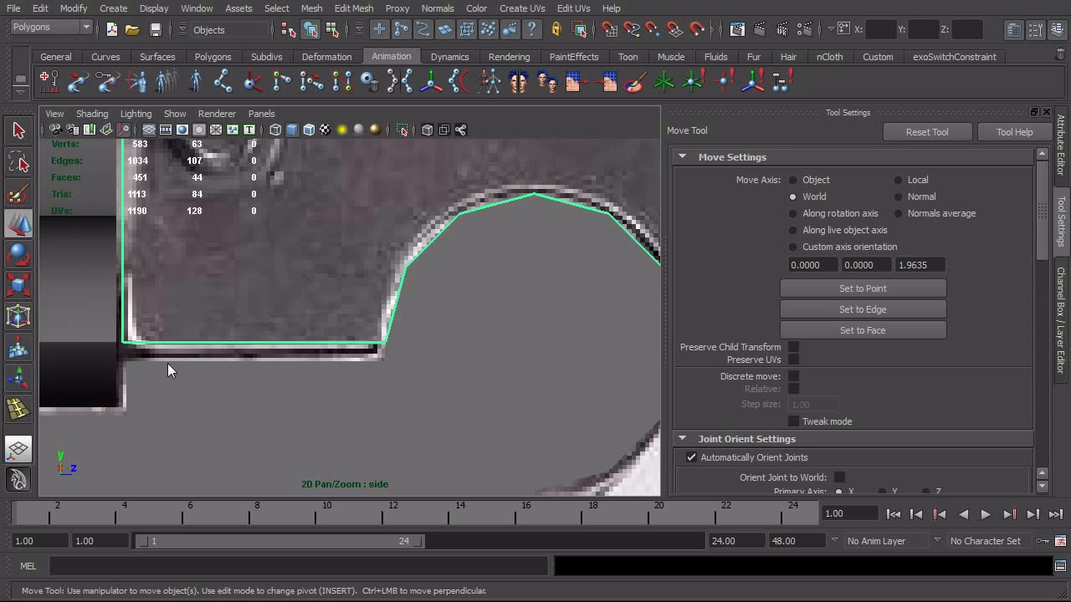
scroll(310, 365, "down", 3)
middle_click_drag(327, 365, 275, 366, "alt")
right_click_drag(275, 366, 334, 365, "alt")
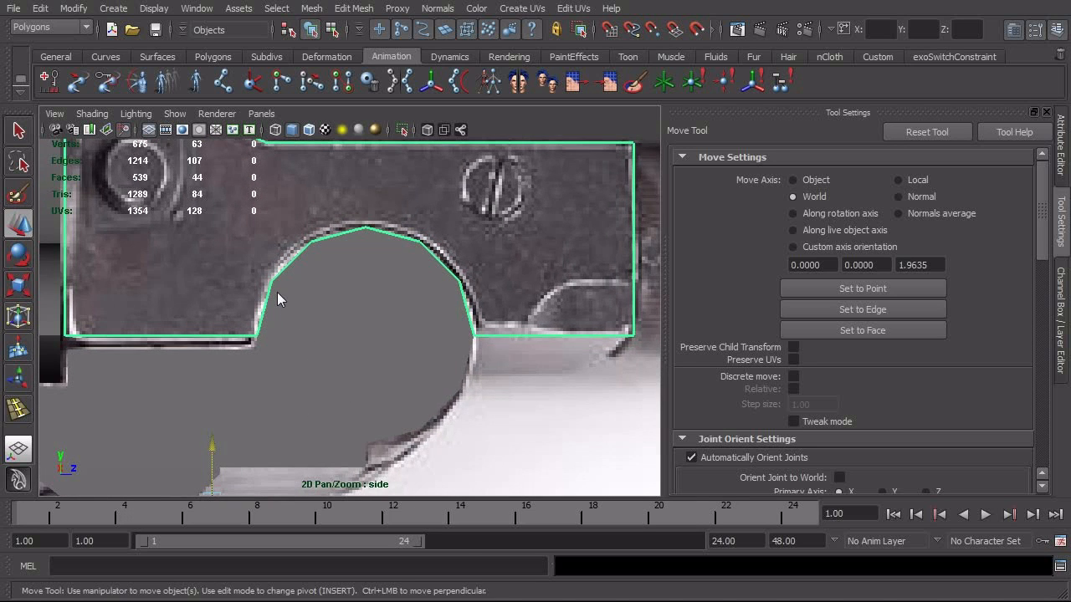
Select the vertices of the block's arched cutout and snap their scale pivot vertically down to the arch's base
right_click_drag(277, 292, 174, 290)
left_click(188, 325)
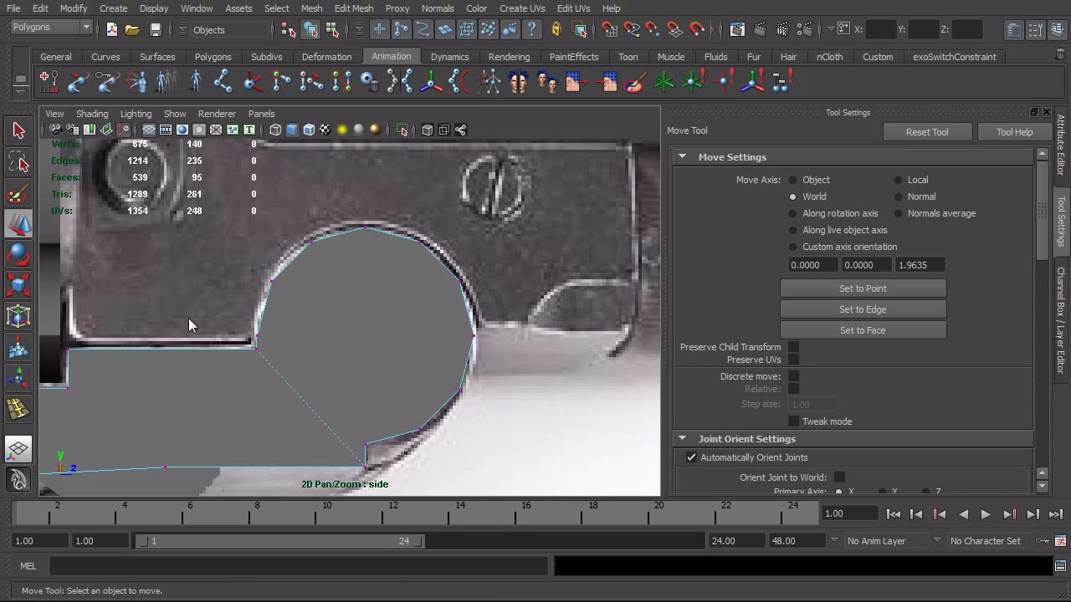
left_click(185, 341)
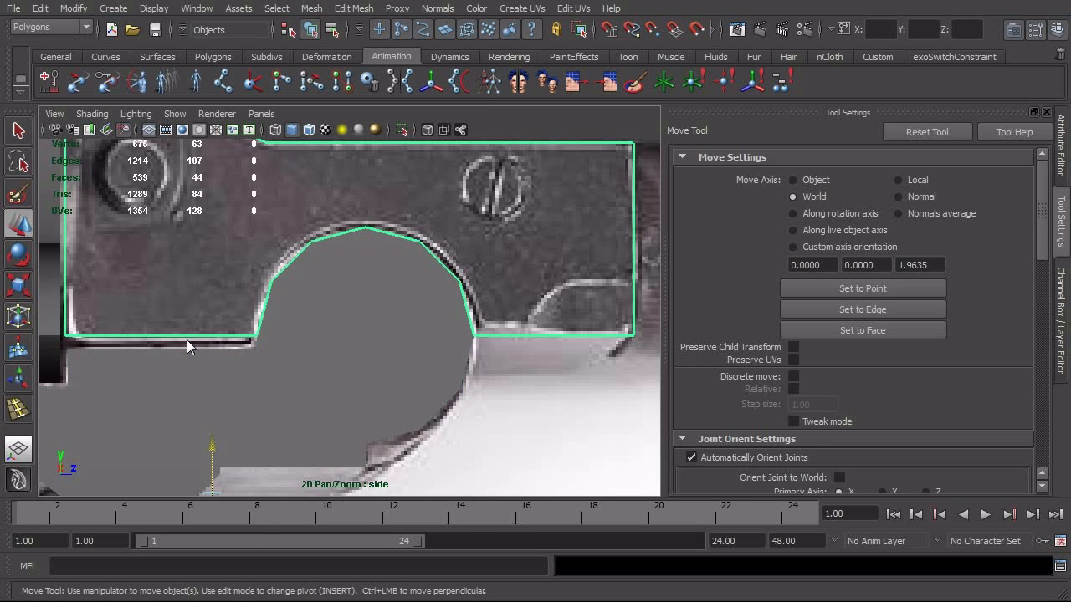
right_click_drag(187, 339, 120, 340)
left_click_drag(251, 205, 445, 270)
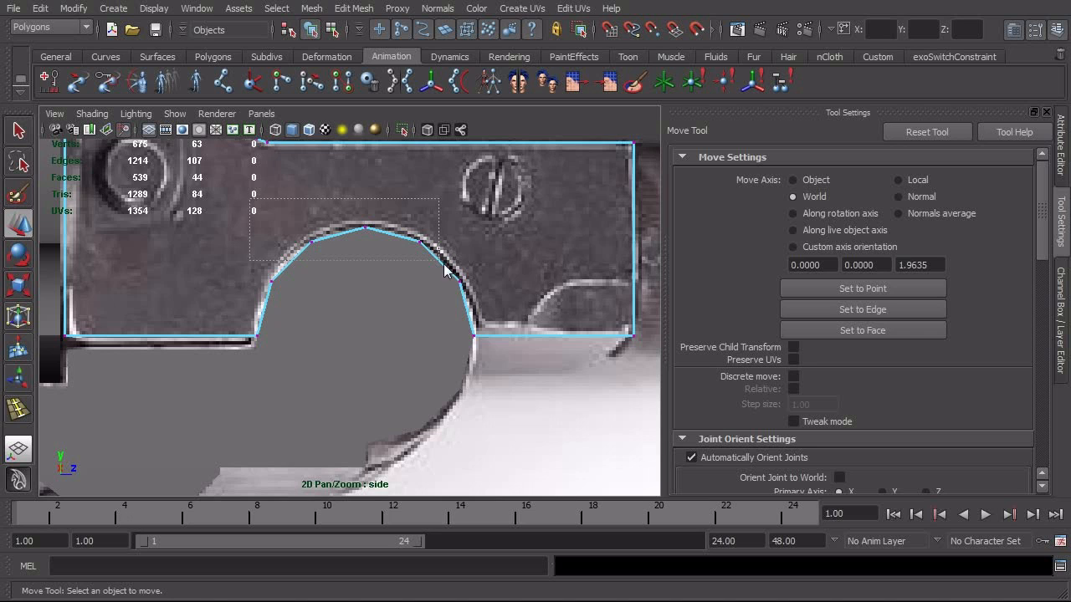
left_click_drag(495, 354, 493, 360)
right_click_drag(314, 359, 391, 359, "alt")
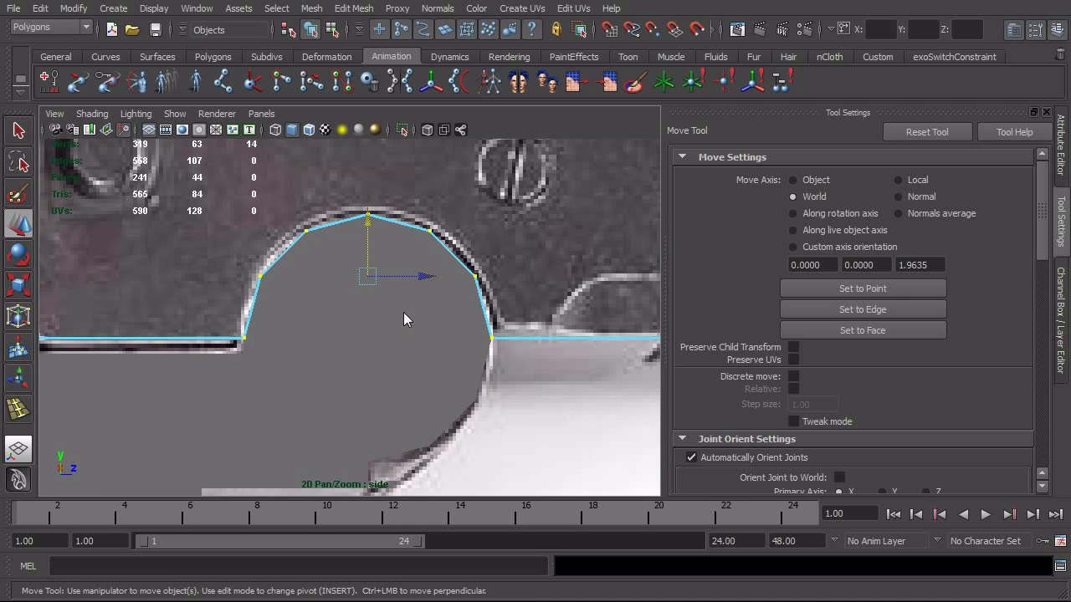
key("r")
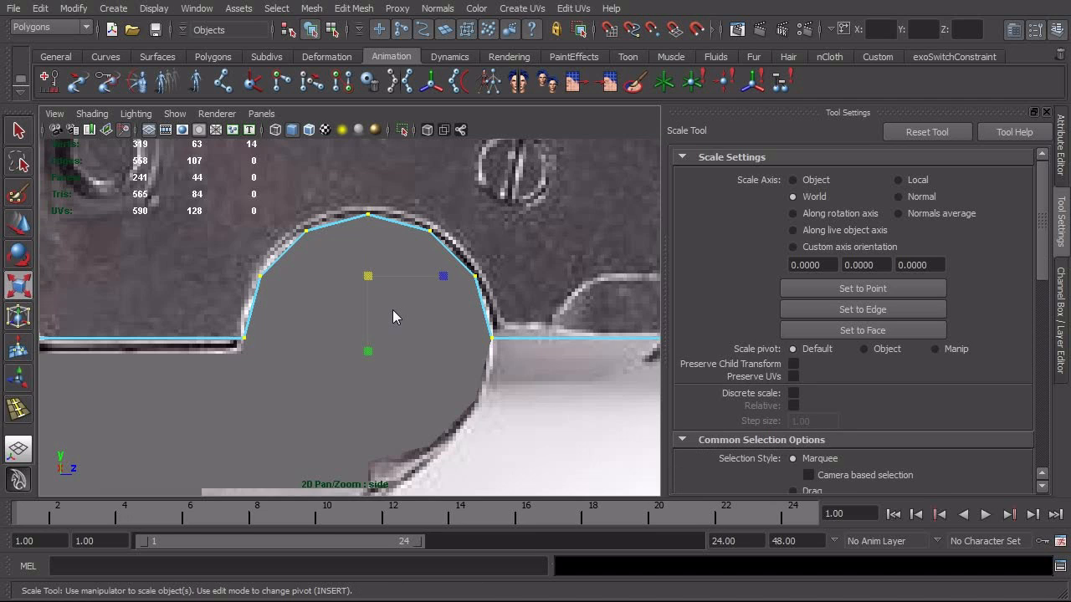
key("Insert")
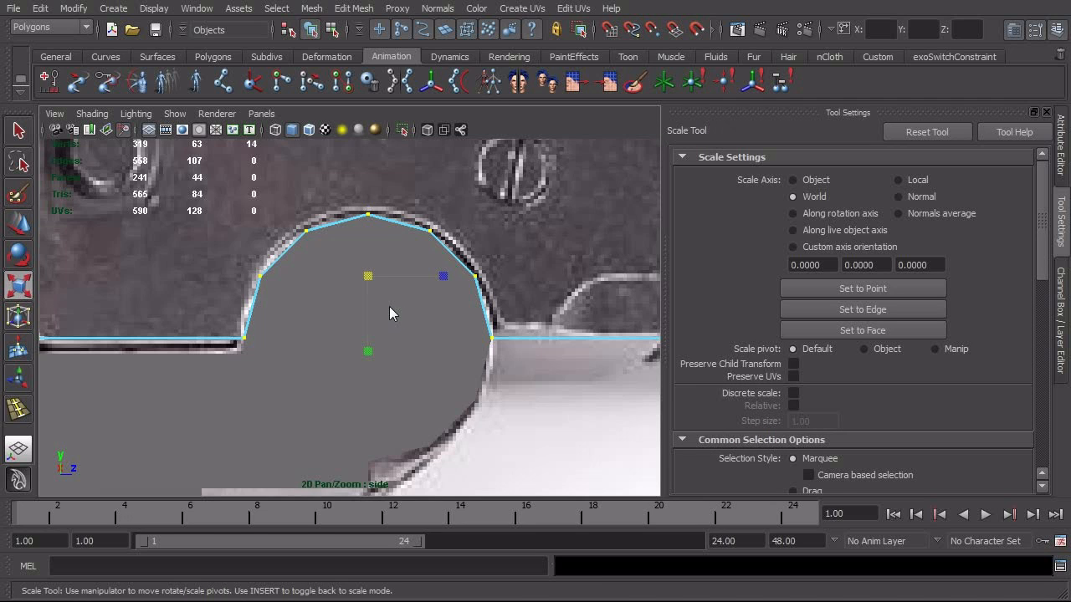
key("v")
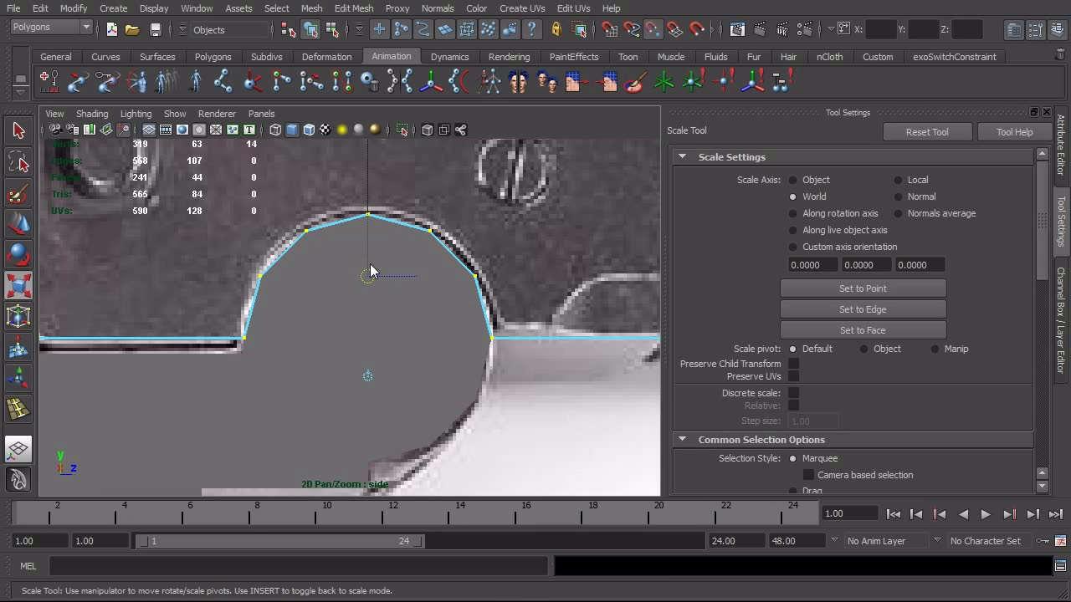
left_click_drag(371, 269, 243, 338)
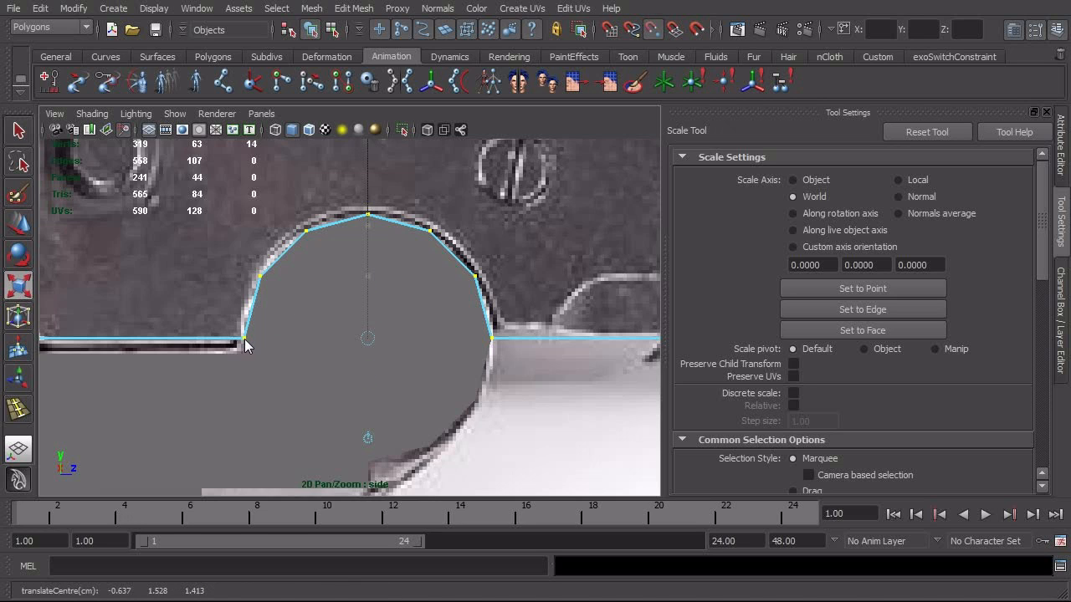
key("Insert")
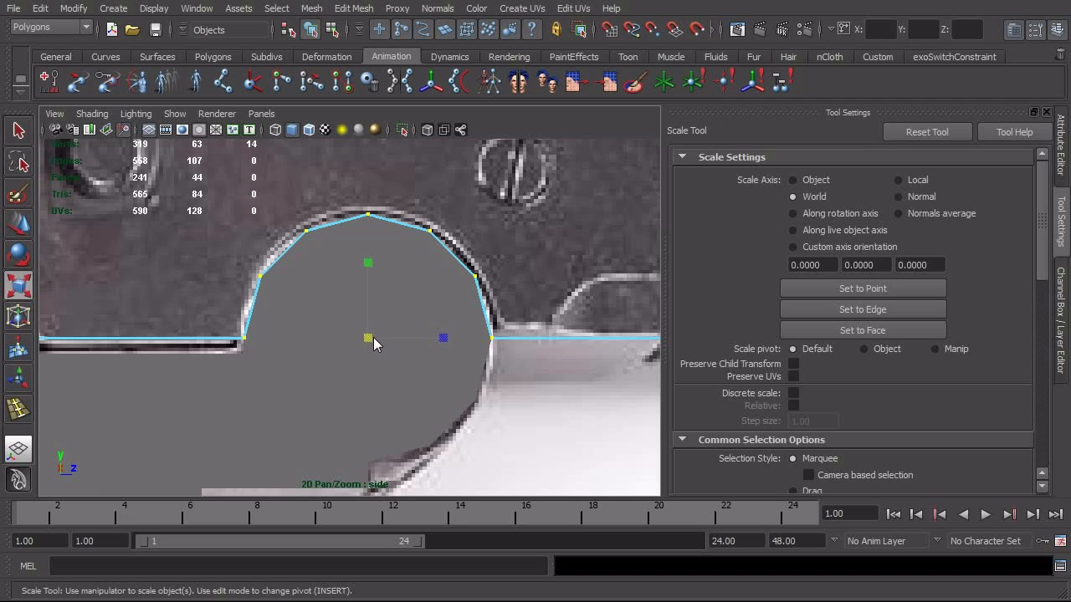
Scale the arch vertices up slightly to match the reference outline, then return to object mode and deselect the block
left_click_drag(368, 339, 380, 339)
right_click_drag(441, 349, 352, 382, "alt")
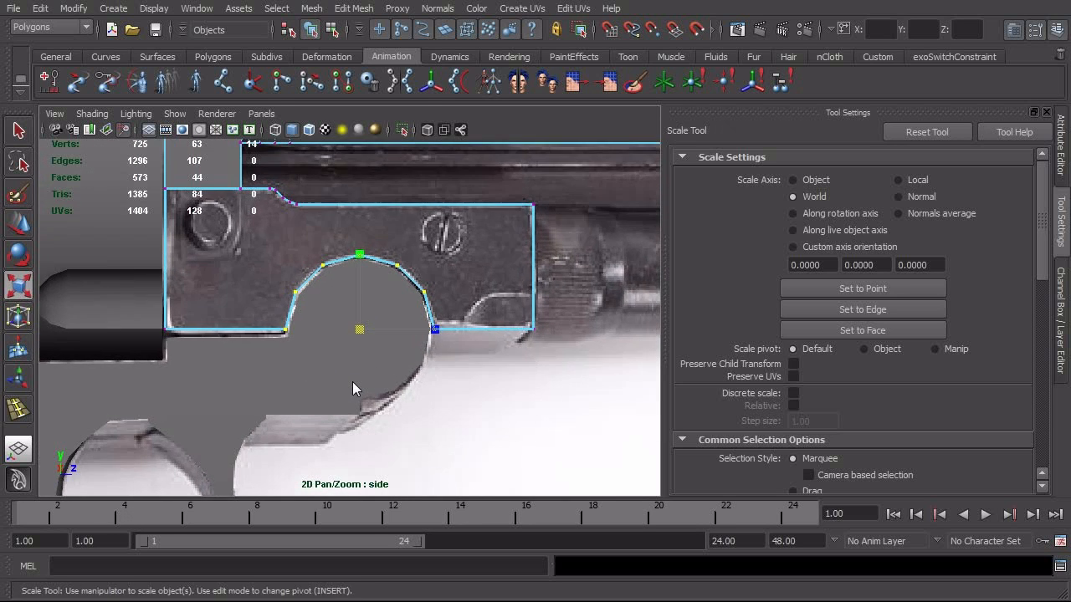
key("F8")
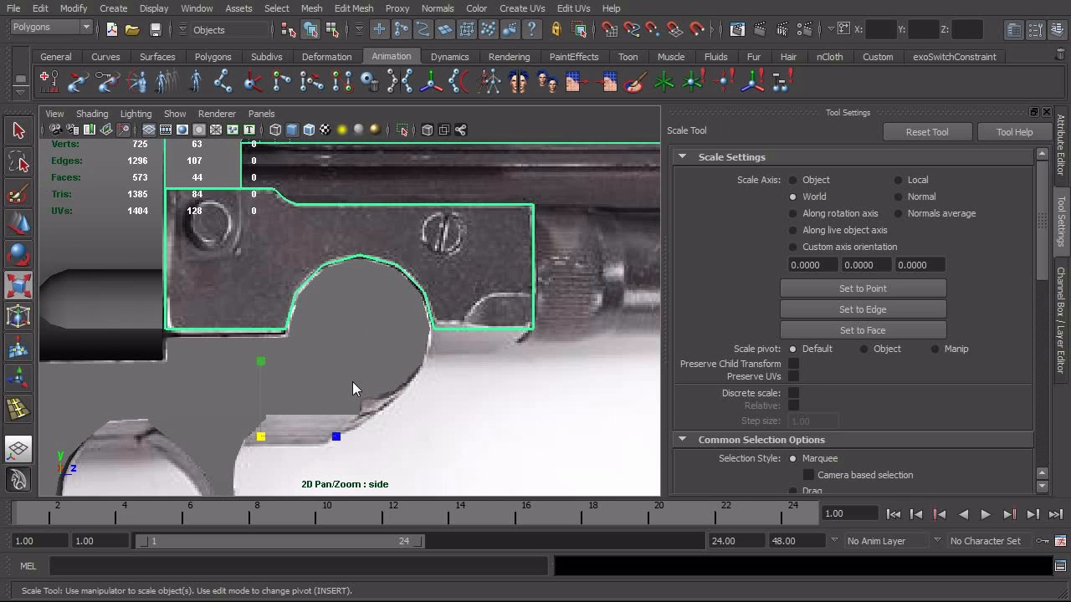
left_click(399, 359)
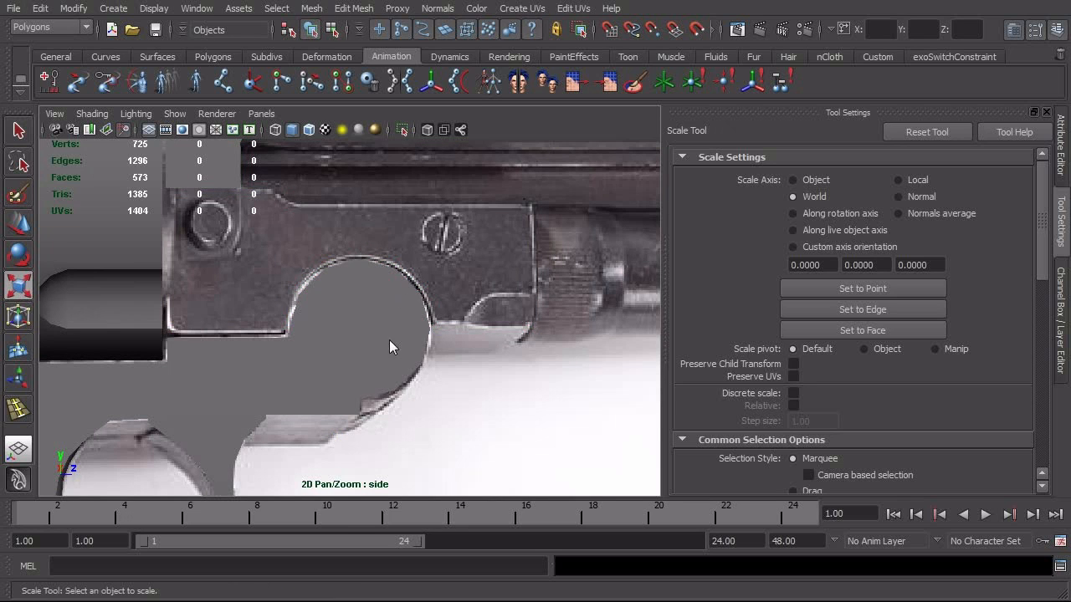
Select the border edges around the block's open side in the perspective view and close the opening with Fill Hole
key("space")
left_click_drag(388, 345, 369, 221)
left_click_drag(362, 327, 418, 283, "alt")
left_click(428, 266)
right_click_drag(427, 266, 417, 178)
double_click(439, 275)
mouse_move(439, 273)
left_mouse_down("alt")
mouse_move(412, 325)
mouse_move(105, 294)
mouse_move(256, 338)
mouse_move(398, 317)
mouse_move(459, 266)
left_mouse_up("alt")
left_click_drag(337, 231, 394, 253, "alt")
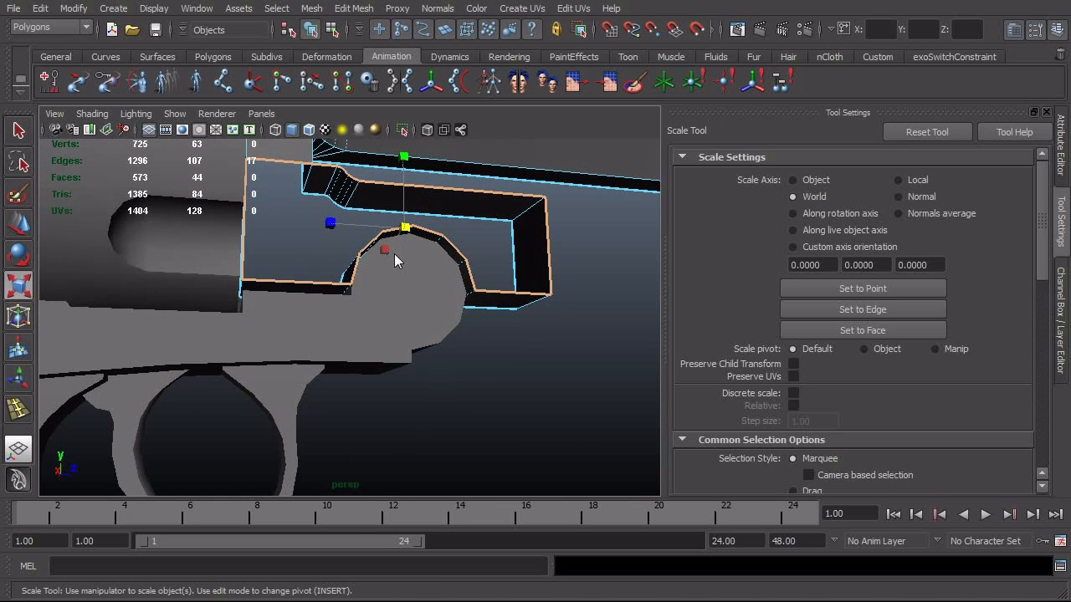
left_click(311, 8)
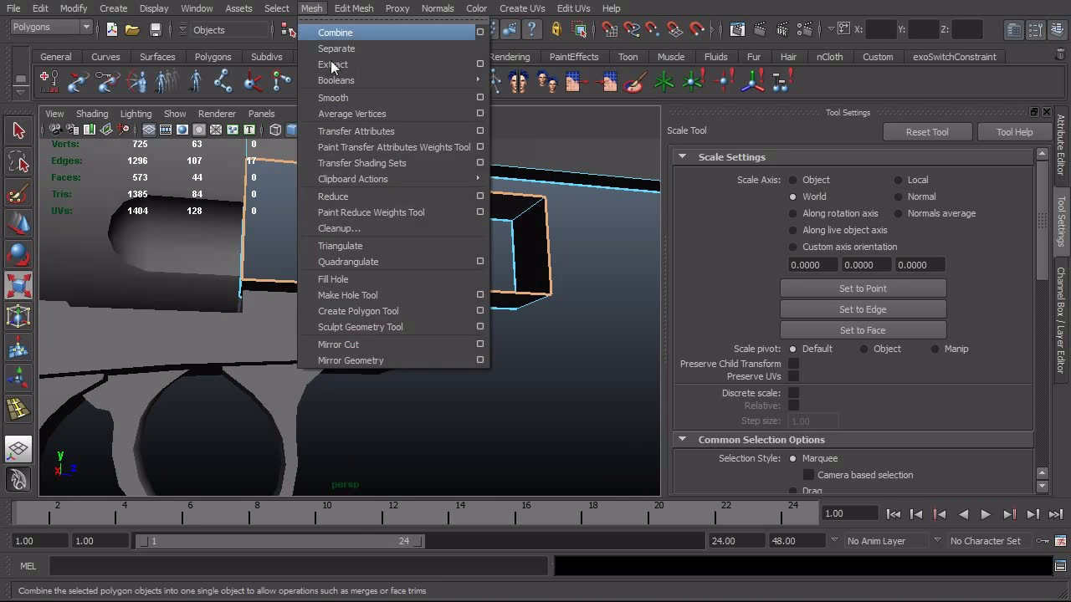
left_click(350, 278)
left_click_drag(437, 310, 410, 305, "alt")
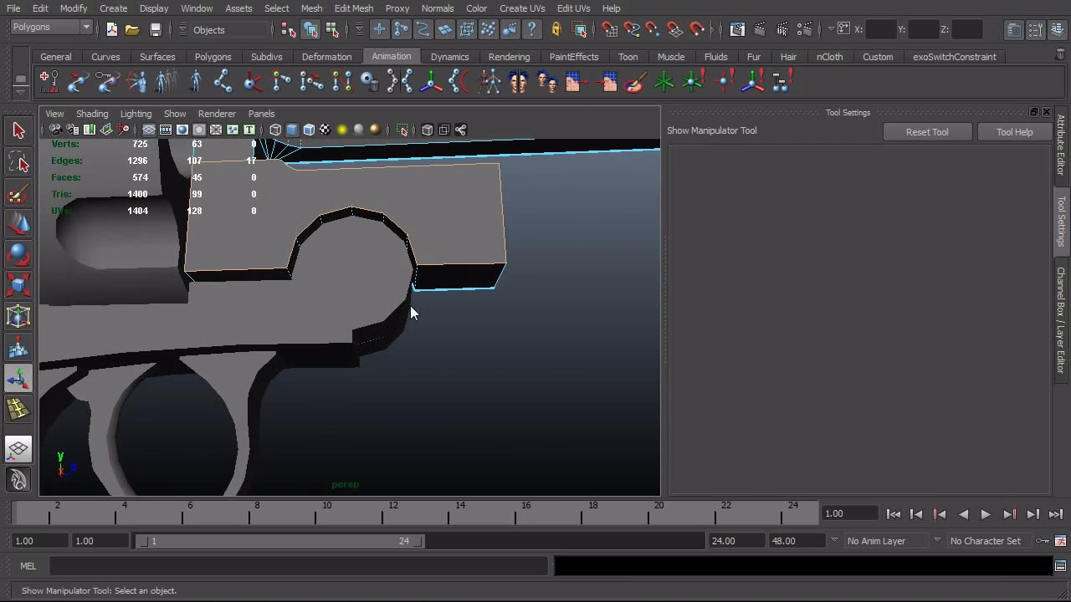
key("F8")
left_click(538, 263)
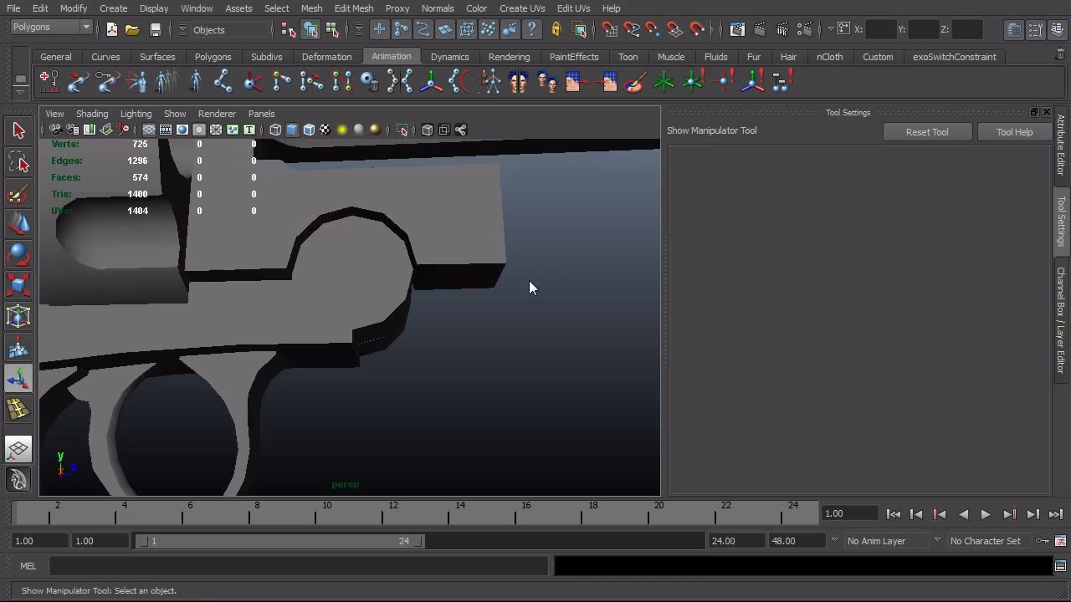
Select the faces around the block's front end in the side view
left_click_drag(529, 280, 534, 347, "alt")
left_click(476, 337)
key("space")
right_click_drag(423, 379, 569, 382, "alt")
middle_click_drag(569, 382, 516, 382, "alt")
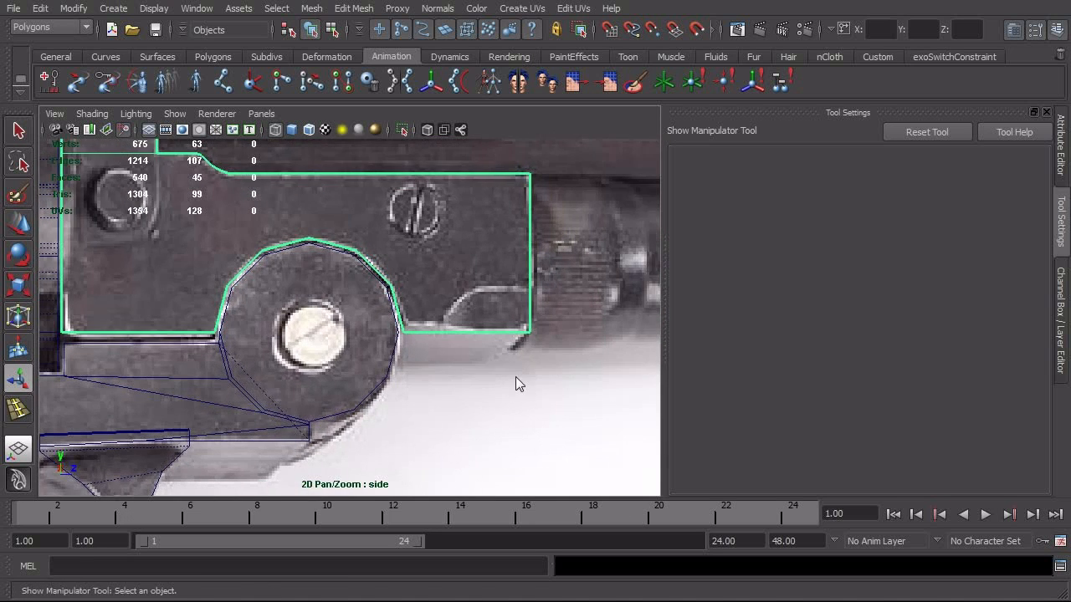
right_click_drag(410, 363, 506, 363, "alt")
middle_click_drag(505, 363, 431, 368, "alt")
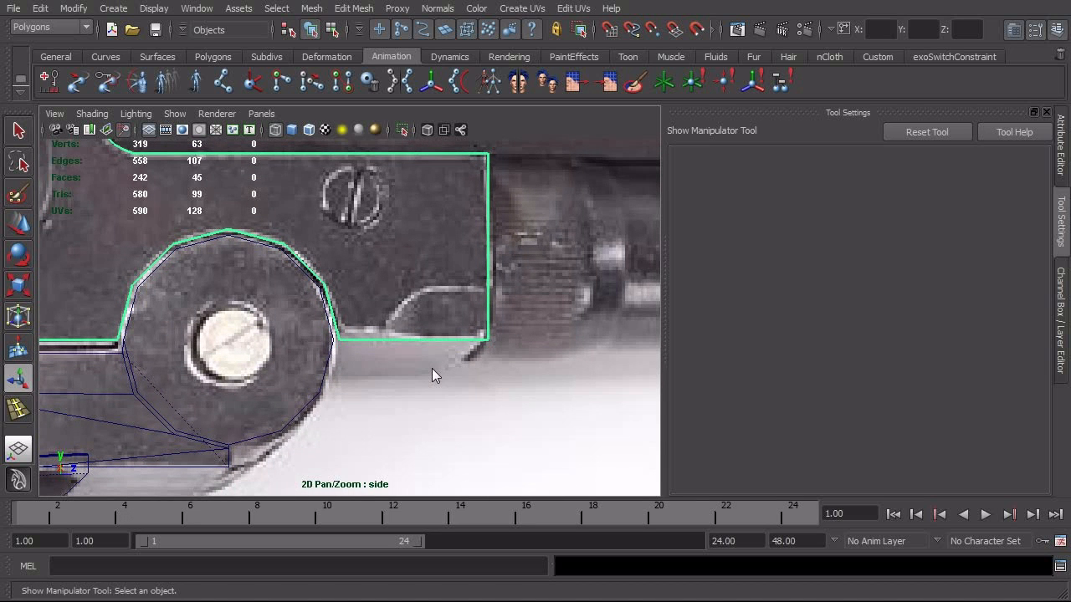
right_click_drag(468, 347, 440, 366, "alt")
right_click_drag(519, 348, 457, 332, "alt")
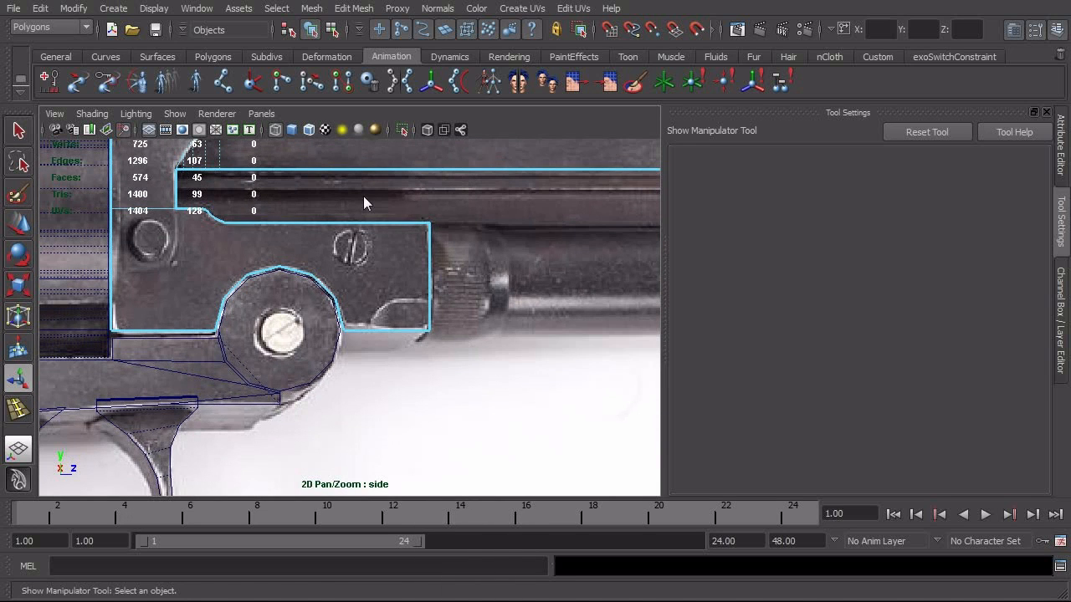
left_click_drag(363, 197, 527, 385)
right_click_drag(405, 387, 468, 375, "alt")
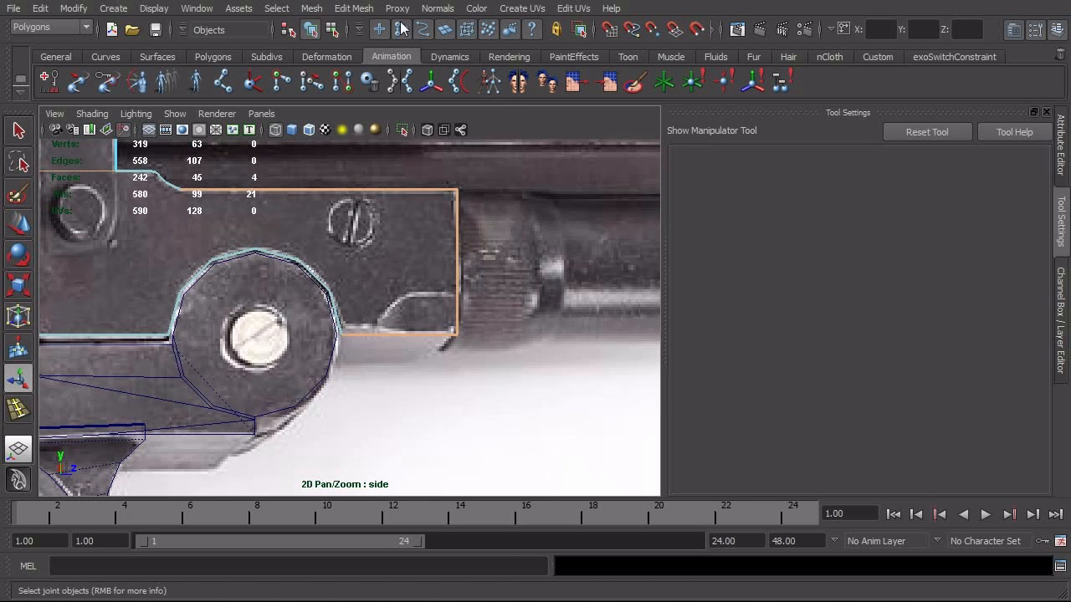
Cut the selected faces vertically through the rounded corner detail near the block's front end, using the Cut Faces Tool in Interactive direction
left_click(354, 9)
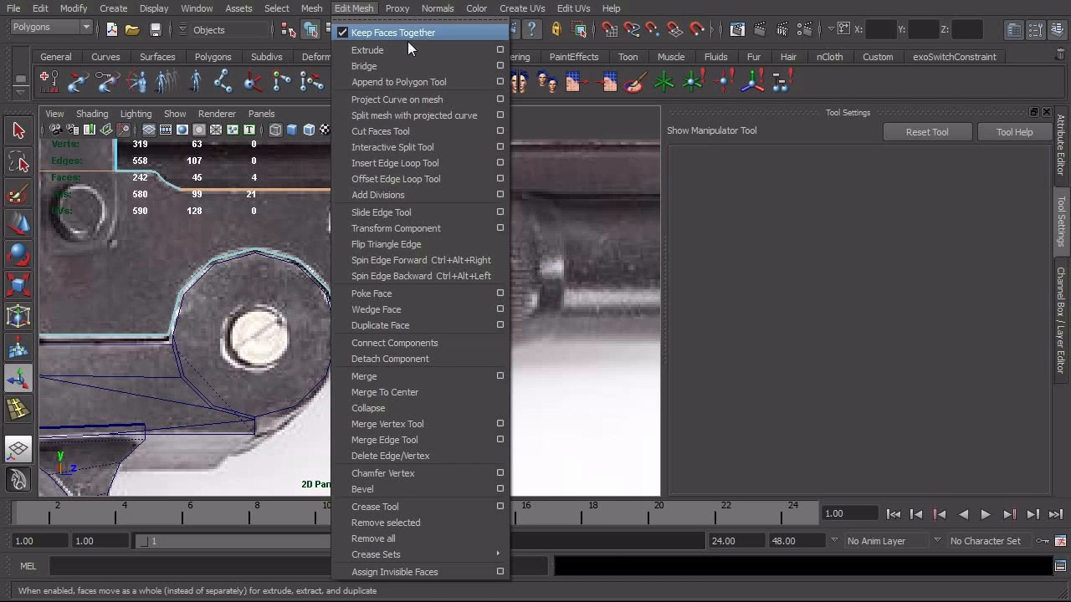
left_click(504, 131)
left_click(719, 131)
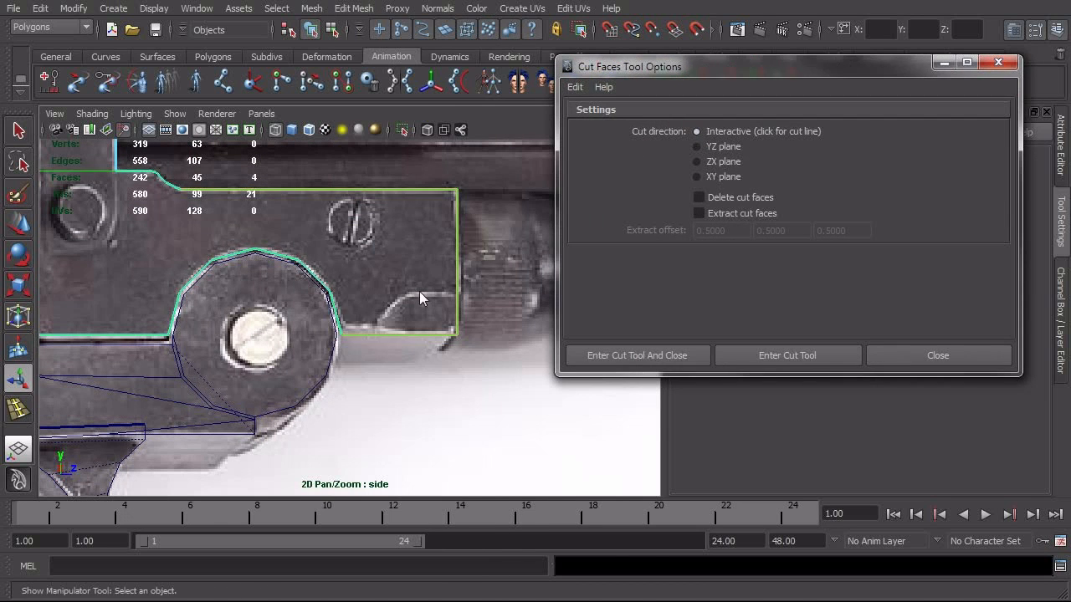
left_click(627, 355)
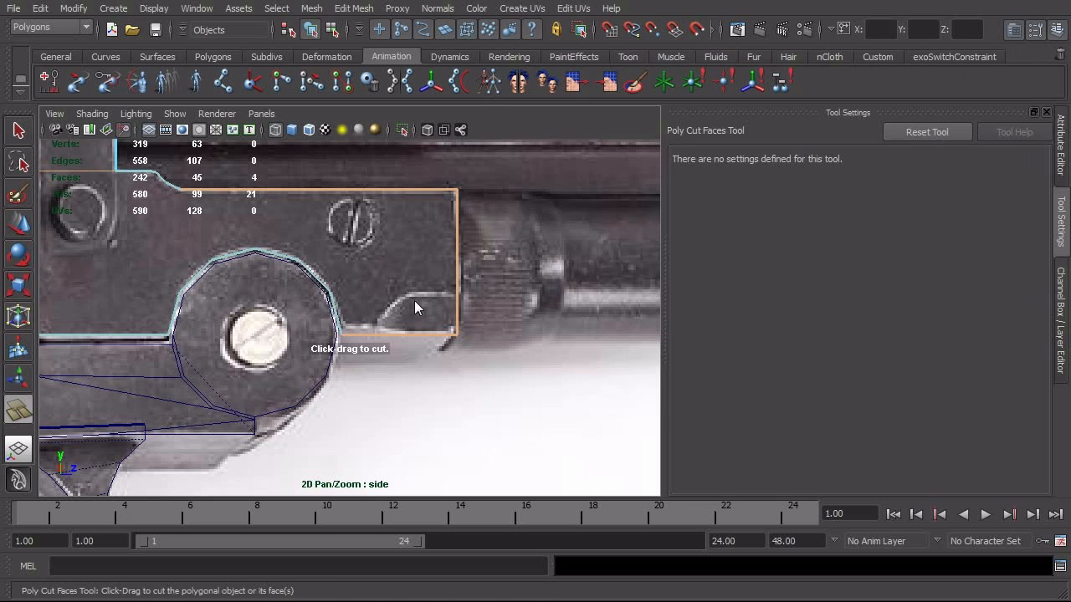
left_click_drag(409, 299, 410, 339)
key("space")
left_click_drag(475, 362, 559, 341)
key("space")
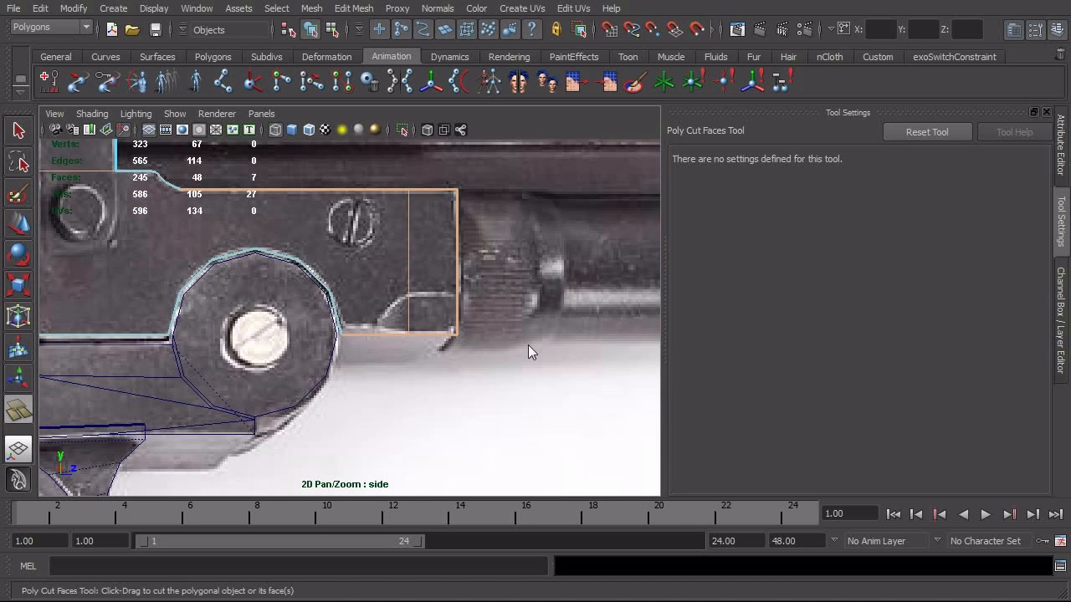
right_click_drag(368, 370, 418, 369, "alt")
key("q")
key("space")
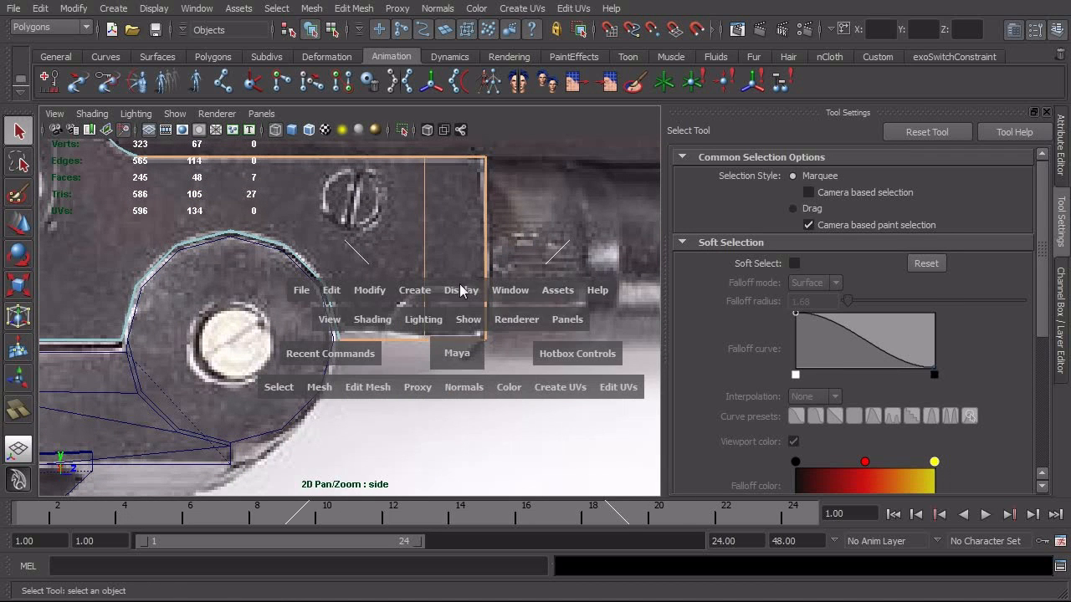
Bevel the short lower edge at the front end of the frame block
left_click_drag(455, 355, 466, 297)
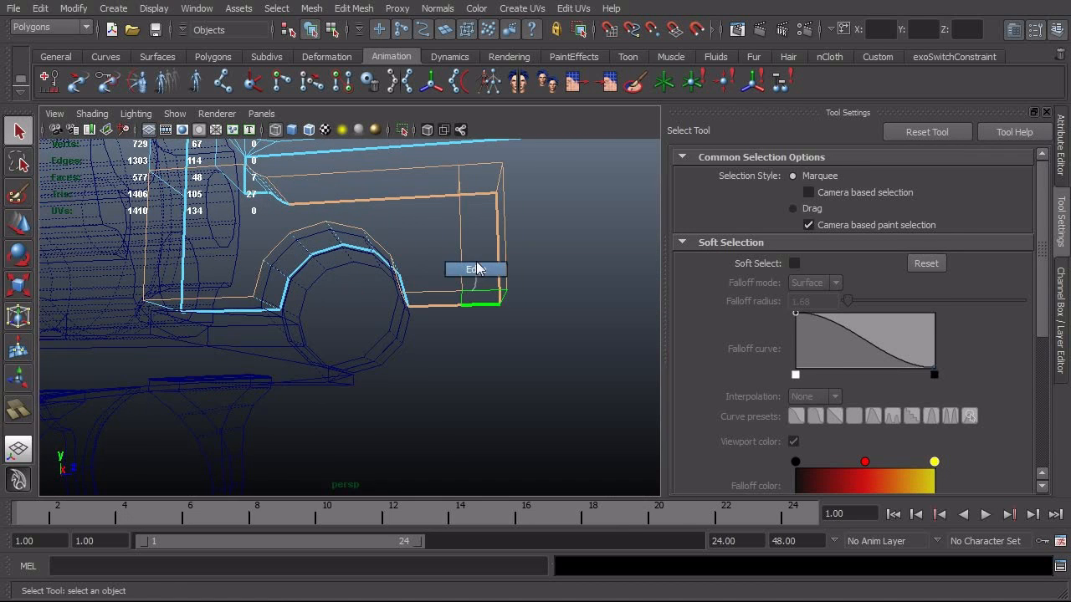
key("space")
left_click_drag(483, 297, 501, 292)
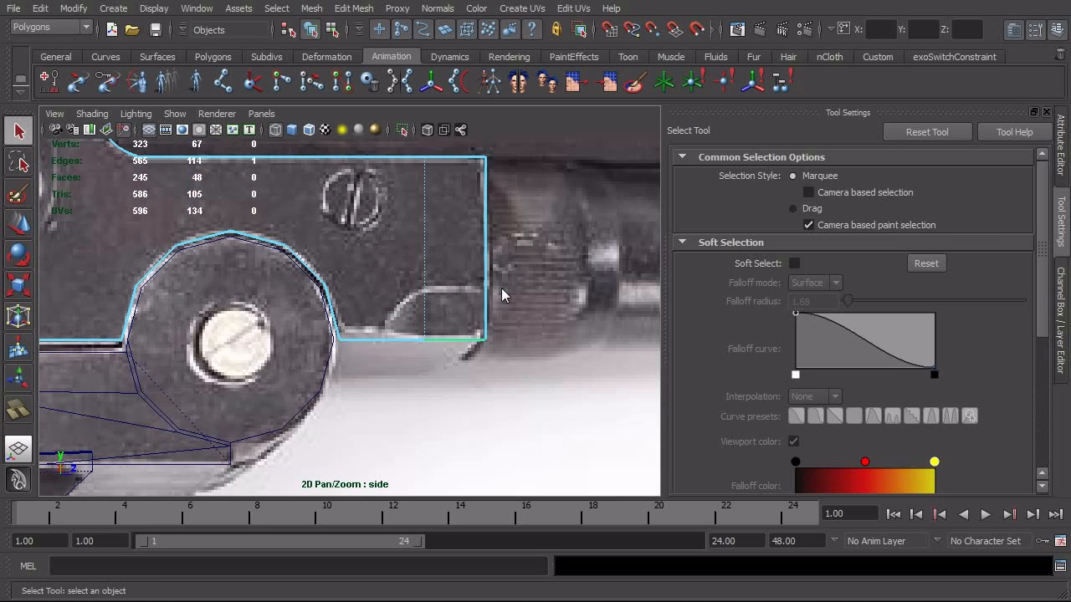
left_click(353, 9)
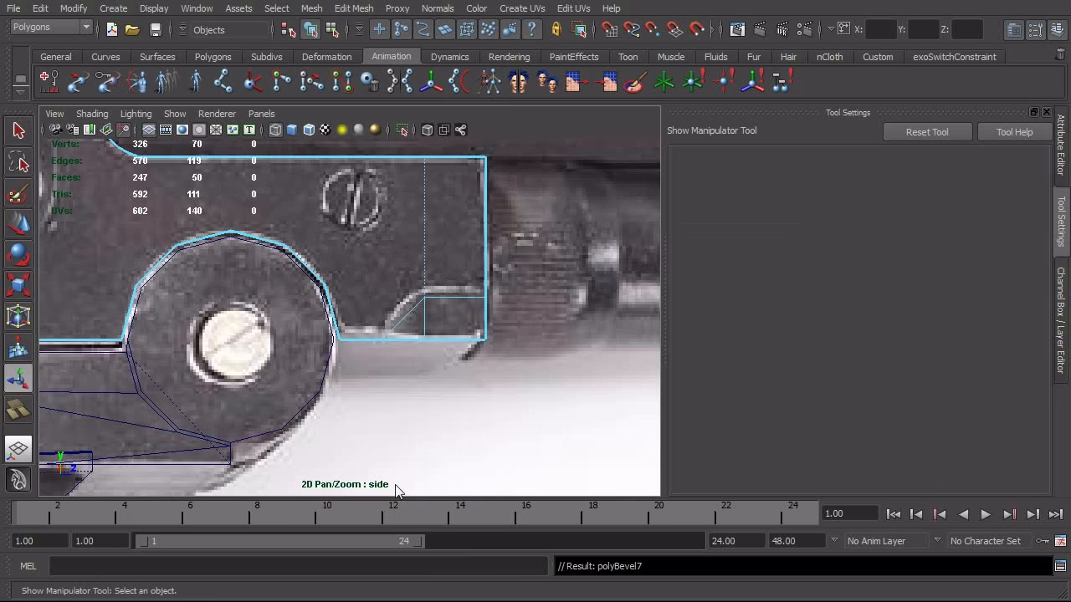
scroll(439, 407, "up", 4)
middle_click_drag(439, 406, 395, 407, "alt")
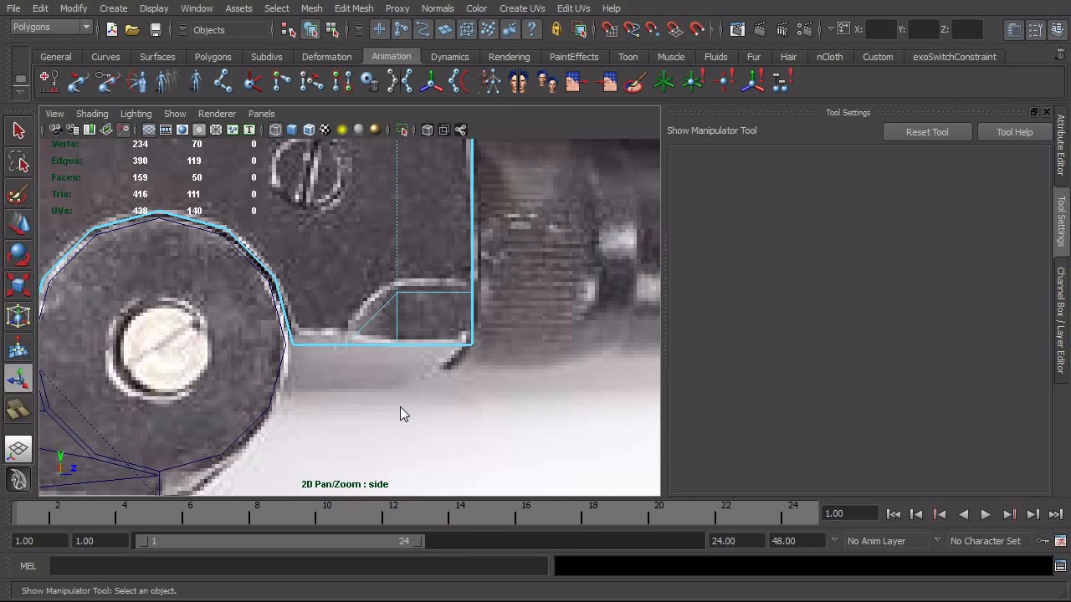
key("space")
mouse_move(400, 403)
left_mouse_down()
mouse_move(417, 348)
mouse_move(418, 366)
mouse_move(335, 365)
mouse_move(467, 369)
mouse_move(447, 369)
left_mouse_up()
key("5")
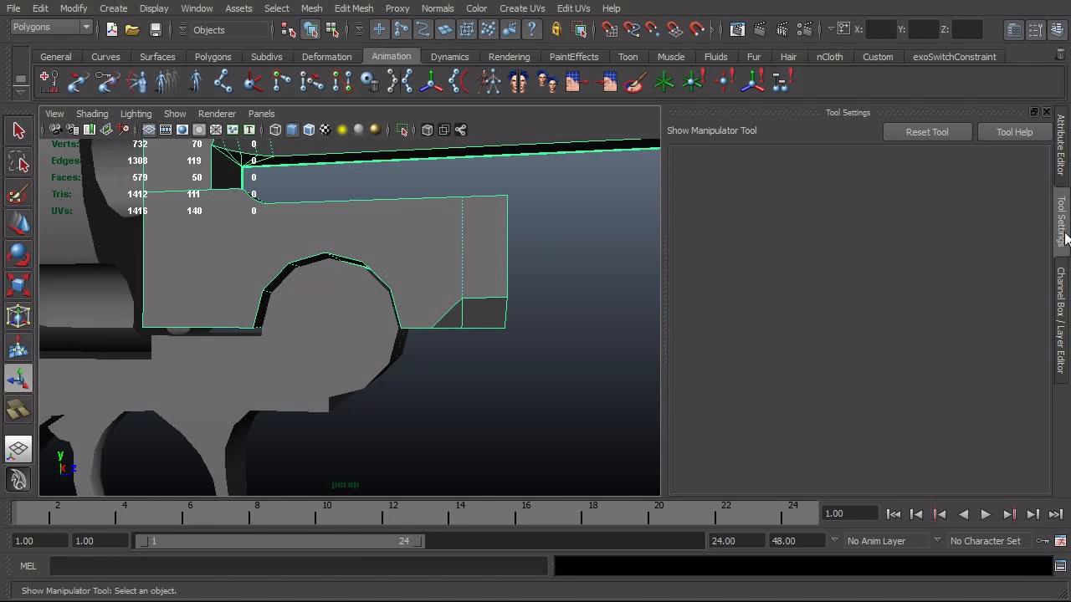
Set the lower corner bevel's segments to 3
left_click(1060, 317)
mouse_move(1043, 182)
left_mouse_down()
mouse_move(1039, 206)
mouse_move(1039, 196)
left_mouse_up()
left_click(943, 220)
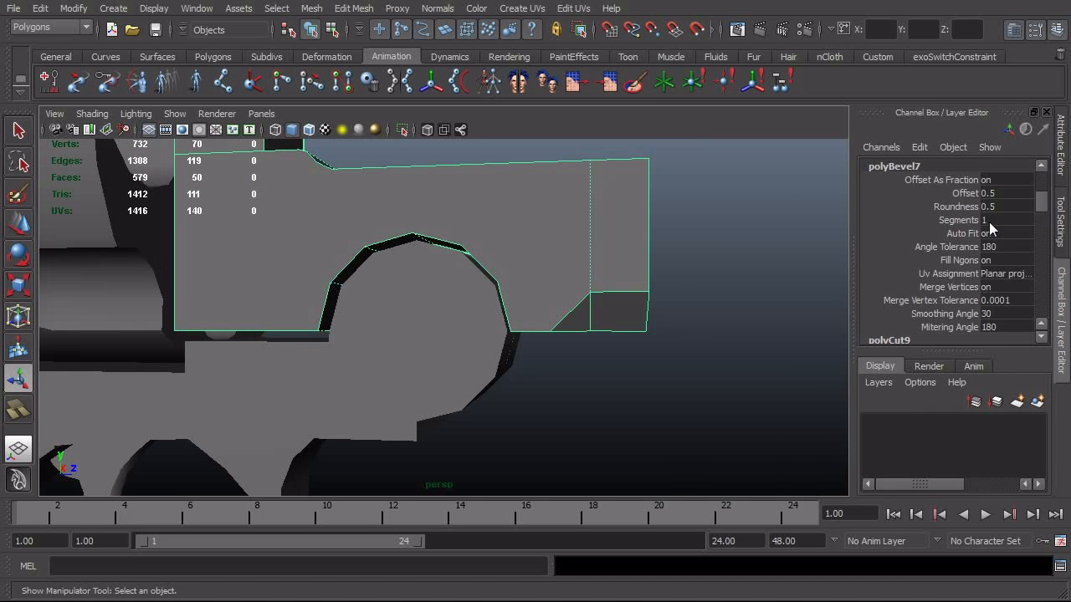
left_click(962, 220)
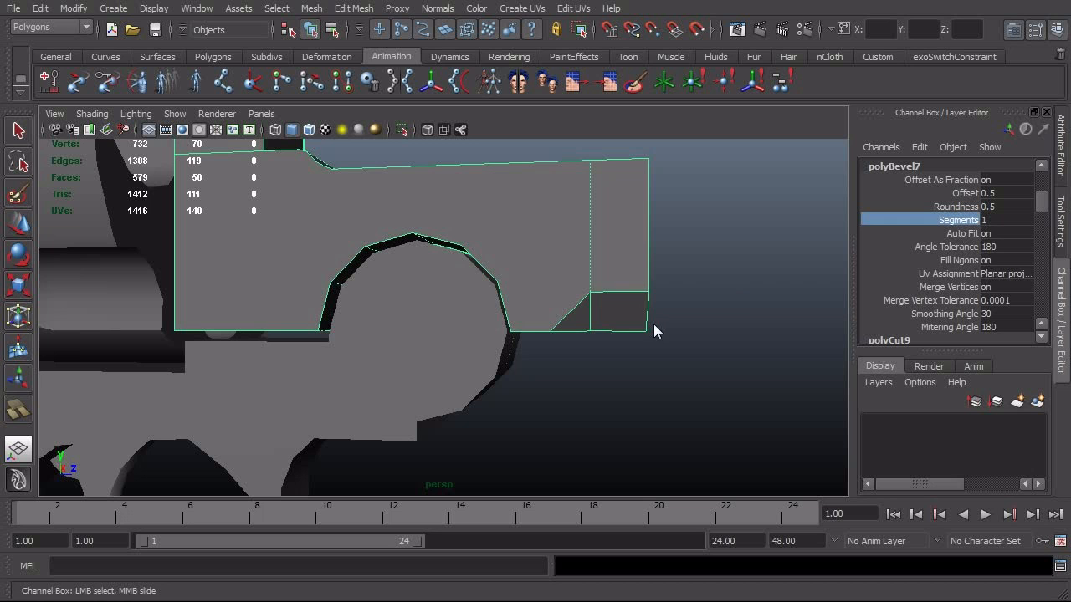
middle_click_drag(653, 327, 663, 322)
left_click_drag(670, 334, 606, 341, "alt")
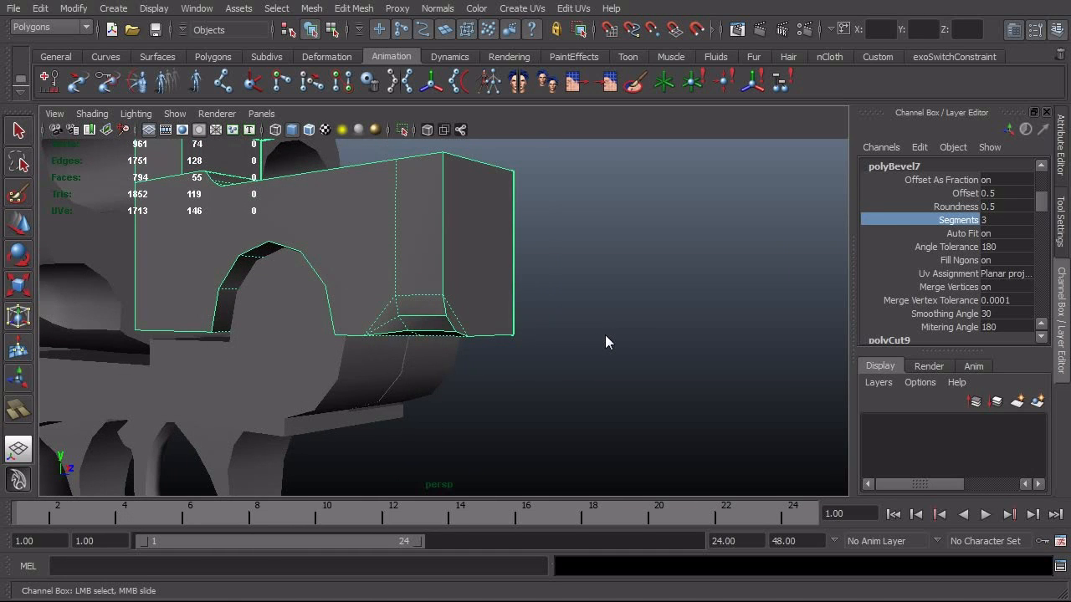
left_click_drag(467, 280, 525, 279, "alt")
key("space")
Turn off Auto Fit for the lower corner bevel and set its roundness to -0.26
left_click(985, 234)
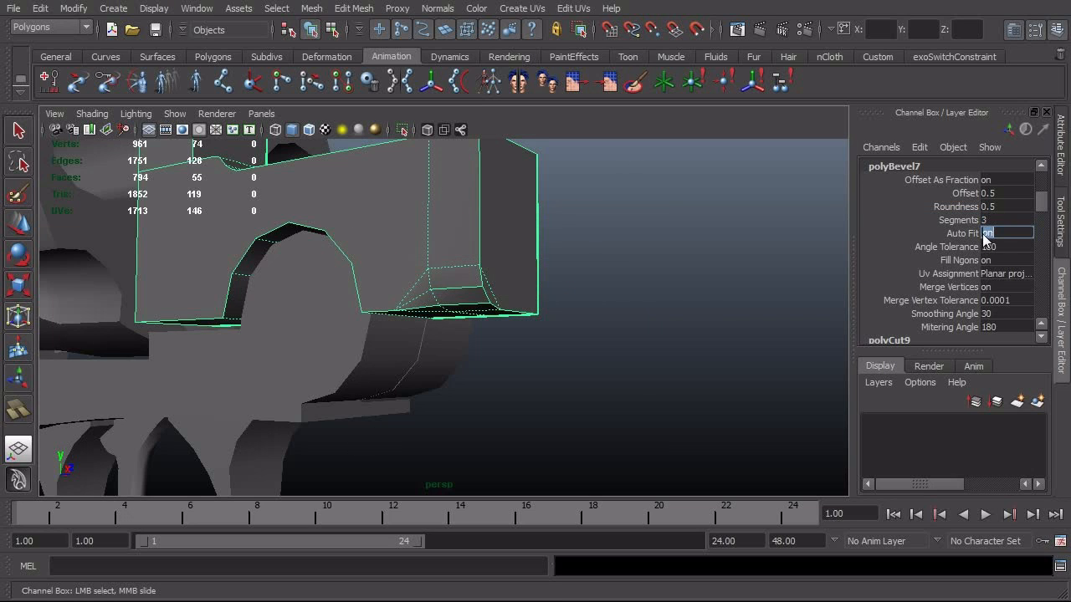
type("0")
key("Return")
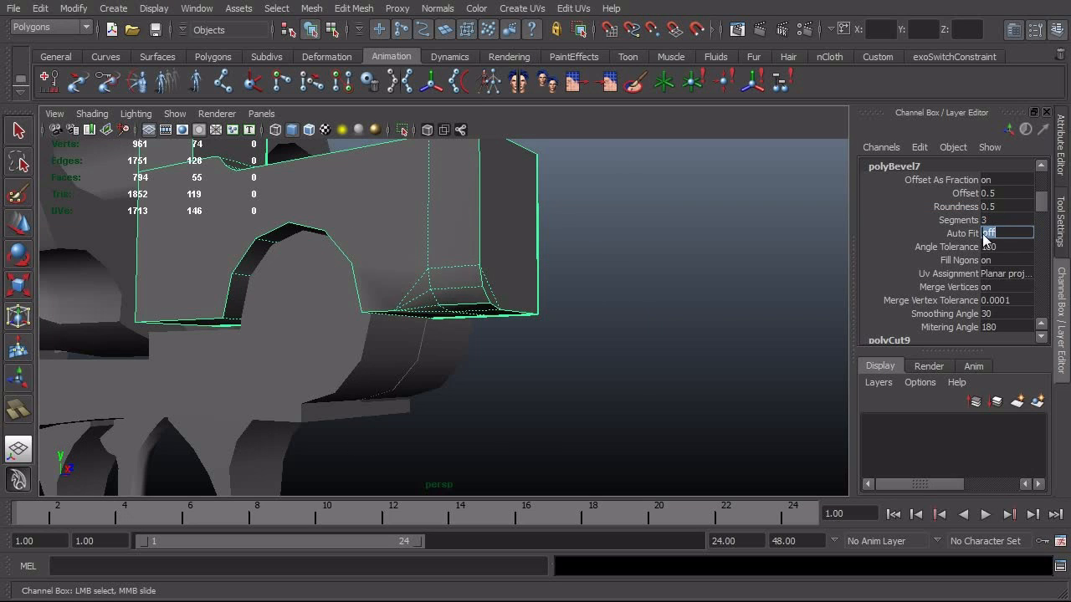
left_click(970, 207)
middle_click_drag(721, 310, 648, 318)
left_click_drag(648, 318, 572, 321, "alt")
middle_click_drag(572, 321, 563, 327)
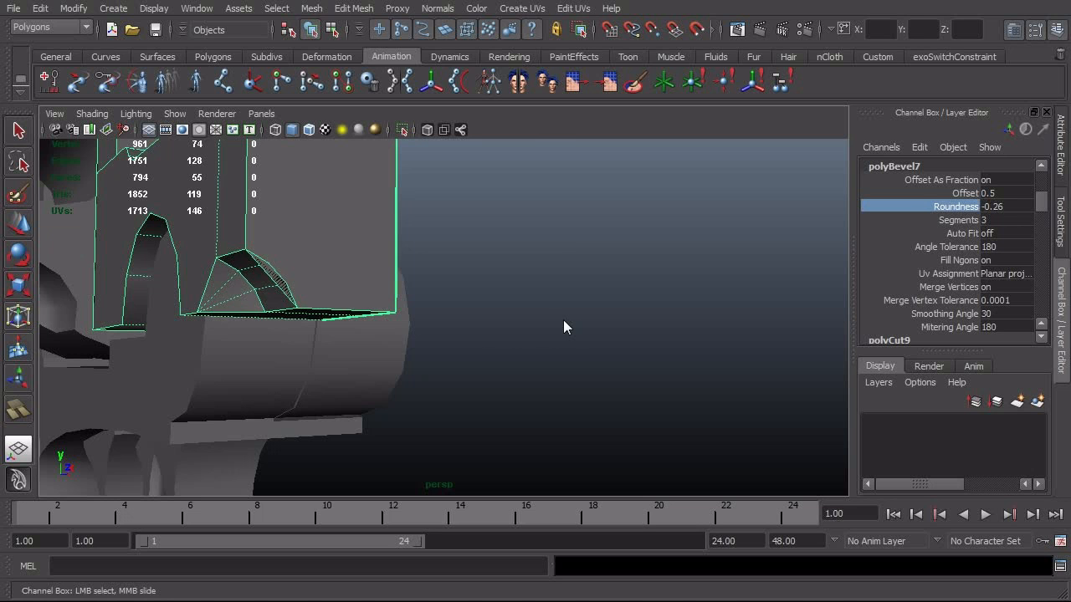
Compare the bevelled lower corner with the side reference image
left_click_drag(563, 327, 656, 305, "alt")
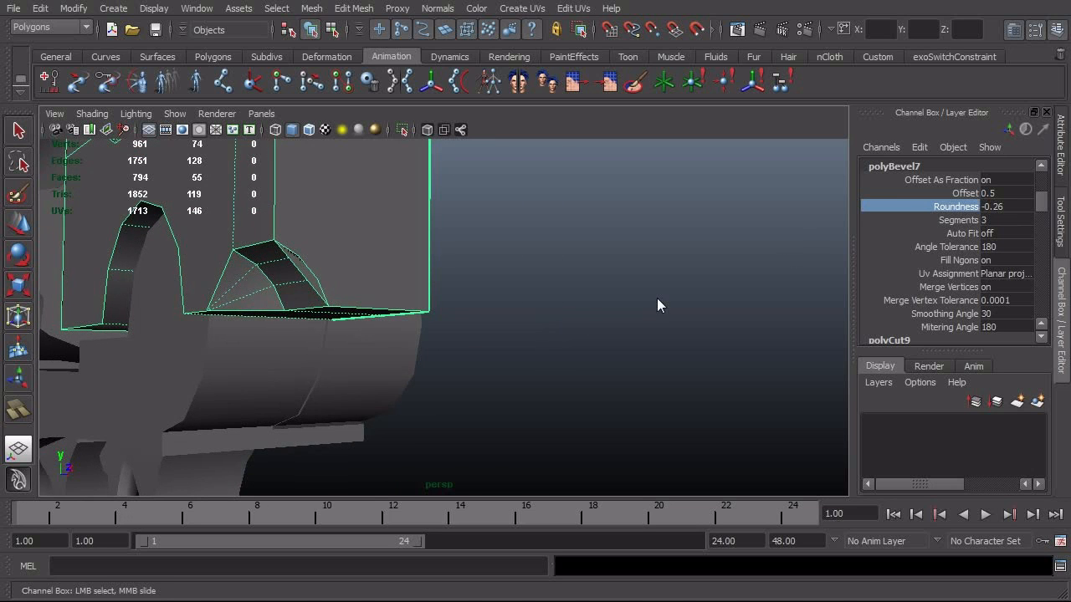
left_click_drag(772, 261, 699, 295, "alt")
key("space")
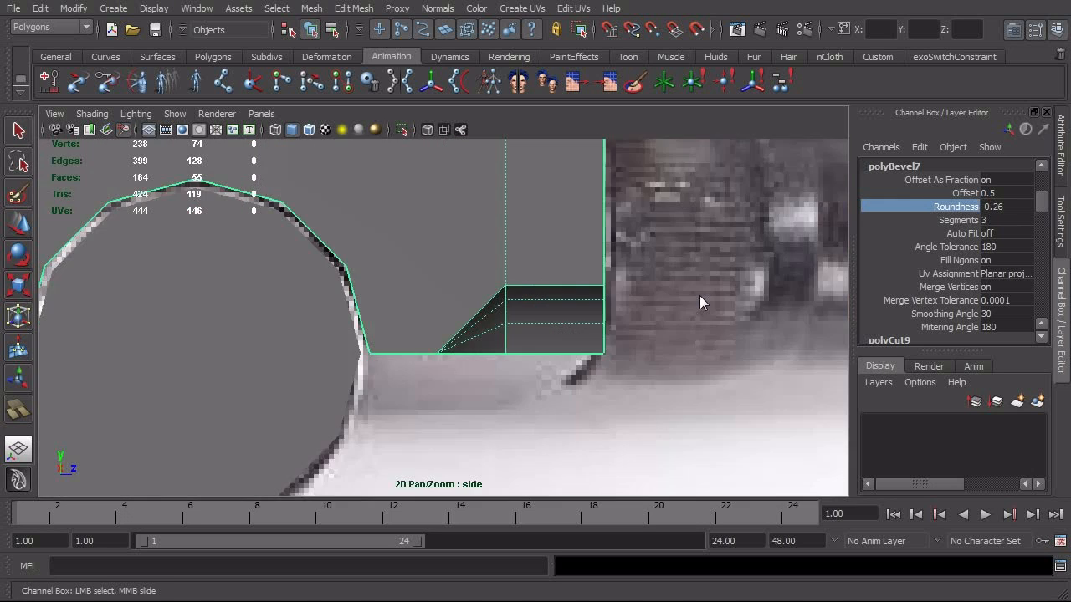
key("4")
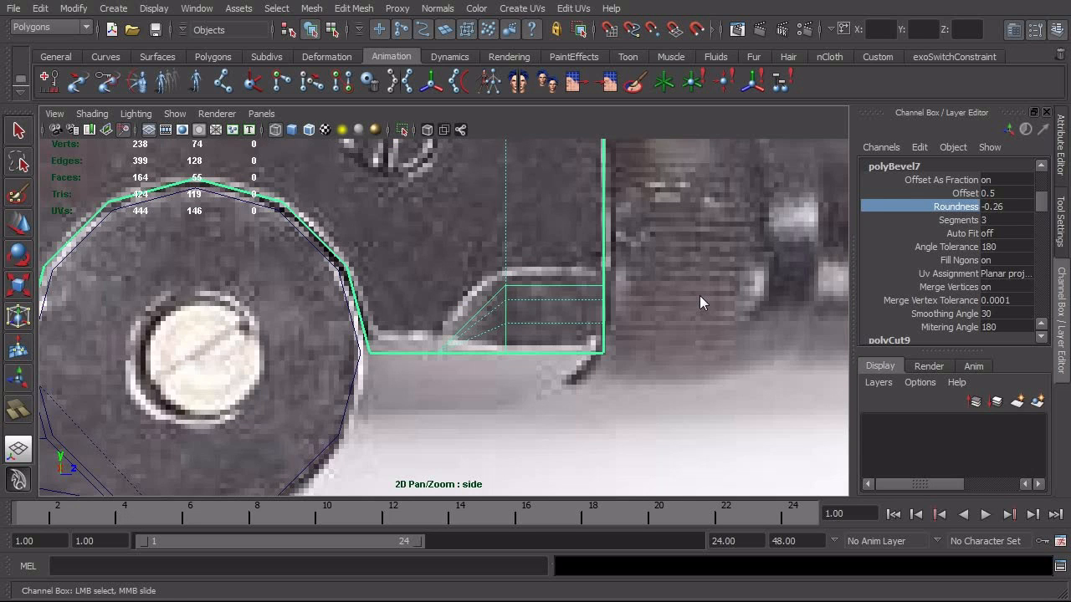
key("5")
key("space")
left_click_drag(700, 295, 669, 259)
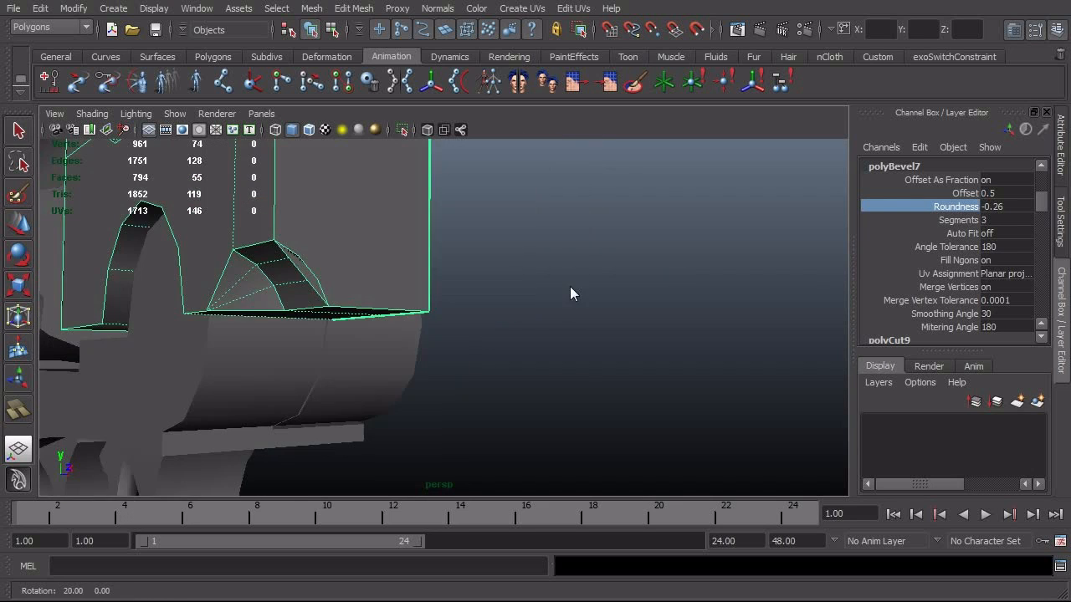
Delete the block's front end face and the thin leftover face at the end of the bevel
right_click_drag(348, 250, 348, 271)
key("t")
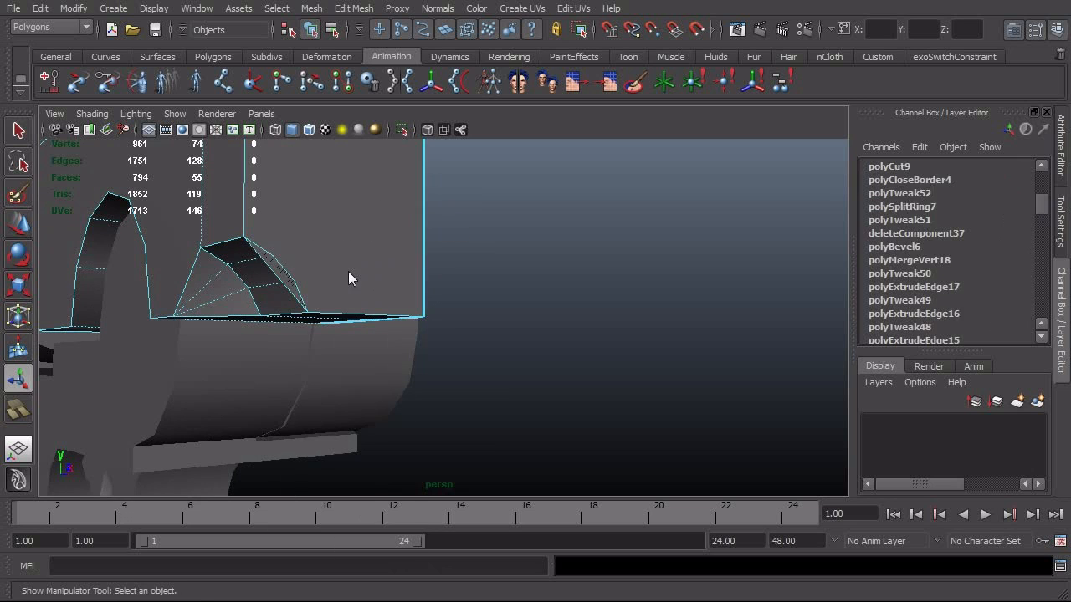
left_click(369, 272)
key("Delete")
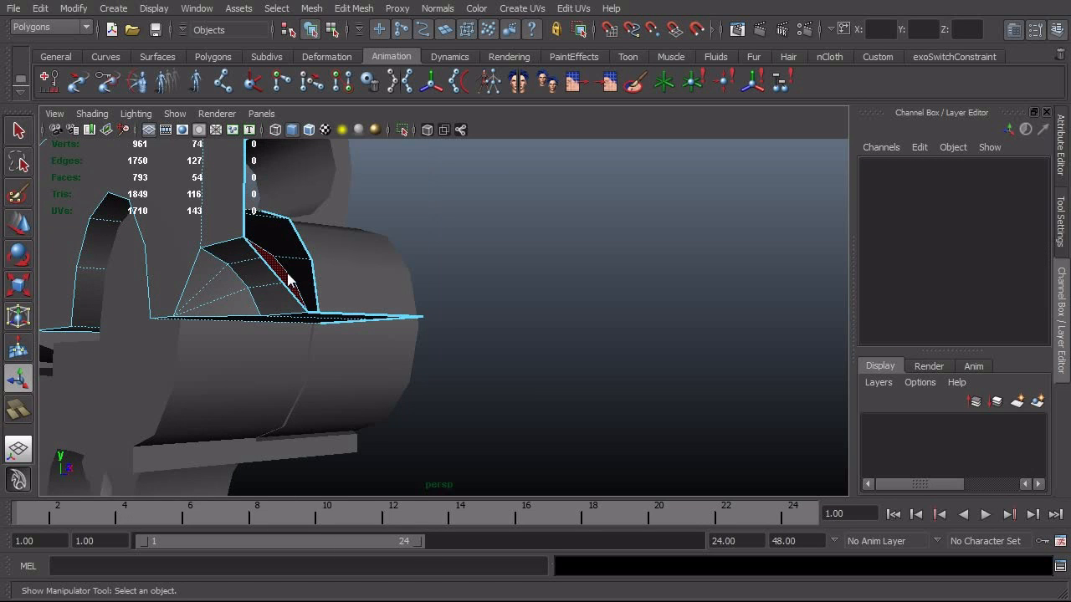
left_click(279, 285)
left_click(280, 285)
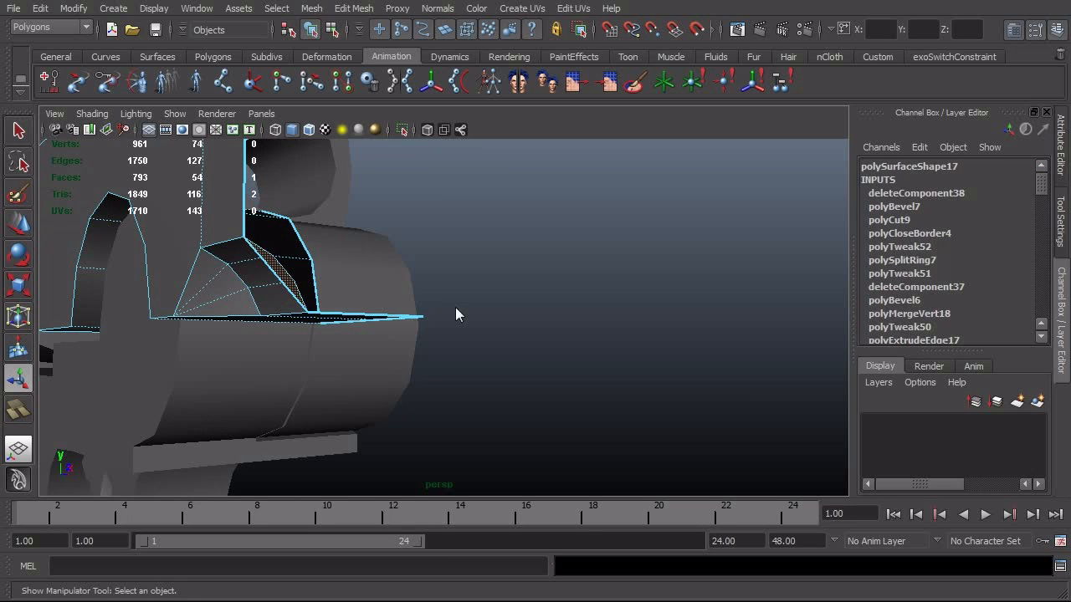
key("Delete")
Select the three vertical edges running across the rounded lower corner where it starts to taper, and bevel them
right_click_drag(495, 308, 493, 308, "alt")
left_click_drag(493, 308, 548, 307, "alt")
right_click_drag(548, 308, 602, 299, "alt")
left_click_drag(603, 299, 576, 262, "alt")
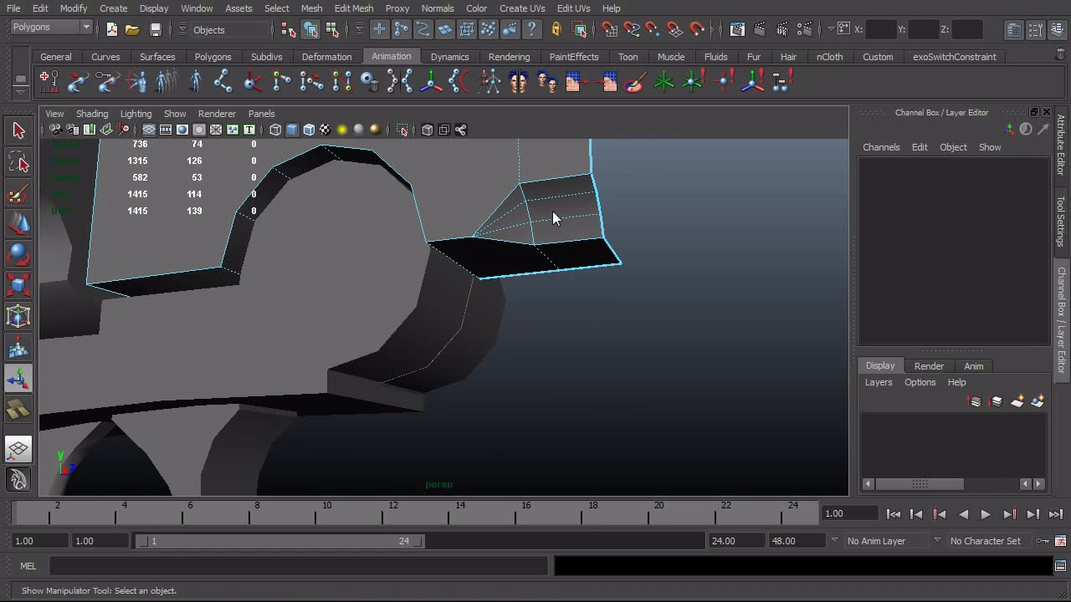
left_click(533, 238)
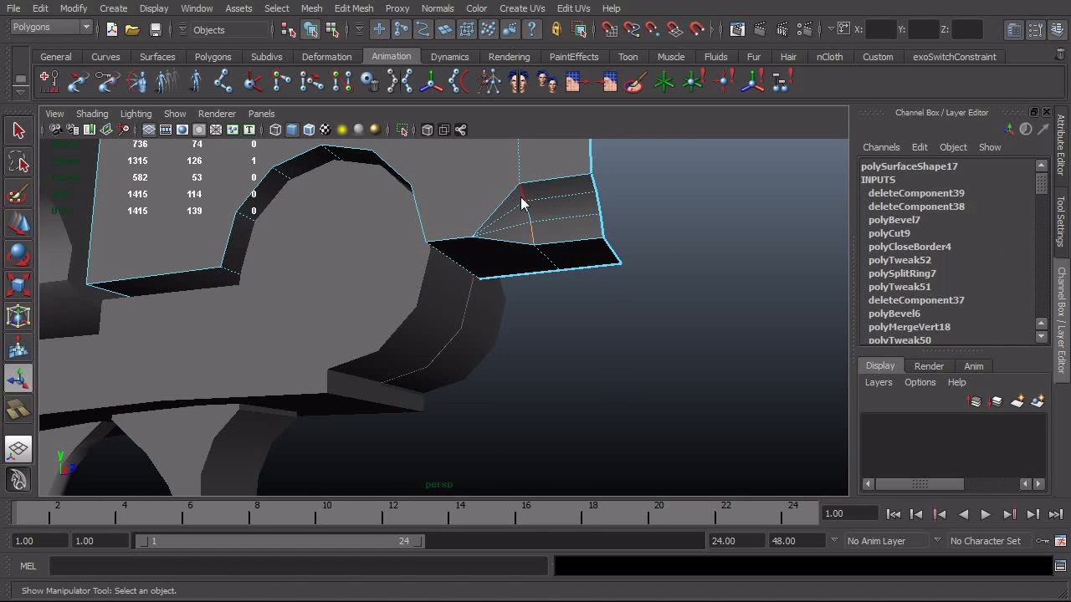
double_click(521, 197, "shift")
right_click_drag(569, 244, 553, 252, "alt")
left_click_drag(553, 251, 579, 258, "alt")
right_click_drag(579, 259, 636, 253, "alt")
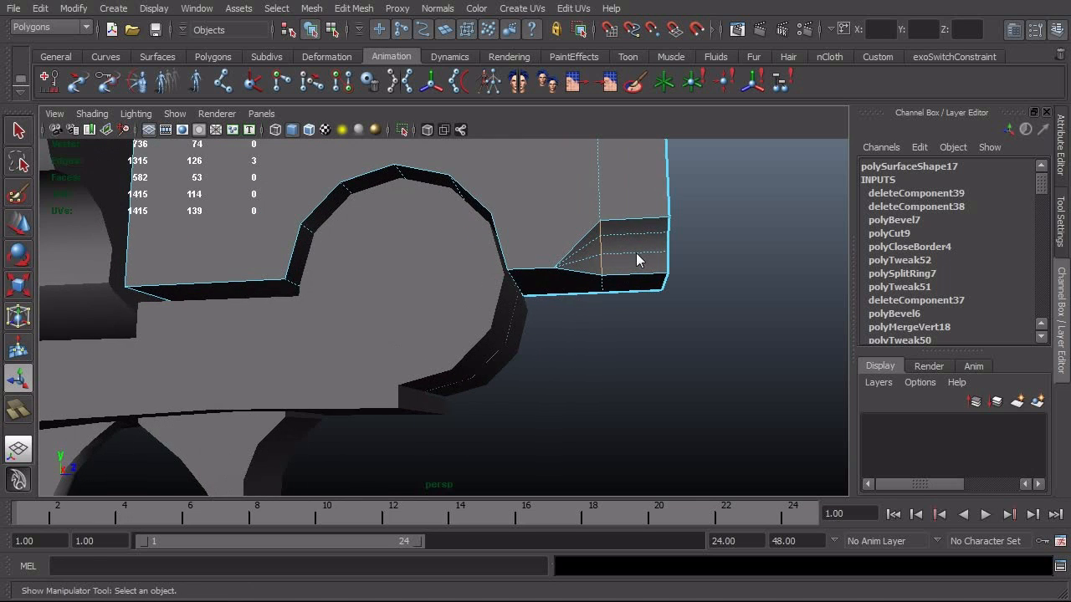
middle_click_drag(636, 253, 549, 273, "alt")
left_click_drag(459, 276, 445, 295, "alt")
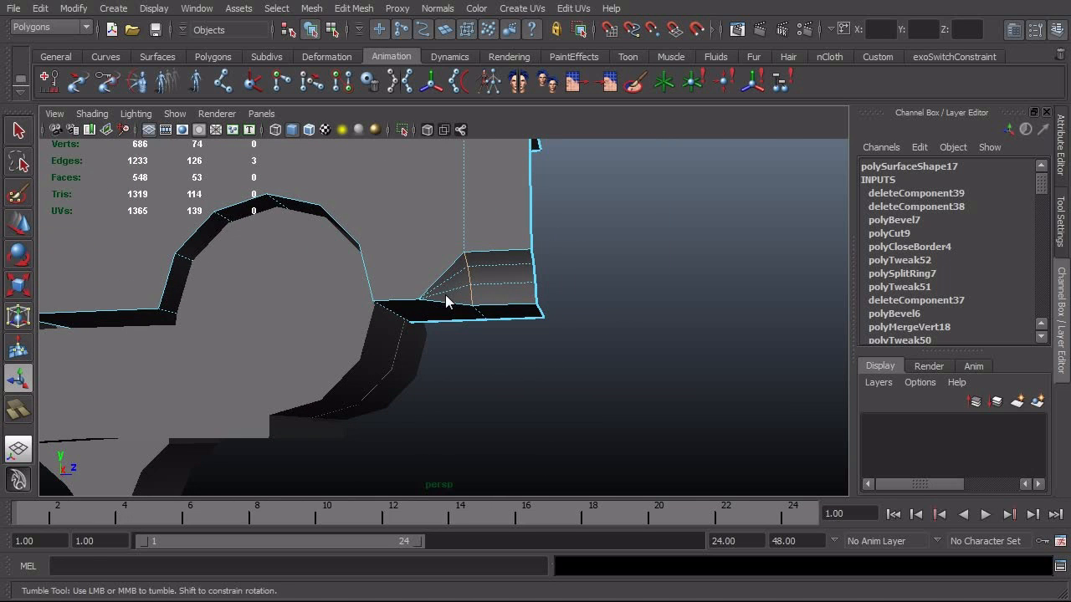
right_click(501, 295, "shift")
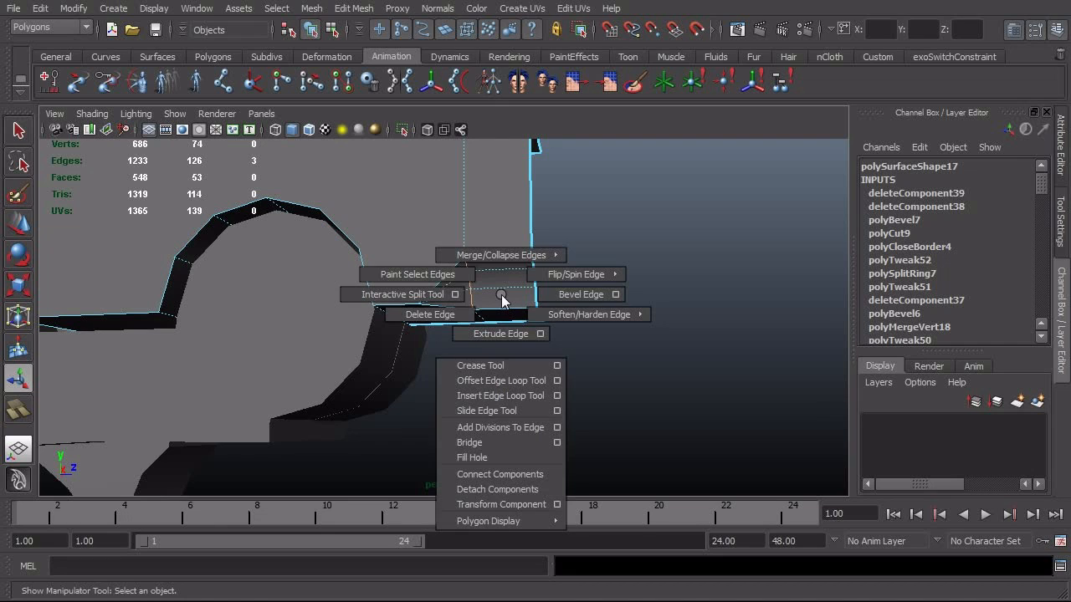
right_click_drag(501, 294, 560, 295, "shift")
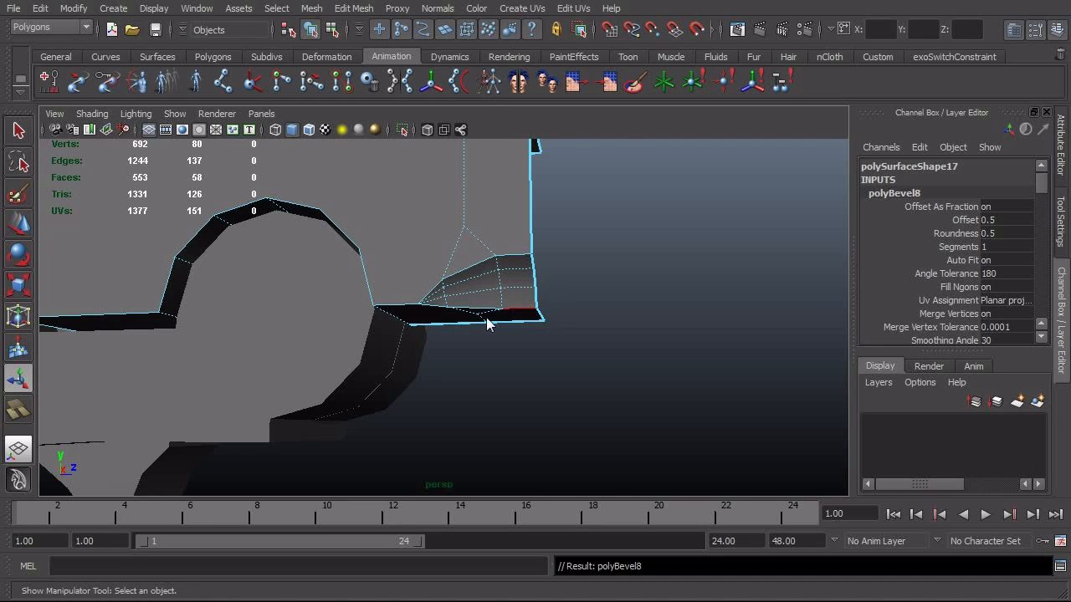
Set the segments of the bevel across the rounded corner to 2
left_click_drag(484, 317, 493, 320, "alt")
right_click_drag(494, 319, 516, 319, "alt")
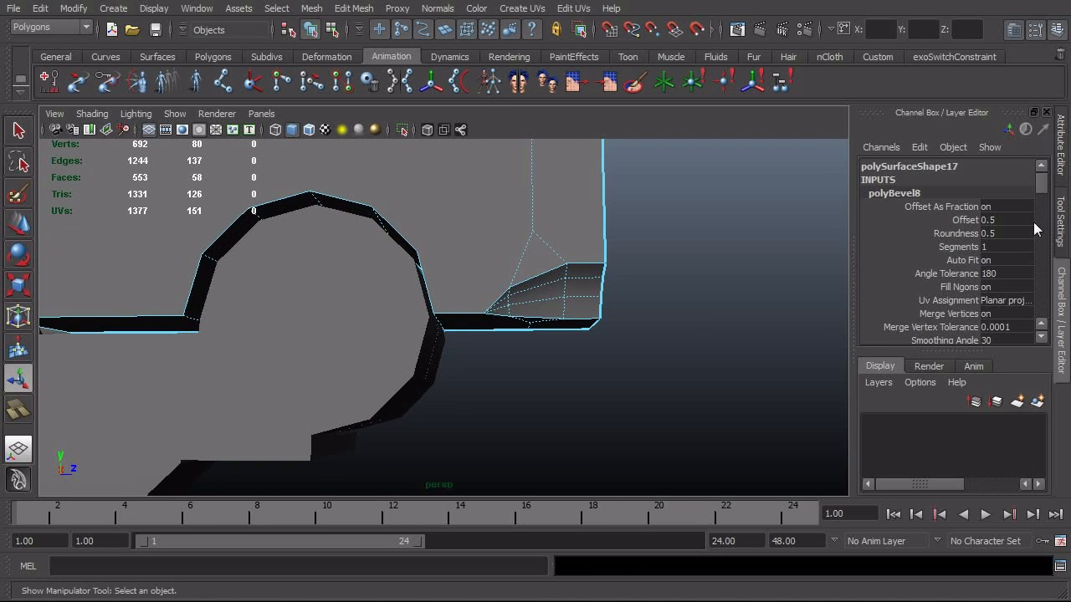
left_click(960, 246)
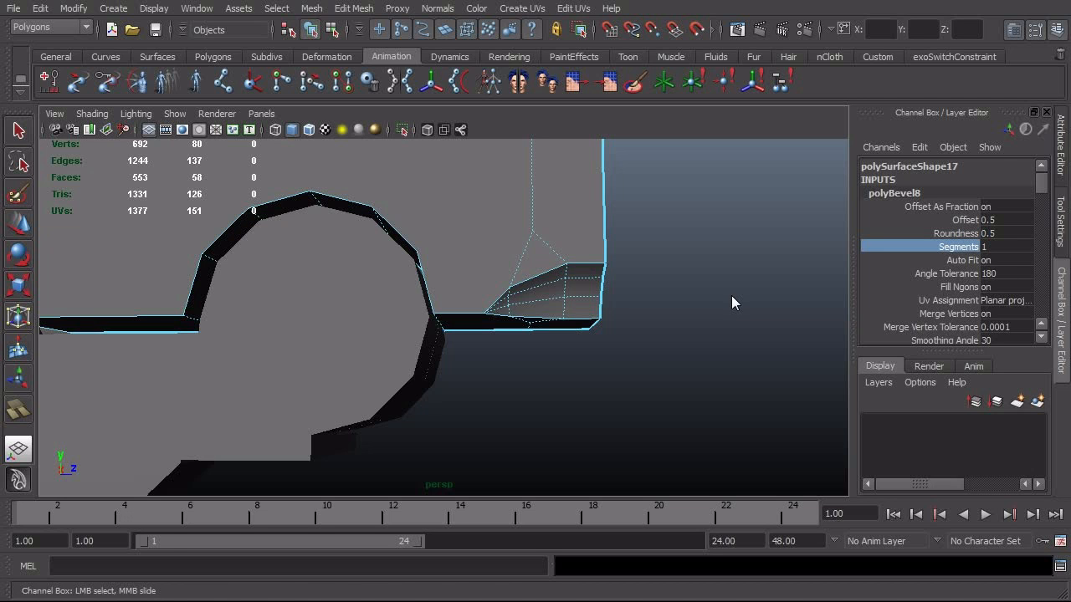
middle_click_drag(732, 295, 737, 296)
Try adjusting the new bevel's offset against the corner outline in the side reference
left_click_drag(737, 295, 674, 324, "alt")
key("space")
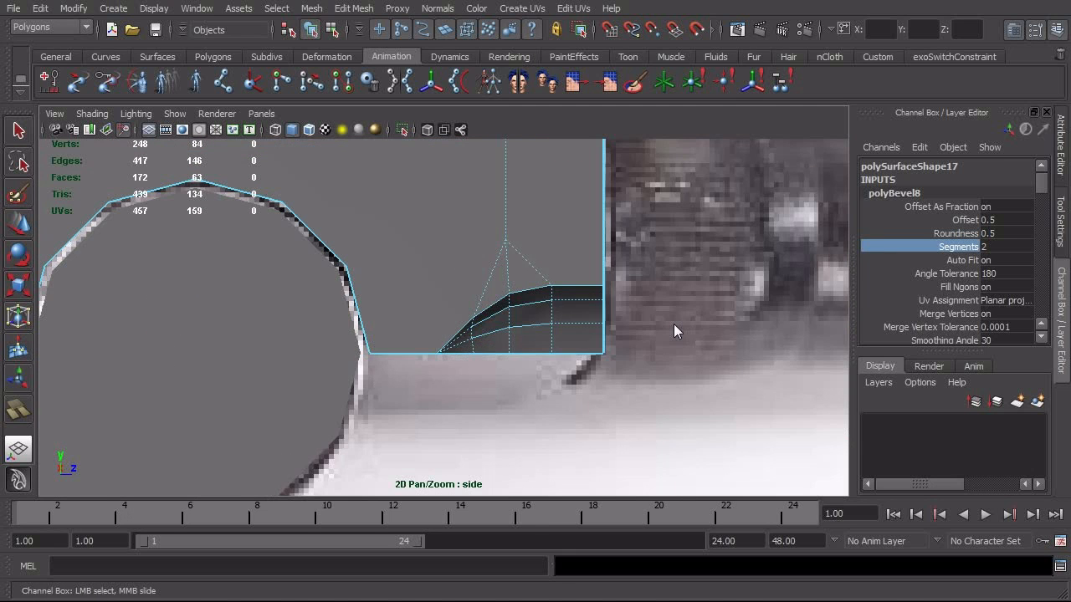
key("alt+a")
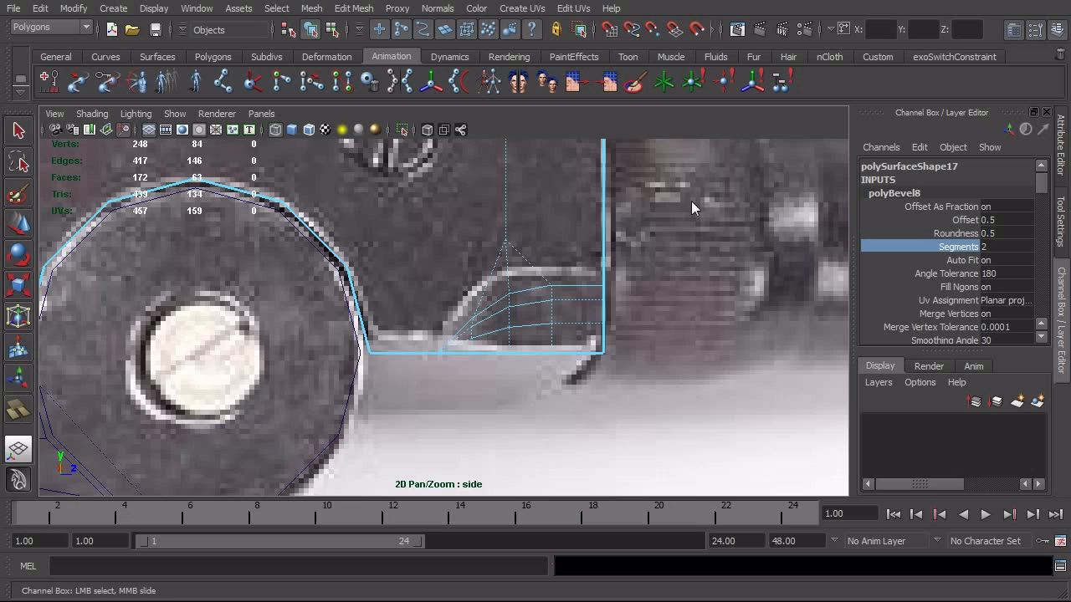
left_click(965, 221)
middle_click_drag(696, 308, 694, 309)
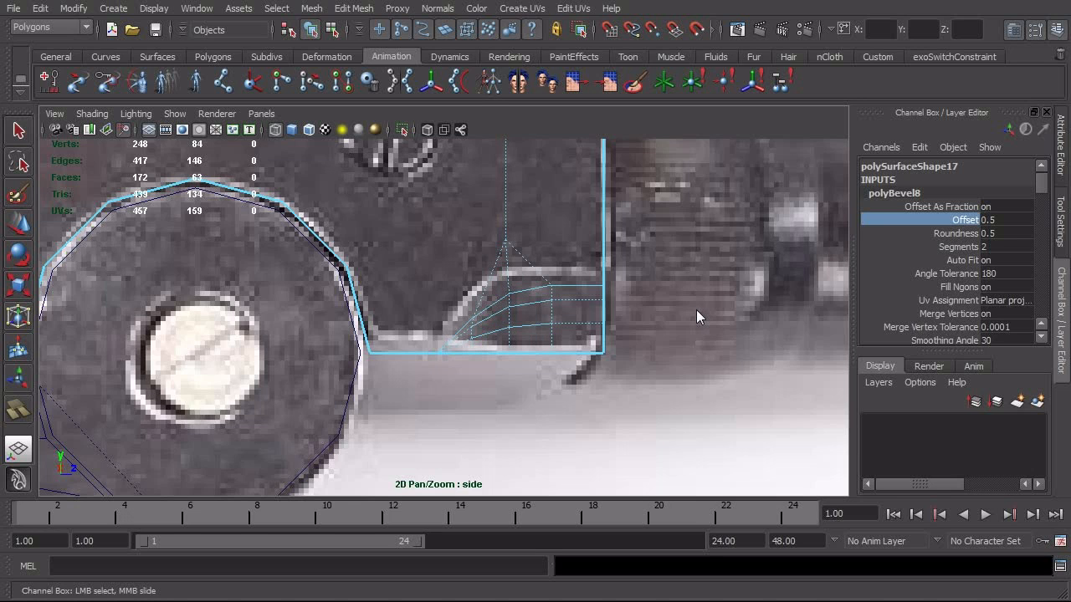
middle_click_drag(696, 310, 696, 317)
Examine the rounded lower corner from several angles in the shaded perspective view
key("space")
mouse_move(679, 303)
left_mouse_down()
mouse_move(680, 283)
mouse_move(677, 306)
left_mouse_up()
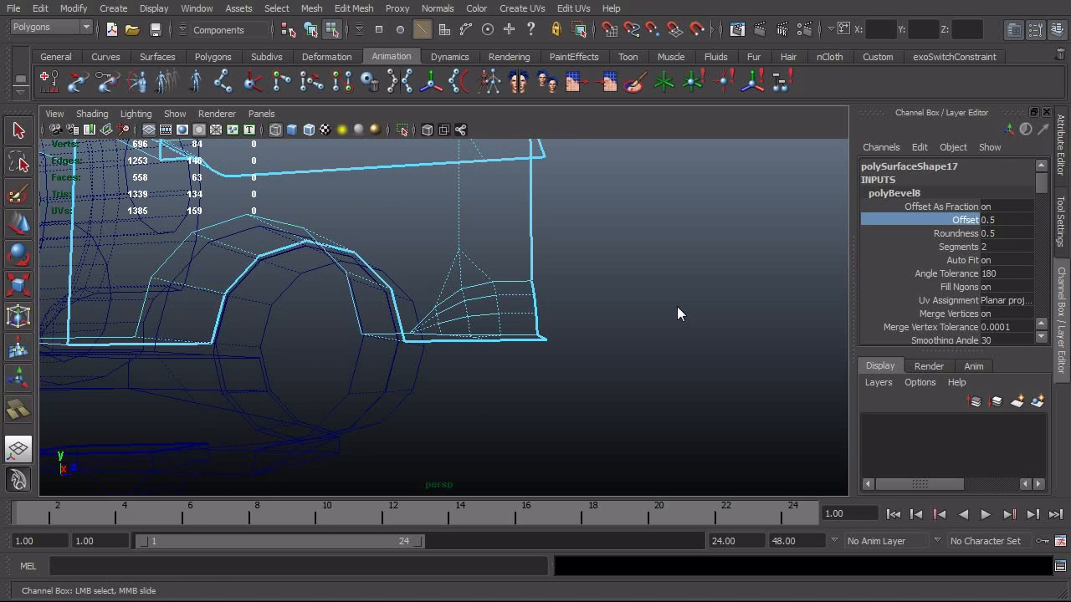
key("t")
key("5")
right_click_drag(677, 306, 549, 307, "alt")
left_click_drag(586, 306, 617, 304, "alt")
left_click_drag(535, 306, 489, 306, "alt")
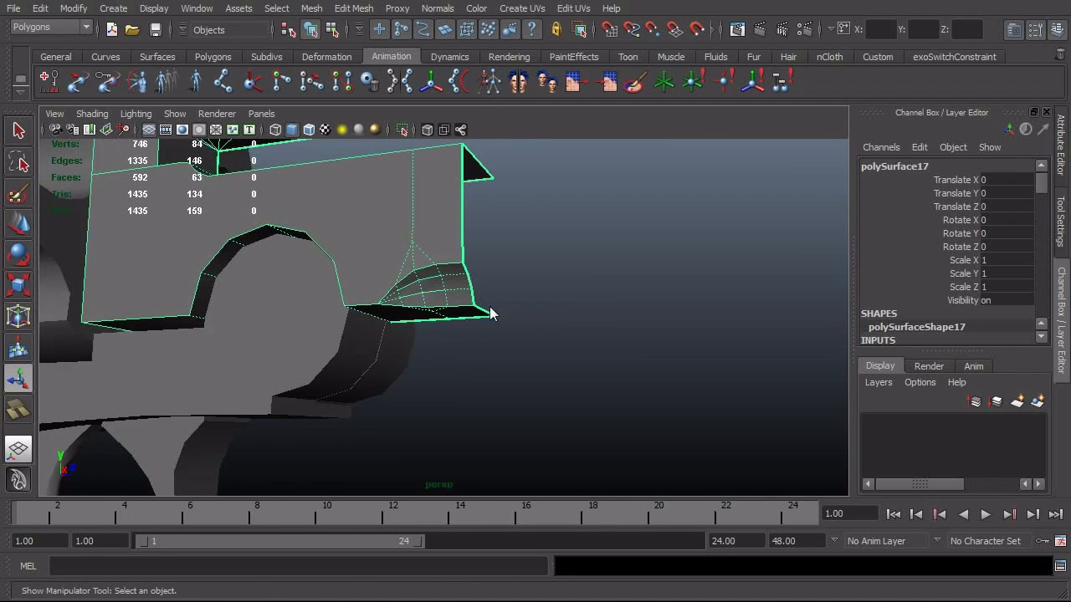
right_click_drag(489, 306, 503, 304, "alt")
left_click_drag(503, 305, 452, 325, "alt")
left_click_drag(599, 345, 615, 343, "alt")
Scale the rearmost three-vertex column of the rounded corner vertically from a pivot snapped to the bottom edge, matching the side reference
key("space")
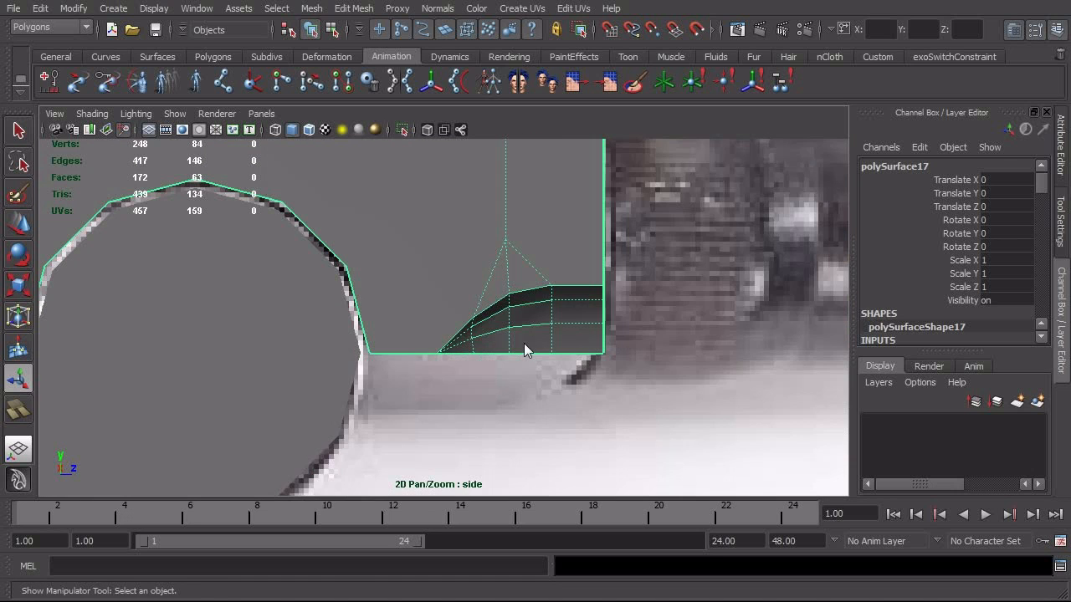
right_click_drag(523, 343, 556, 340, "alt")
key("4")
mouse_move(473, 343)
right_mouse_down("alt")
mouse_move(512, 342)
mouse_move(509, 365)
right_mouse_up("alt")
key("F8")
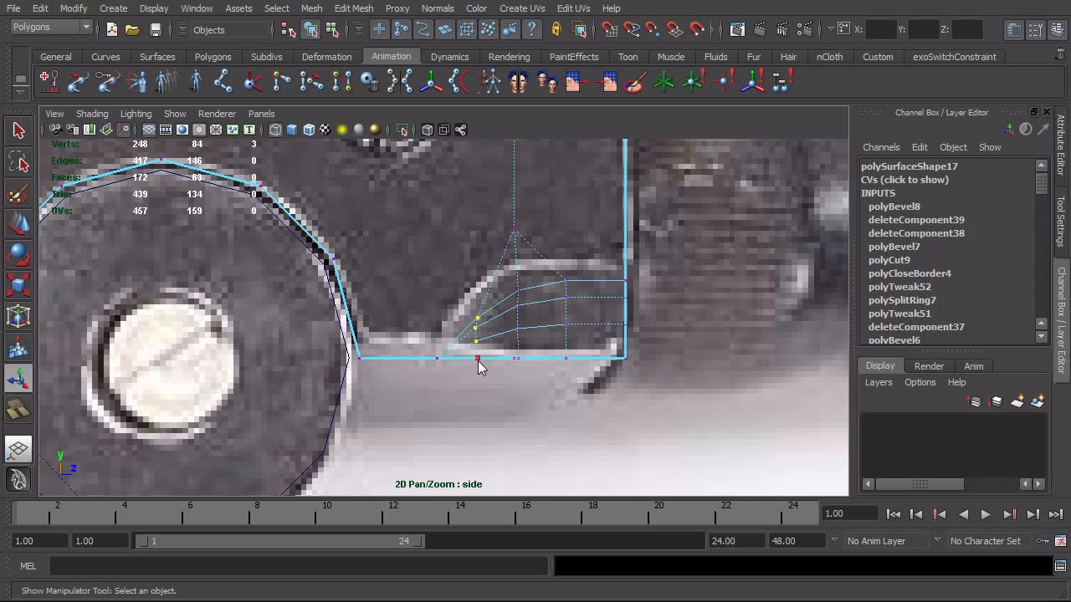
key("w")
key("r")
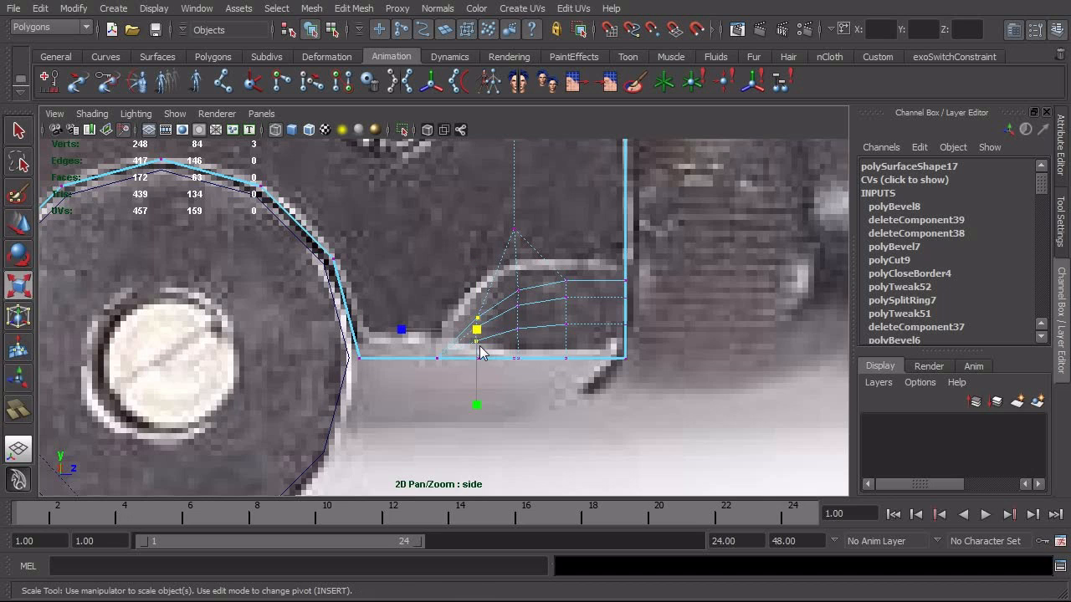
key("Insert")
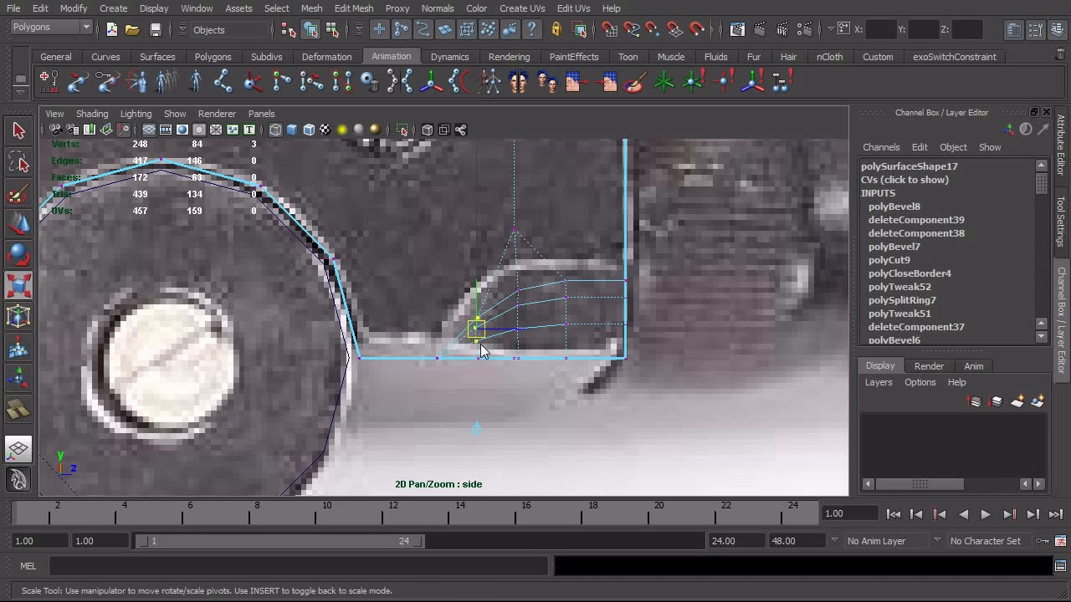
key("v")
left_click_drag(477, 329, 479, 354)
key("Insert")
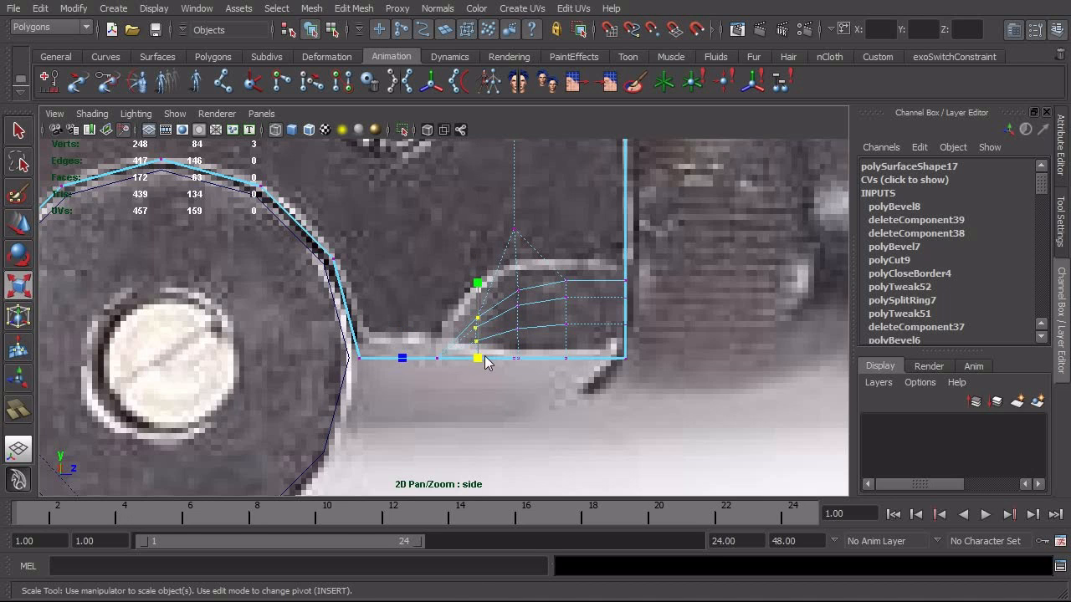
left_click_drag(479, 285, 541, 361)
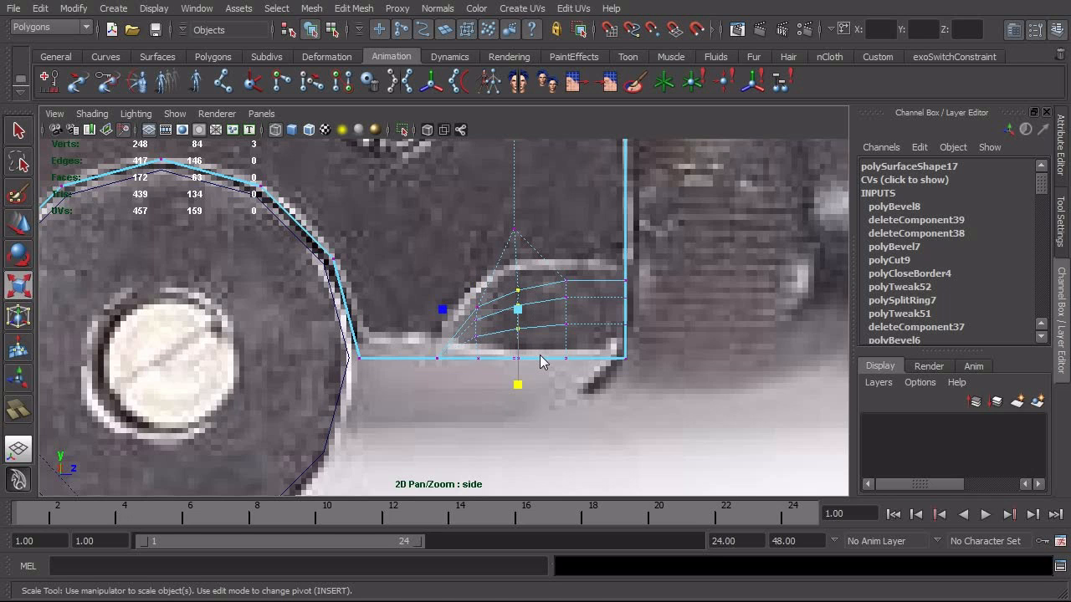
Scale the middle three-vertex column vertically from a pivot on the bottom edge, raising it level with the front rows
key("Insert")
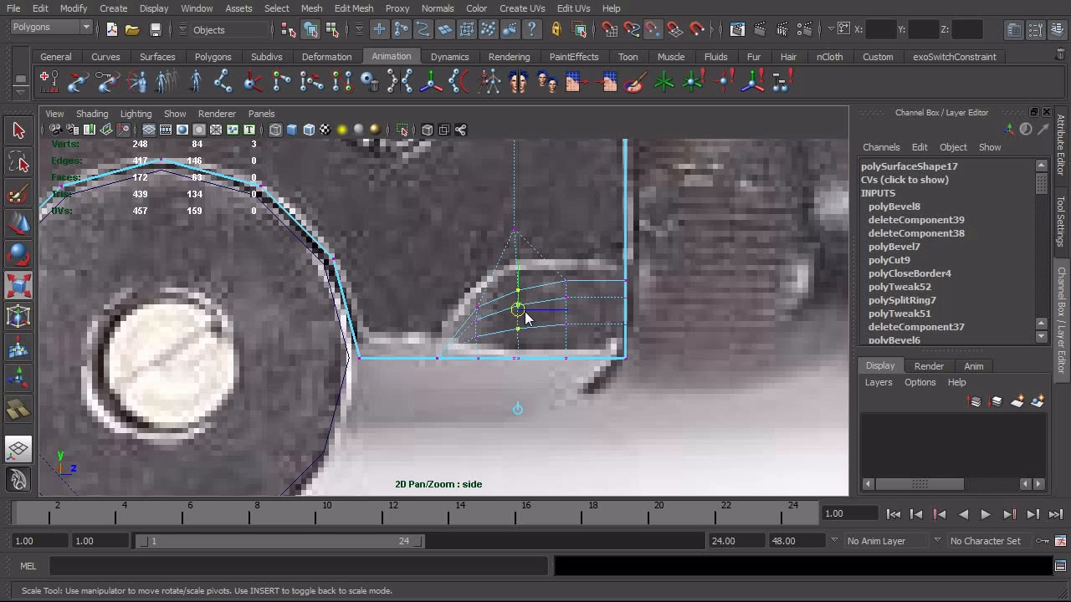
left_click_drag(521, 299, 524, 359)
key("Insert")
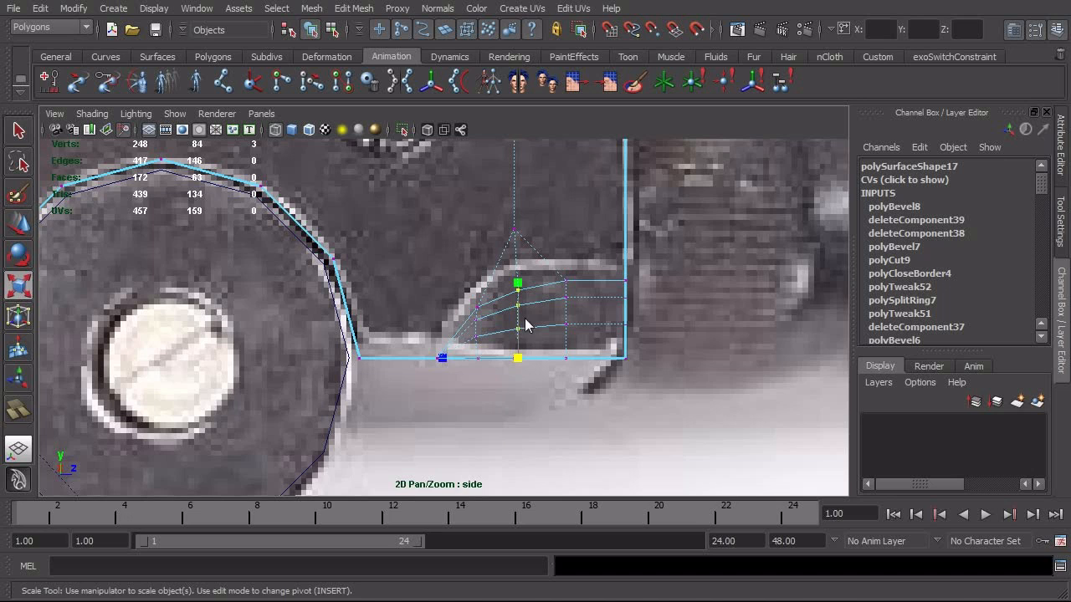
left_click_drag(522, 288, 518, 272)
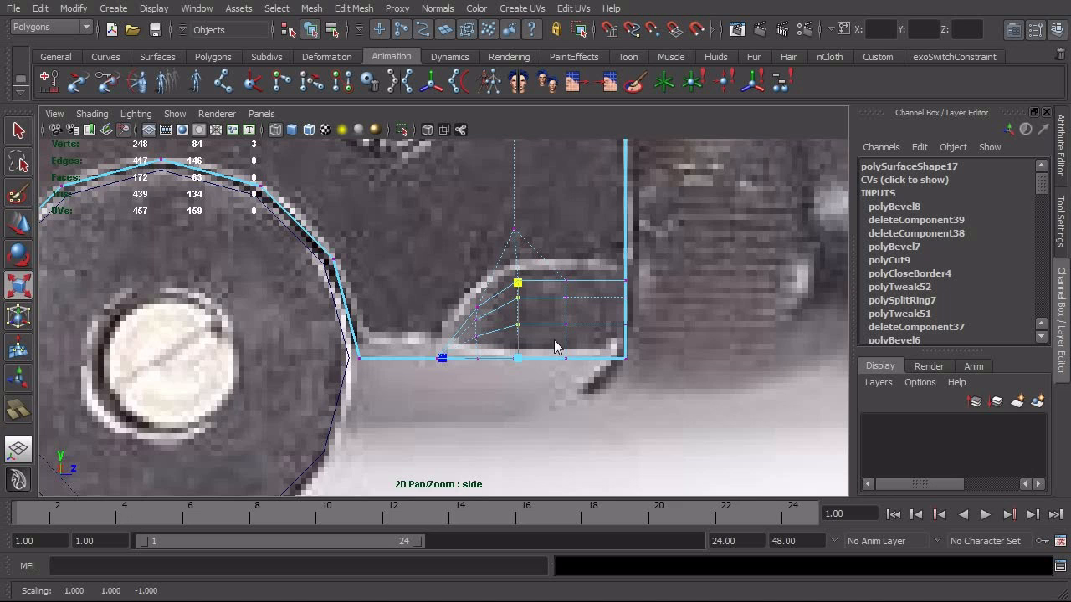
Snap the three vertex columns of the rounded corner along Z so each lines up vertically with its bottom-edge vertex
right_click_drag(409, 378, 572, 376, "alt")
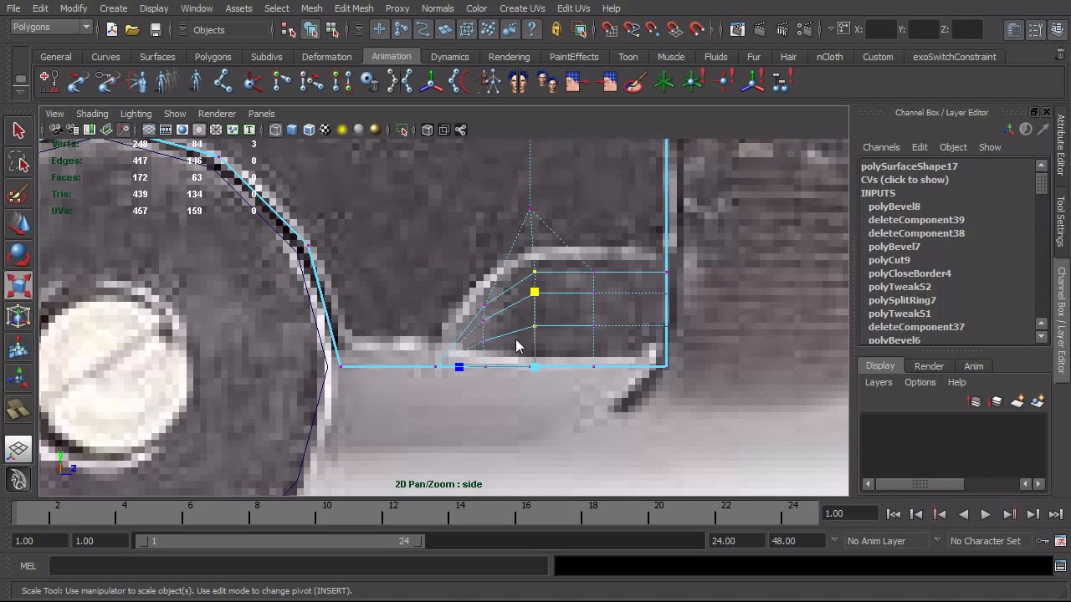
left_click_drag(473, 293, 508, 376)
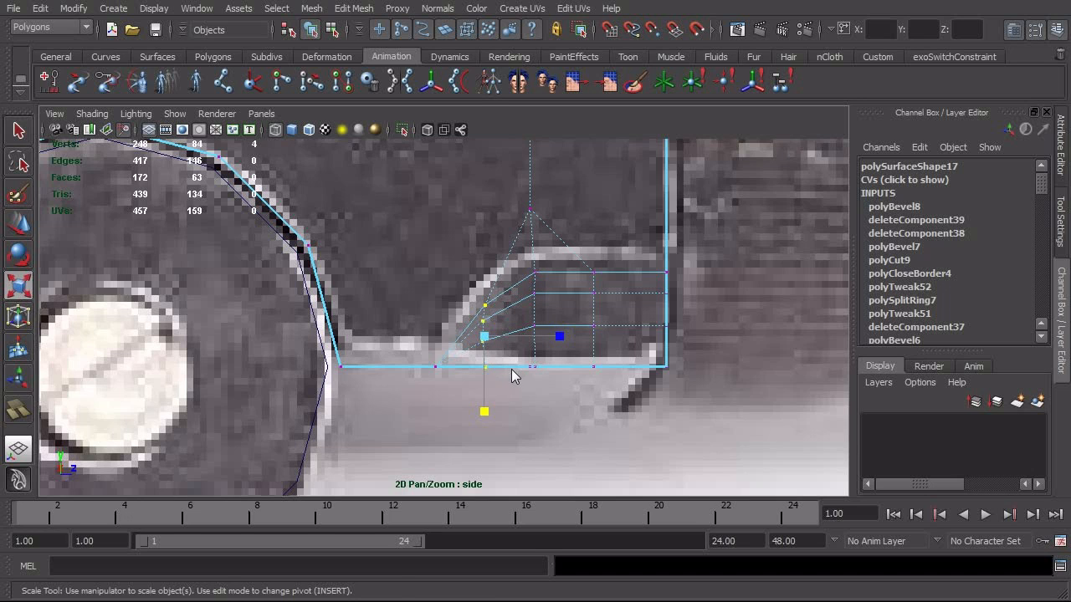
key("w")
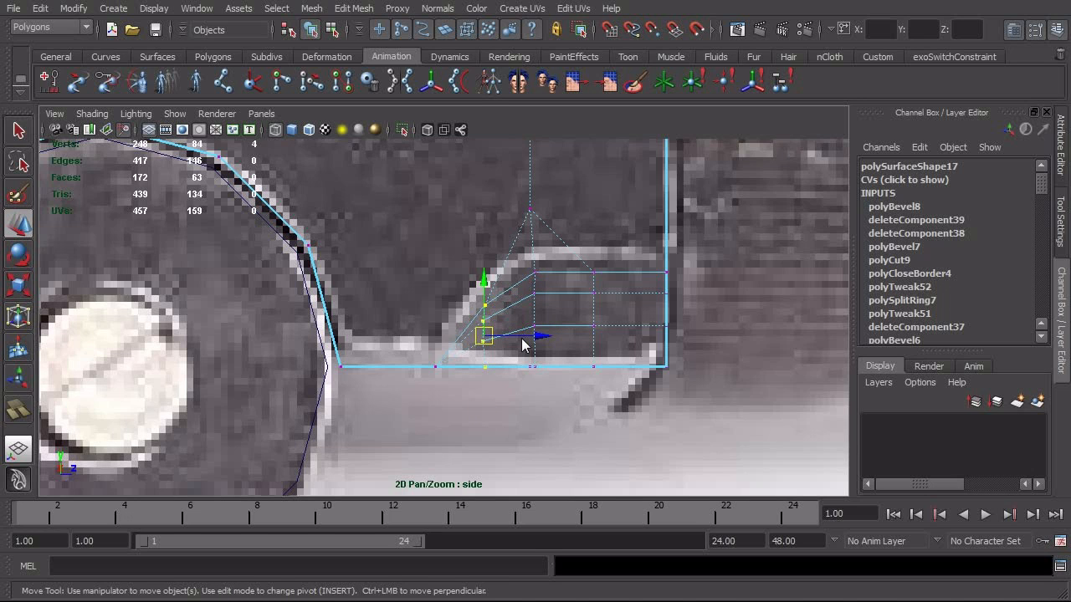
left_click_drag(500, 377, 491, 345, "ctrl")
key("v")
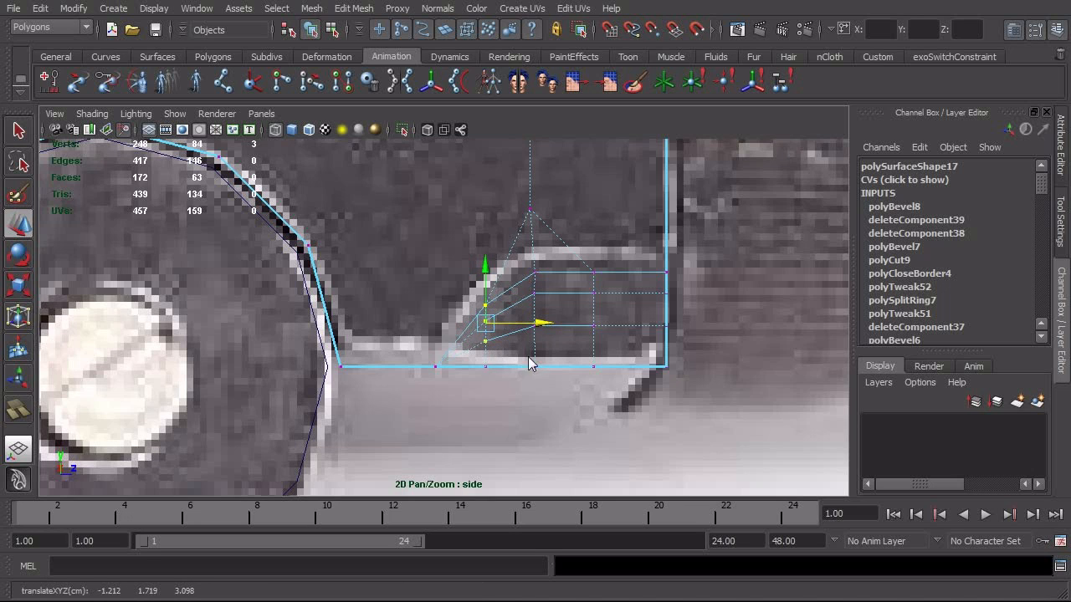
left_click_drag(520, 261, 548, 397)
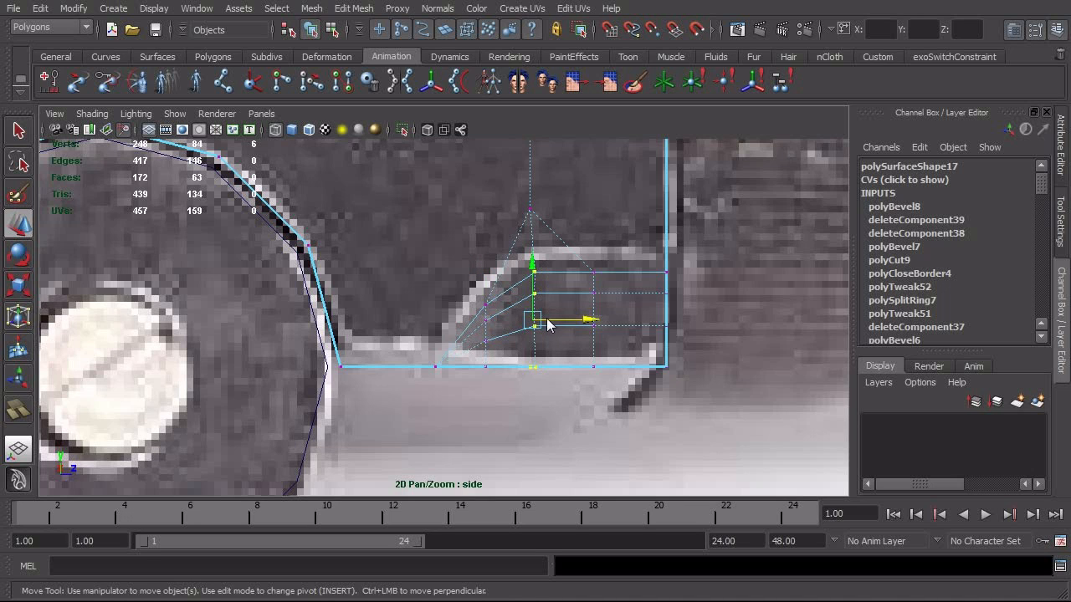
key("v")
key("v")
left_click_drag(549, 319, 544, 334)
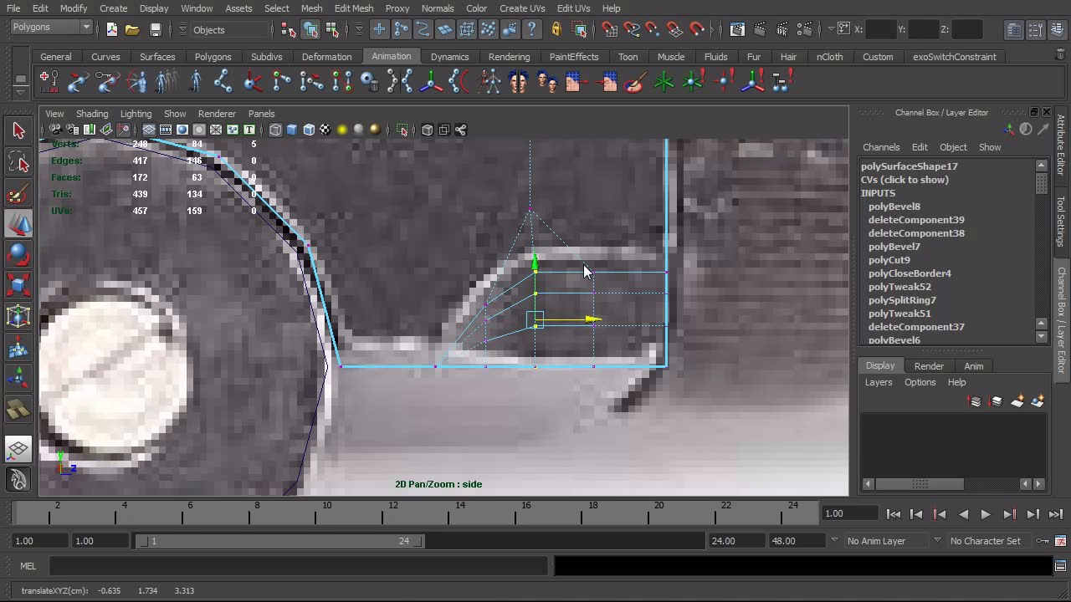
left_click_drag(583, 265, 607, 372)
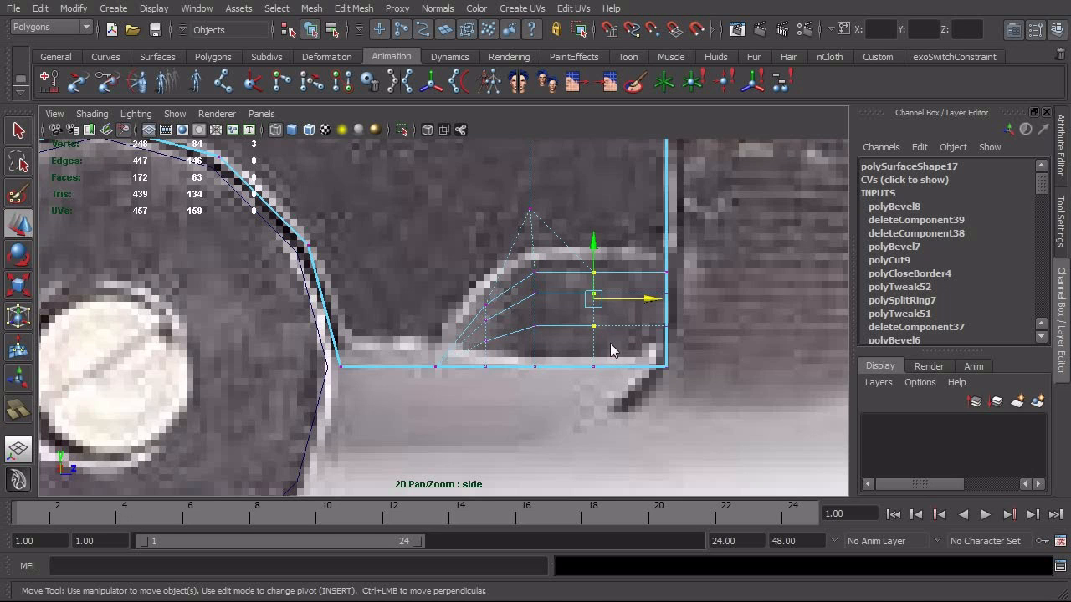
key("v")
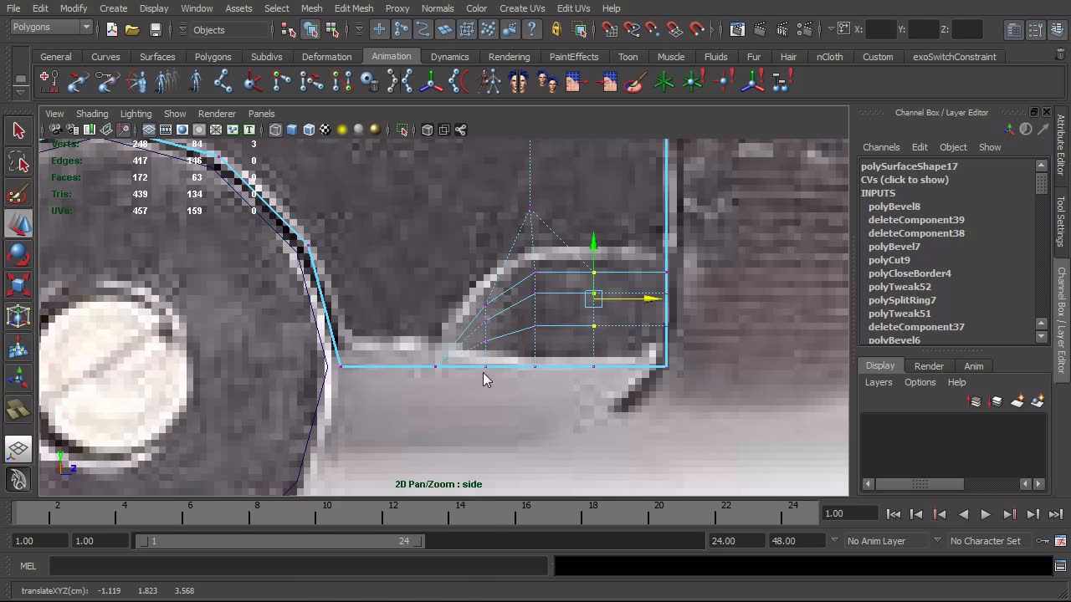
Slide the rounded corner's three vertex columns rearward along Z so they follow the curve in the side reference
scroll(502, 368, "up", 1)
left_click_drag(481, 283, 518, 390)
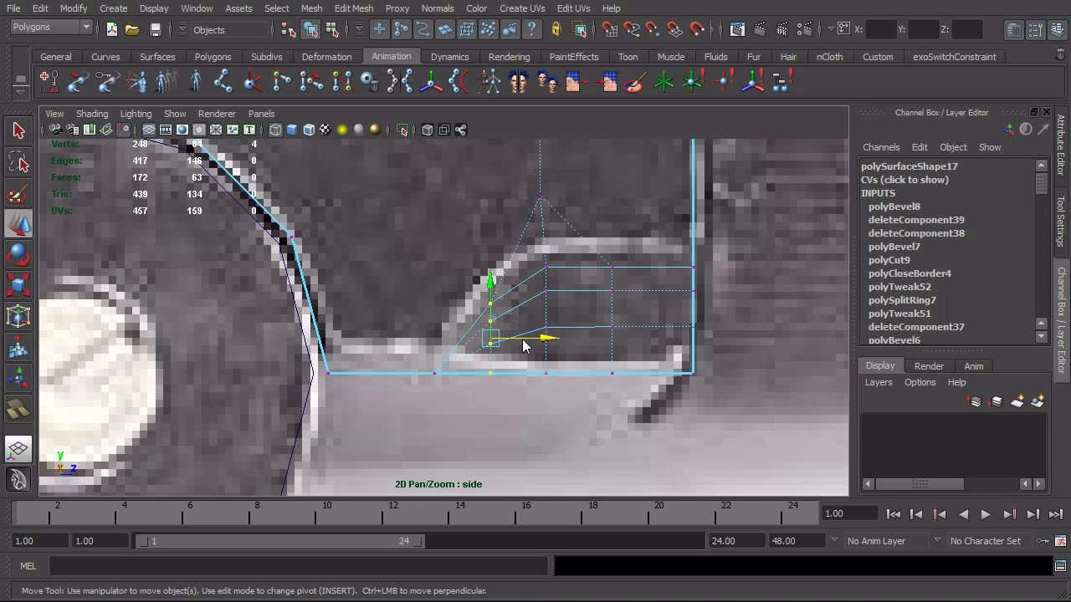
left_click_drag(521, 342, 513, 342)
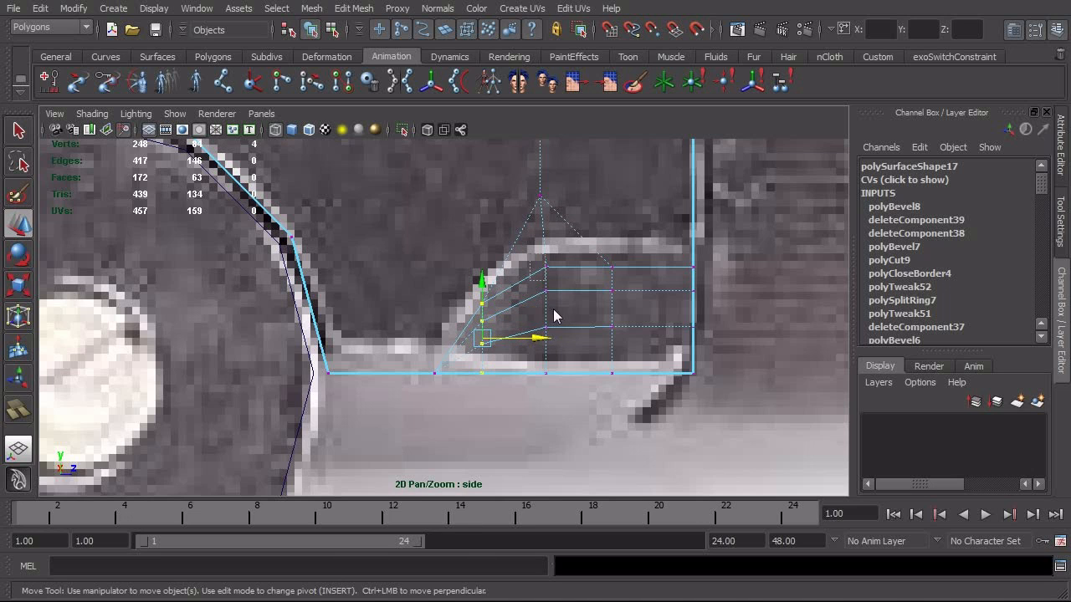
left_click_drag(534, 249, 564, 409)
left_click_drag(579, 319, 551, 319)
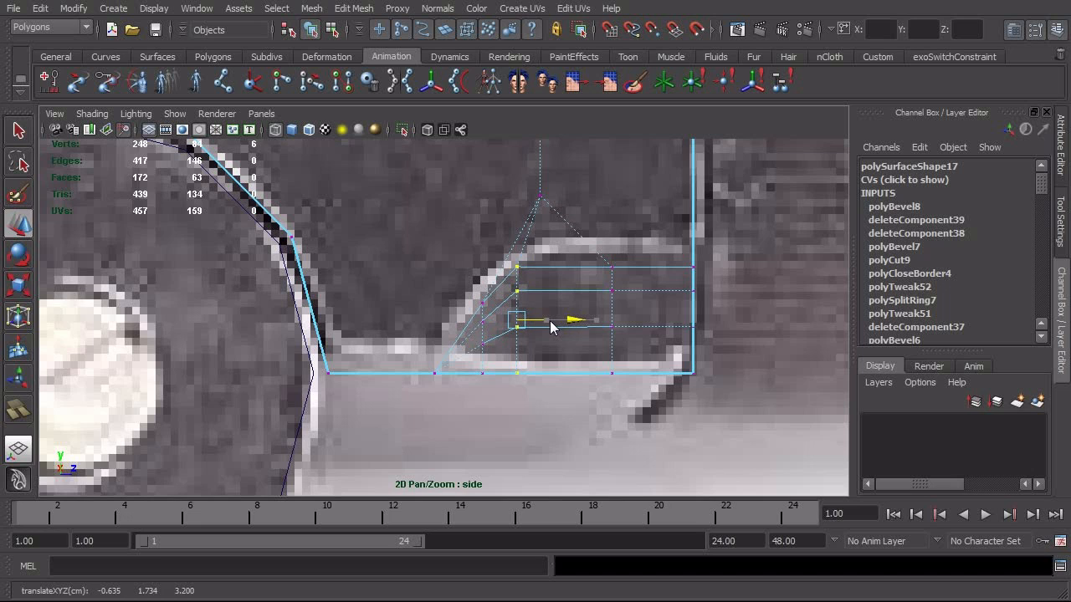
left_click_drag(465, 293, 502, 389)
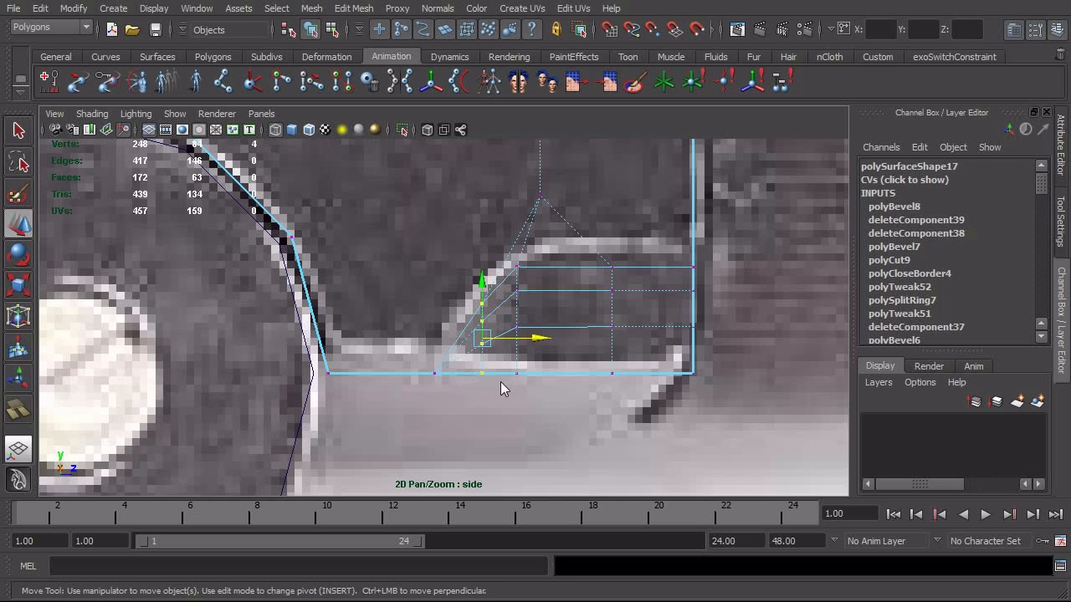
left_click_drag(515, 346, 509, 345)
left_click_drag(508, 260, 536, 386)
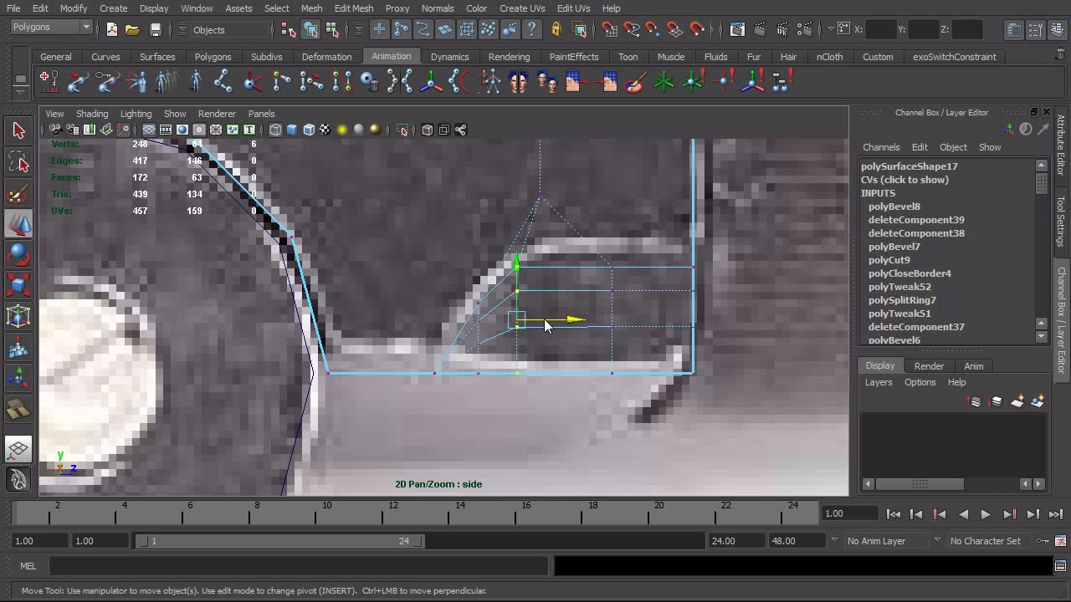
left_click_drag(544, 320, 537, 319)
left_click_drag(598, 239, 638, 389)
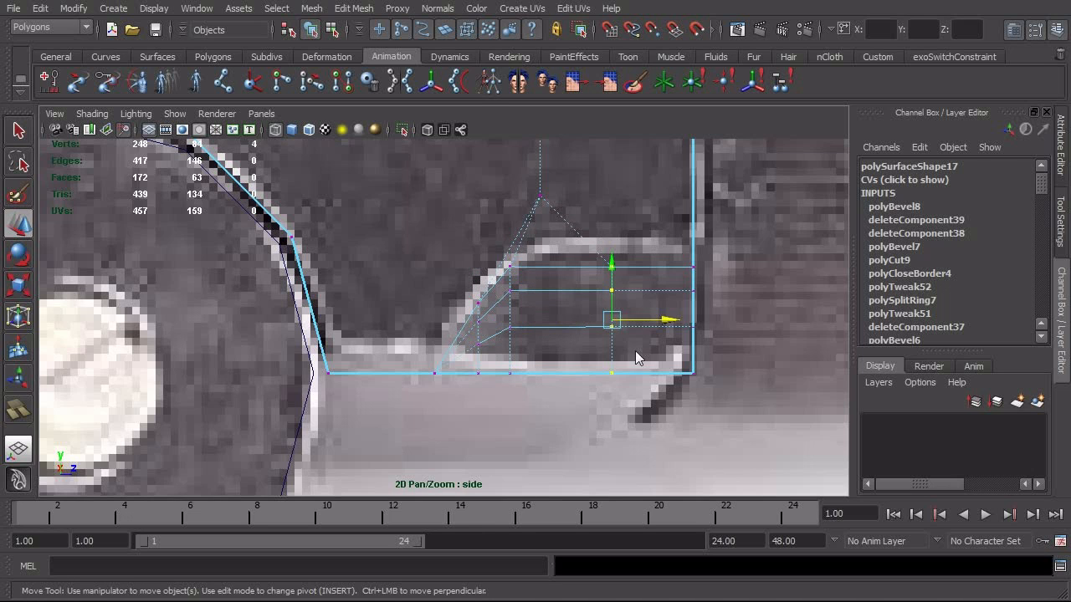
left_click_drag(651, 327, 583, 322)
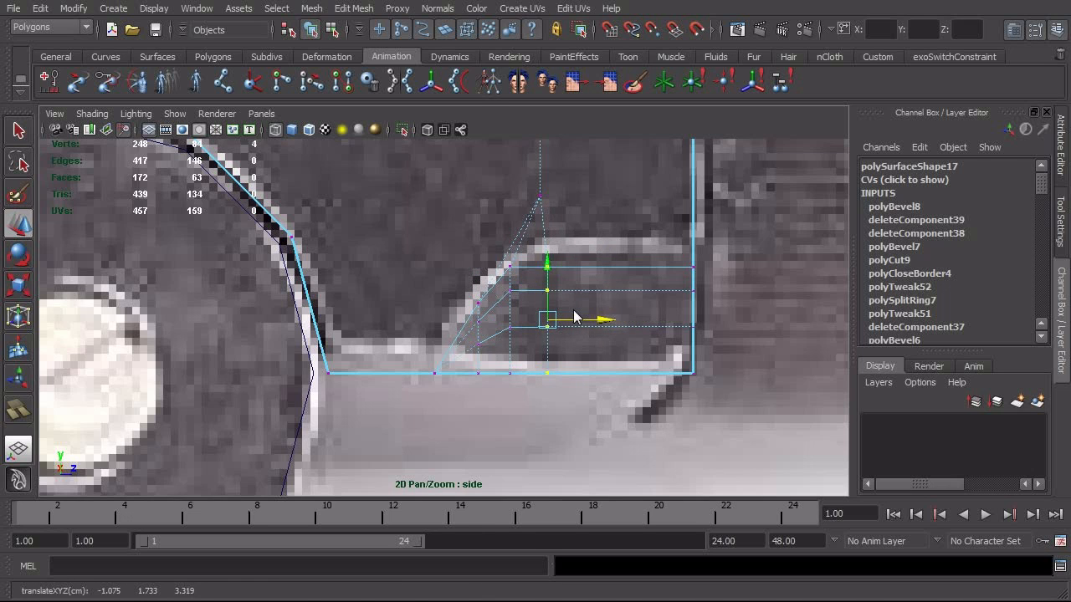
Scale the middle vertex column down slightly from a pivot snapped to the bottom edge to smooth the corner's curve
left_click_drag(502, 266, 523, 351)
key("r")
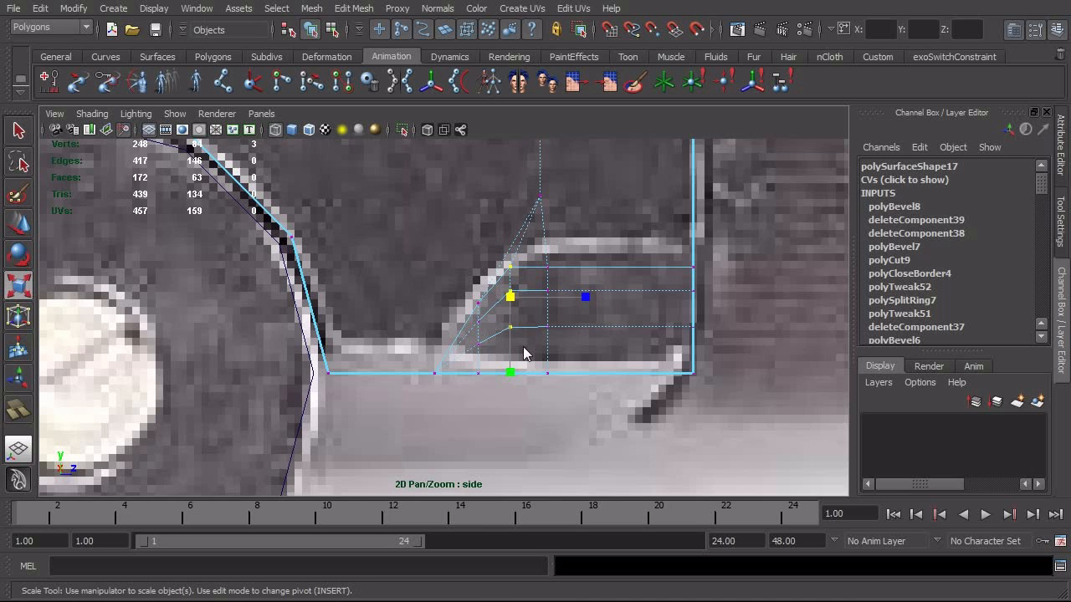
key("Insert")
key("v")
left_click_drag(509, 298, 516, 362)
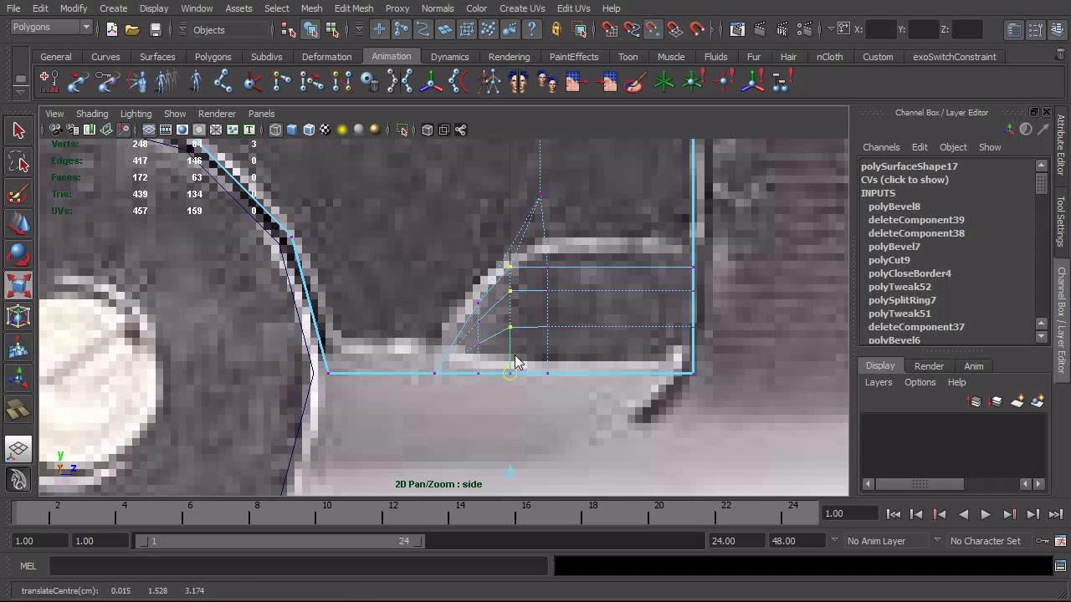
key("Insert")
left_click_drag(510, 297, 511, 304)
key("F8")
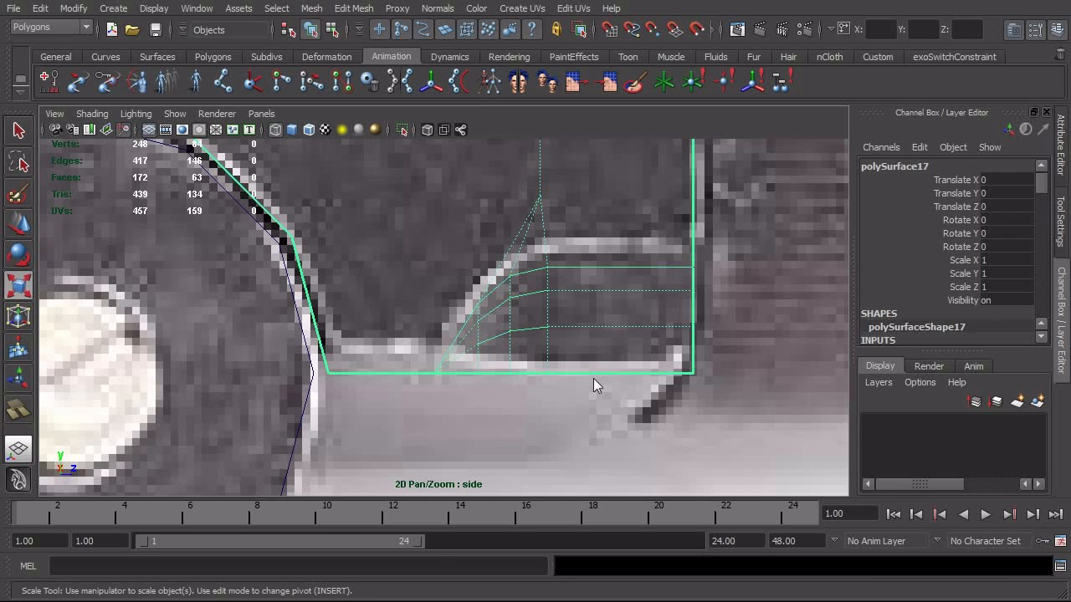
Soften the edges of the frame block in the shaded perspective view
key("space")
left_click_drag(597, 388, 531, 382)
key("5")
left_click(615, 261)
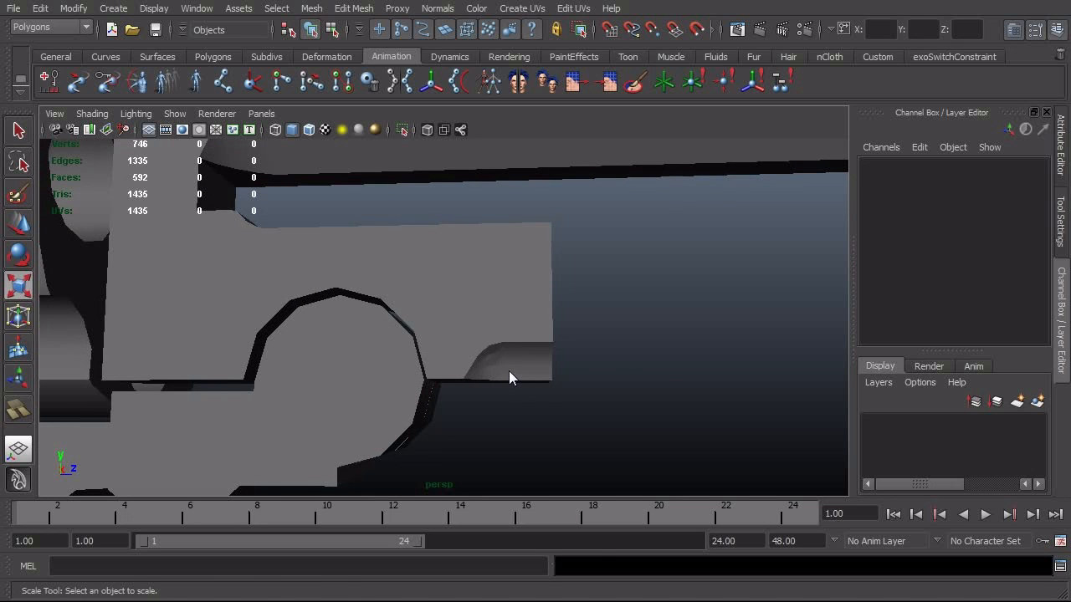
left_click(508, 370)
right_click_drag(522, 368, 619, 374, "shift")
left_click(468, 401)
left_click_drag(463, 400, 508, 397, "alt")
right_click_drag(509, 397, 572, 393, "alt")
left_click_drag(572, 393, 590, 388, "alt")
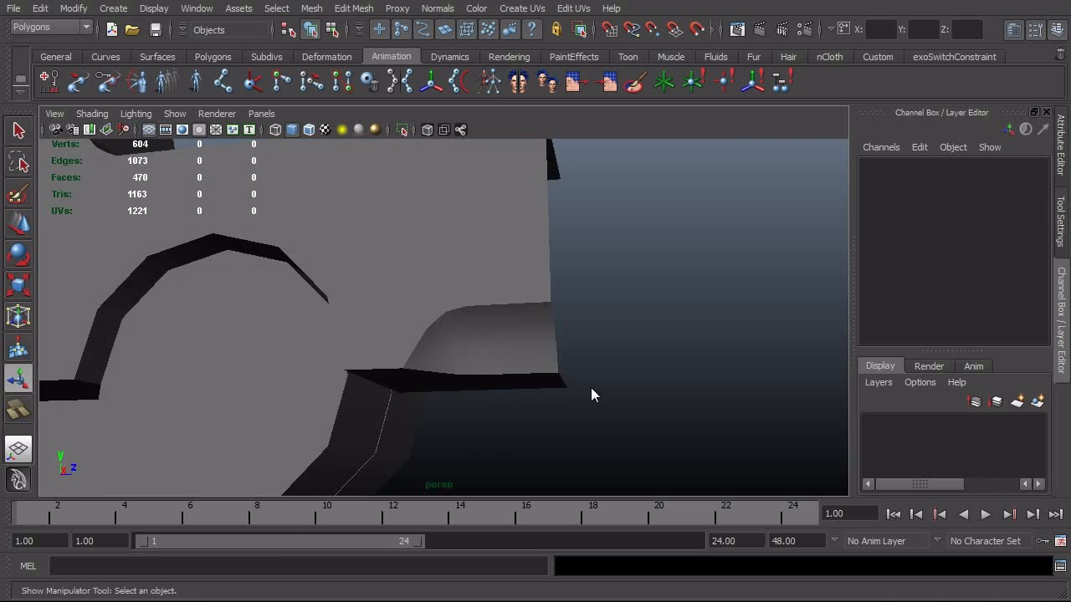
Delete the vertical edge and the fan of edges above the rounded corner on the frame block's side face
left_click(390, 373)
left_click_drag(390, 373, 476, 327, "alt")
middle_click_drag(489, 266, 510, 335, "alt")
right_click_drag(509, 335, 470, 334, "alt")
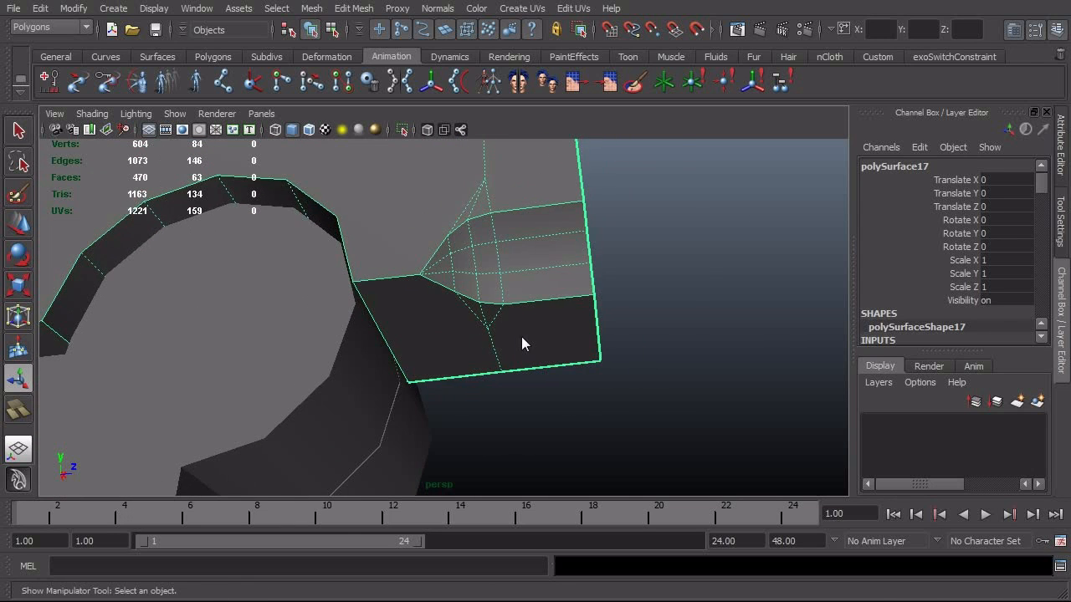
left_click_drag(521, 336, 499, 308, "alt")
right_click_drag(480, 244, 537, 241, "alt")
middle_click_drag(528, 239, 532, 267, "alt")
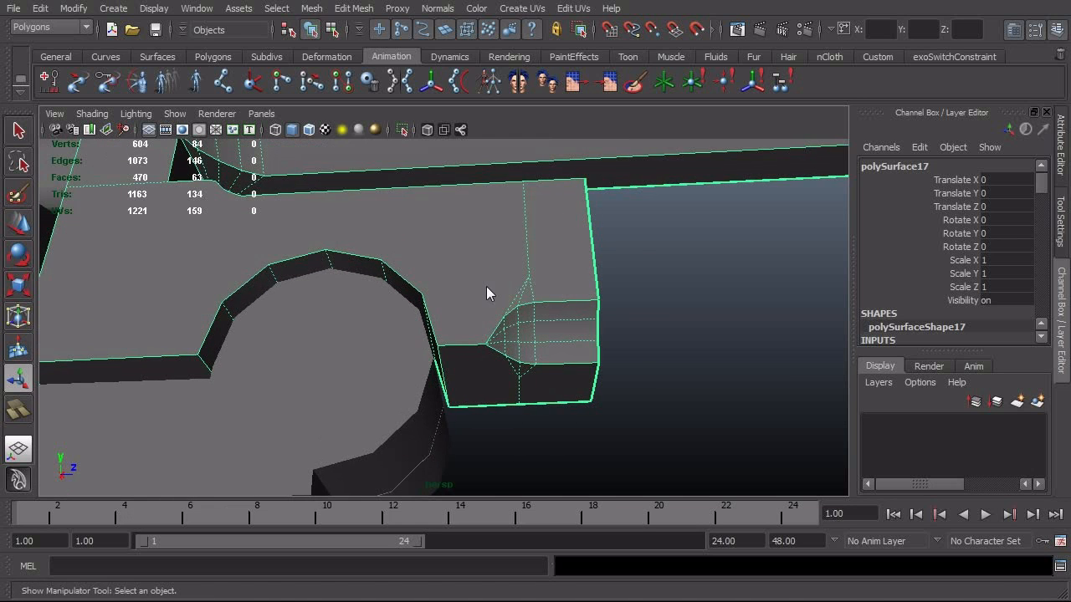
right_click_drag(486, 292, 550, 299, "alt")
key("F10")
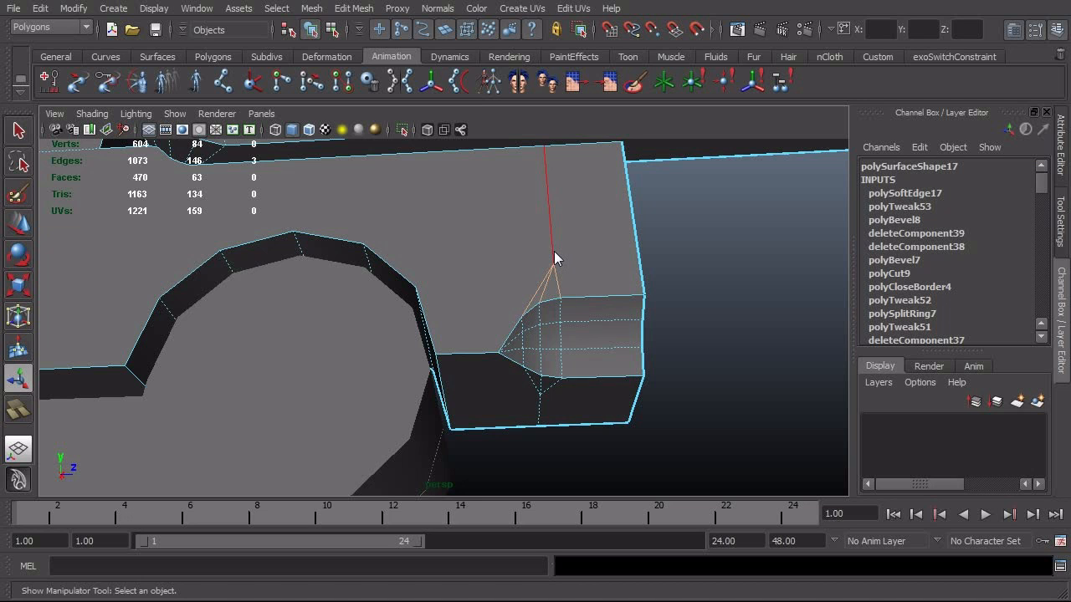
right_click_drag(580, 251, 568, 288, "shift")
Delete the matching fan of edges below the rounded corner on the frame block's underside and check the cleaned shape
left_click_drag(567, 287, 565, 298, "alt")
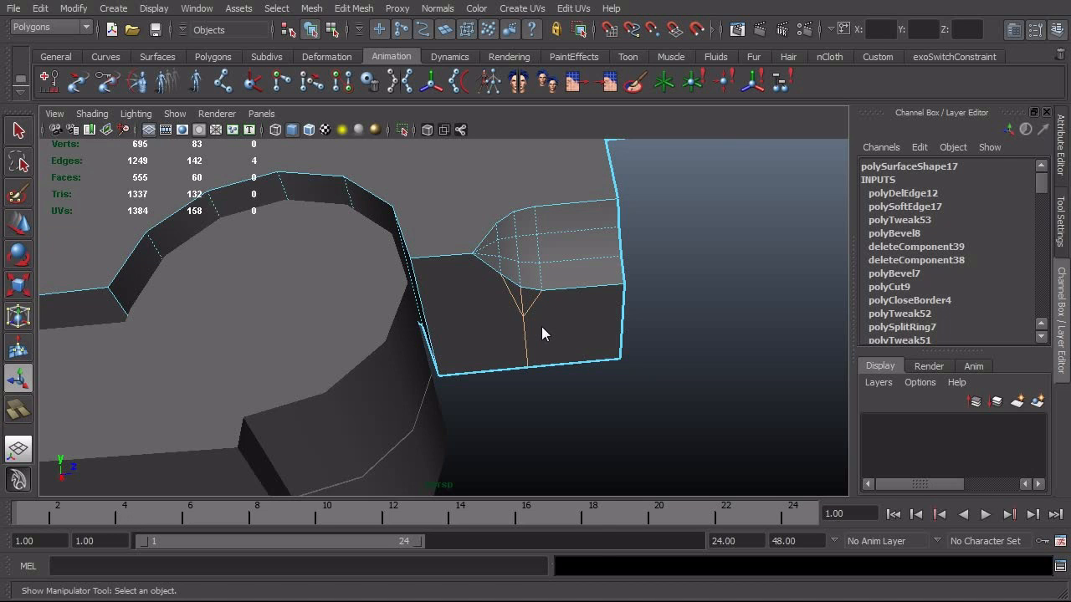
right_click_drag(541, 328, 476, 345, "shift")
left_click_drag(518, 352, 513, 372, "alt")
key("F8")
key("F8")
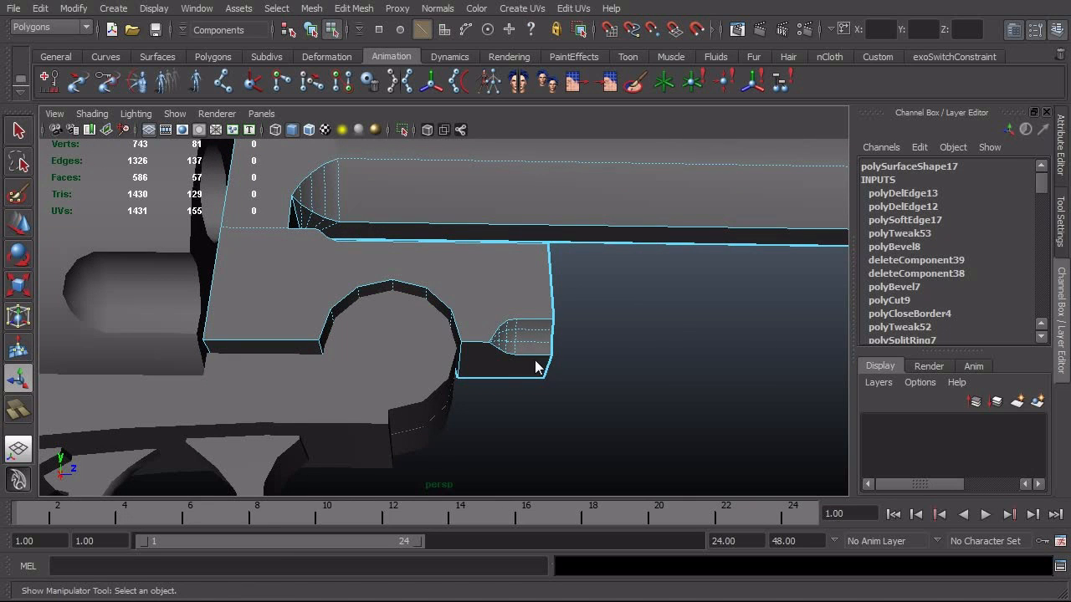
left_click_drag(579, 341, 535, 389, "alt")
right_click_drag(535, 389, 488, 393, "alt")
mouse_move(487, 399)
left_mouse_down("alt")
mouse_move(501, 392)
mouse_move(502, 429)
mouse_move(454, 406)
mouse_move(503, 410)
left_mouse_up("alt")
middle_click_drag(504, 410, 459, 291, "alt")
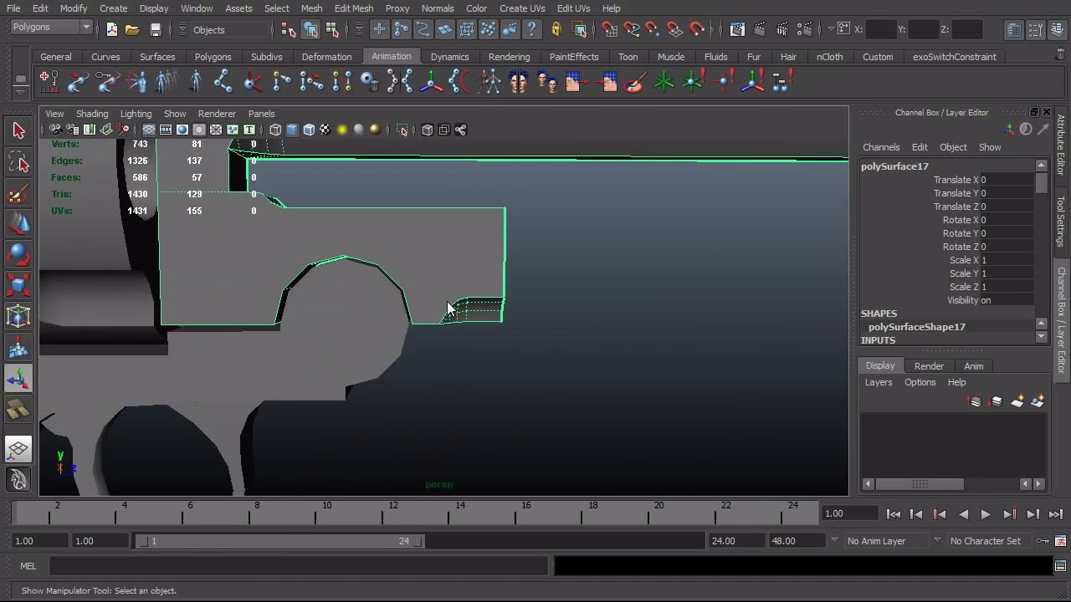
Delete the surplus edge crossing the top ledge of the frame's lower block
right_click_drag(447, 302, 637, 319, "alt")
left_click_drag(637, 319, 419, 338, "alt")
right_click_drag(501, 284, 409, 238)
left_click(468, 244)
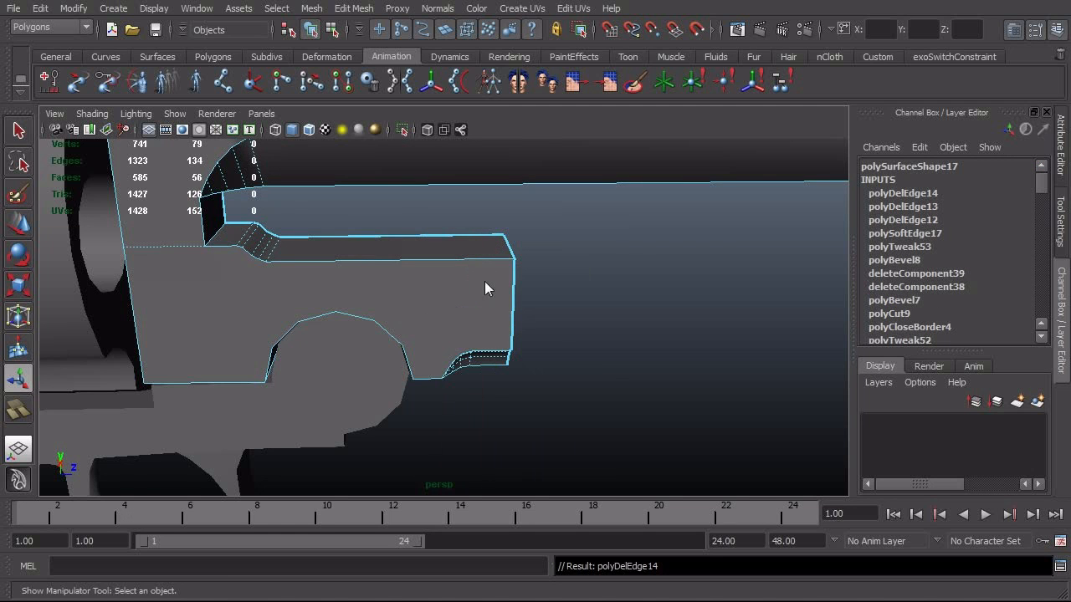
Isolate the frame and barrel piece in the perspective view
left_click_drag(484, 281, 322, 276, "alt")
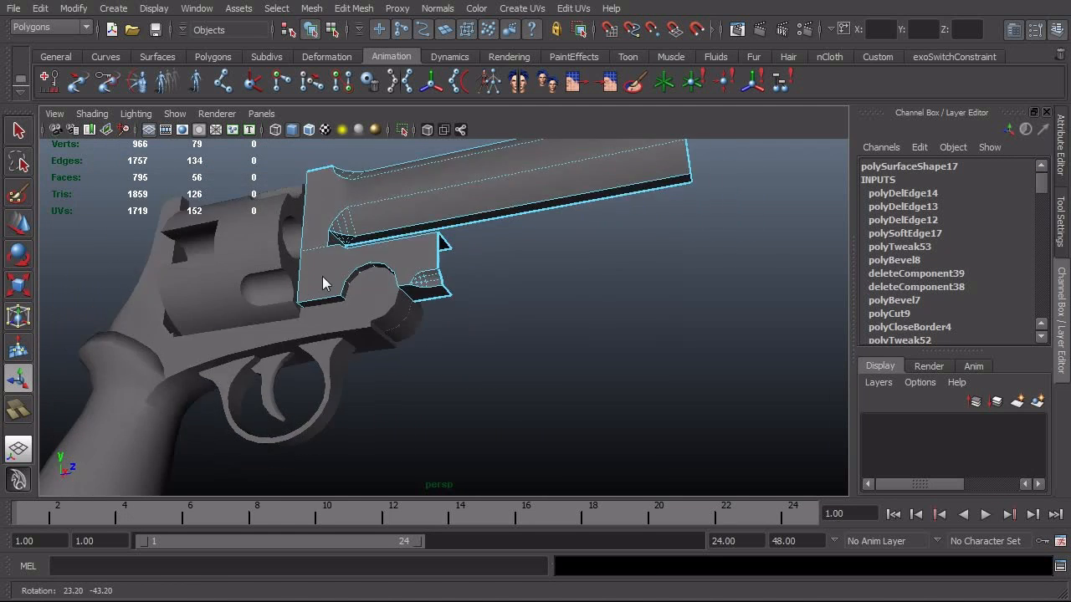
right_click_drag(322, 276, 510, 270, "alt")
left_click_drag(510, 271, 415, 287, "alt")
right_click_drag(415, 271, 357, 278)
left_click_drag(365, 279, 518, 308, "alt")
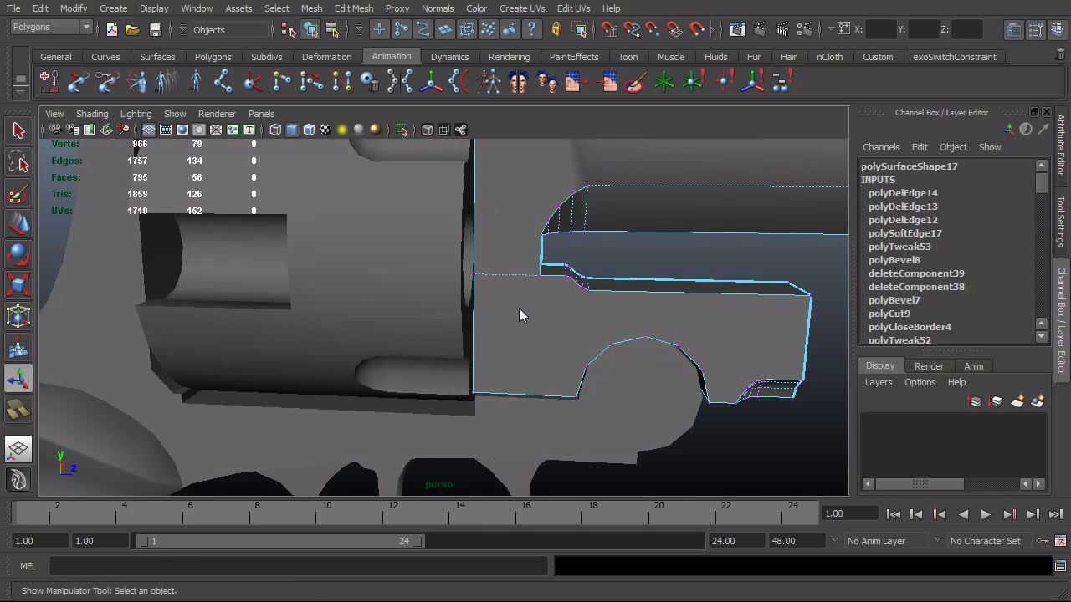
key("F8")
key("ctrl+1")
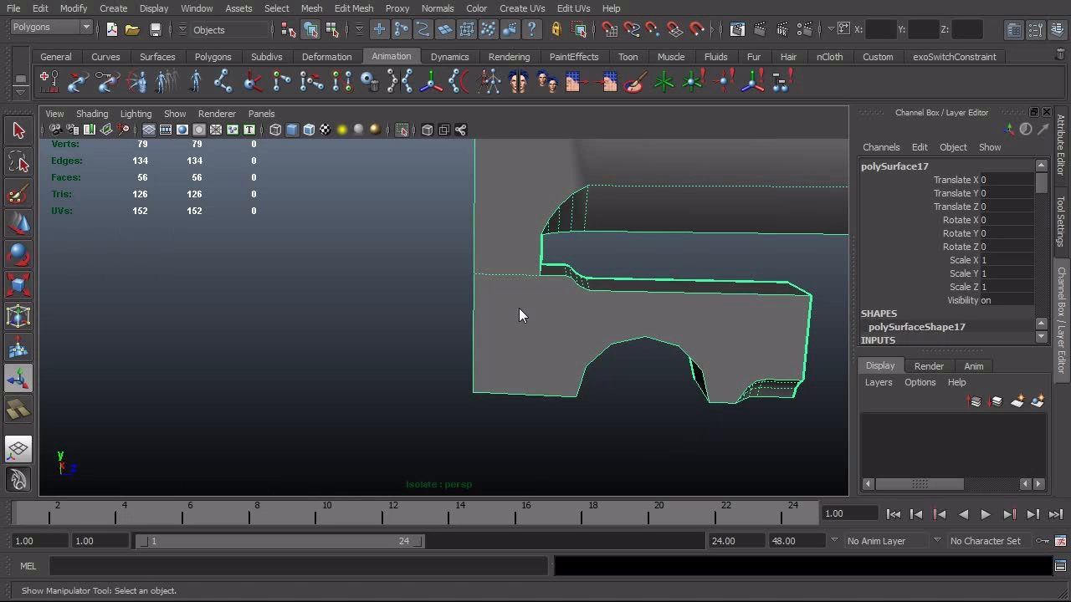
left_click_drag(538, 287, 443, 241, "alt")
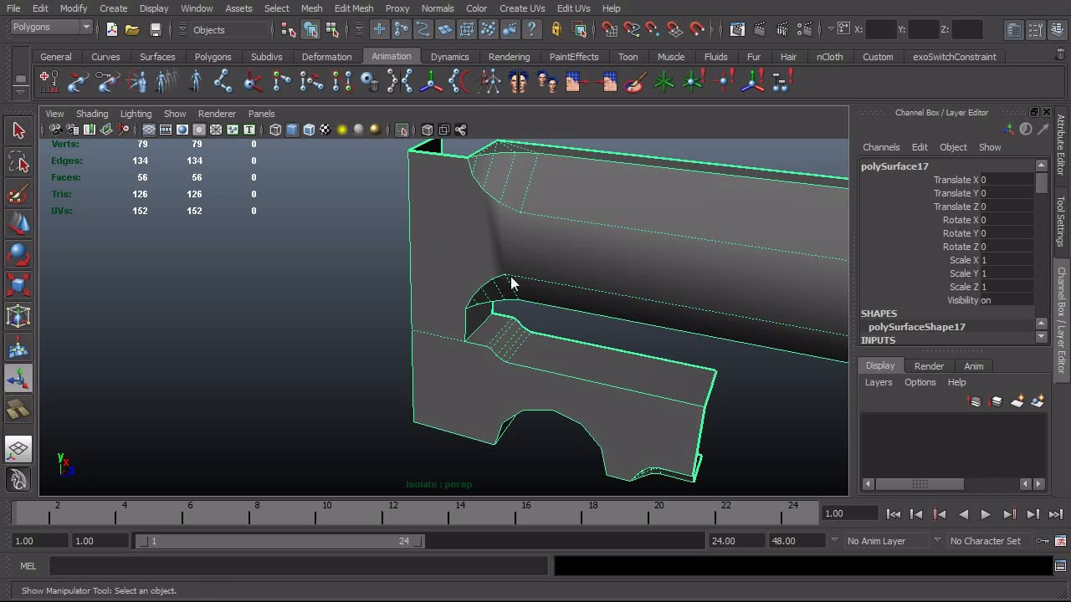
Harden the long edges along the side of the barrel
left_click_drag(596, 282, 566, 261, "alt")
right_click_drag(567, 261, 595, 238)
left_click(560, 257)
left_click(544, 204, "shift")
key("F8")
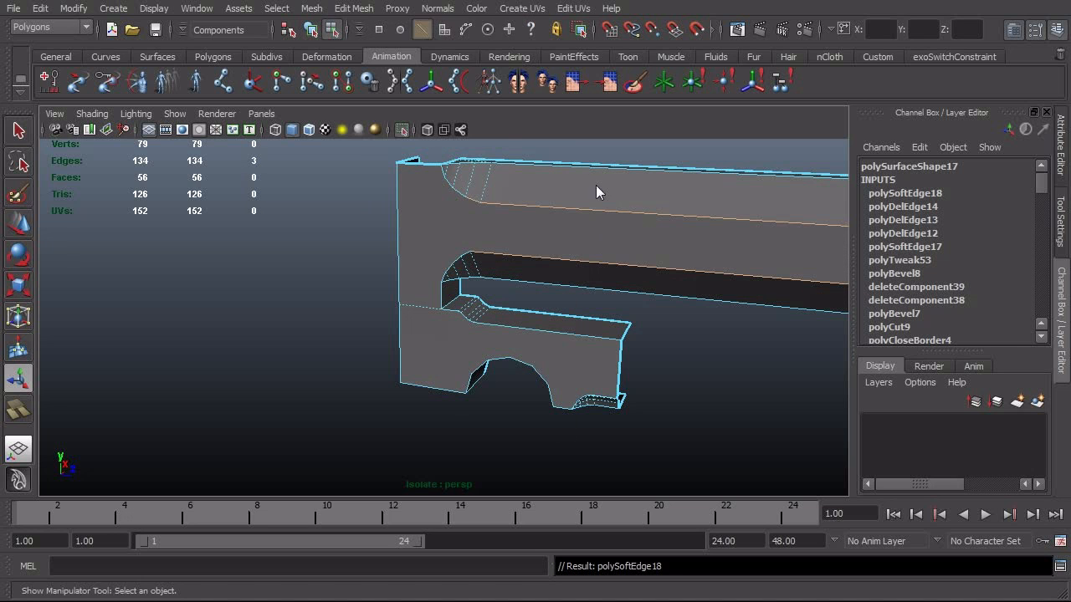
left_click(601, 158)
Delete the surplus horizontal edge crossing the frame's side face at the inner corner of the slot below the barrel
left_click_drag(584, 179, 488, 289, "alt")
left_click(404, 313)
left_click_drag(403, 312, 528, 339, "alt")
right_click_drag(529, 340, 435, 298)
left_click(520, 284)
mouse_move(434, 297)
left_mouse_down("alt")
mouse_move(480, 292)
mouse_move(481, 325)
mouse_move(430, 300)
left_mouse_up("alt")
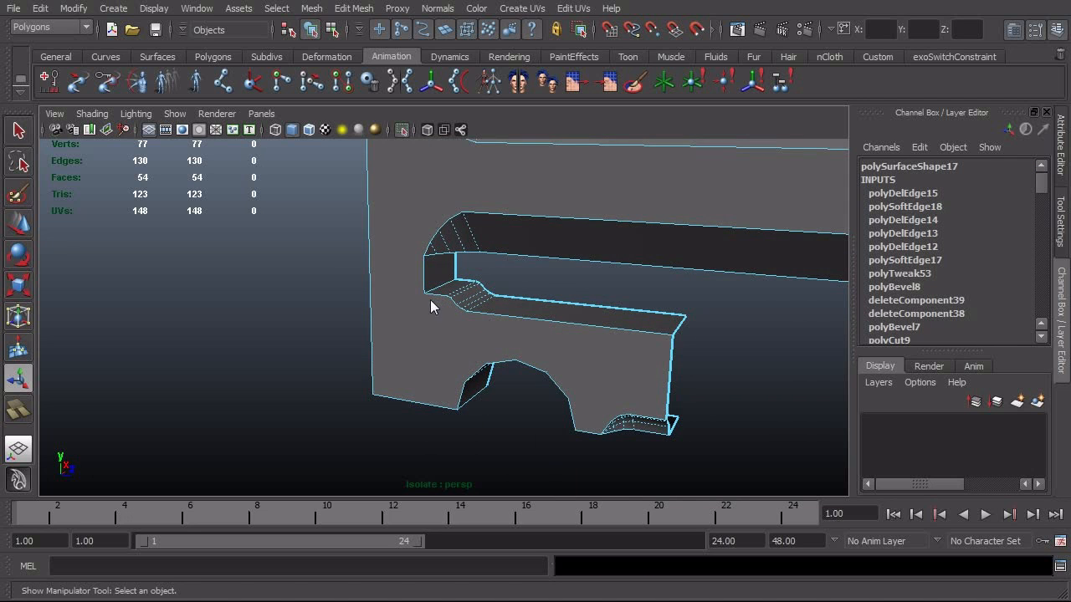
Append a polygon across the open front end of the lower frame block, joining its bottom and top border edges
left_click_drag(379, 398, 119, 390, "alt")
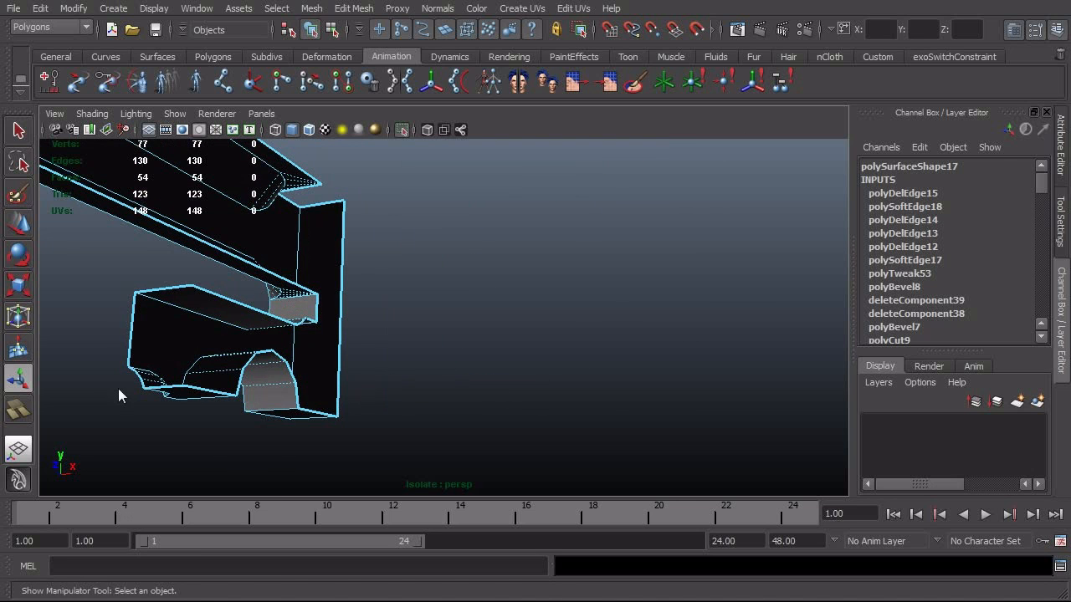
middle_click_drag(250, 363, 413, 363, "alt")
left_click_drag(414, 363, 445, 343, "alt")
mouse_move(445, 344)
right_mouse_down("alt")
mouse_move(456, 342)
mouse_move(431, 343)
right_mouse_up("alt")
left_click_drag(431, 343, 466, 332, "alt")
middle_click_drag(466, 331, 461, 357, "alt")
left_click_drag(460, 357, 500, 376, "alt")
left_click_drag(567, 368, 519, 358, "alt")
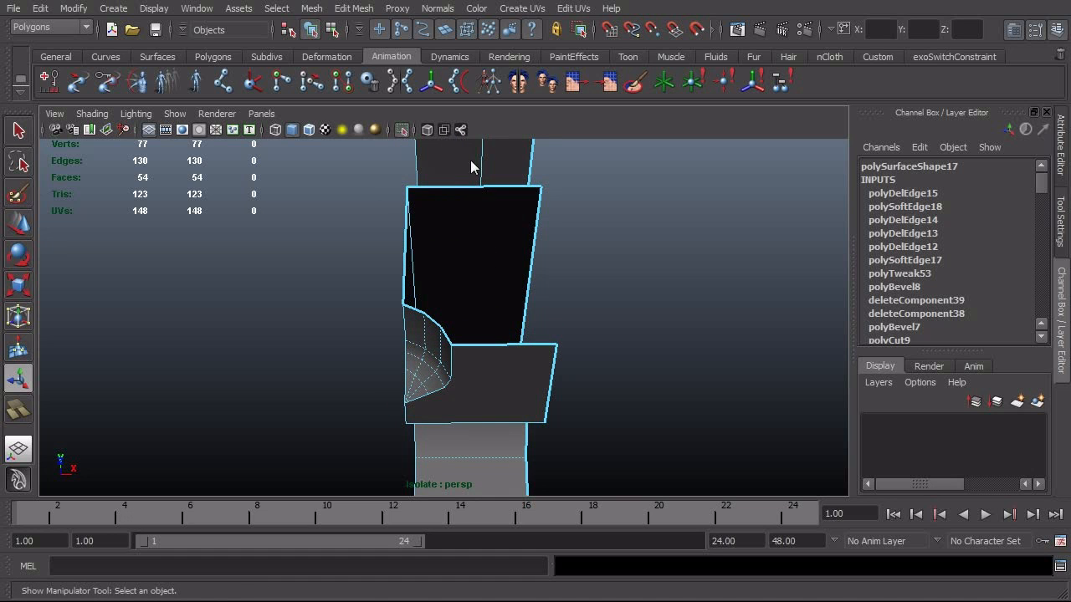
left_click(479, 329)
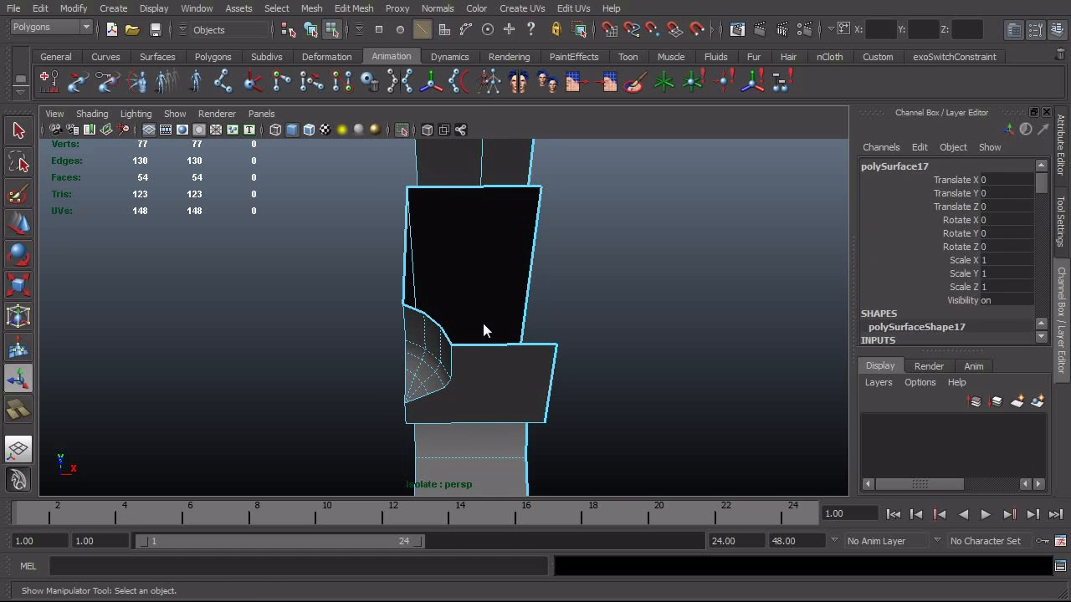
left_click_drag(501, 348, 417, 358, "alt")
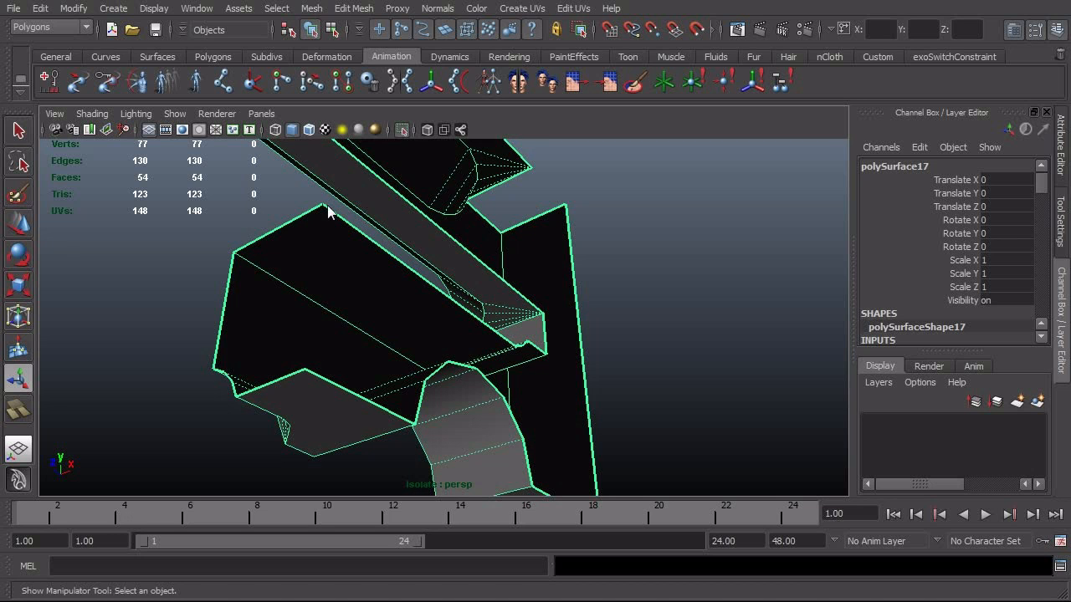
left_click_drag(335, 223, 331, 382, "alt")
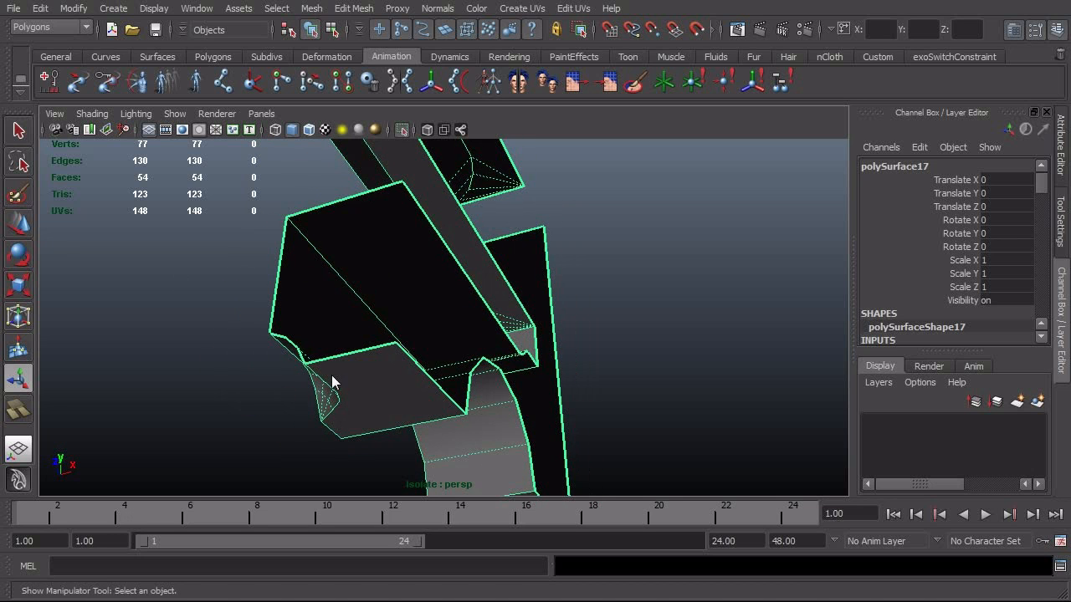
right_click_drag(331, 381, 337, 342)
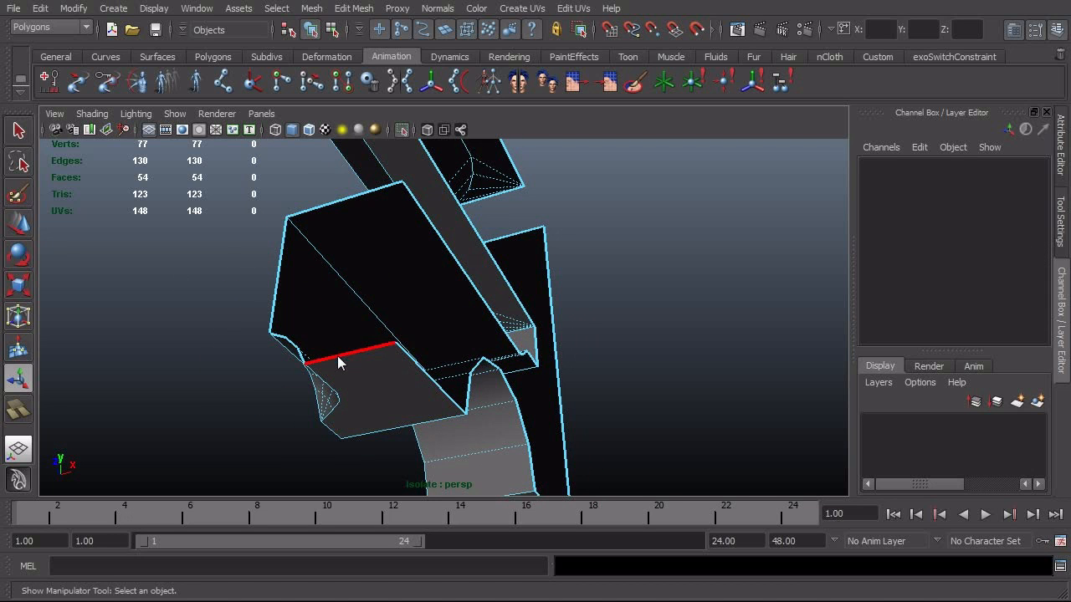
left_click(353, 8)
left_click(381, 82)
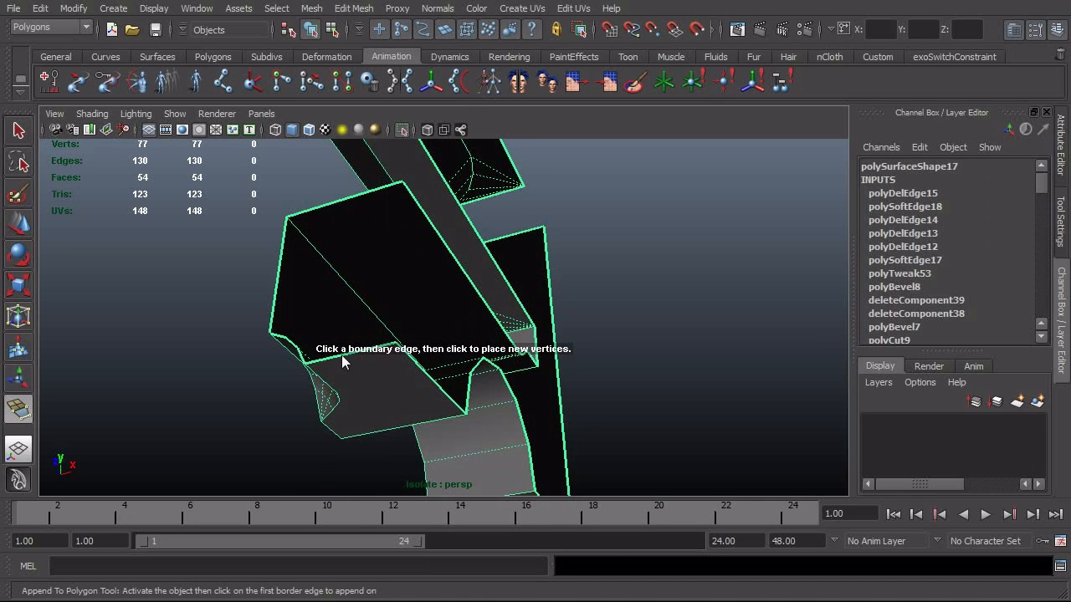
left_click(341, 354)
left_click(348, 201)
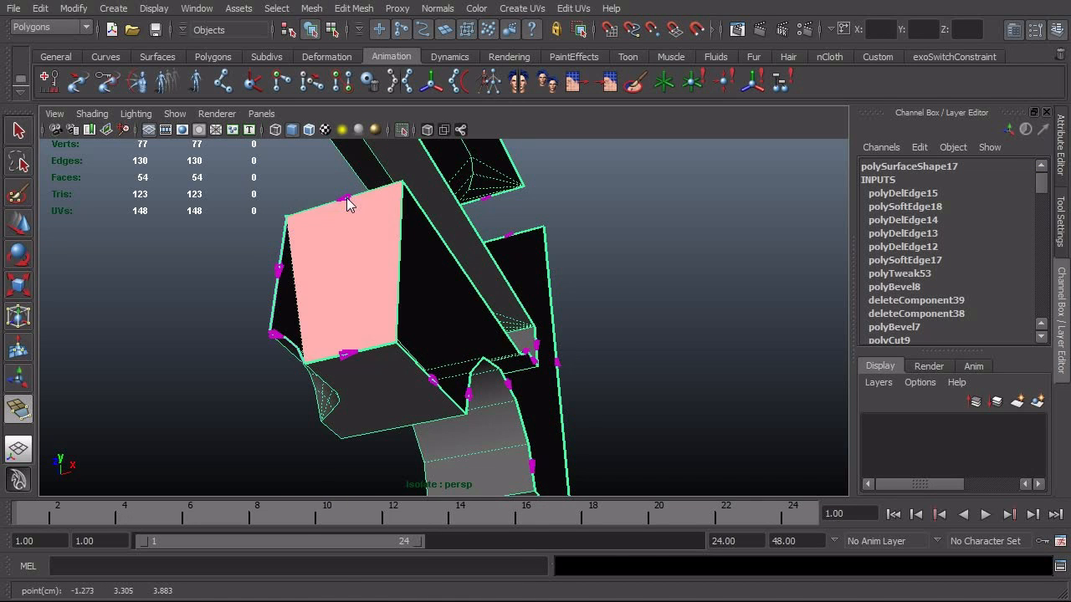
key("Return")
Fill the remaining triangular hole beside the new front face, using Fill Hole on its border edges
left_click_drag(348, 238, 407, 255, "alt")
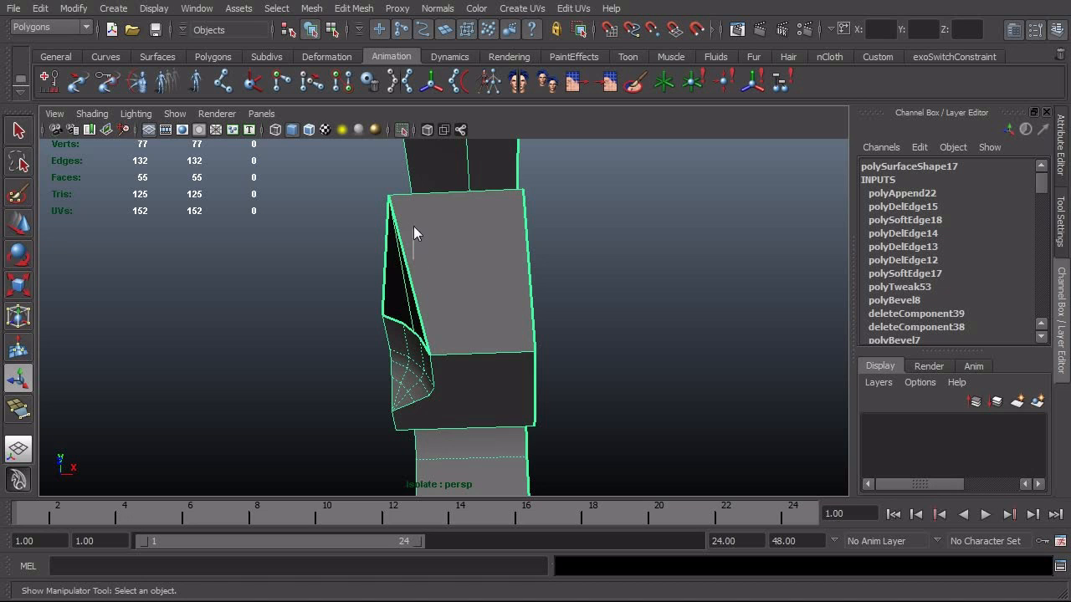
key("F10")
double_click(410, 267)
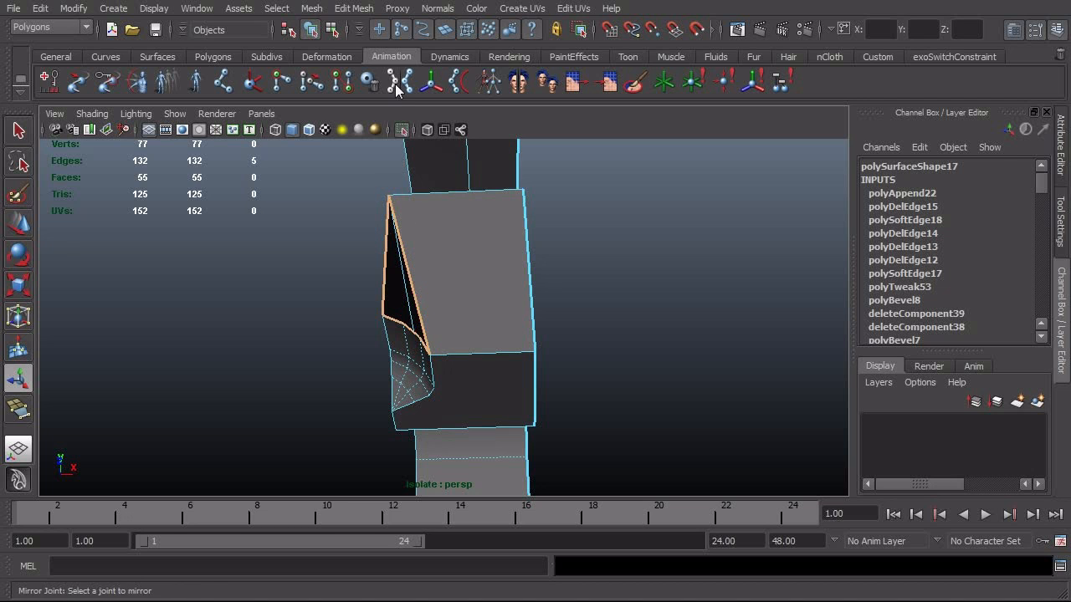
left_click(311, 8)
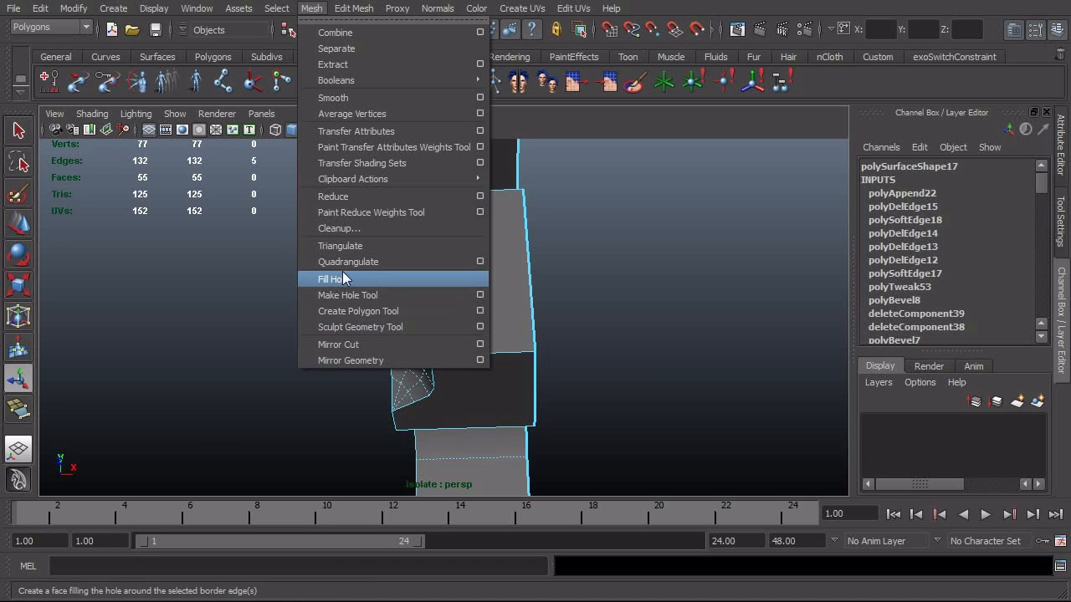
left_click(372, 284)
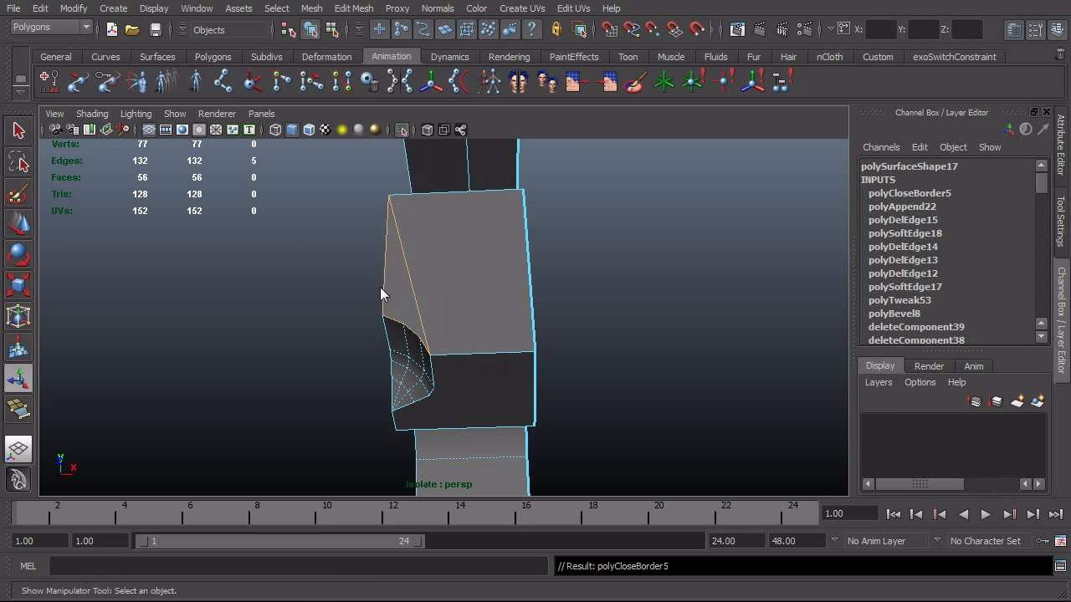
Delete the diagonal edge on the block's front end to merge its two faces into one
left_click(413, 282)
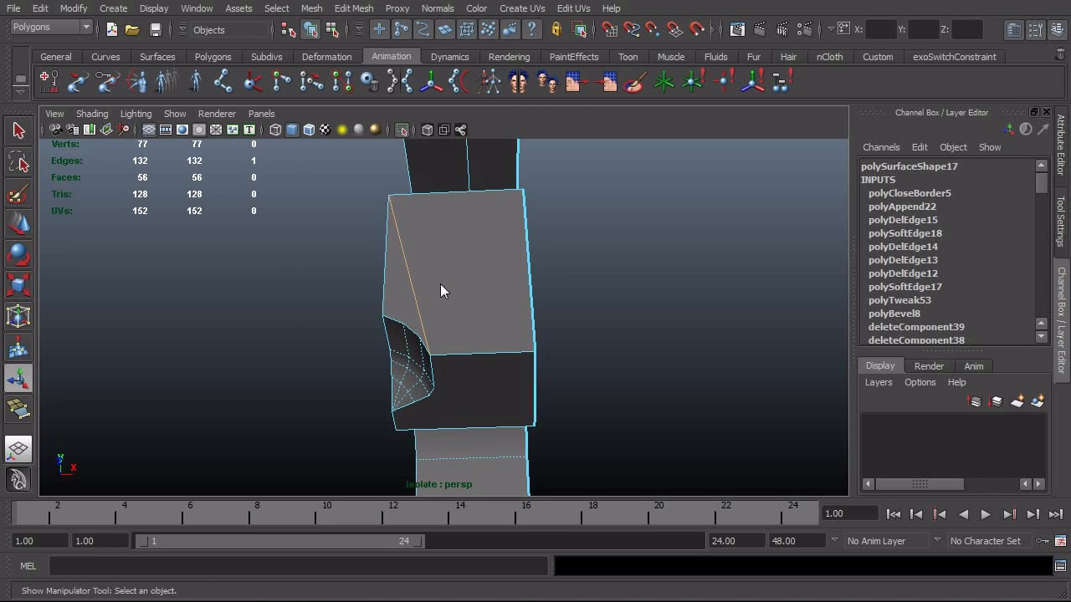
key("Delete")
left_click_drag(529, 313, 525, 360, "alt")
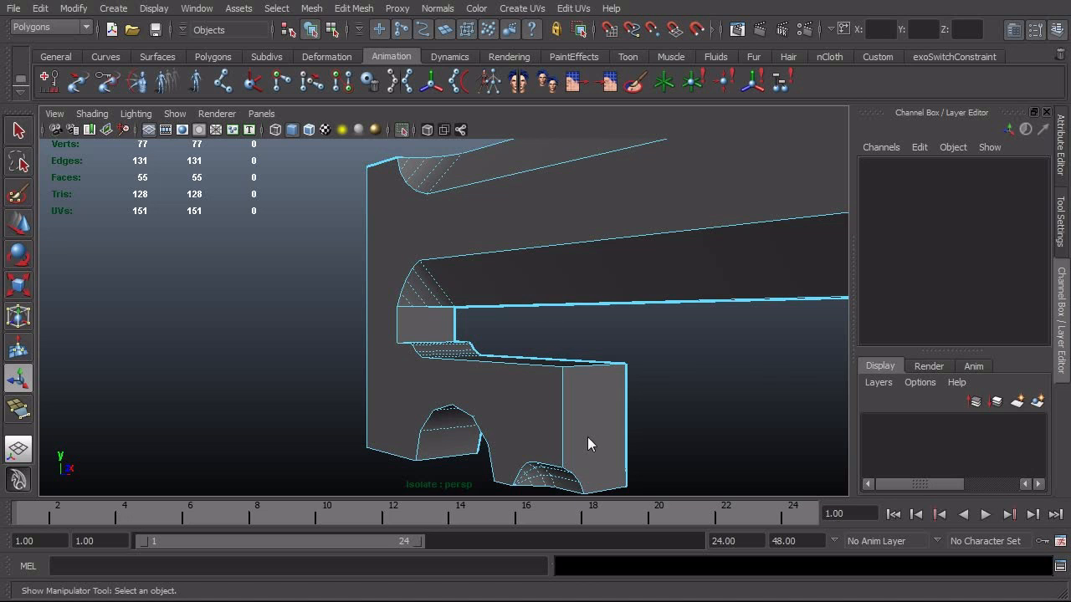
left_click_drag(587, 443, 582, 422, "alt")
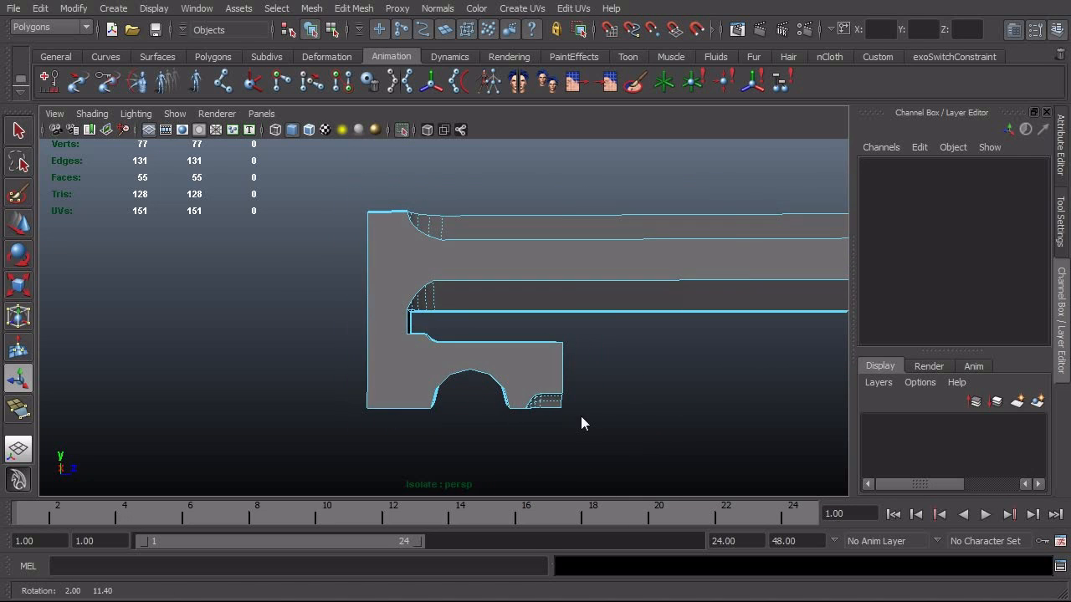
Return to object mode, clear the selection and turn off isolation to show the whole revolver
key("F8")
key("F8")
right_click_drag(611, 368, 527, 381, "alt")
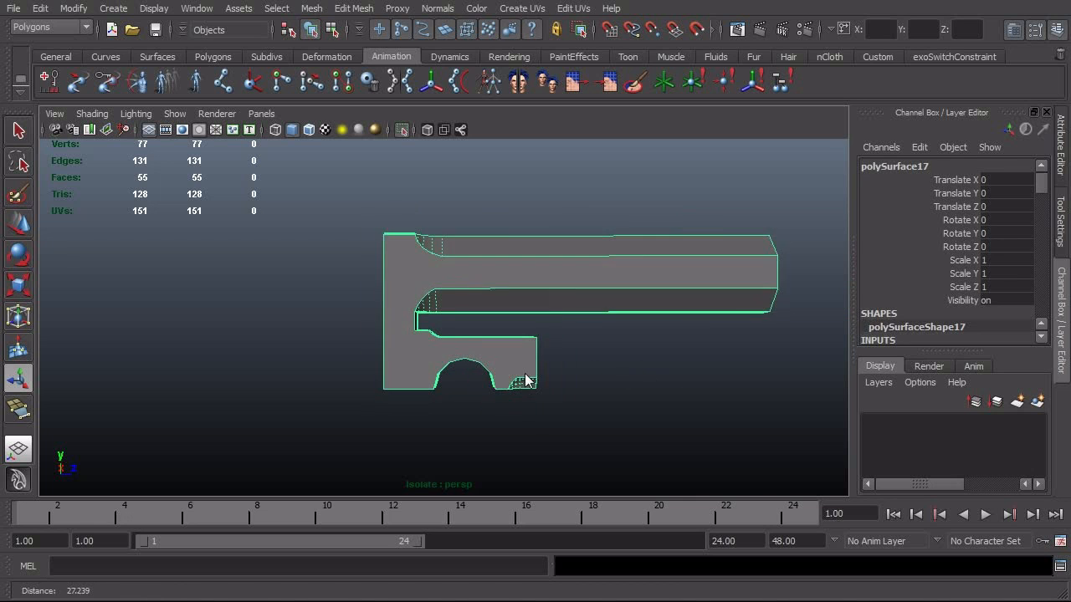
left_click(550, 380)
key("ctrl+1")
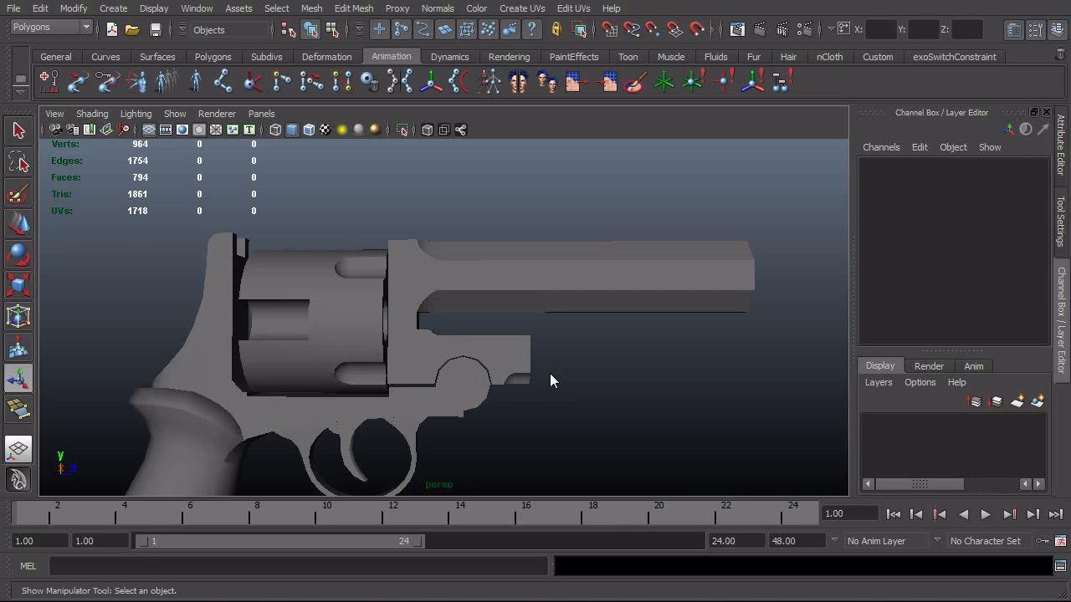
Inspect the revolver from several angles and select the frame and barrel piece
left_click_drag(549, 380, 390, 387, "alt")
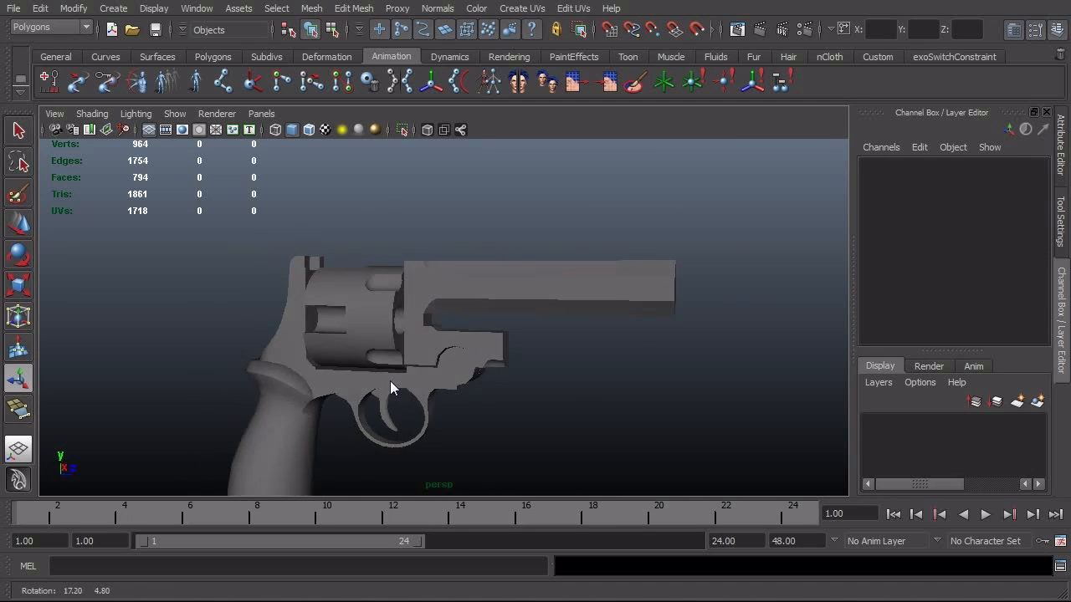
right_click_drag(390, 380, 464, 369, "alt")
left_click_drag(464, 370, 464, 384, "alt")
right_click_drag(464, 384, 496, 318, "alt")
left_click_drag(496, 318, 432, 302, "alt")
left_click(411, 216)
right_click_drag(341, 251, 412, 269, "alt")
middle_click_drag(413, 269, 439, 324, "alt")
left_click_drag(439, 324, 399, 306, "alt")
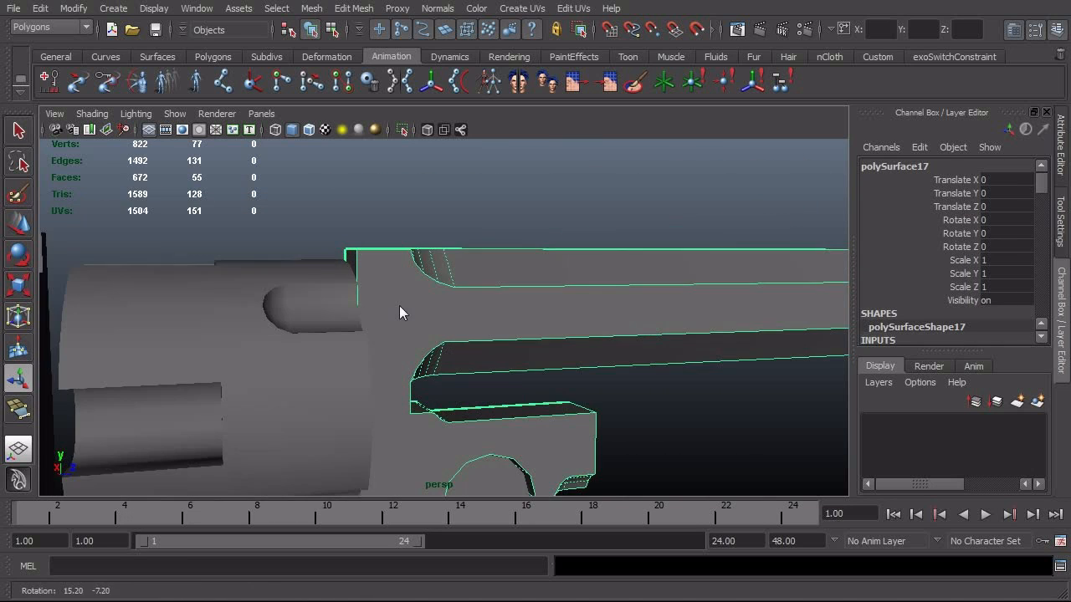
Switch to the side view and compare the frame's lower cutout and upper corner with the reference image
right_click_drag(399, 305, 412, 298, "alt")
key("space")
left_click_drag(412, 276, 463, 276)
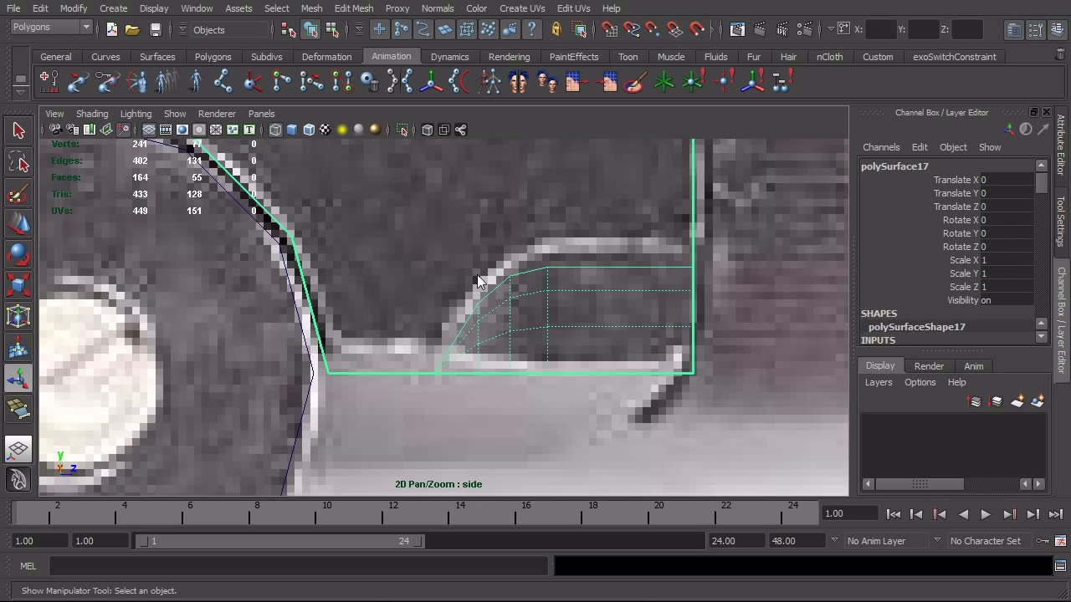
scroll(435, 269, "down", 4)
right_click_drag(435, 269, 430, 268, "alt")
mouse_move(438, 271)
middle_mouse_down("alt")
mouse_move(533, 348)
mouse_move(577, 360)
middle_mouse_up("alt")
middle_click_drag(235, 253, 416, 440, "alt")
mouse_move(399, 225)
middle_mouse_down("alt")
mouse_move(440, 362)
mouse_move(382, 396)
middle_mouse_up("alt")
right_click_drag(381, 396, 480, 399, "alt")
middle_click_drag(384, 404, 394, 376, "alt")
right_click_drag(394, 376, 496, 322, "alt")
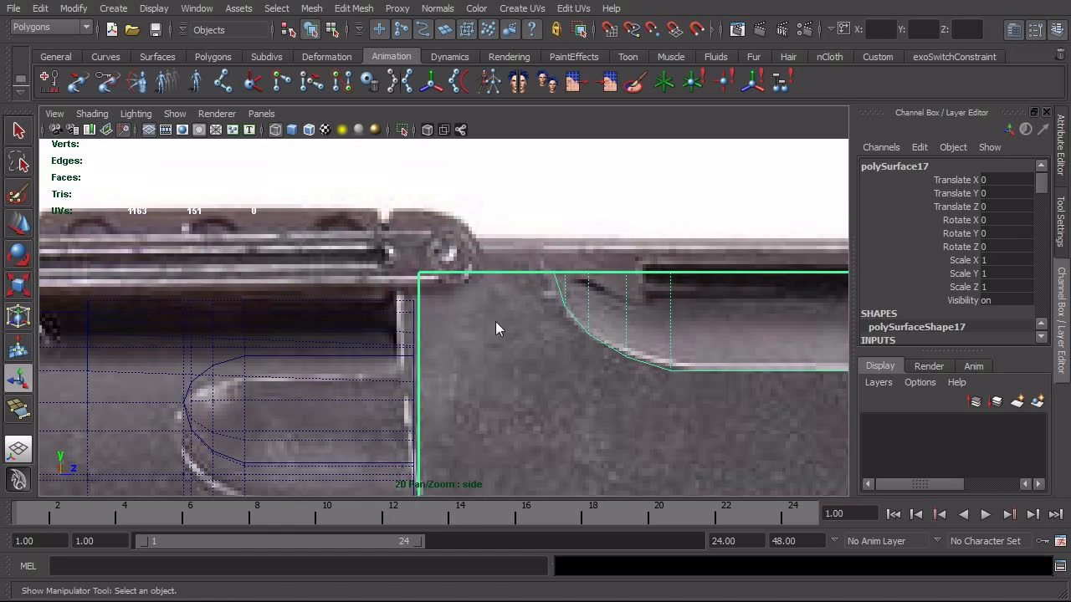
Examine the top strap, its hinge and the rib above the barrel on the side reference image
middle_click_drag(427, 341, 789, 293, "alt")
right_click_drag(788, 292, 702, 290, "alt")
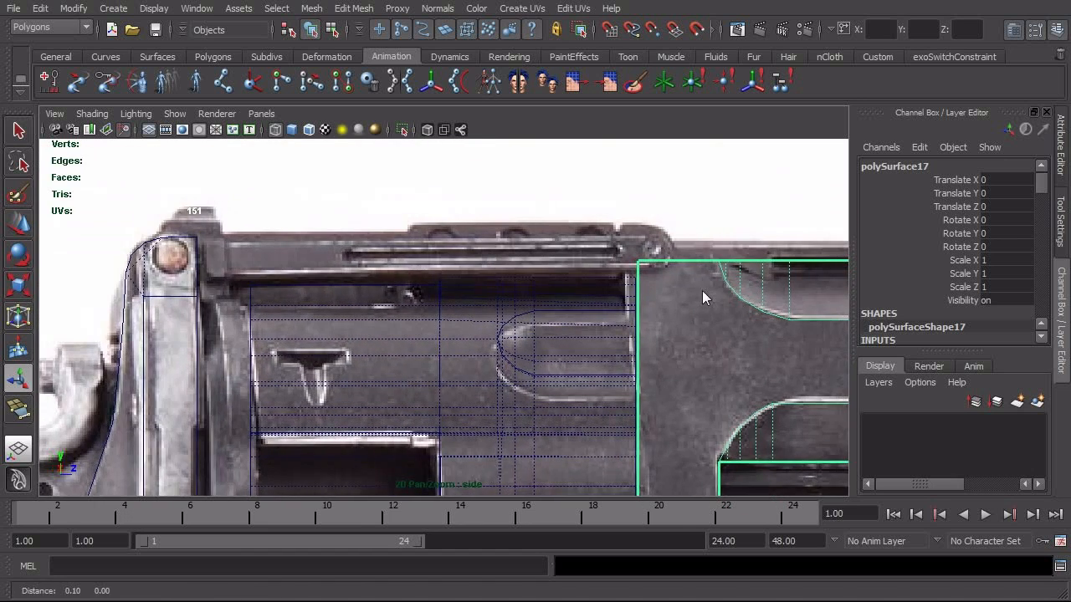
middle_click_drag(701, 291, 456, 291, "alt")
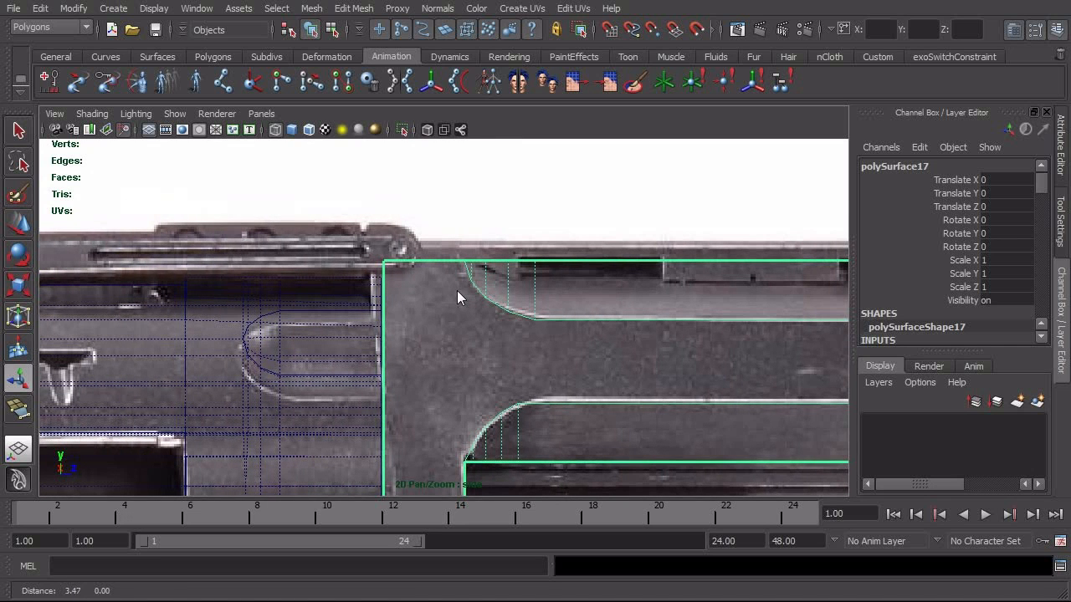
right_click_drag(391, 304, 423, 303, "alt")
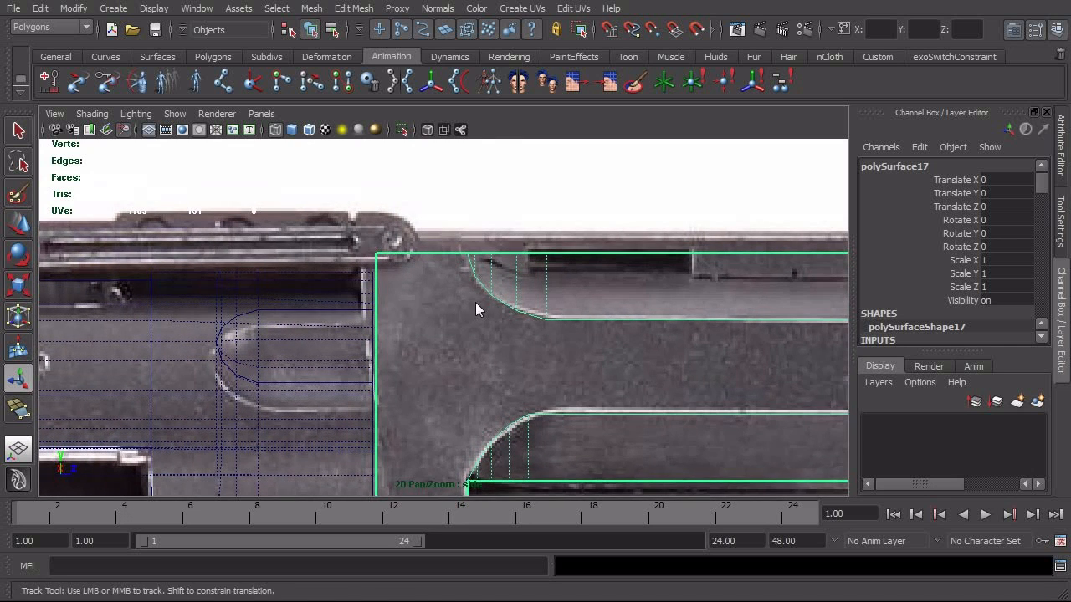
middle_click_drag(475, 302, 545, 304, "alt")
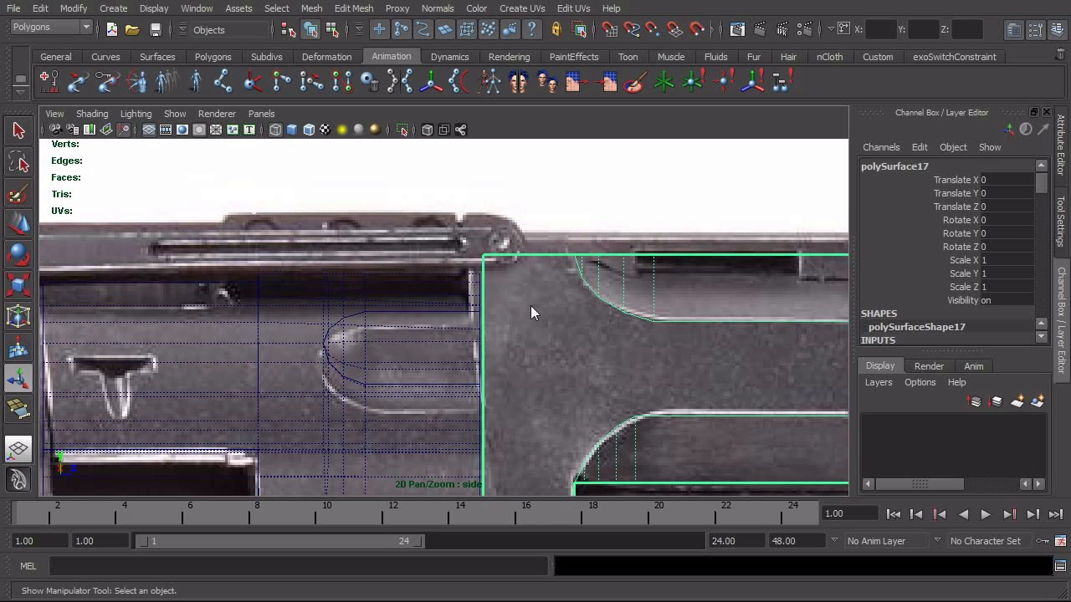
middle_click_drag(375, 329, 410, 318, "alt")
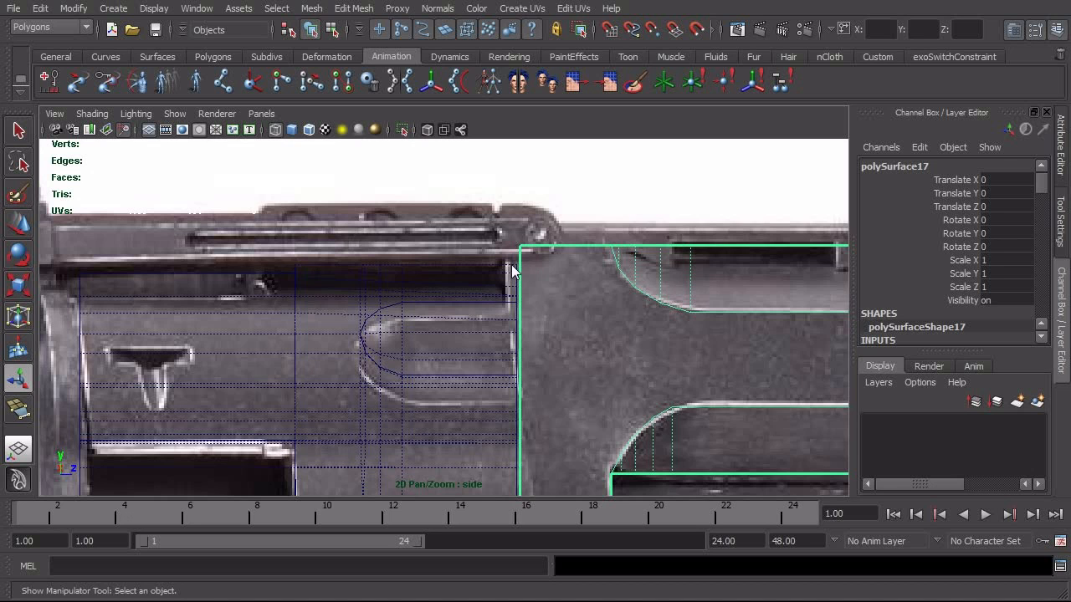
right_click_drag(521, 266, 318, 266, "alt")
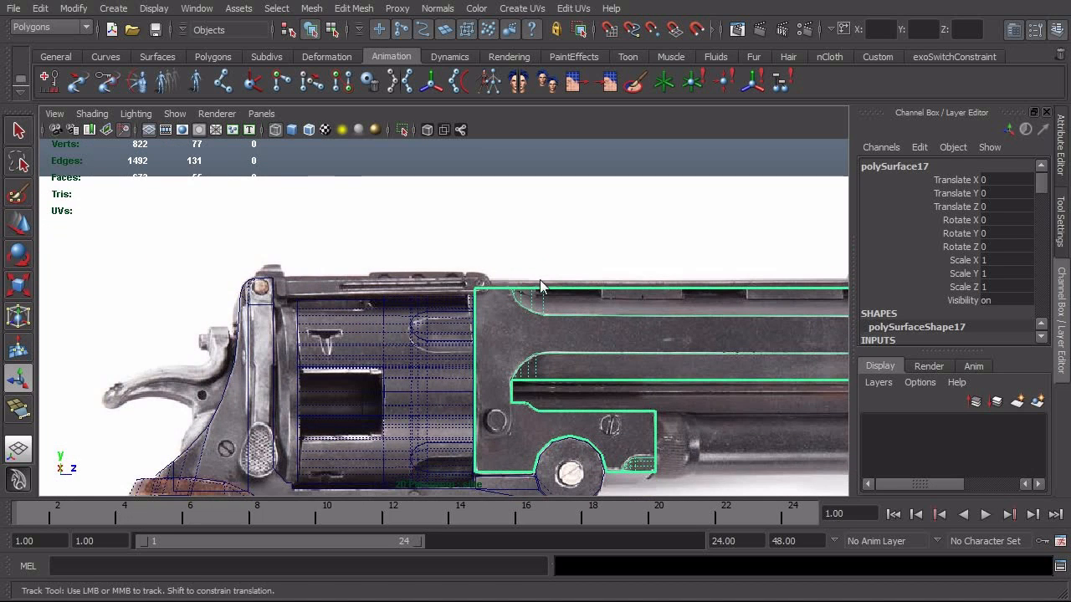
middle_click_drag(553, 281, 305, 282, "alt")
right_click_drag(306, 282, 367, 278, "alt")
middle_click_drag(399, 284, 490, 300, "alt")
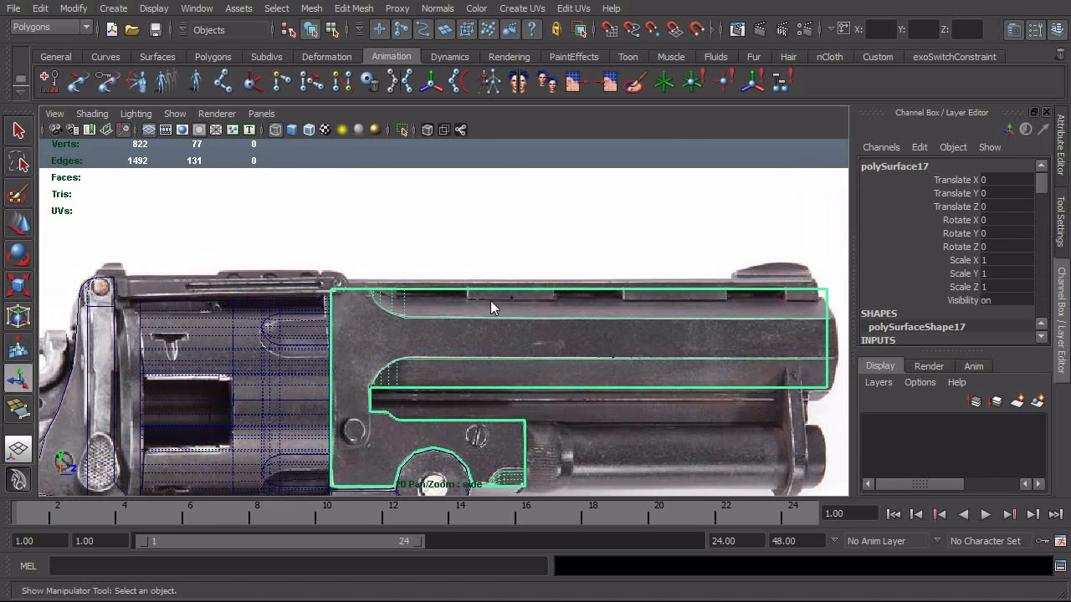
Examine the frame's upper rear corner in the perspective view and against the top strap's hinge in the side reference image
key("space")
left_click_drag(498, 306, 409, 342)
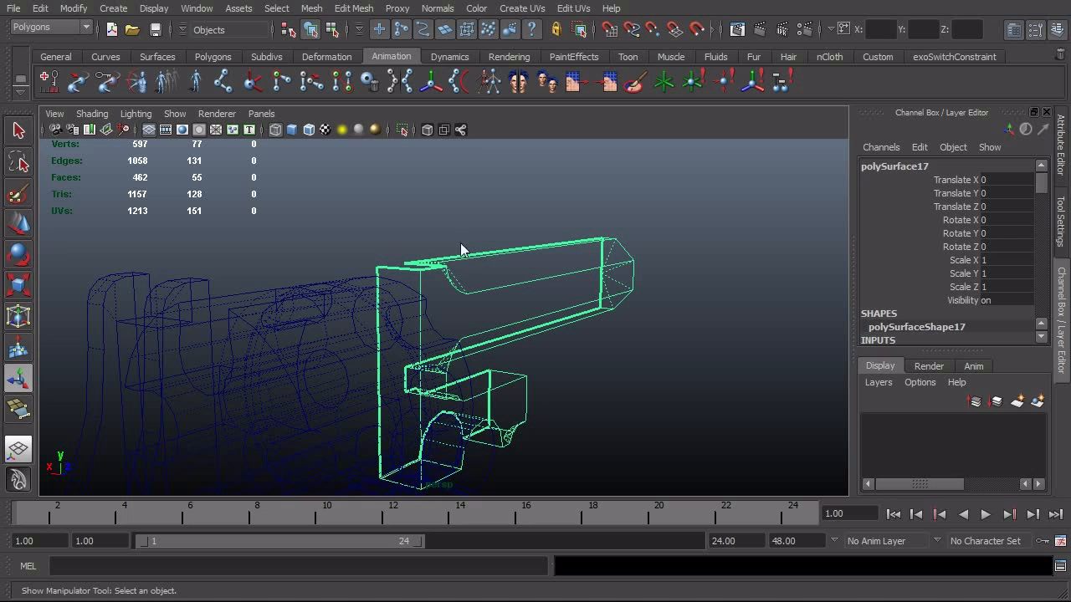
mouse_move(409, 278)
left_mouse_down("alt")
mouse_move(411, 287)
mouse_move(389, 277)
left_mouse_up("alt")
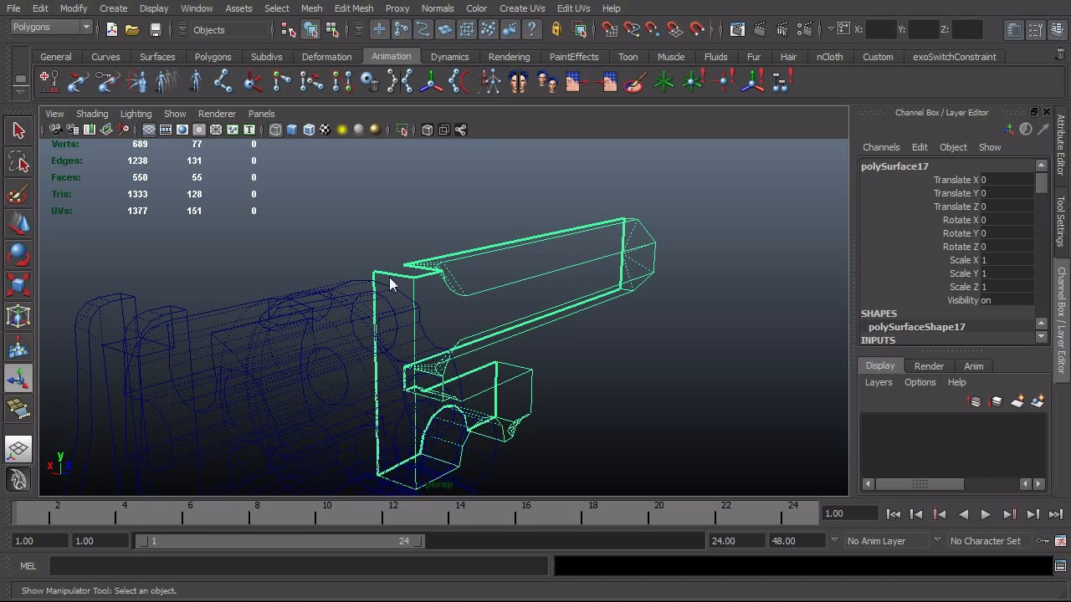
left_click_drag(183, 323, 365, 306, "alt")
key("space")
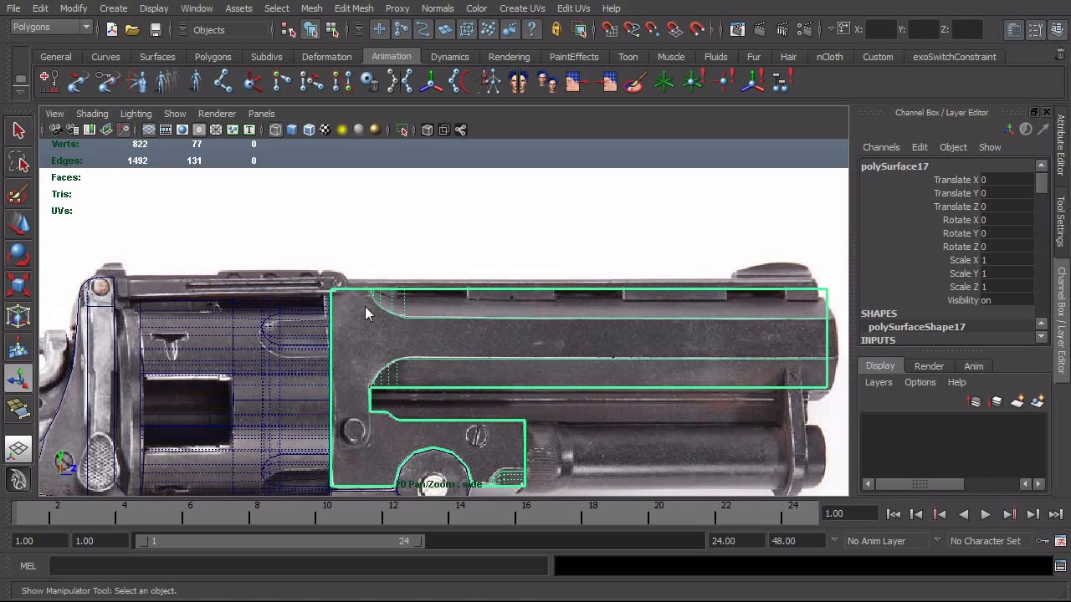
right_click_drag(244, 341, 290, 355, "alt")
middle_click_drag(289, 355, 394, 346, "alt")
right_click_drag(295, 368, 418, 320, "alt")
middle_click_drag(408, 313, 423, 326, "alt")
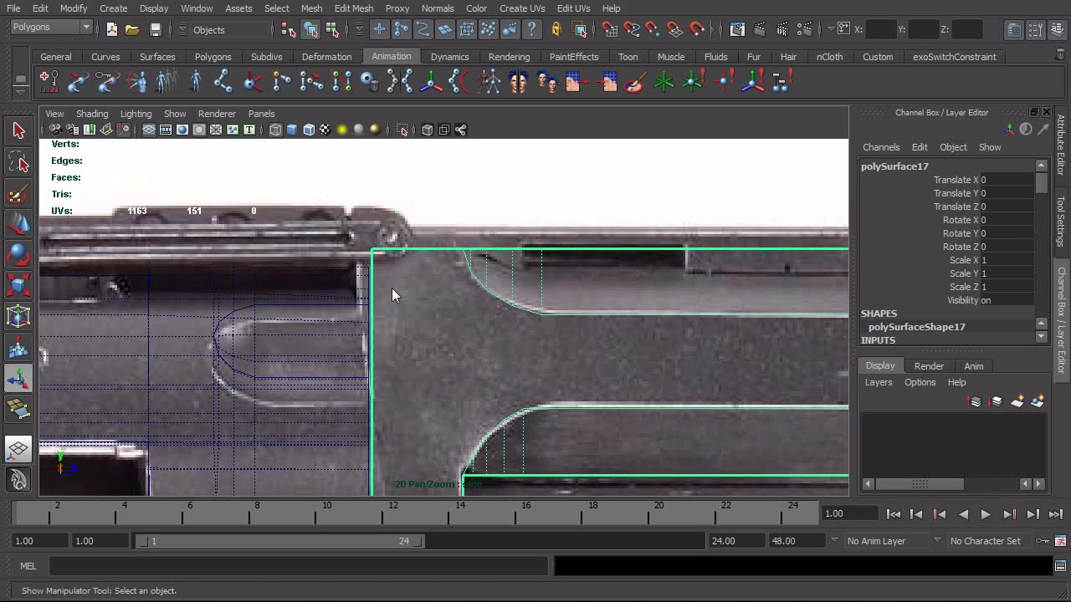
right_click_drag(366, 255, 339, 301, "alt")
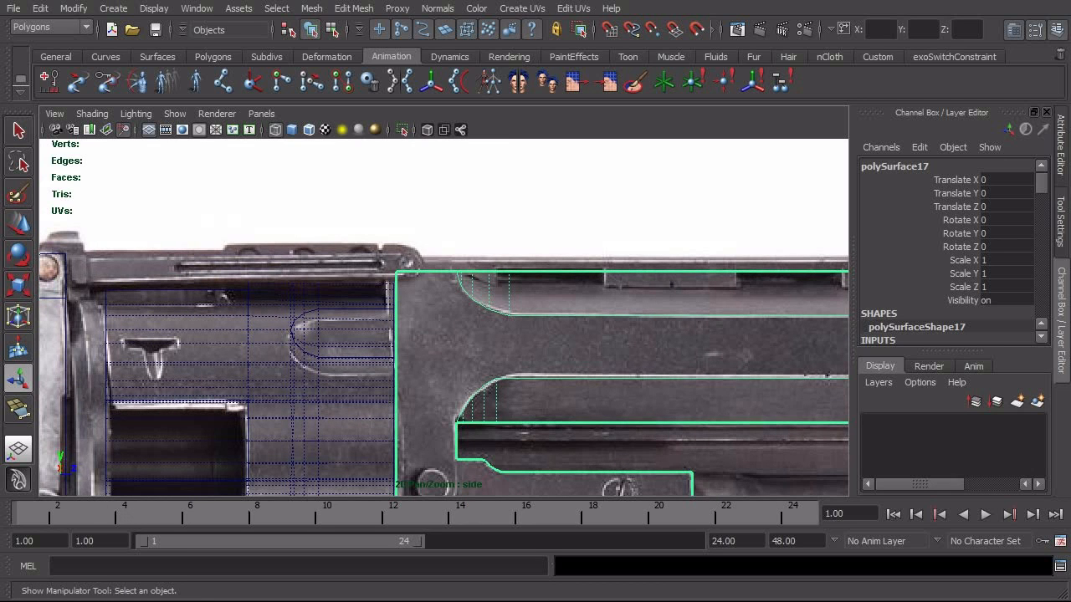
Switch to the review_samaritan_large.jpg photo in Picasa Photo Viewer and examine where the top strap meets the frame
key("q")
key("alt+Tab")
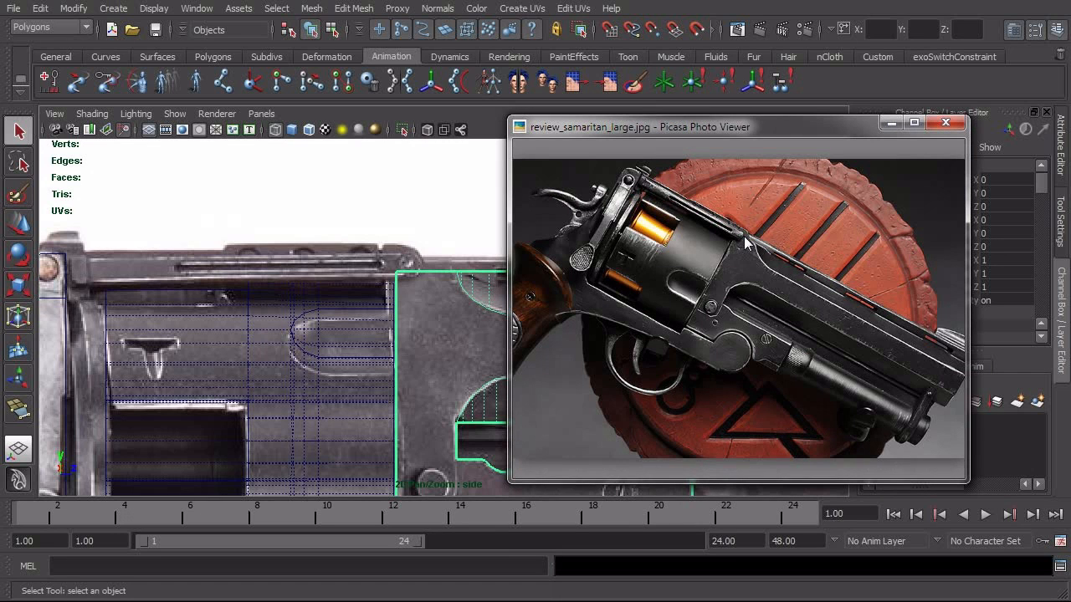
scroll(742, 243, "up", 5)
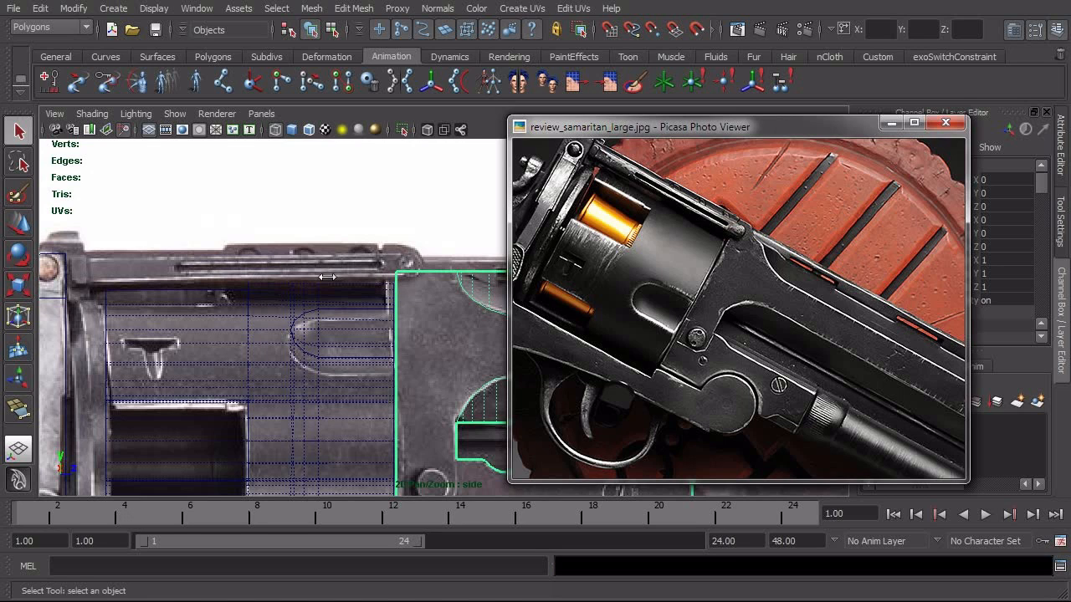
left_click(427, 270)
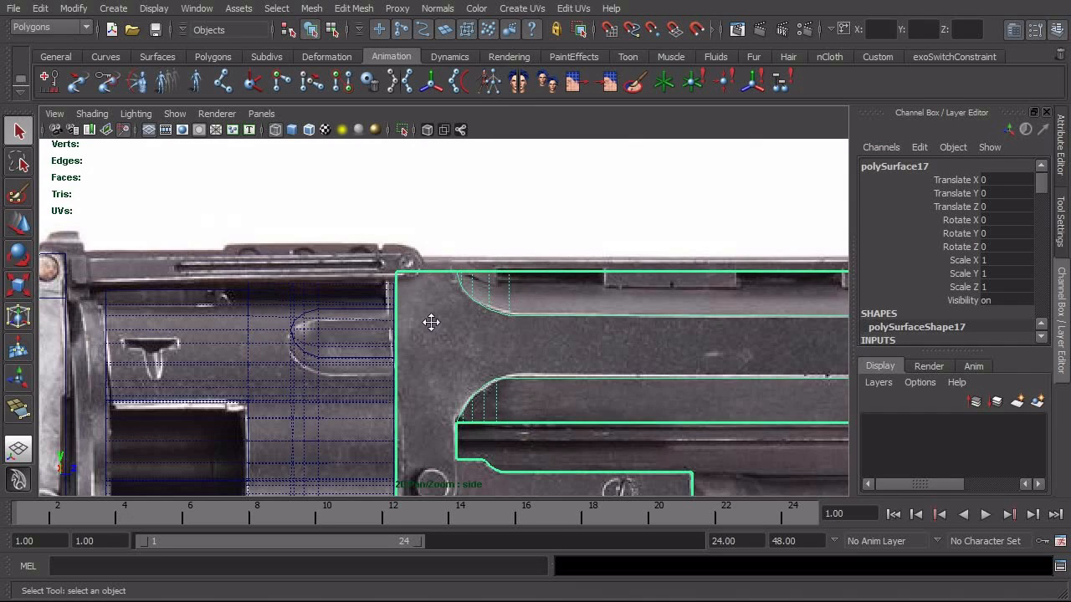
Split the frame's side face with the Interactive Split Tool from its lower rear corner up to the top edge
key("space")
left_click_drag(426, 312, 459, 340)
middle_click_drag(458, 340, 488, 356, "alt")
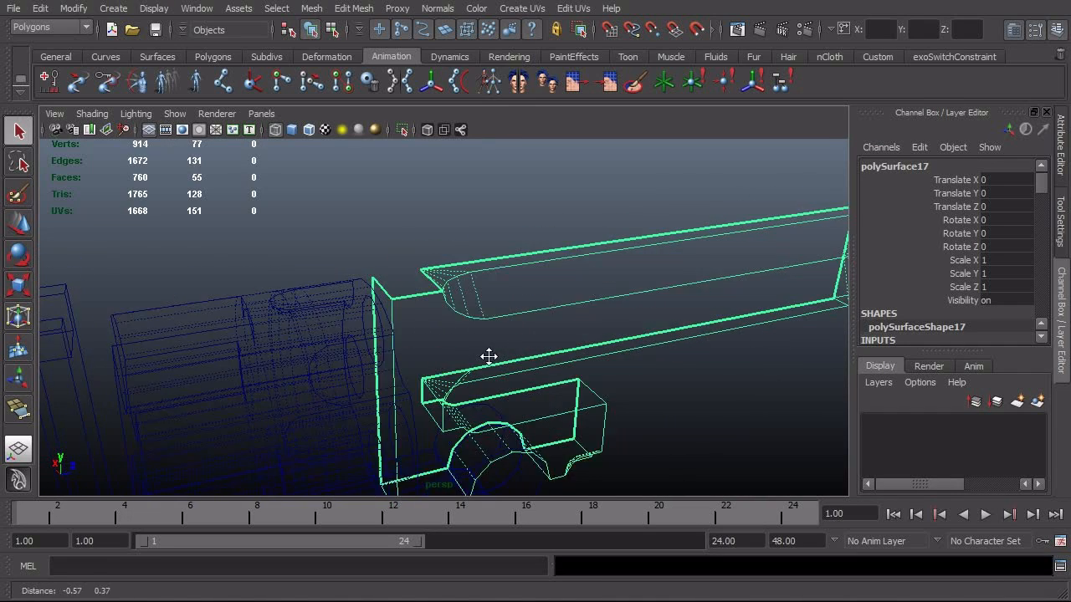
left_click_drag(489, 356, 492, 278, "alt")
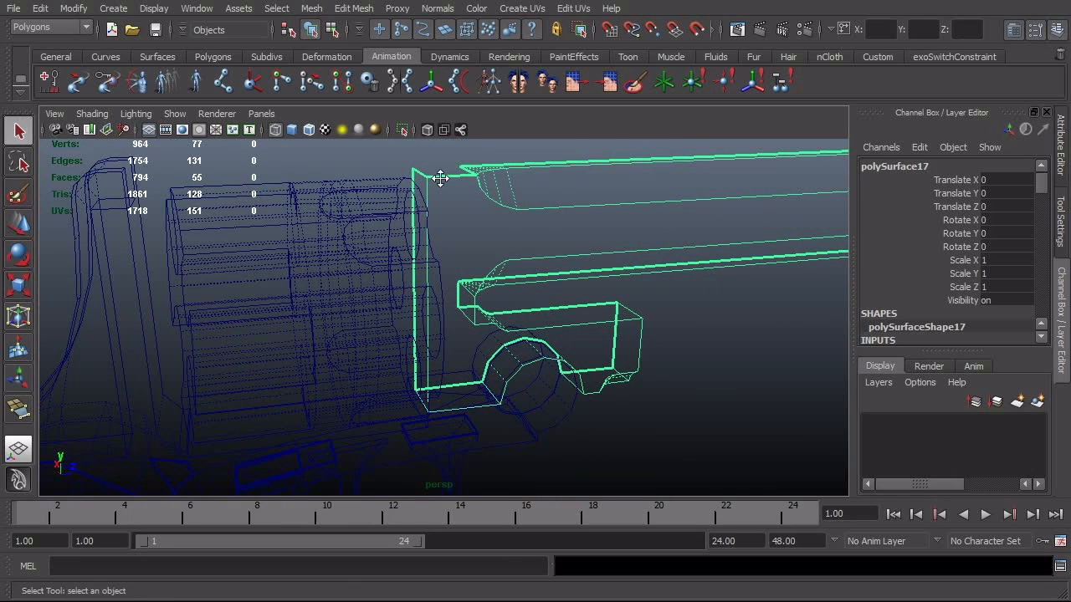
left_click(353, 9)
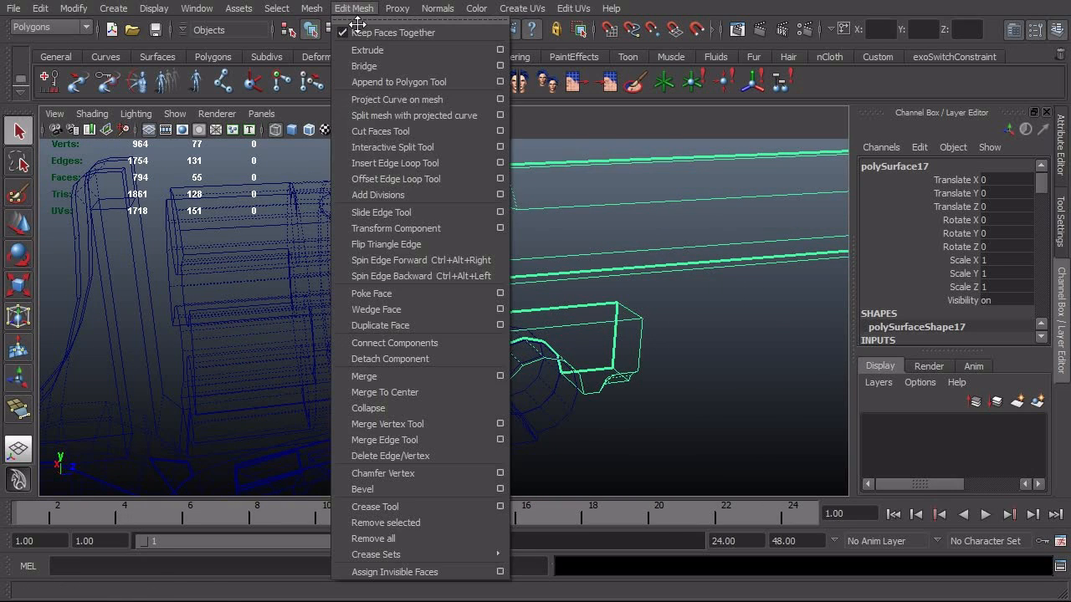
left_click(427, 147)
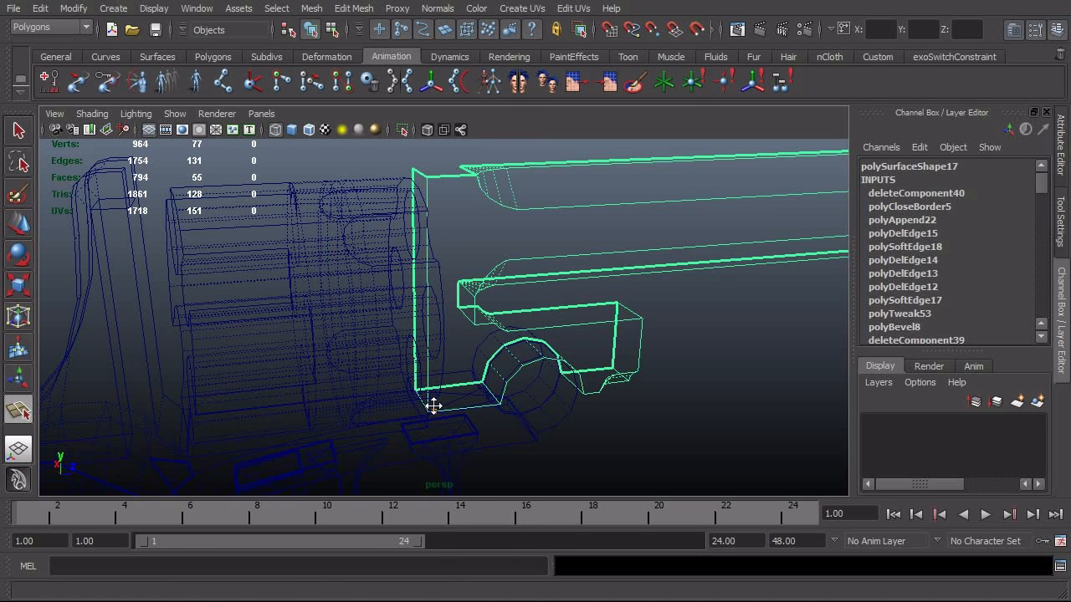
mouse_move(431, 411)
left_mouse_down("alt")
mouse_move(410, 411)
mouse_move(422, 411)
left_mouse_up("alt")
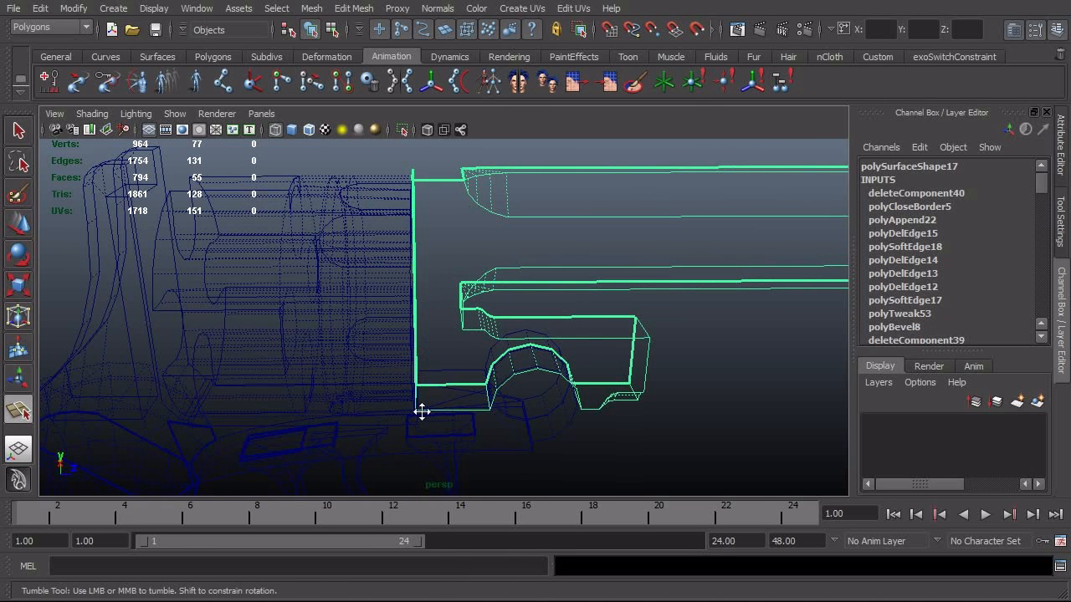
left_click(417, 409)
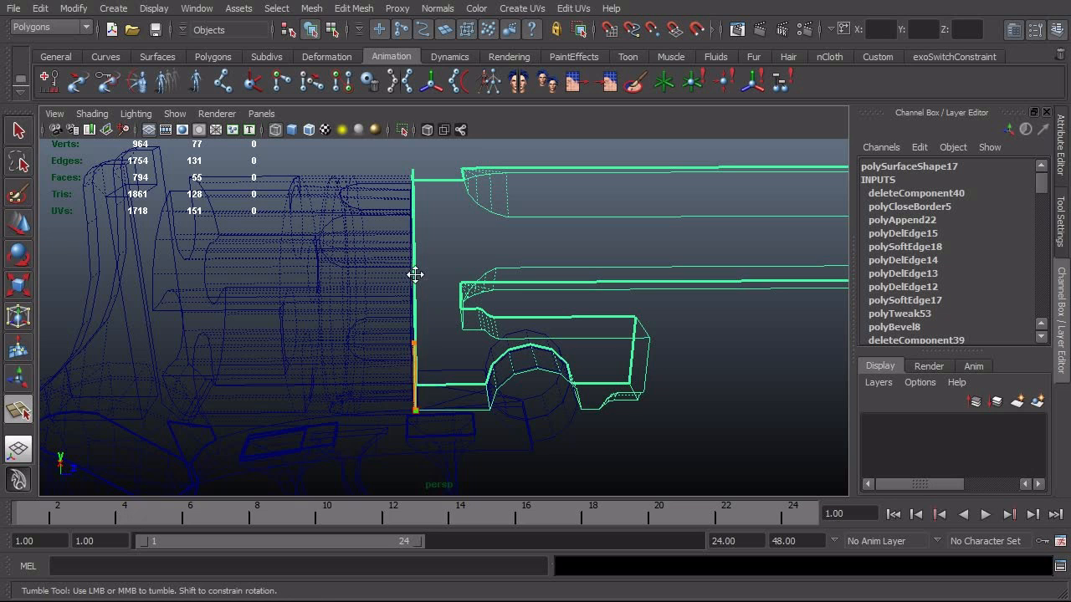
left_click(430, 183)
left_click_drag(430, 182, 516, 253, "alt")
key("Return")
Move the new vertex on the frame's top edge forward to line up with the hinge end in the side reference
key("space")
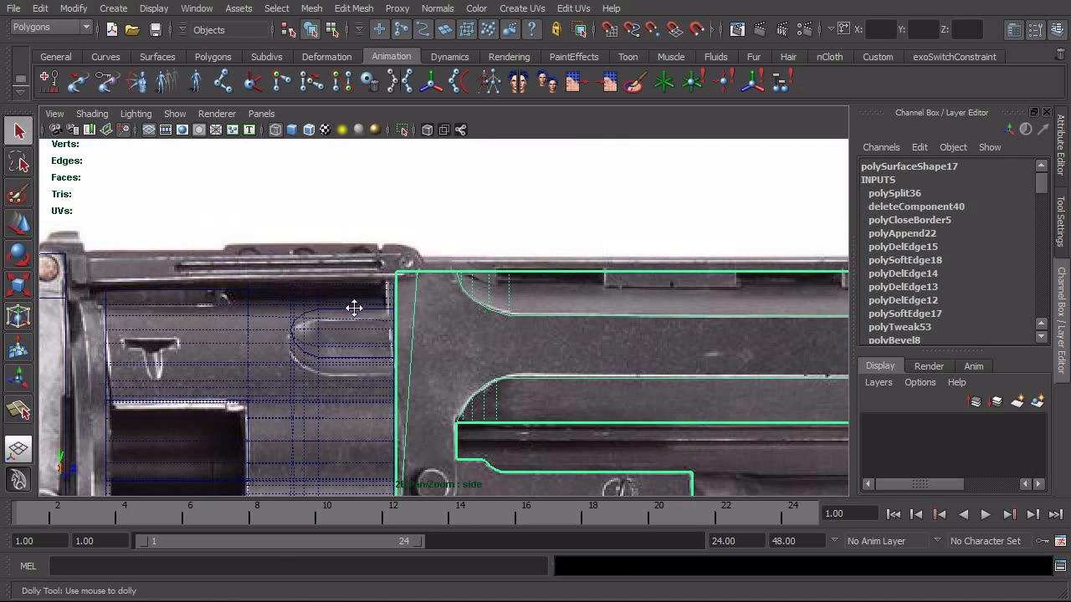
right_click_drag(354, 308, 718, 318, "alt")
right_click_drag(458, 307, 510, 299, "alt")
middle_click_drag(452, 247, 475, 277, "alt")
right_click_drag(476, 277, 422, 276)
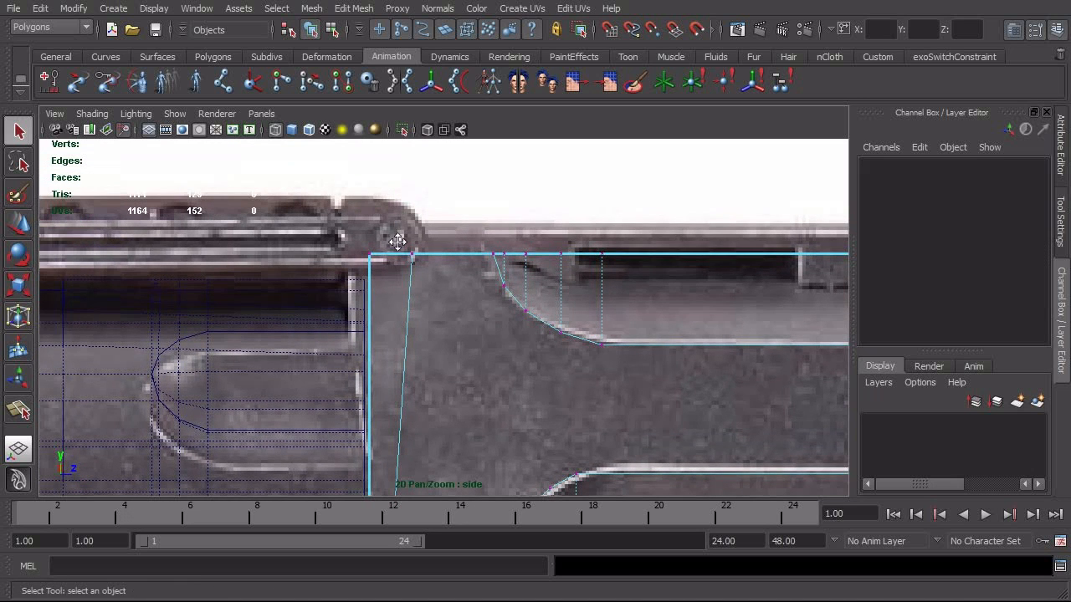
left_click_drag(396, 237, 450, 252)
key("w")
scroll(449, 266, "down", 2)
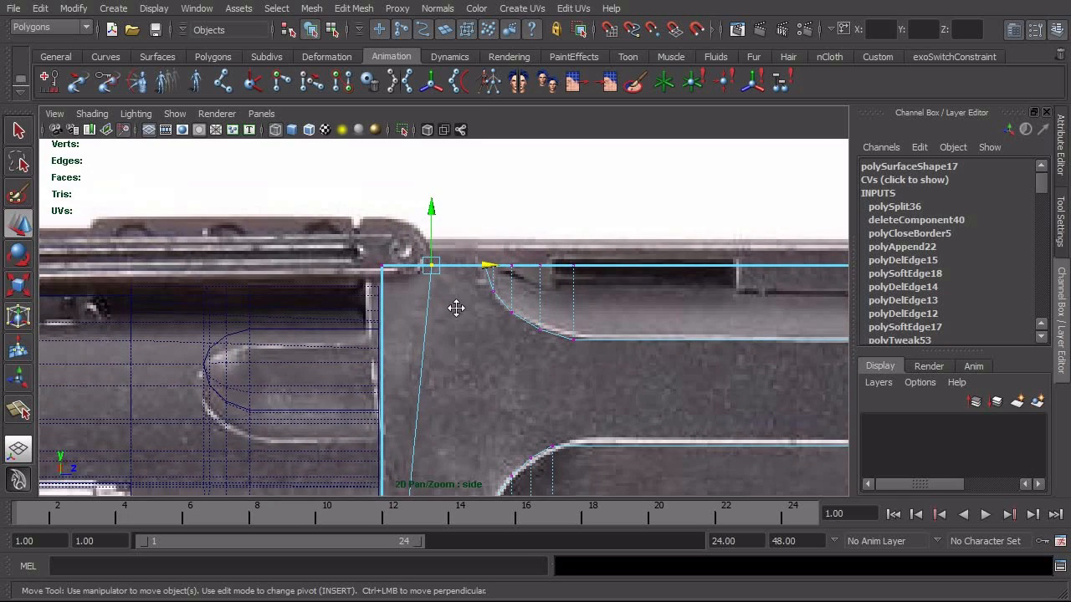
Append a polygon from the slanted open border edge beside the barrel recess to the adjoining top edge segment
key("space")
left_click_drag(456, 308, 513, 310)
middle_click_drag(514, 310, 534, 332, "alt")
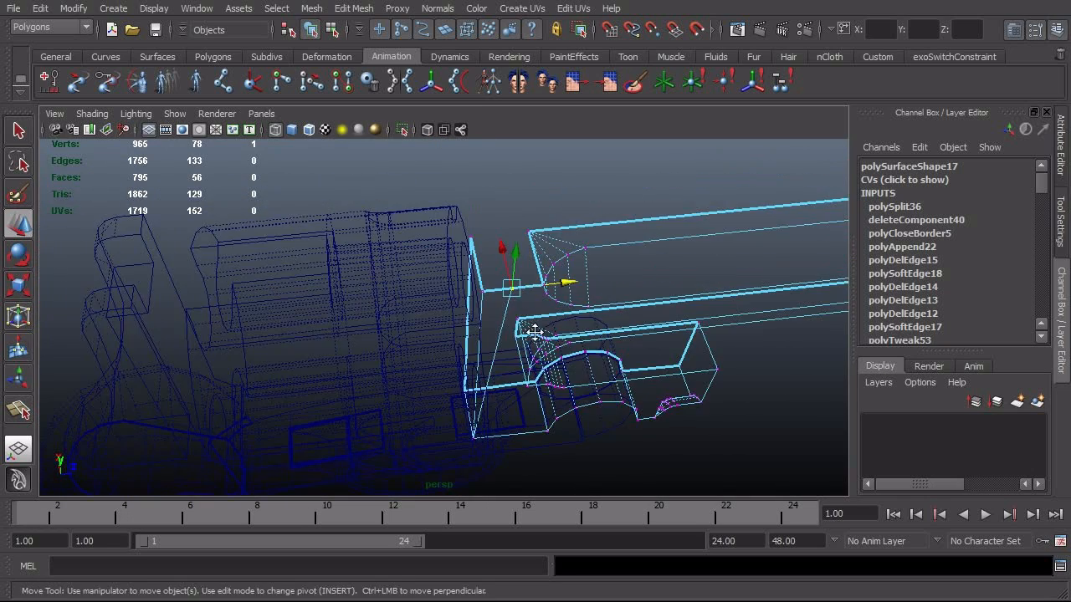
mouse_move(535, 332)
left_mouse_down("alt")
mouse_move(530, 303)
mouse_move(507, 301)
mouse_move(545, 314)
left_mouse_up("alt")
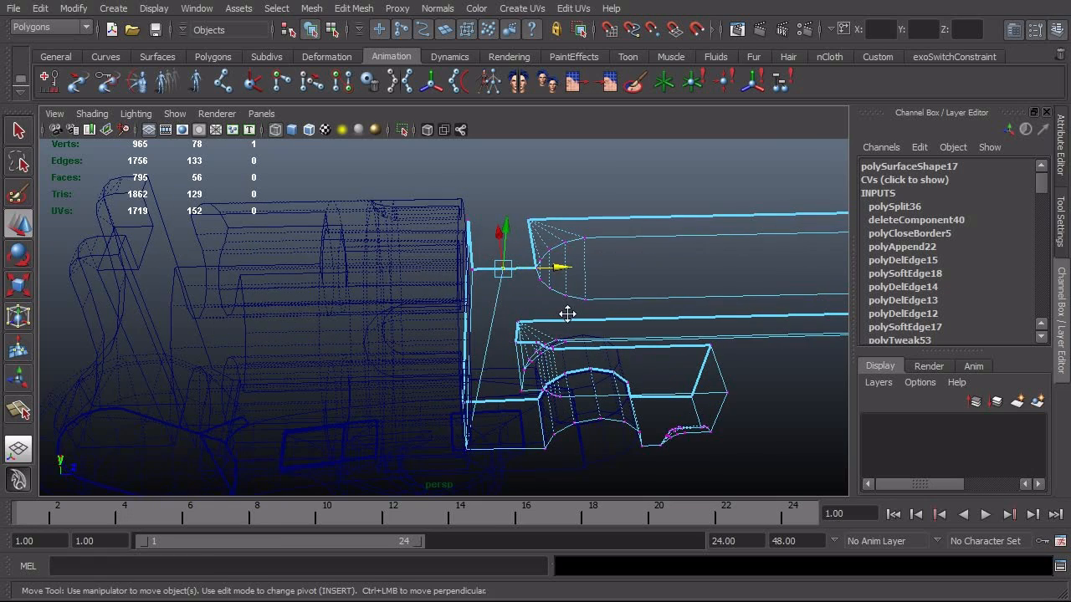
left_click_drag(477, 231, 563, 282, "alt")
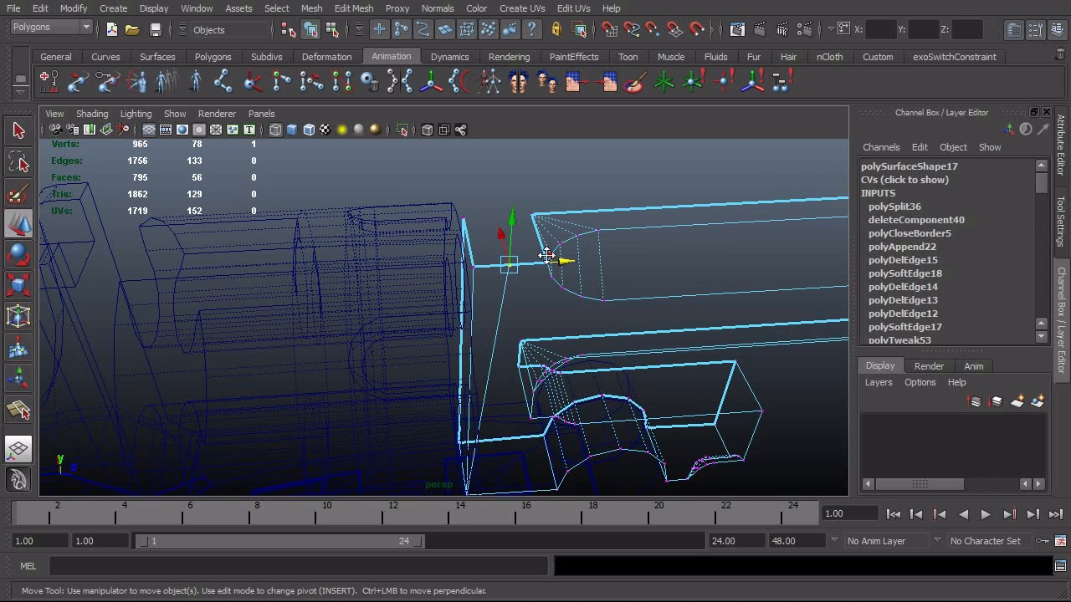
key("F8")
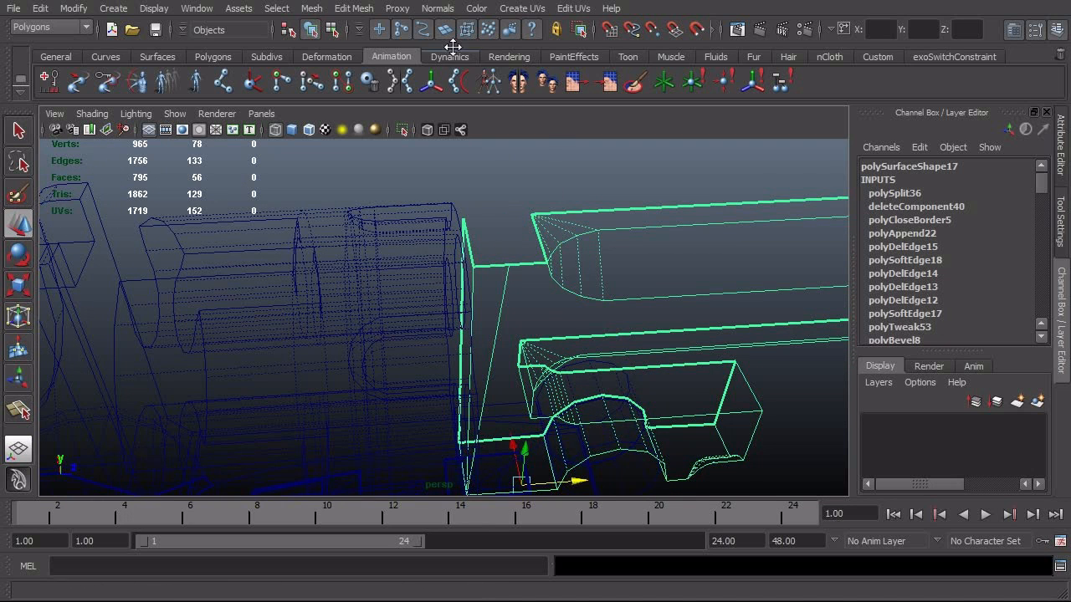
left_click(344, 8)
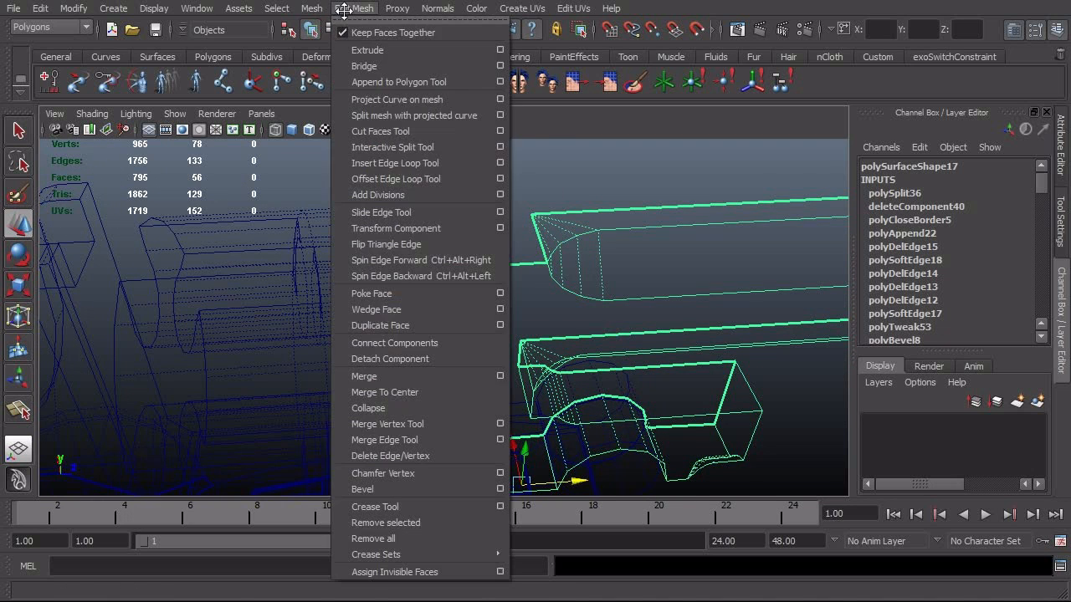
left_click(391, 82)
left_click(538, 245)
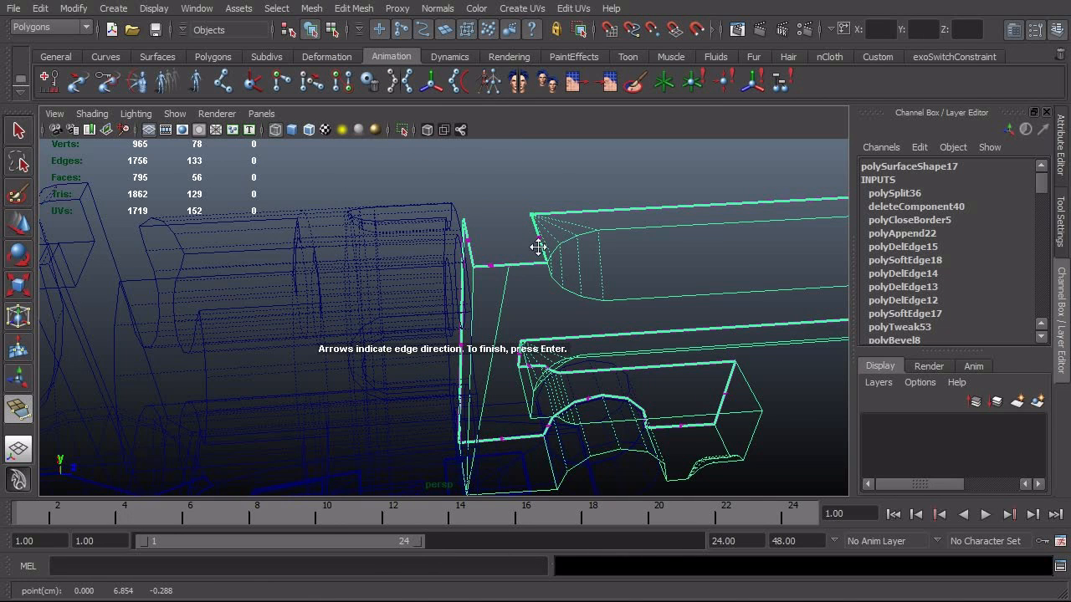
key("Return")
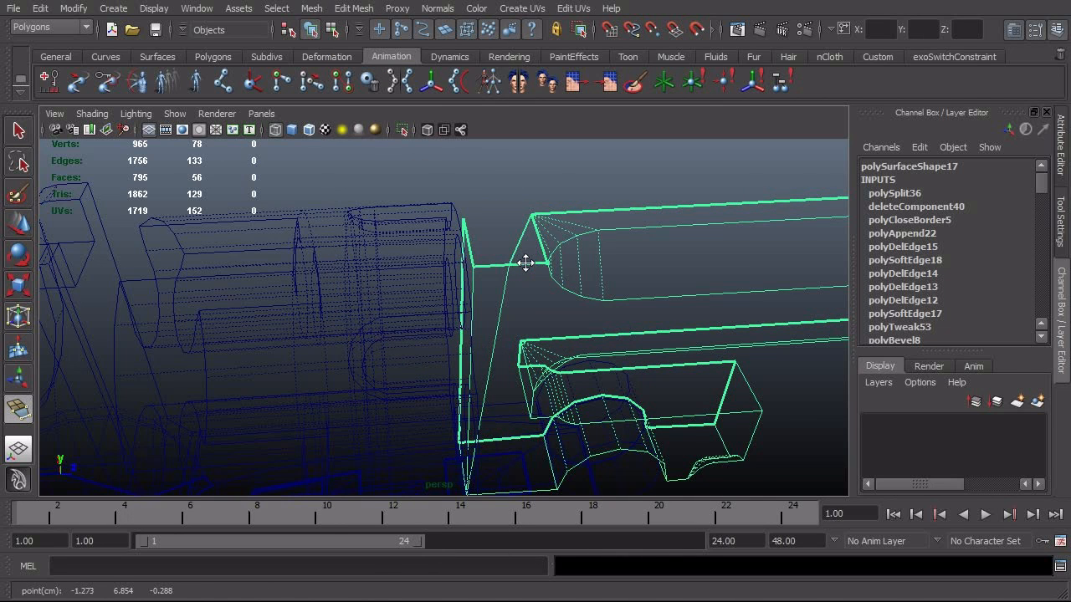
key("w")
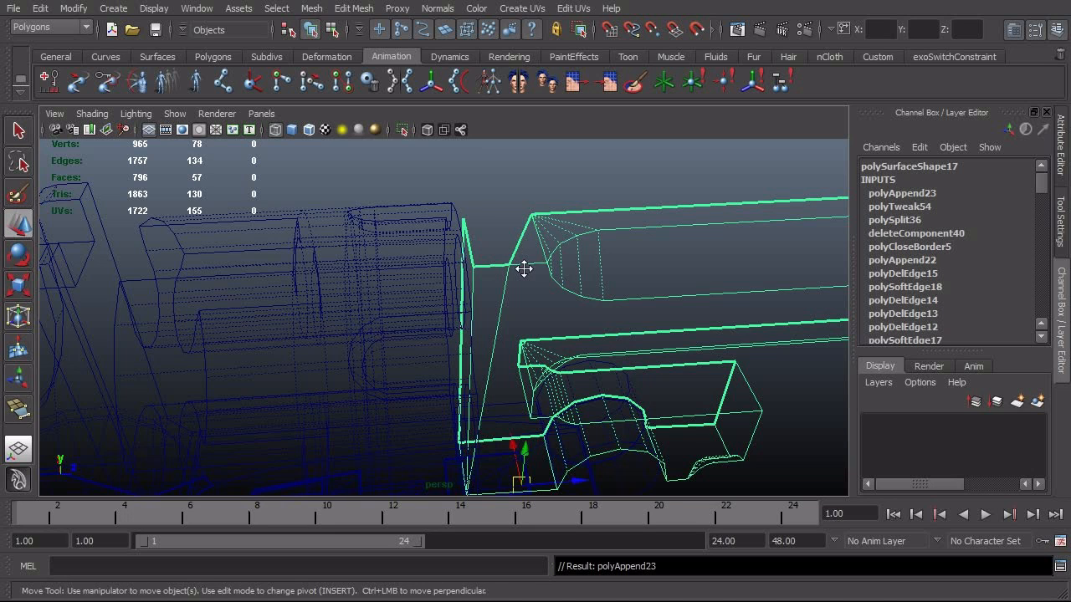
Append two more polygons to close the rest of the gap on top of the frame up to its rear border edge
key("y")
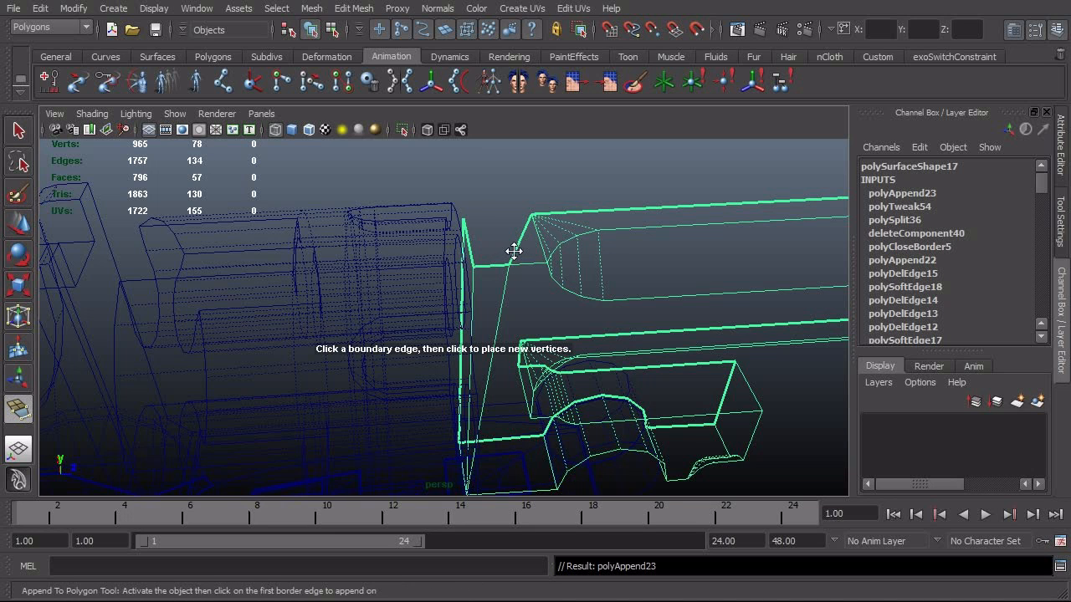
left_click(513, 252)
left_click(491, 264)
key("w")
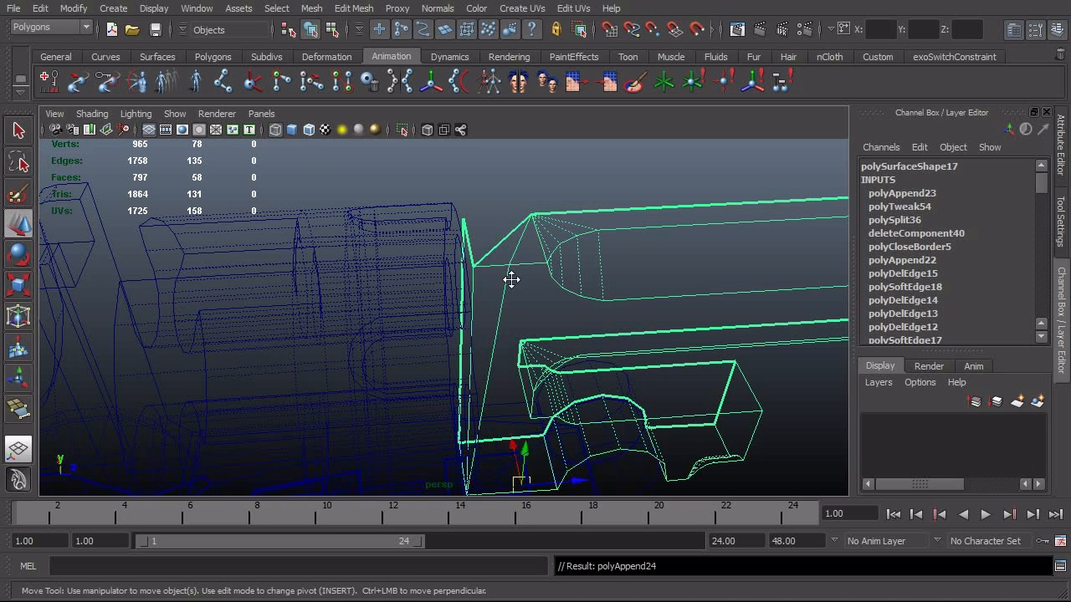
key("y")
left_click(490, 249)
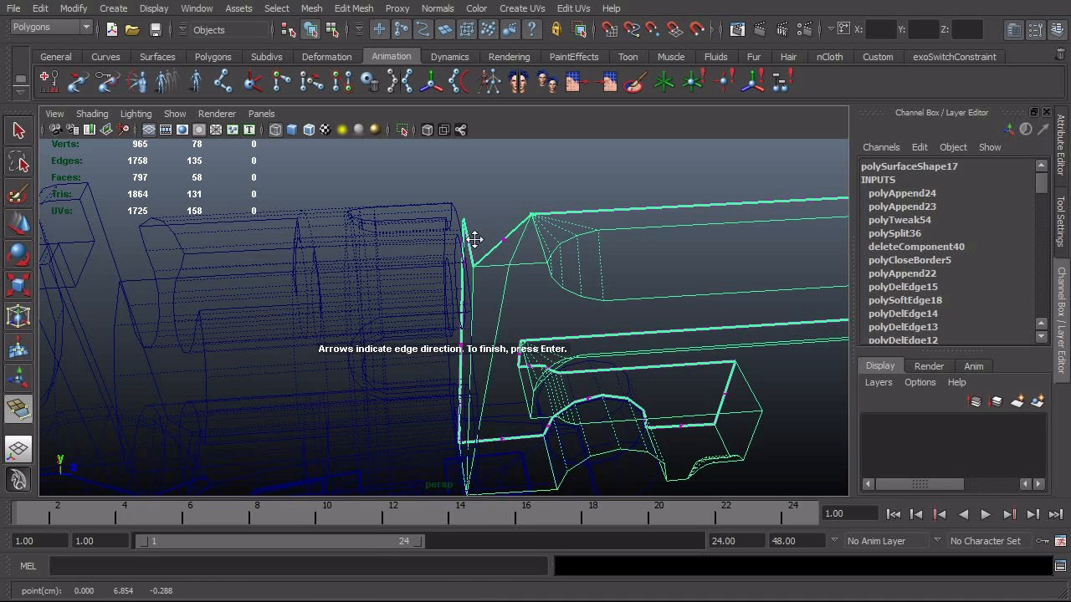
left_click(469, 237)
key("w")
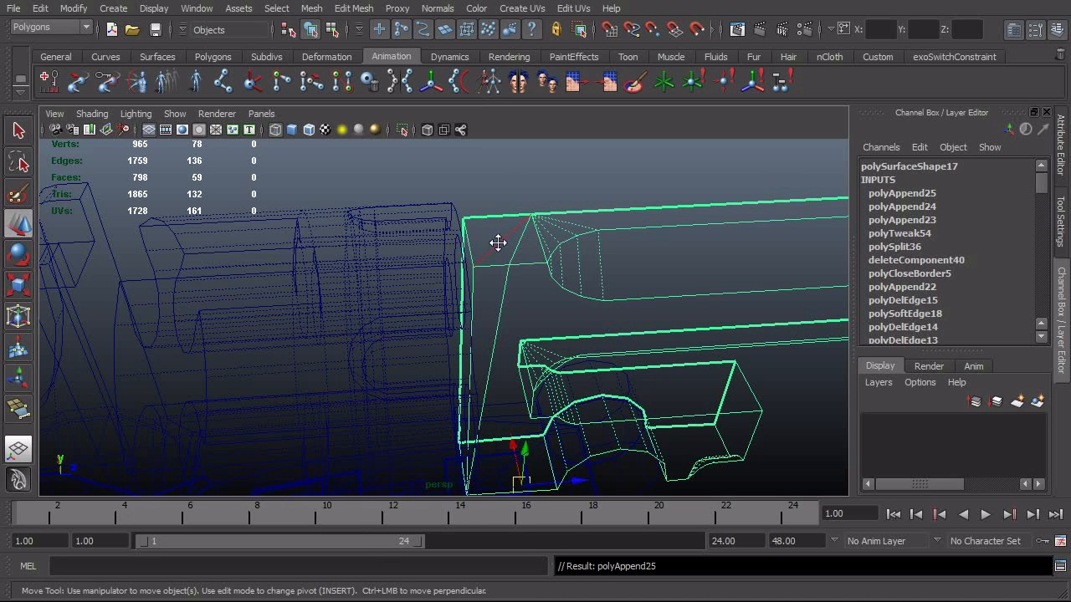
Delete the diagonal edges between the polygons appended on top of the frame
right_click_drag(517, 249, 454, 268, "shift")
scroll(519, 276, "up", 1)
scroll(519, 276, "up", 5)
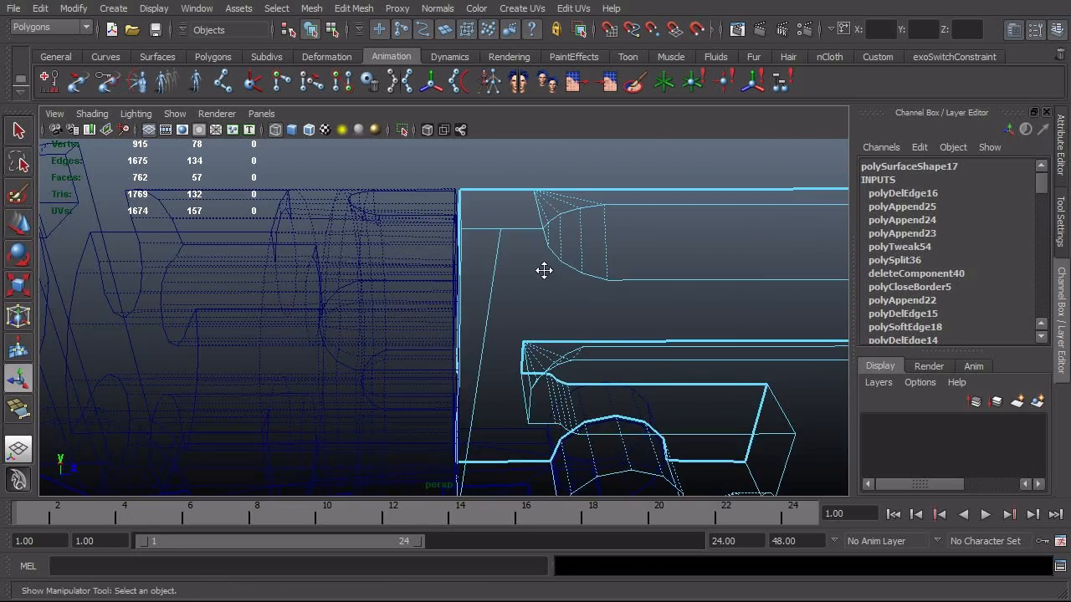
Split the frame's top face from the side split's upper vertex straight across to the opposite border edge
middle_click_drag(600, 253, 589, 275, "alt")
left_click_drag(588, 277, 545, 277, "alt")
left_click(353, 9)
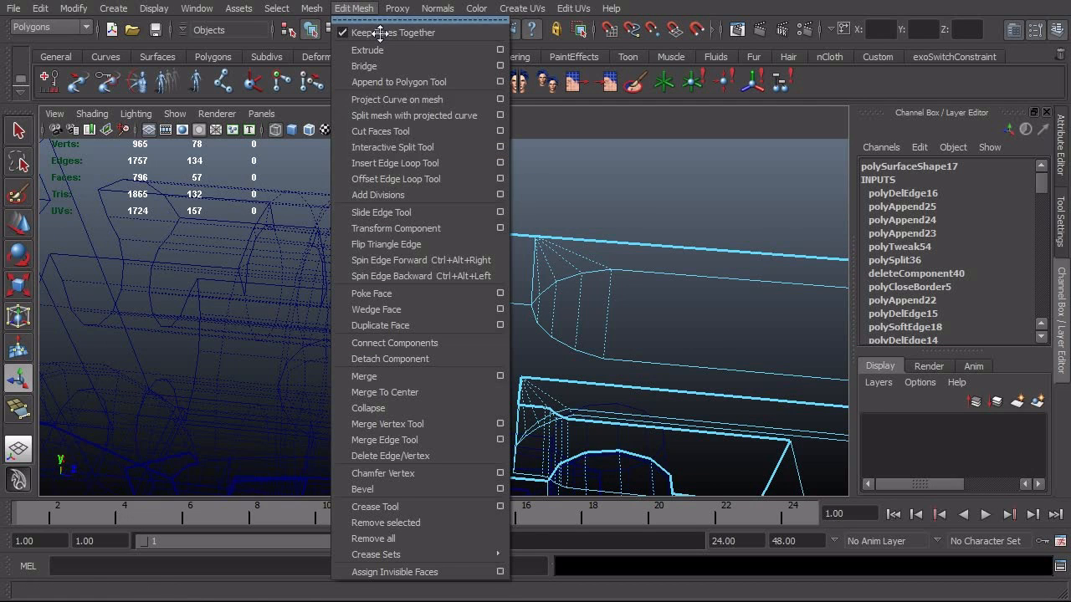
left_click(426, 147)
left_click(482, 300)
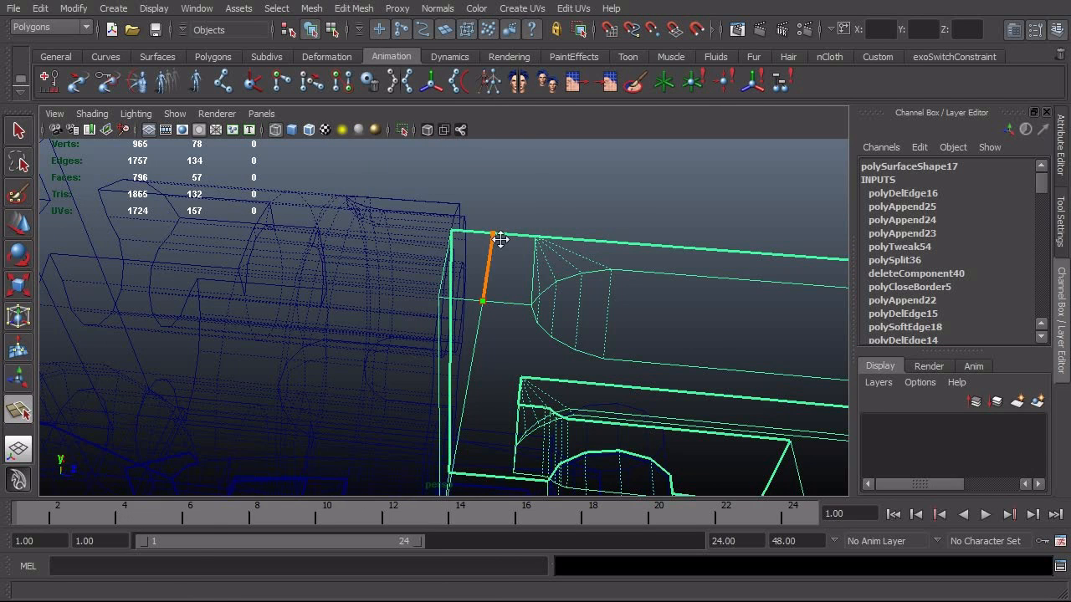
left_click(491, 233)
key("Return")
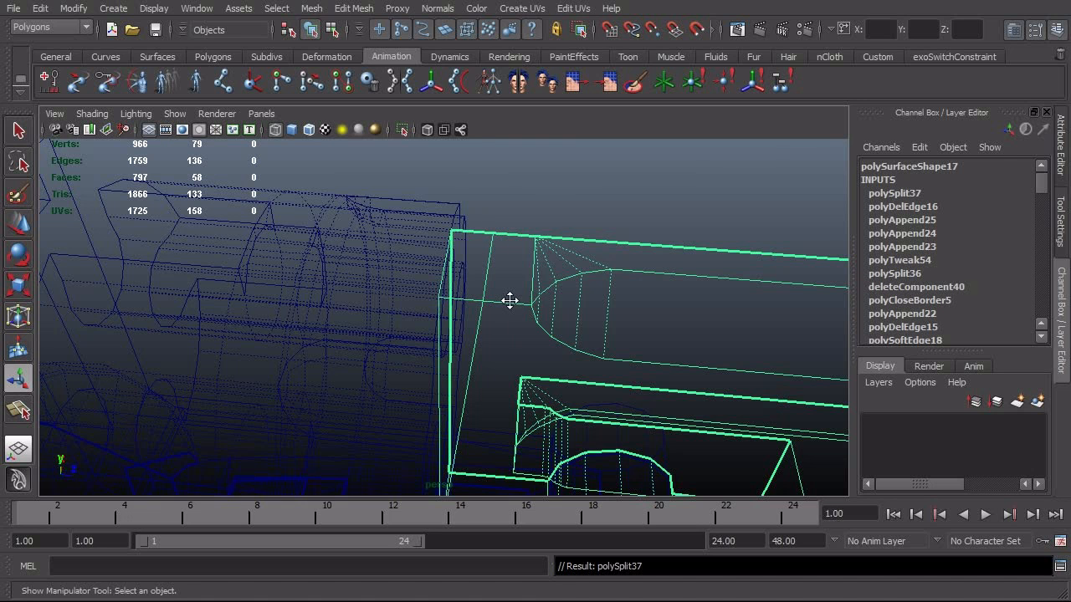
Move the new split edge on top of the frame slightly forward to match the strap's rounded hinge end in the side reference
left_click_drag(510, 300, 545, 299, "alt")
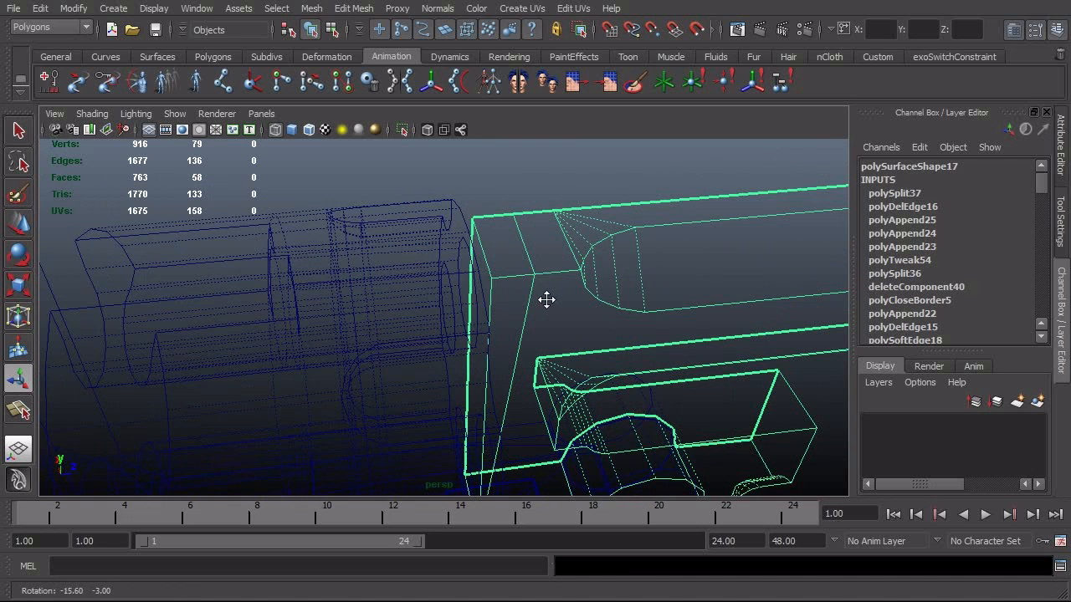
left_click(527, 247)
key("space")
left_click_drag(533, 256, 580, 256)
right_click_drag(483, 282, 516, 287, "alt")
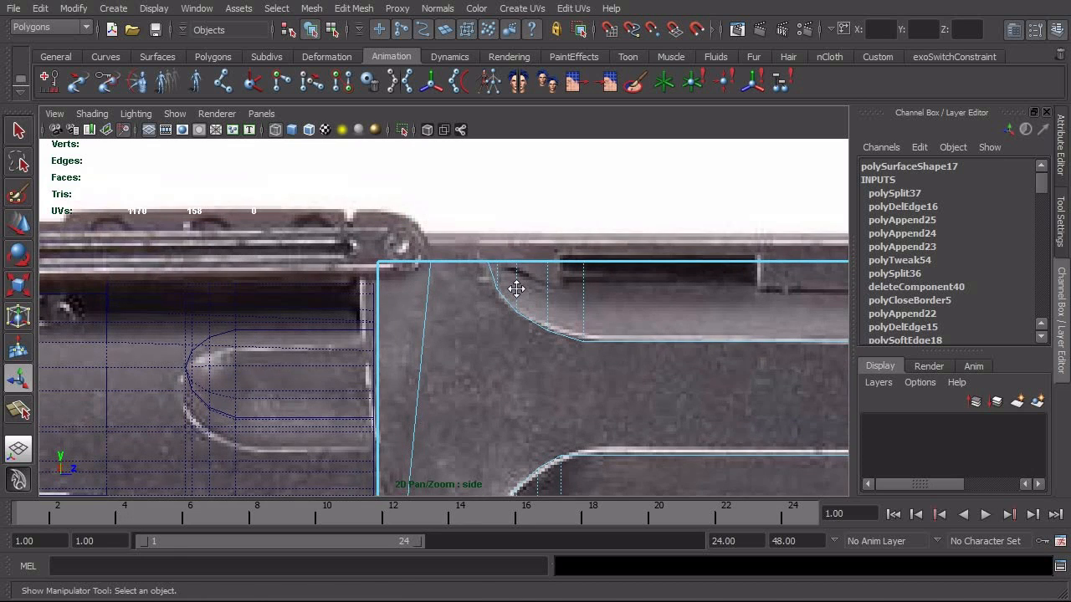
key("w")
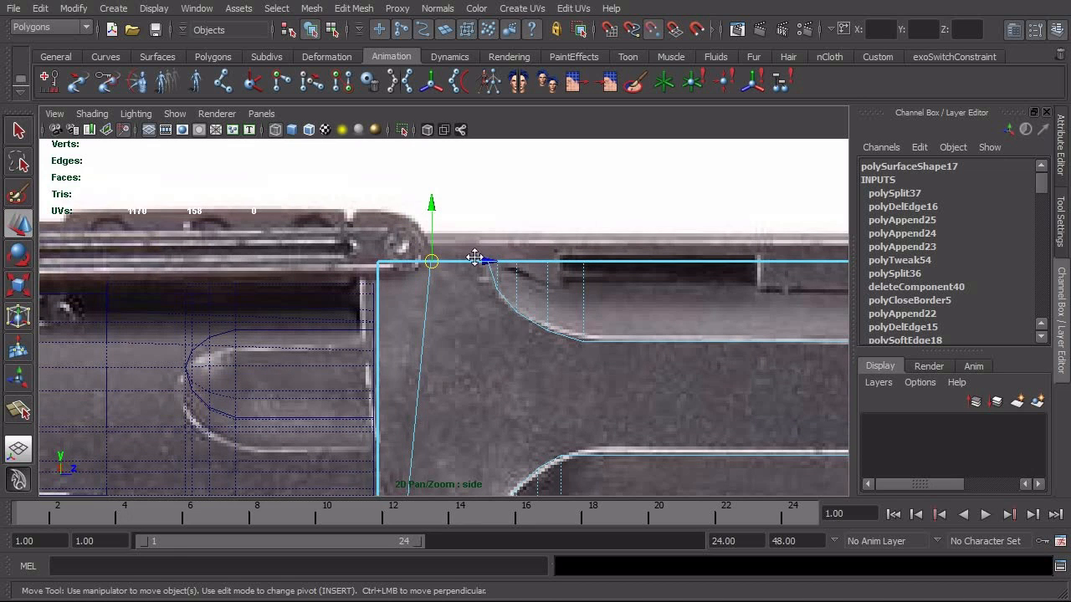
mouse_move(490, 261)
left_mouse_down()
mouse_move(545, 263)
mouse_move(486, 258)
left_mouse_up()
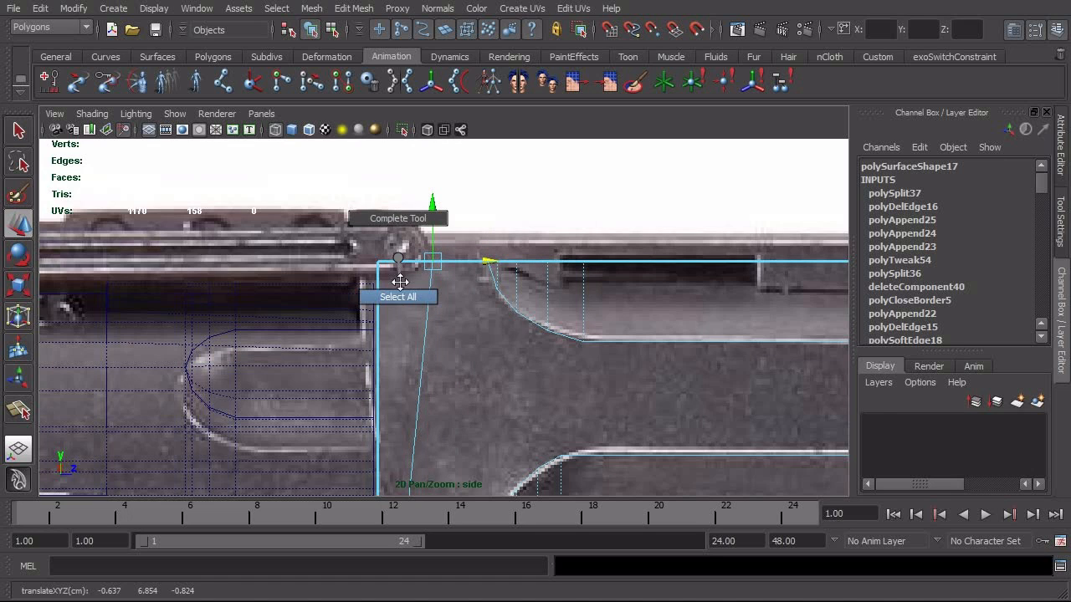
Extrude the narrow top face at the frame's cylinder end upward to the top strap's height in the side reference
right_click_drag(405, 260, 405, 293)
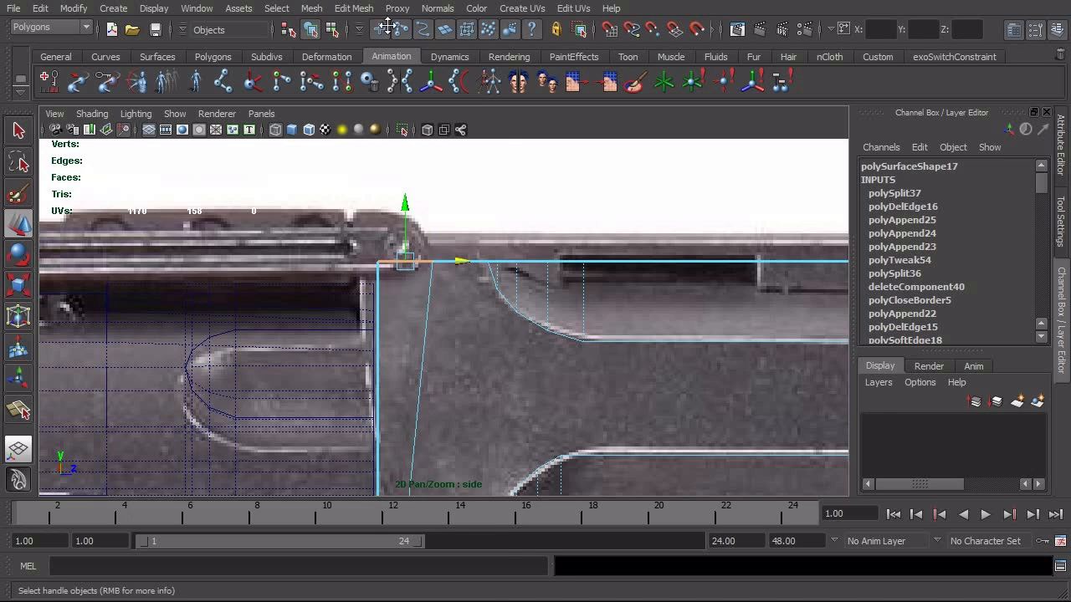
left_click(353, 7)
left_click(359, 45)
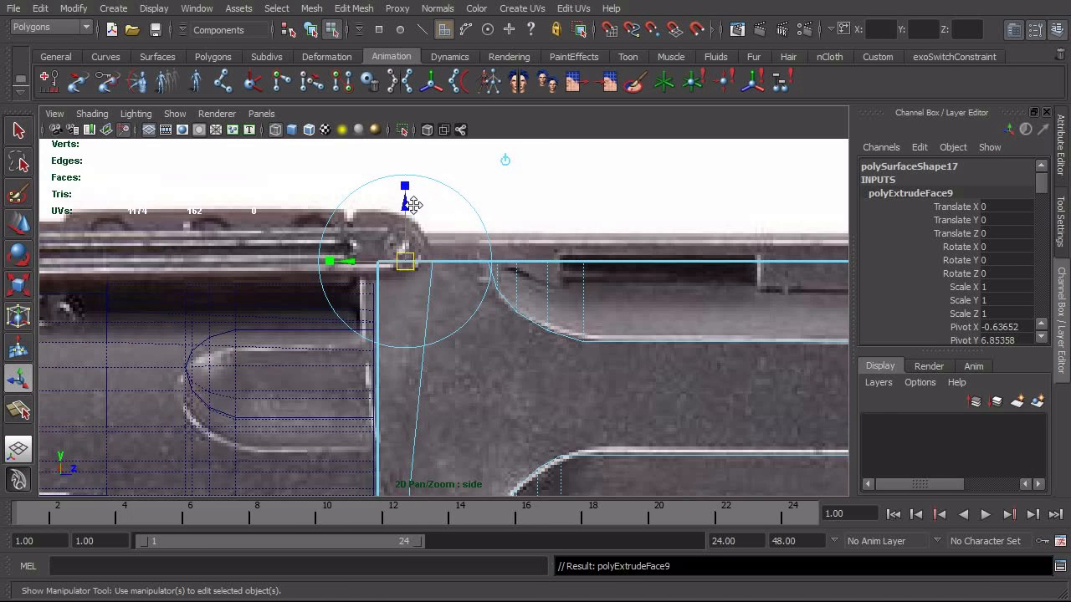
left_click_drag(405, 205, 408, 155)
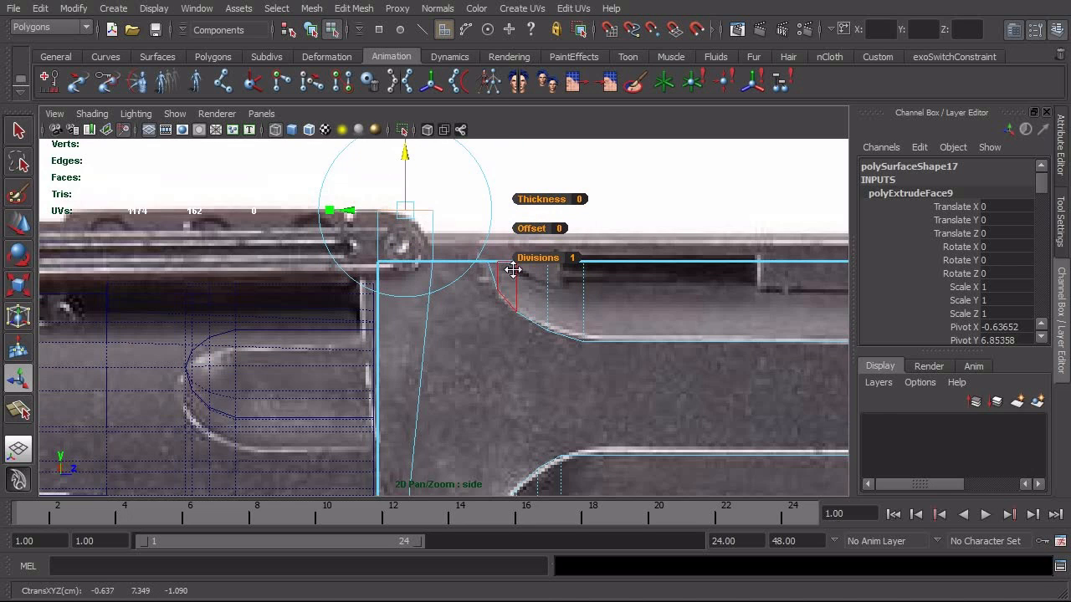
left_click(409, 194)
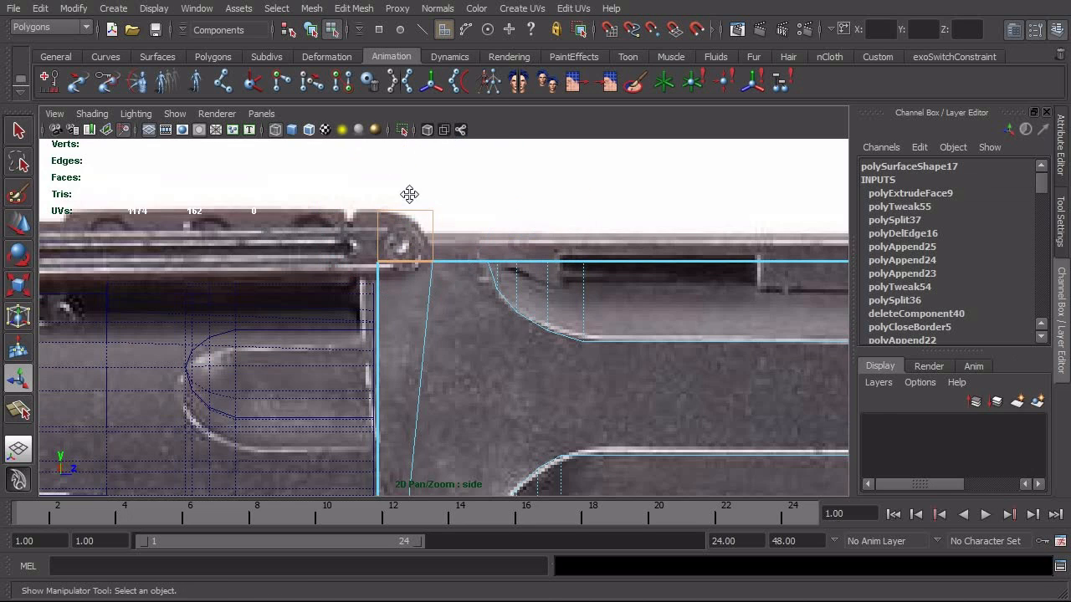
Extrude the raised block's rear face back over the cylinder to the latch, forming the top strap
key("g")
right_click_drag(467, 296, 358, 301, "alt")
right_click_drag(425, 288, 449, 283, "alt")
left_click_drag(359, 275, 51, 286)
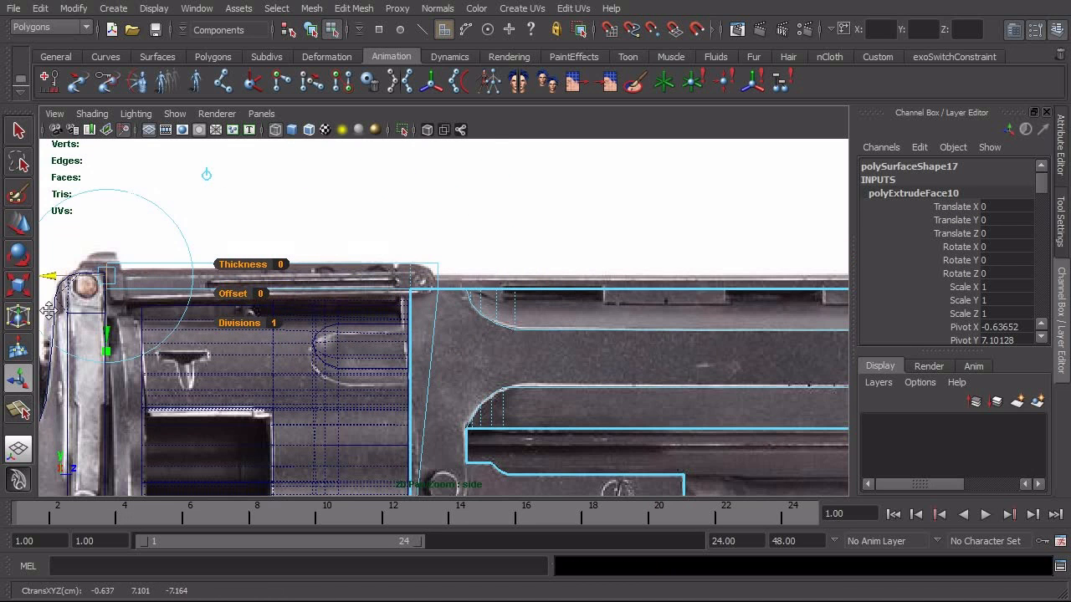
middle_click_drag(52, 286, 566, 346, "alt")
right_click_drag(300, 366, 544, 366, "alt")
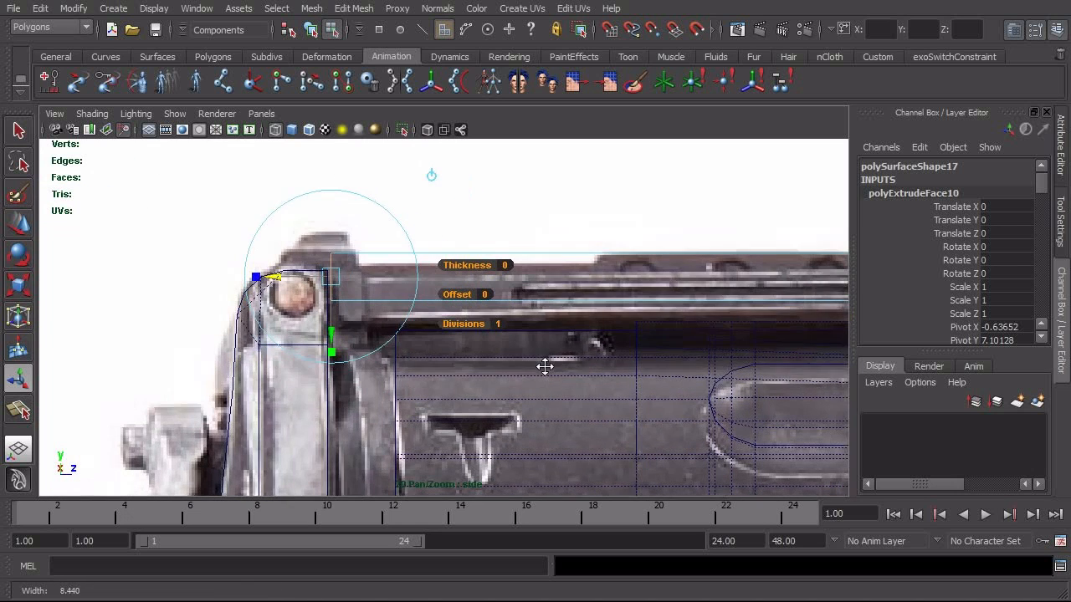
right_click_drag(348, 364, 413, 363, "alt")
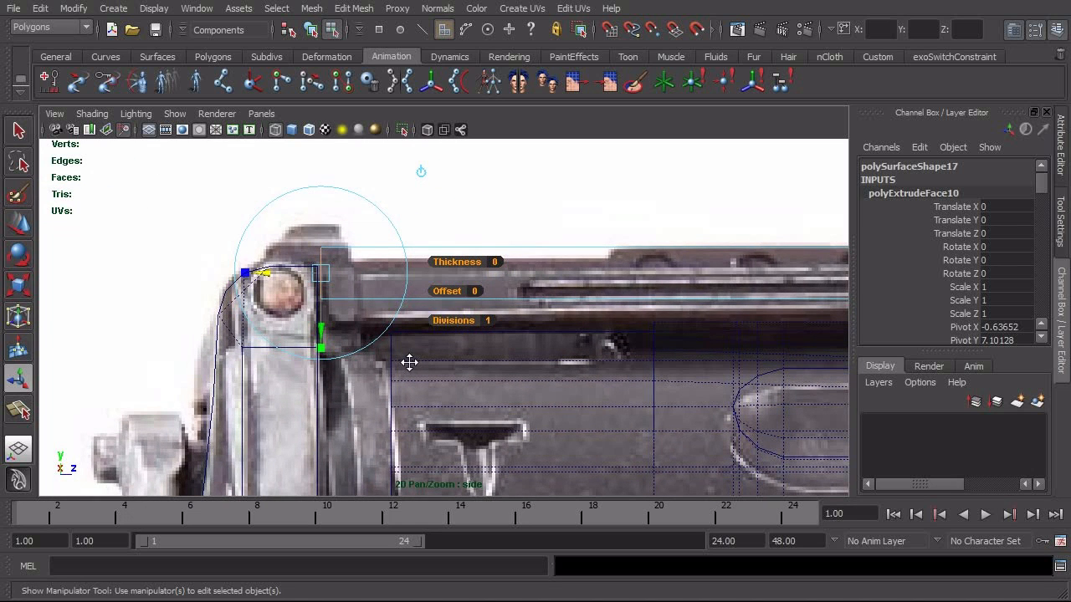
Switch to the photo viewer and examine the top strap and its latch in review_samaritan_7.jpg
key("alt+Tab")
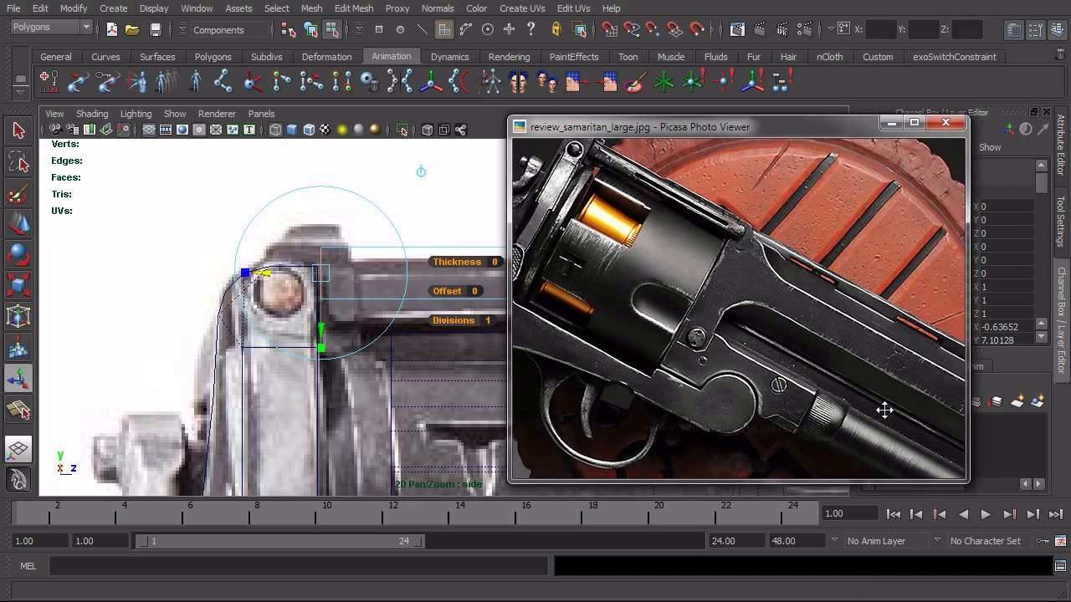
key("Left")
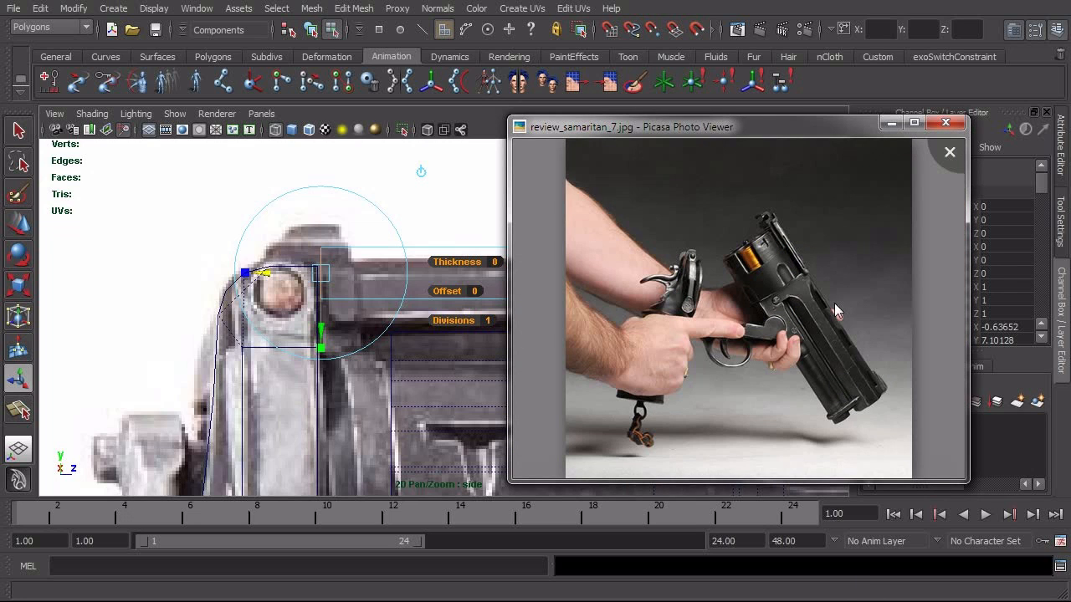
scroll(773, 226, "up", 6)
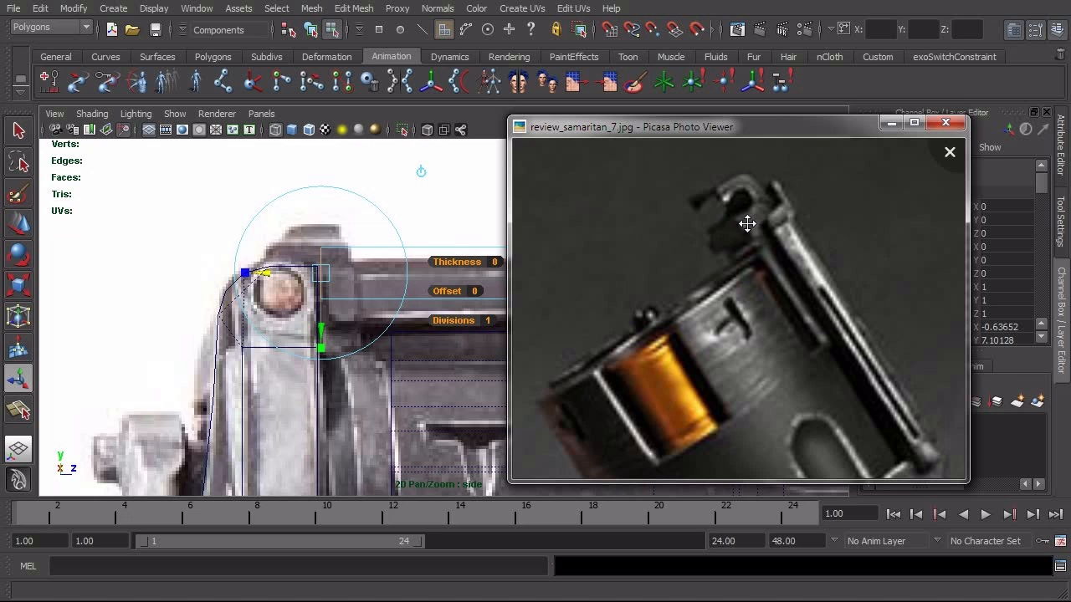
left_click(891, 123)
Bevel the upper front edge of the strap's hinge block with 2 segments to round its corner
right_click_drag(603, 345, 525, 352, "alt")
middle_click_drag(525, 352, 484, 361, "alt")
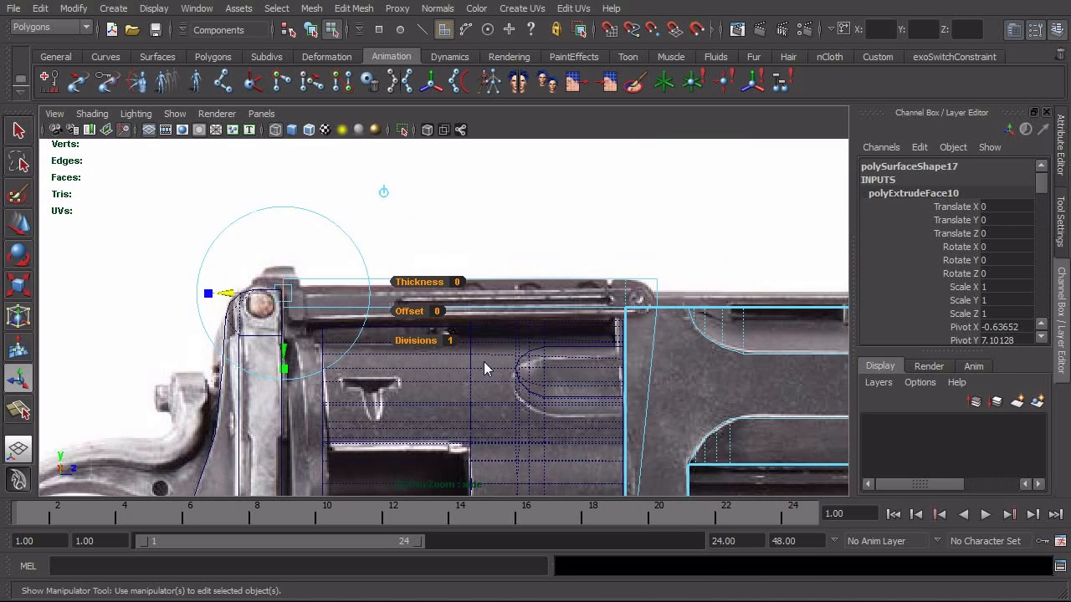
right_click_drag(484, 361, 527, 363, "alt")
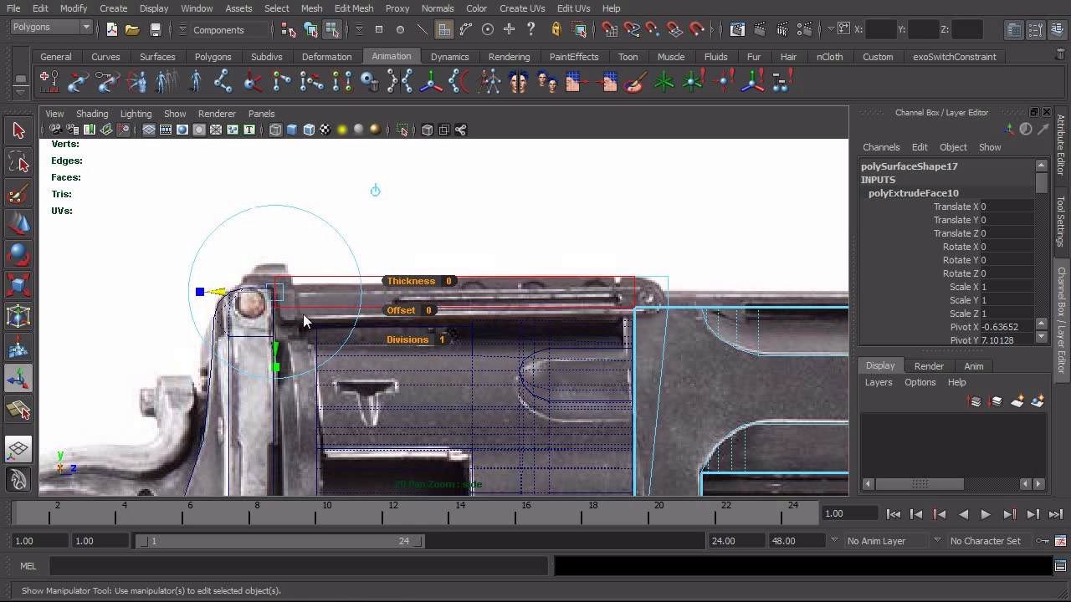
middle_click_drag(643, 368, 496, 374, "alt")
right_click_drag(495, 367, 538, 366, "alt")
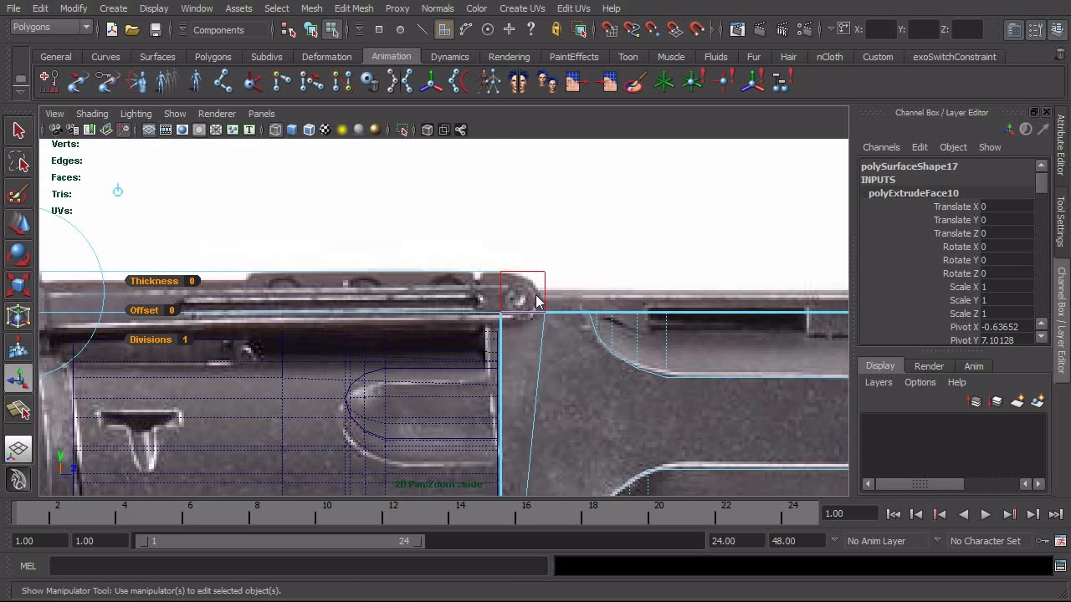
right_click_drag(543, 288, 526, 266)
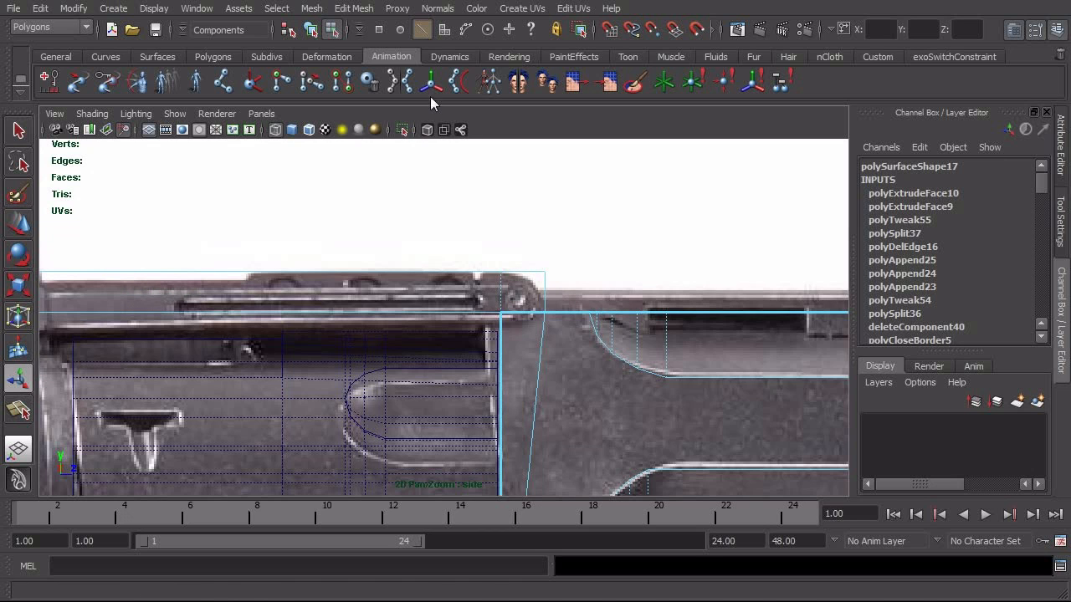
left_click(354, 10)
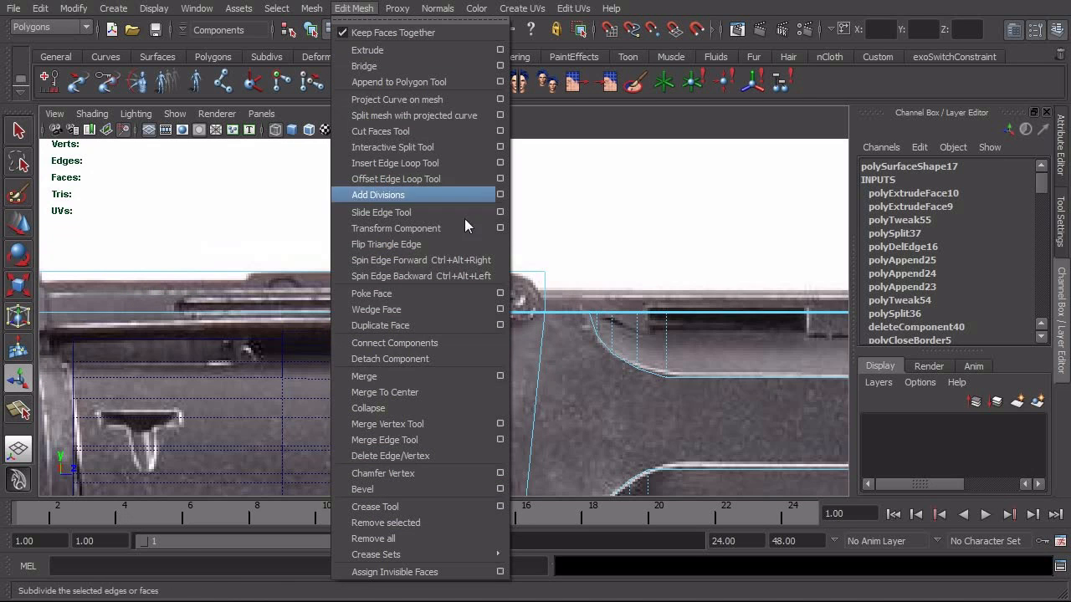
left_click(435, 485)
right_click_drag(436, 485, 536, 381, "alt")
left_click(958, 247)
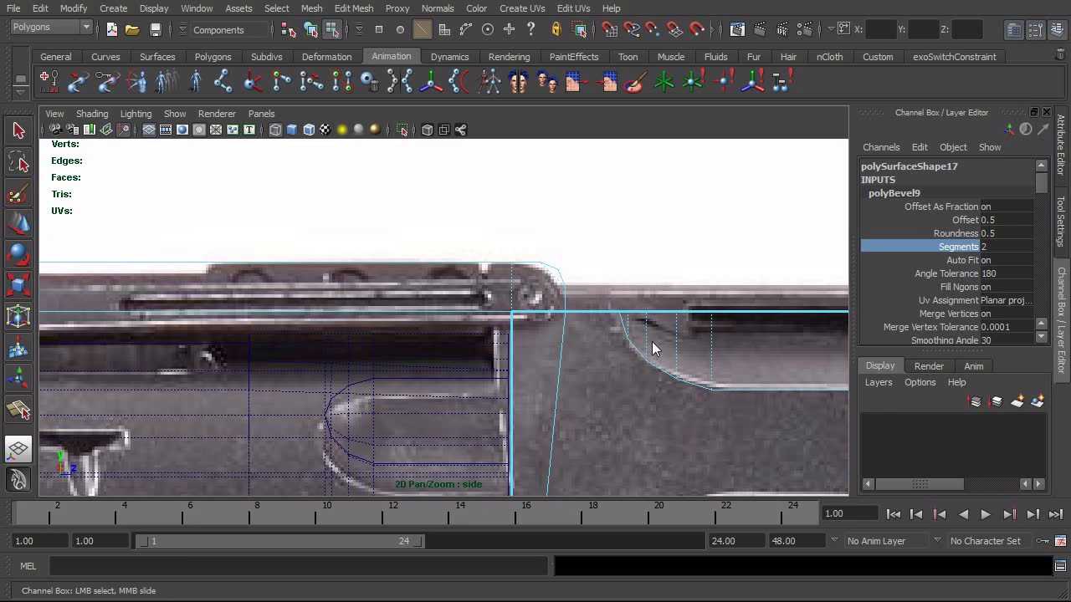
Compare the beveled strap corner with the rounded hinge outline in the side reference
right_click_drag(598, 360, 537, 347, "alt")
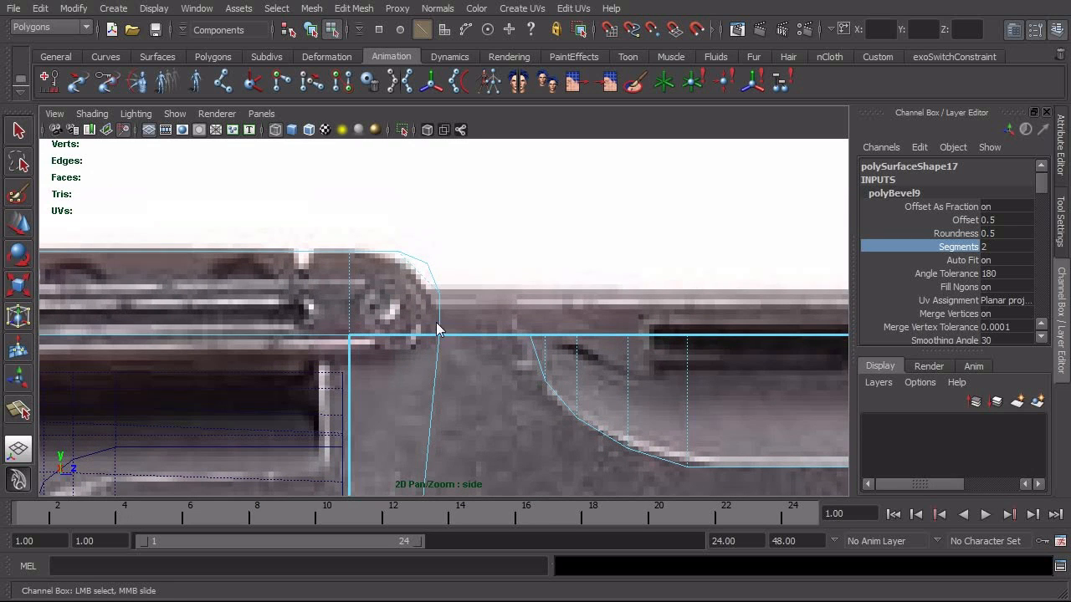
key("t")
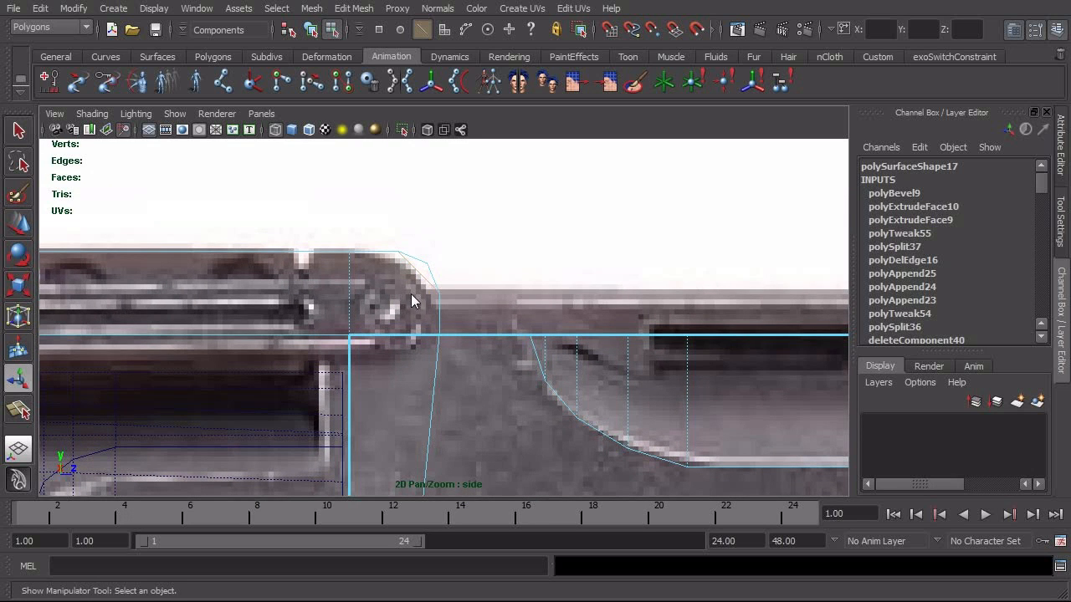
right_click(411, 294, "shift")
key("Delete")
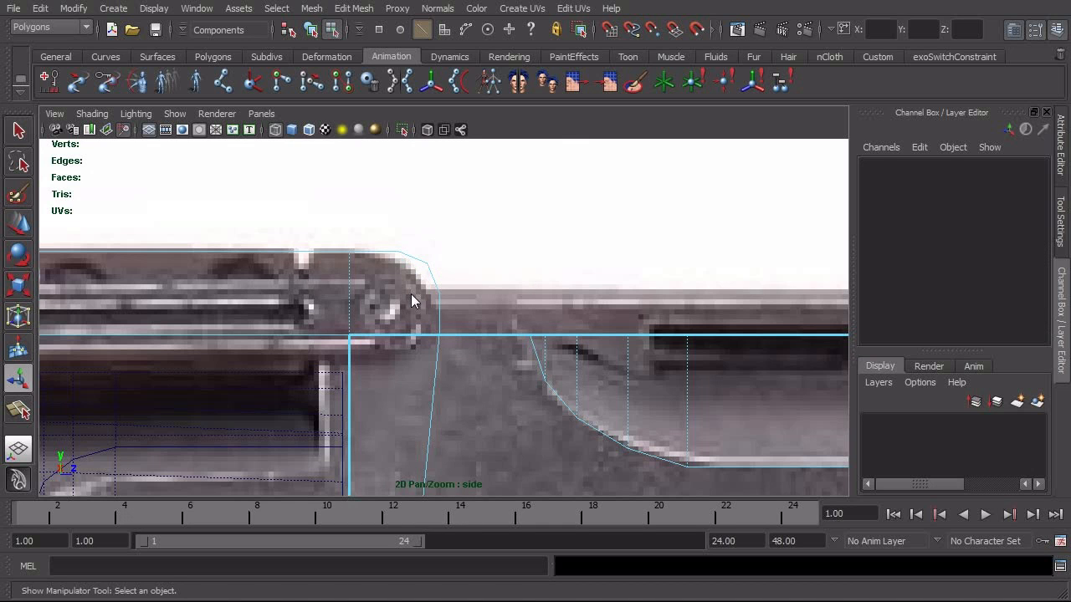
right_click_drag(455, 293, 832, 269, "alt")
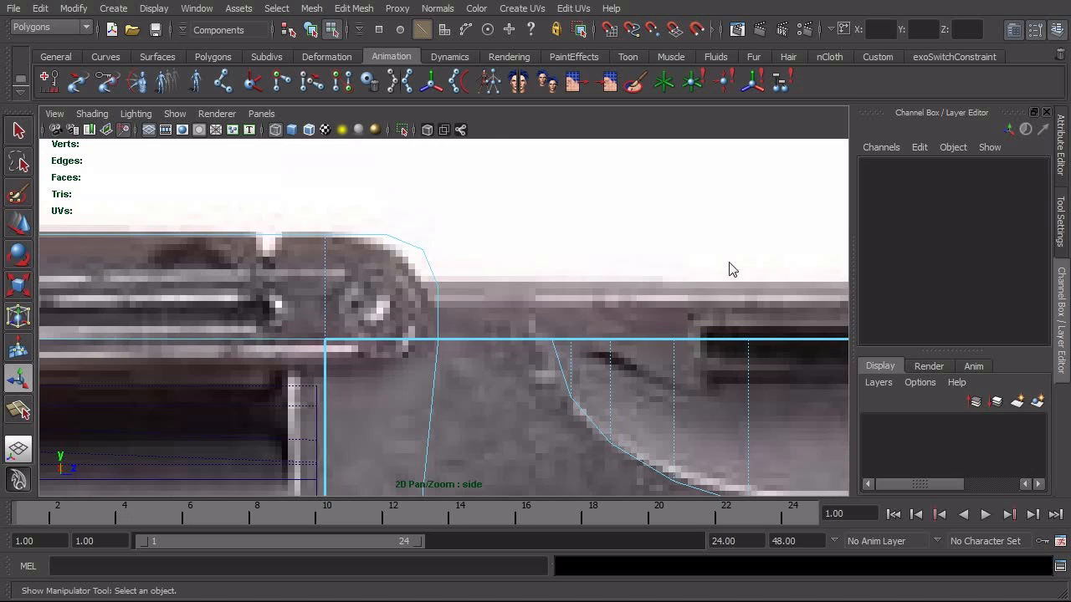
right_click_drag(729, 268, 534, 279, "alt")
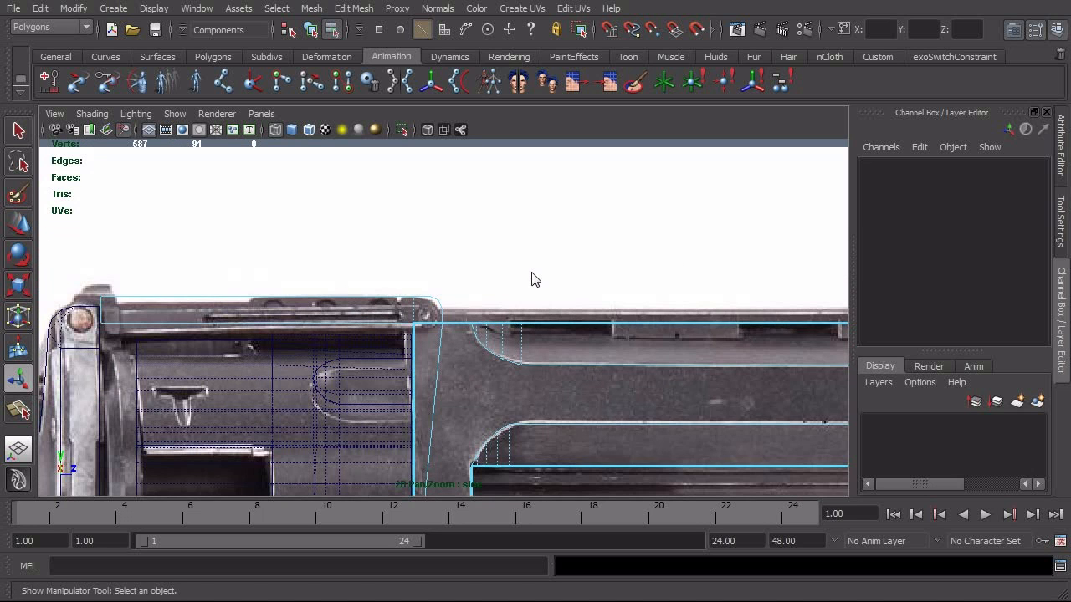
key("F8")
key("F8")
key("F8")
Delete the slanted edge running down the side of the barrel piece beside the cylinder, working in shaded perspective
key("space")
left_click_drag(497, 294, 500, 271)
left_click_drag(595, 311, 476, 343, "alt")
key("5")
right_click_drag(475, 323, 457, 303)
left_click(454, 295)
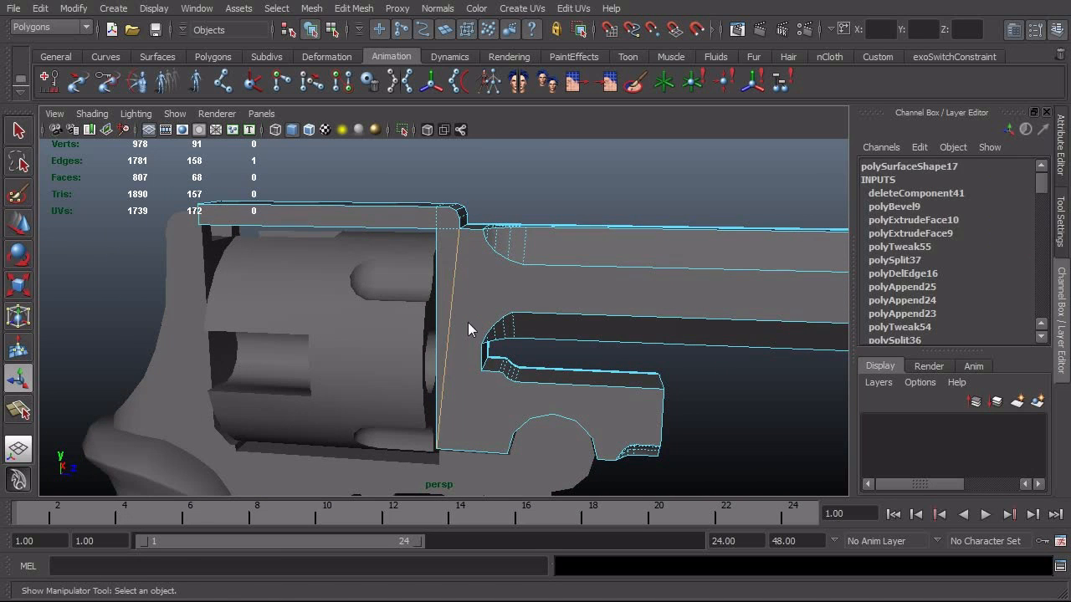
left_click_drag(467, 322, 464, 294, "alt")
right_click_drag(454, 317, 389, 335, "shift")
Deselect the barrel piece and inspect the whole shaded revolver from several angles
left_click_drag(461, 371, 467, 336, "alt")
right_click_drag(482, 313, 360, 314, "alt")
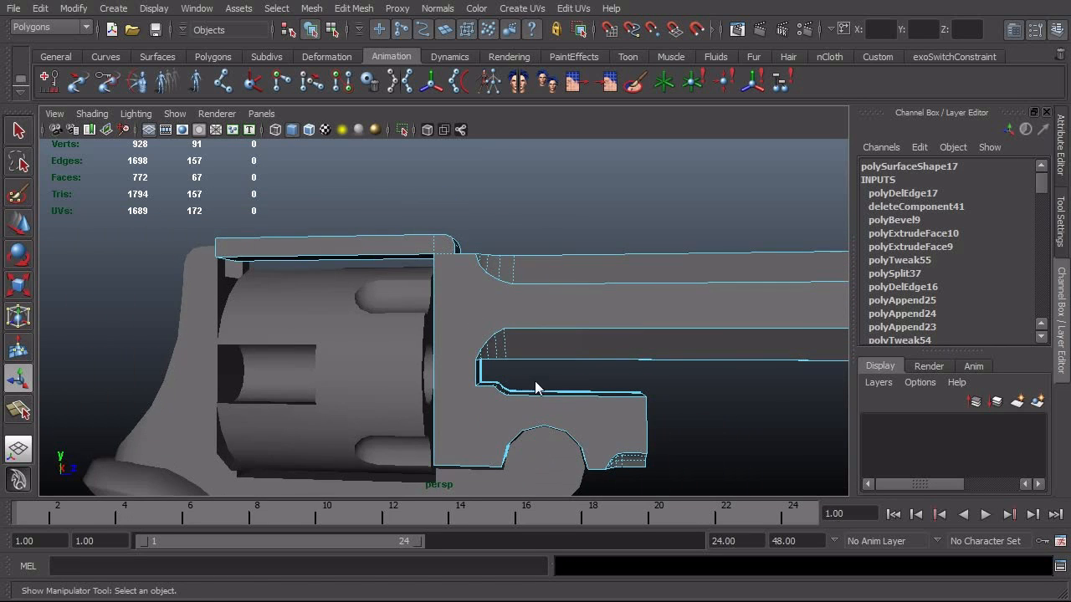
right_click_drag(609, 386, 452, 395, "alt")
left_click_drag(566, 397, 581, 368, "alt")
left_click(631, 391)
right_click_drag(581, 367, 493, 402, "alt")
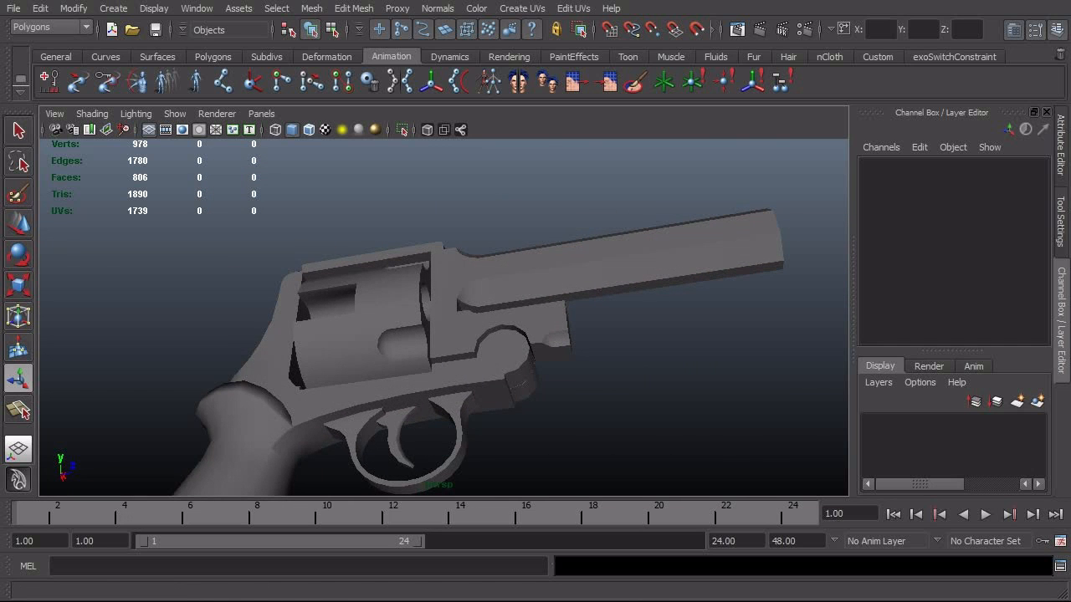
Switch to the photo viewer, examine the revolver in review_samaritan_1.jpg, and move the photo aside to uncover the model
key("alt+Tab")
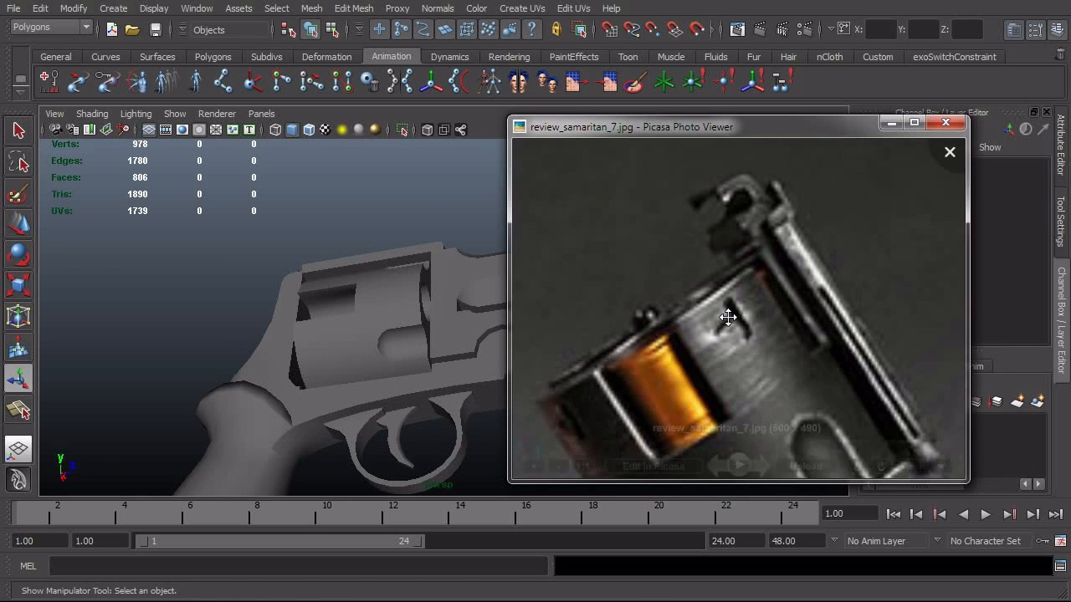
key("Left")
key("Left")
key("Left")
key("Left")
key("Left")
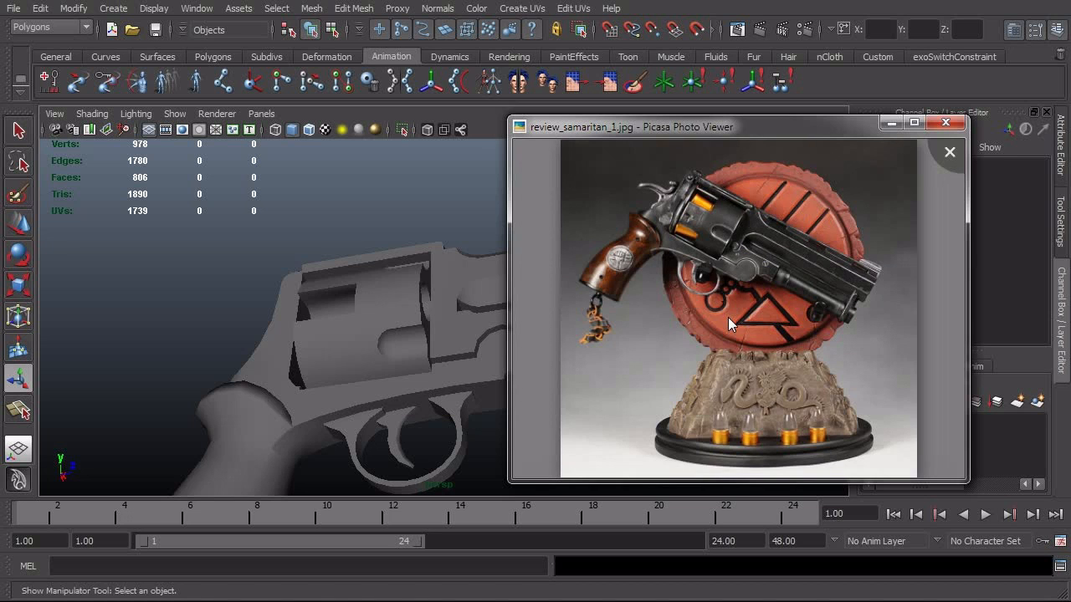
scroll(728, 317, "up", 5)
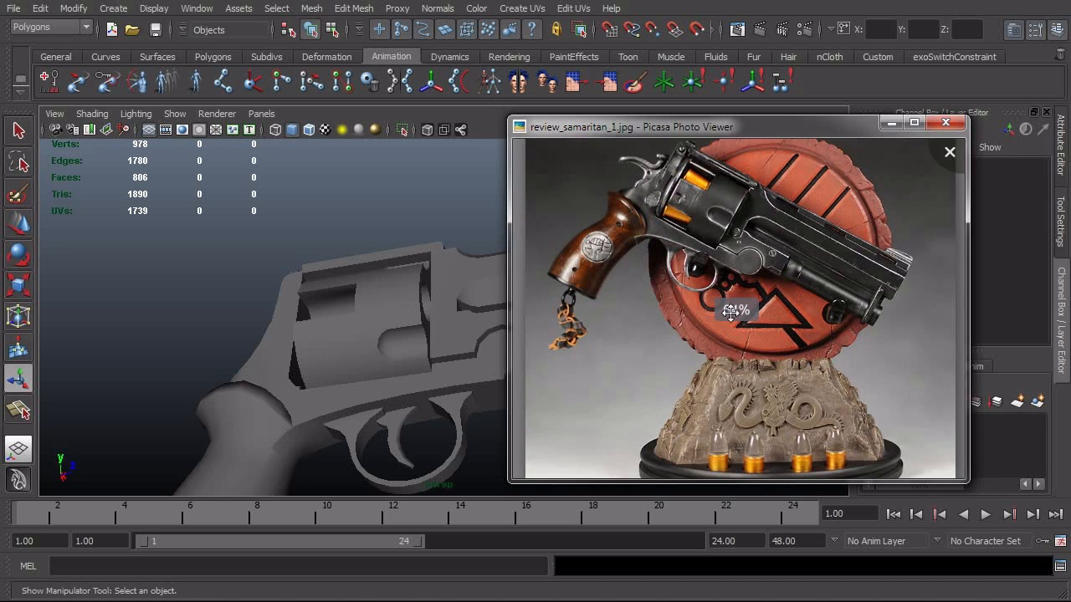
scroll(842, 287, "down", 3)
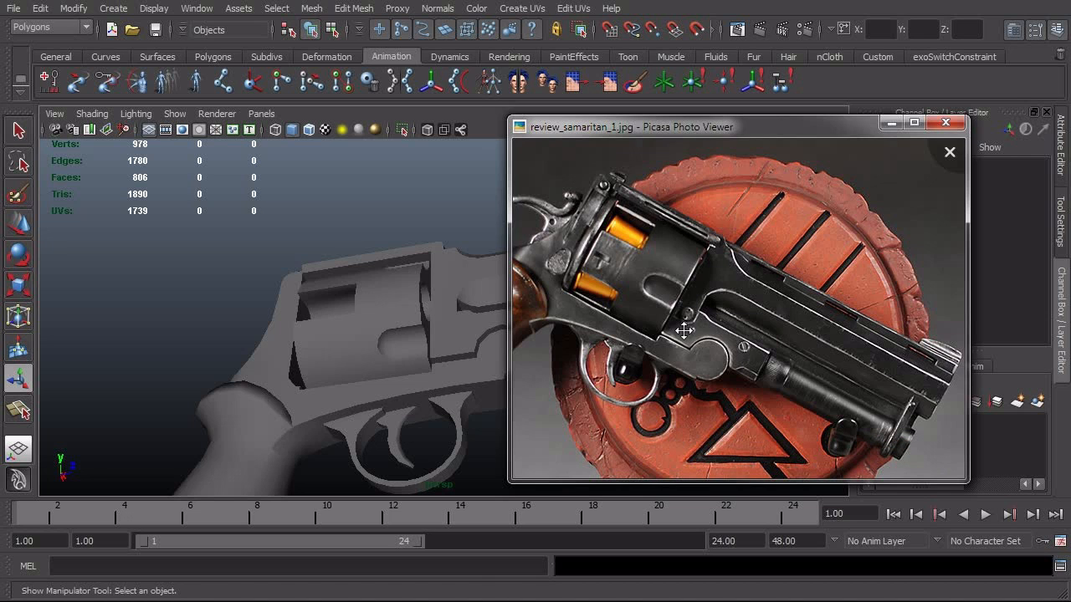
left_click_drag(589, 325, 560, 282)
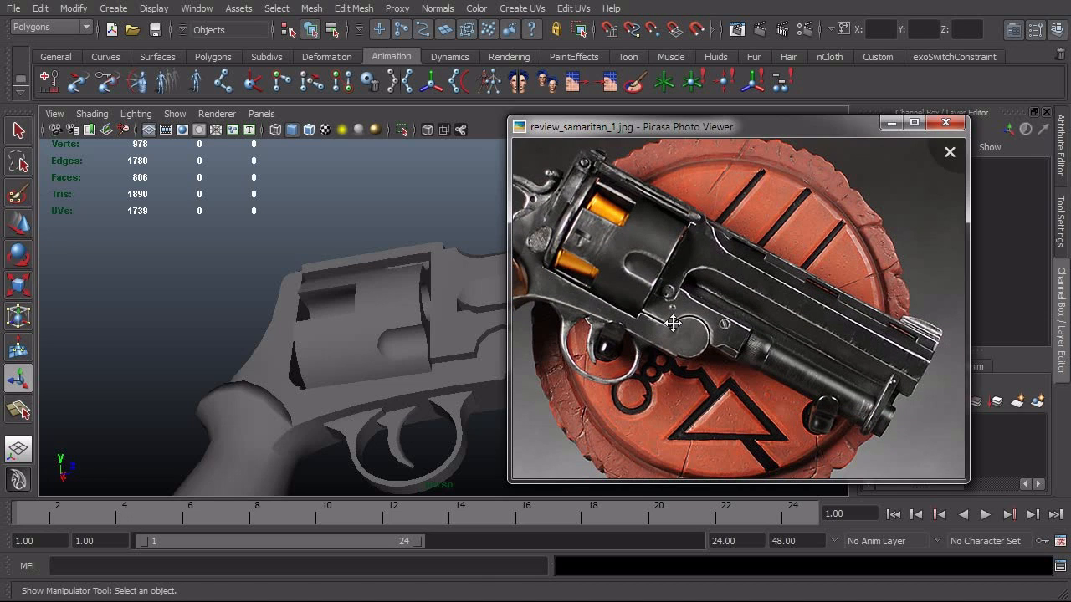
left_click_drag(713, 125, 893, 118)
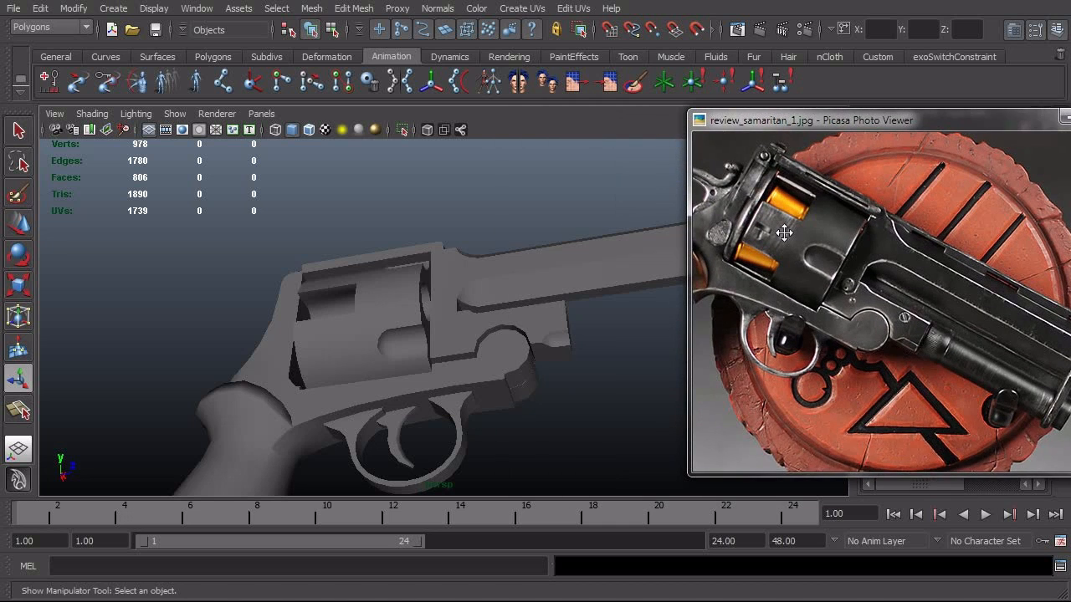
Select the revolver's main frame piece and display the perspective view in wireframe
left_click_drag(566, 326, 564, 414, "alt")
left_click(492, 278)
left_click(487, 356)
key("space")
right_click_drag(564, 414, 604, 379, "alt")
key("4")
mouse_move(605, 379)
left_mouse_down("alt")
mouse_move(616, 335)
mouse_move(610, 375)
left_mouse_up("alt")
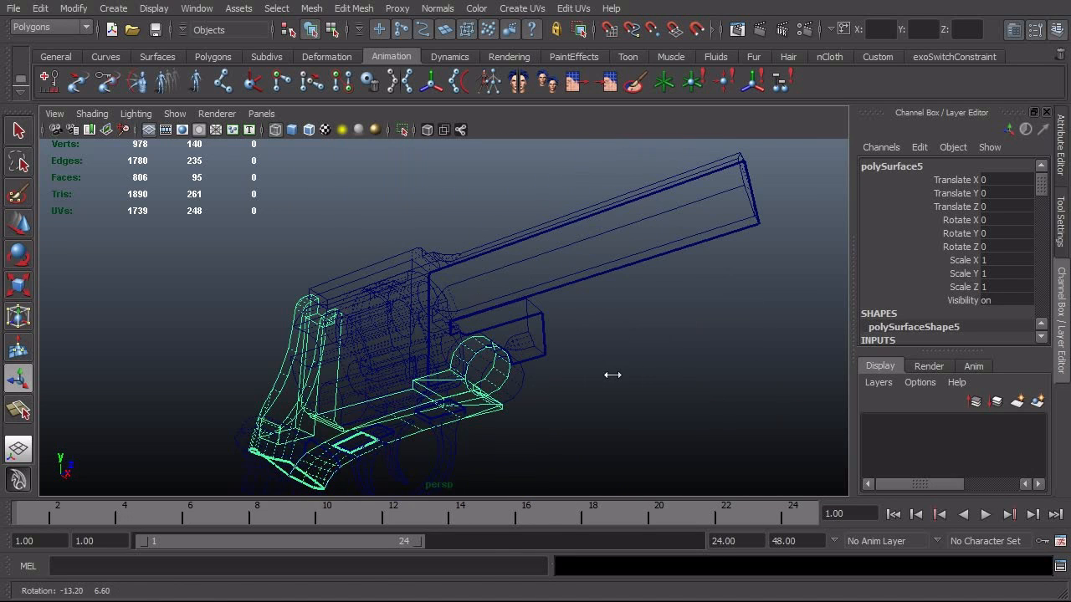
Switch to the photo viewer, browse the Samaritan revolver reference photos for the frame and grip details, and minimize the viewer
key("alt+Tab")
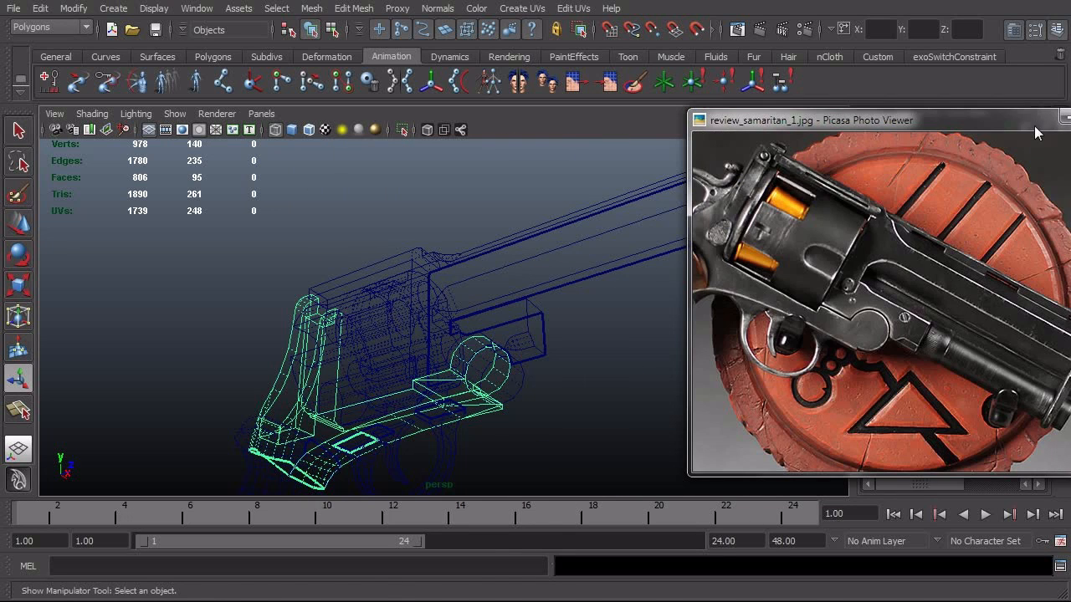
left_click_drag(1035, 127, 736, 69)
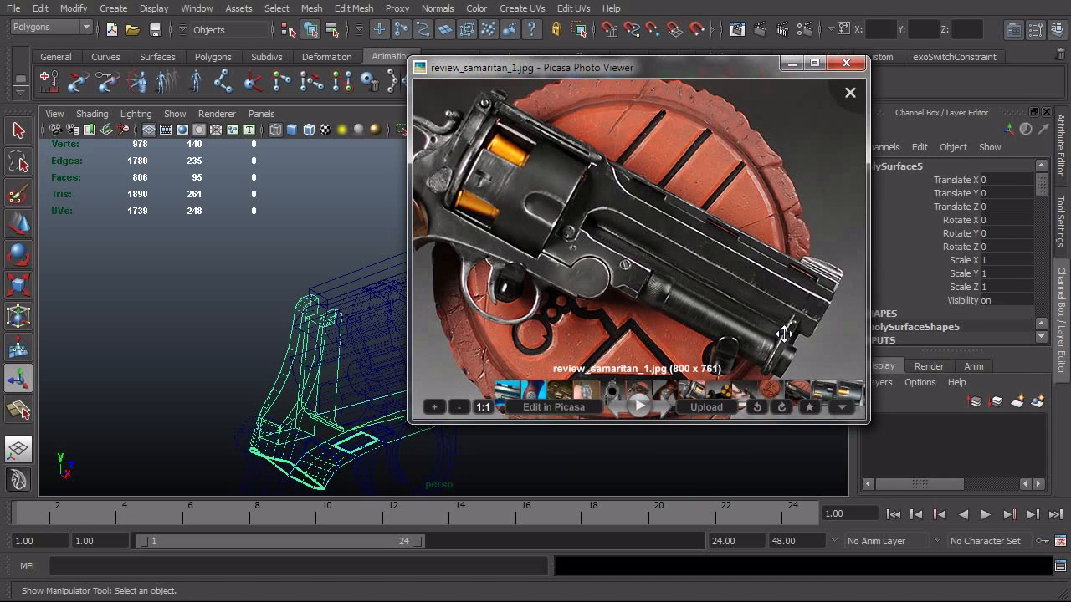
key("Left")
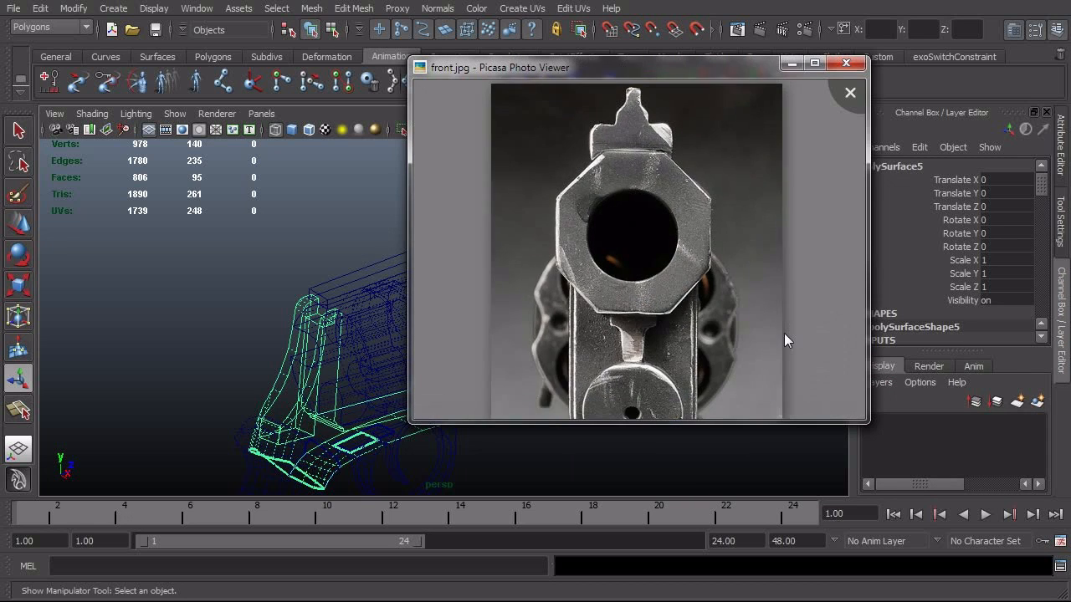
key("Right")
key("Right")
key("Right")
key("Right")
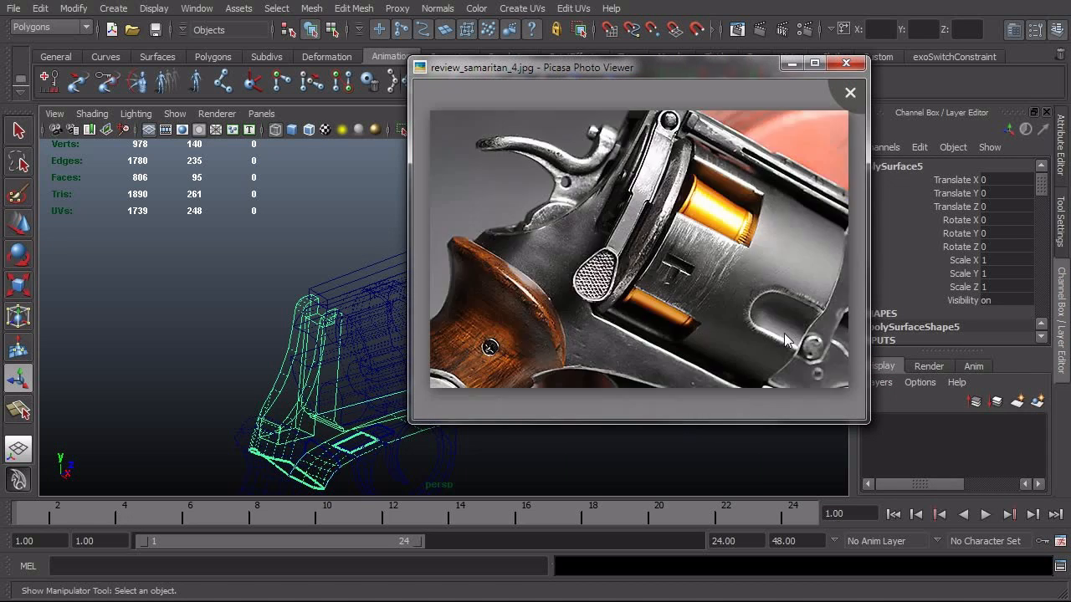
key("Right")
key("Right")
key("Right")
key("Right")
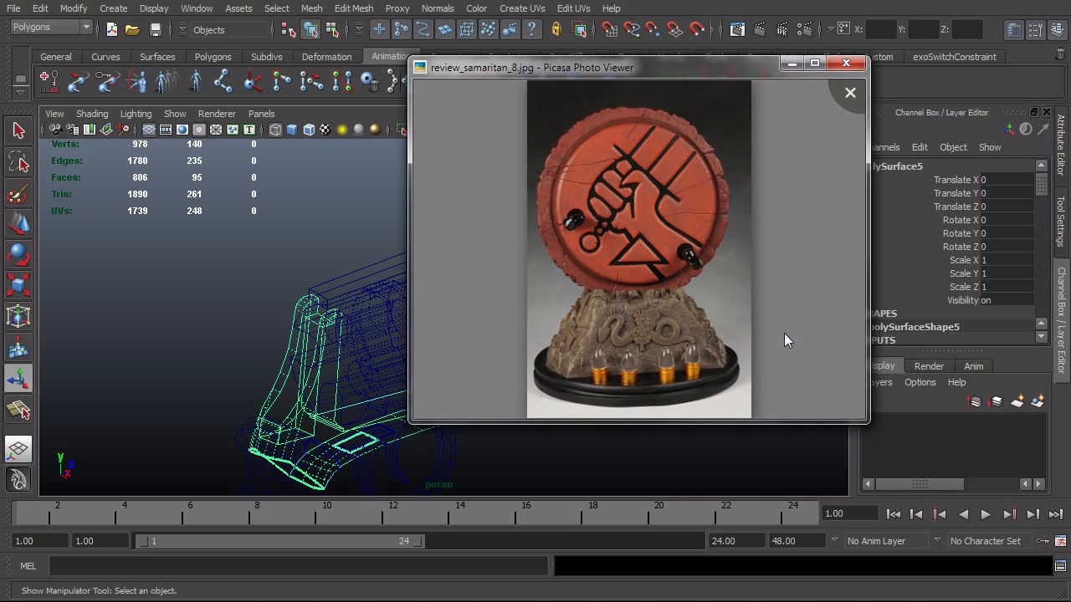
key("Right")
key("Right")
key("Right")
key("Right")
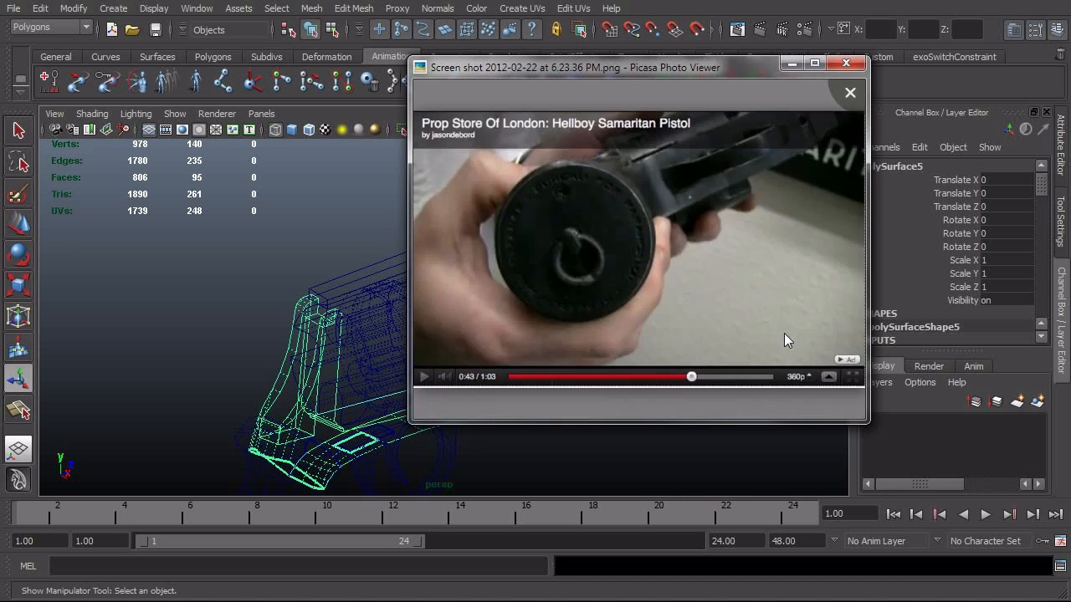
key("Right")
key("Right")
key("Right")
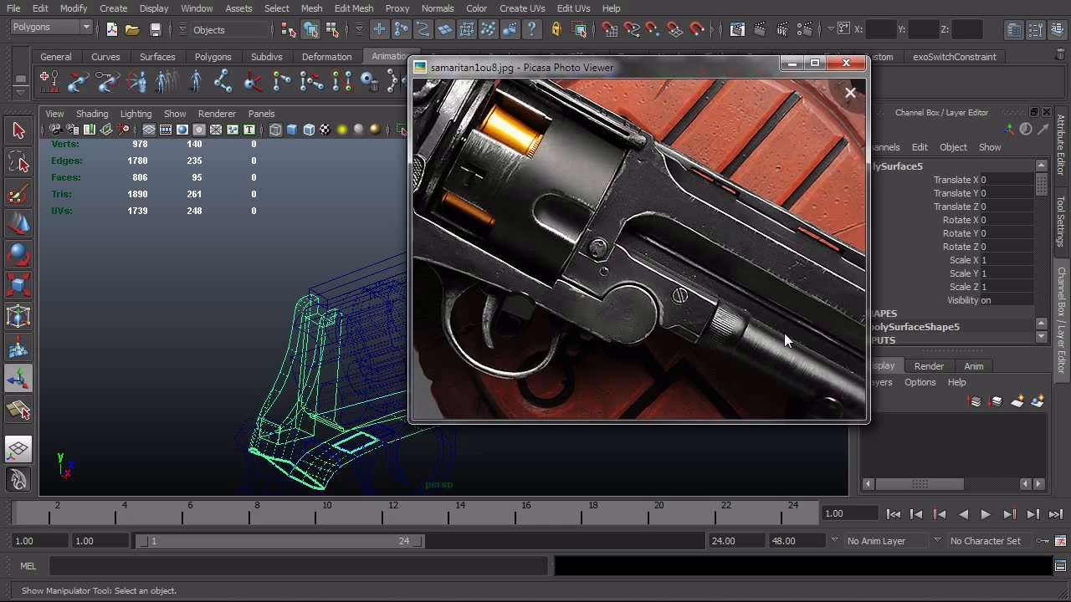
key("Right")
key("Right")
key("Right")
key("Right")
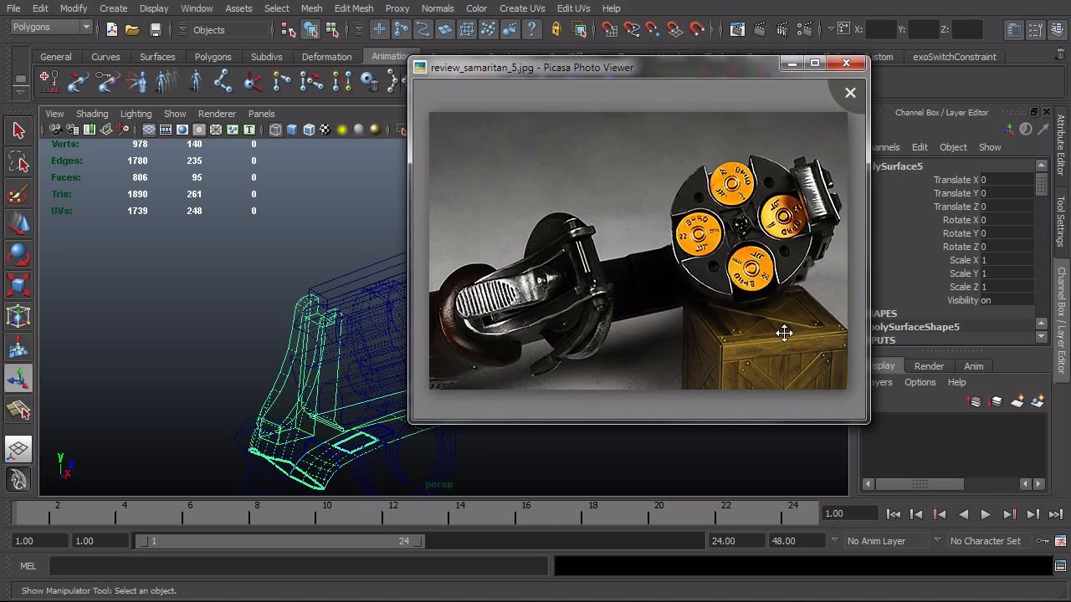
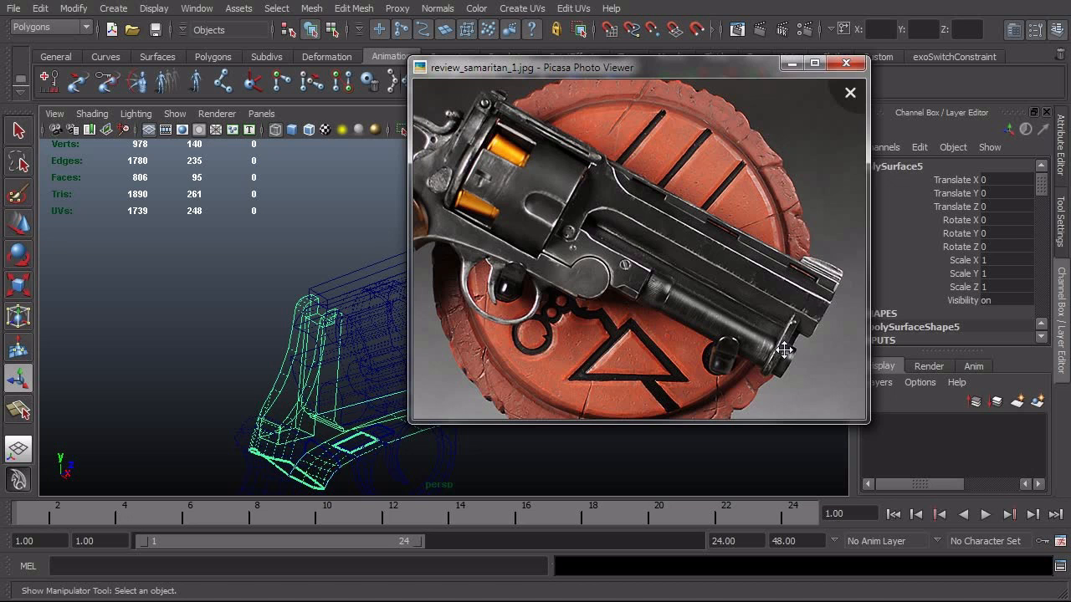
left_click(792, 63)
Return to shaded display and view the revolver's frame and trigger guard from below
scroll(642, 266, "down", 1)
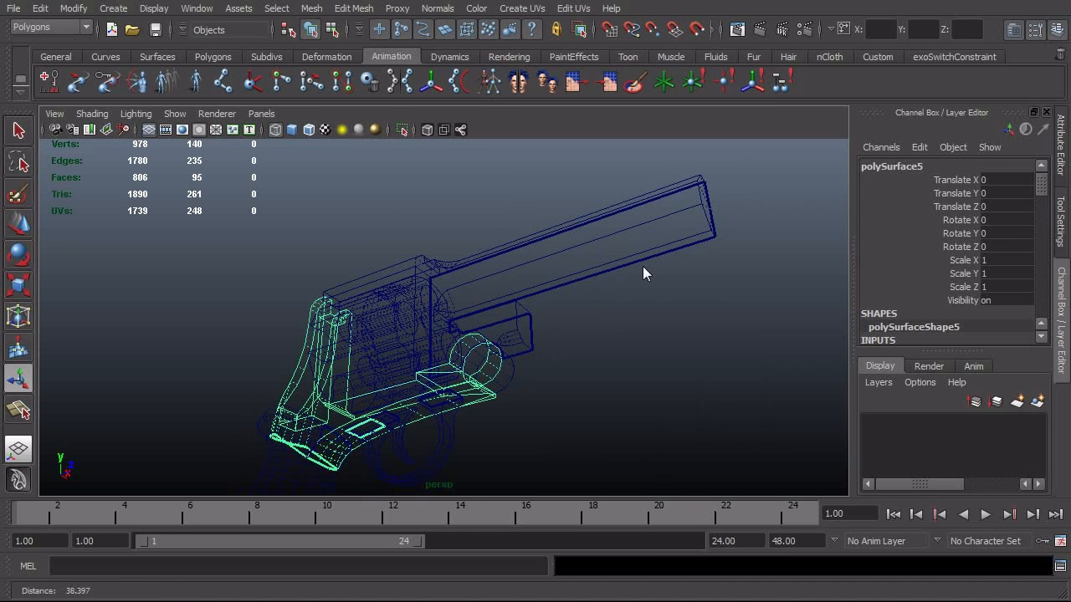
left_click_drag(651, 358, 652, 356, "alt")
key("5")
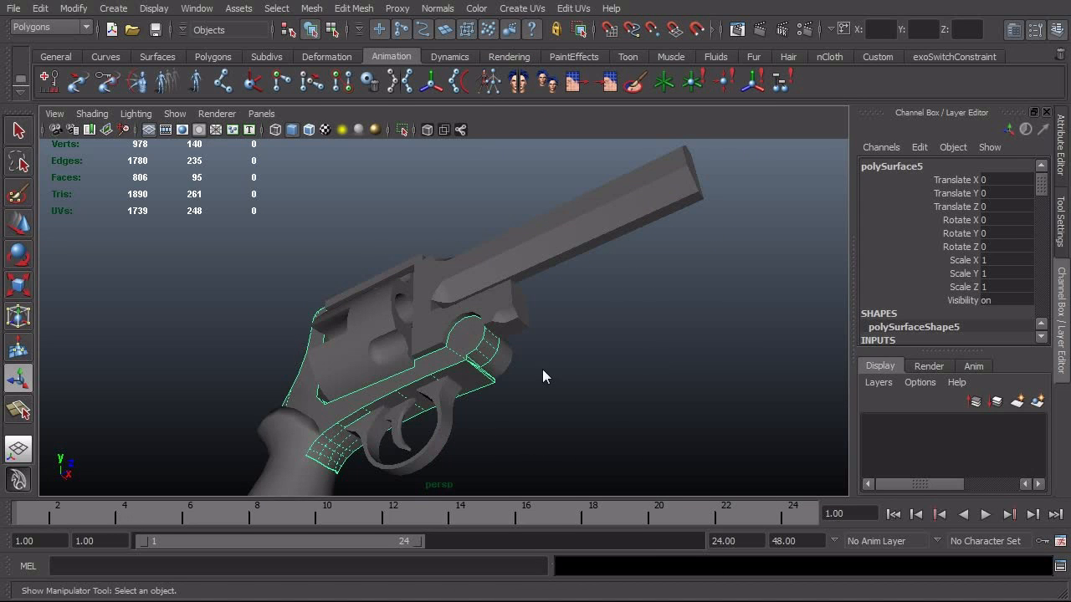
left_click_drag(269, 395, 368, 386, "alt")
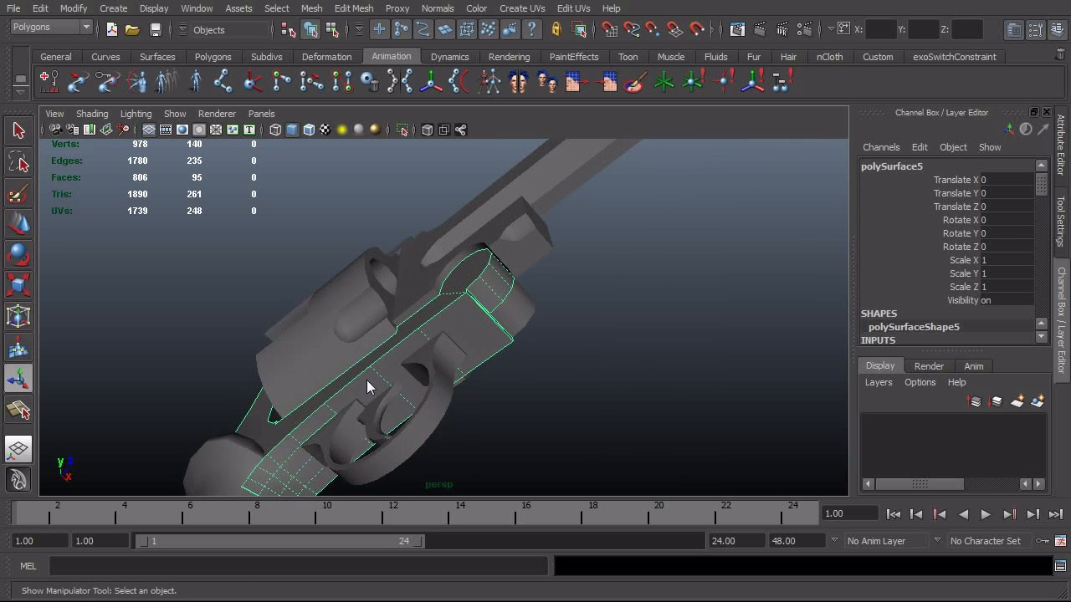
left_click_drag(410, 438, 377, 399, "alt")
Group the trigger guard, trigger, main frame piece and round hinge cylinder together
left_click(381, 393)
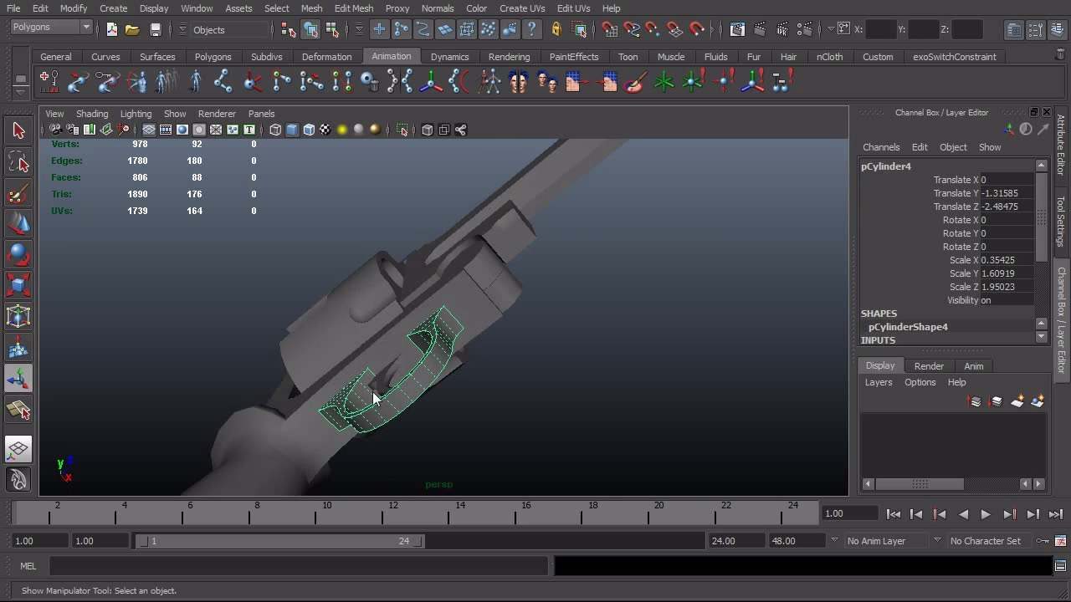
left_click(384, 397)
left_click(302, 432)
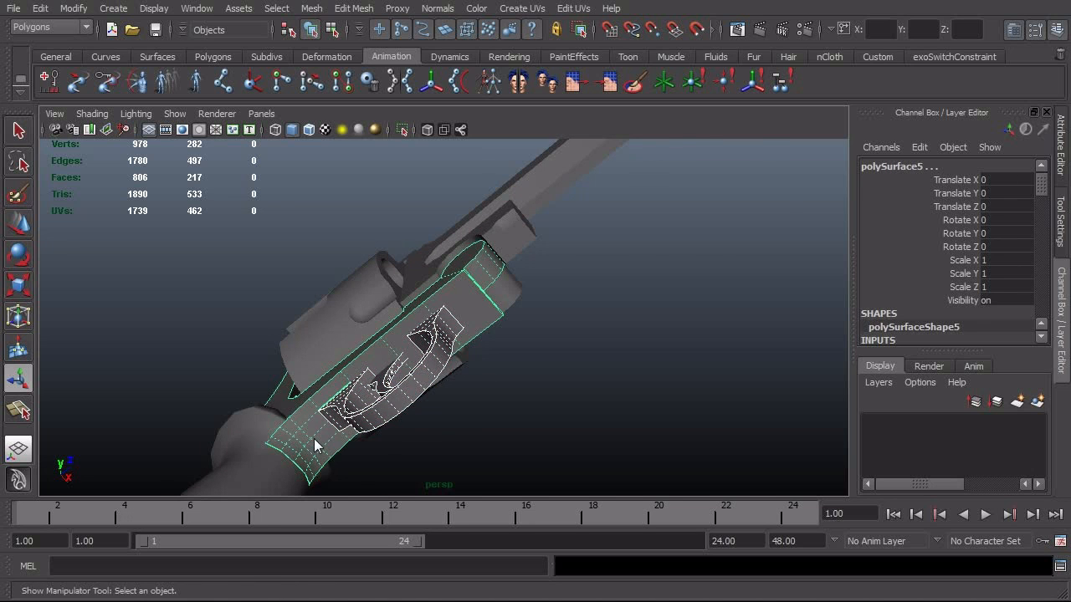
left_click_drag(302, 433, 404, 405, "alt")
right_click_drag(404, 406, 446, 407, "alt")
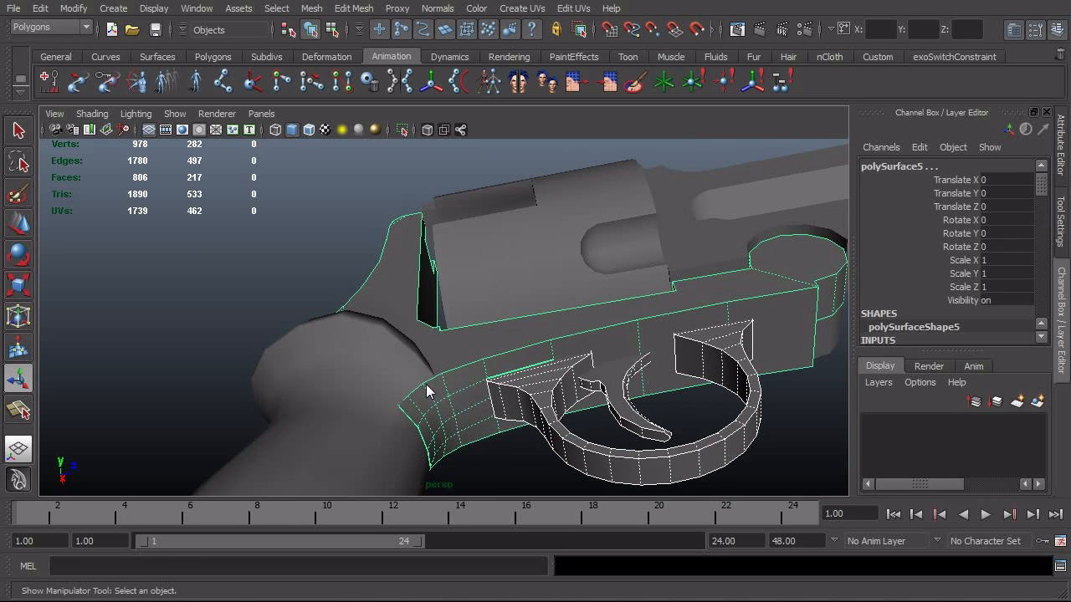
left_click_drag(427, 446, 467, 438, "alt")
left_click(330, 385)
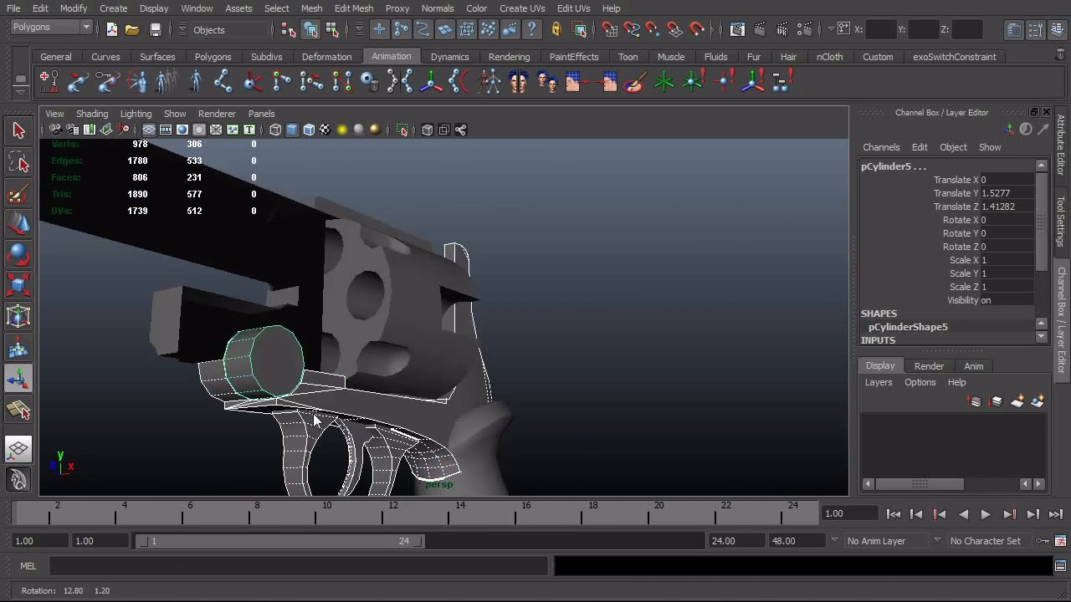
left_click_drag(330, 384, 545, 371, "alt")
left_click_drag(566, 400, 543, 366, "alt")
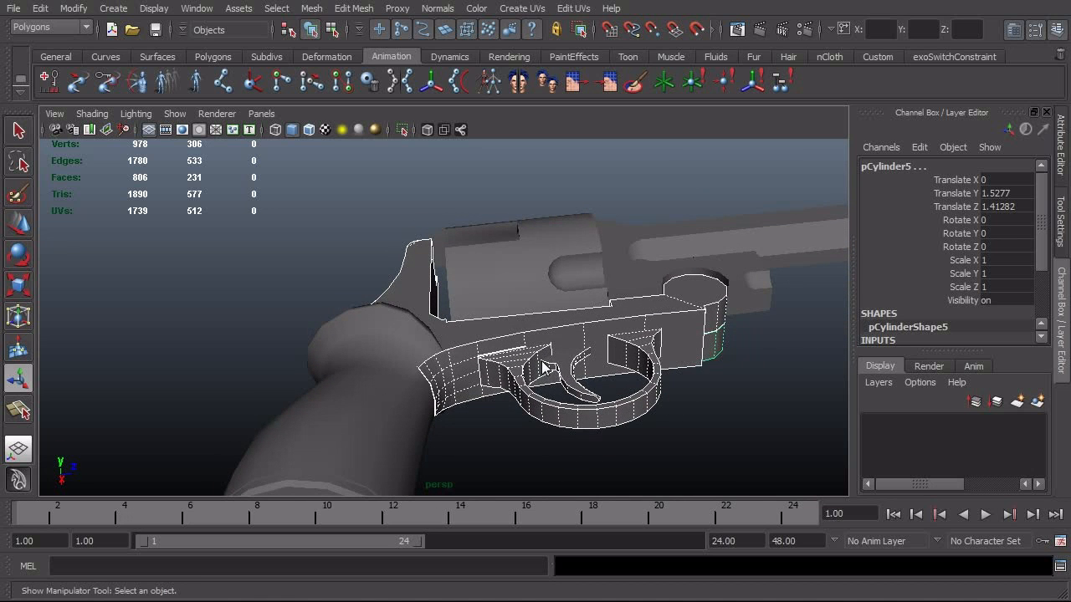
left_click(40, 9)
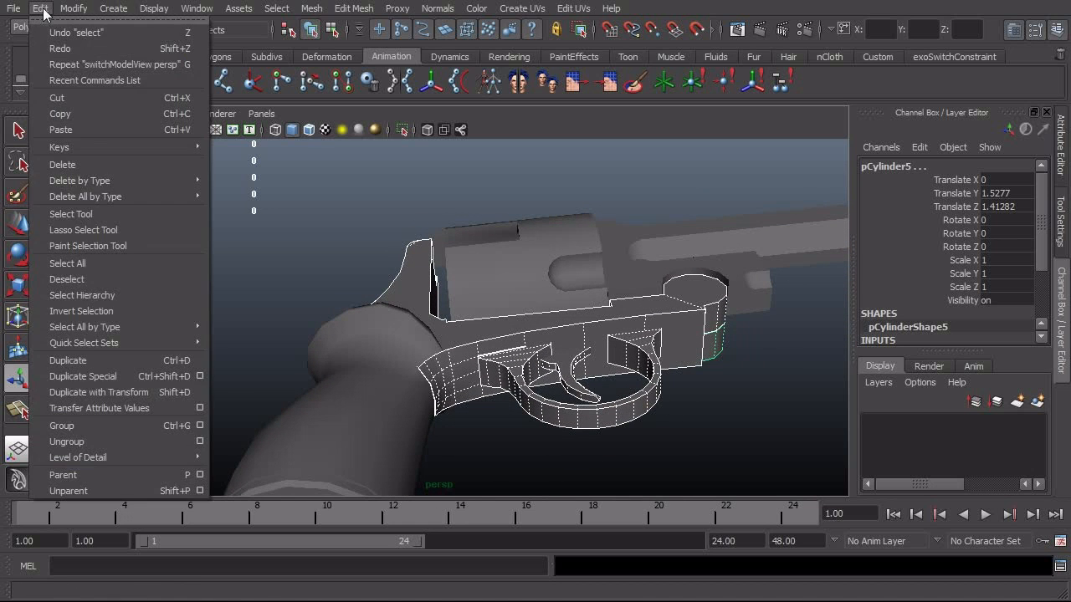
left_click(132, 426)
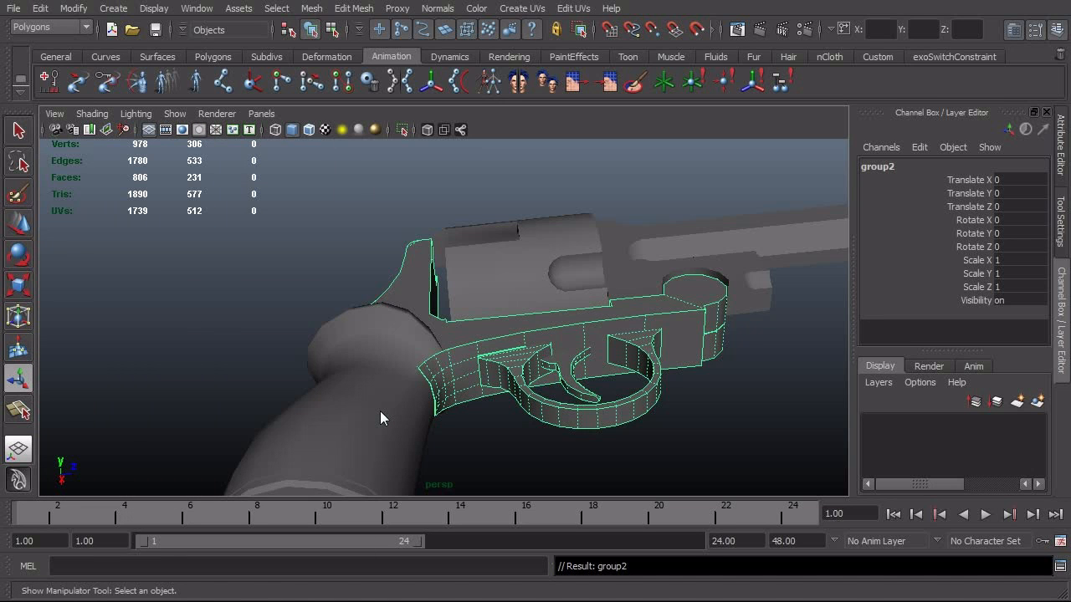
Select the grip's border edge loop where it meets the frame, using soft selection with a falloff radius of 1.92
key("r")
left_click_drag(445, 411, 351, 468, "alt")
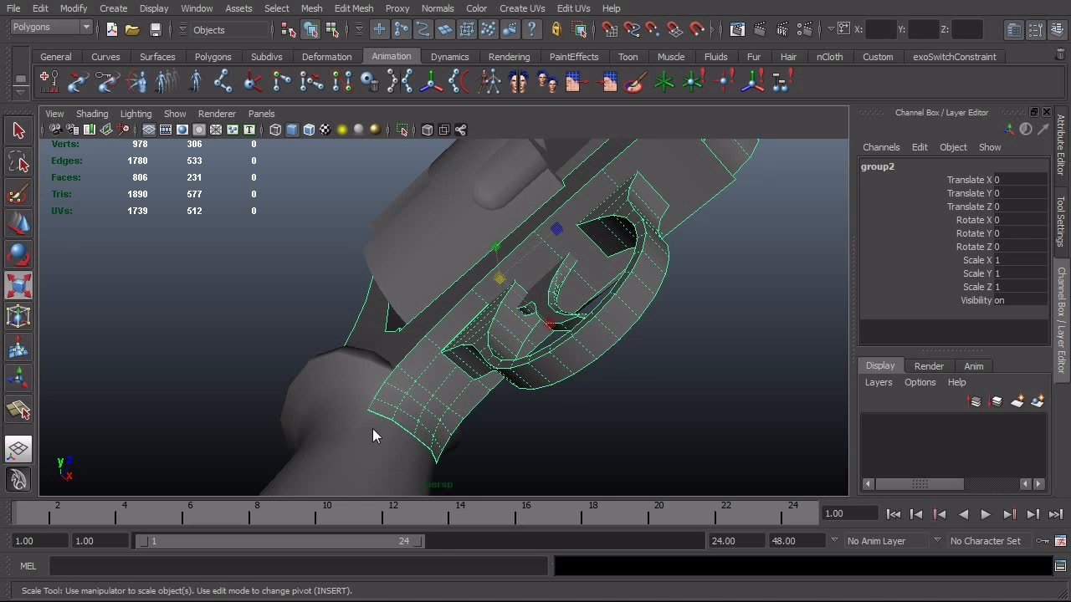
right_click(372, 428)
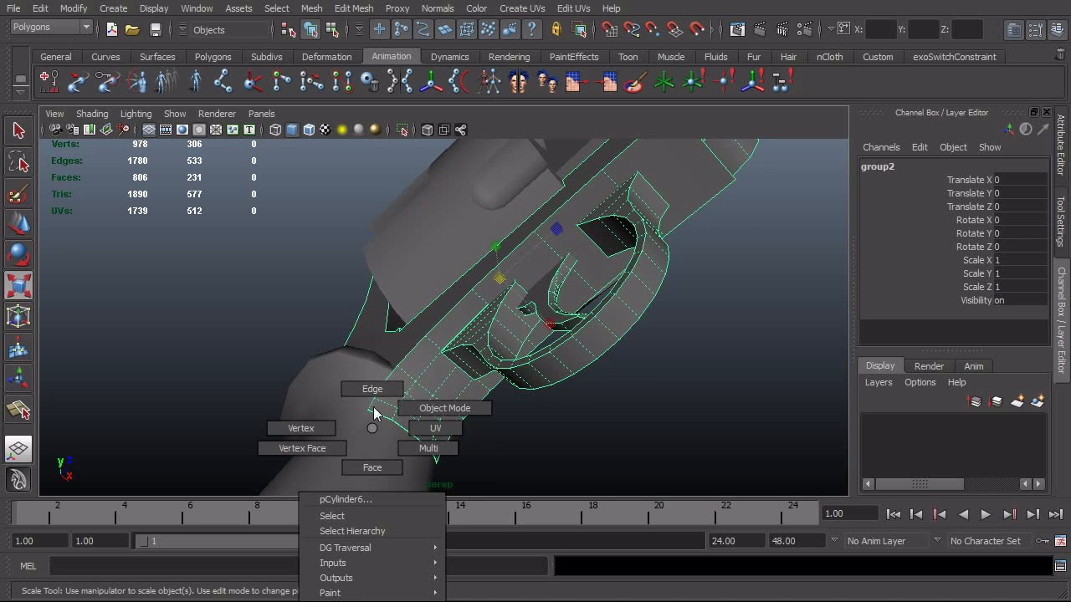
left_click(372, 389)
left_click_drag(375, 381, 383, 423, "alt")
double_click(383, 425)
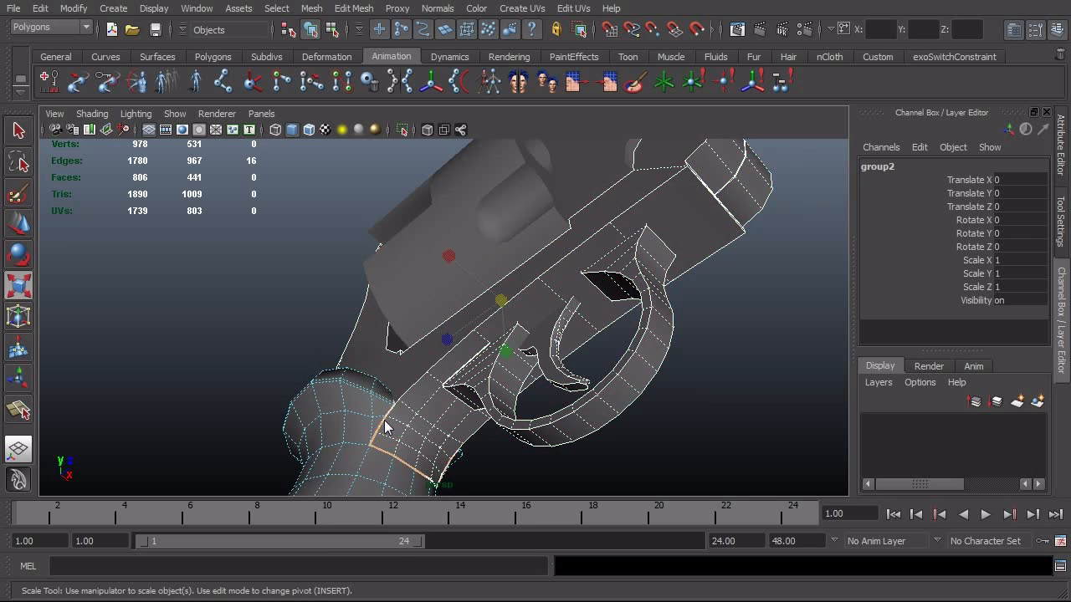
mouse_move(533, 429)
left_mouse_down("alt")
mouse_move(503, 426)
mouse_move(516, 421)
left_mouse_up("alt")
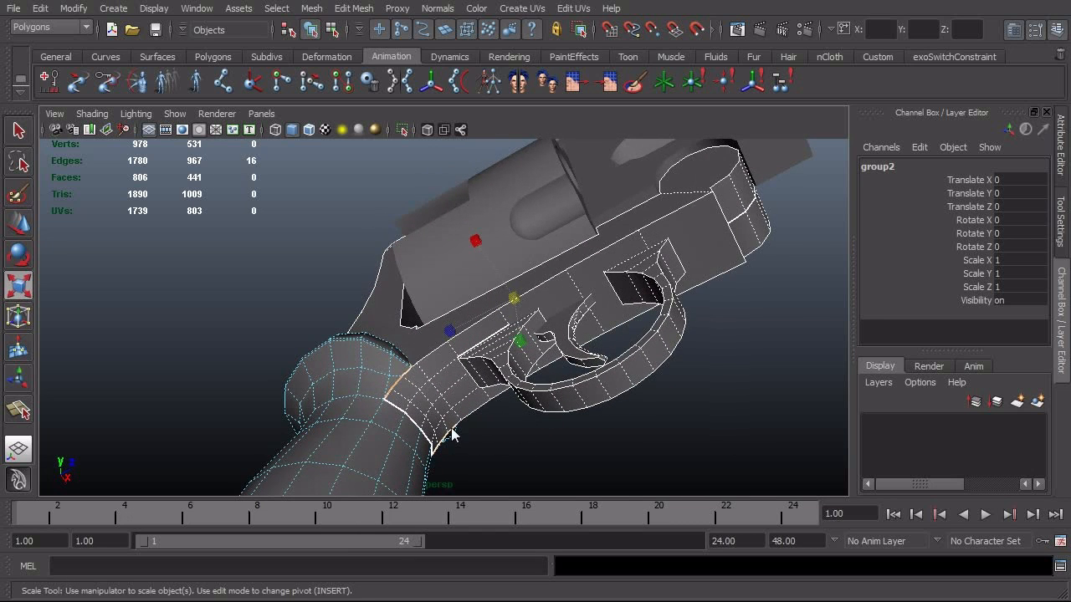
right_click_drag(450, 427, 507, 401, "alt")
key("b")
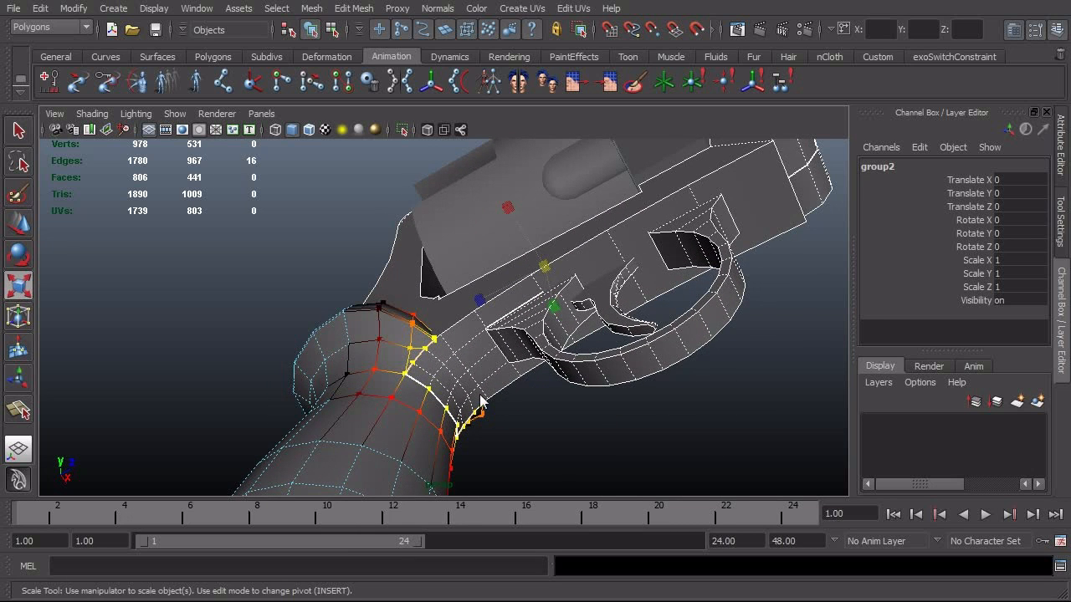
left_click_drag(507, 401, 496, 403, "alt")
mouse_move(490, 389)
middle_mouse_down()
mouse_move(446, 387)
mouse_move(490, 373)
middle_mouse_up()
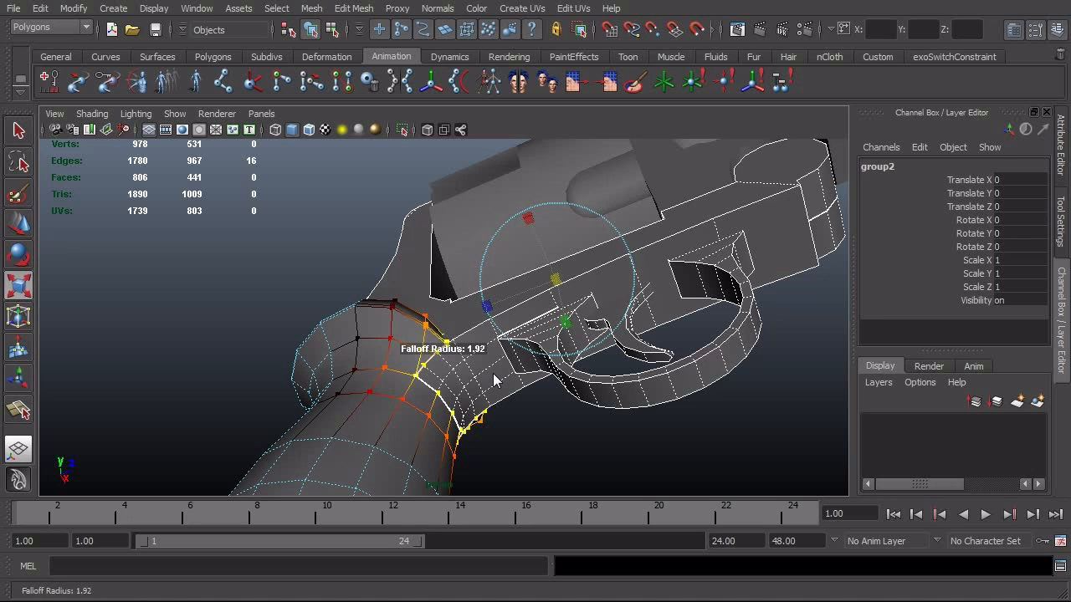
Examine the soft-selected joint between the grip and the frame from several angles and distances
left_click_drag(552, 368, 413, 337, "alt")
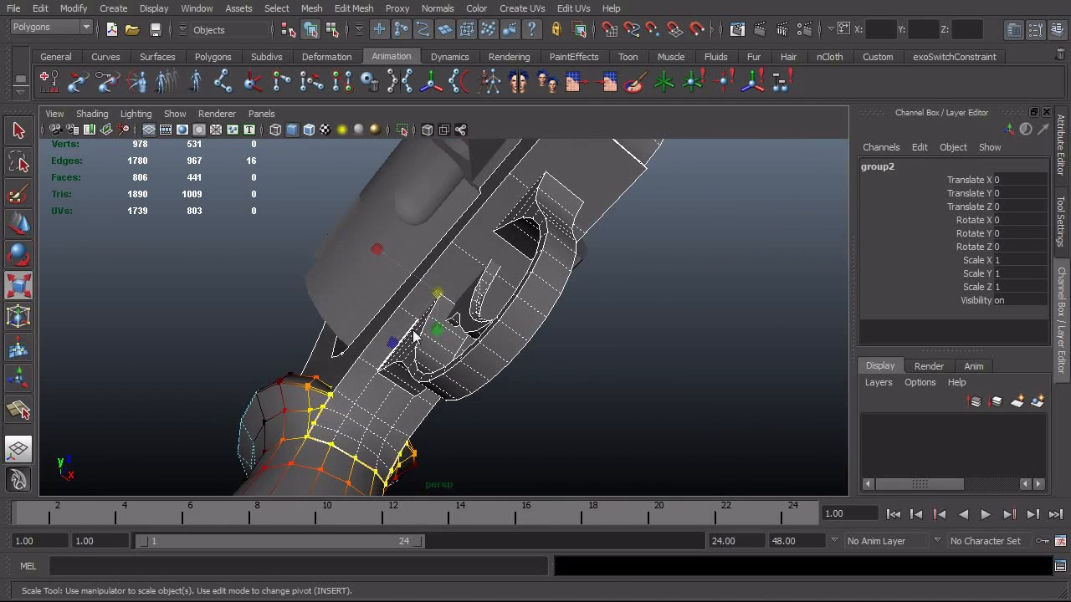
left_click_drag(415, 265, 512, 320, "alt")
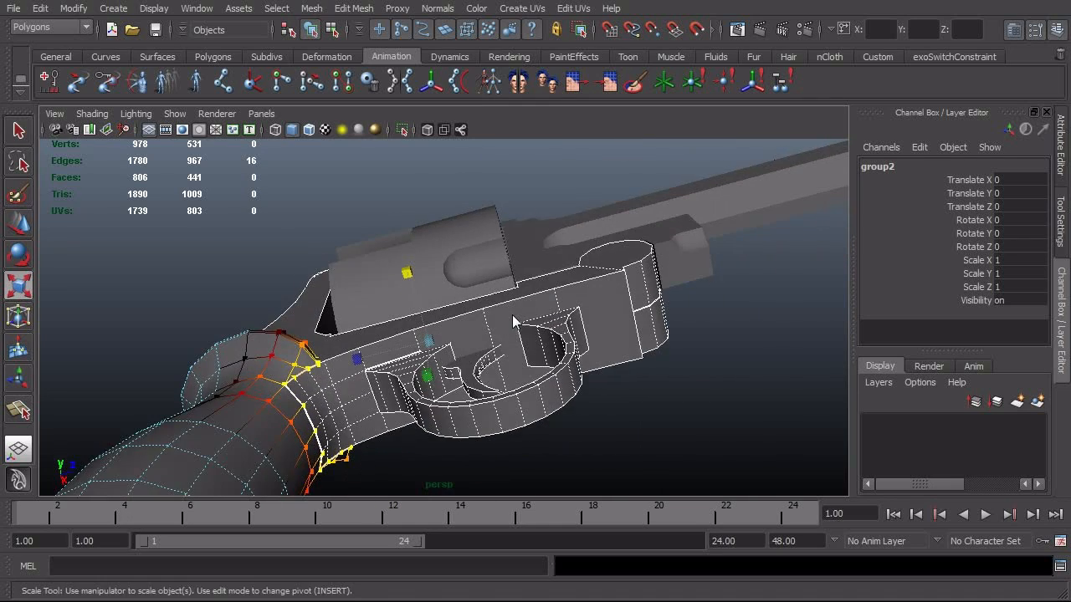
right_click_drag(513, 320, 611, 327, "alt")
middle_click_drag(612, 327, 427, 350, "alt")
right_click_drag(426, 350, 633, 334, "alt")
left_click_drag(633, 335, 583, 333, "alt")
middle_click_drag(583, 333, 532, 351, "alt")
left_click_drag(532, 352, 649, 310, "alt")
right_click_drag(649, 309, 604, 328, "alt")
left_click_drag(604, 328, 570, 344, "alt")
left_click_drag(508, 368, 437, 326, "alt")
middle_click_drag(467, 381, 662, 263, "alt")
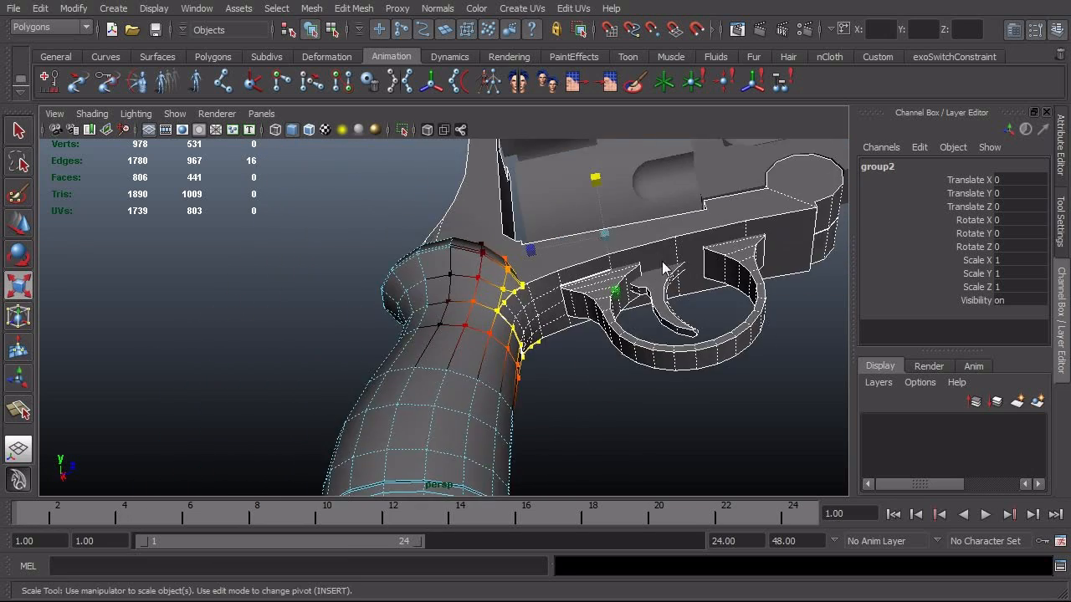
Return to object selection and inspect the selected grip from underneath
left_click_drag(661, 268, 484, 380, "alt")
key("F8")
key("F8")
left_click(568, 340)
scroll(462, 394, "down", 4)
left_click(484, 380)
scroll(453, 433, "down", 3)
left_click_drag(544, 452, 466, 373, "alt")
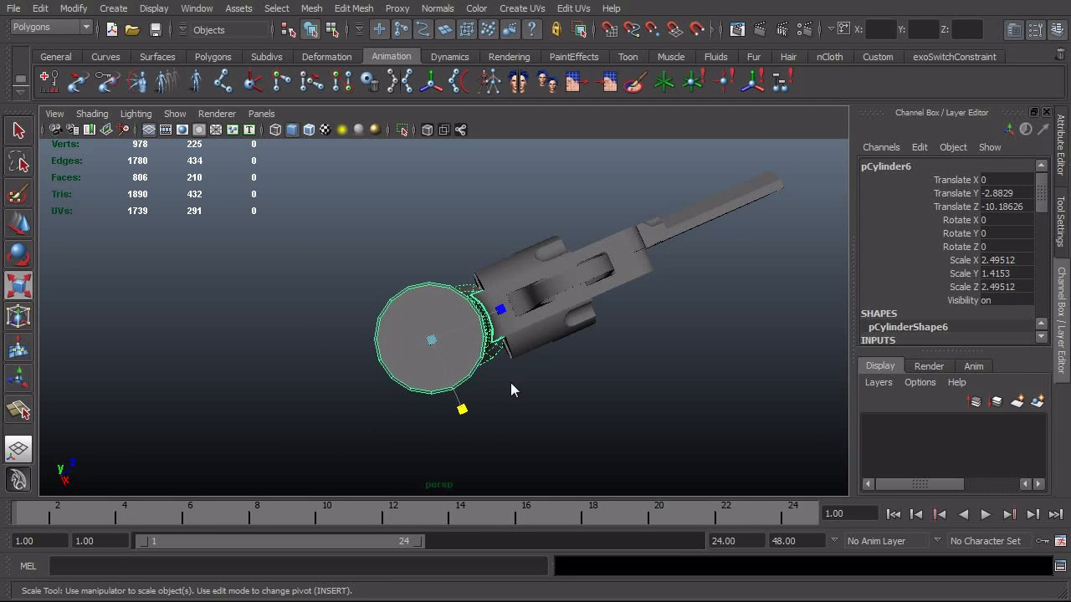
Deselect the grip and examine the shaded transition between the grip, frame and trigger guard up close
left_click_drag(420, 350, 606, 416, "alt")
left_click(614, 385)
scroll(614, 385, "down", 3)
left_click_drag(532, 388, 411, 347, "alt")
right_click_drag(411, 346, 637, 352, "alt")
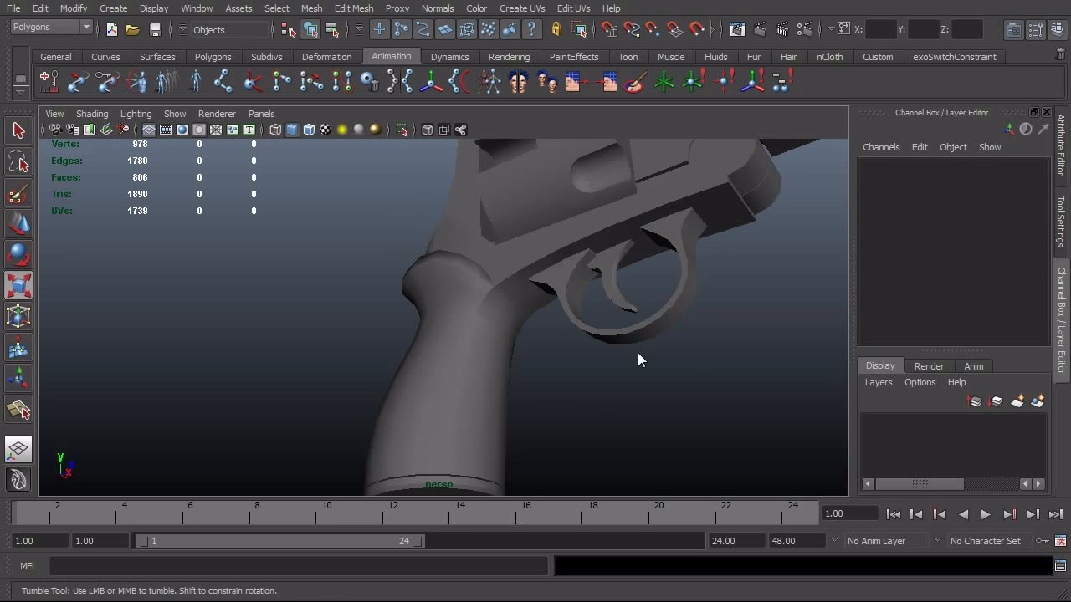
left_click_drag(637, 353, 531, 323, "alt")
middle_click_drag(534, 355, 540, 440, "alt")
right_click_drag(541, 440, 722, 413, "alt")
left_click_drag(722, 413, 636, 444, "alt")
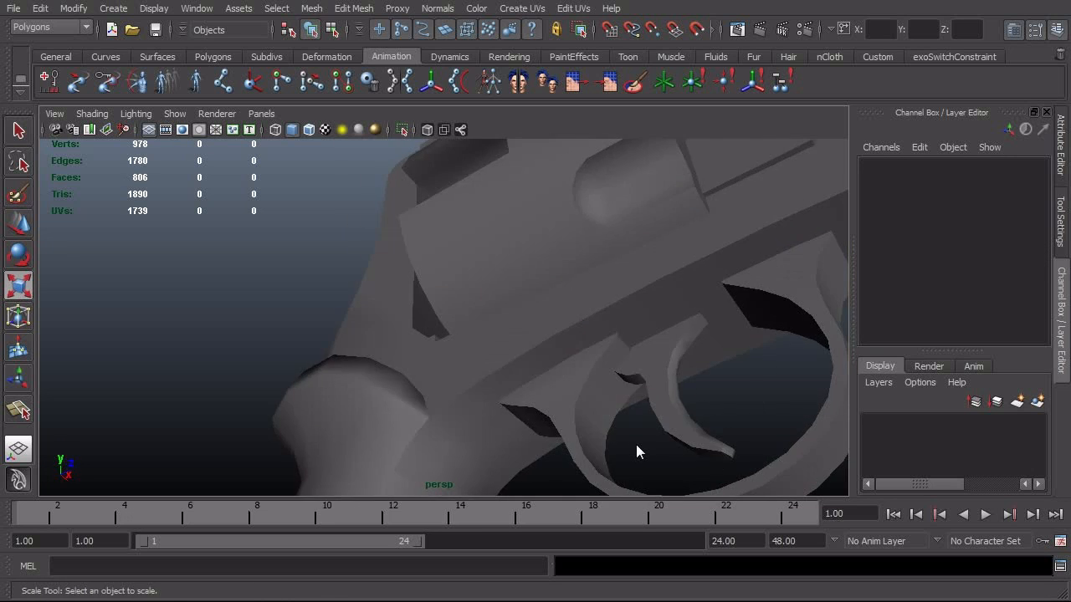
middle_click_drag(600, 462, 666, 308, "alt")
left_click_drag(666, 307, 506, 337, "alt")
Check how the edges of the grip and frame line up at their joint, and clear the selection
left_click(368, 378)
right_click_drag(368, 378, 597, 342, "alt")
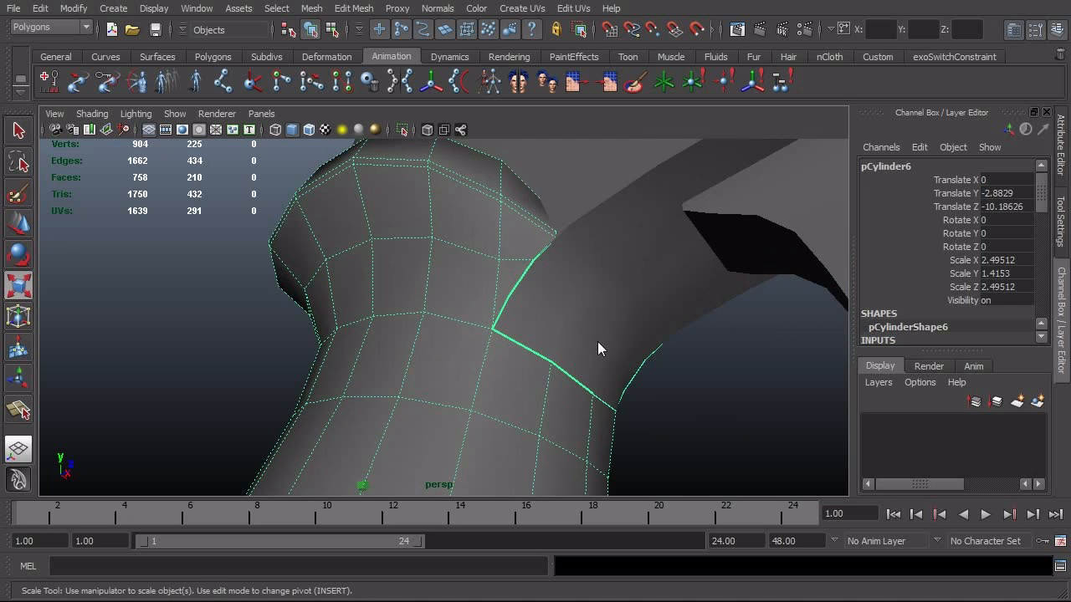
left_click(597, 342, "shift")
left_click_drag(523, 380, 575, 399, "alt")
left_click(660, 418)
left_click_drag(661, 418, 539, 449, "alt")
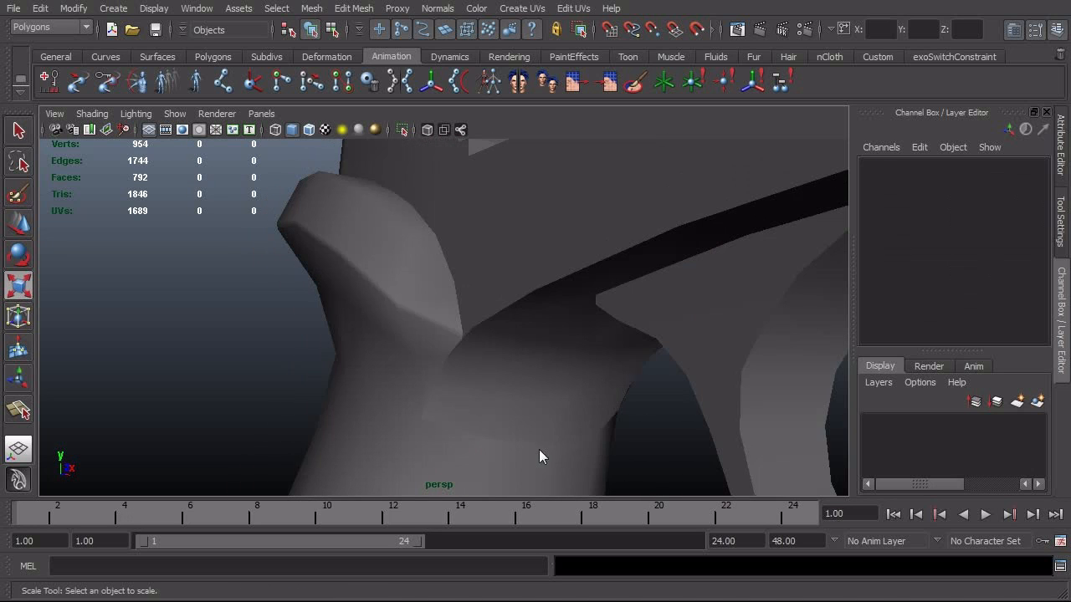
Select a single vertex on the side of the grip's neck and turn off soft selection
left_click_drag(407, 419, 558, 385, "alt")
left_click(385, 394)
right_click_drag(552, 379, 508, 376)
left_click(544, 371)
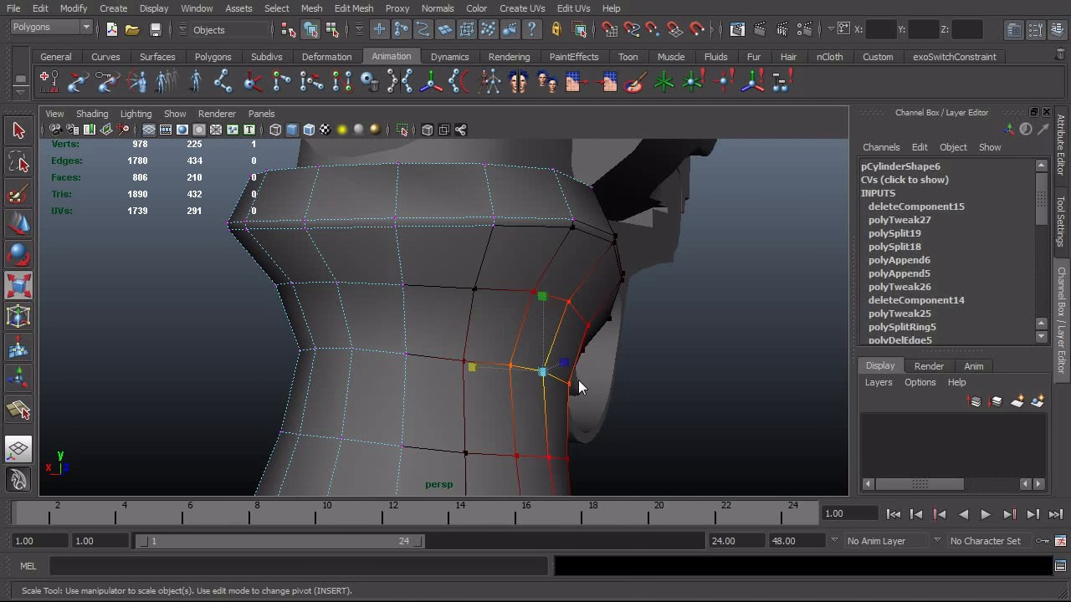
key("b")
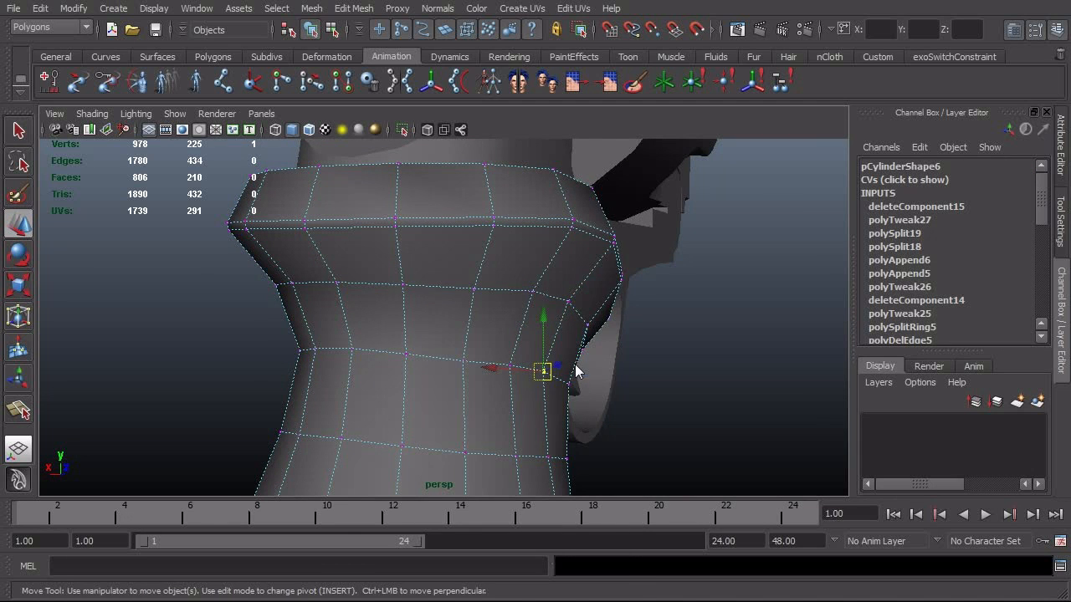
Inspect the vertices around the grip's neck from several angles, return to object selection and deselect the grip
mouse_move(579, 386)
left_mouse_down("alt")
mouse_move(629, 398)
mouse_move(495, 384)
mouse_move(585, 367)
mouse_move(578, 379)
left_mouse_up("alt")
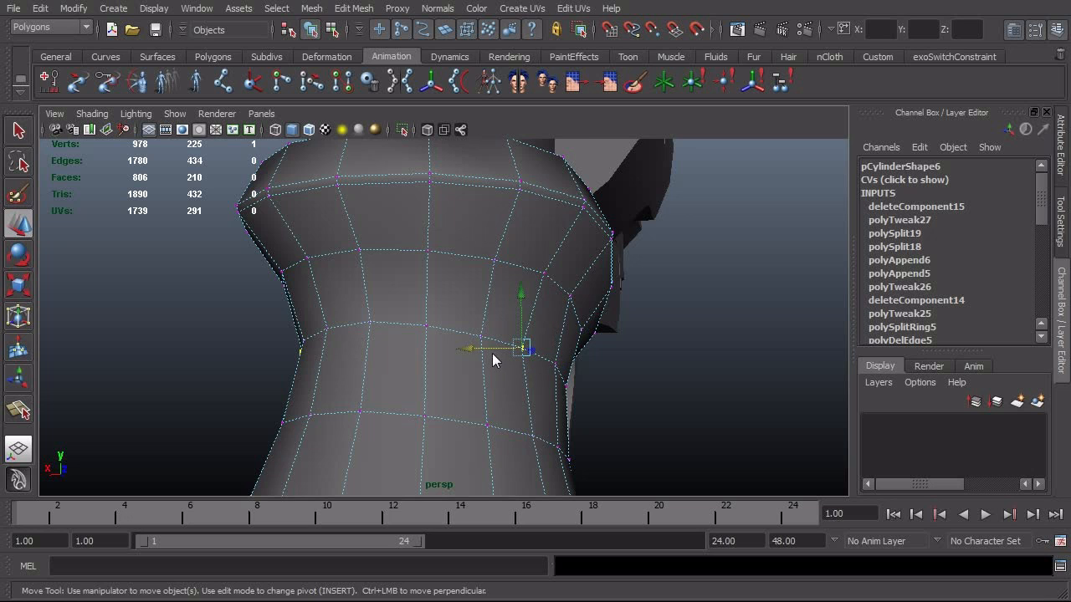
left_click_drag(499, 350, 534, 411, "alt")
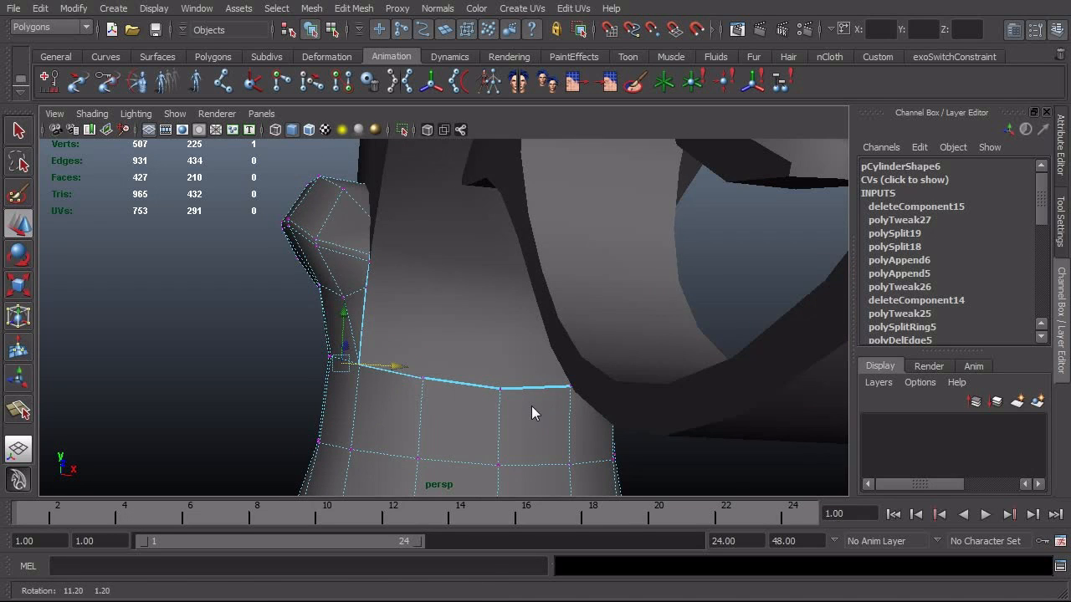
left_click_drag(457, 393, 311, 316, "alt")
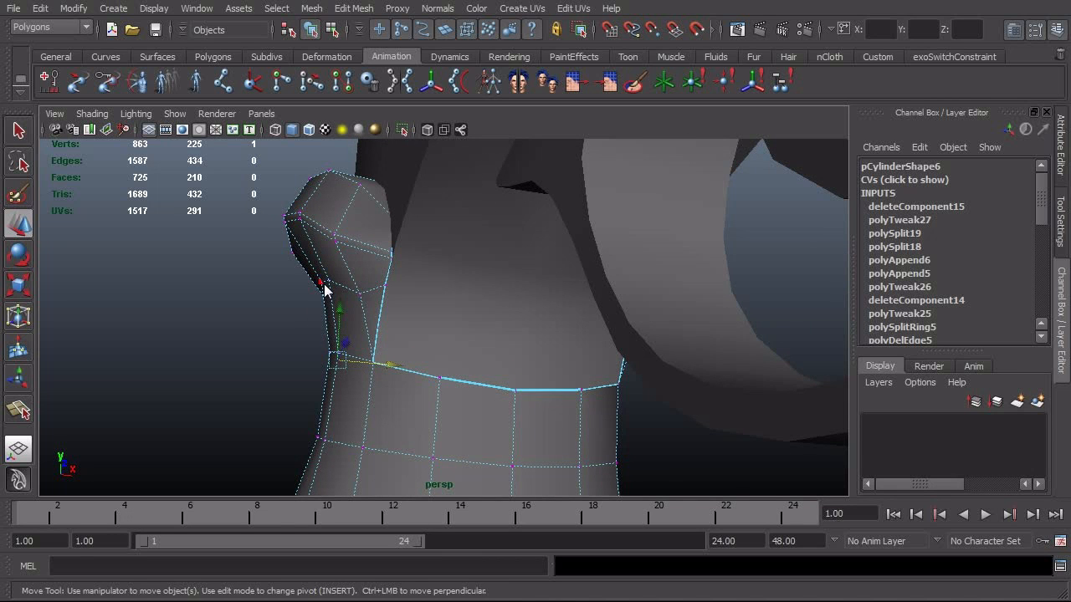
left_click(239, 310)
left_click_drag(369, 303, 574, 395, "alt")
key("F8")
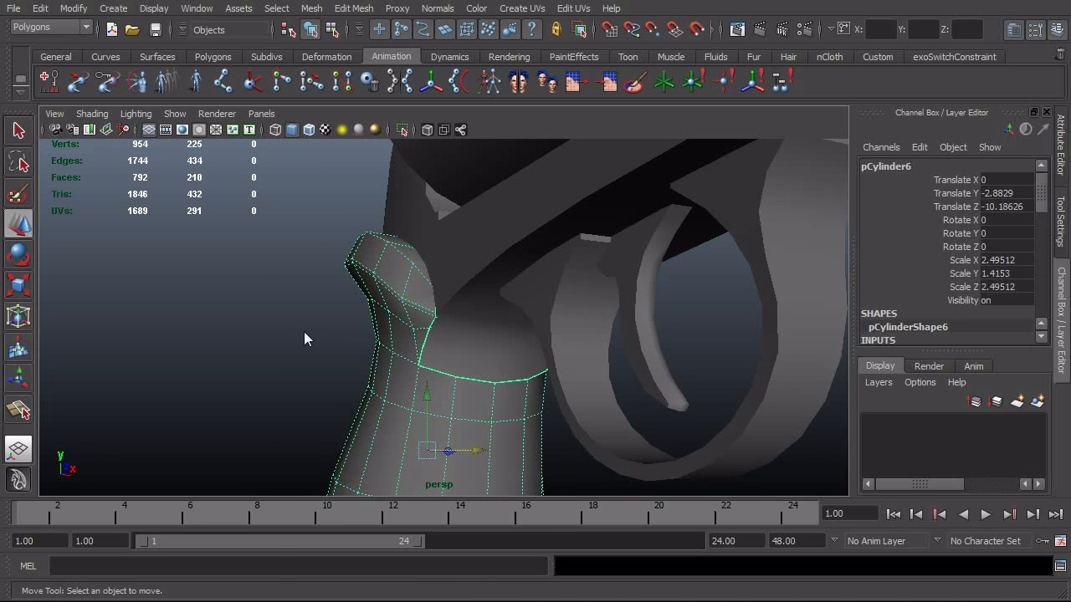
left_click(303, 331)
Examine the whole shaded revolver from the side, checking the grip, cylinder, frame and barrel proportions
right_click_drag(303, 331, 1, 383, "alt")
left_click_drag(552, 351, 496, 413, "alt")
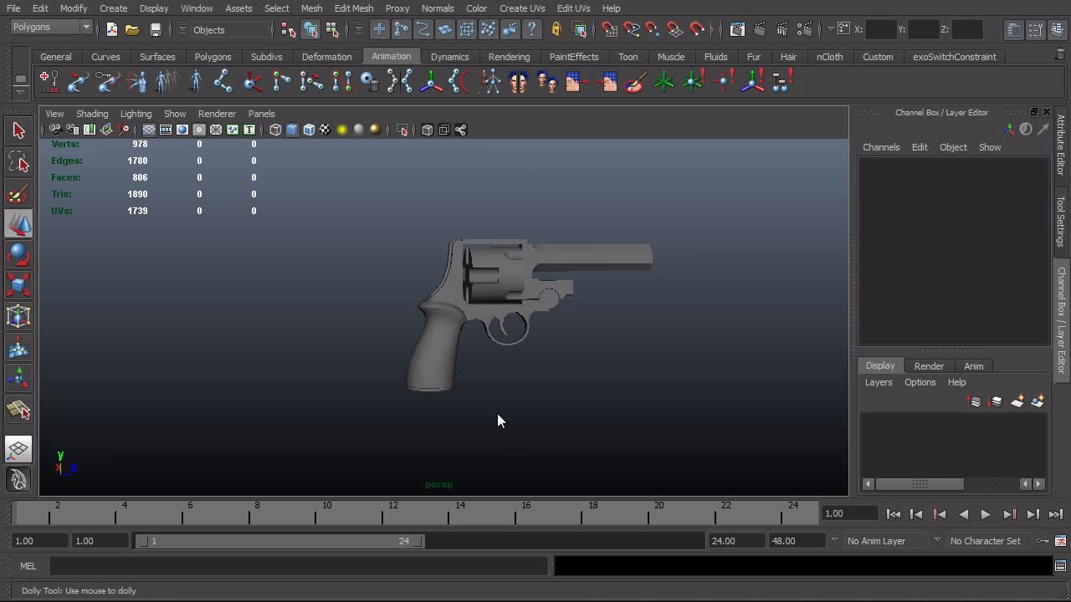
right_click_drag(497, 413, 649, 414, "alt")
left_click_drag(650, 414, 620, 415, "alt")
right_click_drag(621, 415, 661, 415, "alt")
left_click_drag(663, 415, 675, 415, "alt")
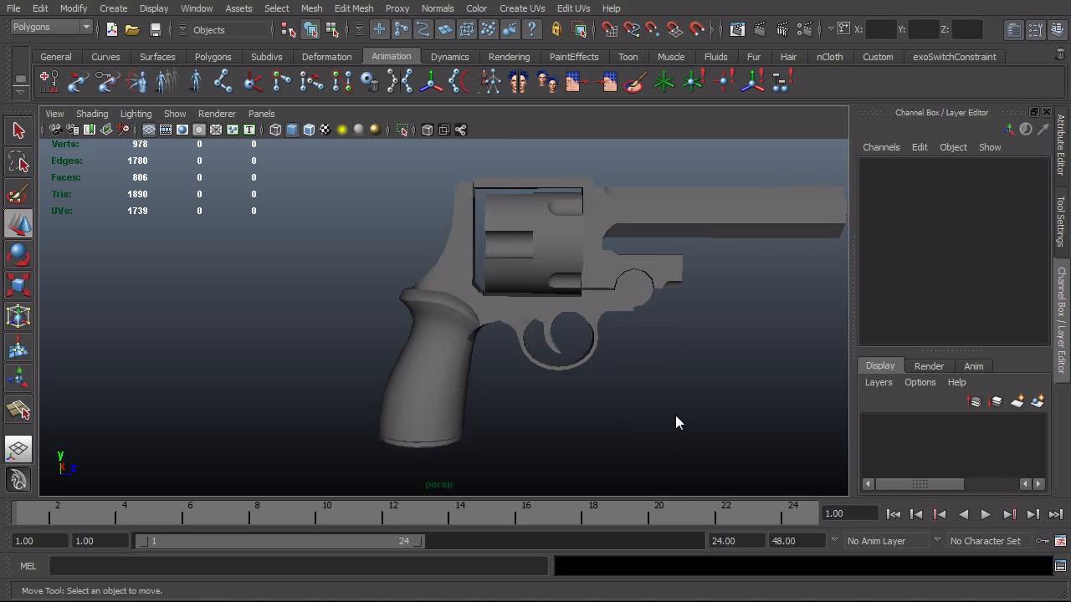
right_click_drag(621, 414, 665, 381, "alt")
middle_click_drag(665, 380, 555, 453, "alt")
left_click_drag(527, 452, 493, 448, "alt")
right_click_drag(493, 449, 581, 454, "alt")
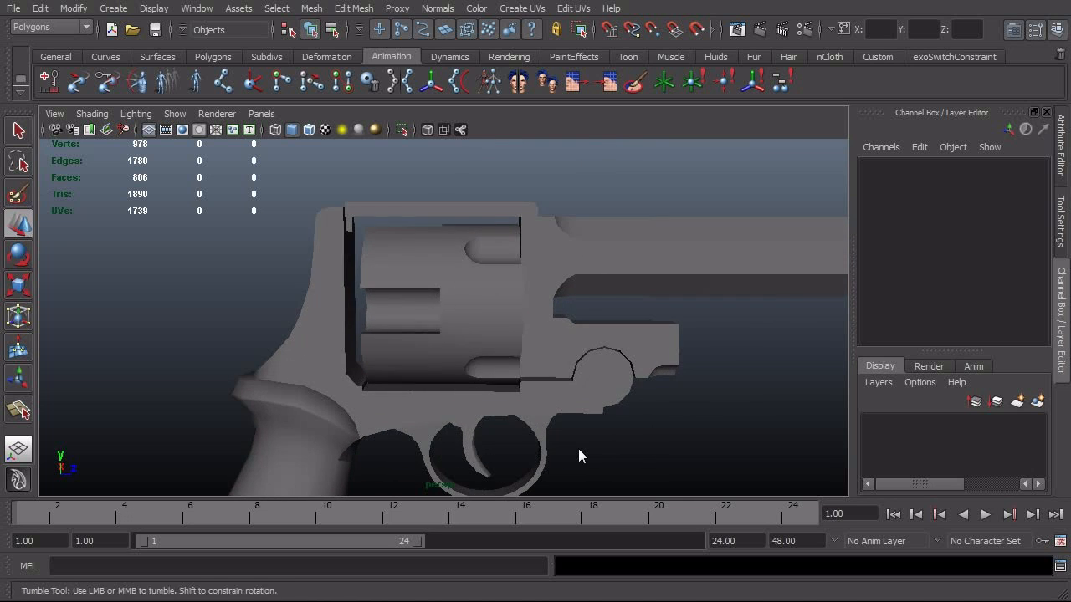
left_click_drag(580, 454, 575, 425, "alt")
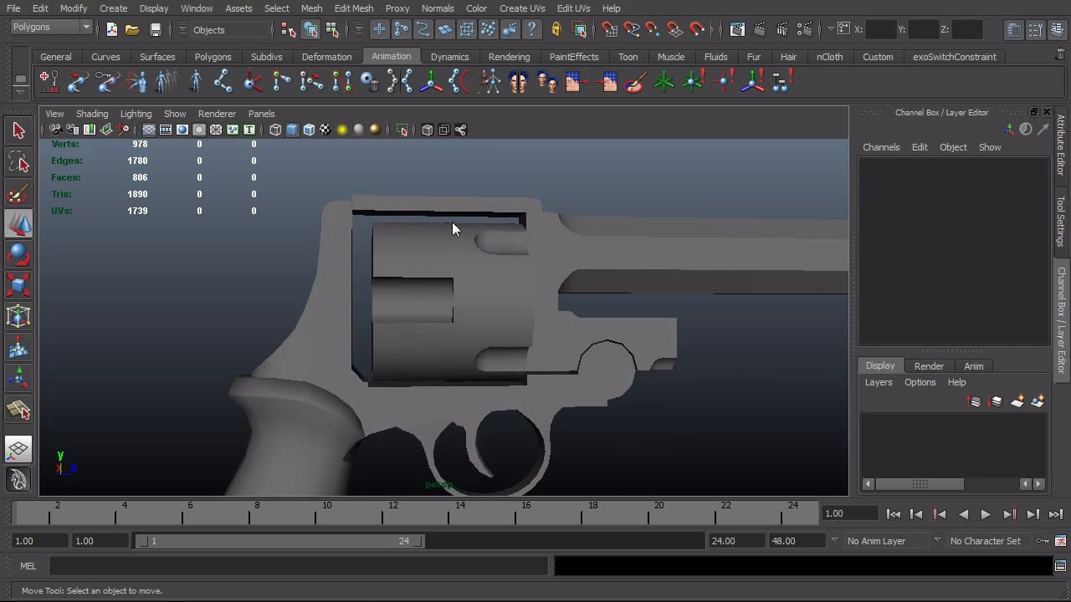
Select the underside face of the top strap above the cylinder on the barrel part
left_click_drag(453, 226, 519, 333, "alt")
right_click_drag(519, 333, 557, 329, "alt")
middle_click_drag(557, 328, 537, 367, "alt")
right_click_drag(537, 366, 524, 338, "alt")
left_click_drag(524, 337, 375, 289, "alt")
left_click_drag(324, 232, 445, 224, "alt")
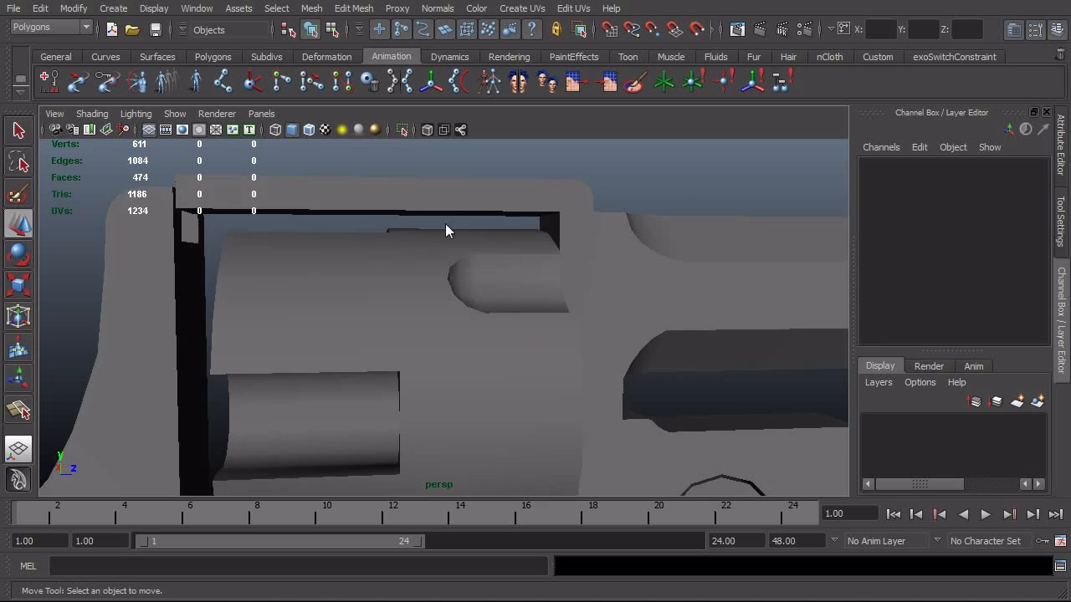
left_click(425, 199)
right_click_drag(371, 232, 509, 236, "alt")
left_click_drag(508, 236, 508, 233, "alt")
right_click_drag(533, 182, 530, 145)
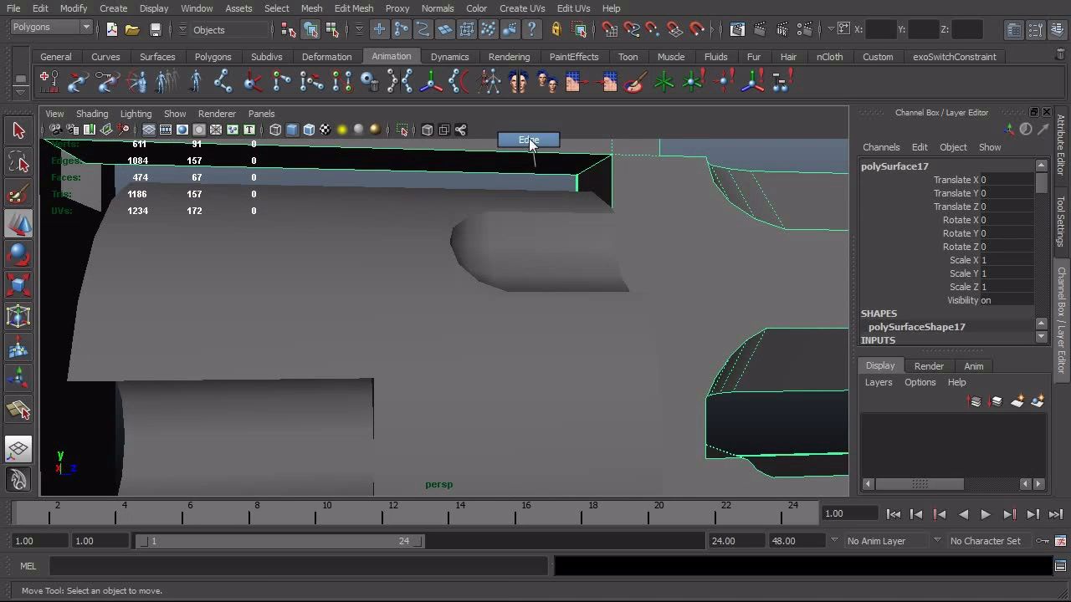
left_click(511, 169)
Lower the top strap's underside face toward the cylinder to narrow the gap, with soft selection off
right_click_drag(531, 206, 392, 267, "alt")
key("b")
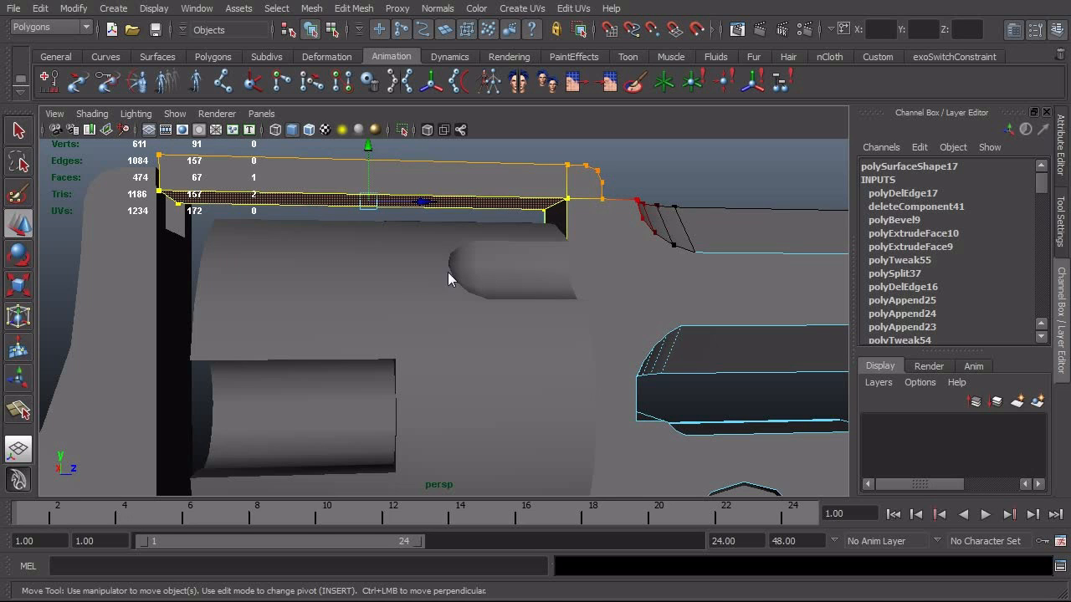
key("b")
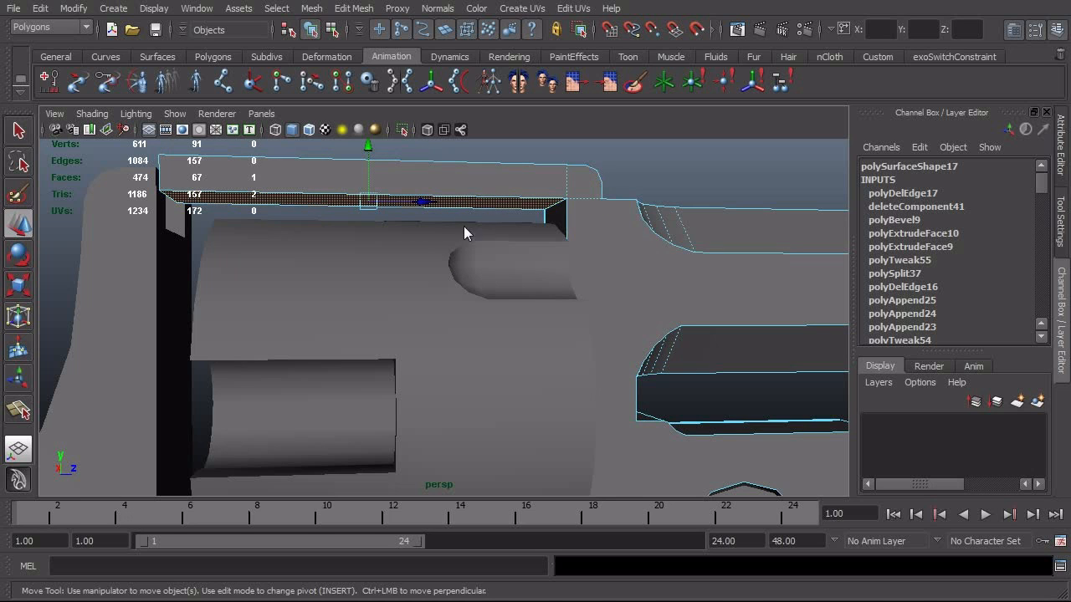
left_click_drag(419, 240, 378, 247, "alt")
right_click_drag(378, 246, 392, 258, "alt")
middle_click_drag(391, 258, 418, 312, "alt")
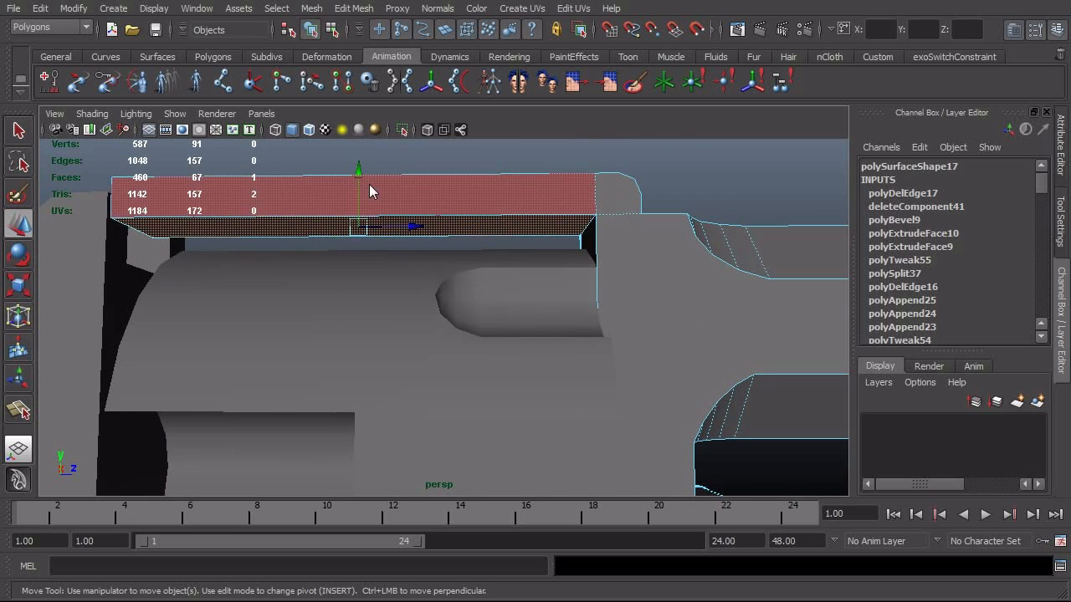
left_click_drag(360, 191, 374, 223)
right_click_drag(432, 223, 424, 242, "alt")
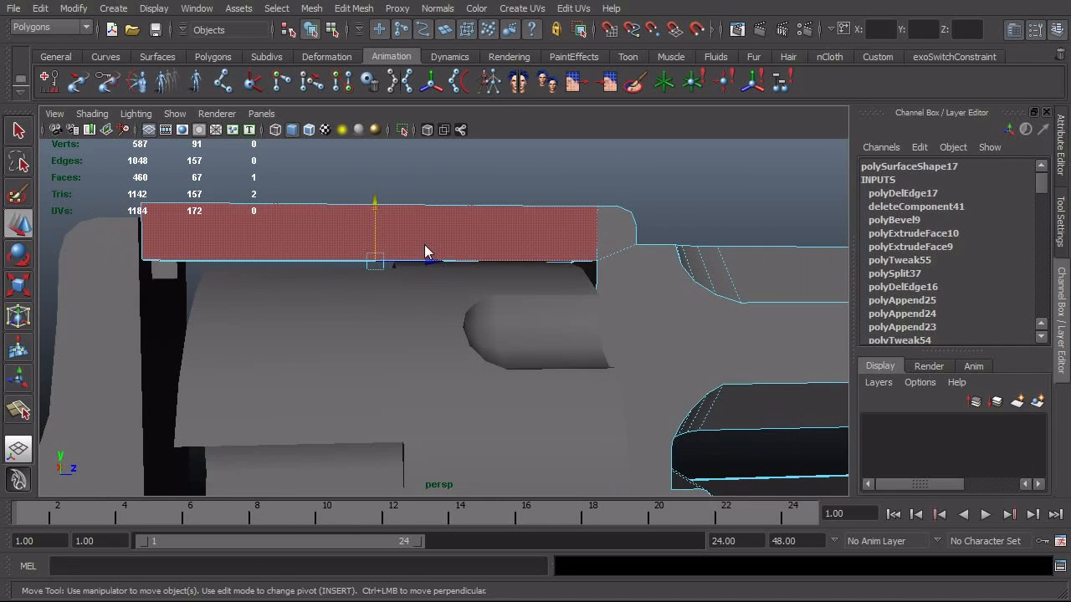
Align the top strap's underside face with the strap's lower edge in the reference image, using the wireframe side view
key("space")
left_click_drag(425, 246, 423, 268)
scroll(424, 273, "up", 2)
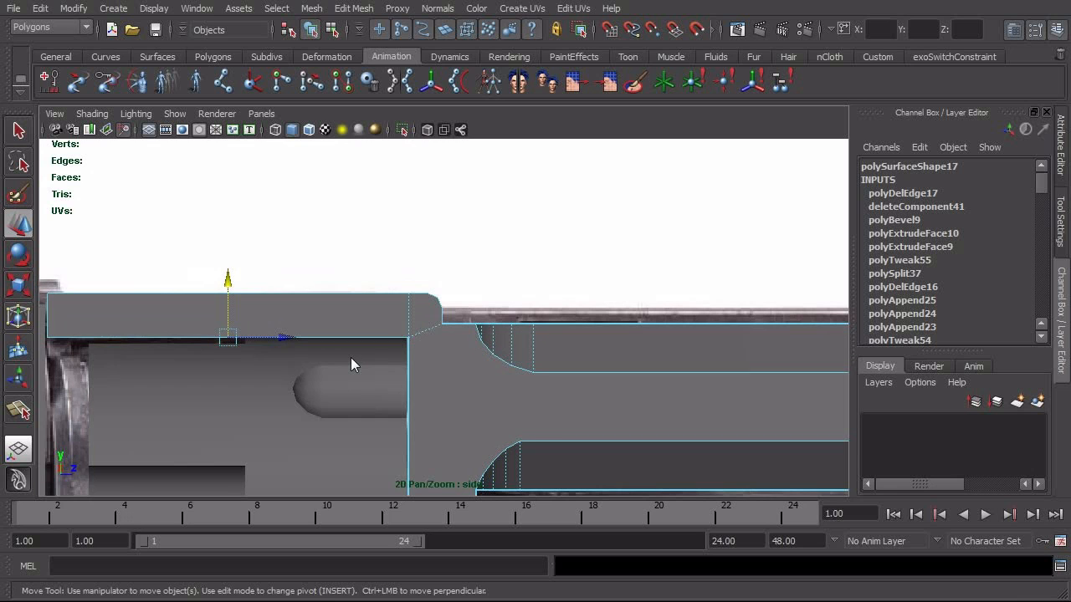
key("4")
right_click_drag(279, 430, 613, 416, "alt")
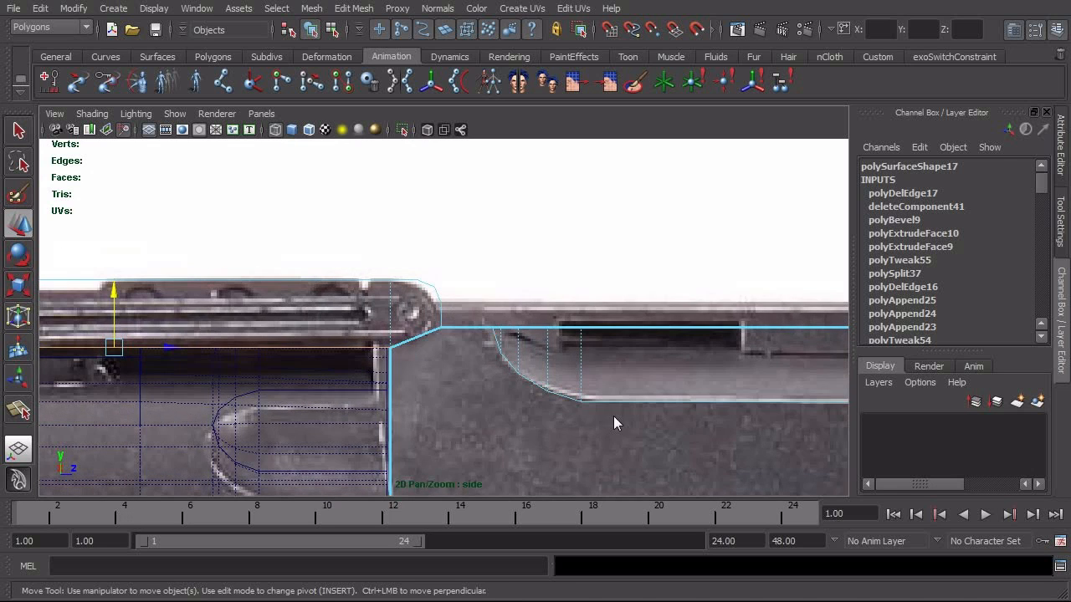
middle_click_drag(506, 430, 628, 373, "alt")
right_click_drag(137, 426, 523, 333, "alt")
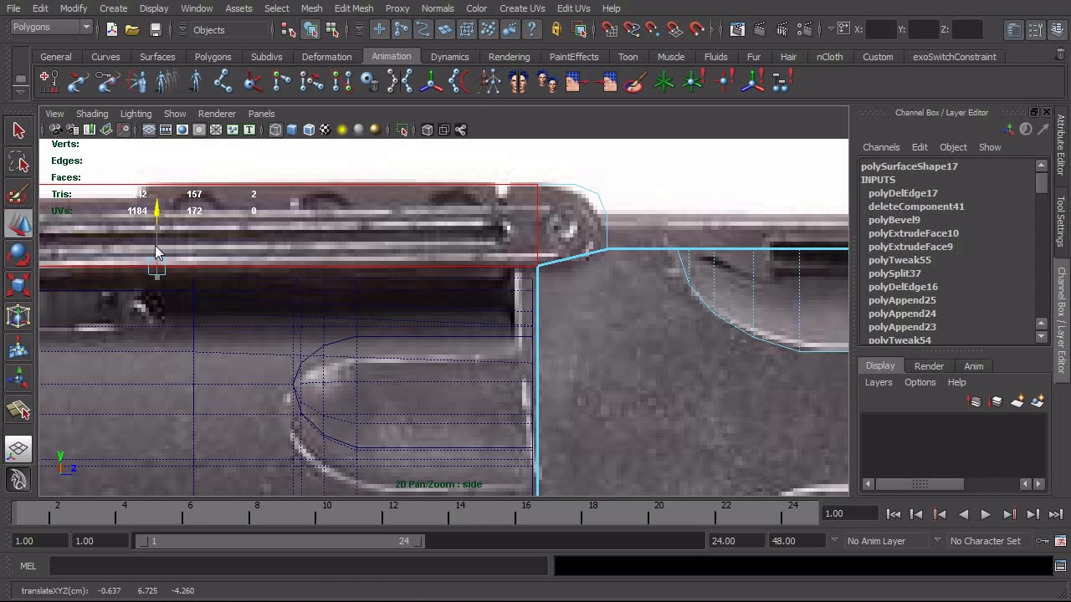
left_click_drag(154, 247, 154, 249)
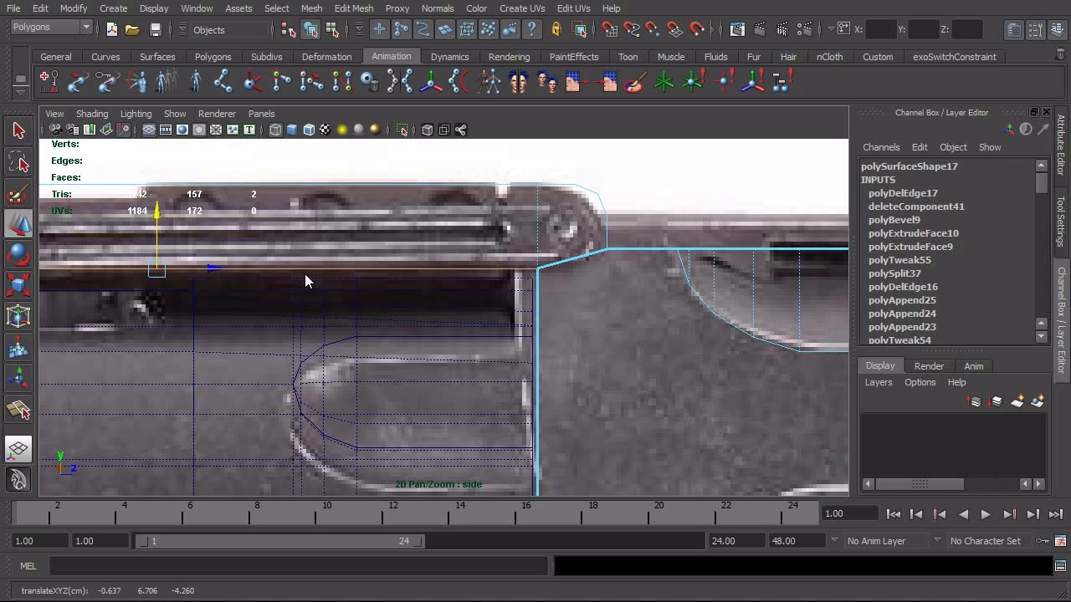
Return to object selection in the shaded perspective view and deselect the barrel part
key("F8")
key("space")
left_click_drag(500, 299, 507, 256)
right_click_drag(368, 307, 265, 313, "alt")
key("5")
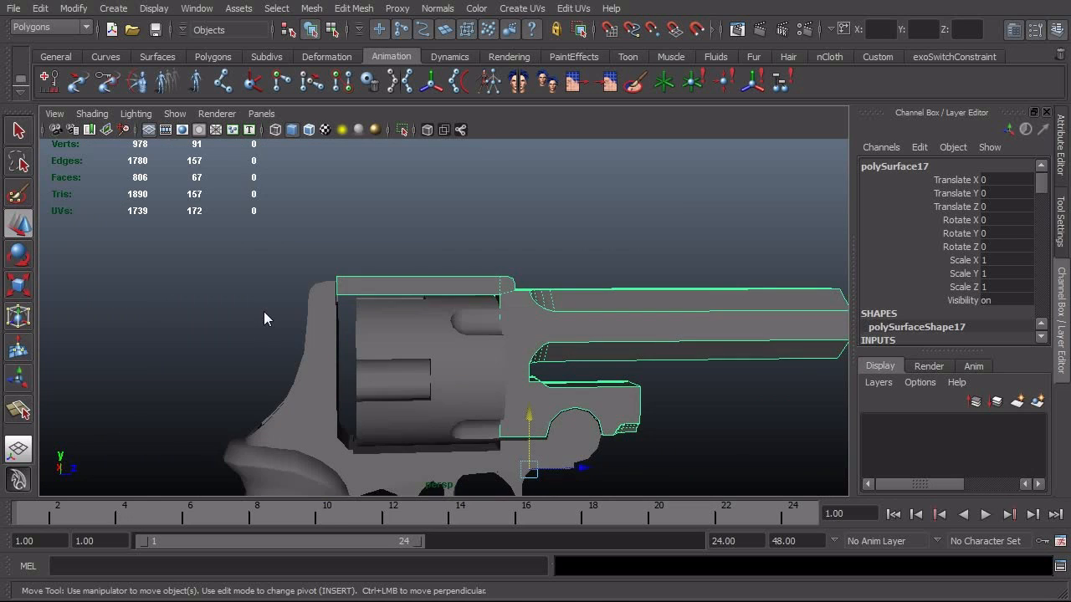
left_click(533, 219)
Inspect the thickened top strap and the whole revolver from above, behind and both sides
left_click_drag(597, 384, 390, 329, "alt")
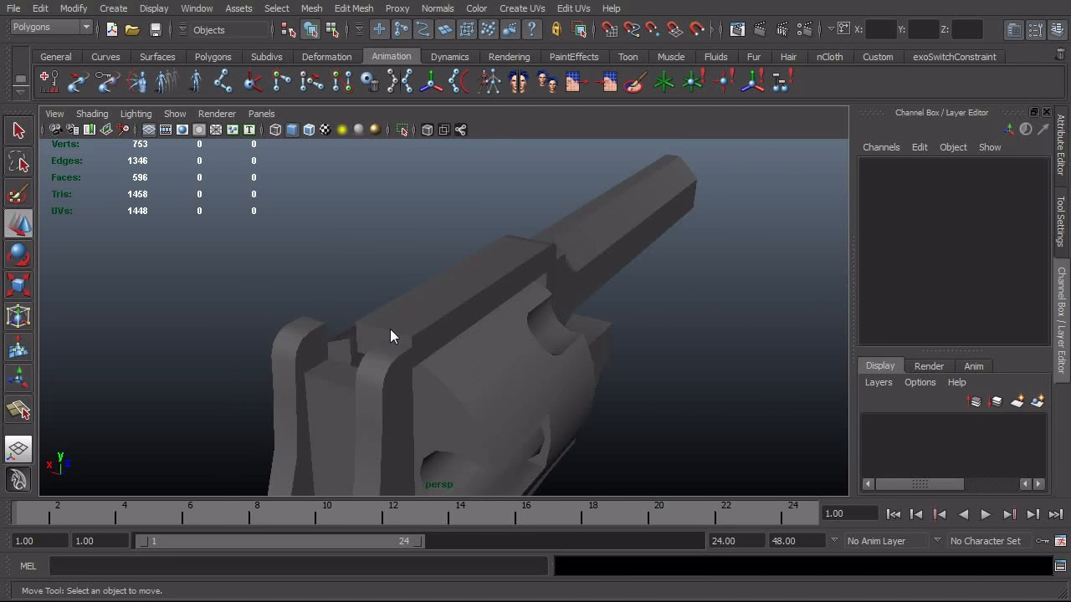
left_click_drag(496, 350, 552, 360, "alt")
left_click_drag(624, 423, 569, 351, "alt")
right_click_drag(569, 351, 596, 349, "alt")
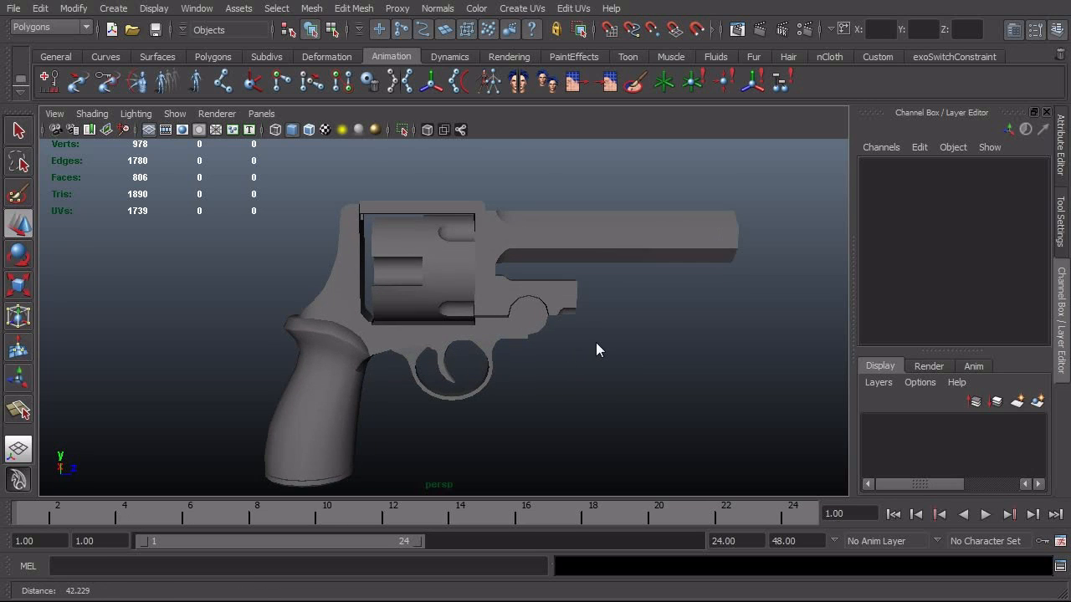
left_click_drag(594, 352, 325, 328, "alt")
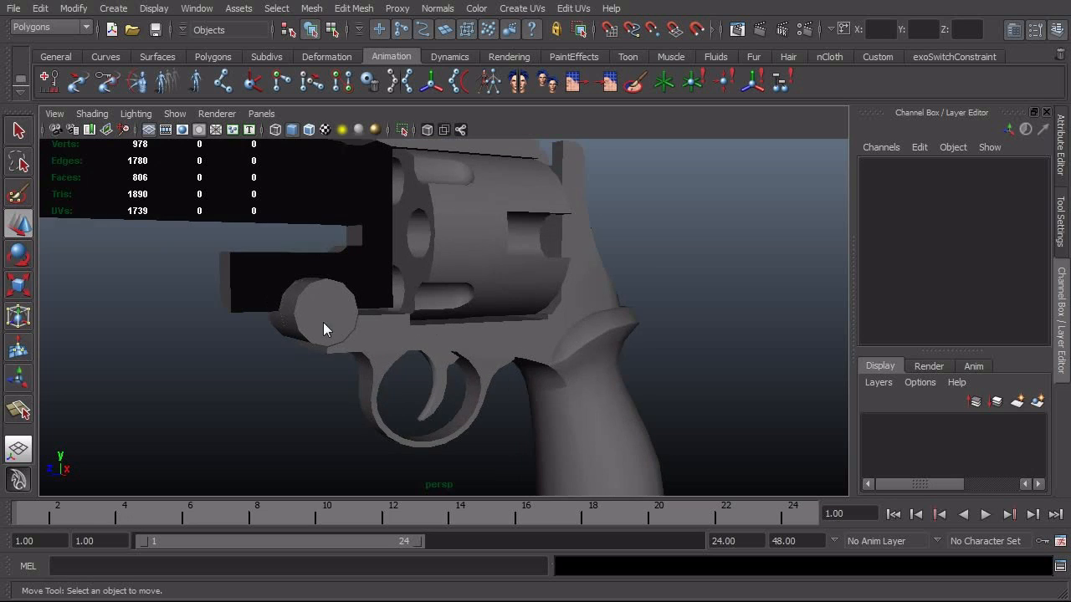
left_click_drag(436, 348, 602, 347, "alt")
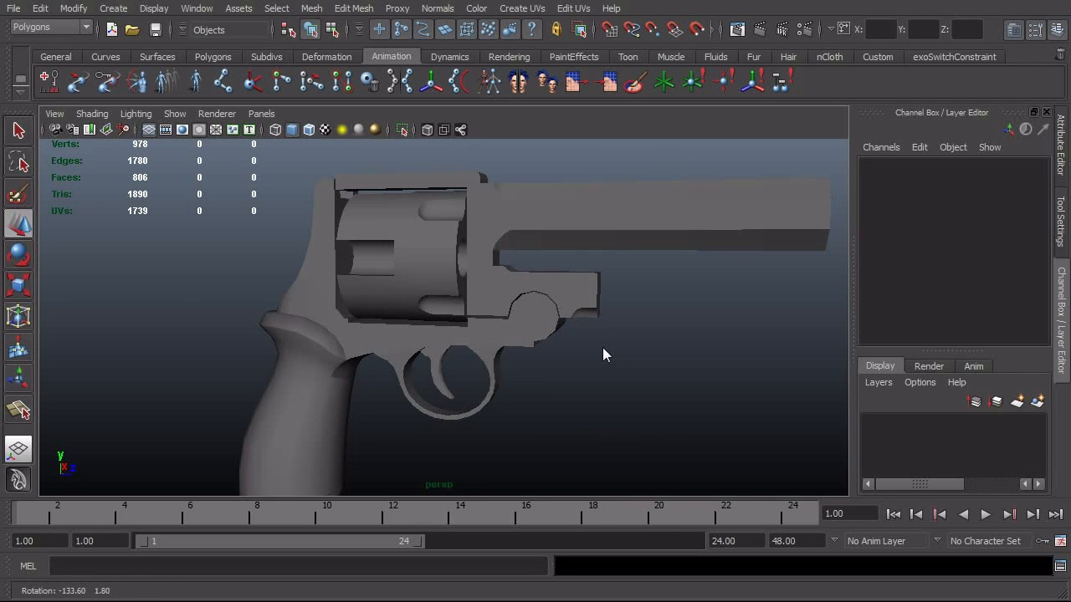